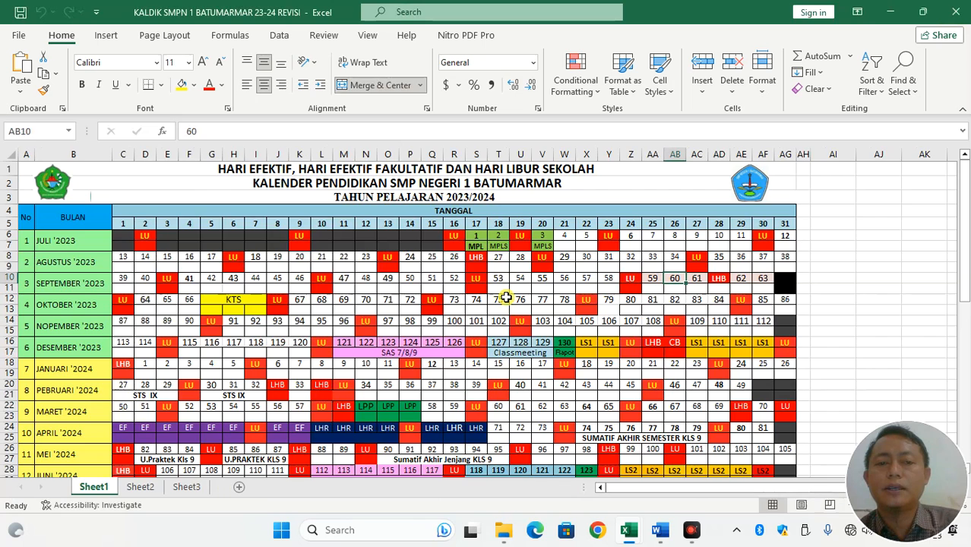
# Open the PDF Prakarya-Kerajinan-BG-KLS-VIII Kurikulum Merdeka from the PERANGKAT 2023-2024 folder in Nitro PDF Pro
pyautogui.click(511, 531)
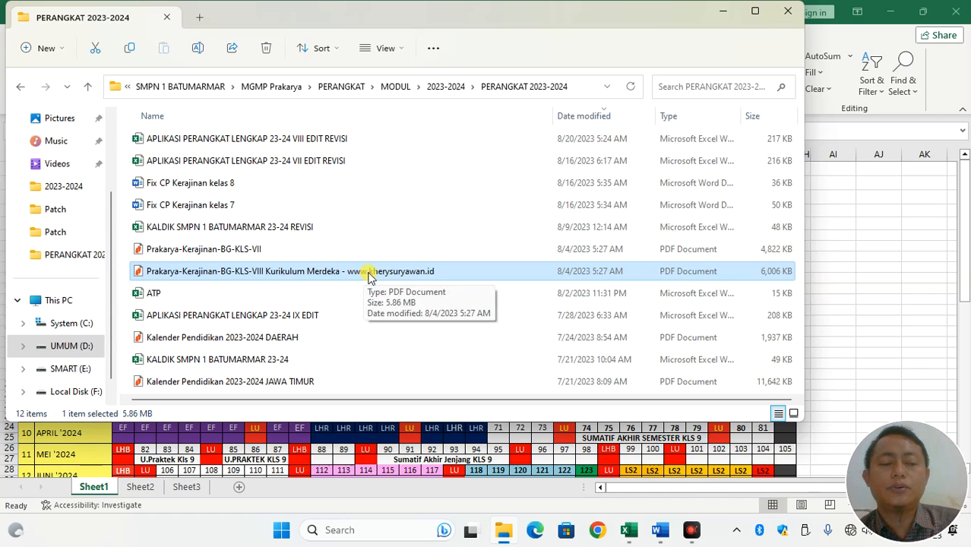
pyautogui.click(409, 461)
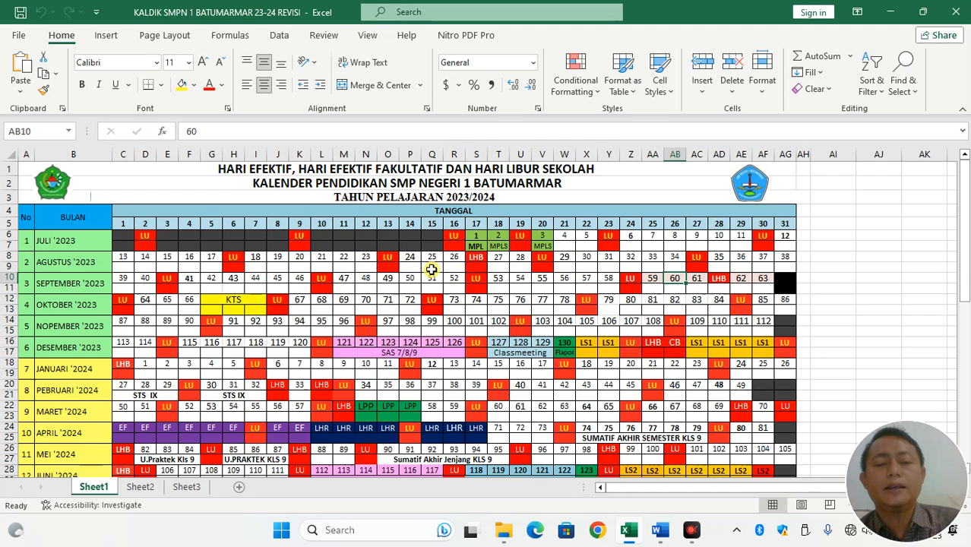
pyautogui.click(628, 529)
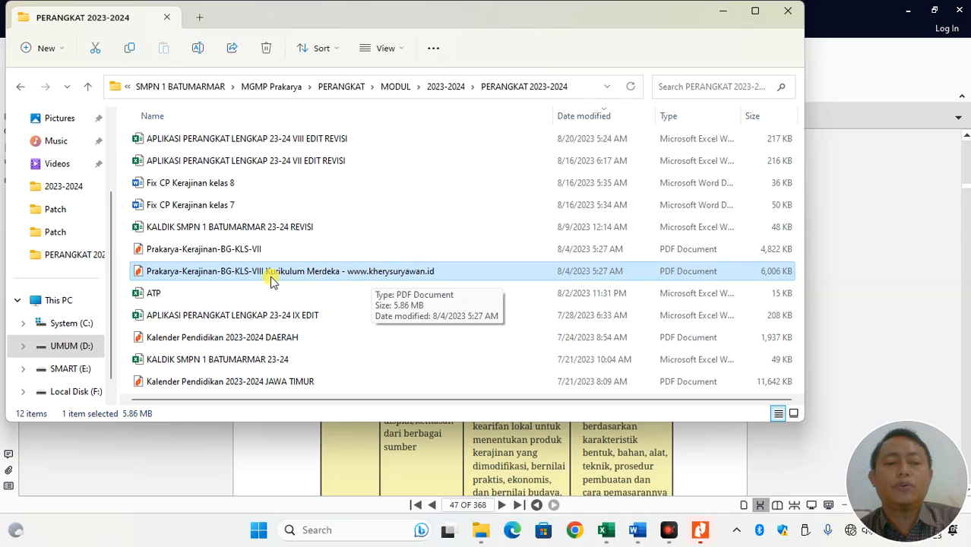
pyautogui.click(487, 458)
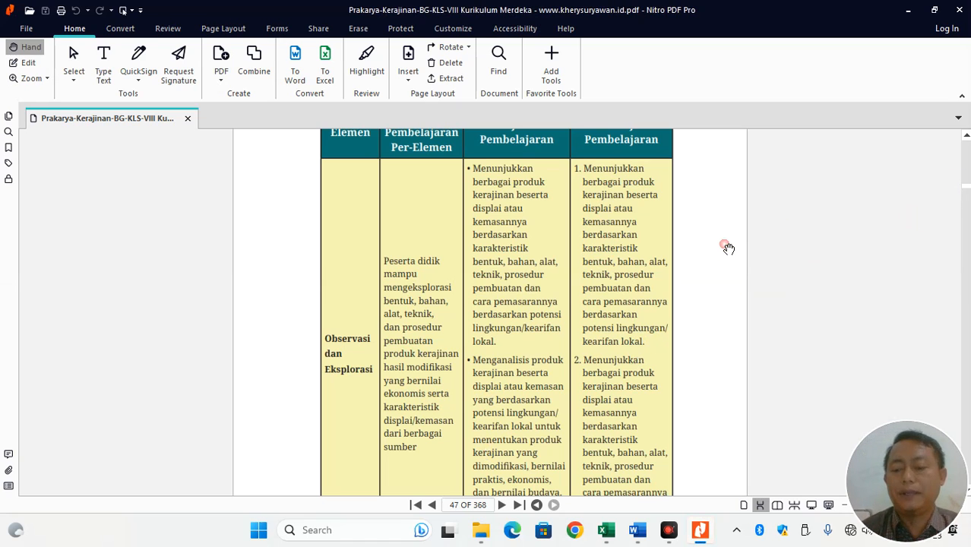
# Examine Tabel I.2 on page 47 for the Fase D learning outcomes, objectives and objective flow of each element
pyautogui.scroll(2, 727, 246)
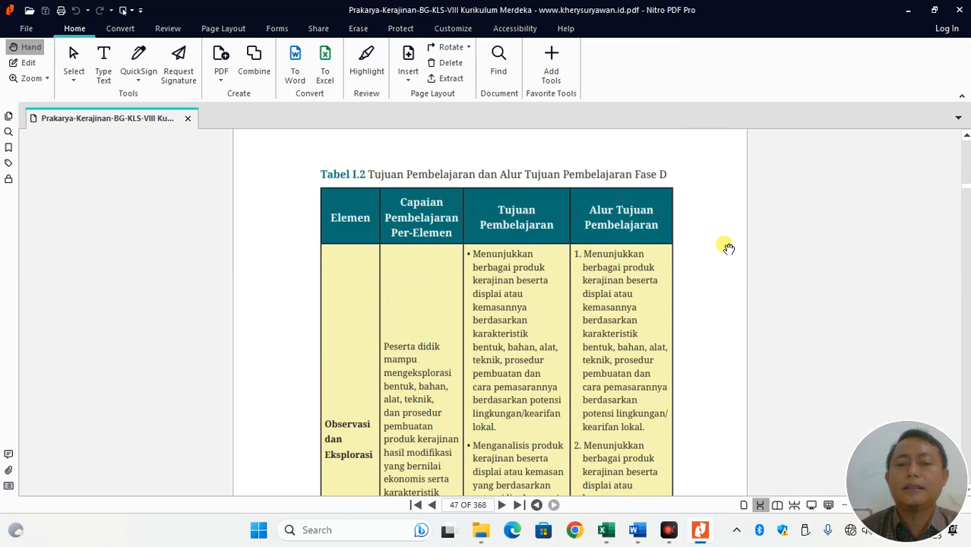
pyautogui.scroll(1, 727, 246)
pyautogui.scroll(10, 727, 246)
pyautogui.scroll(-4, 727, 246)
pyautogui.scroll(-12, 726, 246)
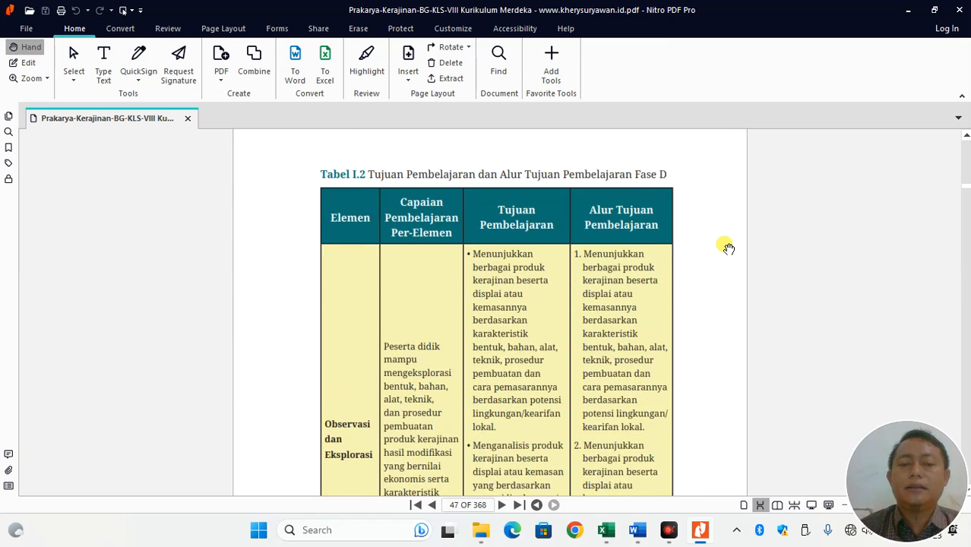
pyautogui.scroll(-1, 727, 246)
pyautogui.scroll(1, 727, 246)
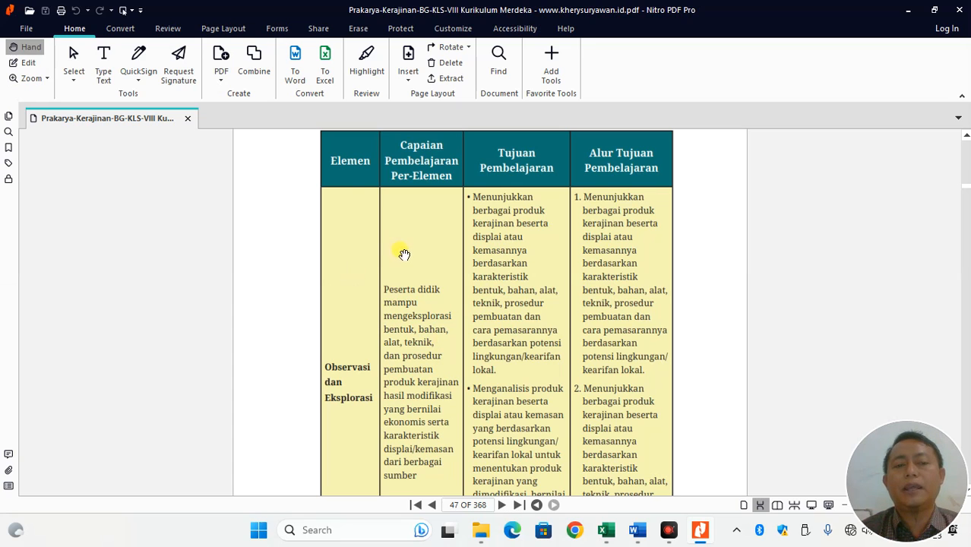
pyautogui.click(295, 53)
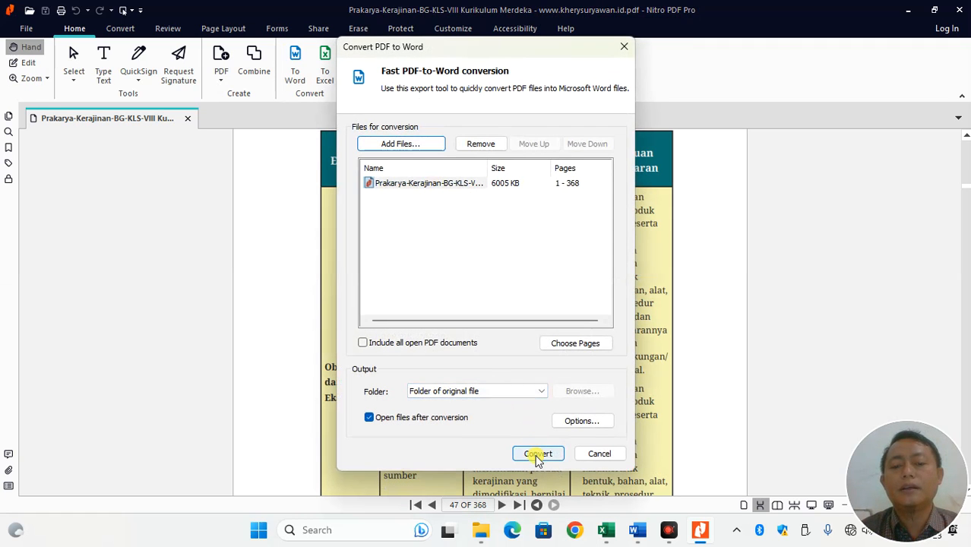
pyautogui.click(538, 453)
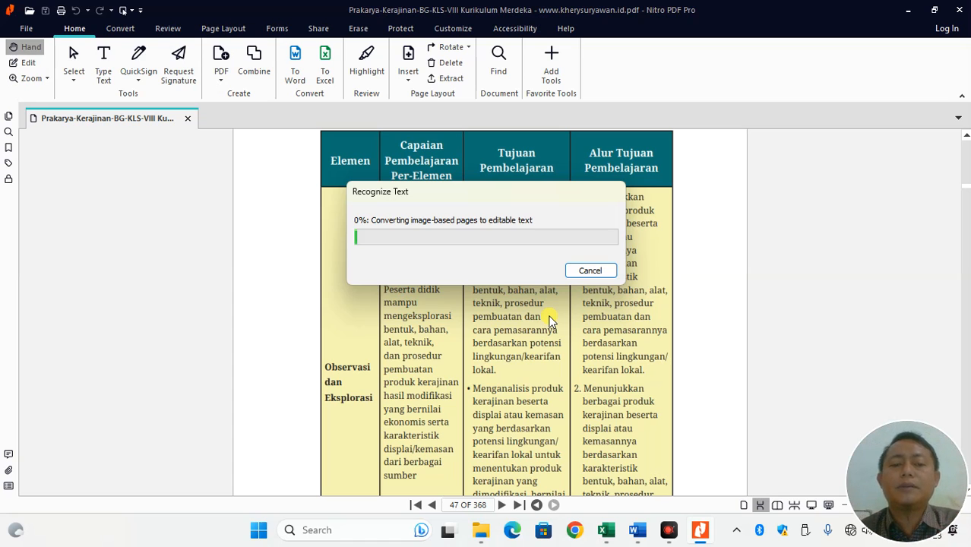
pyautogui.click(584, 272)
pyautogui.click(585, 272)
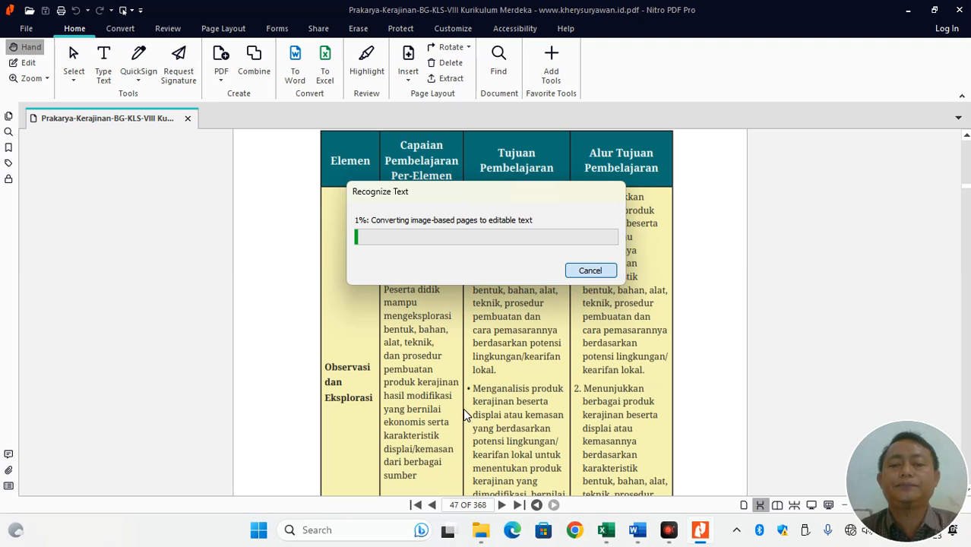
# Open the workbook APLIKASI PERANGKAT LENGKAP 23-24 VIII EDIT REVISI in Excel and cancel the PDF's text recognition still running
pyautogui.click(606, 531)
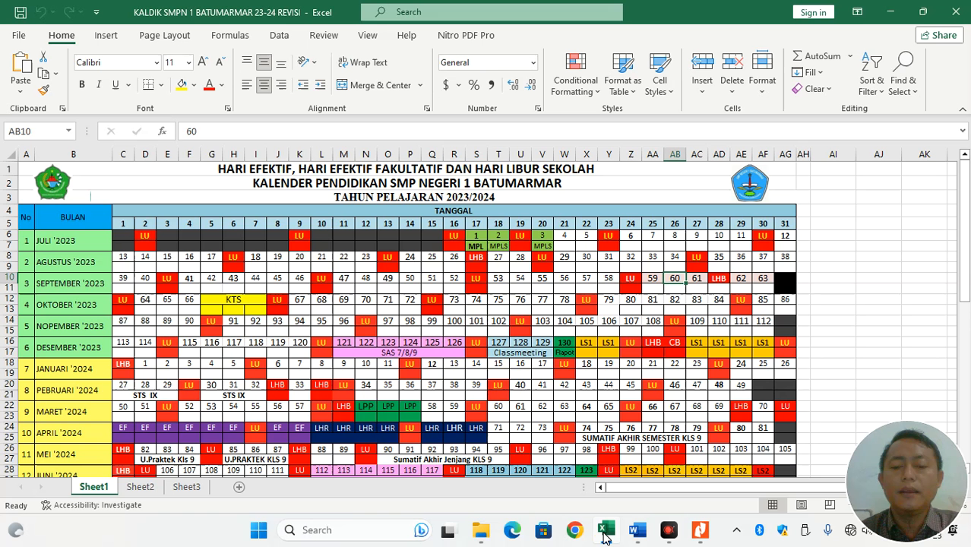
pyautogui.click(481, 533)
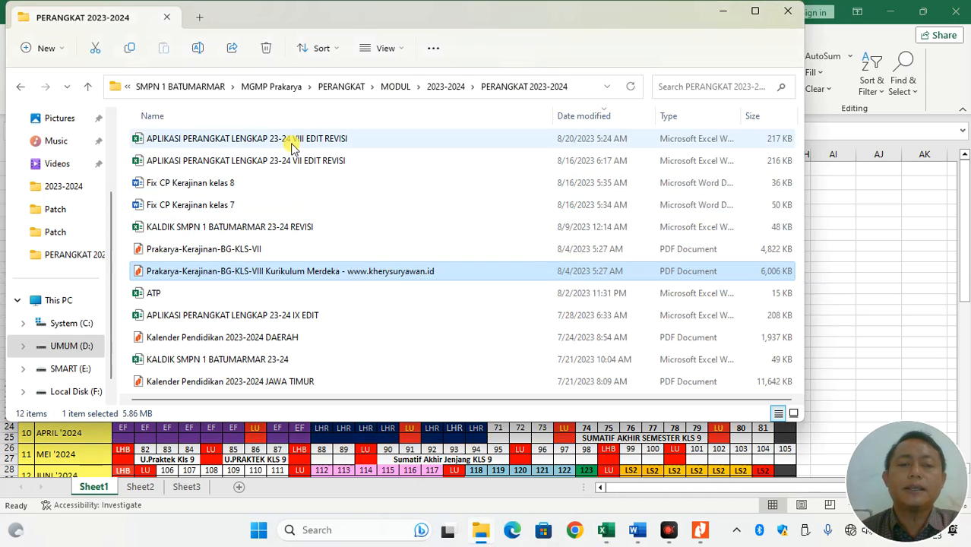
pyautogui.click(291, 144)
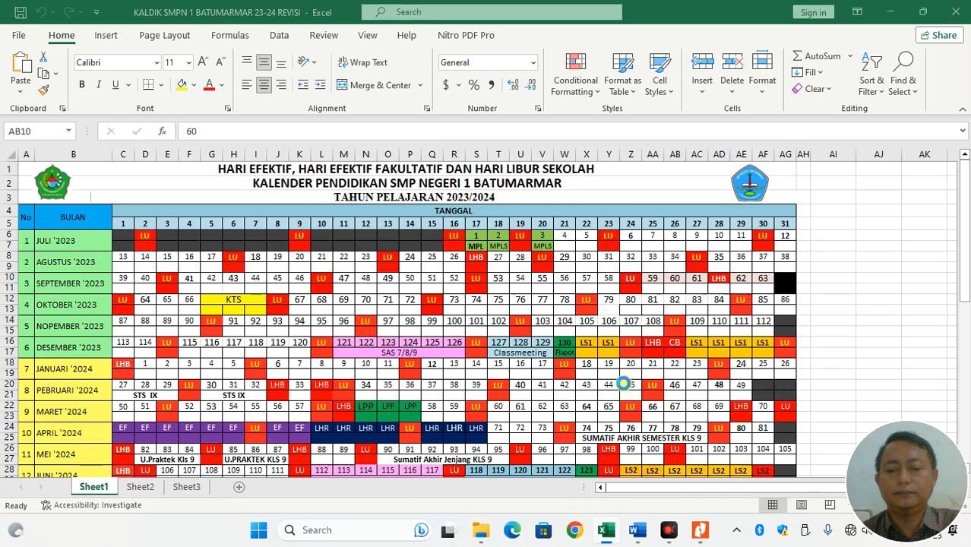
pyautogui.click(699, 530)
pyautogui.click(597, 270)
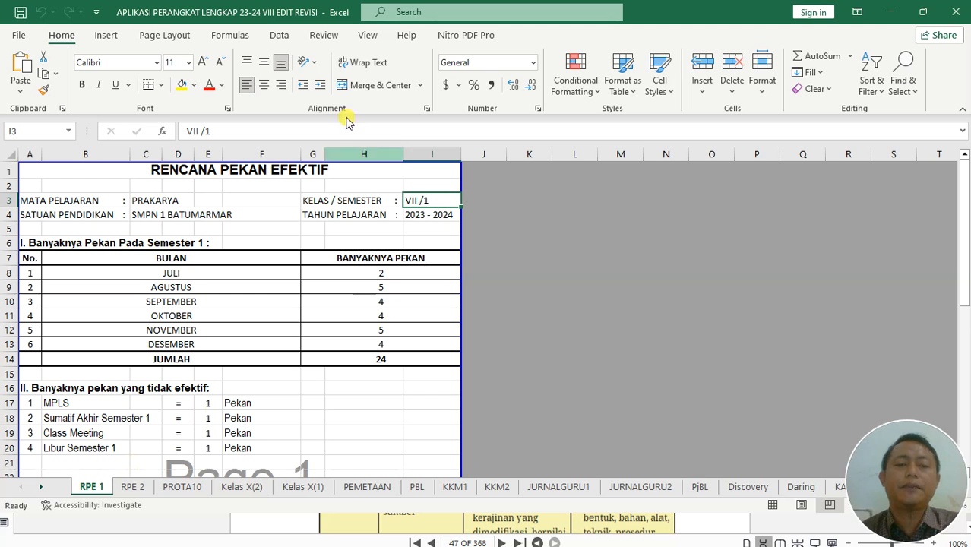
# Set the KELAS / SEMESTER entry to VIII /1 on sheet RPE 1 and VIII / 2 on sheet RPE 2
pyautogui.click(196, 131)
pyautogui.click(197, 130)
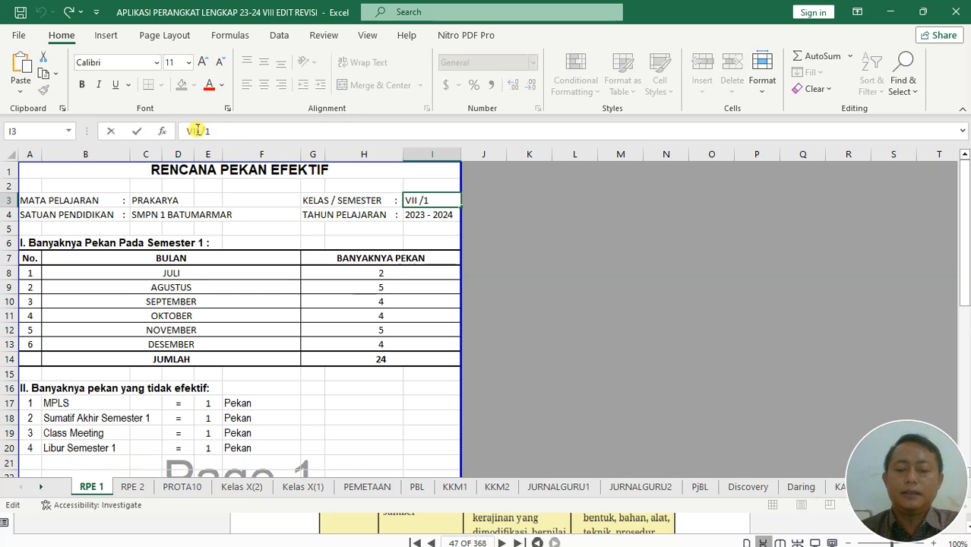
pyautogui.write('I')
pyautogui.click(124, 490)
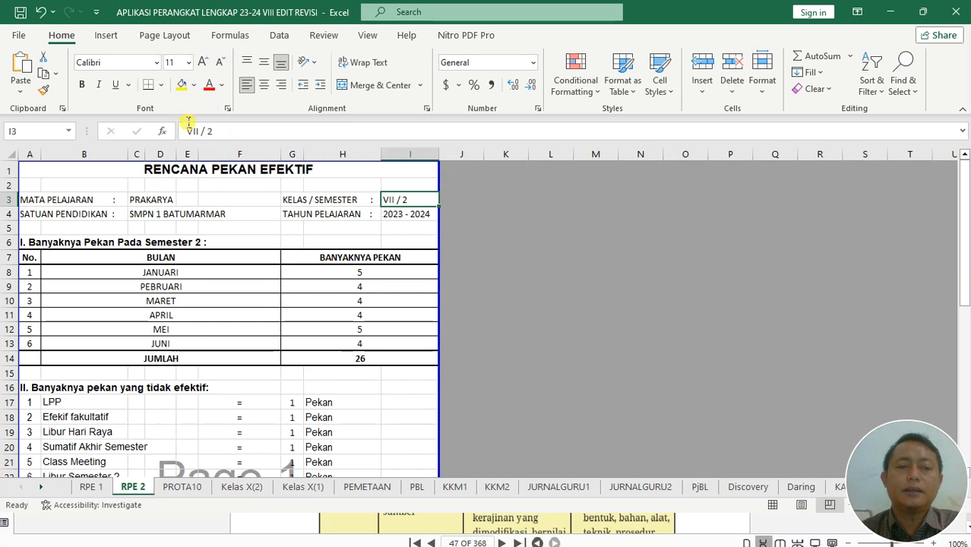
pyautogui.click(191, 130)
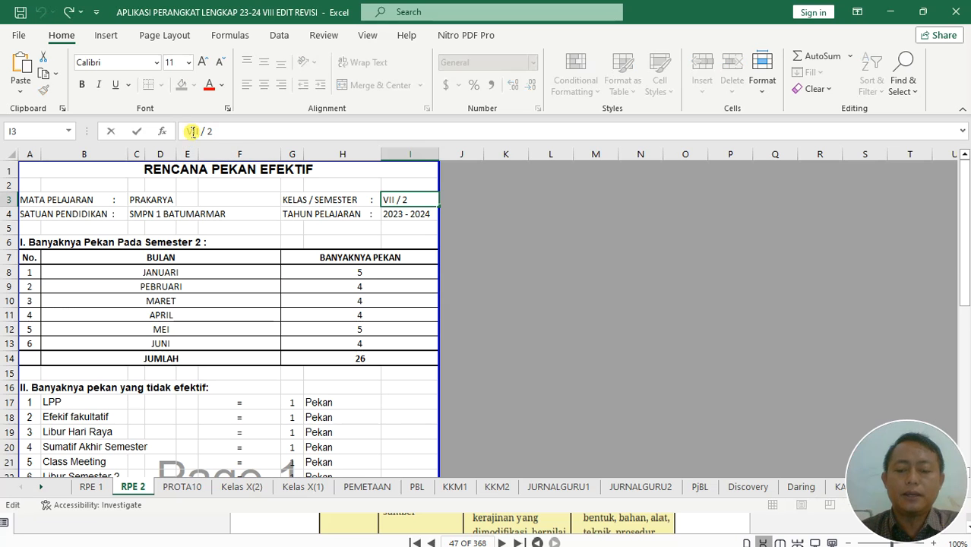
pyautogui.write('I')
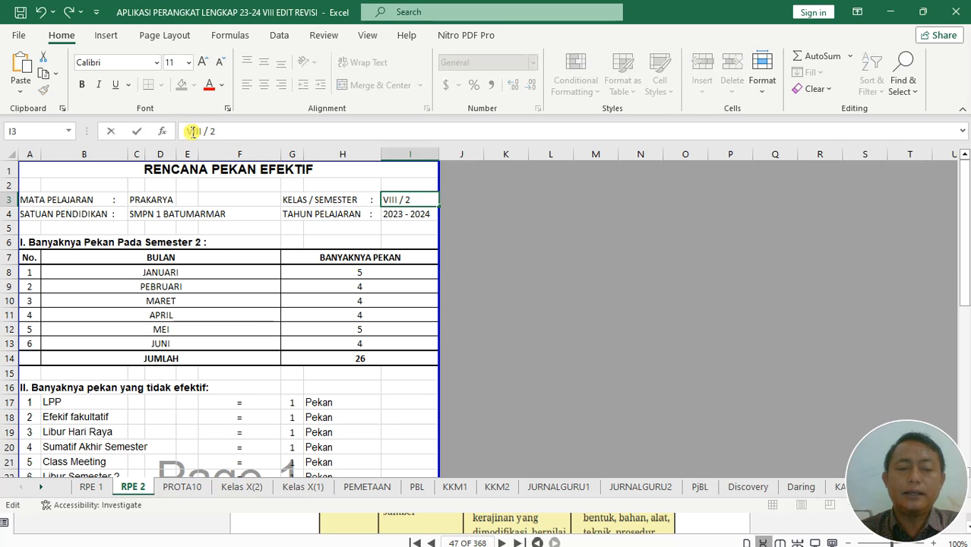
# Set the KELAS entry of the Program Tahunan on sheet PROTA10 to VIII
pyautogui.click(201, 489)
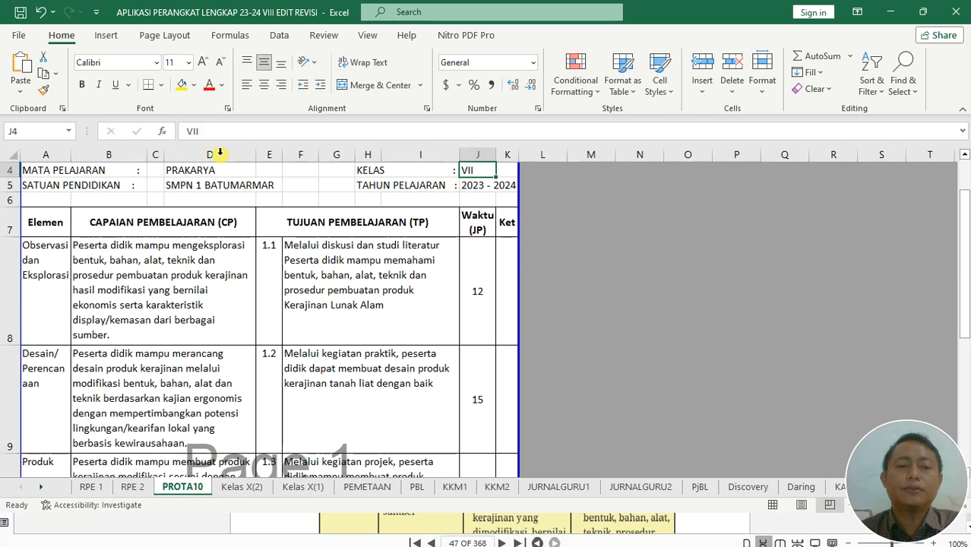
pyautogui.click(213, 136)
pyautogui.write('I')
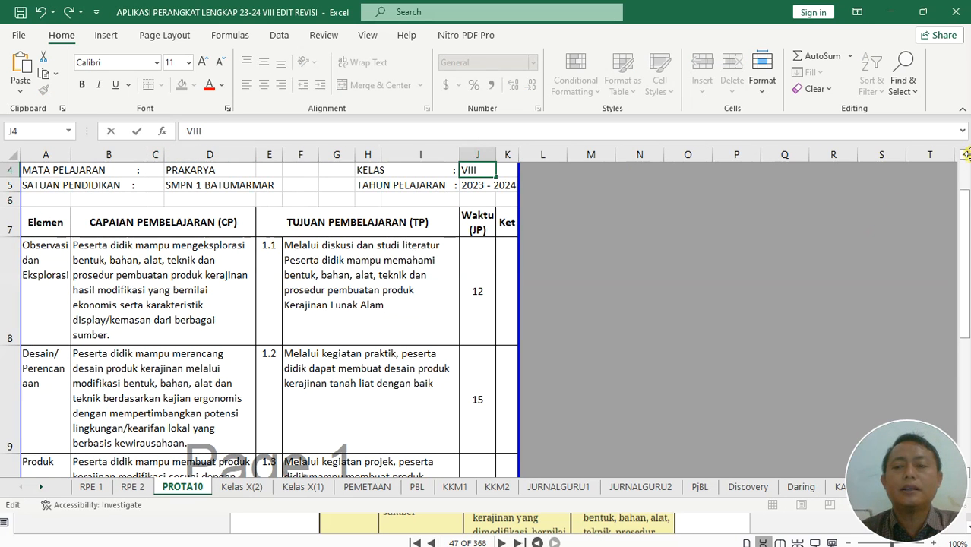
pyautogui.scroll(1, 964, 180)
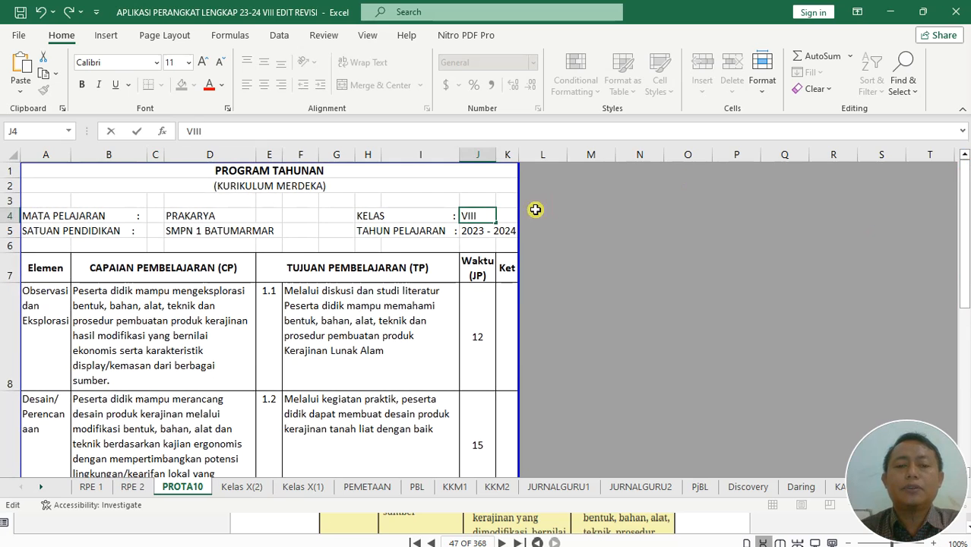
# Review the class entries and week plans on sheets RPE 1 and RPE 2 and the annual program on PROTA10
pyautogui.click(97, 490)
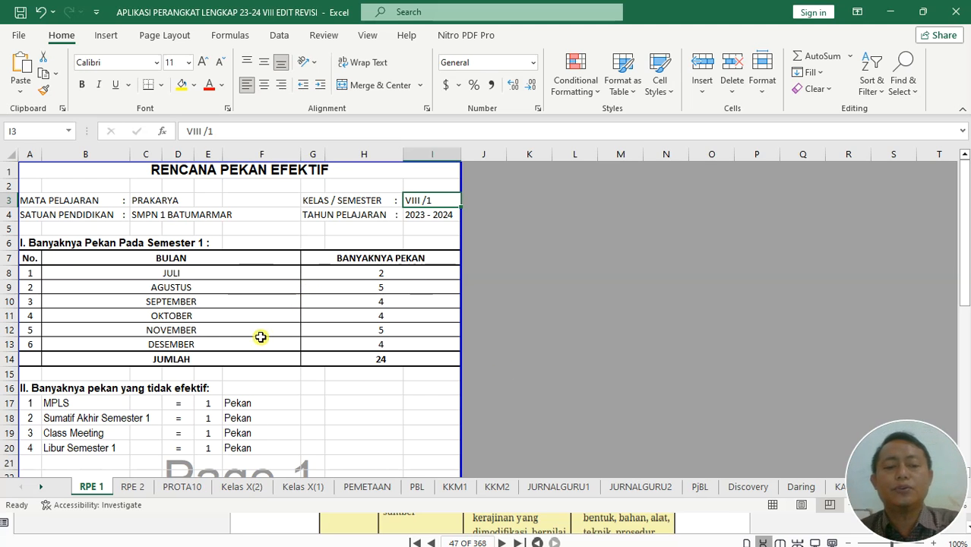
pyautogui.click(144, 488)
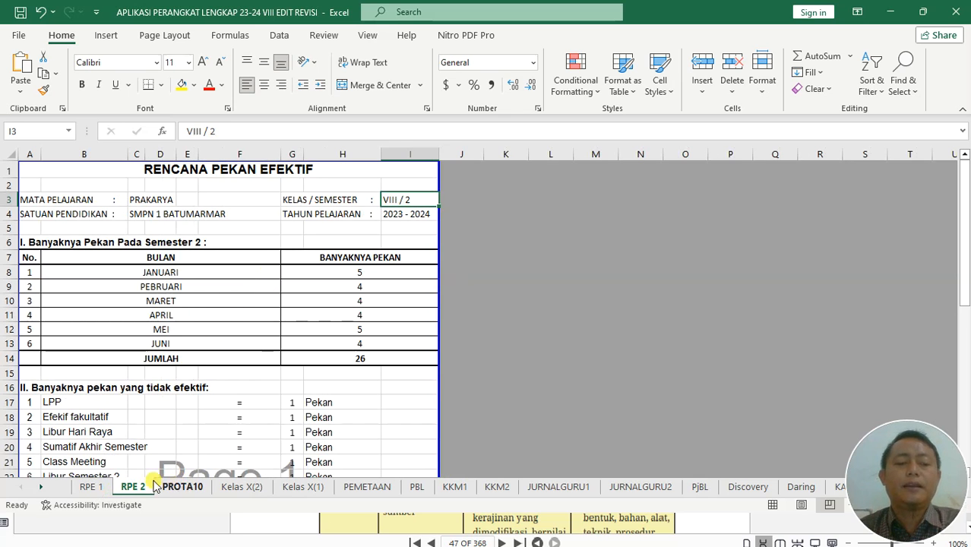
pyautogui.click(202, 488)
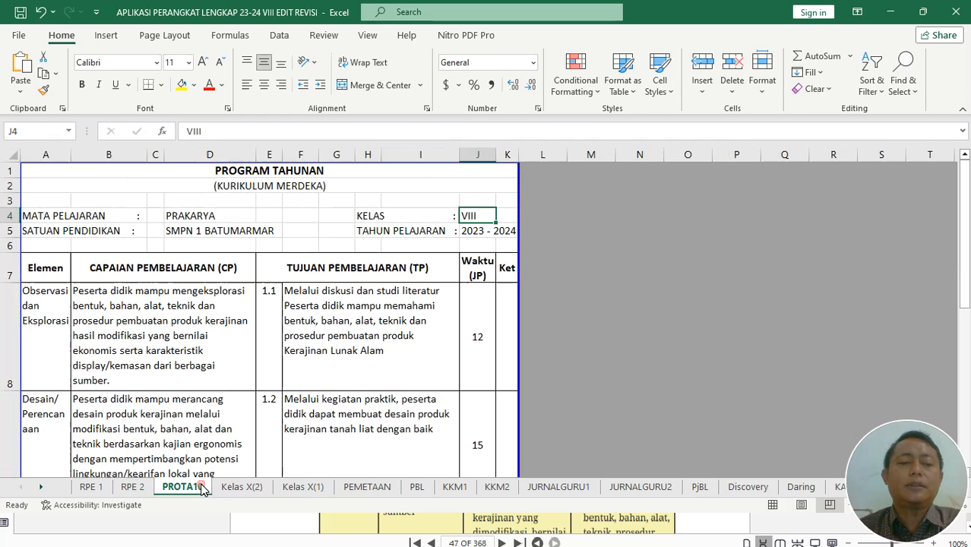
pyautogui.click(130, 488)
pyautogui.click(90, 488)
pyautogui.click(169, 489)
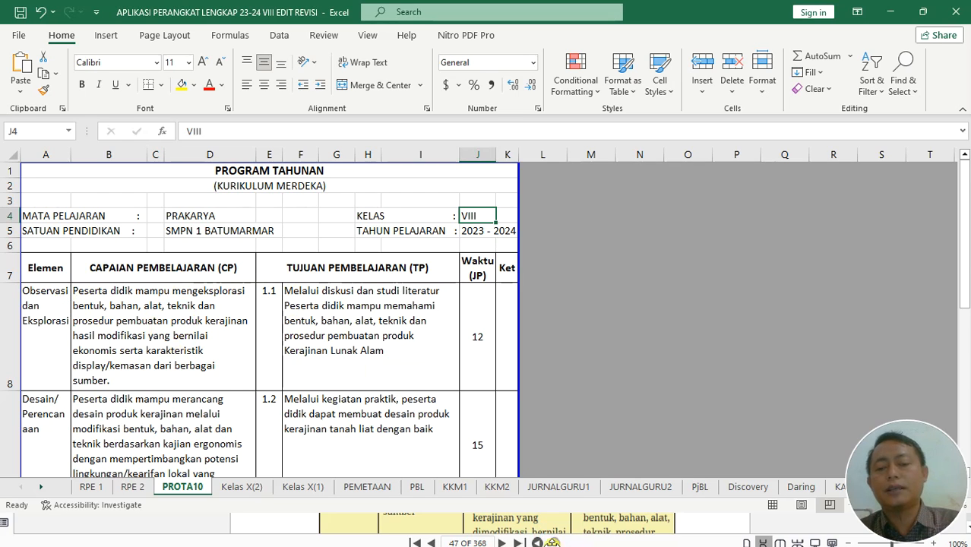
# End the stuck Nitro PDF Pro session through Task Manager and reopen the Prakarya-Kerajinan-BG-KLS-VIII PDF from its folder
pyautogui.click(554, 502)
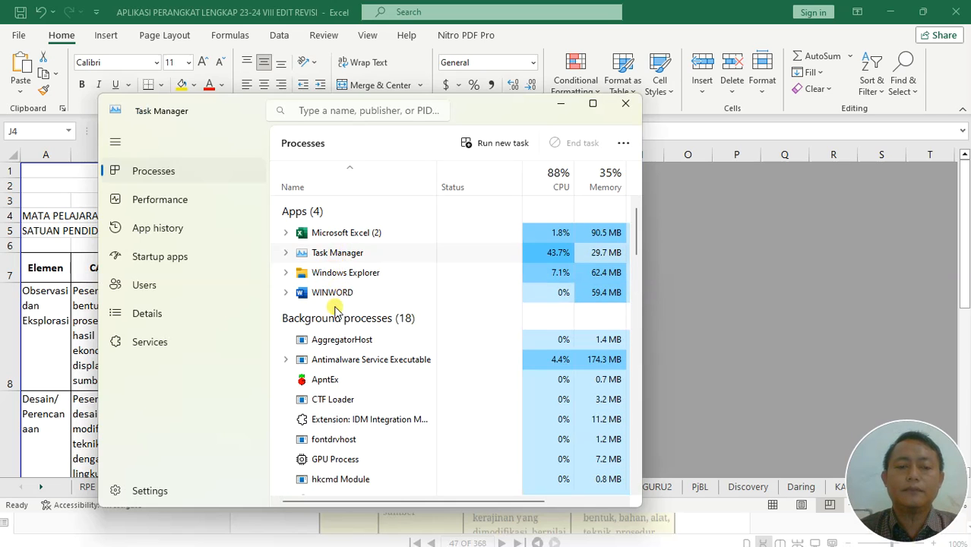
pyautogui.click(350, 238)
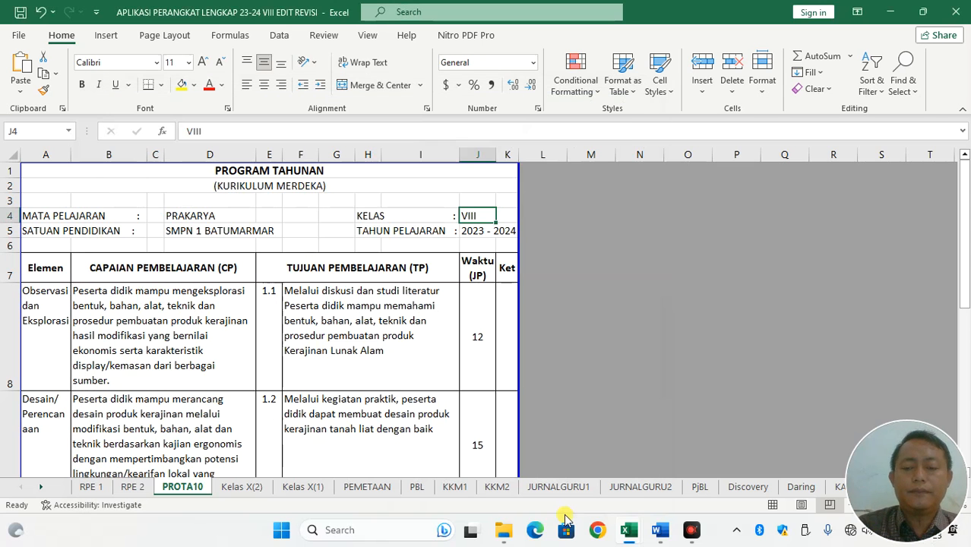
pyautogui.click(504, 530)
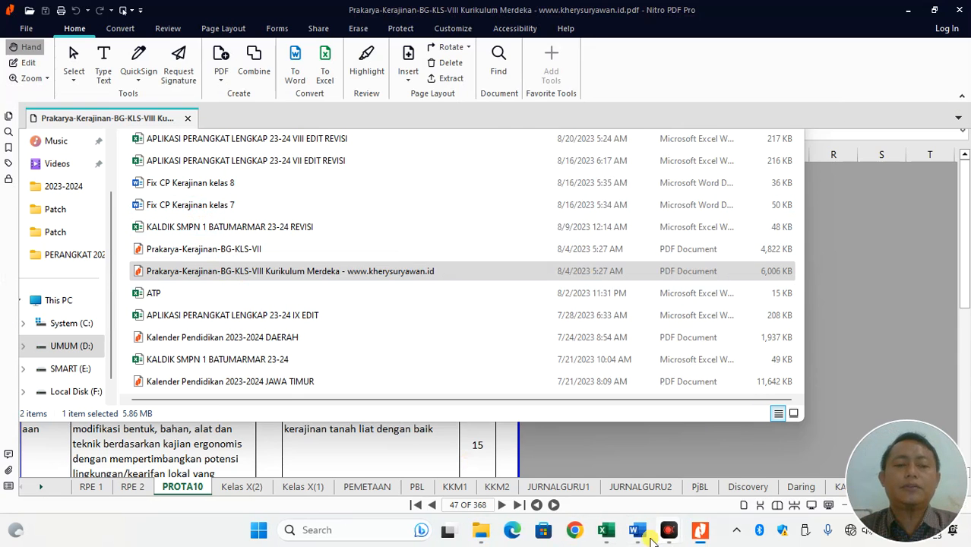
# Switch to the Word document Fix CP Kerajinan kelas 8 and highlight the CP Elemen text for Observasi dan Eksplorasi
pyautogui.click(641, 537)
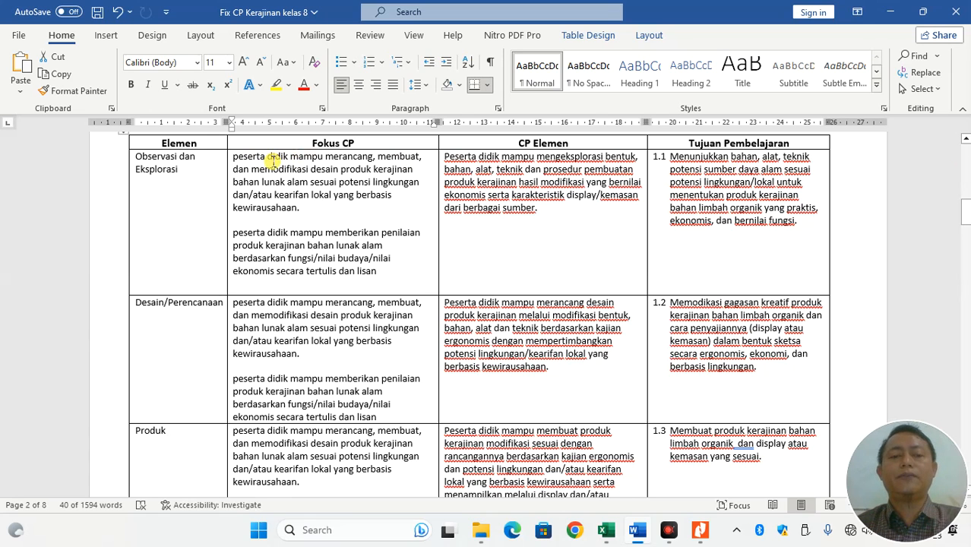
pyautogui.click(477, 255)
pyautogui.moveTo(536, 235); pyautogui.dragTo(477, 168)
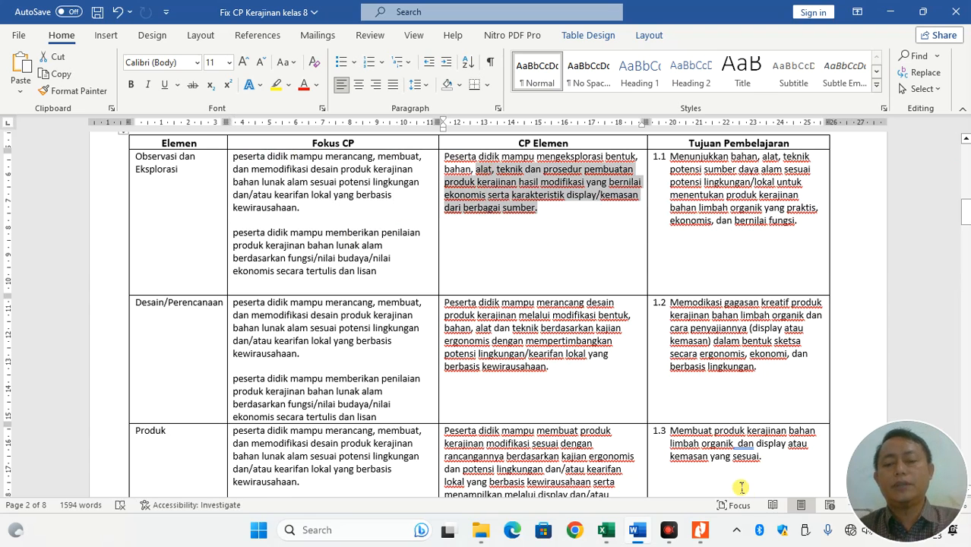
# Switch to the Nitro PDF book, enable text editing and copy the Observasi dan Eksplorasi learning-outcome paragraph on page 47
pyautogui.click(699, 532)
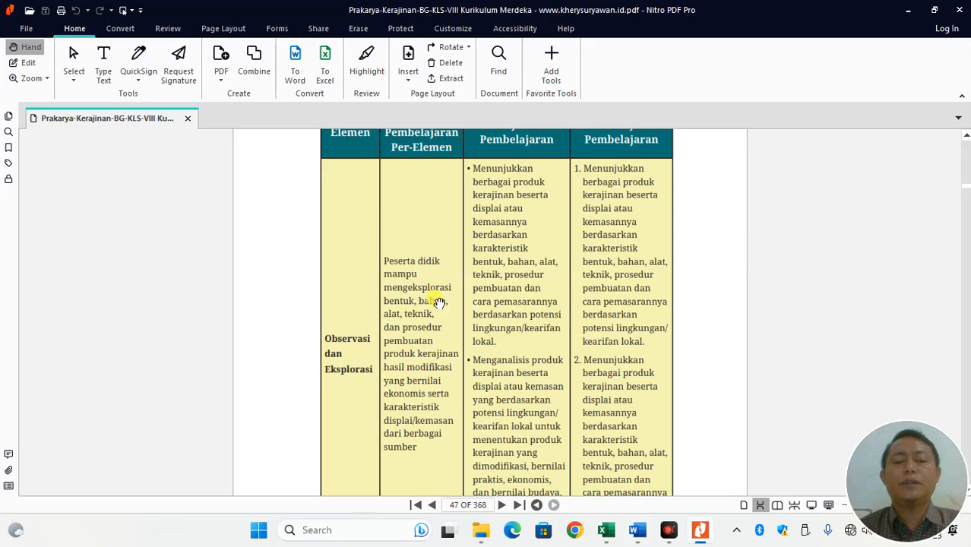
pyautogui.click(28, 62)
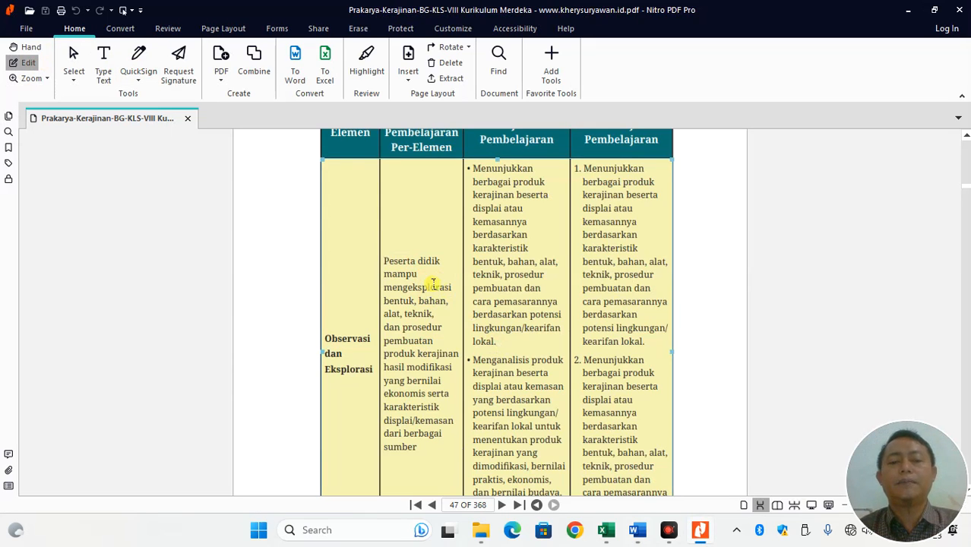
pyautogui.click(415, 416)
pyautogui.moveTo(382, 264); pyautogui.dragTo(402, 440)
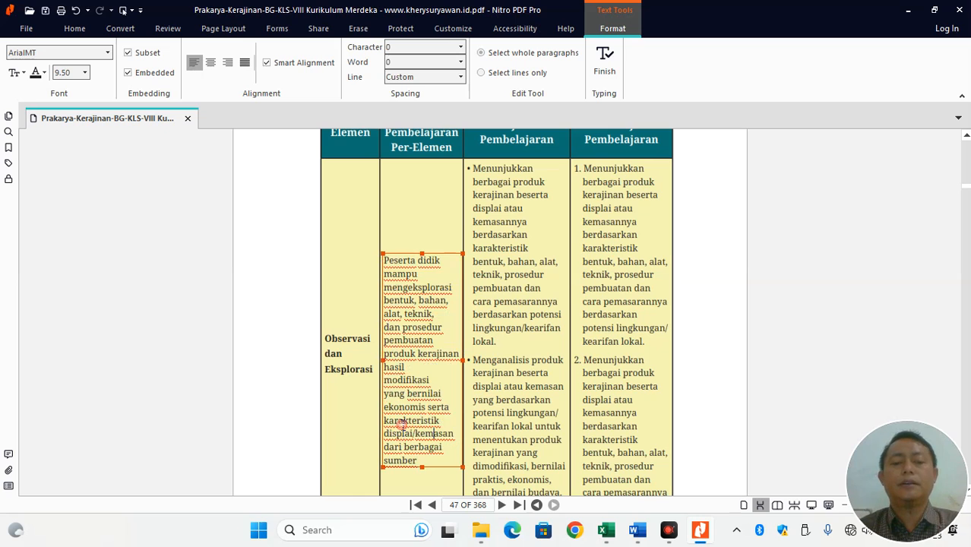
pyautogui.tripleClick(403, 401)
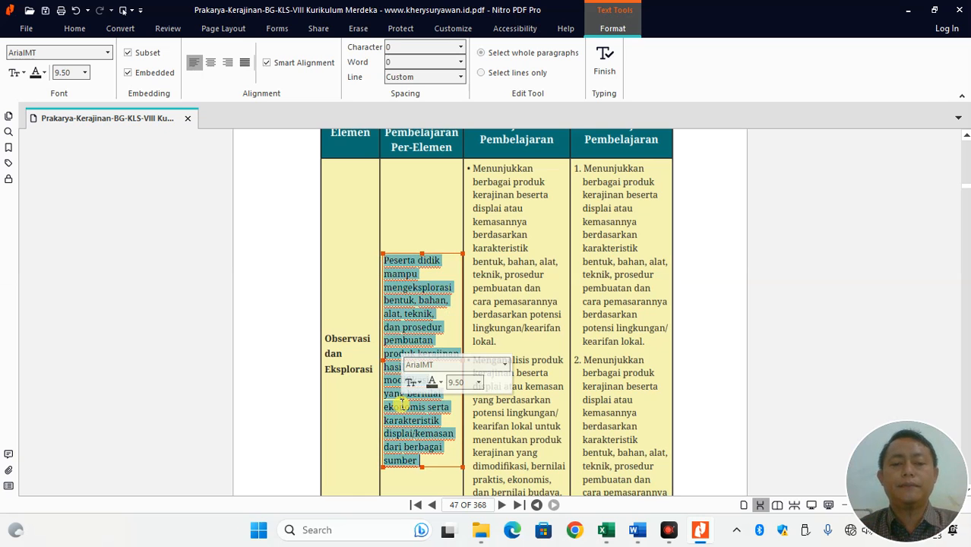
pyautogui.rightClick(402, 404)
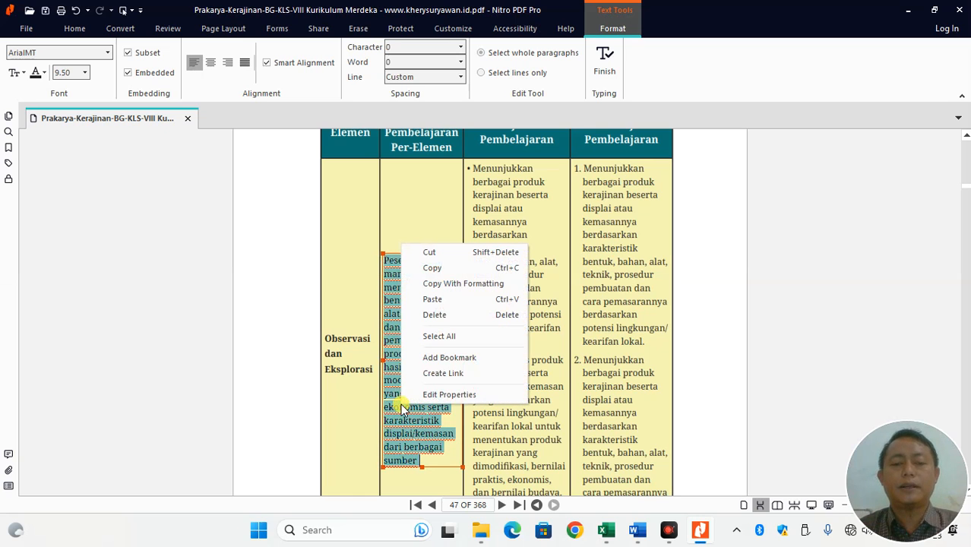
pyautogui.click(435, 270)
# Replace the Capaian Pembelajaran text for Observasi dan Eksplorasi in cell B8 of sheet PROTA10 with the paragraph copied from the PDF
pyautogui.hotkey('alt', 'Tab')
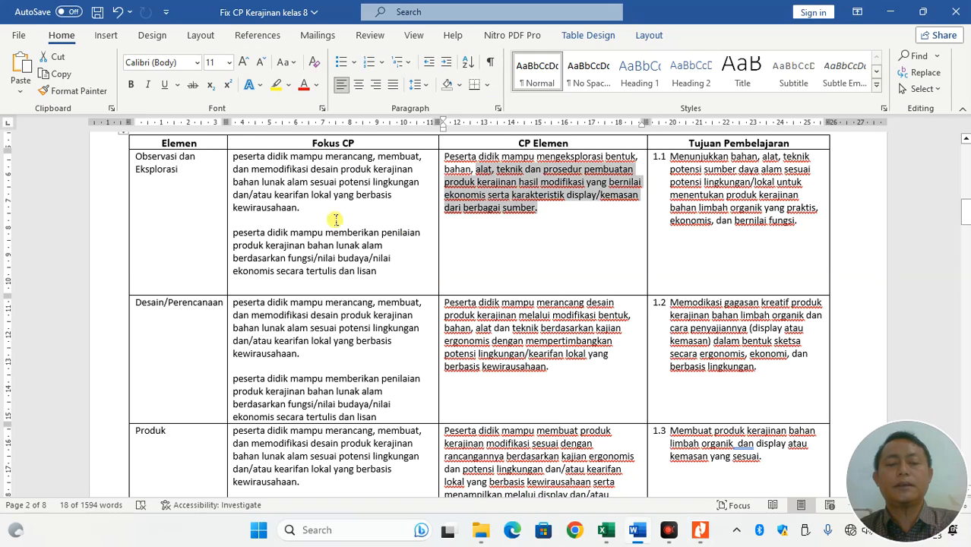
pyautogui.hotkey('alt', 'Tab')
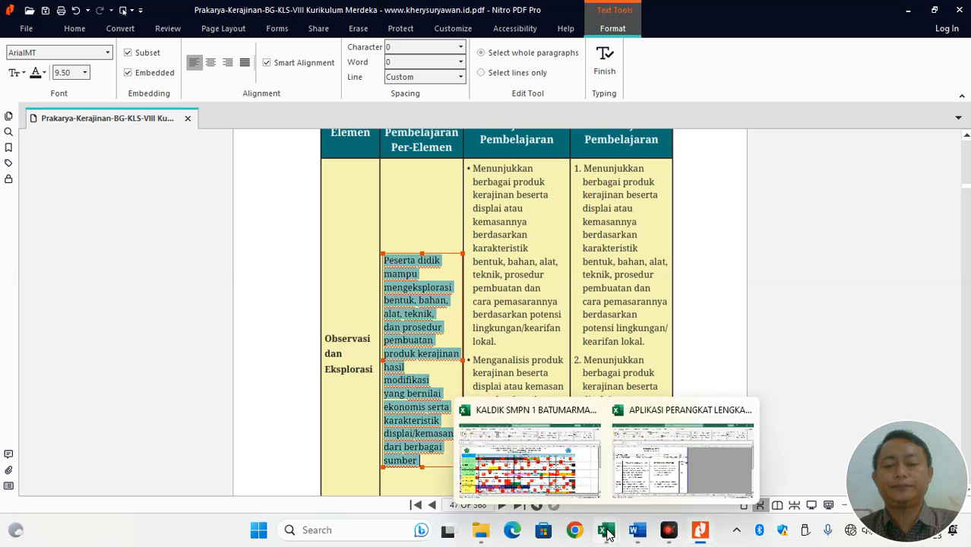
pyautogui.click(638, 467)
pyautogui.doubleClick(185, 322)
pyautogui.hotkey('ctrl', 'a')
pyautogui.hotkey('ctrl', 'v')
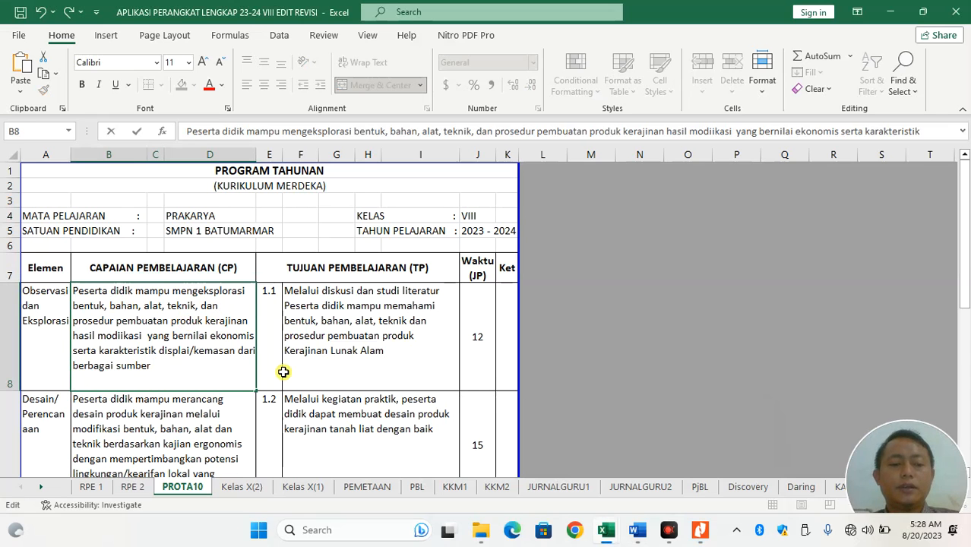
# Compare the Observasi dan Eksplorasi outcome and objectives in the Word document with the table on page 47 of the PDF
pyautogui.hotkey('alt', 'Tab')
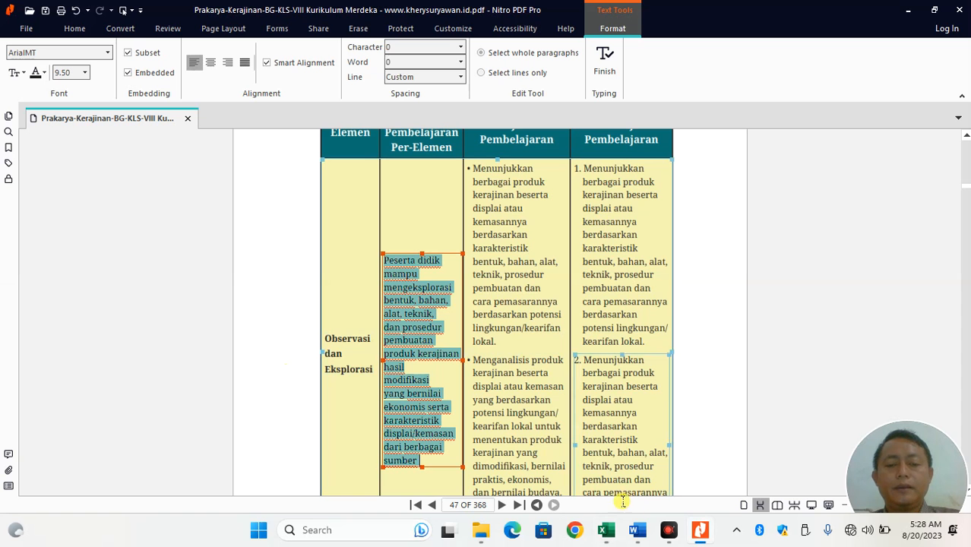
pyautogui.click(637, 531)
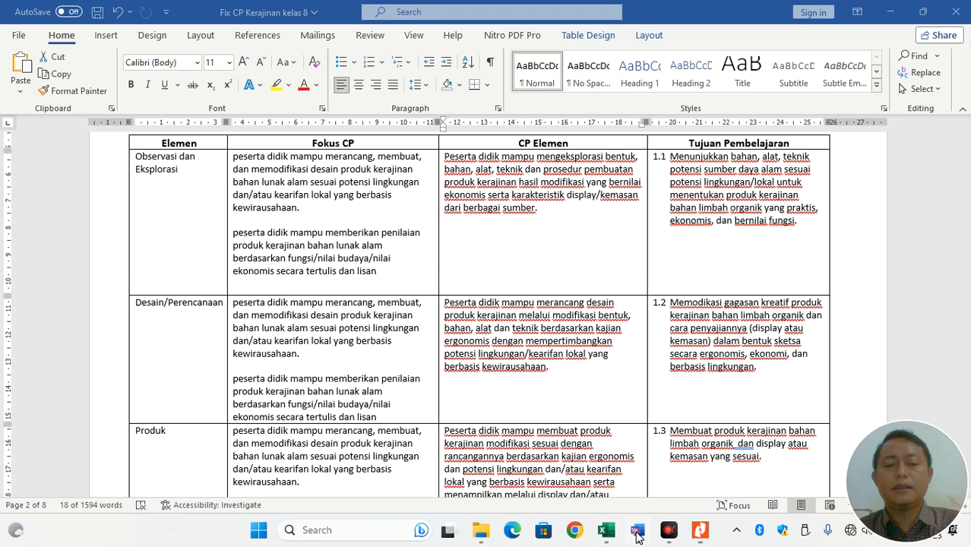
pyautogui.click(505, 215)
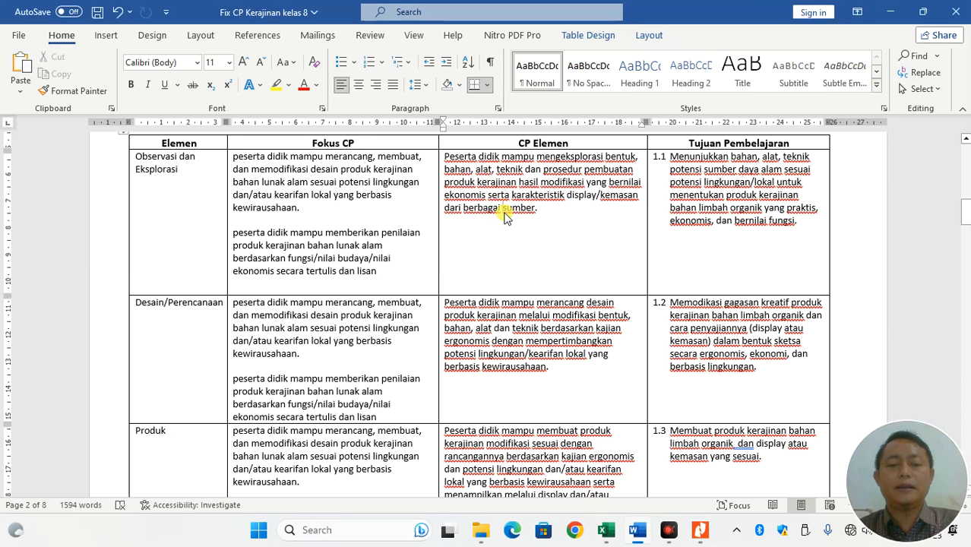
pyautogui.hotkey('alt', 'Tab')
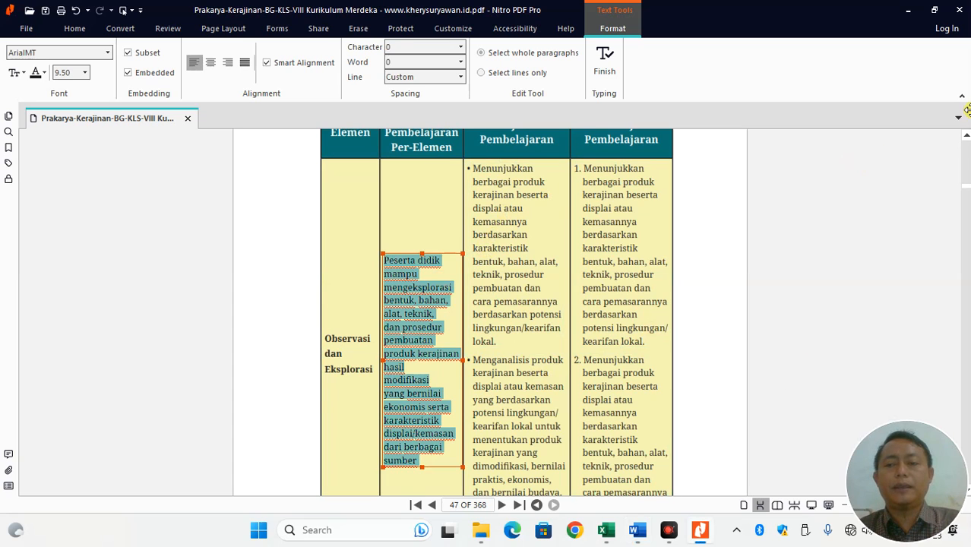
pyautogui.click(965, 133)
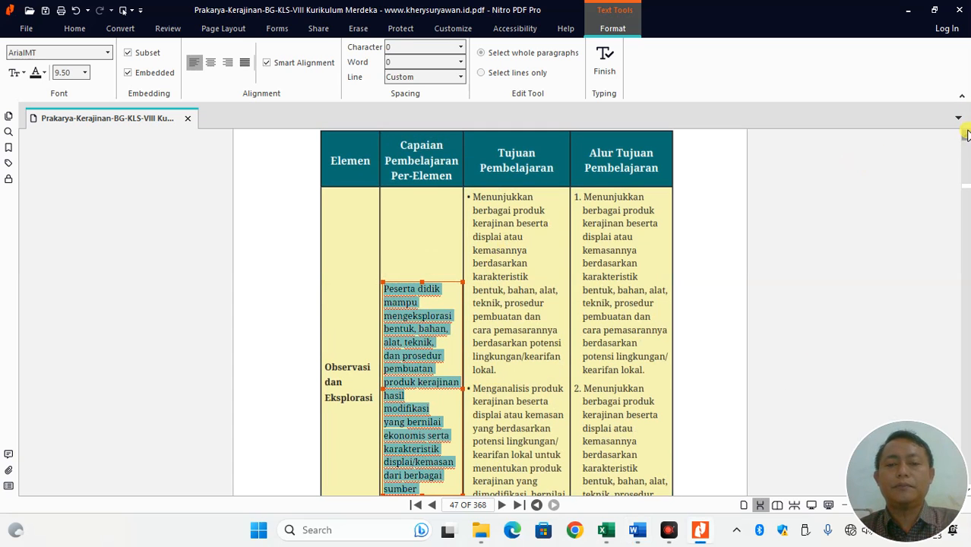
pyautogui.hotkey('alt', 'Tab')
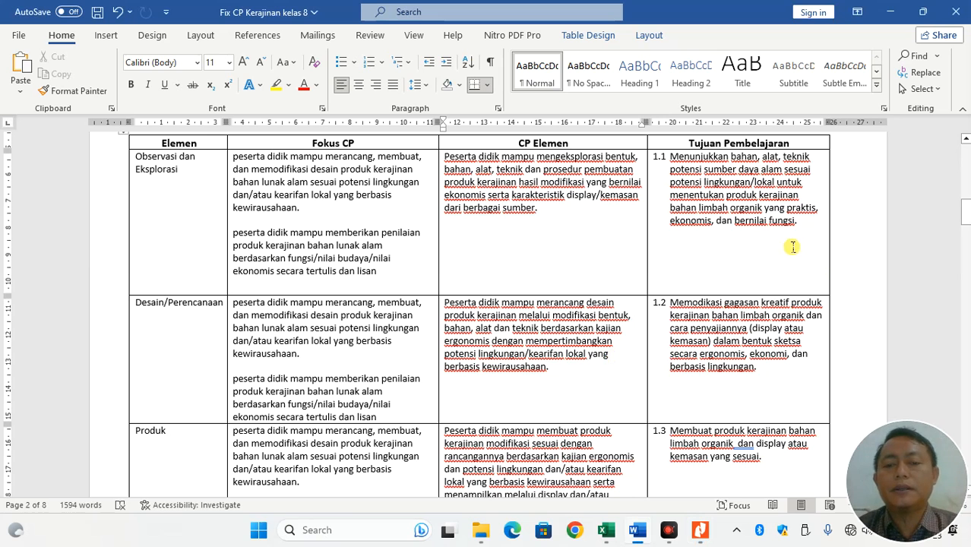
pyautogui.hotkey('alt', 'Tab')
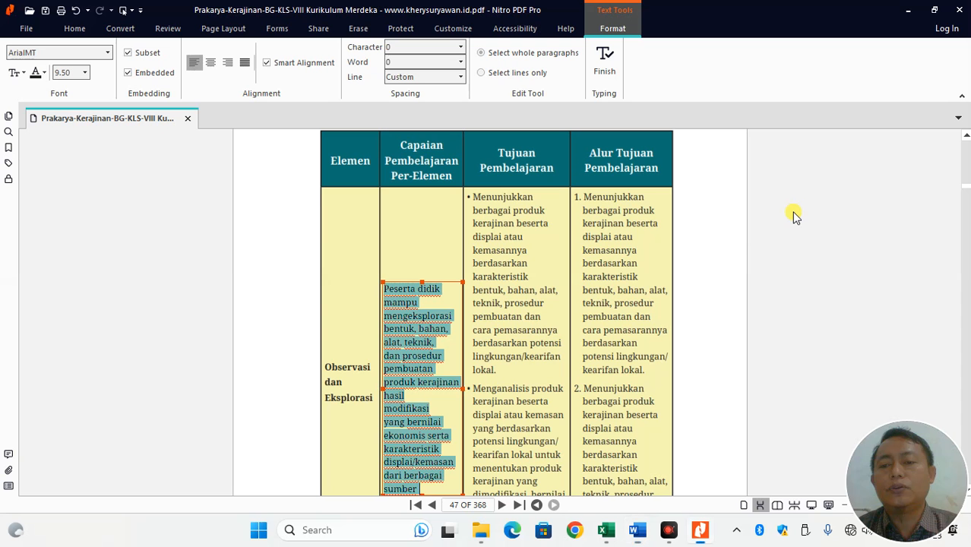
pyautogui.click(632, 238)
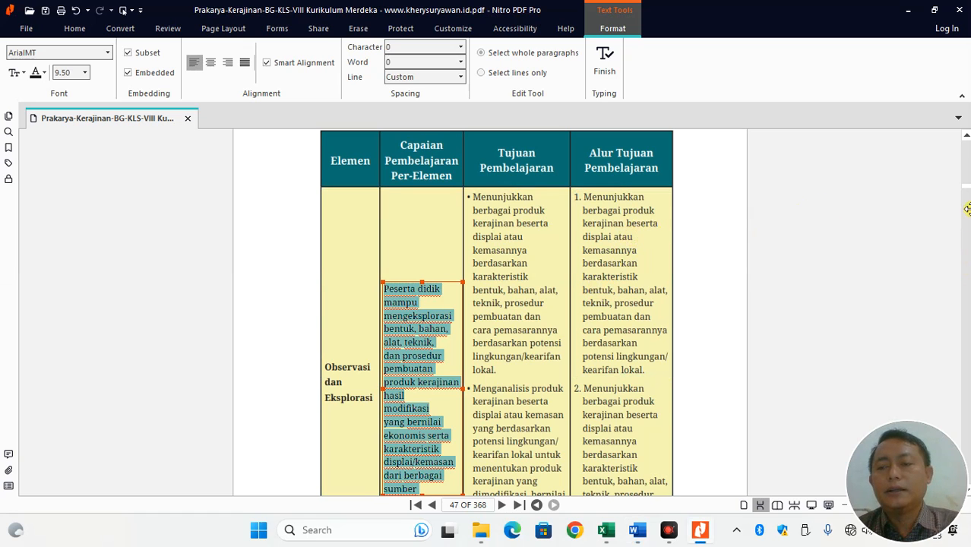
pyautogui.moveTo(916, 450); pyautogui.dragTo(897, 451)
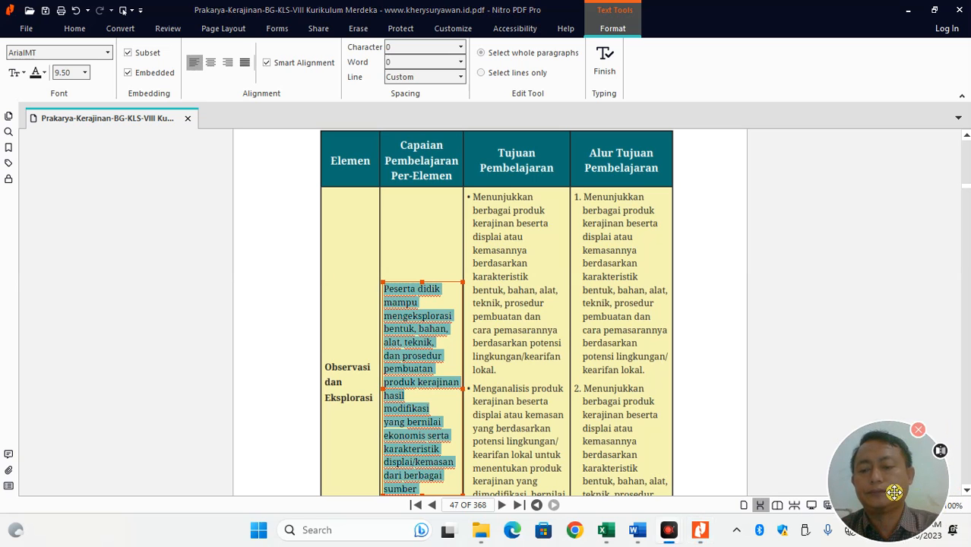
pyautogui.click(966, 420)
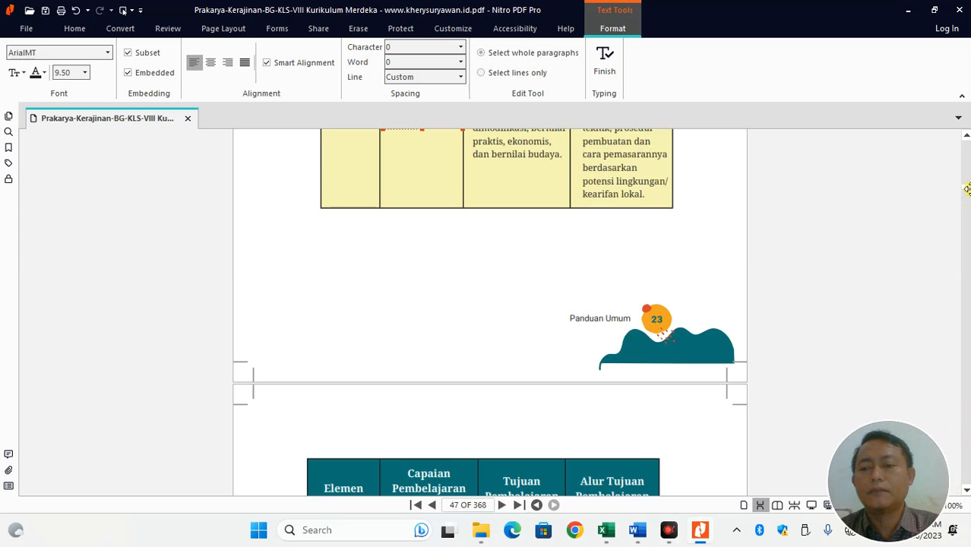
pyautogui.click(966, 145)
pyautogui.click(648, 269)
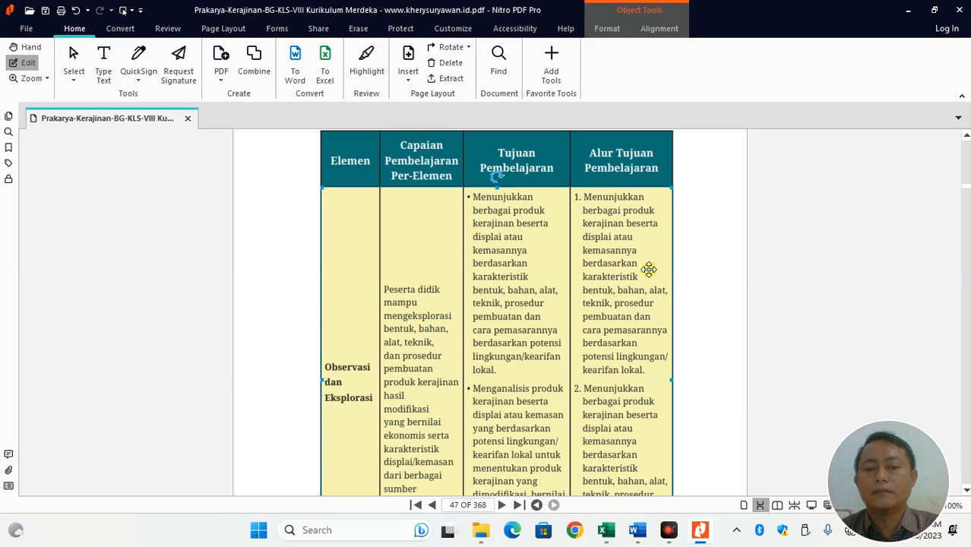
pyautogui.click(702, 272)
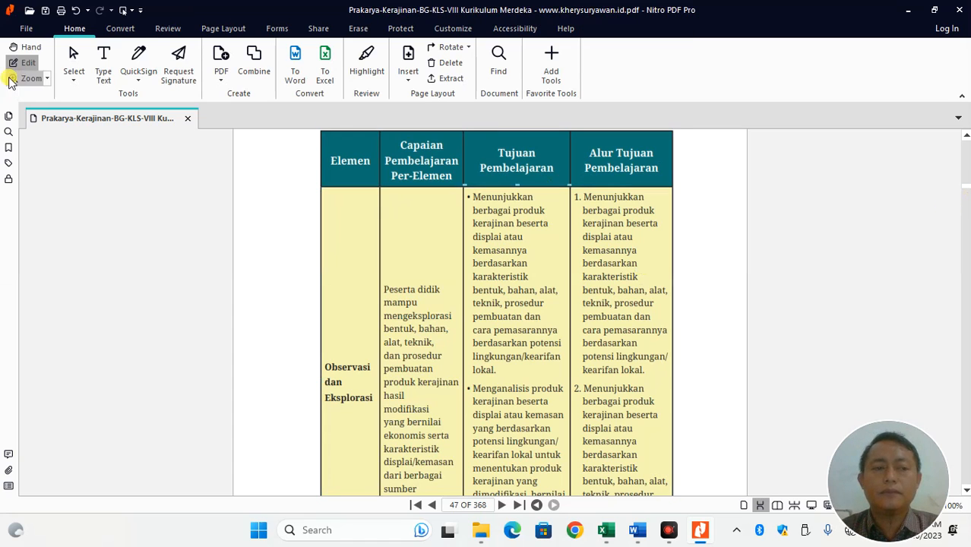
# Switch the PDF to the Hand tool and read the outcomes, objectives and objective flow of Tabel I.2 on pages 47 to 49
pyautogui.click(25, 47)
pyautogui.scroll(-1, 285, 197)
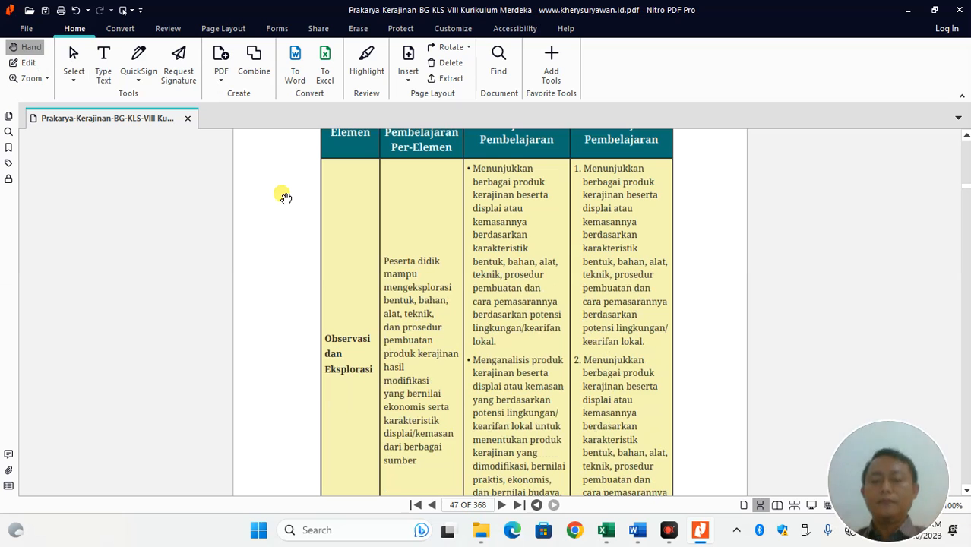
pyautogui.scroll(3, 285, 197)
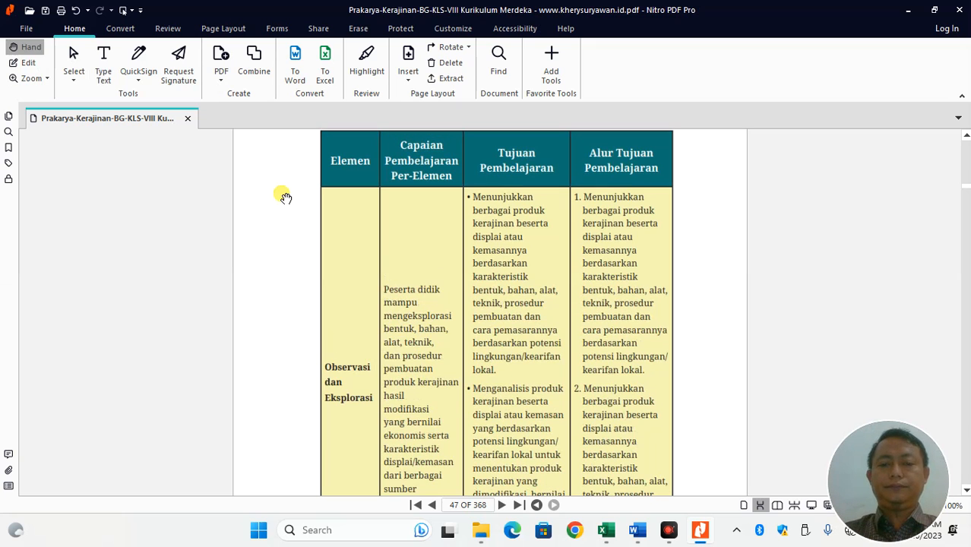
pyautogui.scroll(4, 285, 198)
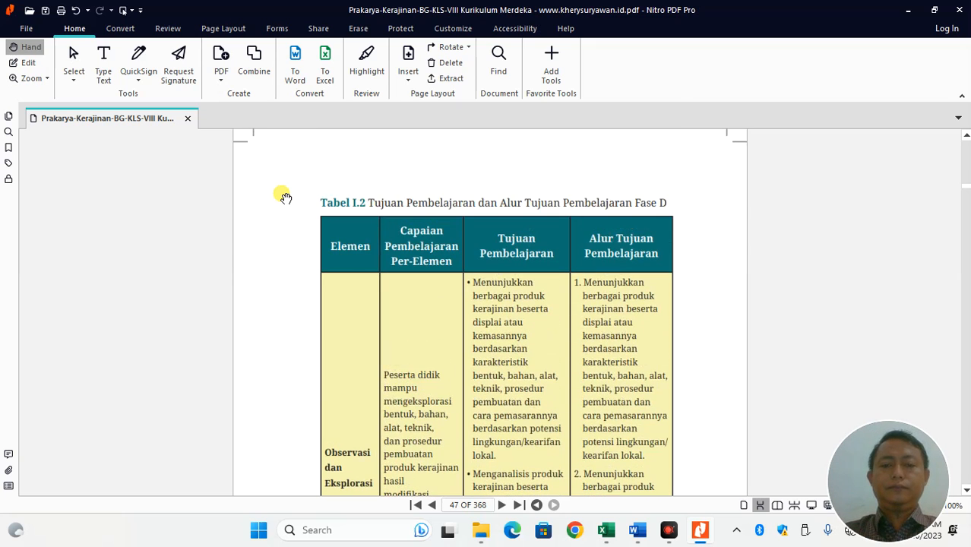
pyautogui.scroll(-1, 285, 198)
pyautogui.scroll(-10, 286, 197)
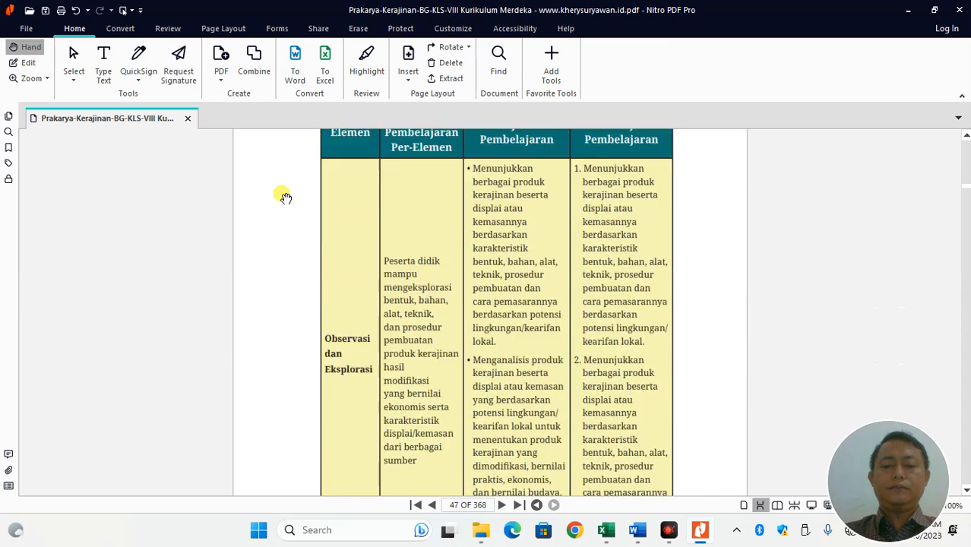
pyautogui.scroll(-8, 286, 197)
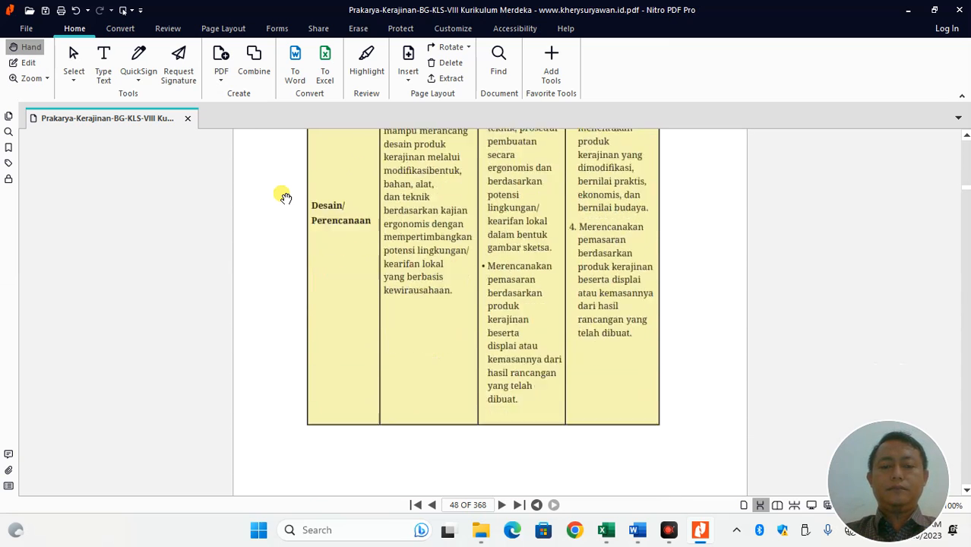
pyautogui.scroll(-4, 285, 197)
pyautogui.scroll(6, 286, 198)
pyautogui.scroll(8, 285, 198)
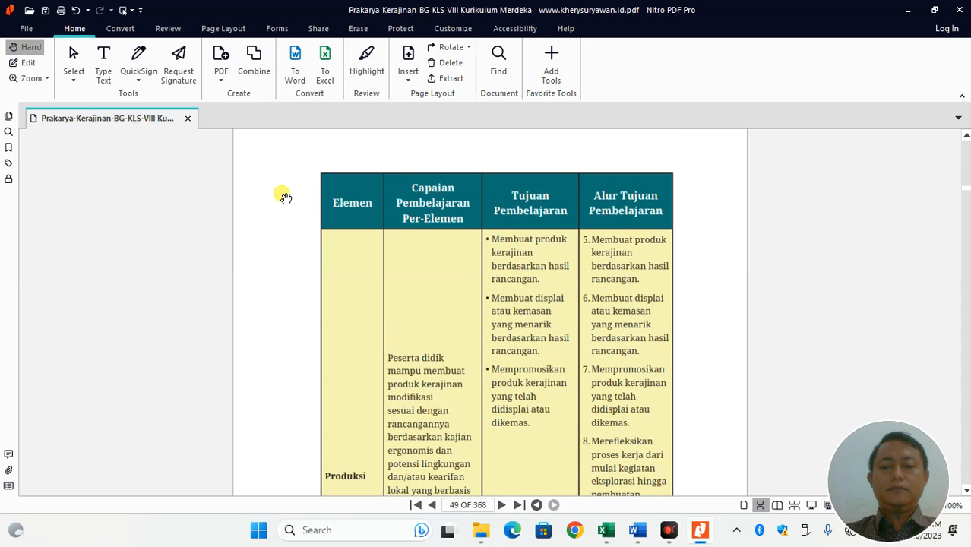
pyautogui.scroll(4, 285, 198)
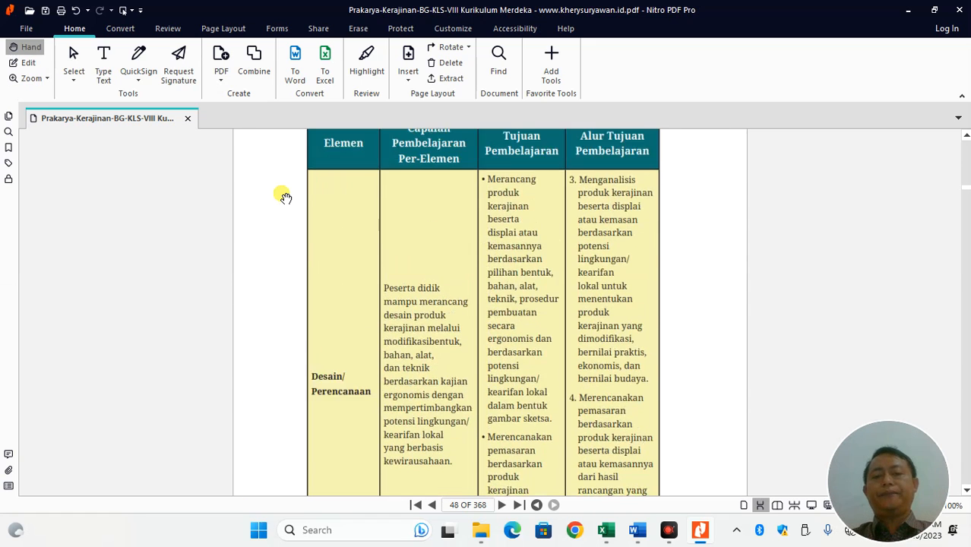
pyautogui.scroll(-3, 286, 198)
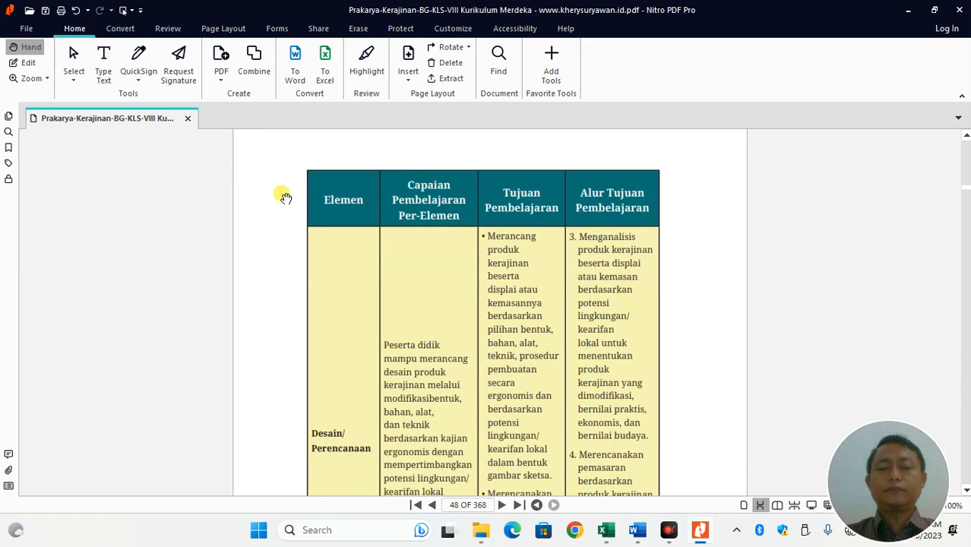
pyautogui.scroll(-2, 285, 198)
pyautogui.scroll(-10, 285, 197)
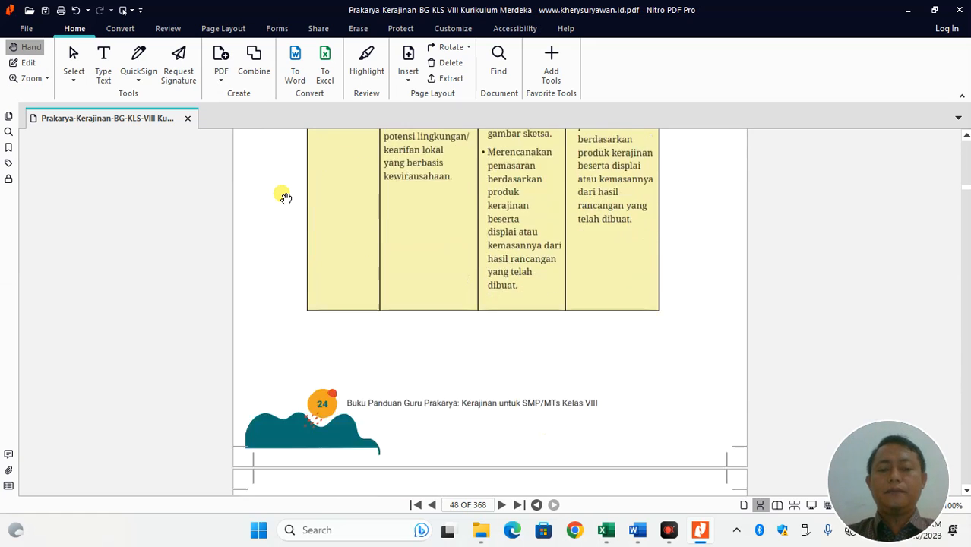
pyautogui.scroll(12, 286, 198)
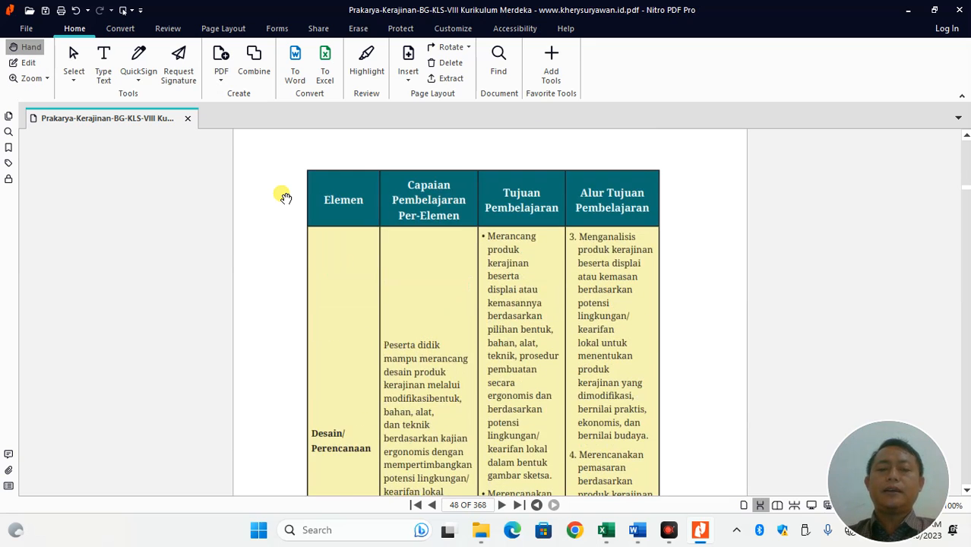
pyautogui.scroll(15, 285, 197)
pyautogui.scroll(-10, 286, 197)
pyautogui.scroll(-5, 285, 197)
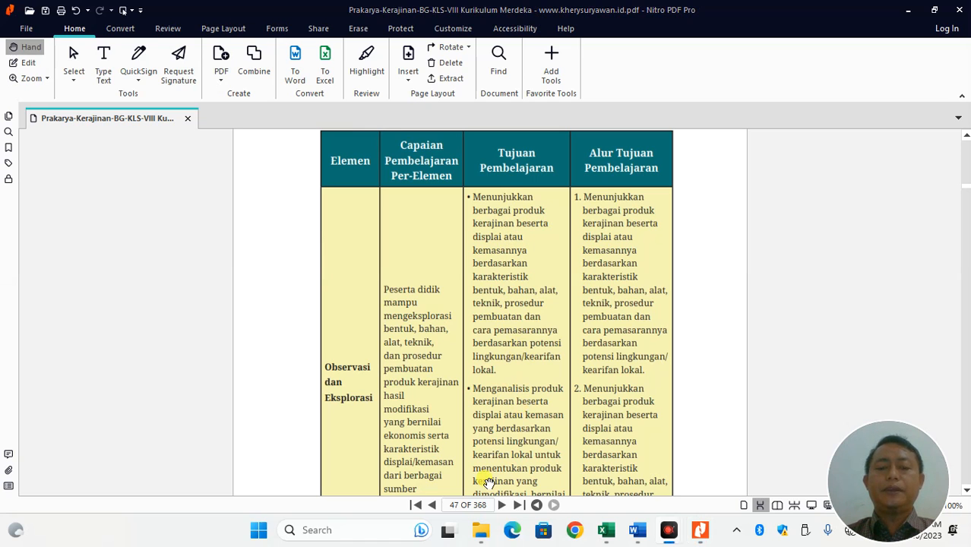
# Switch to the Word document Fix CP Kerajinan kelas 8 and copy the text of Tujuan Pembelajaran 1.1 for Observasi dan Eksplorasi
pyautogui.moveTo(635, 533)
pyautogui.click(652, 448)
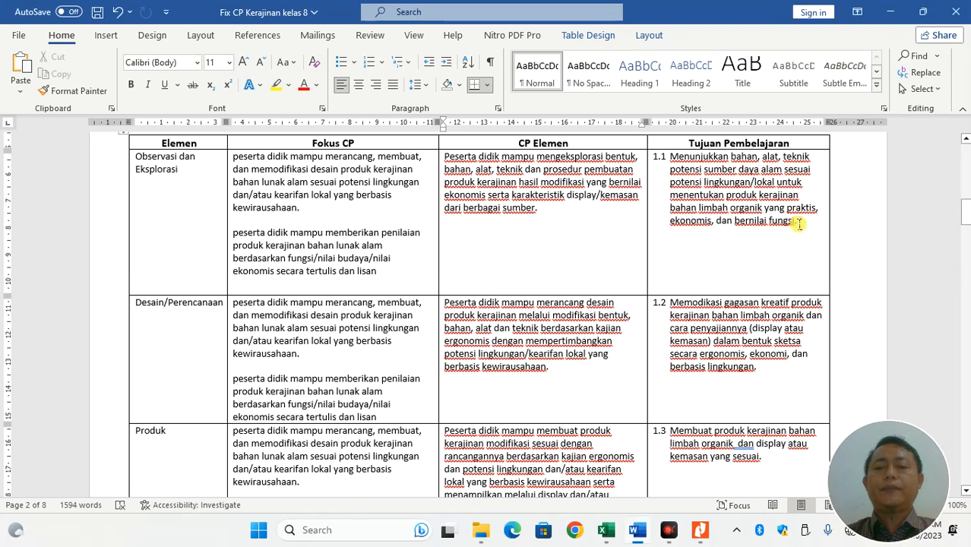
pyautogui.moveTo(802, 225); pyautogui.dragTo(682, 161)
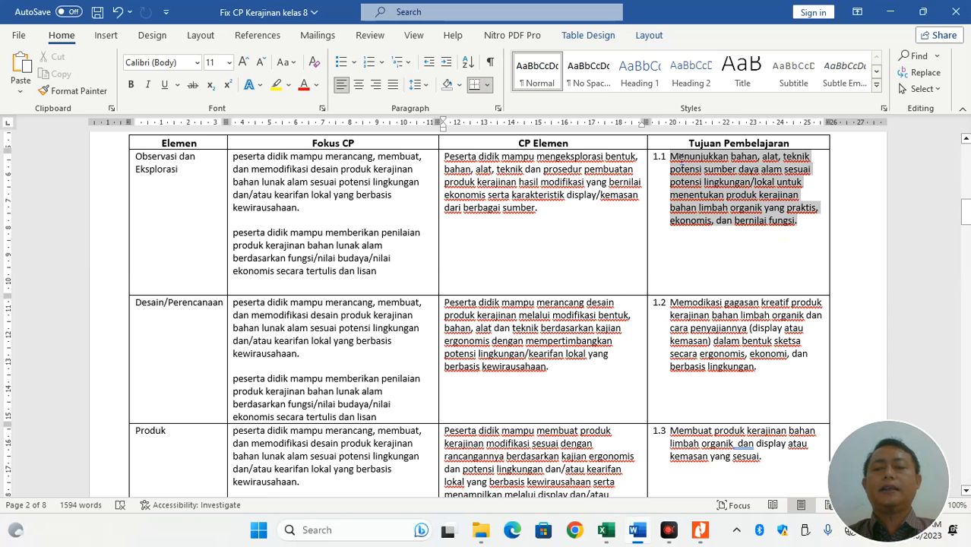
pyautogui.rightClick(683, 161)
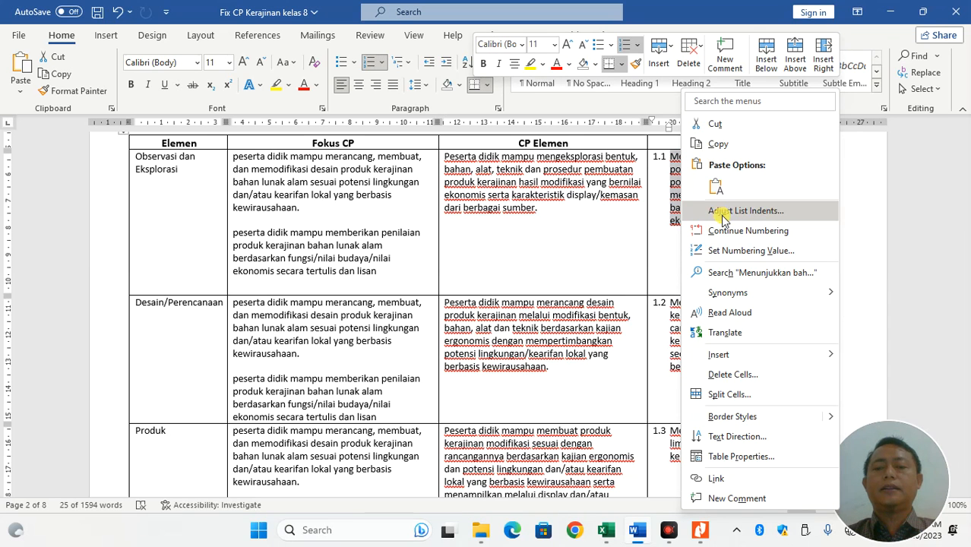
pyautogui.click(717, 146)
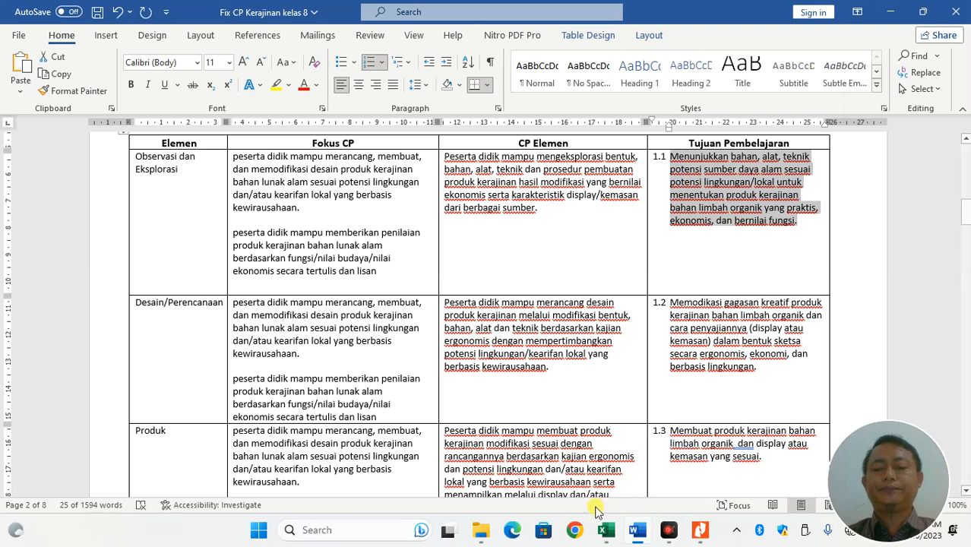
# Switch to the APLIKASI PERANGKAT LENGKAP workbook and replace the Observasi dan Eksplorasi objective in F8 with the copied text, without its 1.1 prefix
pyautogui.moveTo(619, 534)
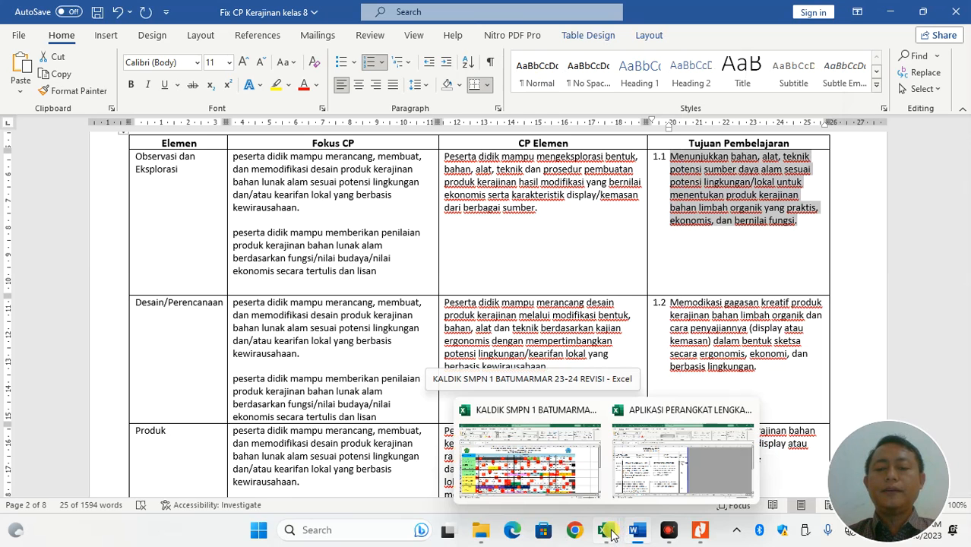
pyautogui.click(613, 534)
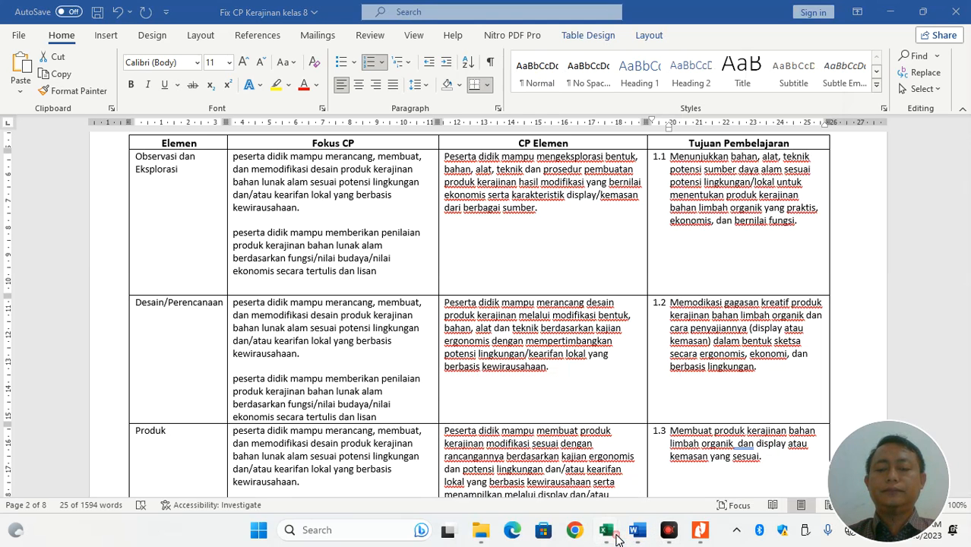
pyautogui.click(654, 431)
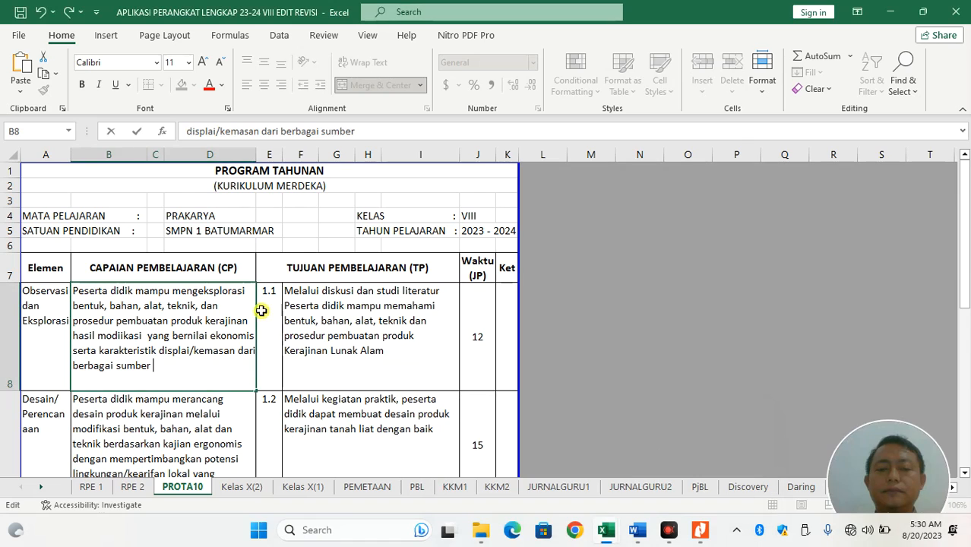
pyautogui.doubleClick(323, 335)
pyautogui.hotkey('ctrl', 'a')
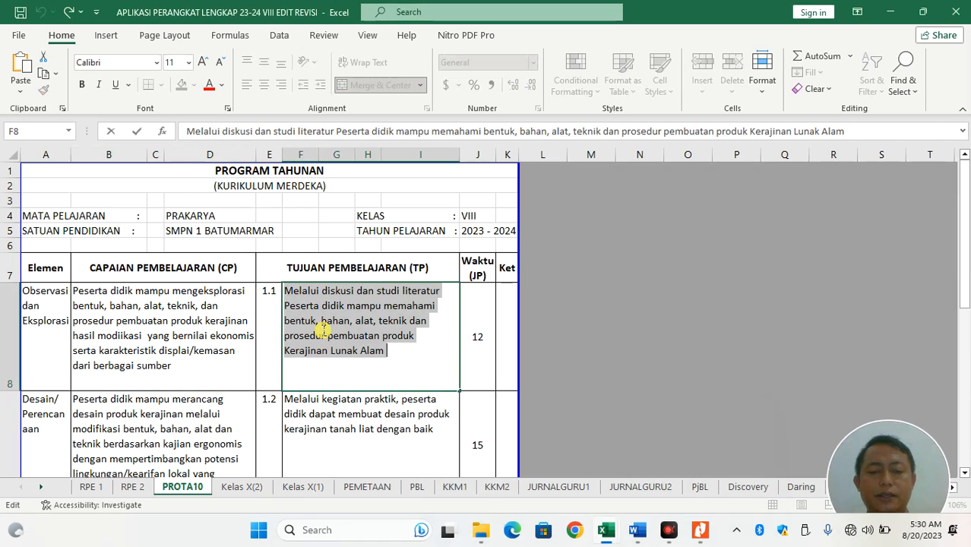
pyautogui.hotkey('ctrl', 'v')
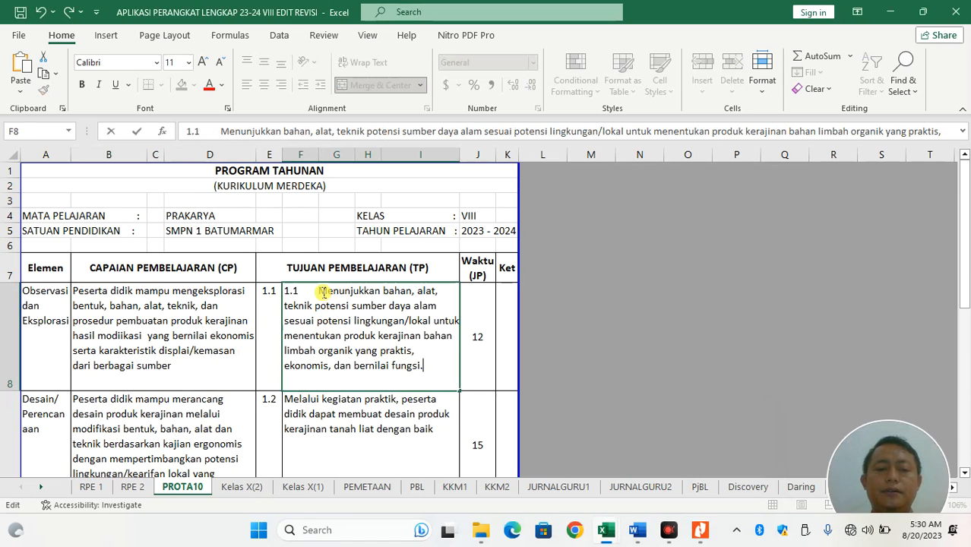
pyautogui.moveTo(319, 290); pyautogui.dragTo(270, 287)
pyautogui.press('BackSpace')
# Copy Tujuan Pembelajaran 1.2 from the Word document and replace the Desain/Perencanaan objective in F9 with it, without the 1.2 prefix
pyautogui.hotkey('alt', 'Tab')
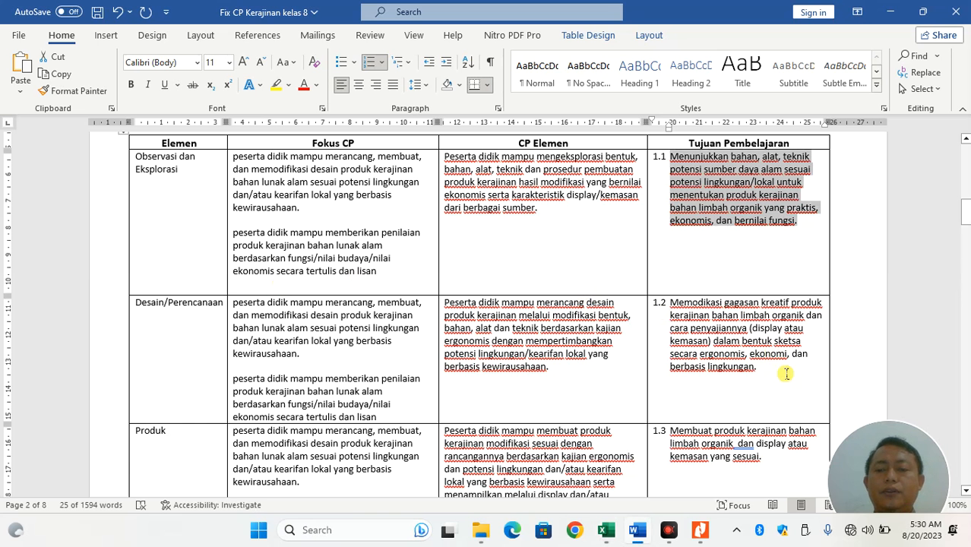
pyautogui.moveTo(780, 376); pyautogui.dragTo(670, 306)
pyautogui.hotkey('alt', 'Tab')
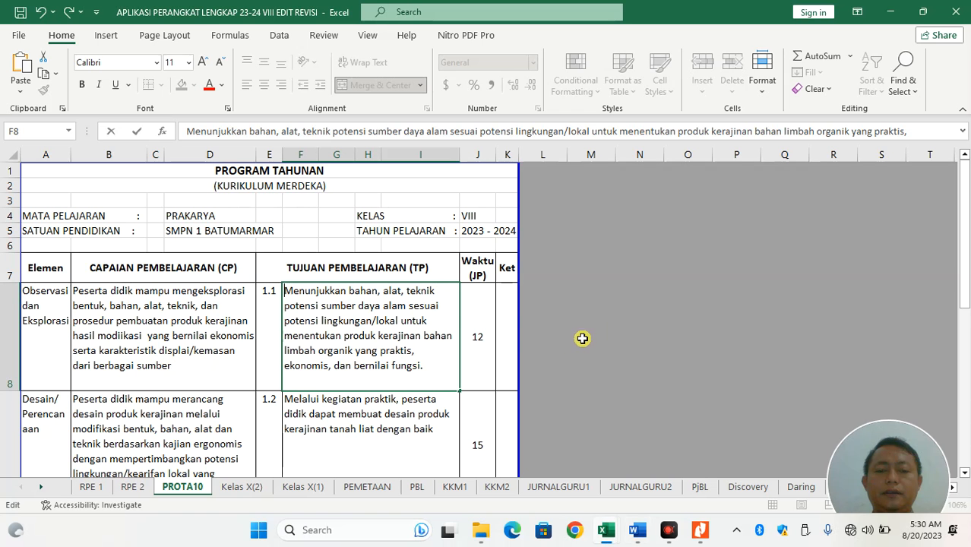
pyautogui.click(402, 418)
pyautogui.scroll(-1, 401, 422)
pyautogui.tripleClick(401, 418)
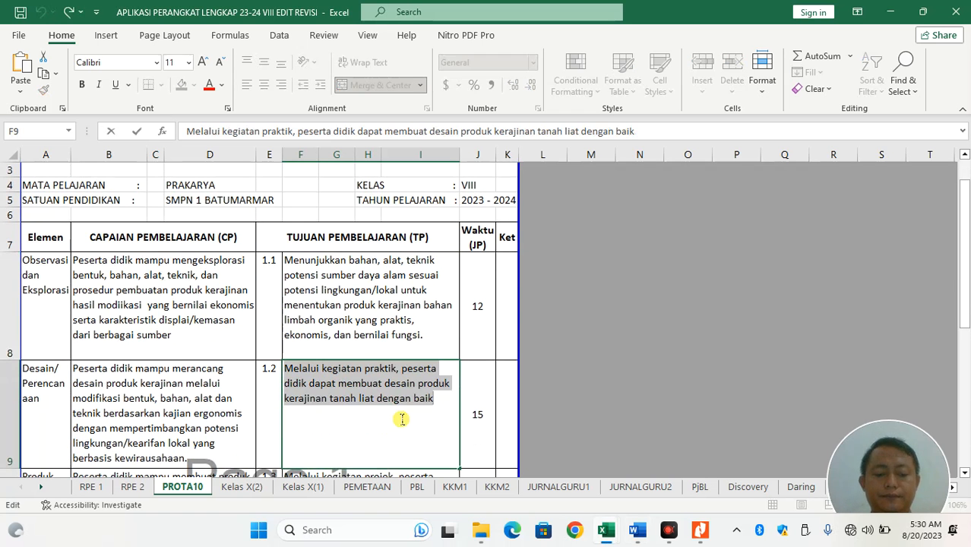
pyautogui.hotkey('ctrl', 'v')
pyautogui.moveTo(317, 369); pyautogui.dragTo(243, 368)
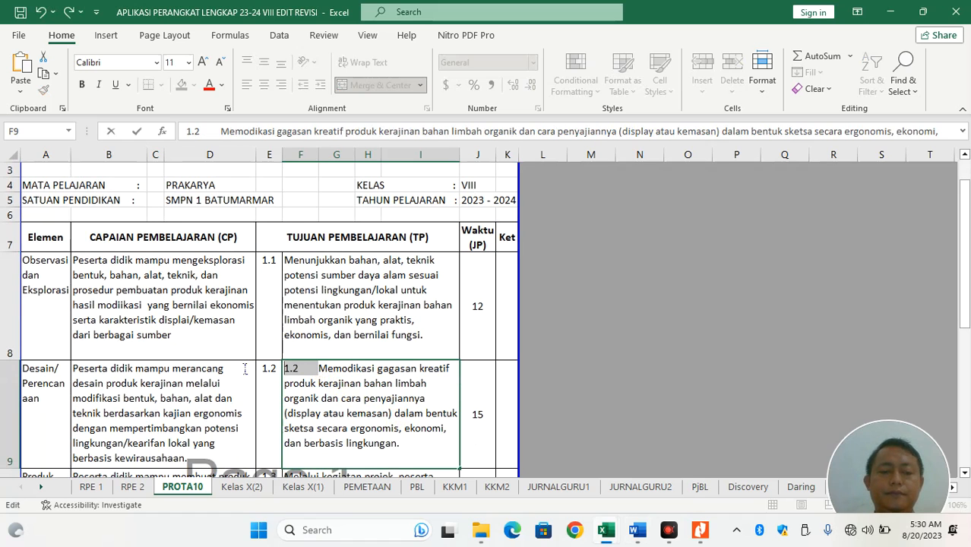
pyautogui.press('BackSpace')
# Copy the text of Tujuan Pembelajaran 1.3 for Produk from the Word document and return to the PROTA10 sheet
pyautogui.hotkey('alt', 'Tab')
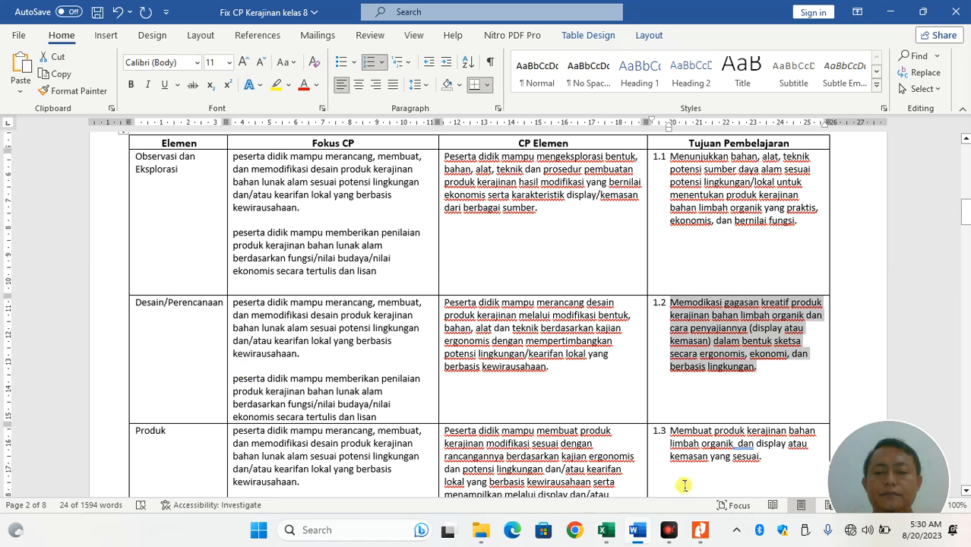
pyautogui.moveTo(769, 463); pyautogui.dragTo(684, 423)
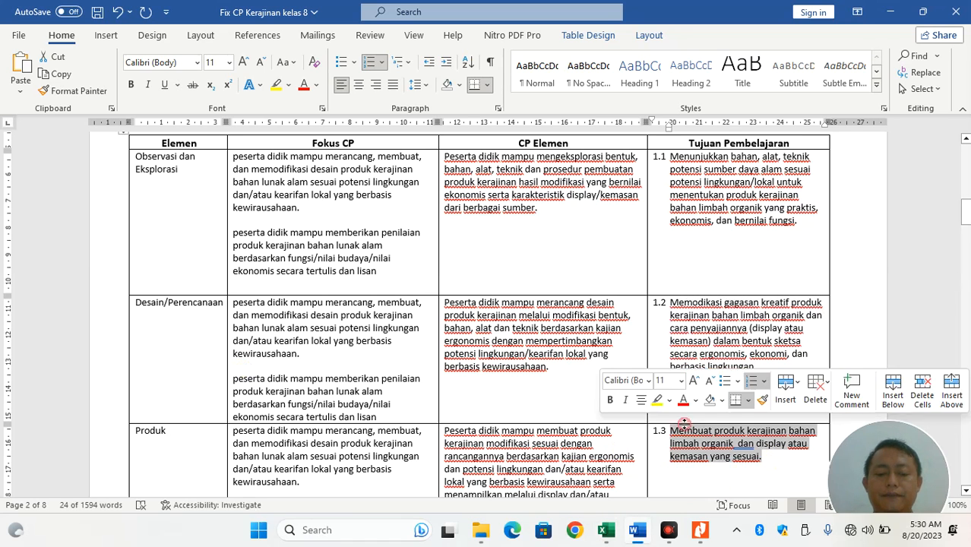
pyautogui.hotkey('alt', 'Tab')
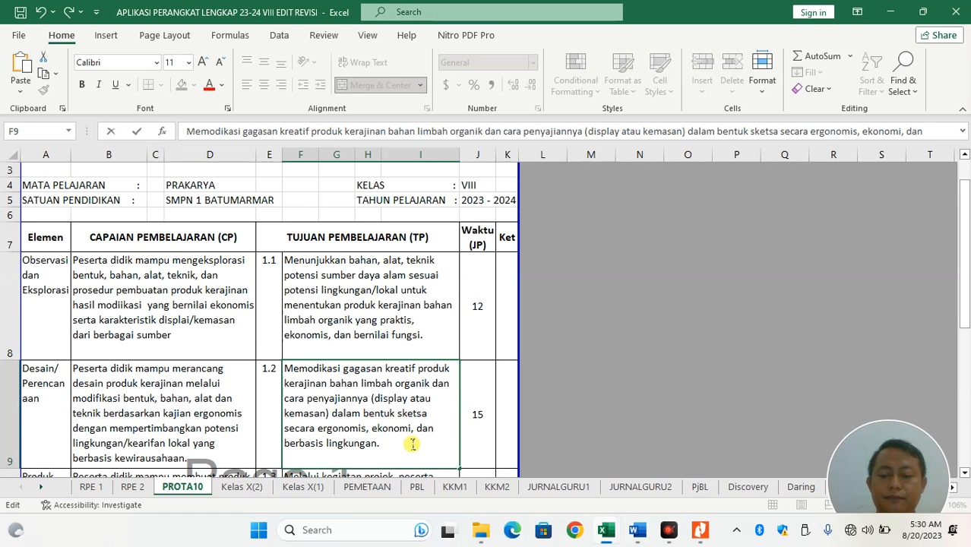
# Replace the Refleksi dan Evaluasi objective in F11 with the copied Tujuan Pembelajaran 1.3 text
pyautogui.press('Return')
pyautogui.scroll(-2, 413, 445)
pyautogui.click(356, 417)
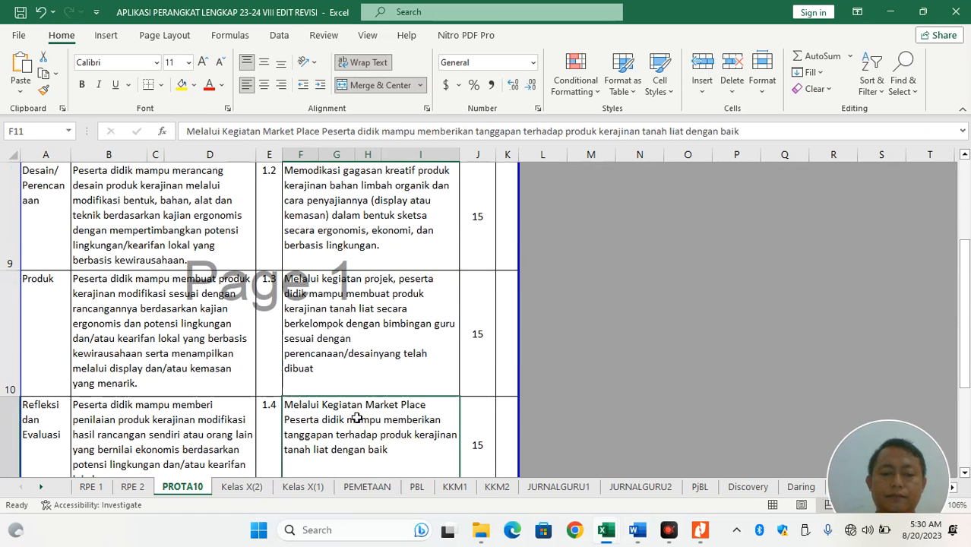
pyautogui.scroll(-1, 356, 417)
pyautogui.press('F2')
pyautogui.hotkey('ctrl', 'shift', 'Home')
pyautogui.hotkey('ctrl', 'v')
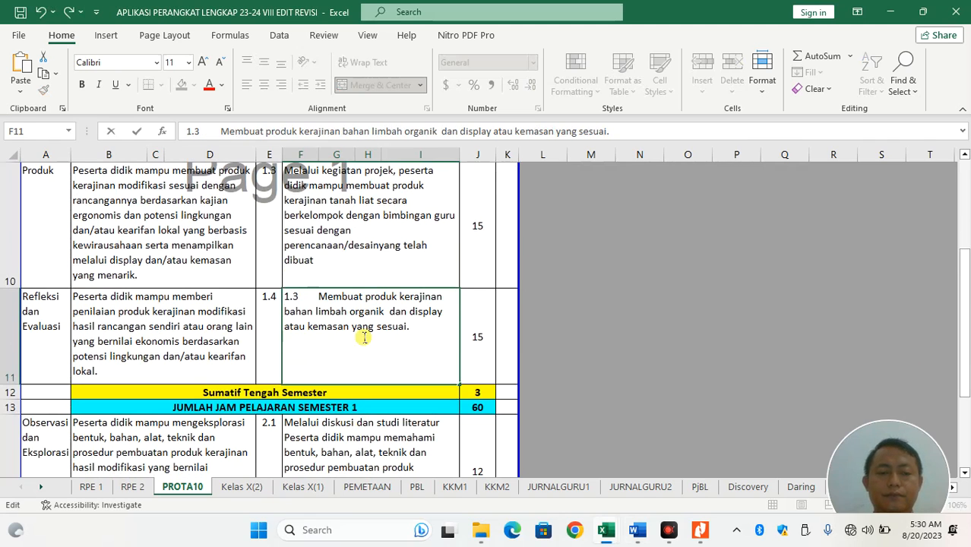
# Replace the Produk objective in F10 with the copied Tujuan Pembelajaran 1.3 text and remove its 1.3 prefix
pyautogui.doubleClick(367, 269)
pyautogui.hotkey('ctrl', 'shift', 'Home')
pyautogui.hotkey('ctrl', 'v')
pyautogui.moveTo(319, 170); pyautogui.dragTo(272, 161)
pyautogui.press('BackSpace')
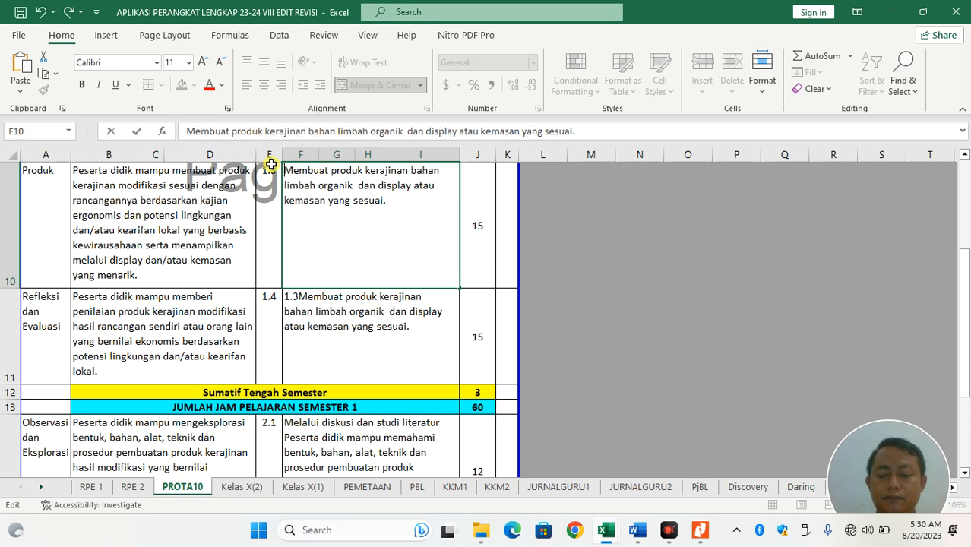
pyautogui.press('Return')
# Recopy Tujuan Pembelajaran 1.2 from the Word document and paste it over the existing Desain/Perencanaan objective in F9
pyautogui.press('Up')
pyautogui.press('Up')
pyautogui.press('Up')
pyautogui.press('Down')
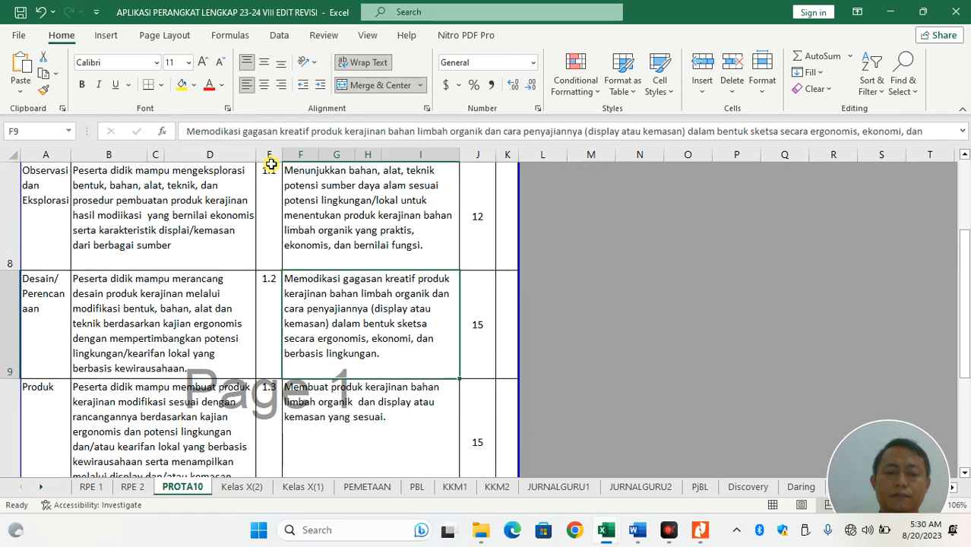
pyautogui.hotkey('alt', 'Tab')
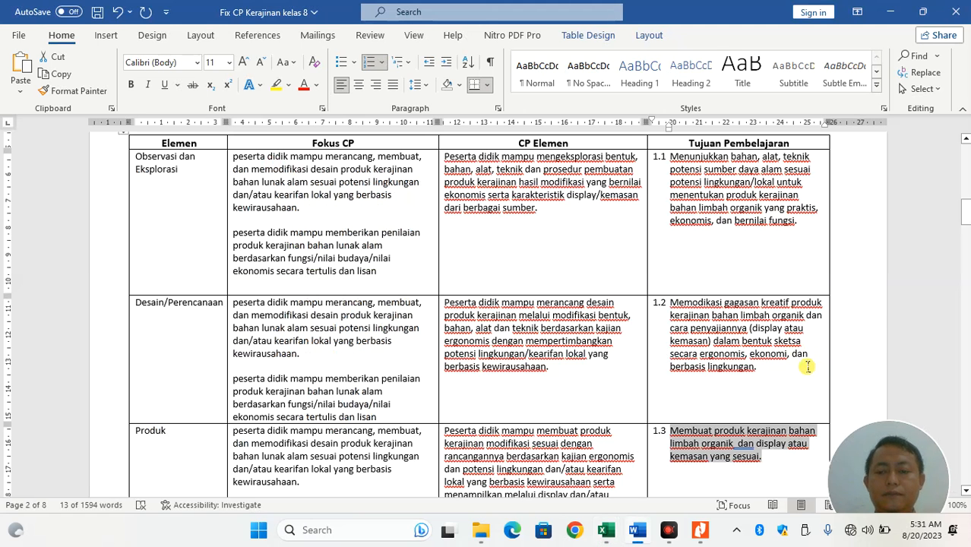
pyautogui.hotkey('alt', 'Tab')
pyautogui.hotkey('alt', 'Tab')
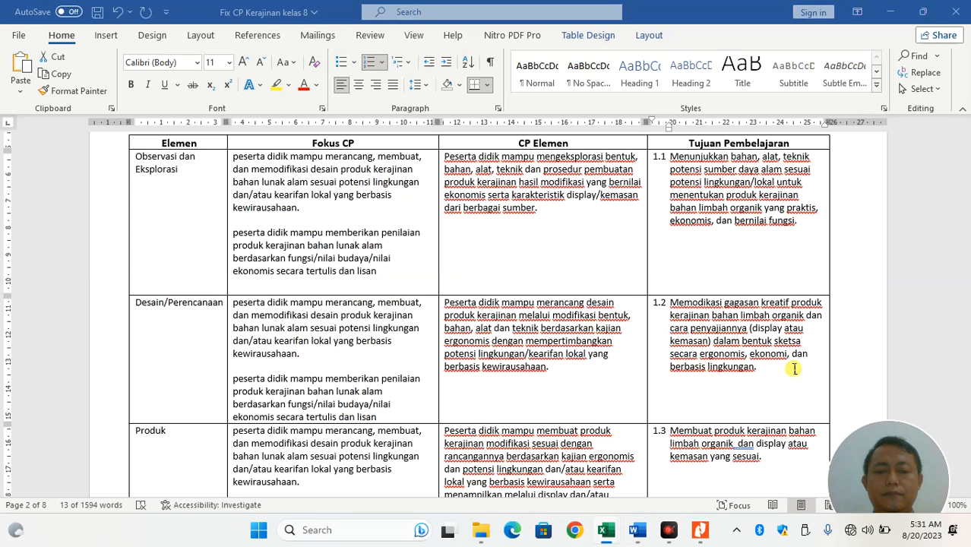
pyautogui.moveTo(760, 369); pyautogui.dragTo(671, 304)
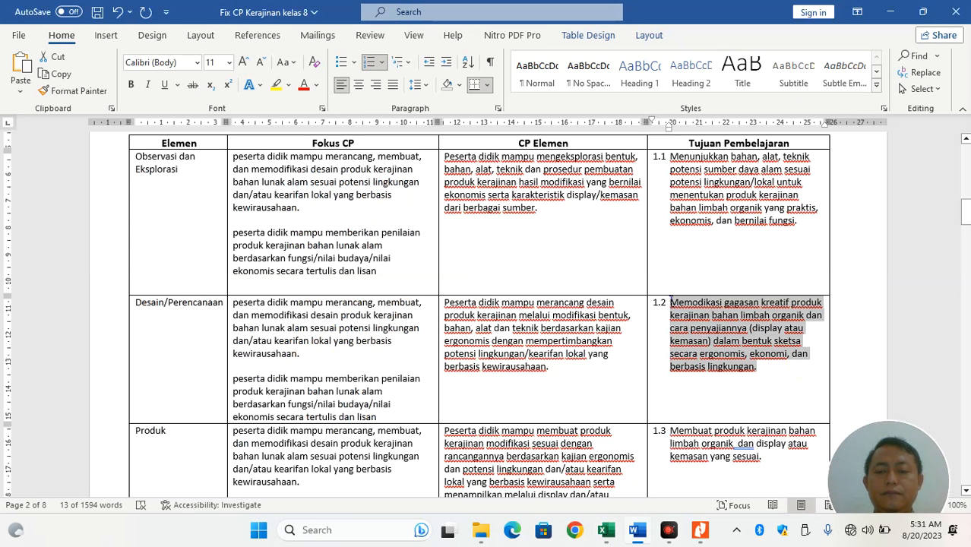
pyautogui.hotkey('alt', 'Tab')
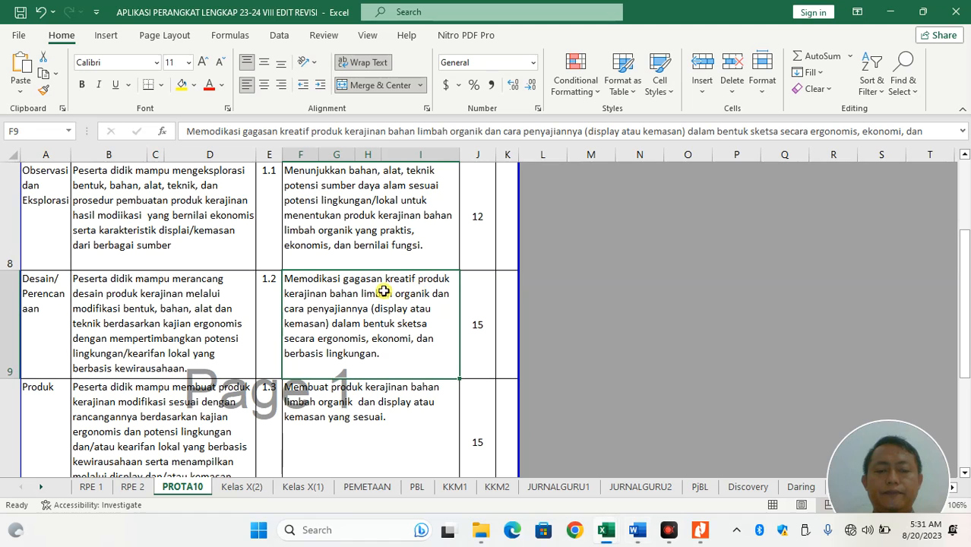
pyautogui.hotkey('ctrl', 'a')
pyautogui.hotkey('ctrl', 'v')
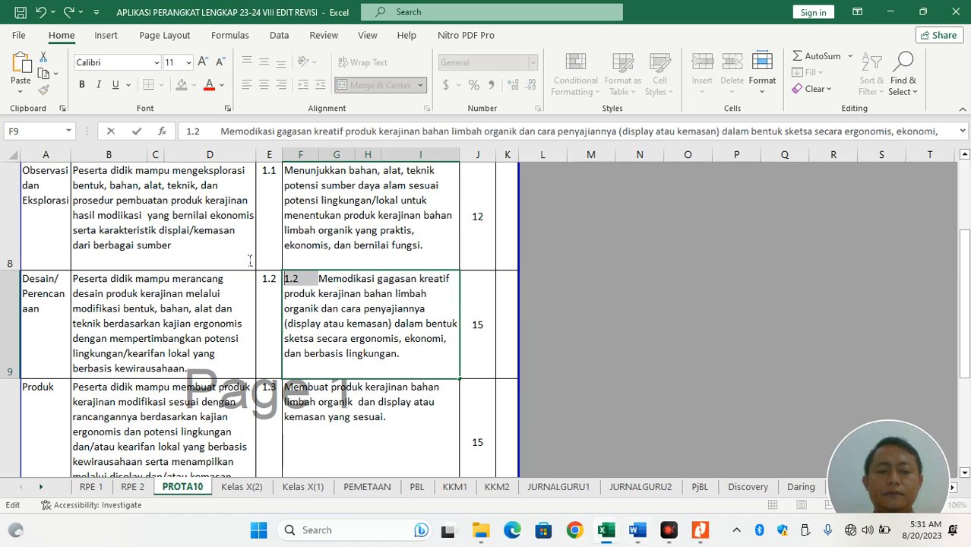
pyautogui.press('Return')
pyautogui.press('Return')
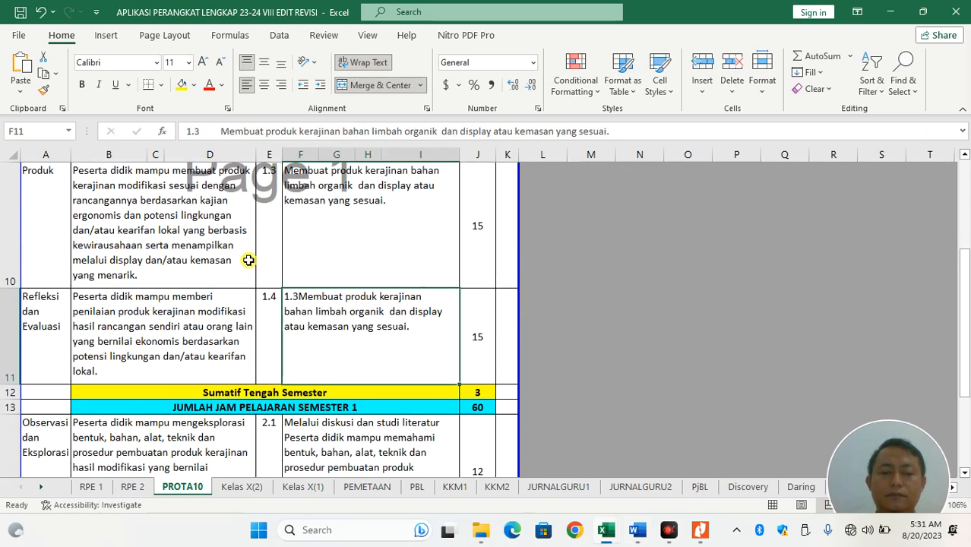
# Locate Tujuan Pembelajaran 1.4 for Refleksi dan Evaluasi on page 3 of the Word document and copy its text
pyautogui.hotkey('alt', 'Tab')
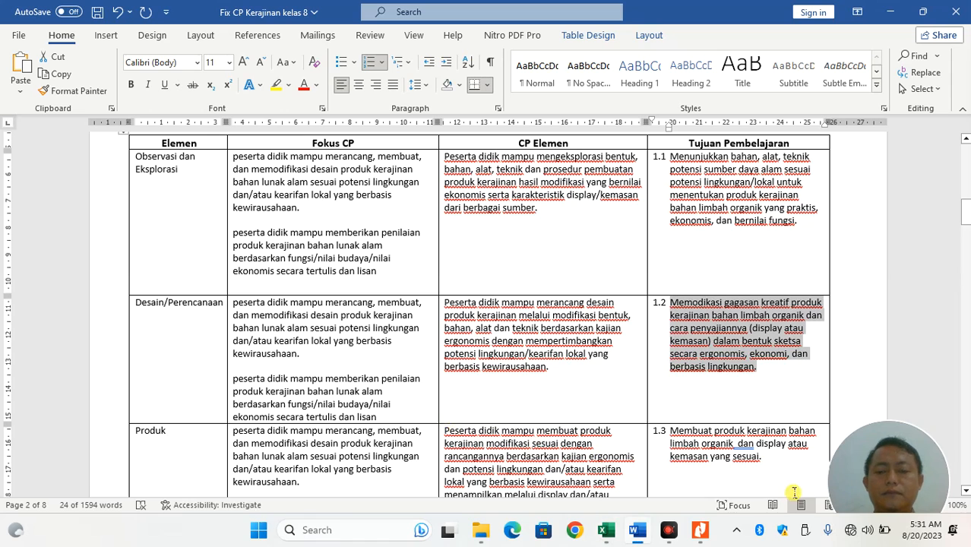
pyautogui.click(694, 436)
pyautogui.scroll(-5, 693, 436)
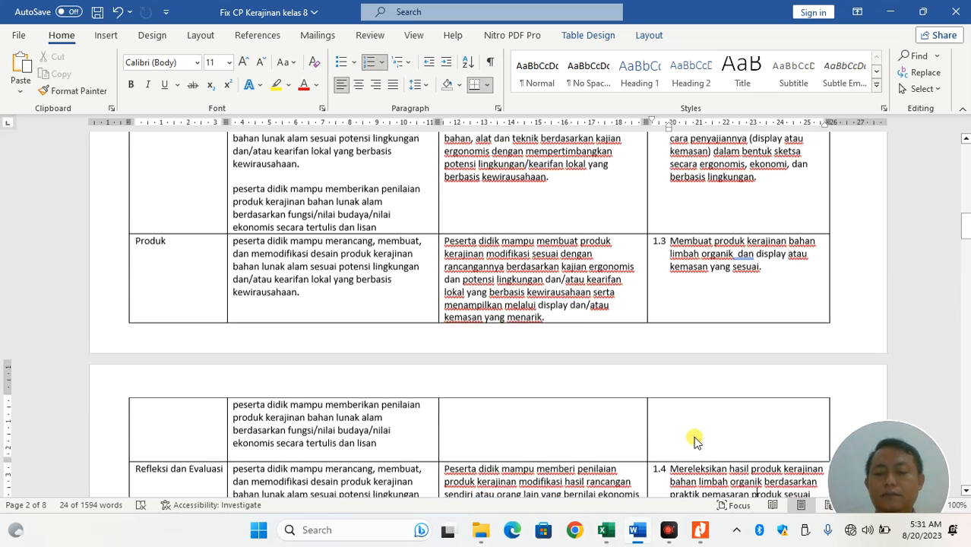
pyautogui.press('Down')
pyautogui.press('Down')
pyautogui.press('Down')
pyautogui.press('Down')
pyautogui.press('Down')
pyautogui.press('Down')
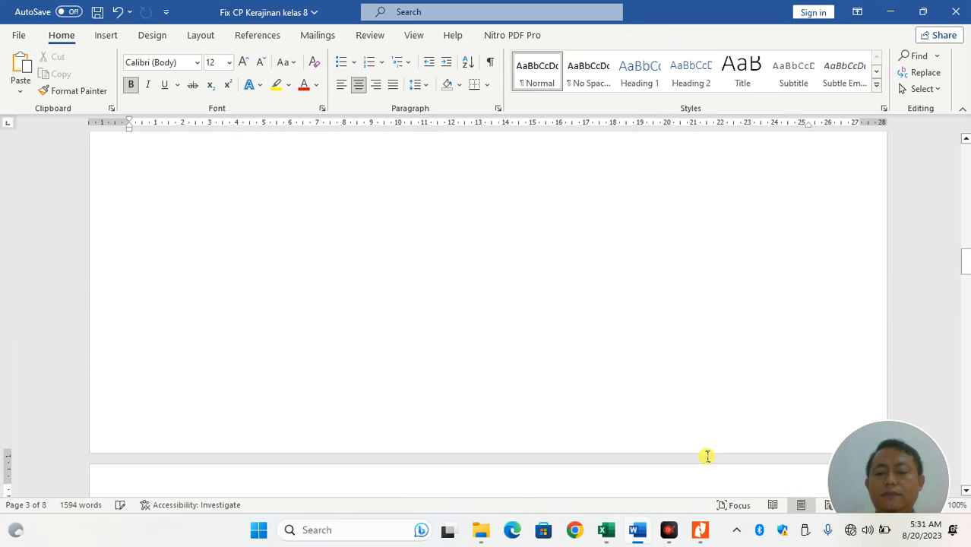
pyautogui.press('Up')
pyautogui.press('Up')
pyautogui.press('Up')
pyautogui.press('Up')
pyautogui.press('Up')
pyautogui.press('Up')
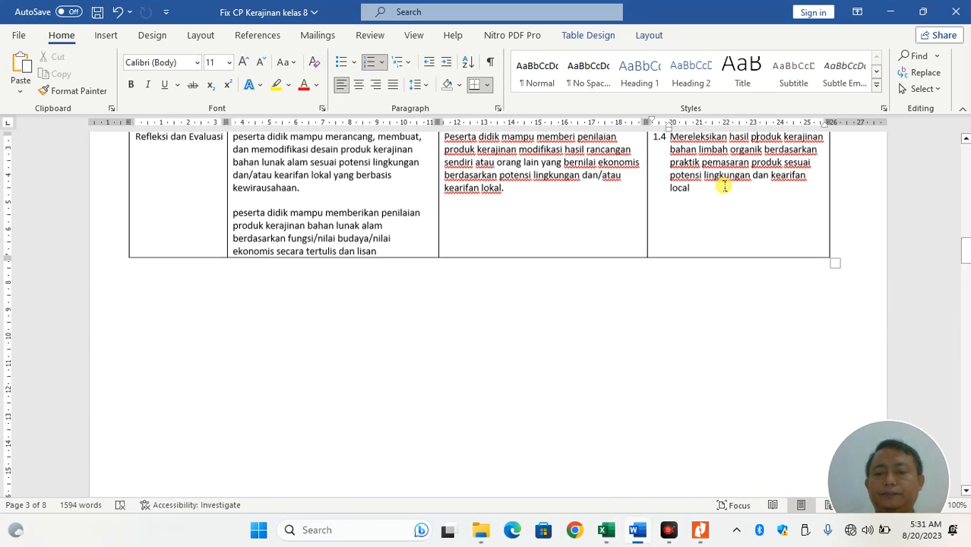
pyautogui.moveTo(700, 184); pyautogui.dragTo(673, 145)
# Replace the Refleksi dan Evaluasi objective in F11 of PROTA10 with the copied 1.4 text, without its number prefix
pyautogui.hotkey('alt', 'Tab')
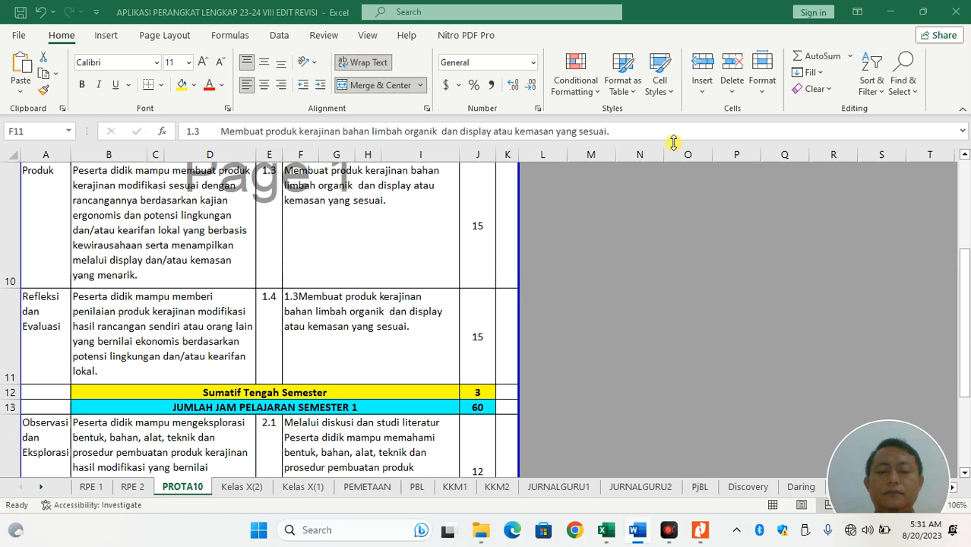
pyautogui.doubleClick(370, 329)
pyautogui.hotkey('ctrl', 'a')
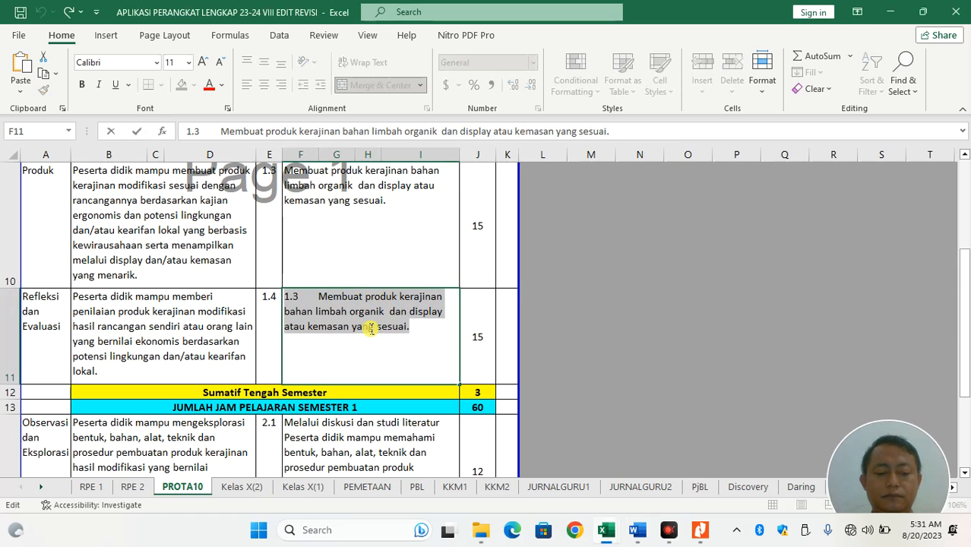
pyautogui.write('1.4\tMereleksikan hasil produk kerajinan bahan limbah organik berdasarkan praktik pemasaran produk sesuai potensi lingkungan dan kearifan local')
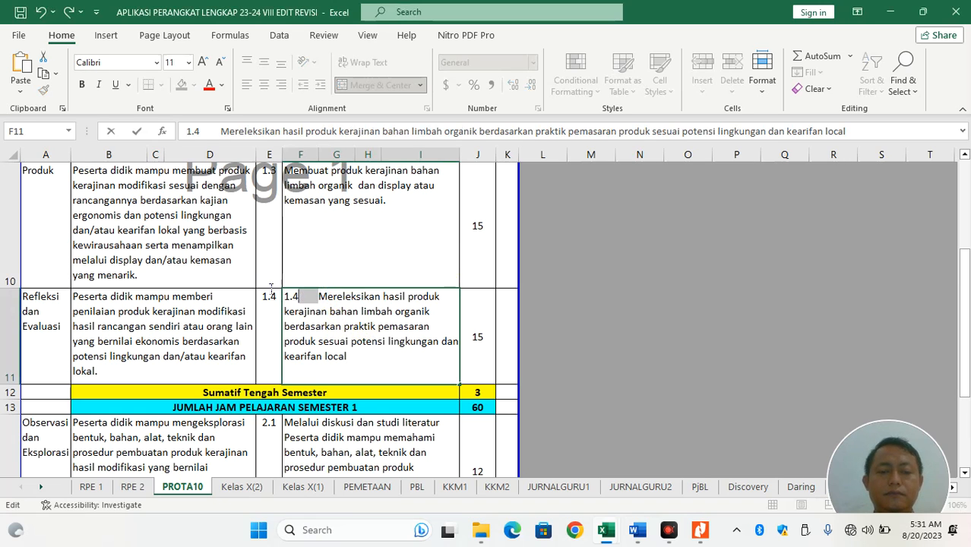
pyautogui.press('Delete')
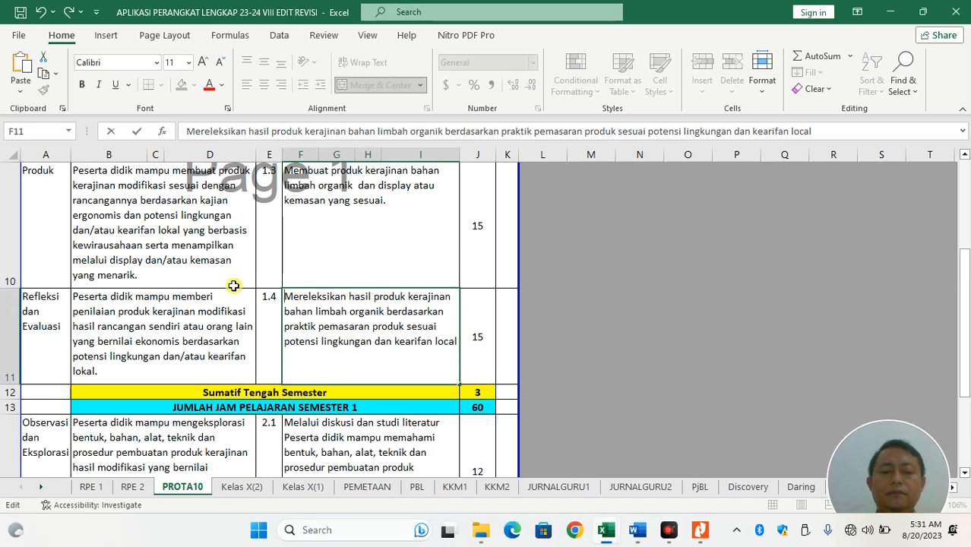
pyautogui.click(273, 305)
# Copy the Refleksi dan Evaluasi CP Elemen paragraph from the Word document and replace the whole Capaian Pembelajaran text in B11 with it
pyautogui.click(173, 325)
pyautogui.hotkey('alt', 'Tab')
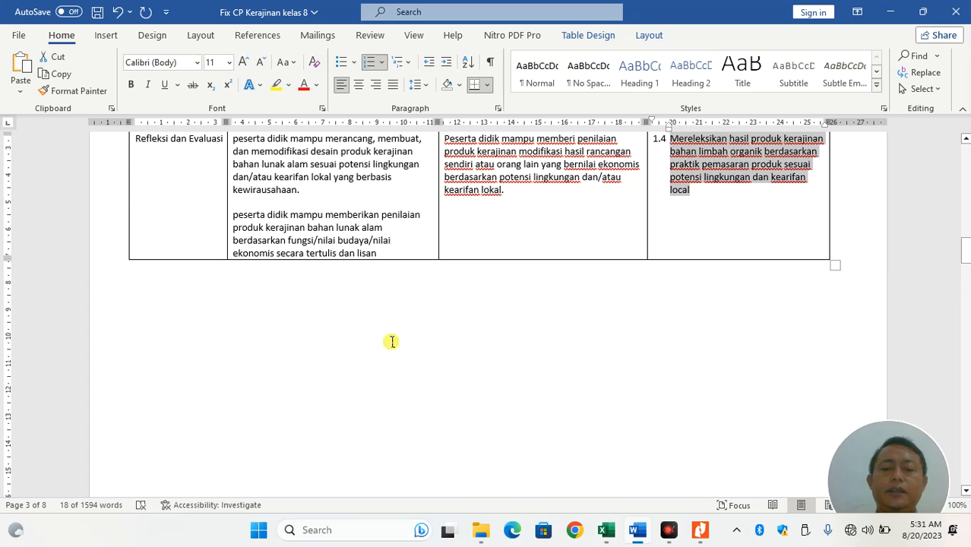
pyautogui.moveTo(575, 197); pyautogui.dragTo(458, 211)
pyautogui.hotkey('ctrl', 'c')
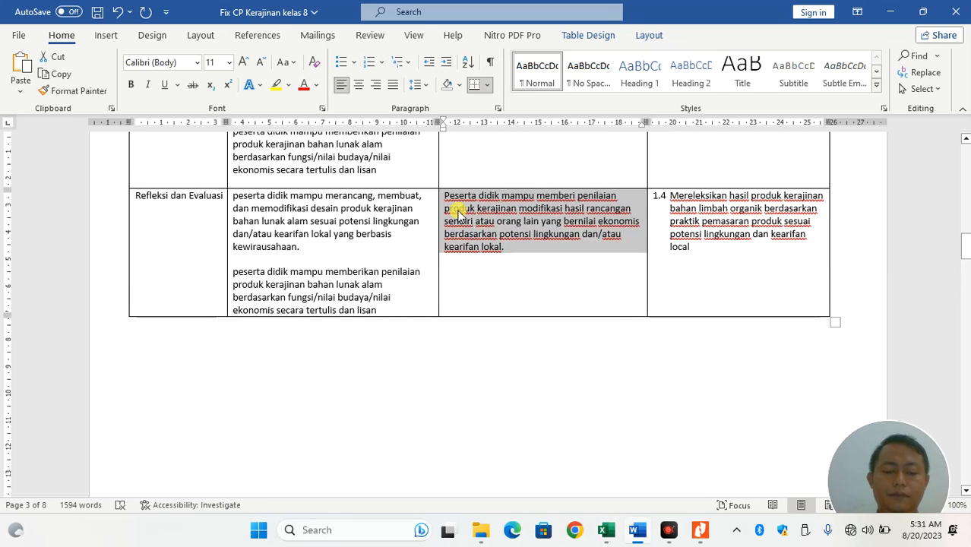
pyautogui.hotkey('alt', 'Tab')
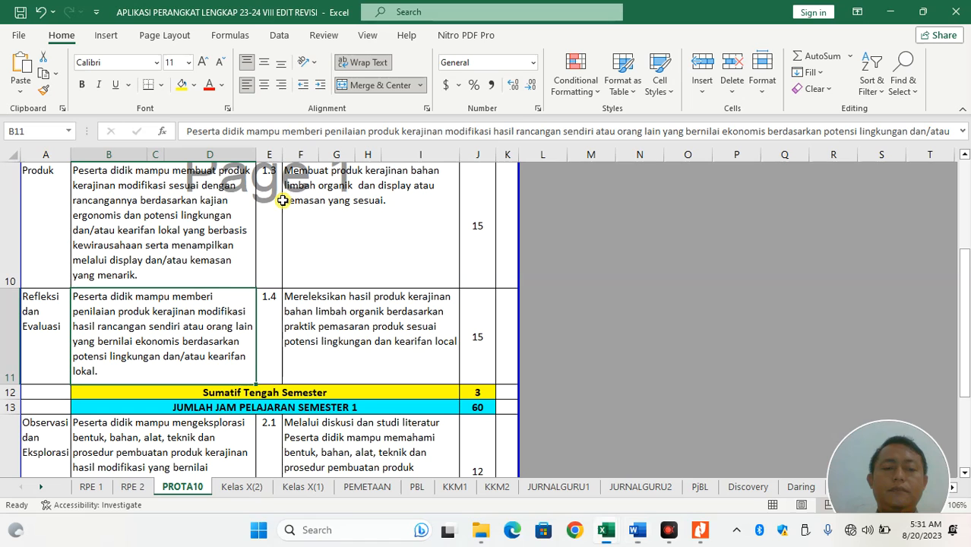
pyautogui.doubleClick(195, 334)
pyautogui.hotkey('ctrl', 'v')
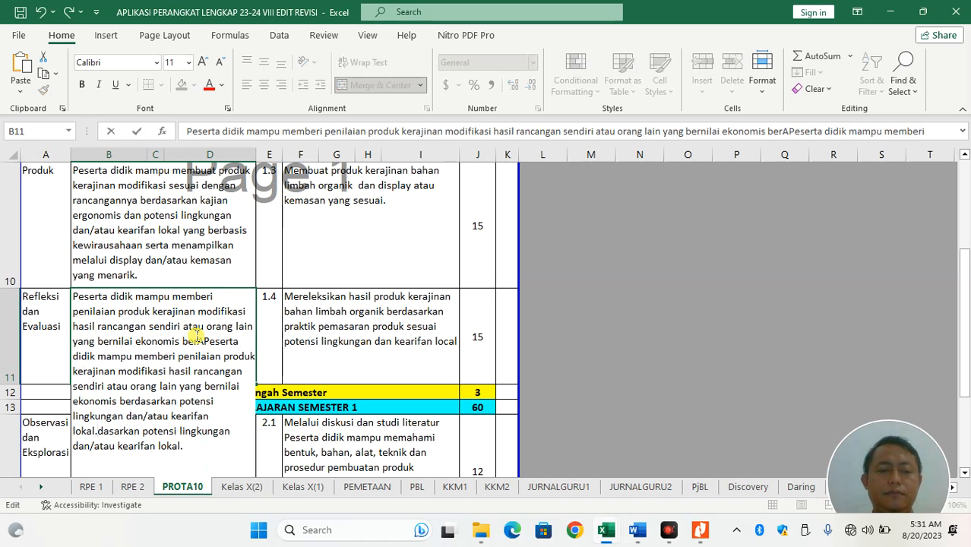
pyautogui.hotkey('ctrl', 'a')
pyautogui.hotkey('ctrl', 'v')
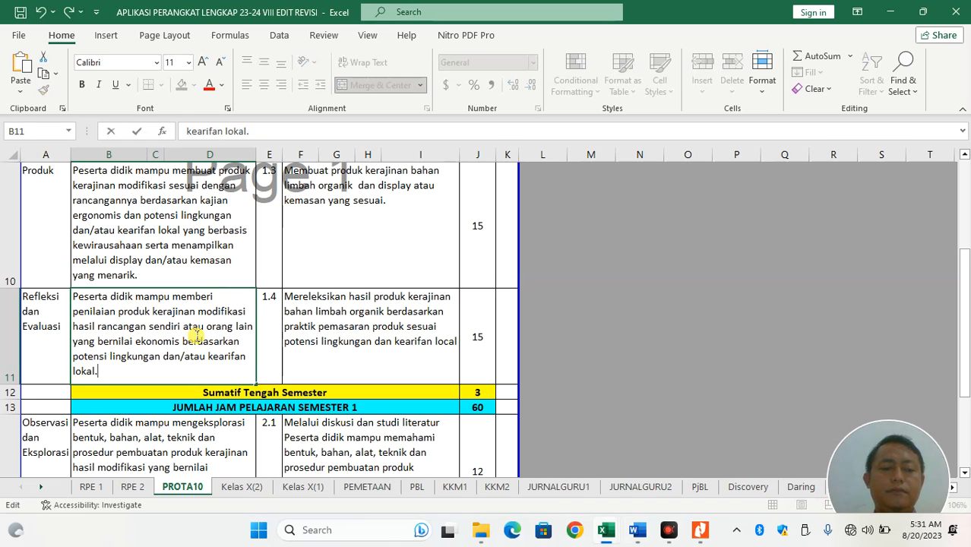
# Copy the Produk CP Elemen paragraph of the Kerajinan Limbah Organik theme from the Word document and replace the text in B10 of PROTA10 with it
pyautogui.hotkey('alt', 'Tab')
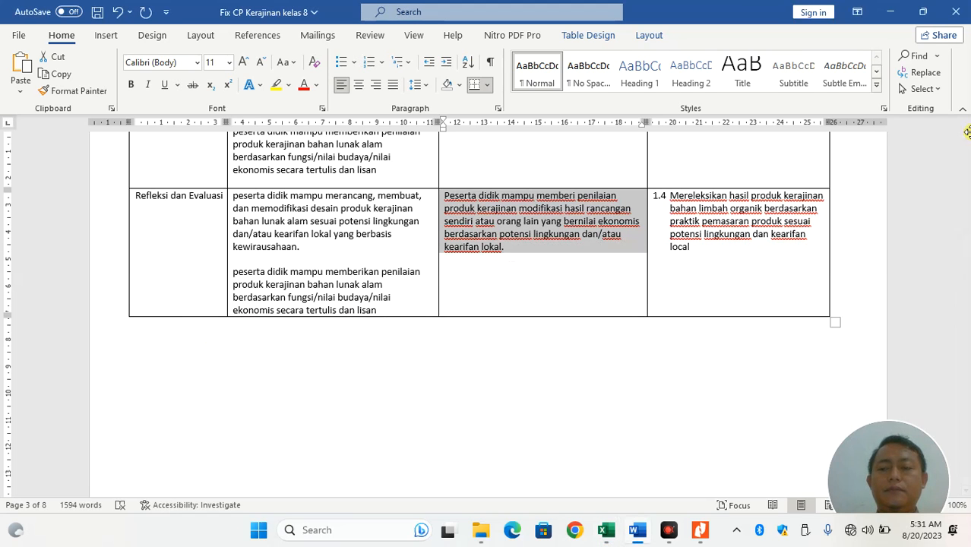
pyautogui.click(965, 139)
pyautogui.scroll(5, 591, 266)
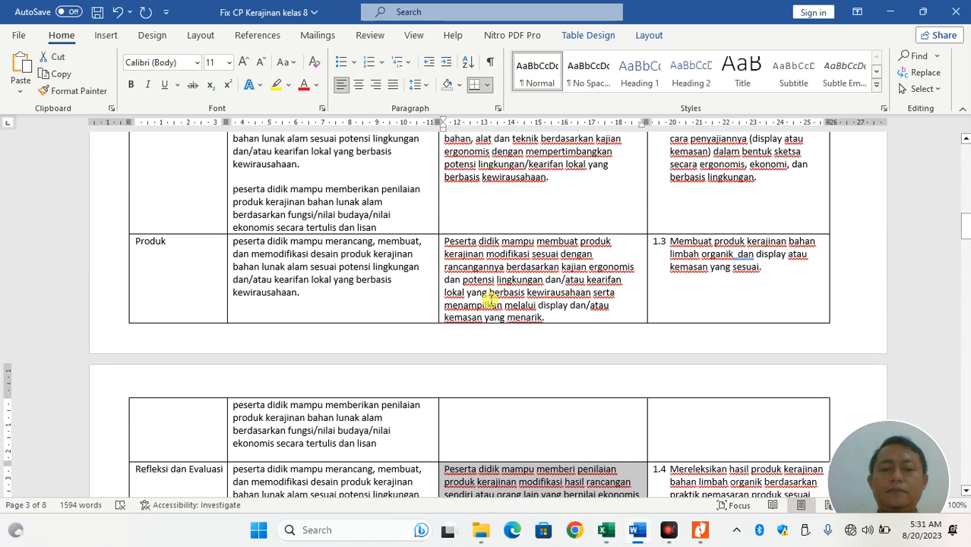
pyautogui.moveTo(556, 322); pyautogui.dragTo(447, 234)
pyautogui.hotkey('alt', 'Tab')
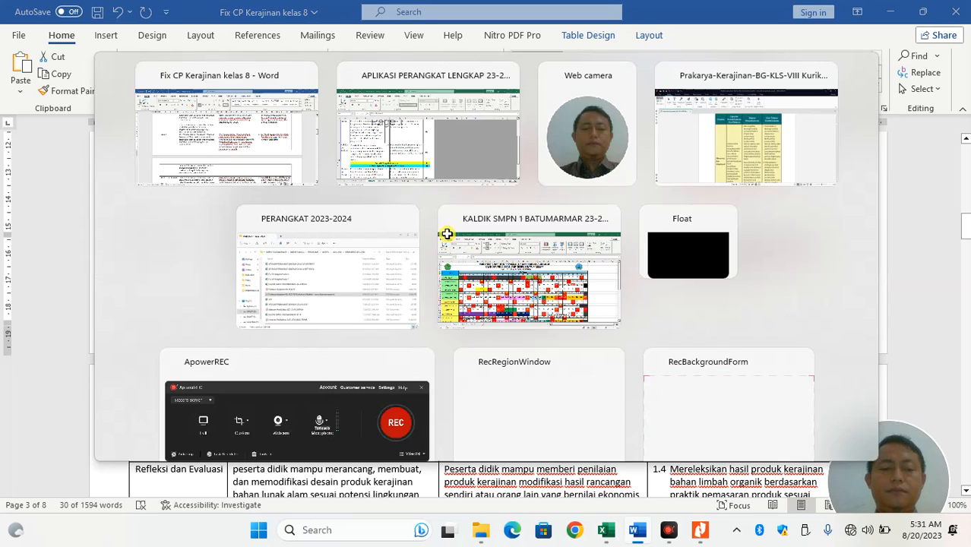
pyautogui.click(162, 234)
pyautogui.hotkey('ctrl', 'a')
pyautogui.hotkey('ctrl', 'v')
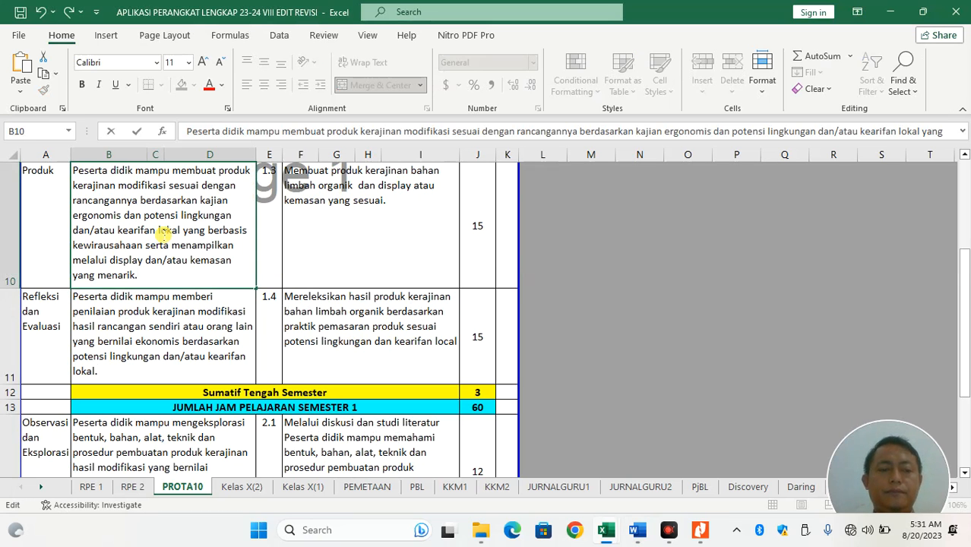
# Copy the Desain/Perencanaan CP Elemen paragraph from page 2 of the Word document and replace the whole Capaian Pembelajaran text in B9 with it
pyautogui.click(962, 179)
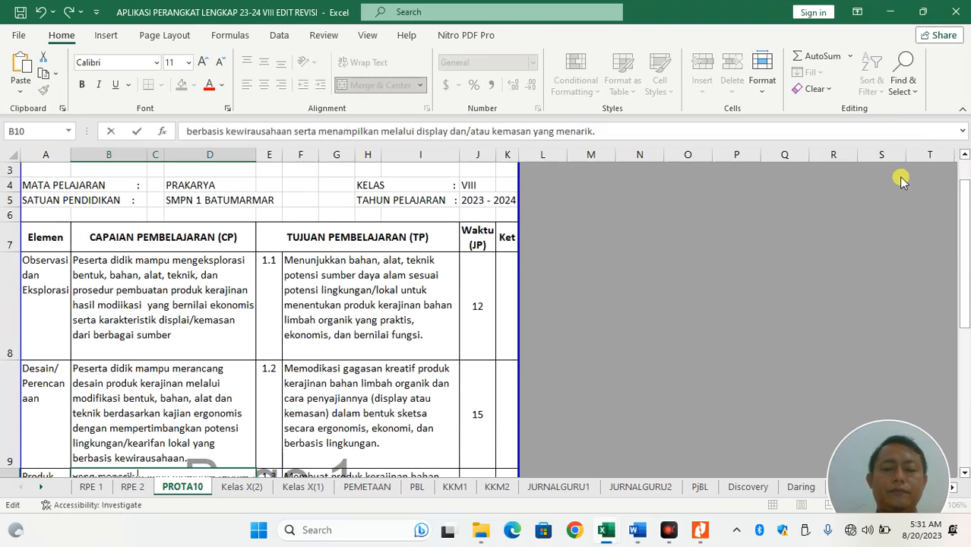
pyautogui.hotkey('alt', 'Tab')
pyautogui.click(965, 176)
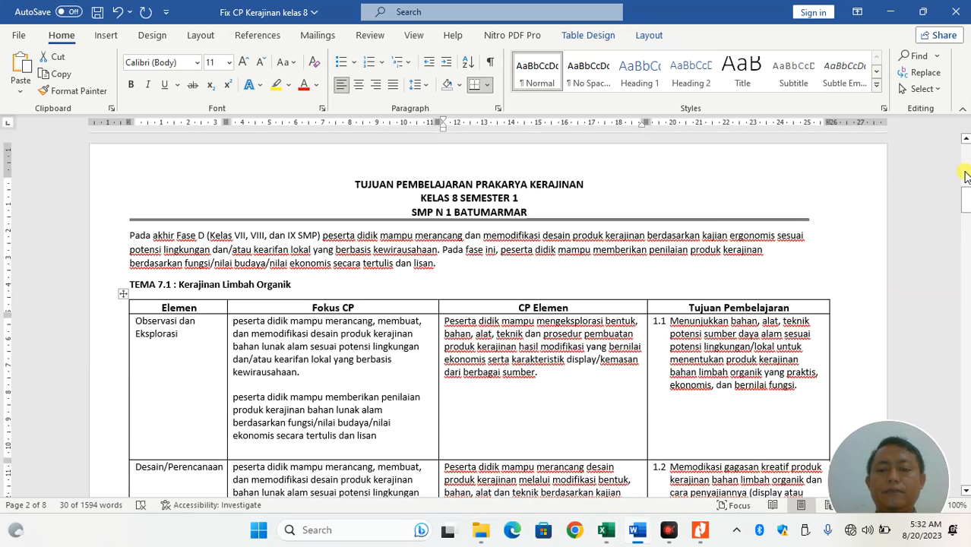
pyautogui.tripleClick(447, 474)
pyautogui.scroll(-2, 471, 456)
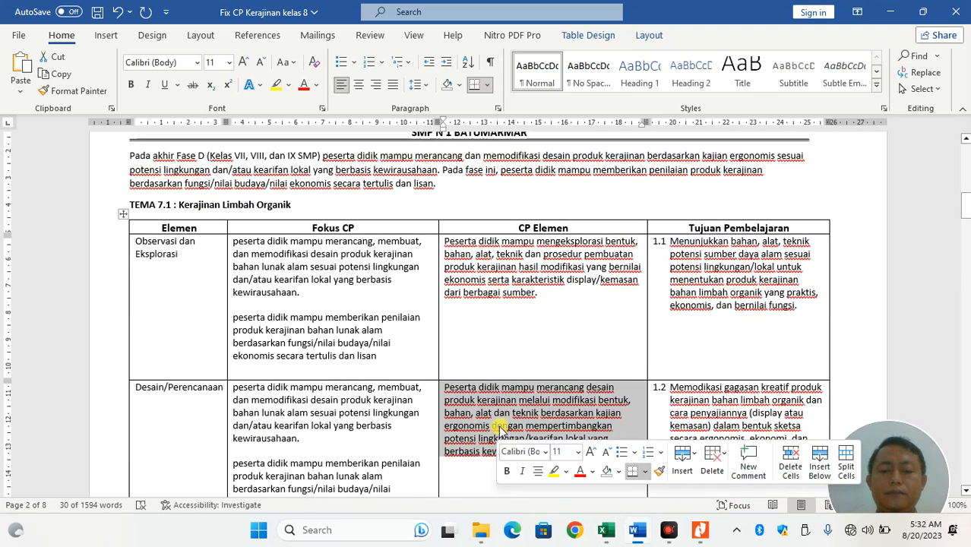
pyautogui.hotkey('alt', 'Tab')
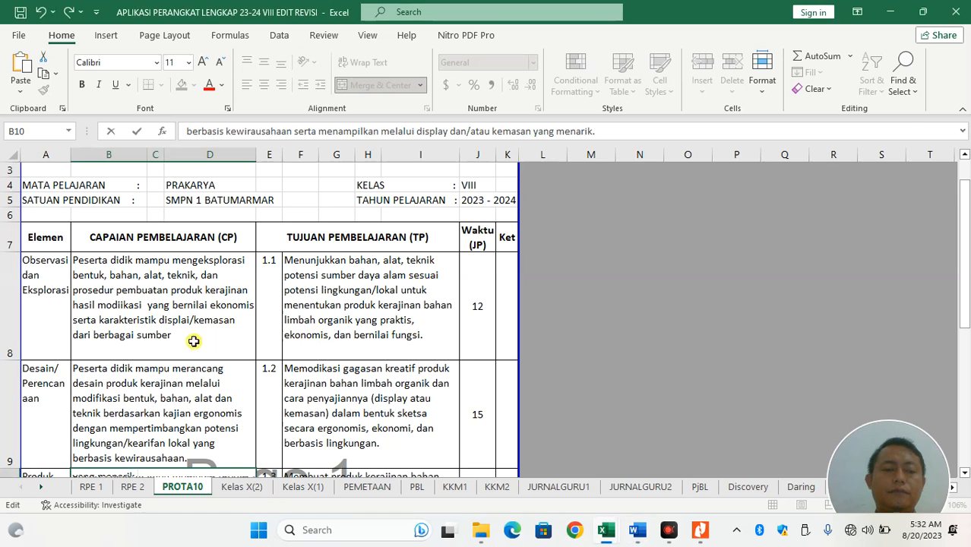
pyautogui.doubleClick(169, 385)
pyautogui.hotkey('ctrl', 'a')
pyautogui.hotkey('ctrl', 'v')
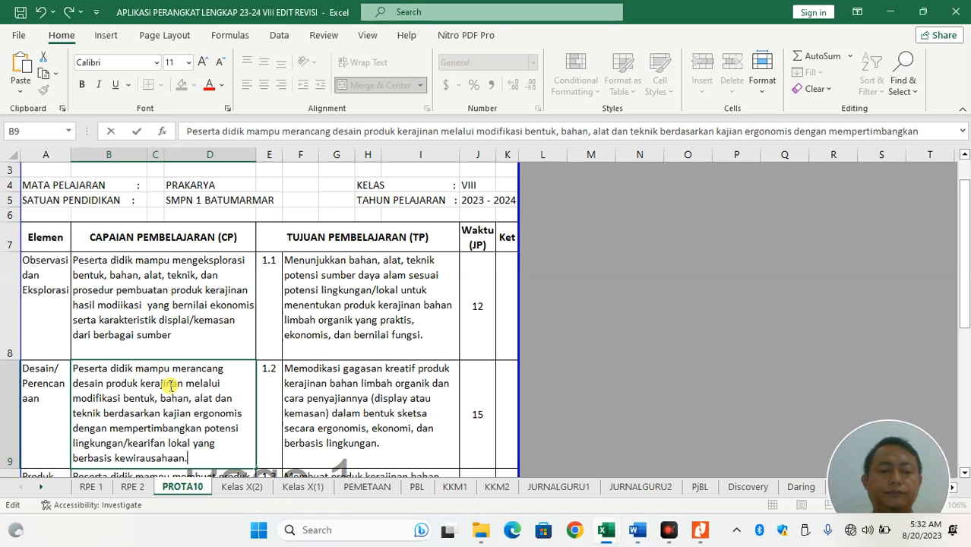
# Replace the Observasi dan Eksplorasi Capaian Pembelajaran in B8 with the matching CP Elemen paragraph copied from the Word document
pyautogui.hotkey('alt', 'Tab')
pyautogui.moveTo(546, 294); pyautogui.dragTo(447, 251)
pyautogui.rightClick(446, 250)
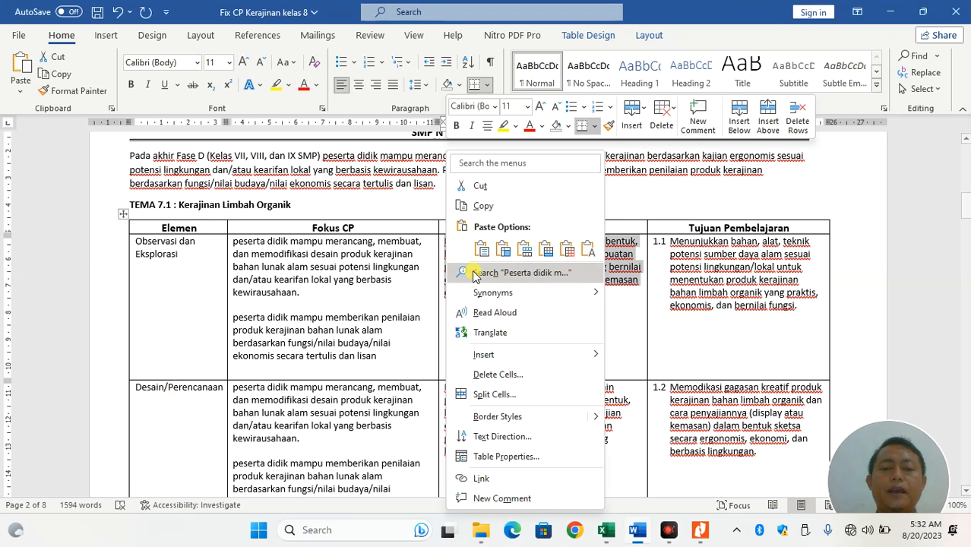
pyautogui.click(478, 211)
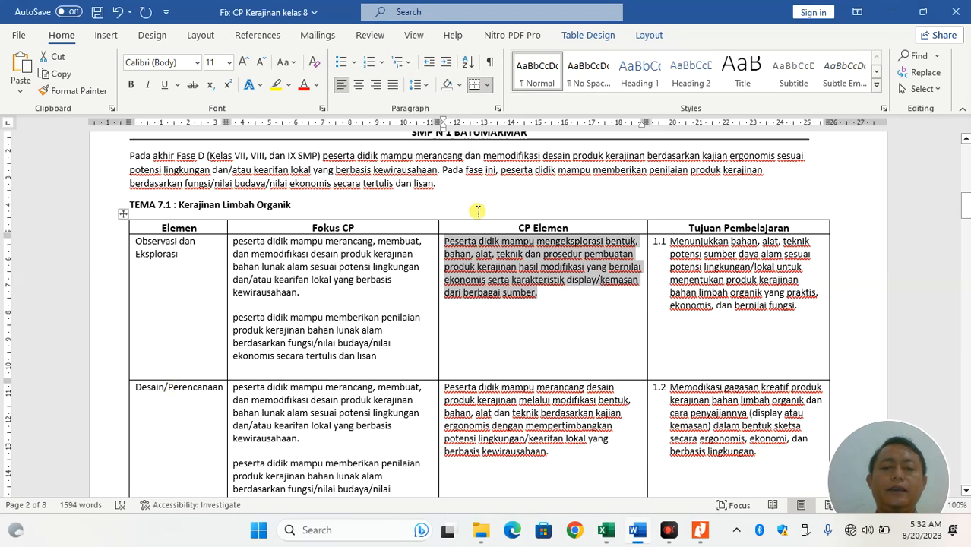
pyautogui.hotkey('alt', 'Tab')
pyautogui.doubleClick(184, 305)
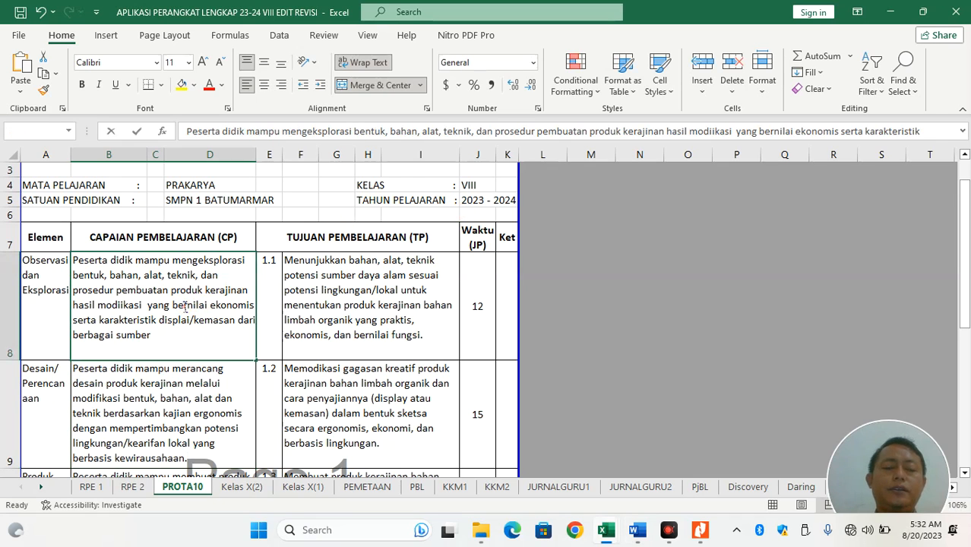
pyautogui.hotkey('ctrl', 'a')
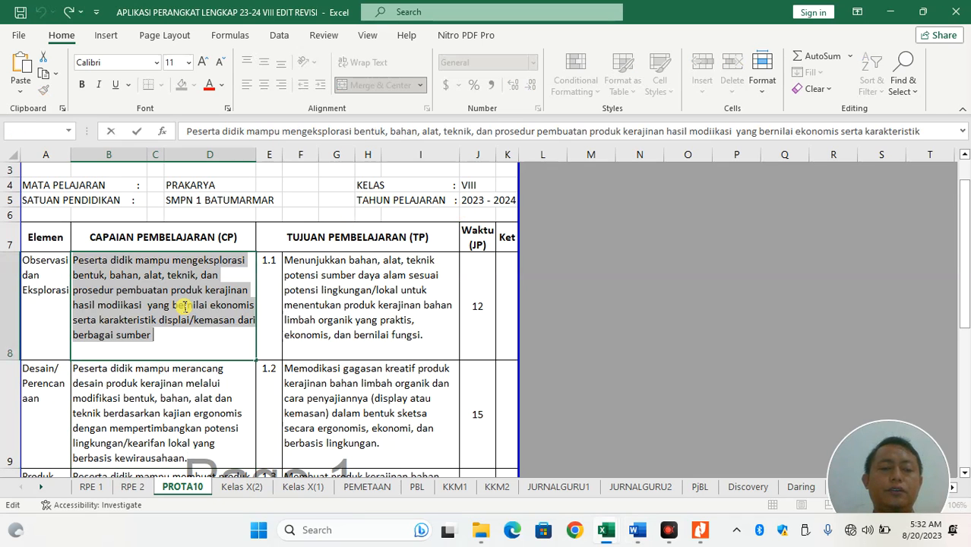
pyautogui.hotkey('ctrl', 'v')
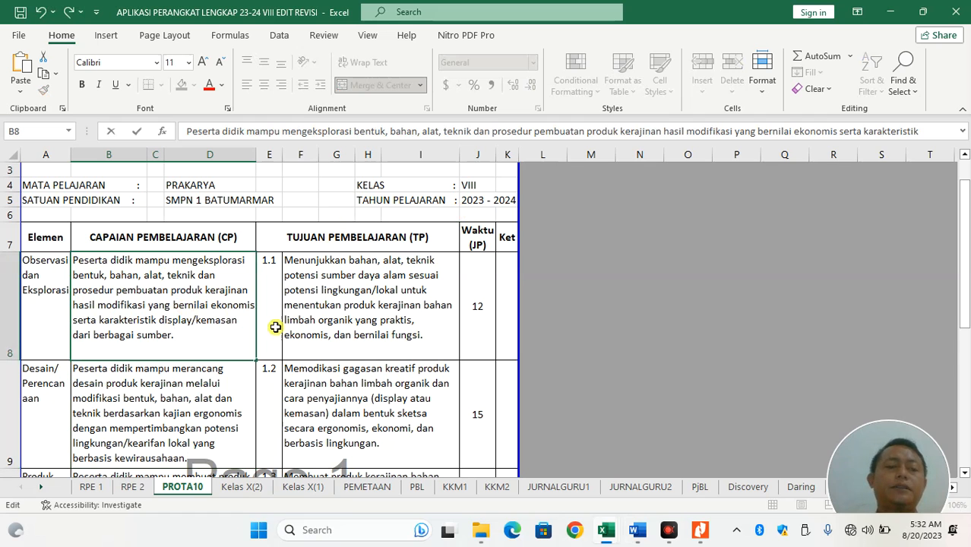
pyautogui.click(251, 321)
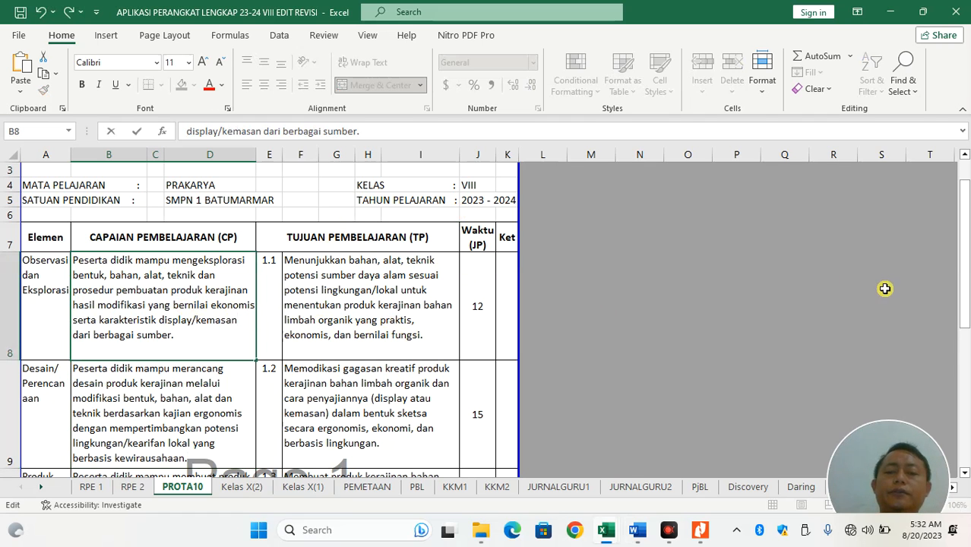
# Copy the Observasi dan Eksplorasi CP Elemen paragraph under TEMA 7.2 in the Word document and replace the text in B14 of PROTA10 with it
pyautogui.moveTo(964, 259); pyautogui.dragTo(963, 338)
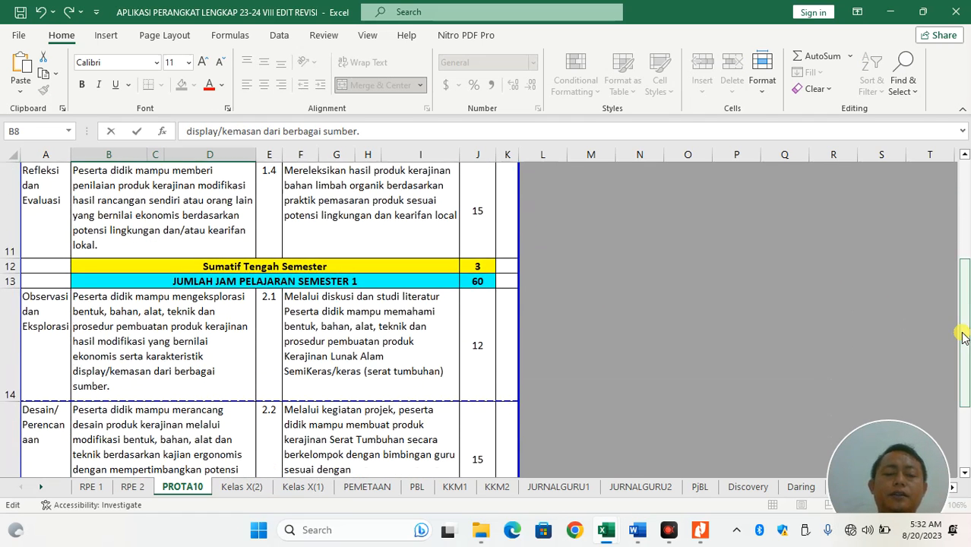
pyautogui.hotkey('alt', 'Tab')
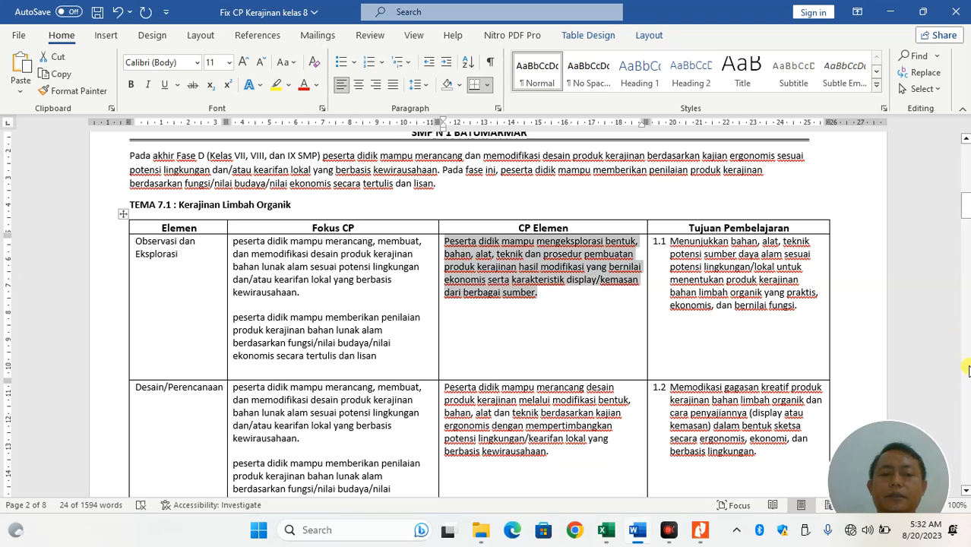
pyautogui.click(967, 356)
pyautogui.click(967, 356)
pyautogui.click(966, 356)
pyautogui.click(967, 356)
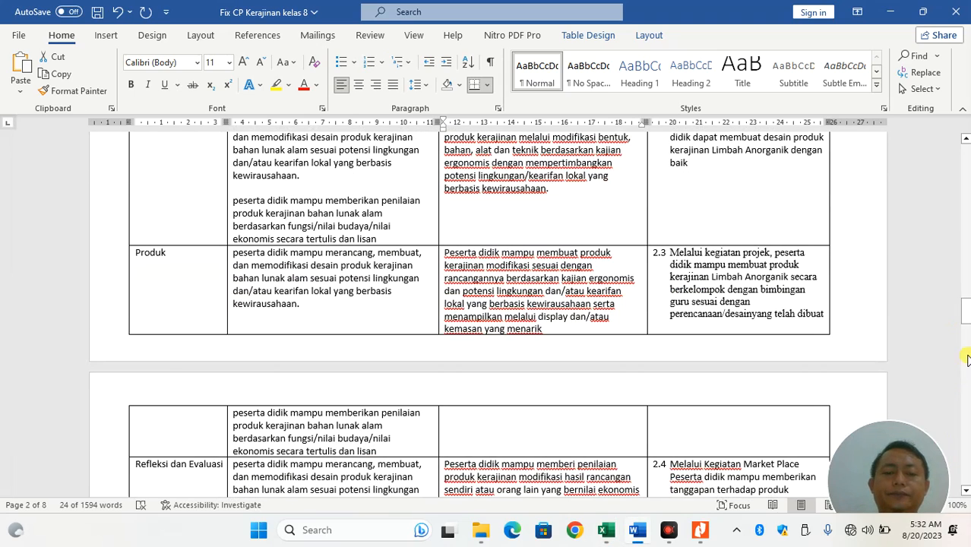
pyautogui.moveTo(967, 322)
pyautogui.mouseDown()
pyautogui.moveTo(967, 300)
pyautogui.moveTo(968, 439)
pyautogui.moveTo(966, 249)
pyautogui.moveTo(966, 259)
pyautogui.mouseUp()
pyautogui.moveTo(538, 285); pyautogui.dragTo(449, 237)
pyautogui.hotkey('alt', 'Tab')
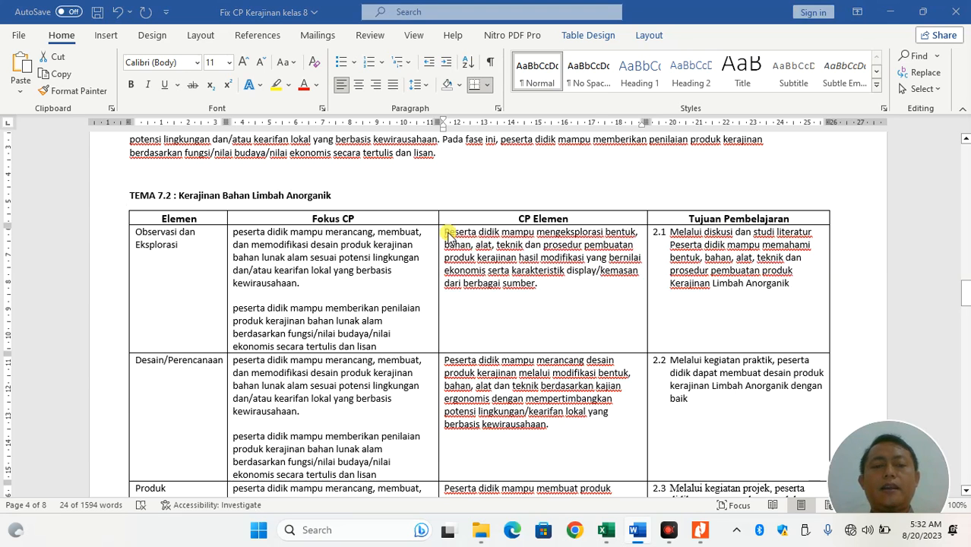
pyautogui.doubleClick(206, 313)
pyautogui.hotkey('ctrl', 'a')
pyautogui.hotkey('ctrl', 'v')
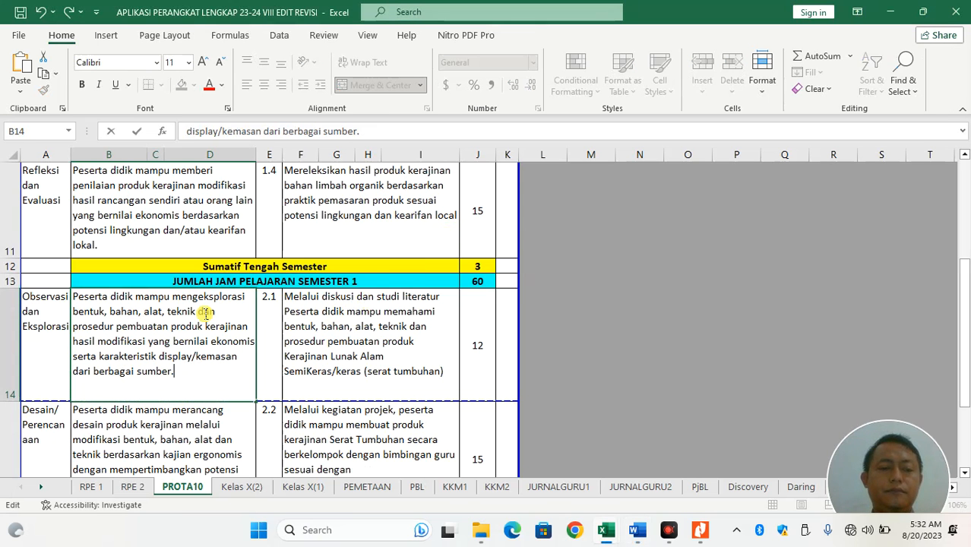
# Replace the objective in F14 with Tujuan Pembelajaran 2.1 on Kerajinan Limbah Anorganik from the Word document, without its number prefix
pyautogui.hotkey('alt', 'Tab')
pyautogui.moveTo(817, 293); pyautogui.dragTo(683, 238)
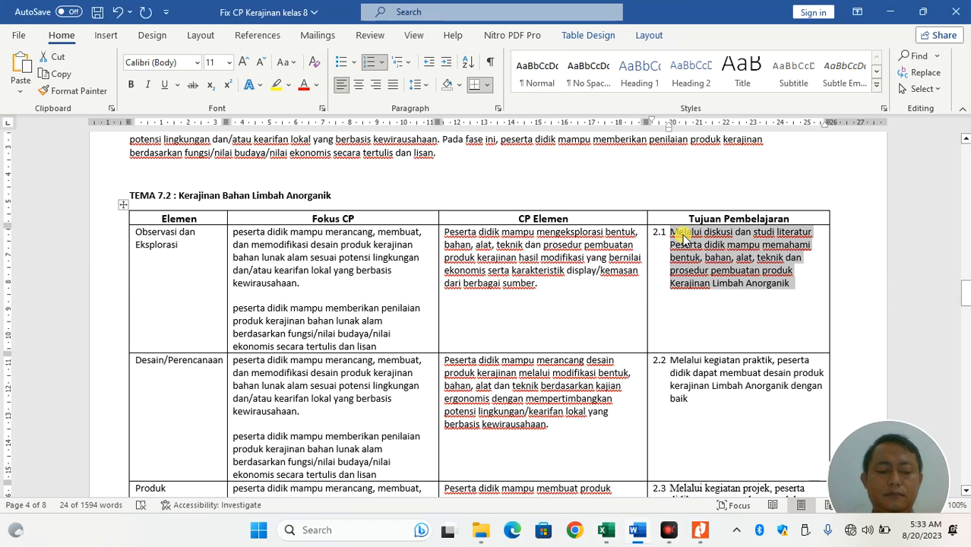
pyautogui.hotkey('alt', 'Tab')
pyautogui.doubleClick(366, 348)
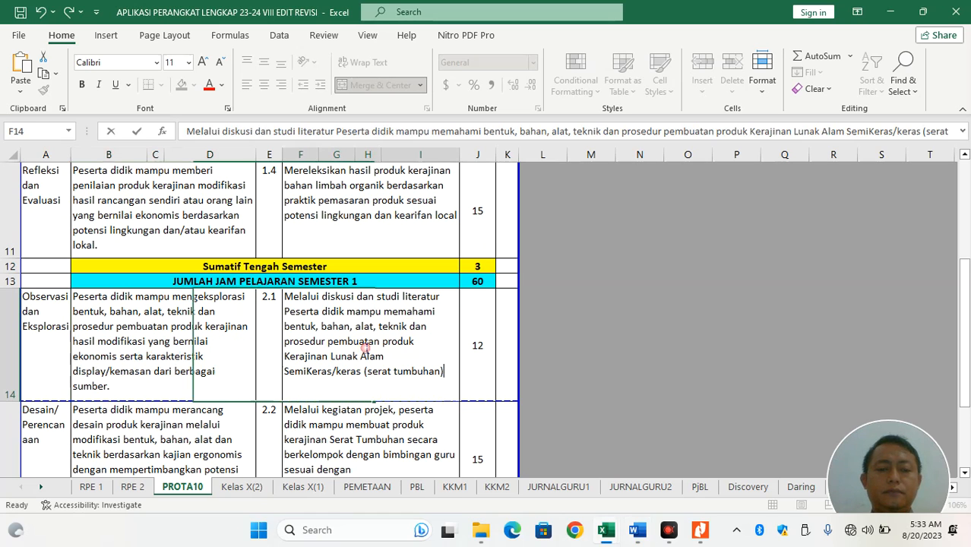
pyautogui.hotkey('ctrl', 'a')
pyautogui.hotkey('ctrl', 'v')
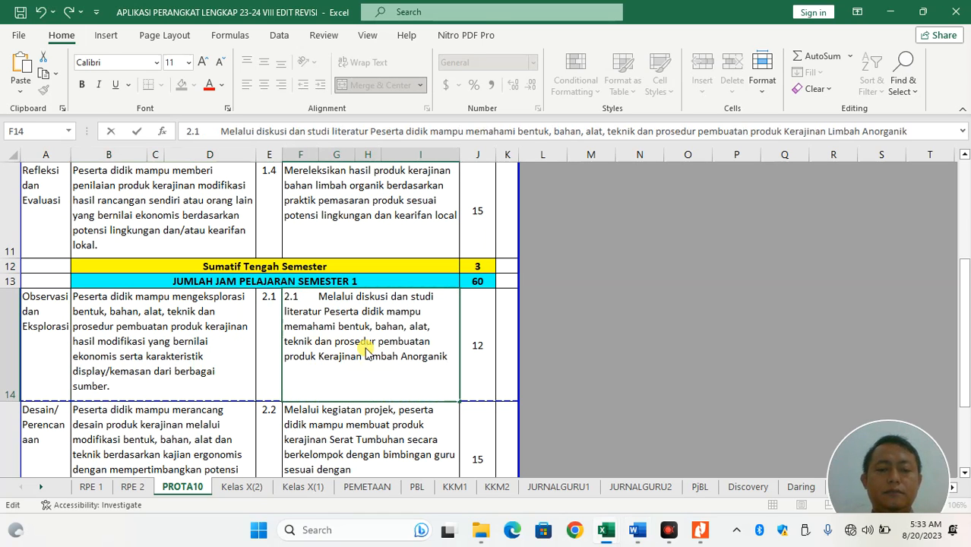
pyautogui.press('alt')
pyautogui.moveTo(319, 297); pyautogui.dragTo(284, 297)
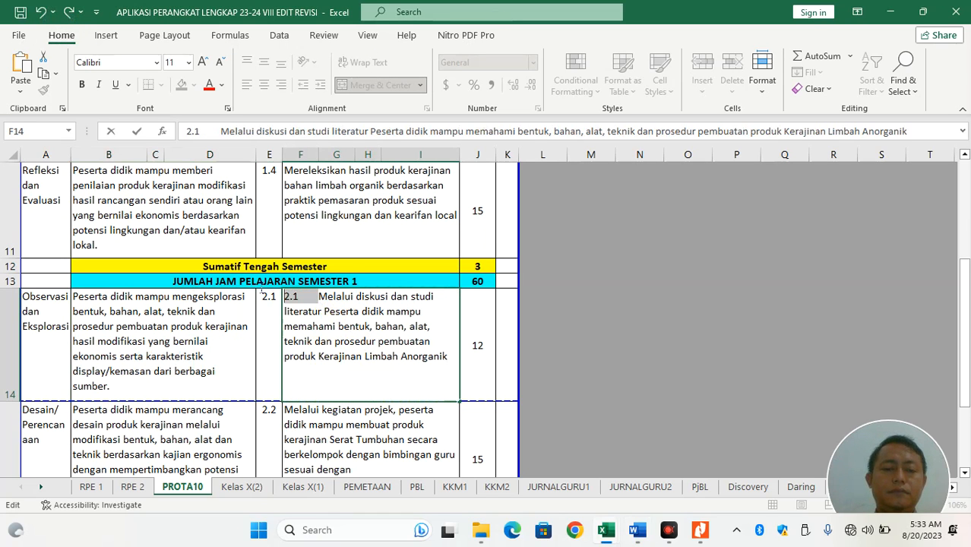
pyautogui.press('BackSpace')
# Replace the Desain/Perencanaan objective in F15 with Tujuan Pembelajaran 2.2 copied from the Word document, removing its number prefix
pyautogui.hotkey('alt', 'Tab')
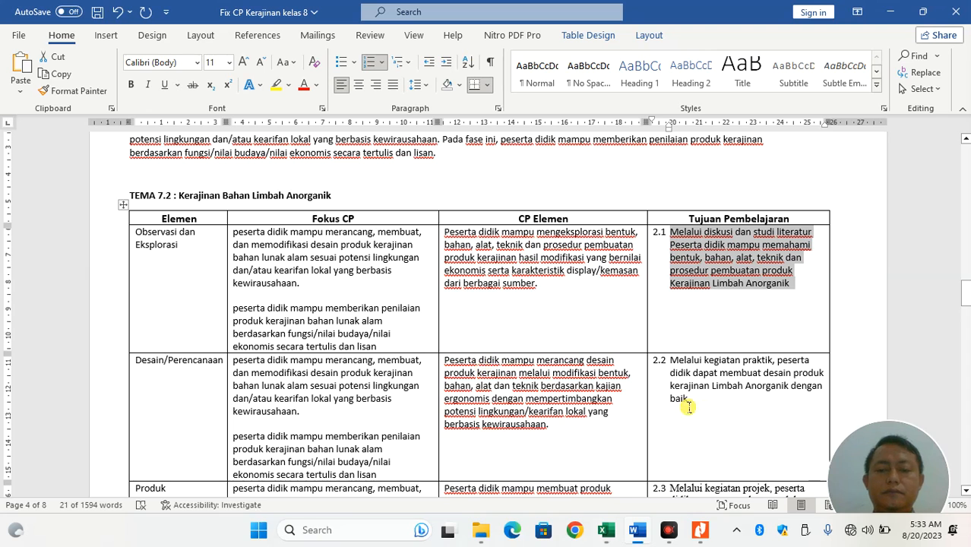
pyautogui.moveTo(745, 402); pyautogui.dragTo(676, 363)
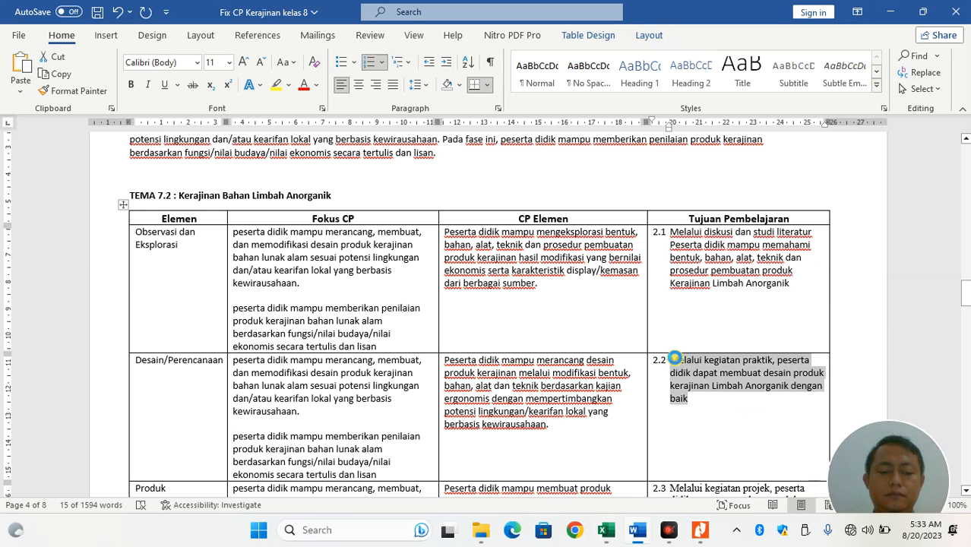
pyautogui.hotkey('alt', 'Tab')
pyautogui.click(174, 315)
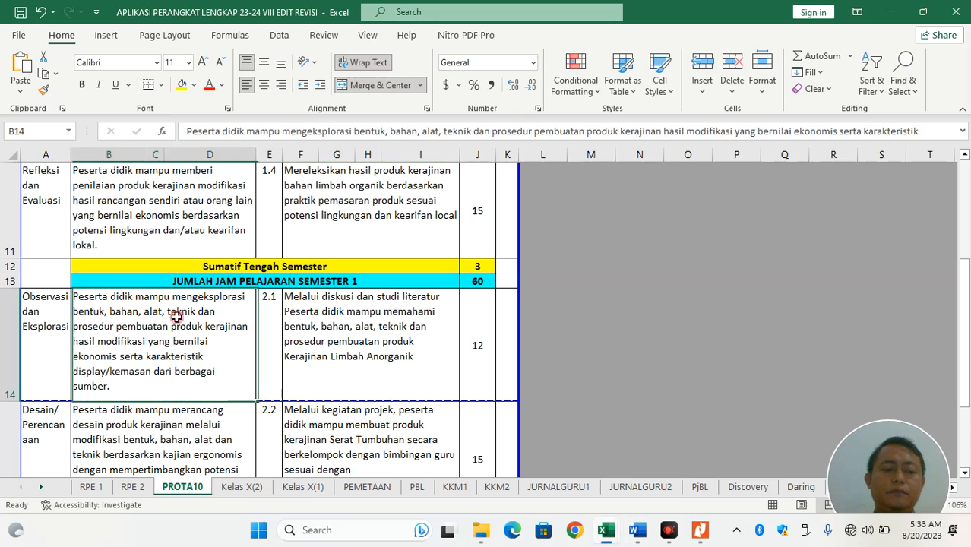
pyautogui.doubleClick(329, 443)
pyautogui.hotkey('ctrl', 'shift', 'Home')
pyautogui.hotkey('ctrl', 'v')
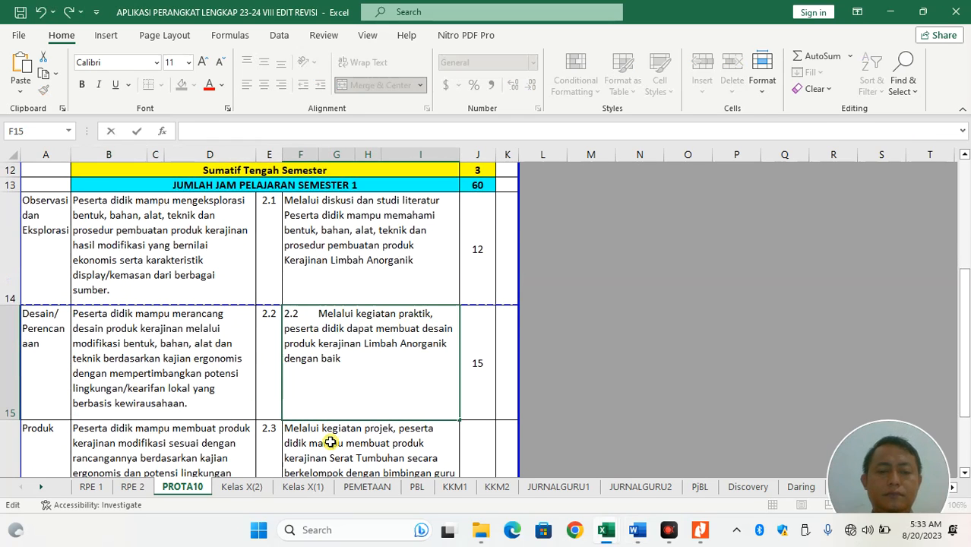
pyautogui.moveTo(319, 316); pyautogui.dragTo(272, 299)
pyautogui.press('BackSpace')
# Copy the TEMA 7.2 Desain/Perencanaan CP Elemen paragraph from the Word document and replace the whole Capaian Pembelajaran text in B15 with it
pyautogui.hotkey('alt', 'Tab')
pyautogui.moveTo(688, 399); pyautogui.dragTo(669, 360)
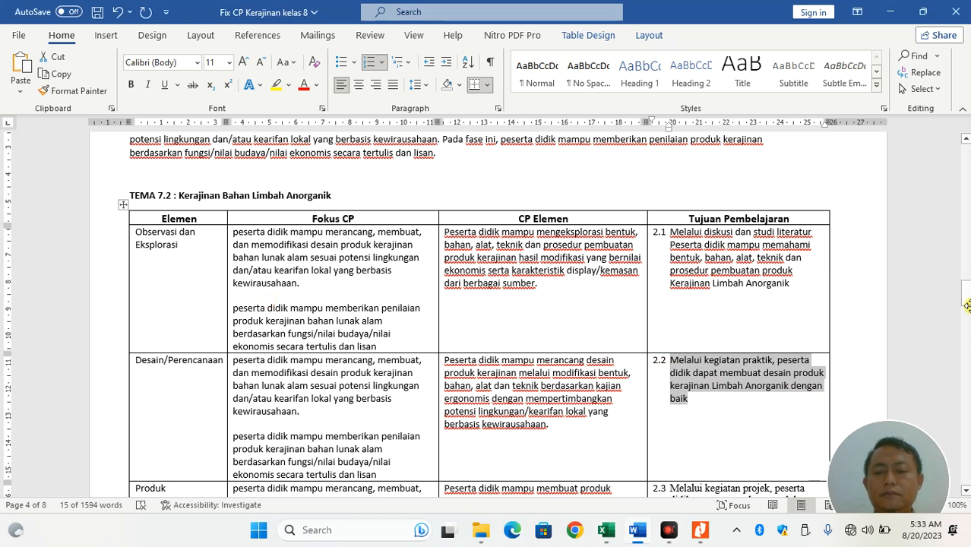
pyautogui.moveTo(549, 424); pyautogui.dragTo(454, 363)
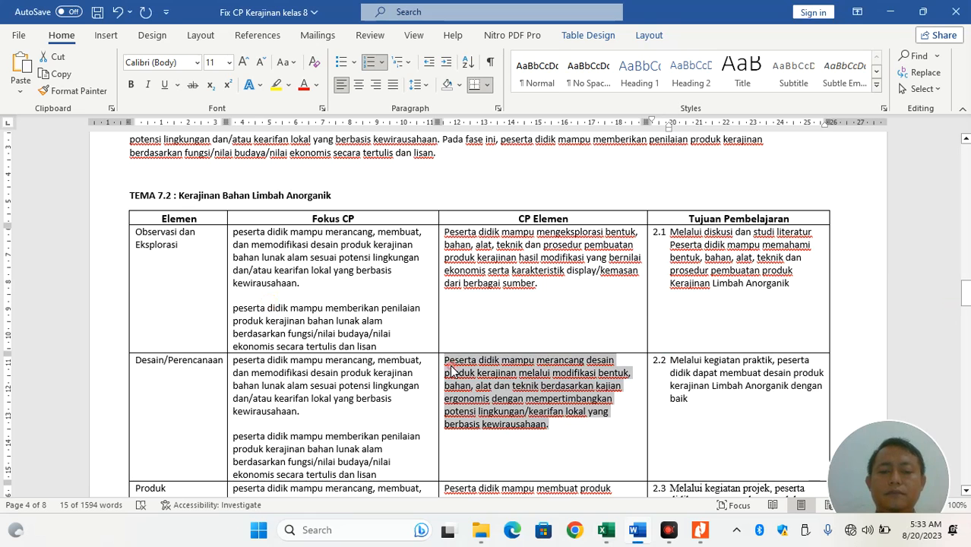
pyautogui.hotkey('ctrl', 'c')
pyautogui.hotkey('alt', 'Tab')
pyautogui.doubleClick(142, 367)
pyautogui.hotkey('ctrl', 'a')
pyautogui.hotkey('ctrl', 'v')
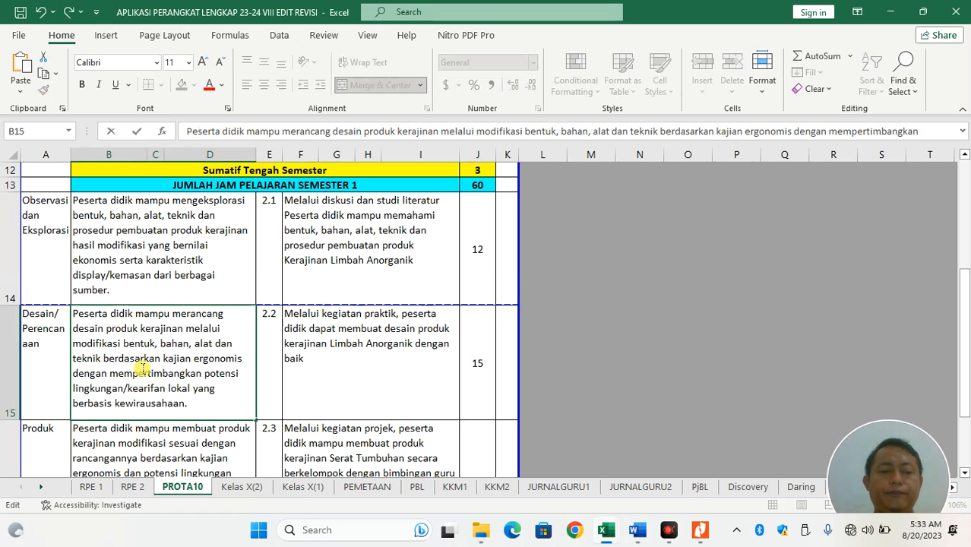
pyautogui.press('Return')
# Replace the Produk objective in F16 with Tujuan Pembelajaran 2.3 copied from the Word document, deleting the pasted number prefix
pyautogui.hotkey('alt', 'Tab')
pyautogui.moveTo(966, 296); pyautogui.dragTo(965, 315)
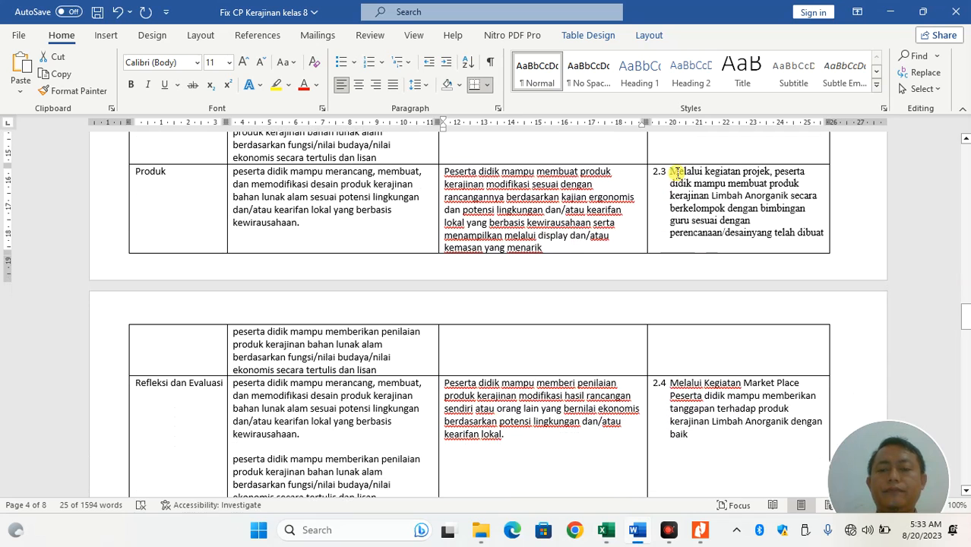
pyautogui.moveTo(671, 170); pyautogui.dragTo(820, 237)
pyautogui.hotkey('alt', 'Tab')
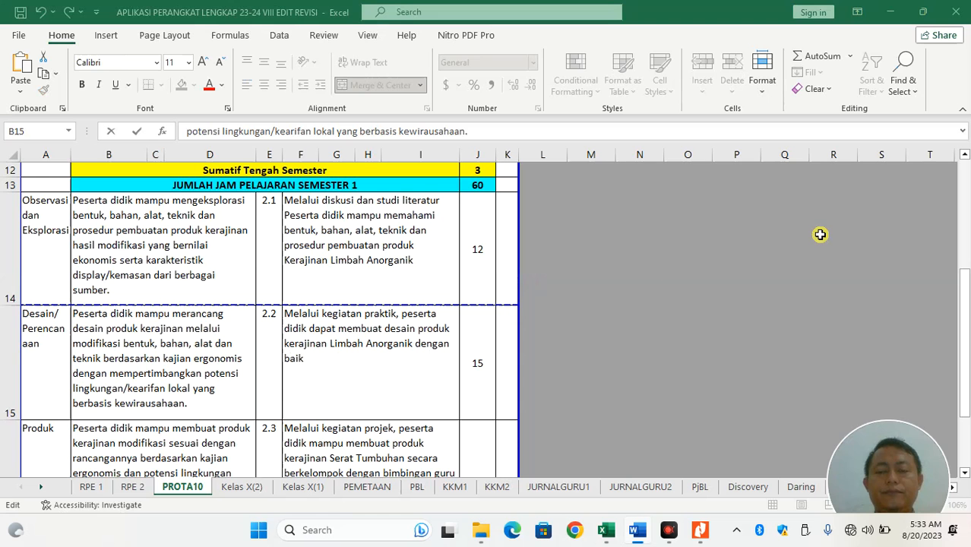
pyautogui.doubleClick(393, 452)
pyautogui.hotkey('ctrl', 'a')
pyautogui.hotkey('ctrl', 'v')
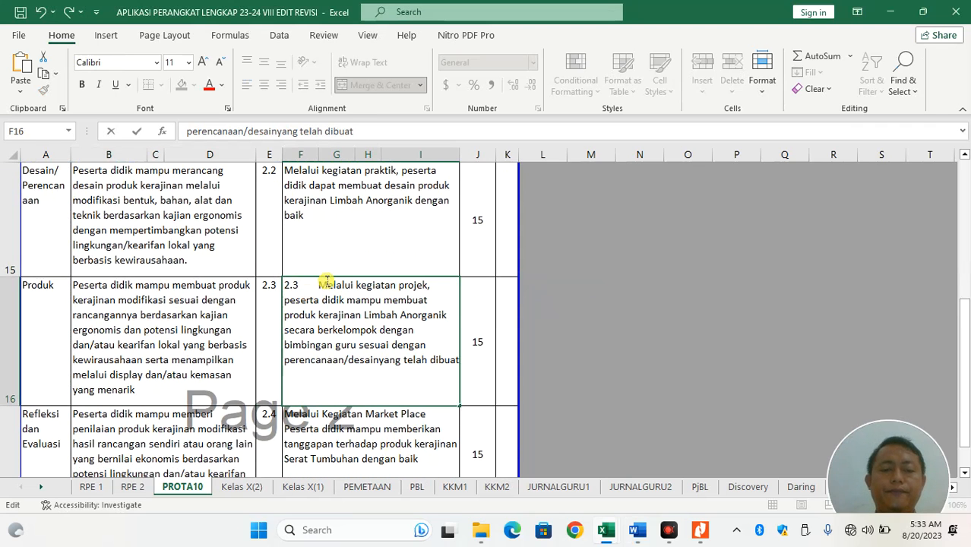
pyautogui.moveTo(318, 284); pyautogui.dragTo(262, 272)
pyautogui.press('BackSpace')
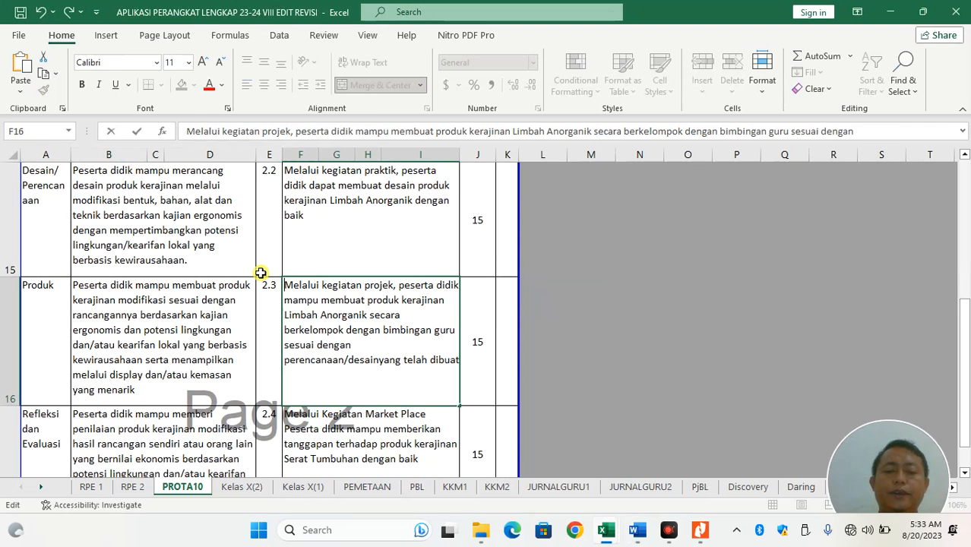
# Replace the Produk Capaian Pembelajaran in B16 with the Produk CP paragraph on kerajinan modifikasi copied from the Word document
pyautogui.hotkey('alt', 'Tab')
pyautogui.moveTo(543, 245); pyautogui.dragTo(451, 173)
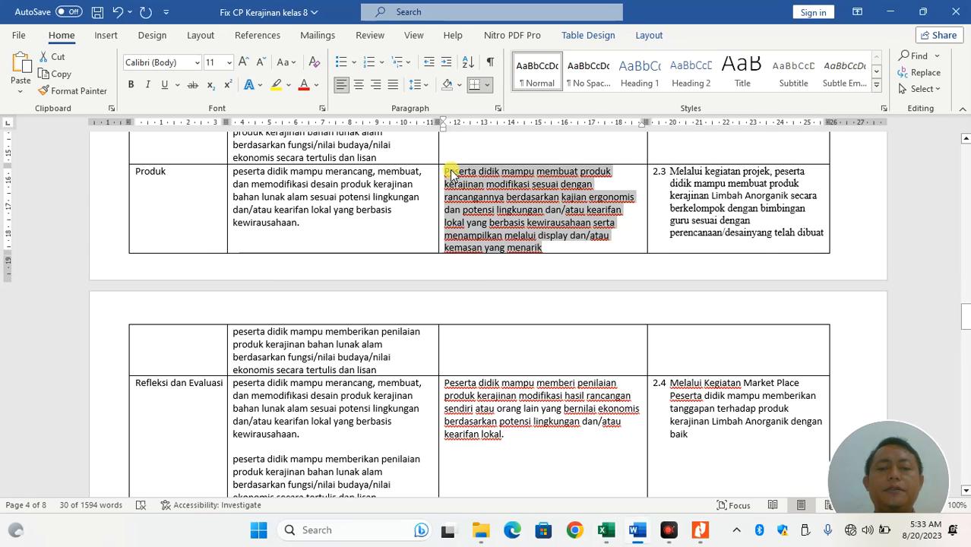
pyautogui.hotkey('alt', 'Tab')
pyautogui.click(145, 312)
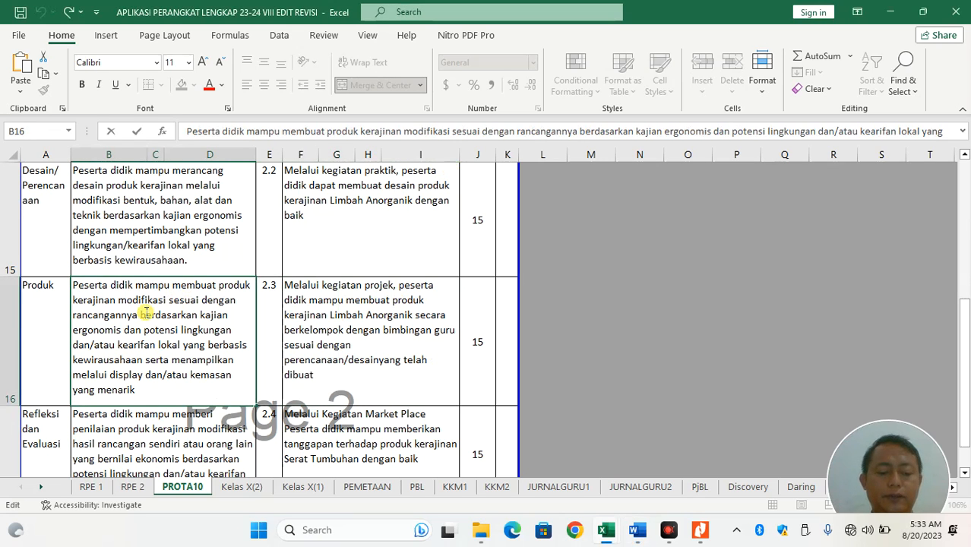
# Replace the Refleksi dan Evaluasi objective in F17 with Tujuan Pembelajaran 2.4 from the Word document, removing the pasted number prefix
pyautogui.moveTo(964, 322); pyautogui.dragTo(967, 339)
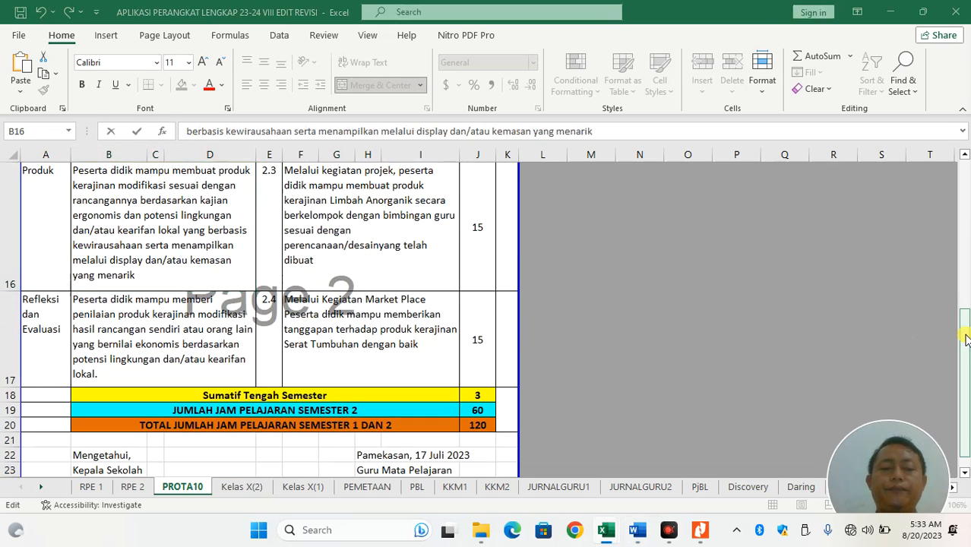
pyautogui.hotkey('alt', 'Tab')
pyautogui.moveTo(715, 435); pyautogui.dragTo(678, 385)
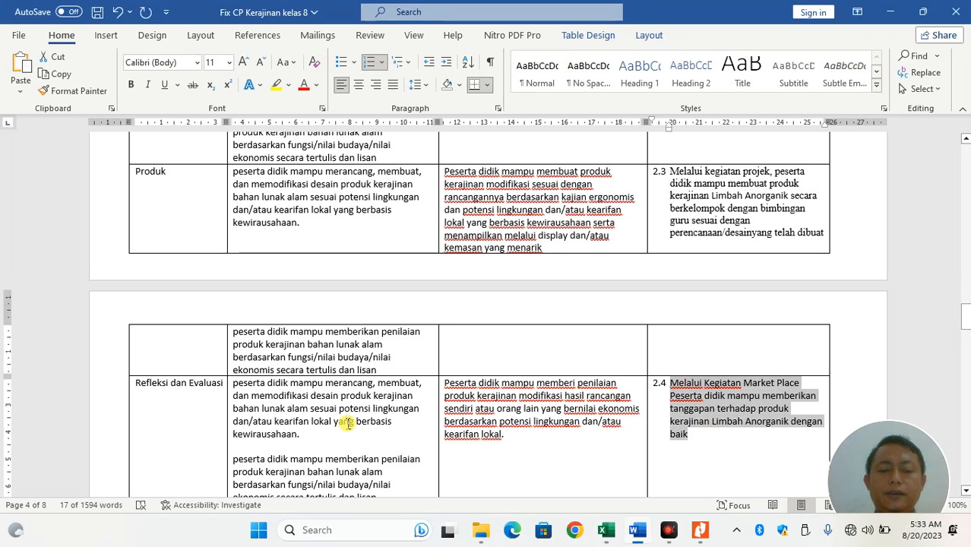
pyautogui.hotkey('alt', 'Tab')
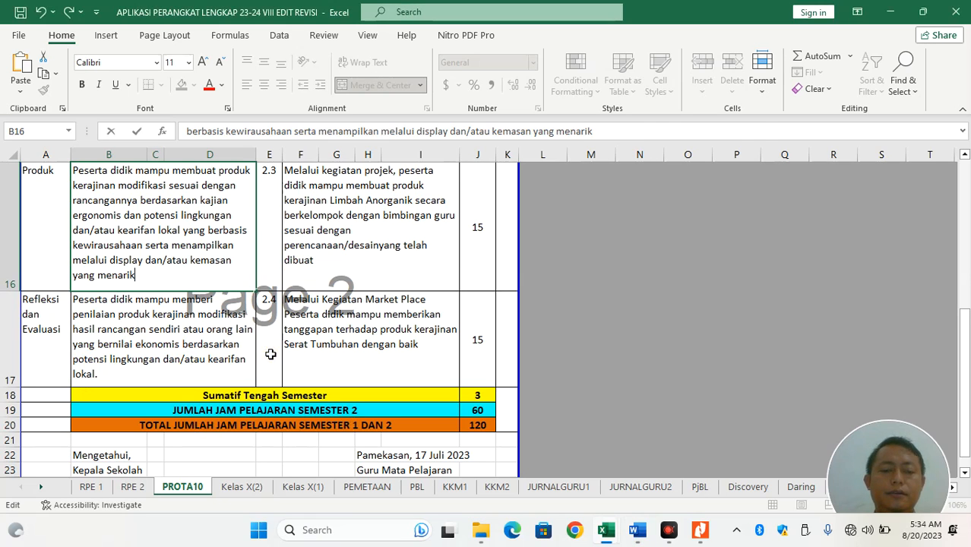
pyautogui.doubleClick(342, 336)
pyautogui.hotkey('ctrl', 'a')
pyautogui.hotkey('ctrl', 'v')
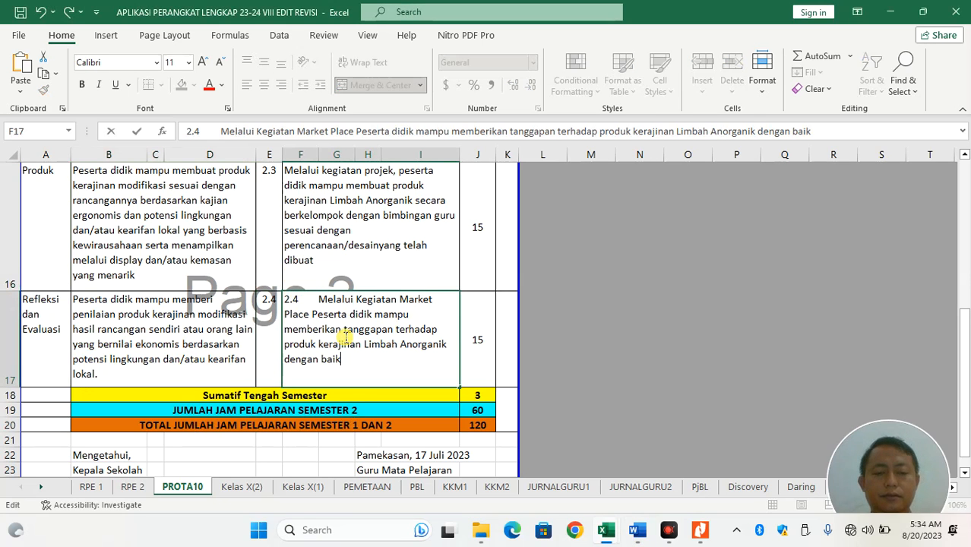
pyautogui.moveTo(318, 299); pyautogui.dragTo(215, 292)
pyautogui.press('BackSpace')
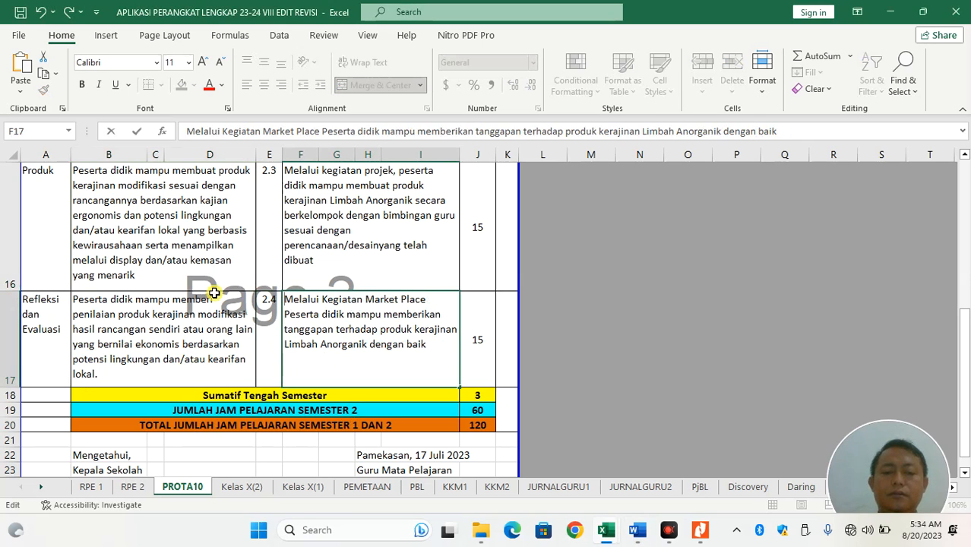
# Copy the Refleksi dan Evaluasi CP paragraph from the Word document and replace the whole Capaian Pembelajaran text in B17 with it
pyautogui.hotkey('alt', 'Tab')
pyautogui.tripleClick(470, 407)
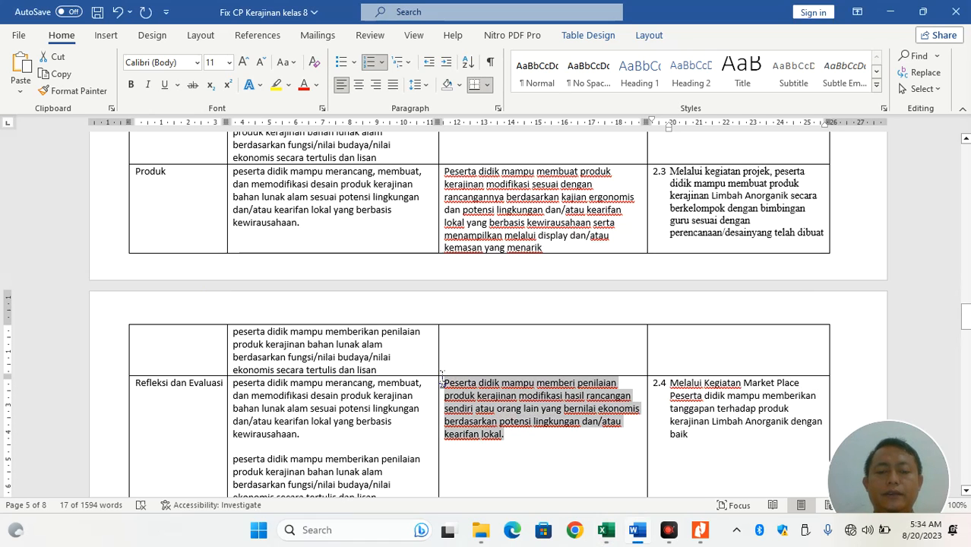
pyautogui.hotkey('ctrl', 'c')
pyautogui.hotkey('alt', 'Tab')
pyautogui.click(183, 346)
pyautogui.hotkey('ctrl', 'v')
pyautogui.hotkey('ctrl', 'a')
pyautogui.hotkey('ctrl', 'v')
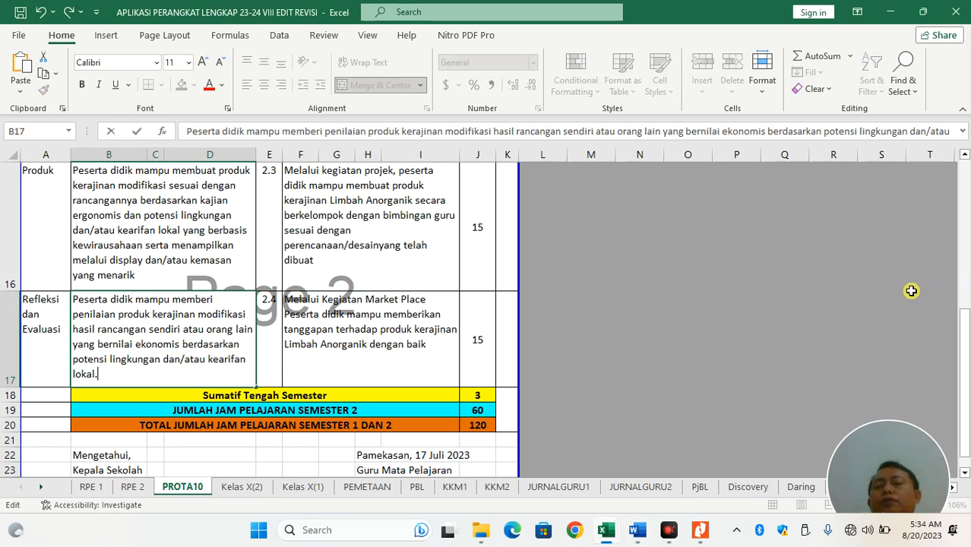
# Switch to the Prakarya Kerajinan teacher's guide in Nitro PDF Pro and examine the Fase D CP section and Tabel I.2 after it
pyautogui.scroll(2, 967, 200)
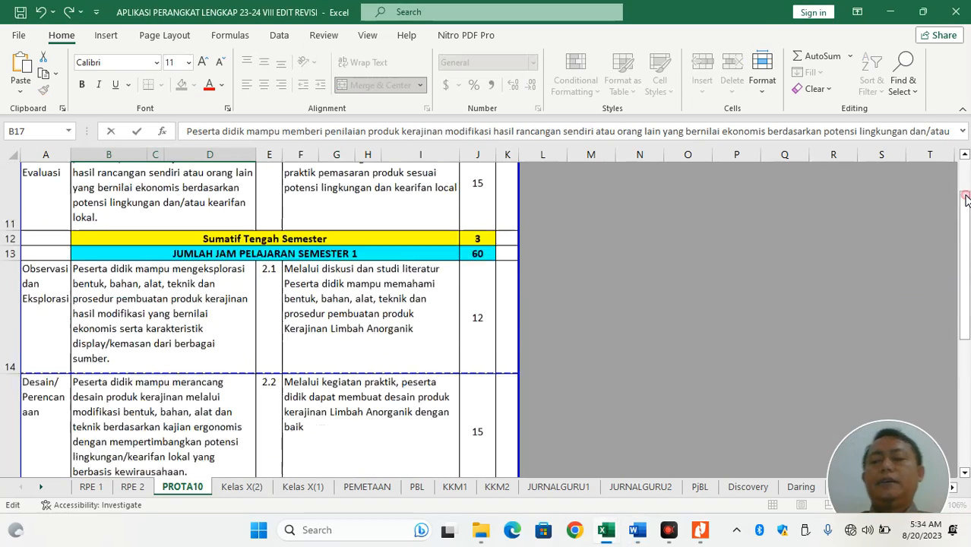
pyautogui.scroll(3, 966, 199)
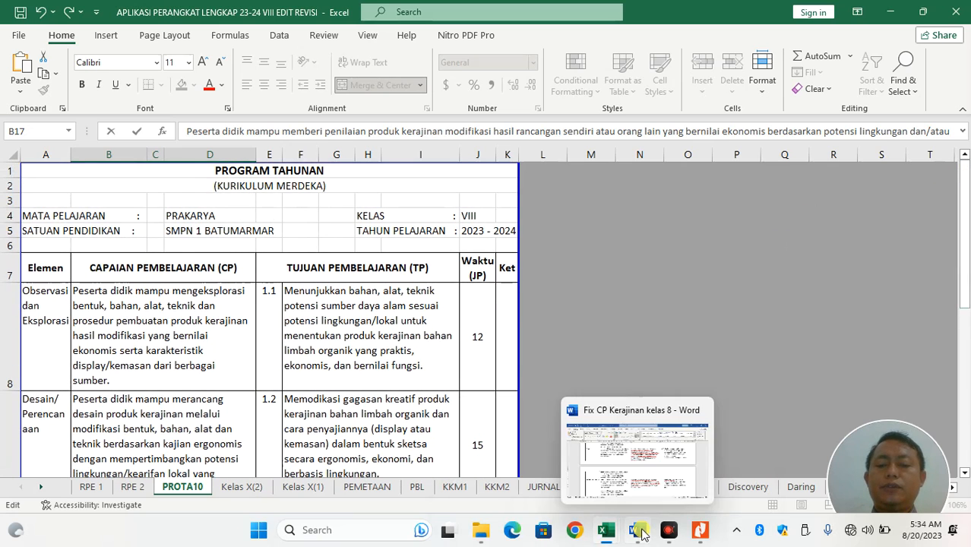
pyautogui.click(699, 531)
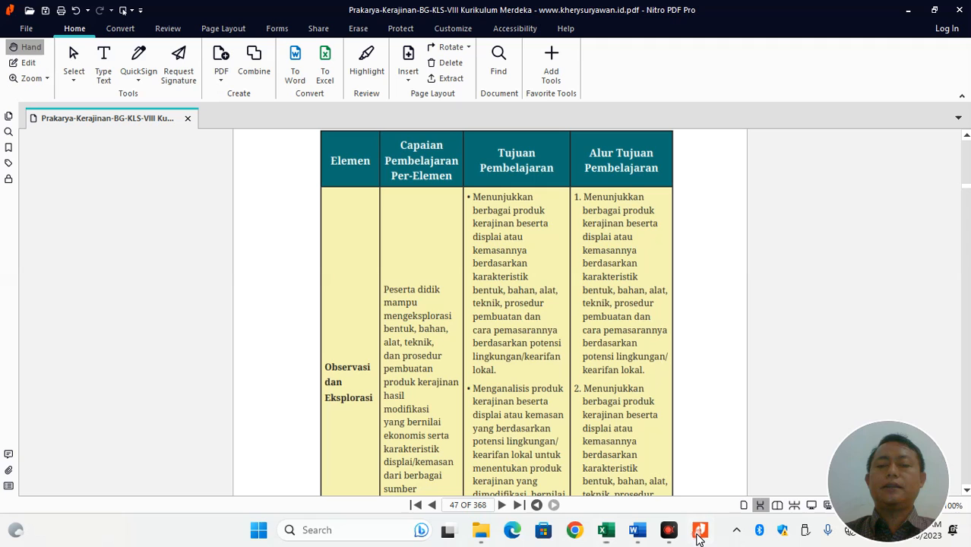
pyautogui.click(967, 160)
pyautogui.click(968, 162)
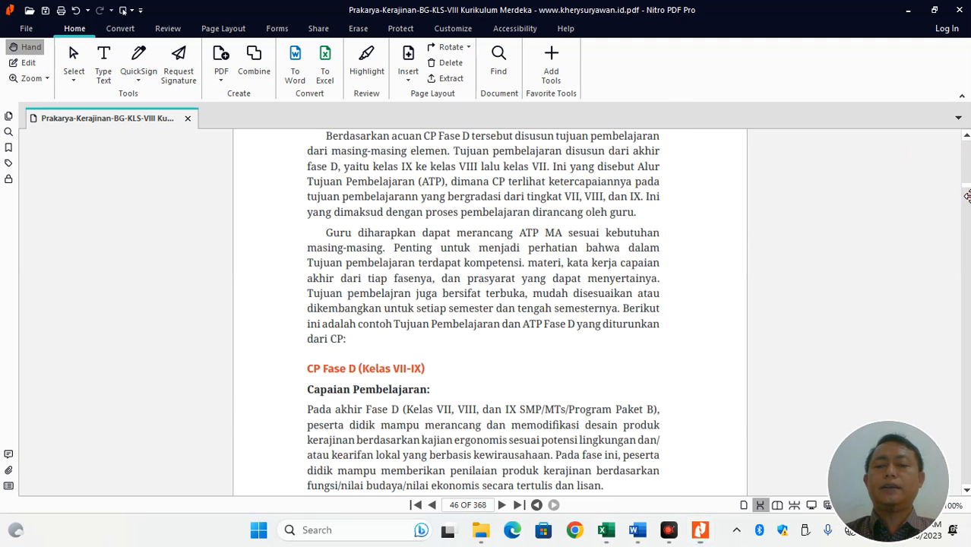
pyautogui.click(967, 222)
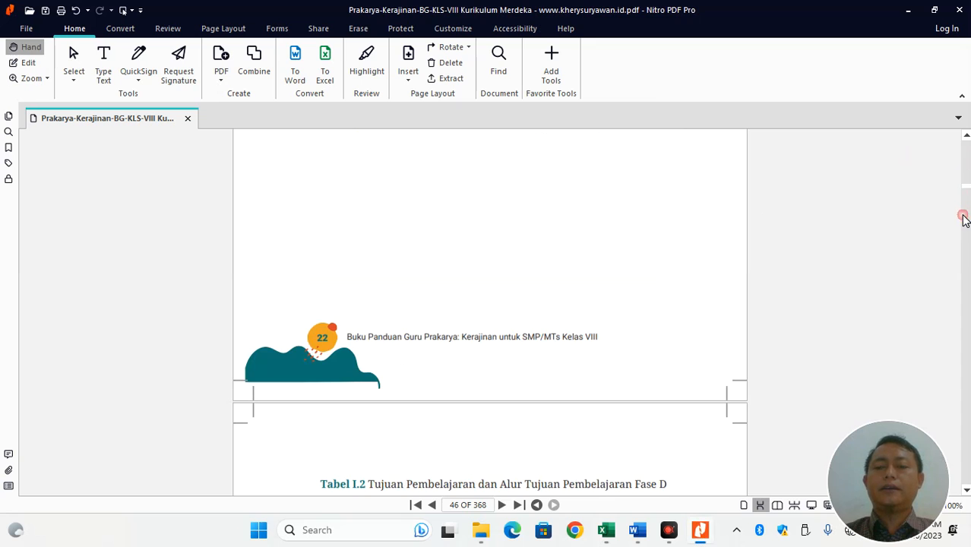
pyautogui.scroll(-10, 646, 247)
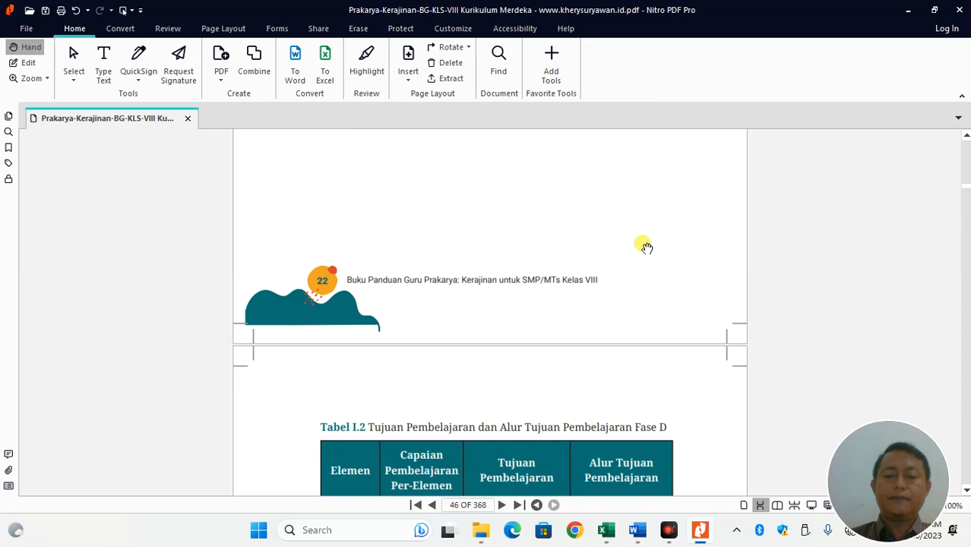
pyautogui.scroll(-12, 646, 248)
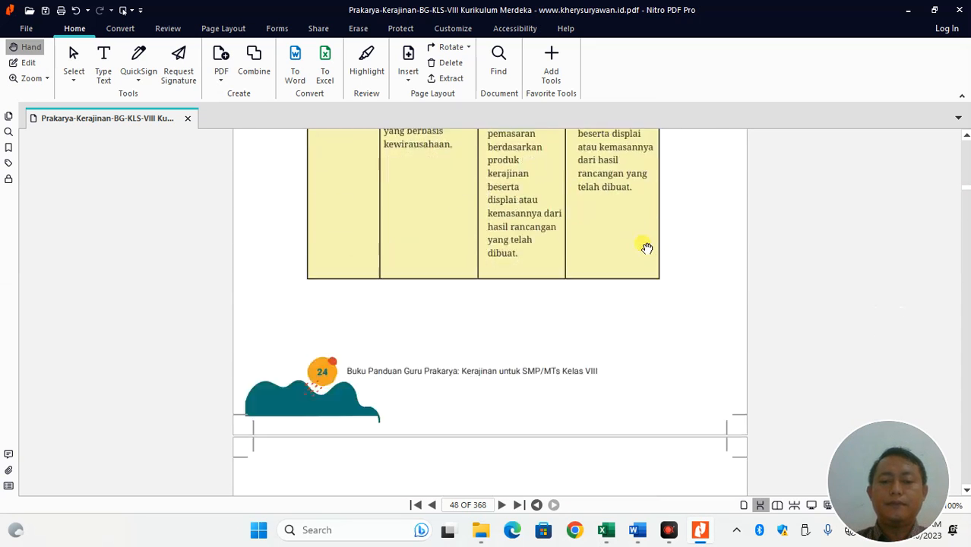
pyautogui.scroll(-10, 646, 247)
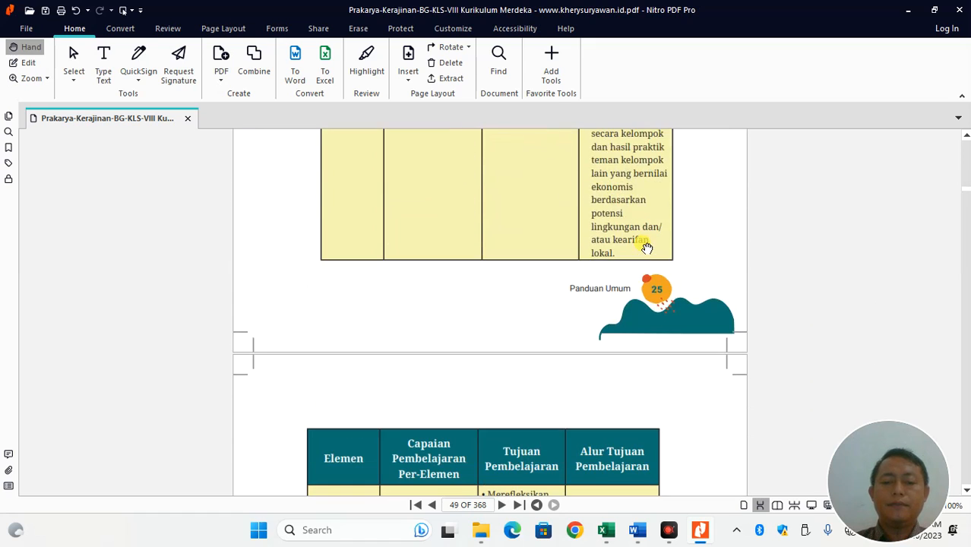
pyautogui.scroll(-12, 645, 248)
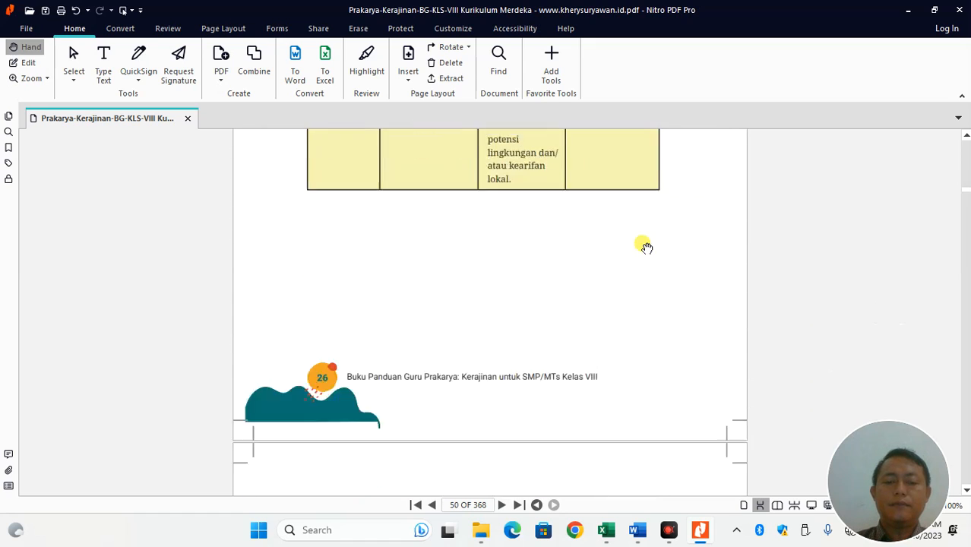
pyautogui.scroll(-10, 646, 248)
# Look through the teacher's guide from its title page and table of contents up to Tabel I.2 on PDF page 47
pyautogui.scroll(15, 645, 248)
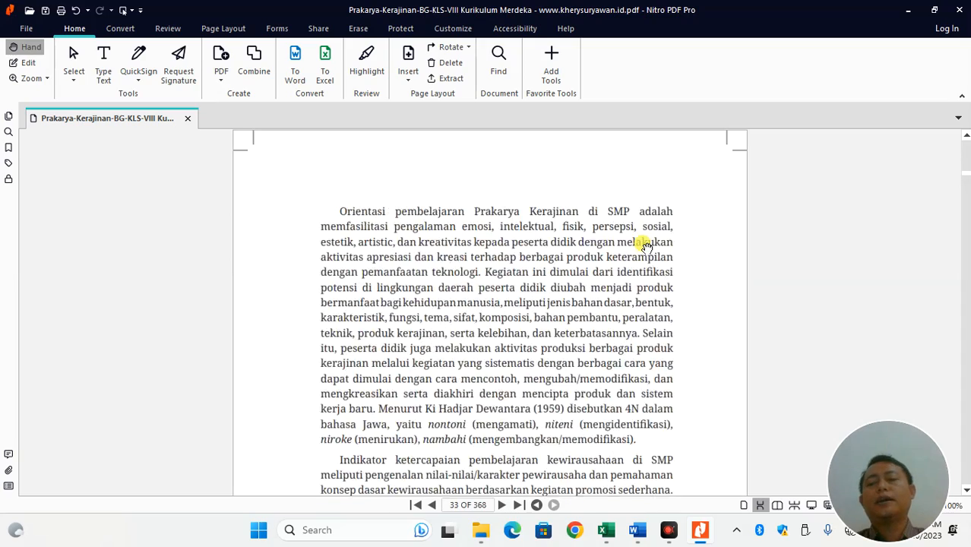
pyautogui.scroll(20, 646, 248)
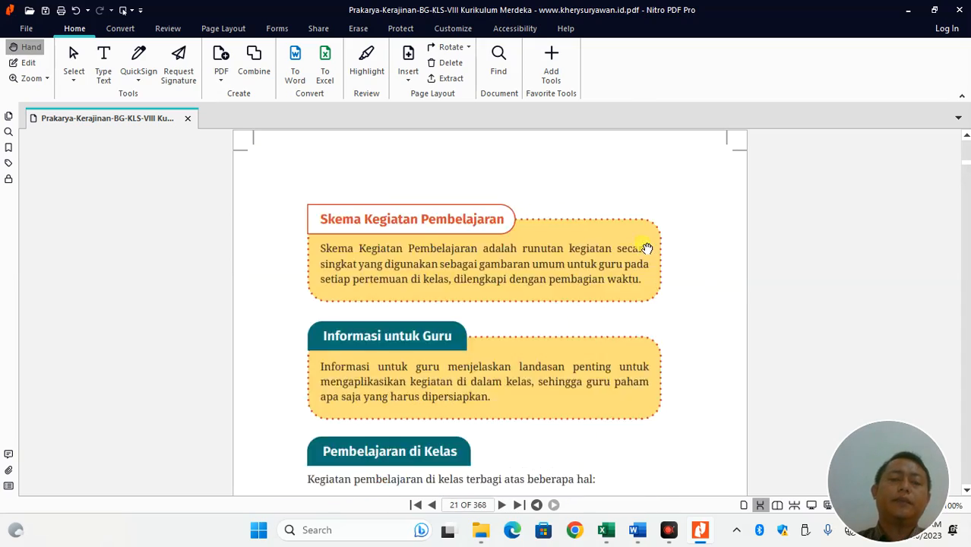
pyautogui.scroll(10, 645, 248)
pyautogui.scroll(-20, 646, 248)
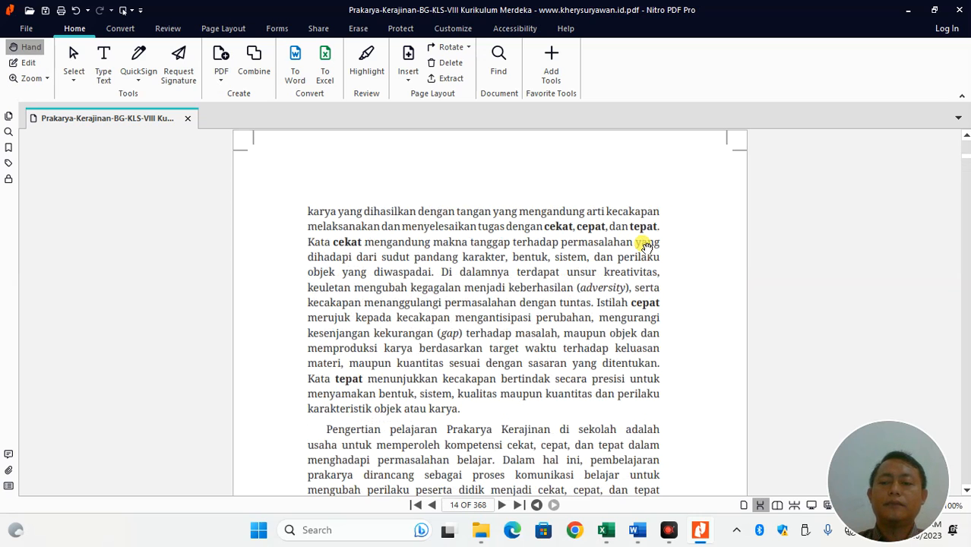
pyautogui.scroll(-2, 646, 247)
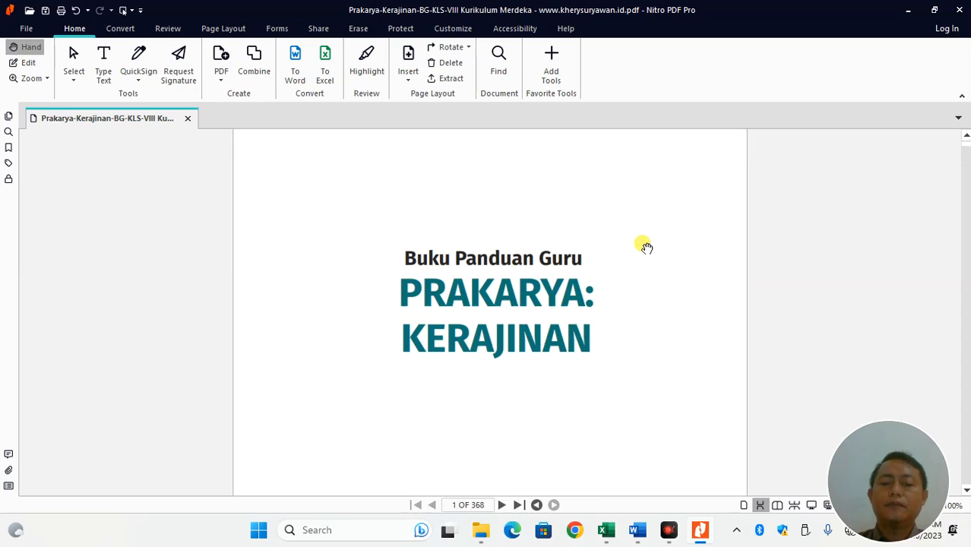
pyautogui.scroll(-20, 646, 247)
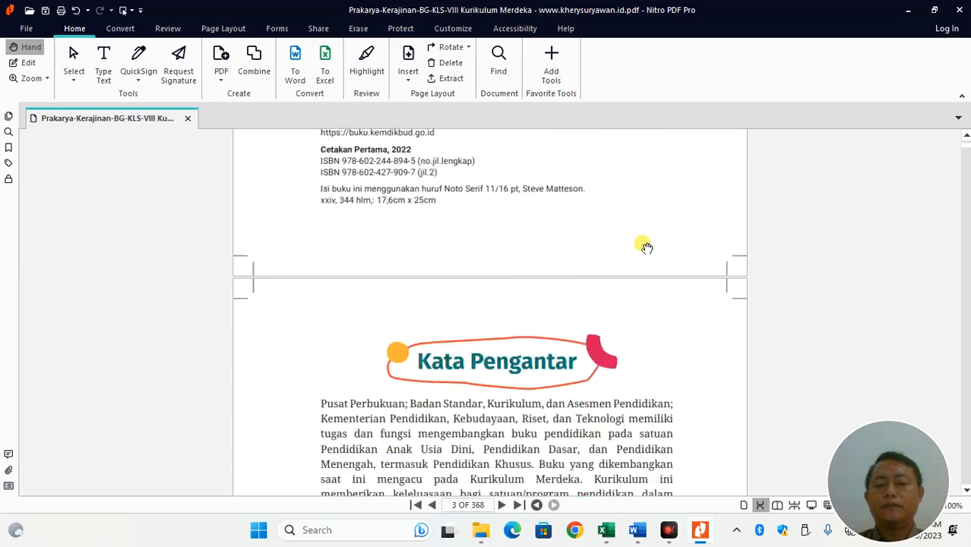
pyautogui.scroll(-20, 646, 248)
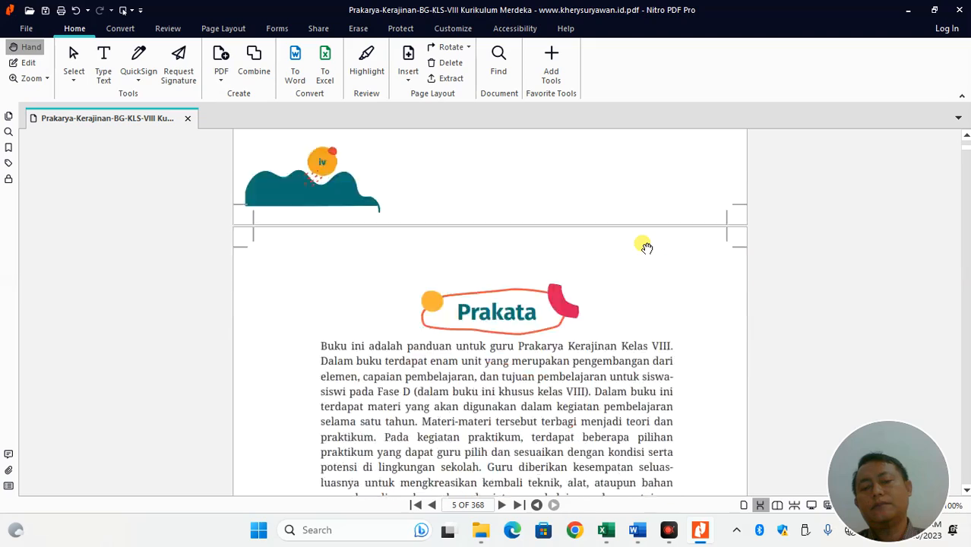
pyautogui.scroll(-20, 644, 247)
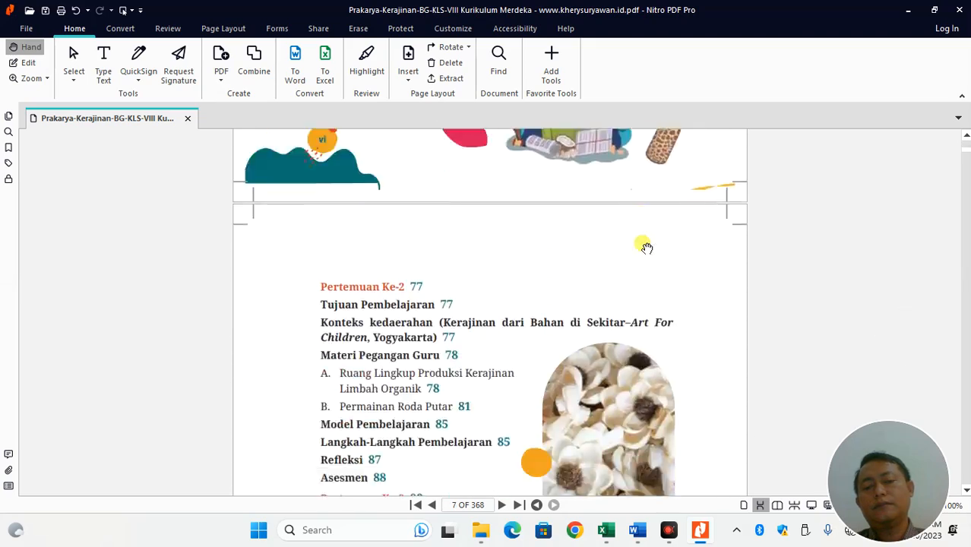
pyautogui.scroll(-20, 644, 248)
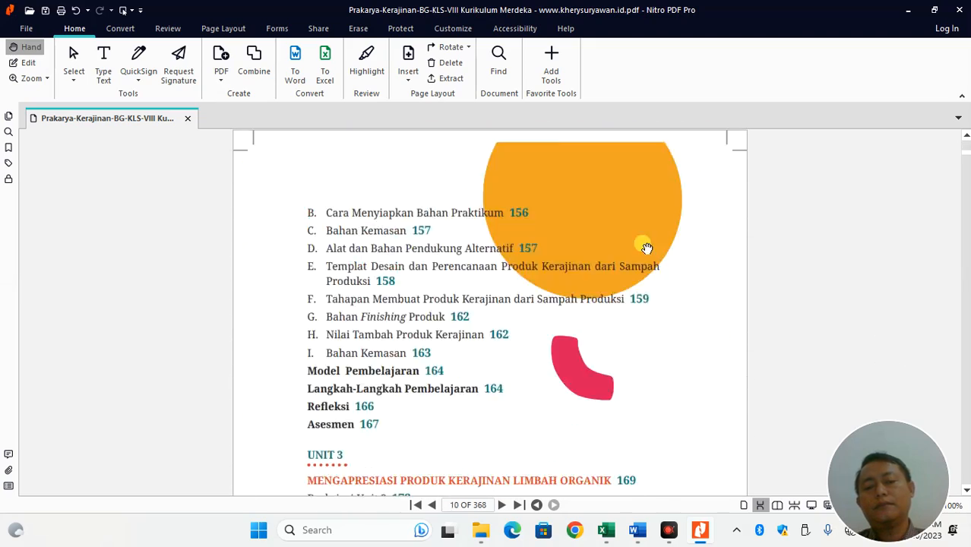
pyautogui.scroll(-20, 644, 248)
pyautogui.scroll(-20, 644, 247)
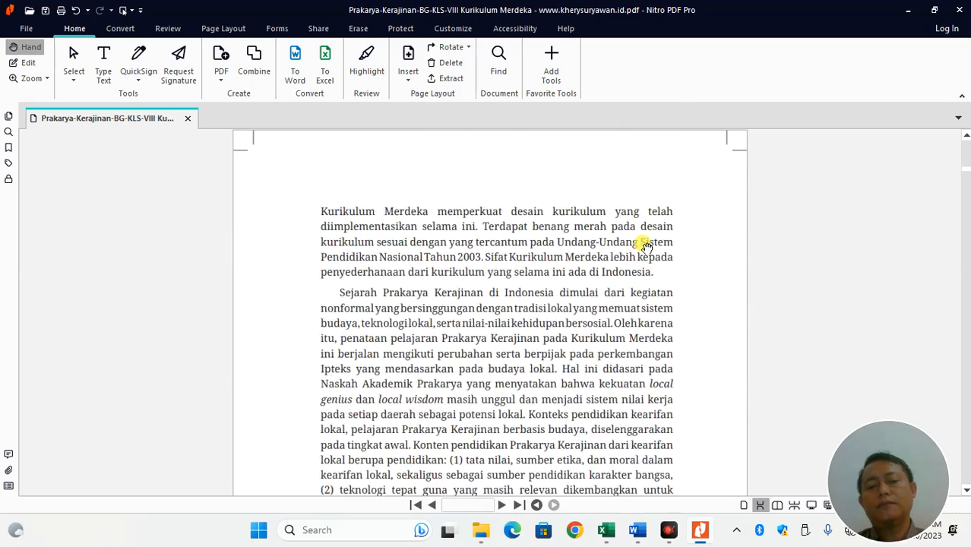
pyautogui.scroll(-20, 644, 248)
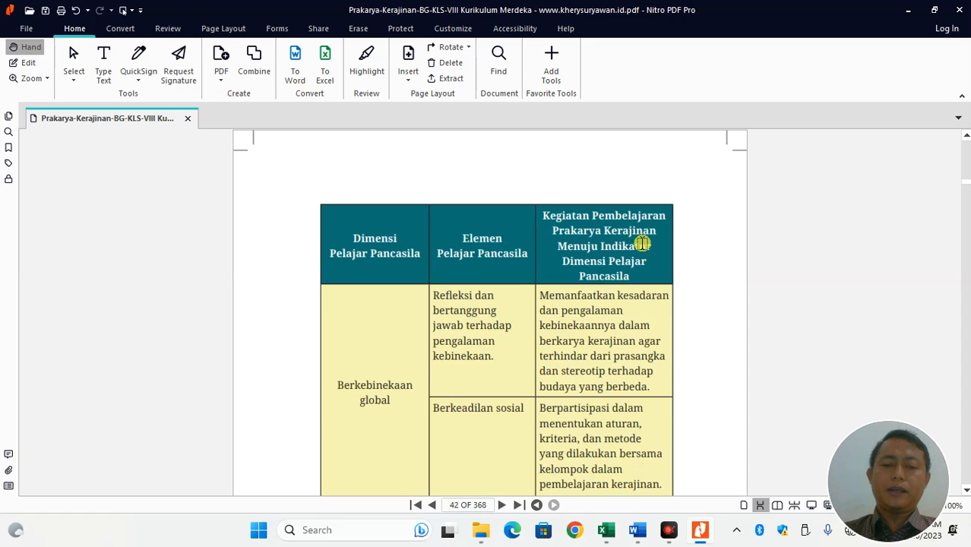
pyautogui.scroll(-20, 643, 243)
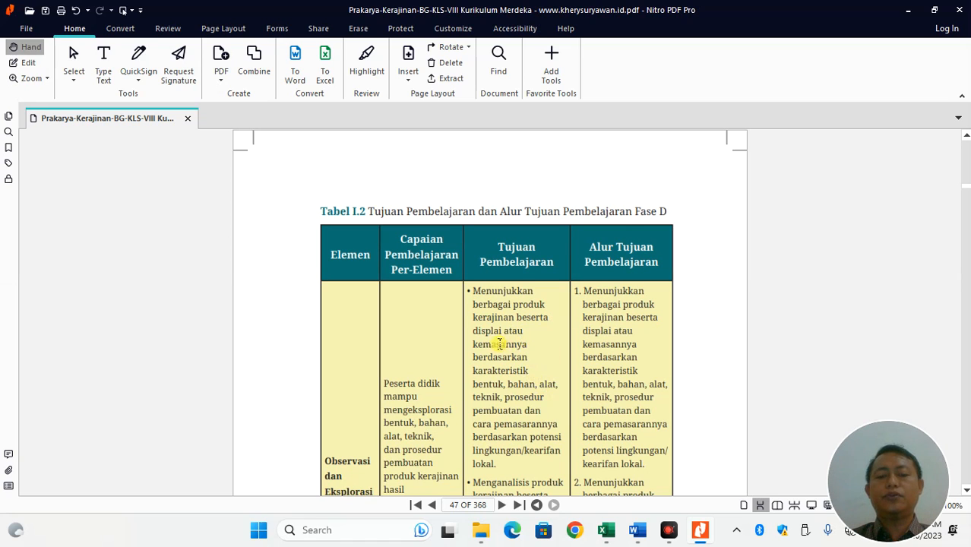
# Select the Observasi dan Eksplorasi CP text in Tabel I.2 in edit mode, view the row's end, and return to the Excel PROTA10 sheet
pyautogui.click(27, 64)
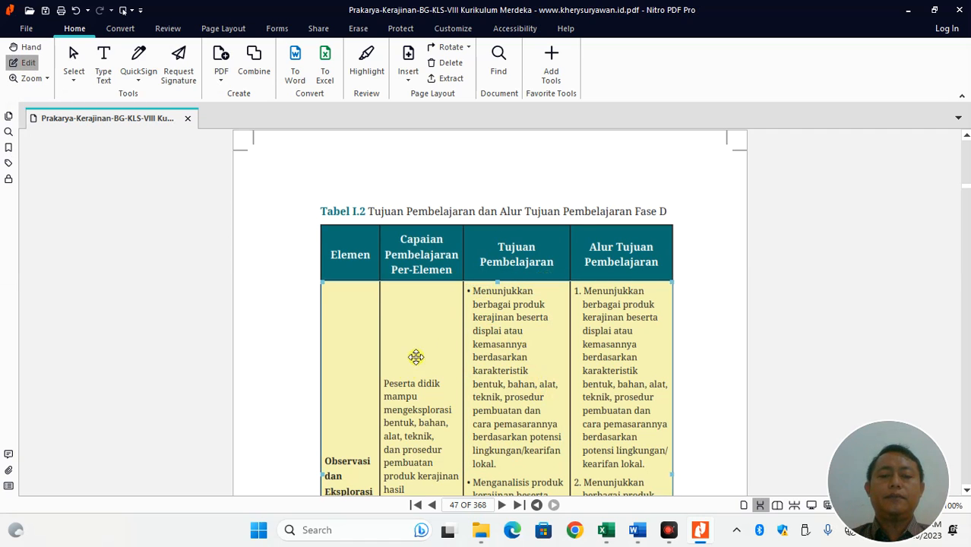
pyautogui.click(410, 423)
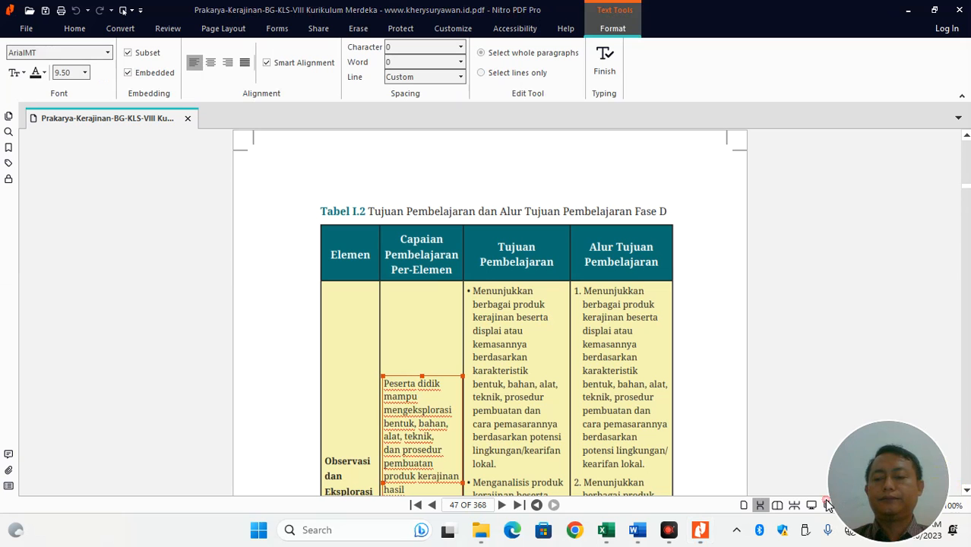
pyautogui.click(967, 491)
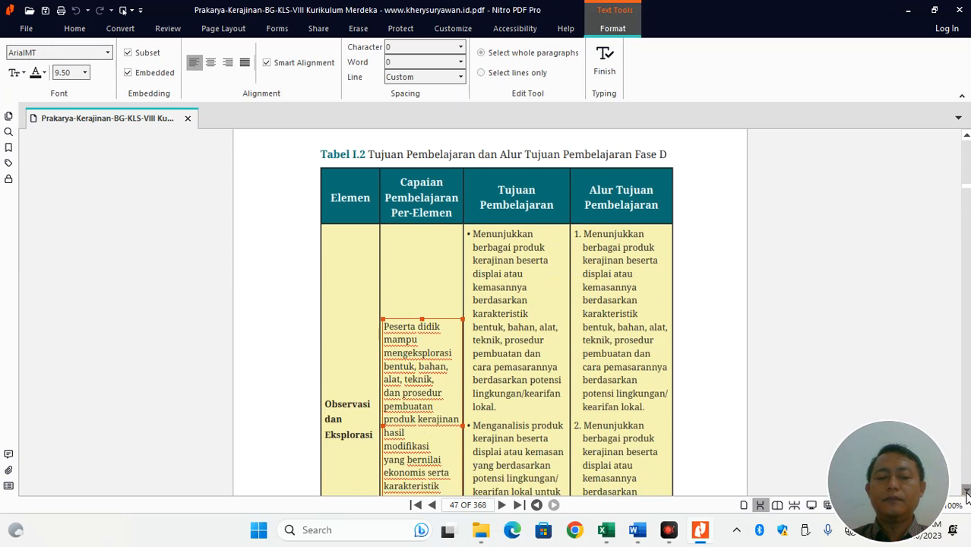
pyautogui.scroll(-5, 966, 490)
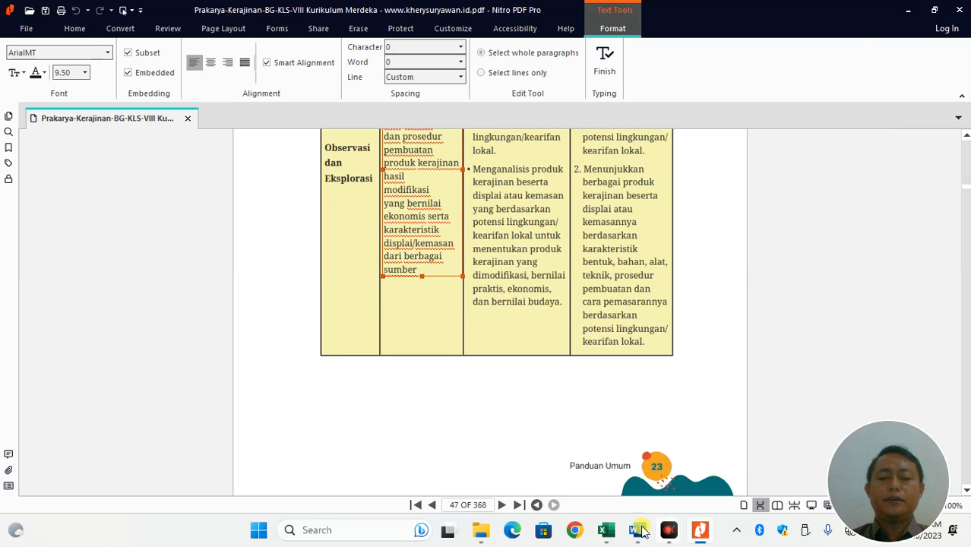
pyautogui.moveTo(604, 532)
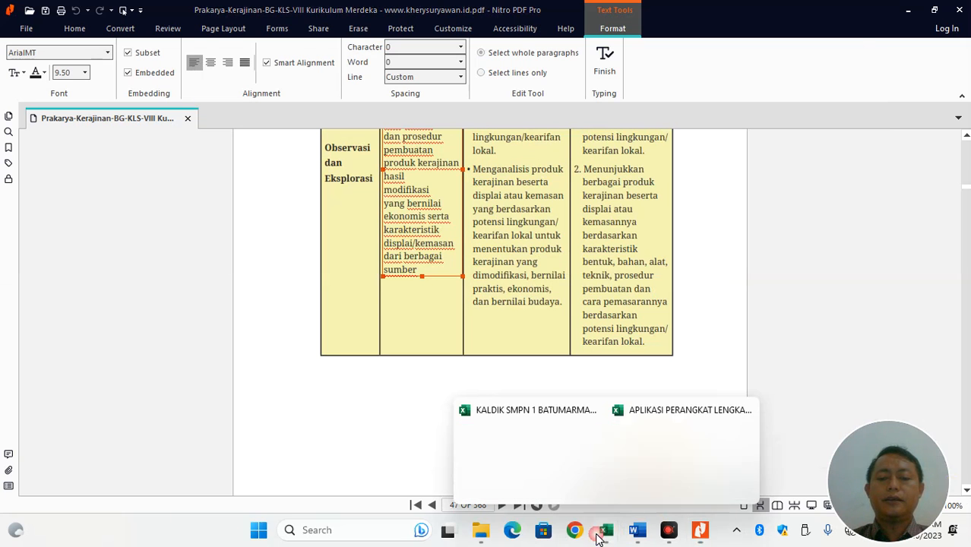
pyautogui.click(640, 452)
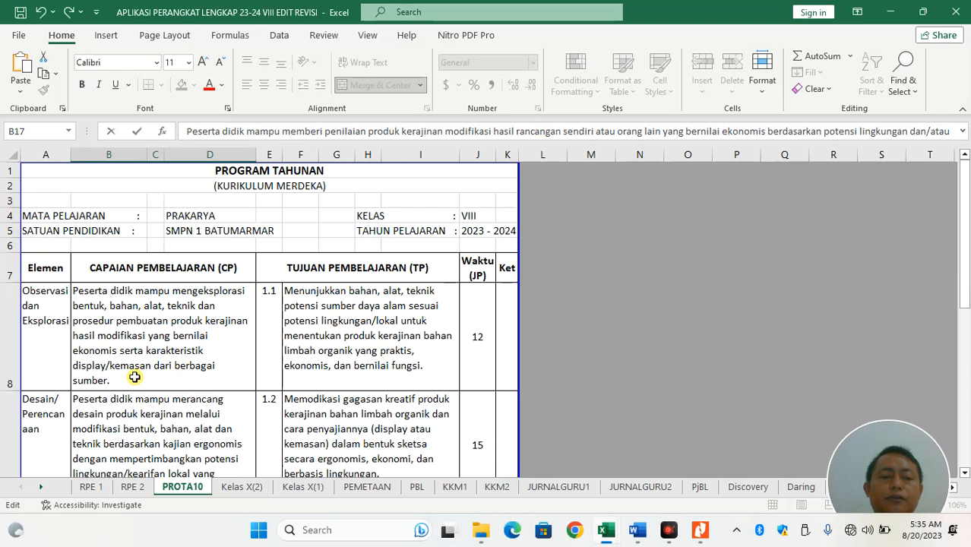
# Copy the first Tujuan Pembelajaran bullet of the Observasi dan Eksplorasi row in the PDF's Tabel I.2 and replace the text in PROTA10 cell F8 with it
pyautogui.hotkey('alt', 'Tab')
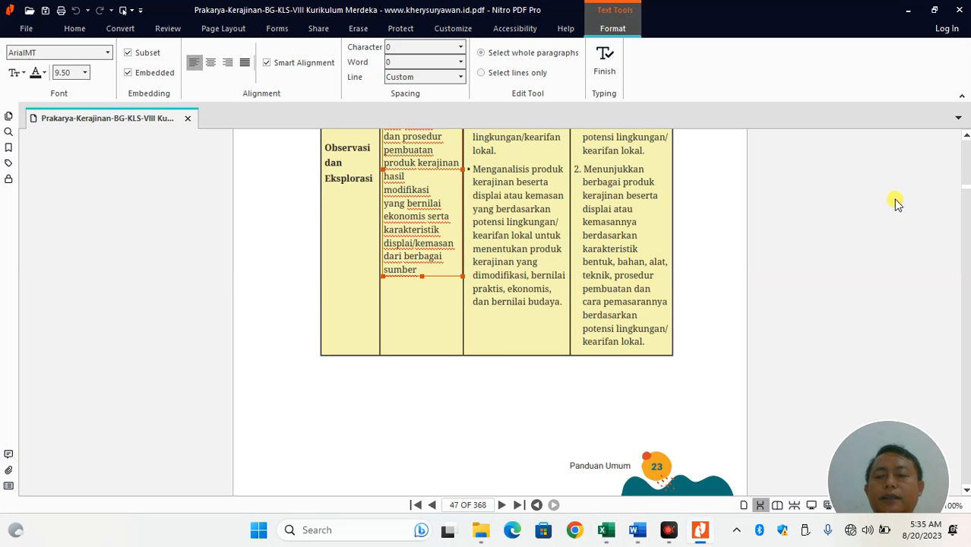
pyautogui.scroll(3, 967, 141)
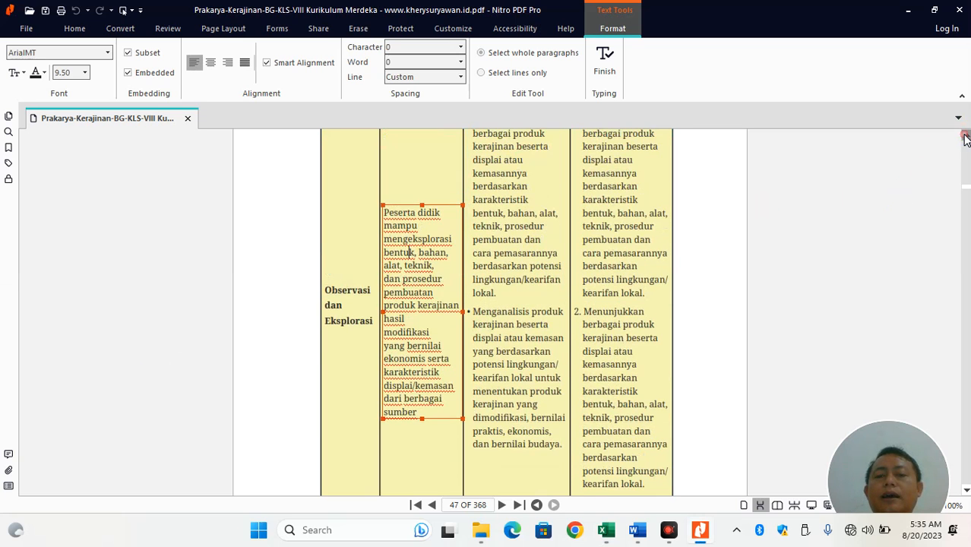
pyautogui.scroll(2, 963, 138)
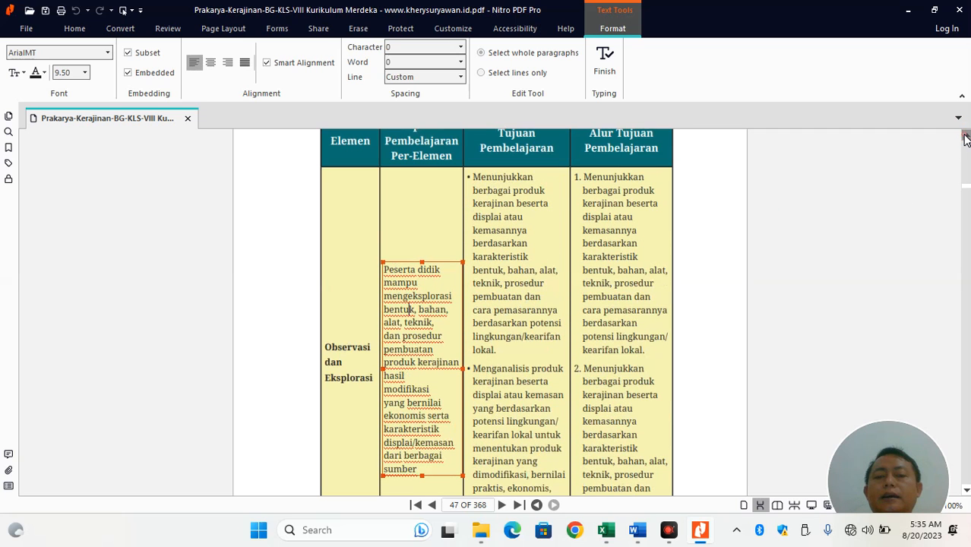
pyautogui.click(473, 190)
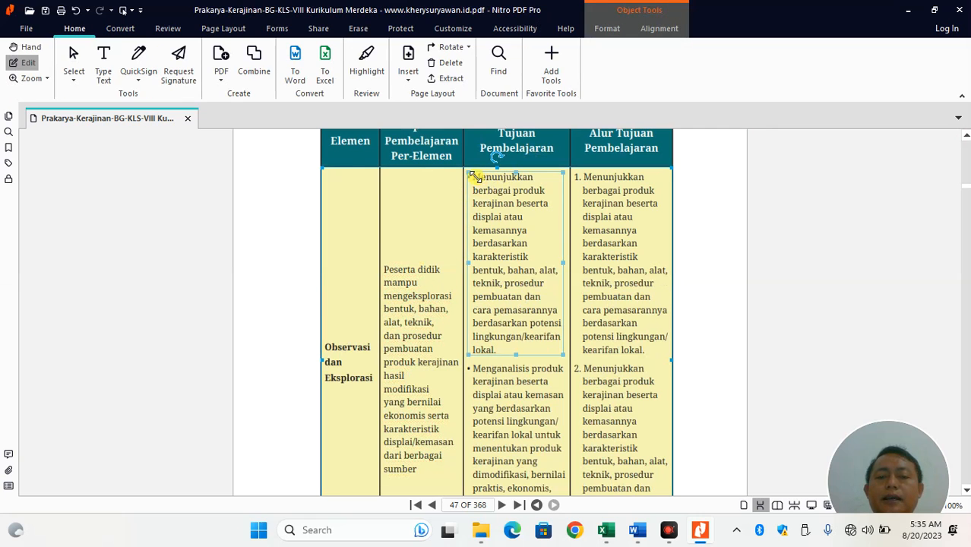
pyautogui.doubleClick(480, 182)
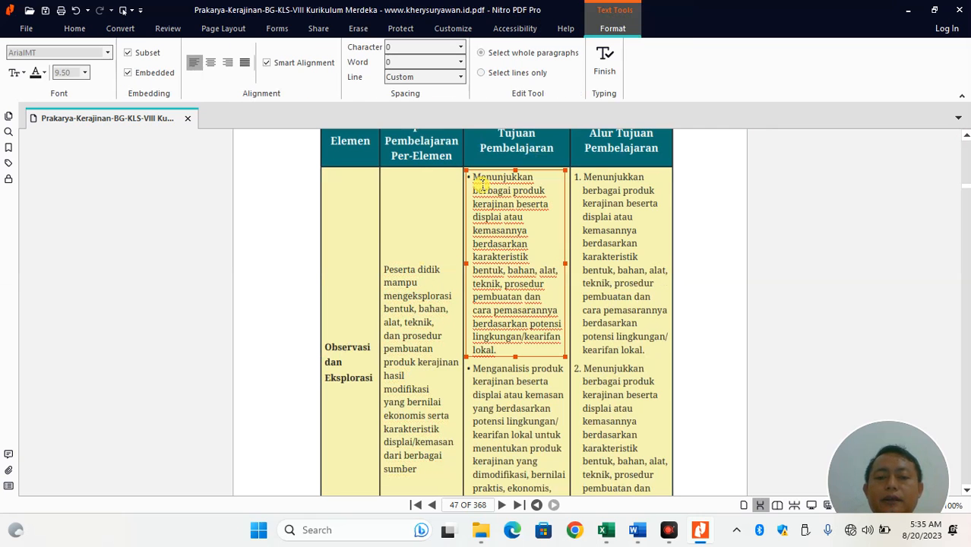
pyautogui.hotkey('ctrl', 'a')
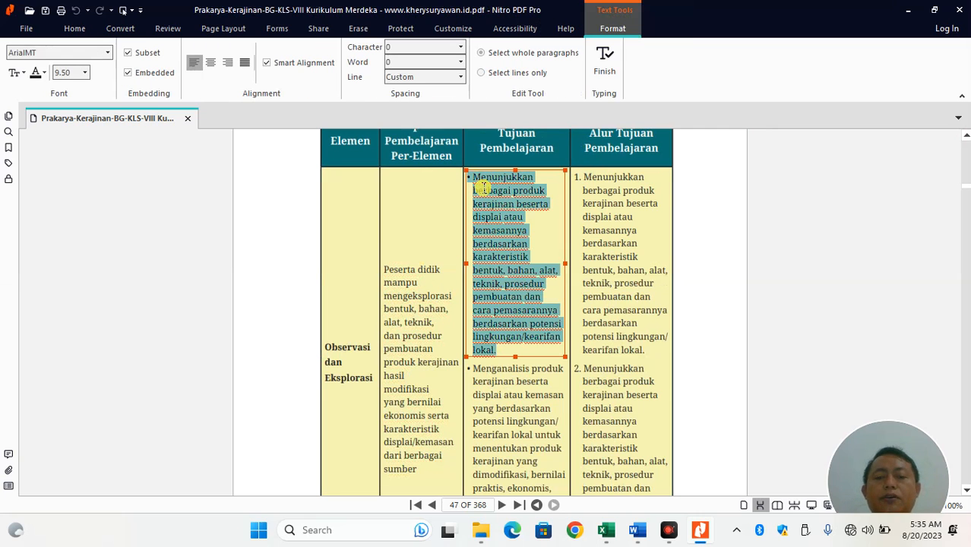
pyautogui.hotkey('alt', 'Tab')
pyautogui.click(341, 297)
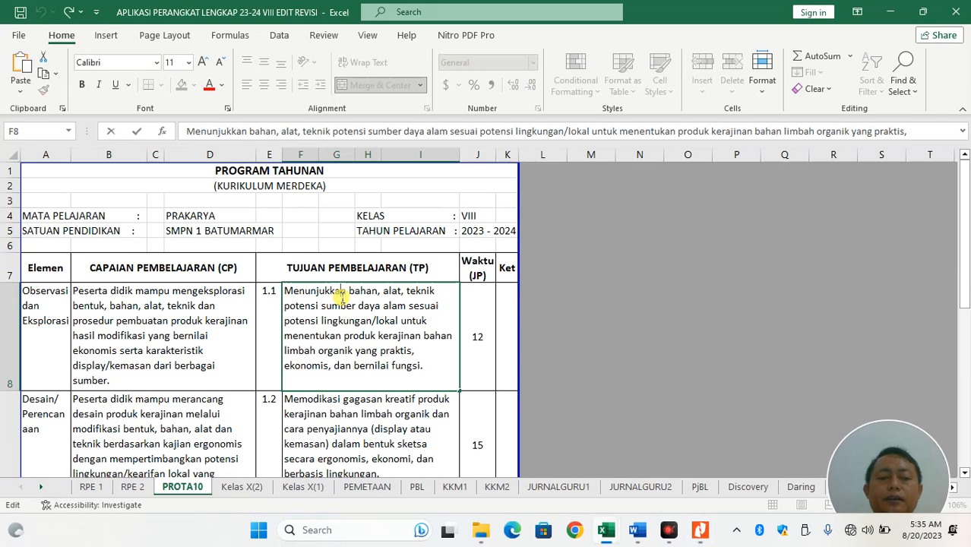
pyautogui.write('• Menunjukkan berbagai produk kerajinan beserta displai atau kemasannya berdasarkan karakteristik bentuk, bahan, alat, teknik, prosedur pembuatan dan cara pemasarannya berdasarkan potensi lingkungan/kearifan lokal.')
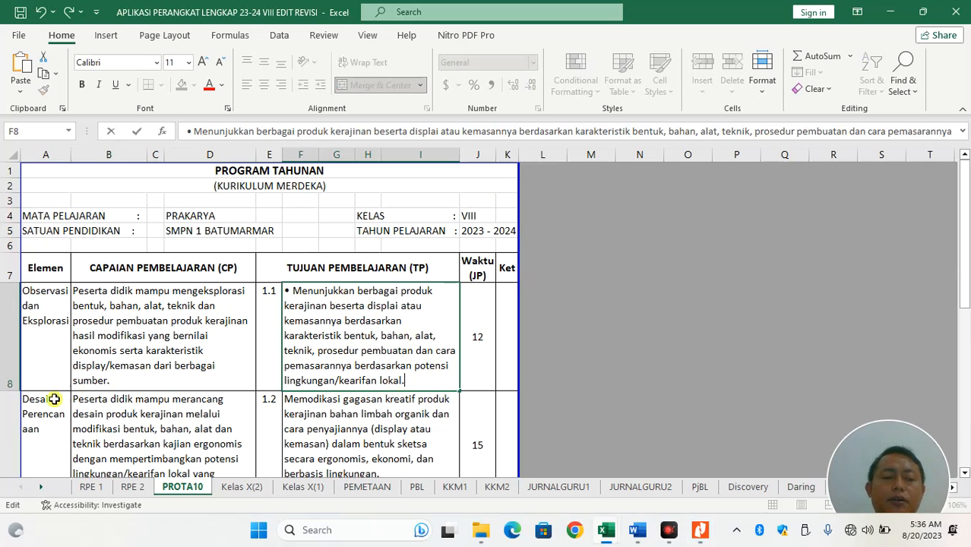
pyautogui.click(9, 393)
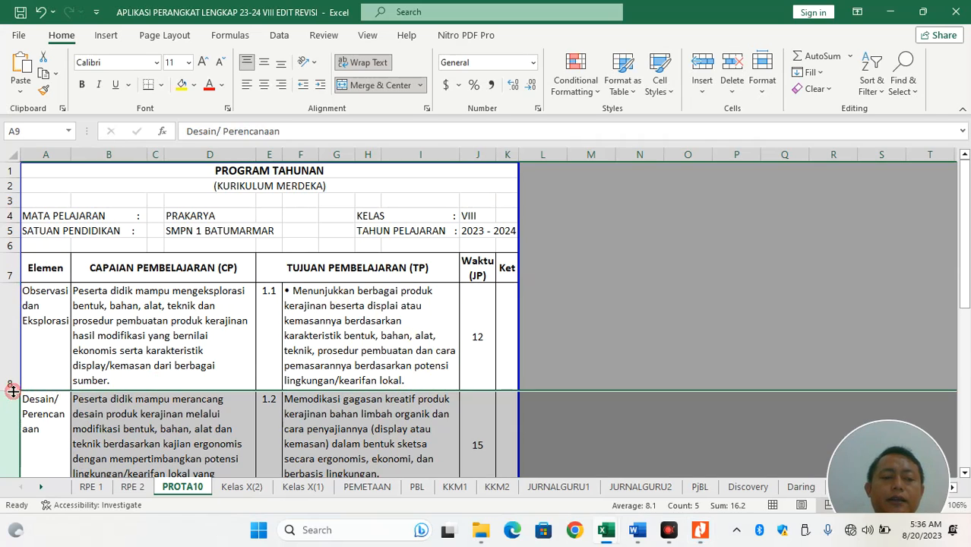
# Copy the second Tujuan Pembelajaran bullet, starting "Menganalisis produk kerajinan", from the PDF table and append it to the end of the text in Excel cell F8
pyautogui.click(366, 348)
pyautogui.hotkey('alt', 'Tab')
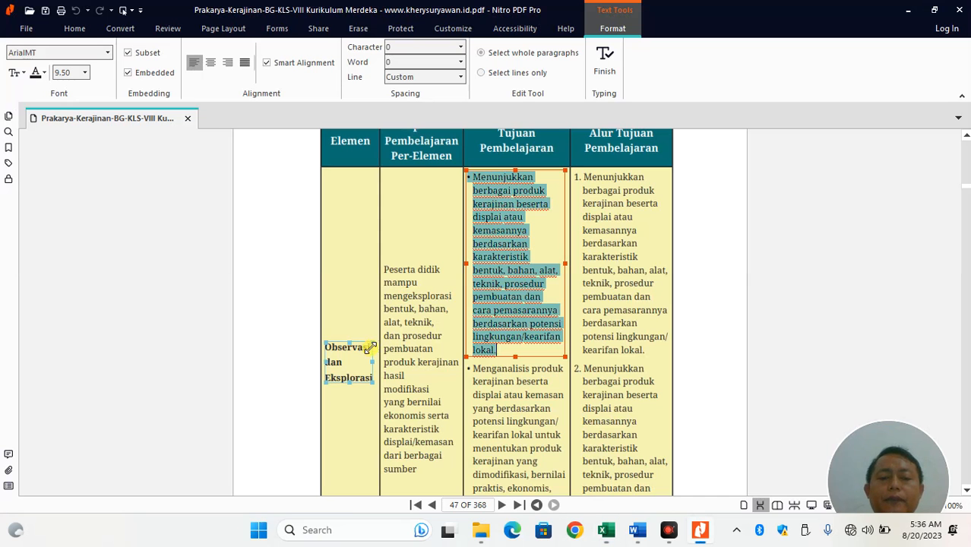
pyautogui.click(471, 372)
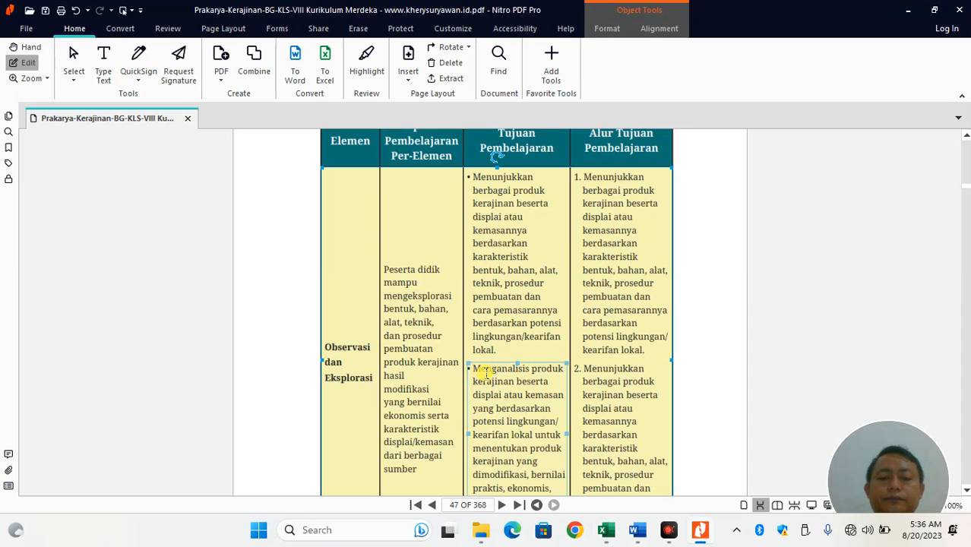
pyautogui.doubleClick(484, 372)
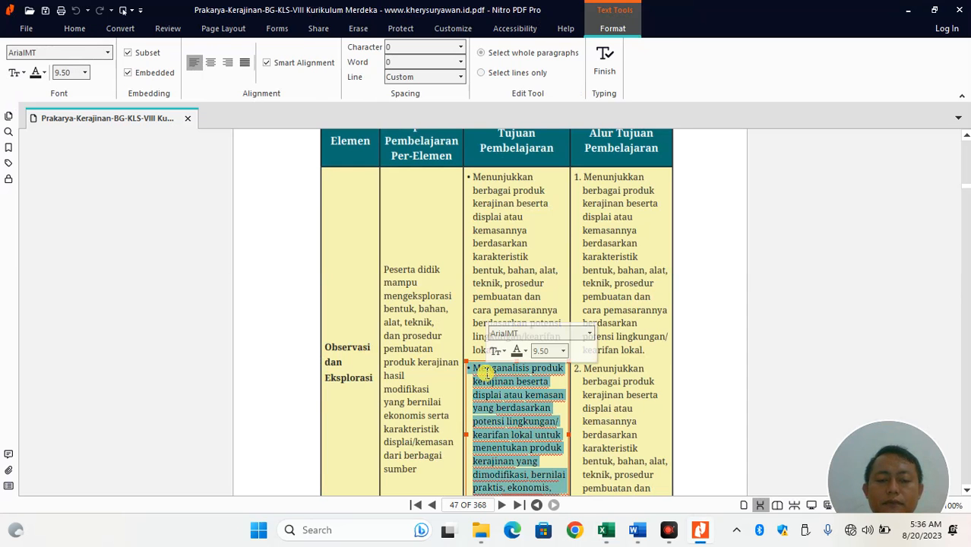
pyautogui.rightClick(483, 372)
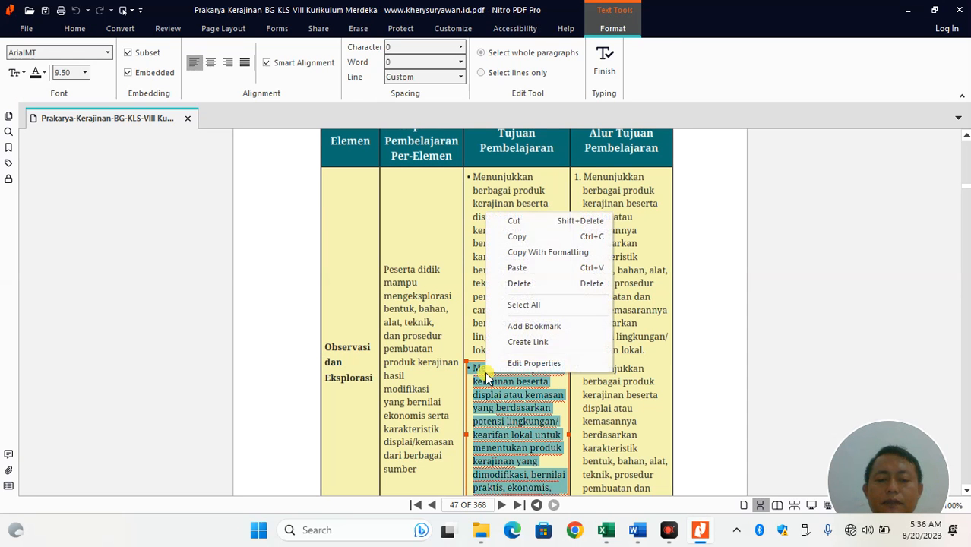
pyautogui.click(524, 238)
pyautogui.hotkey('alt', 'Tab')
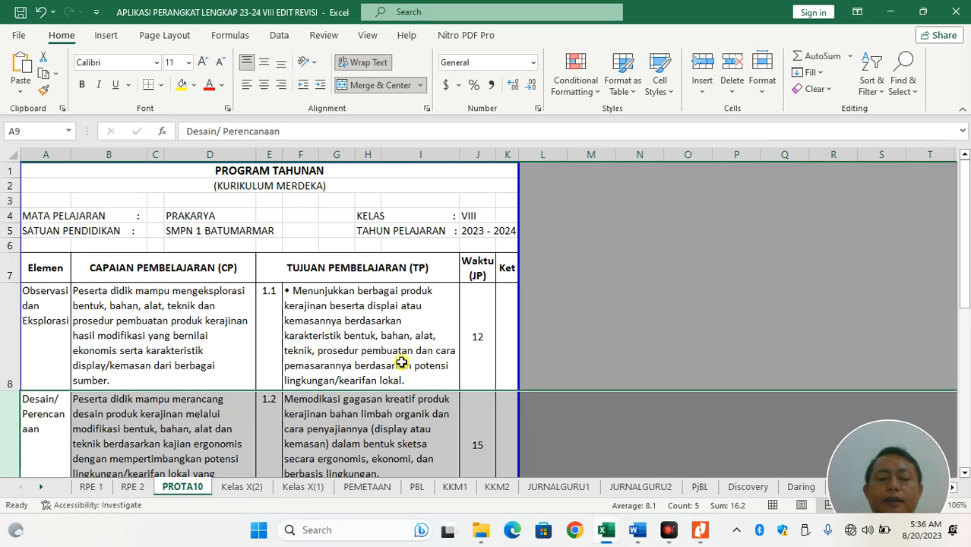
pyautogui.click(408, 381)
pyautogui.doubleClick(408, 382)
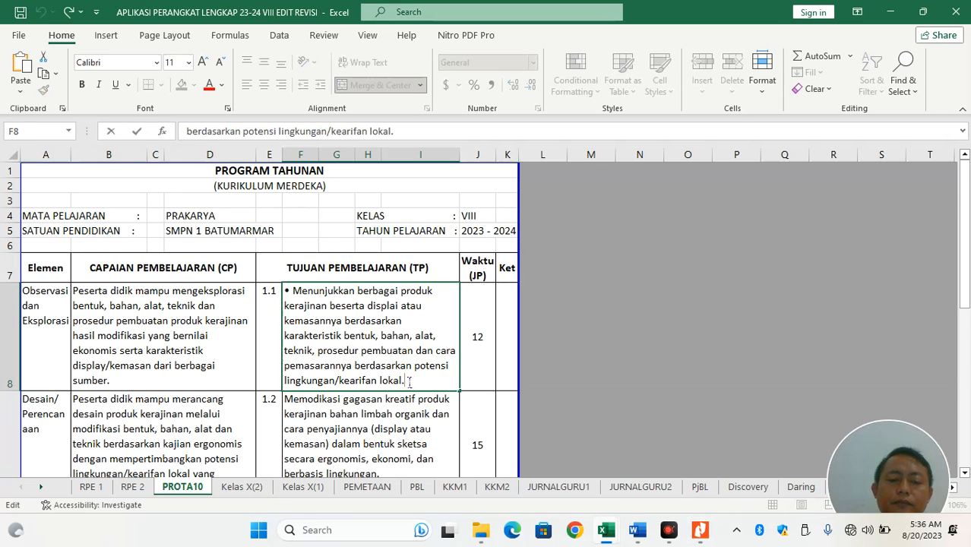
pyautogui.rightClick(409, 383)
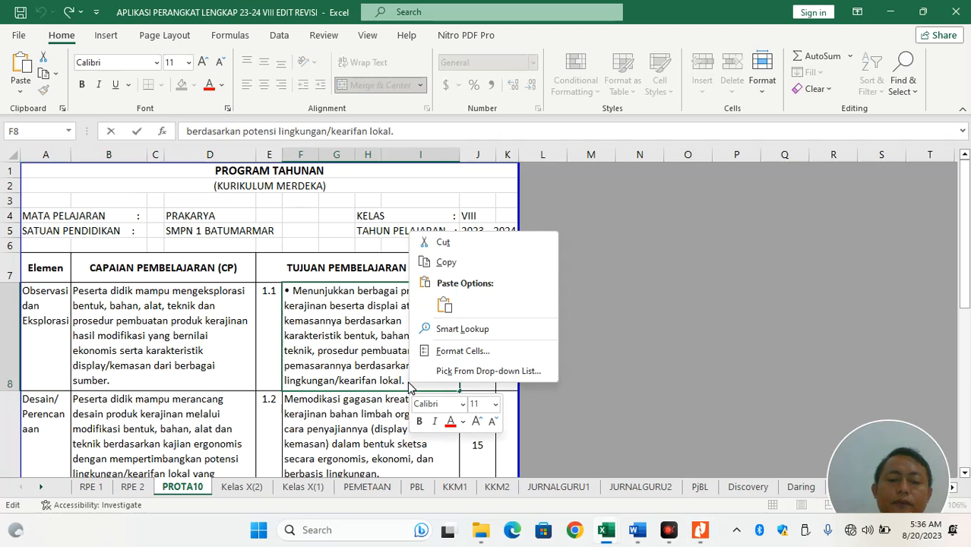
pyautogui.click(444, 305)
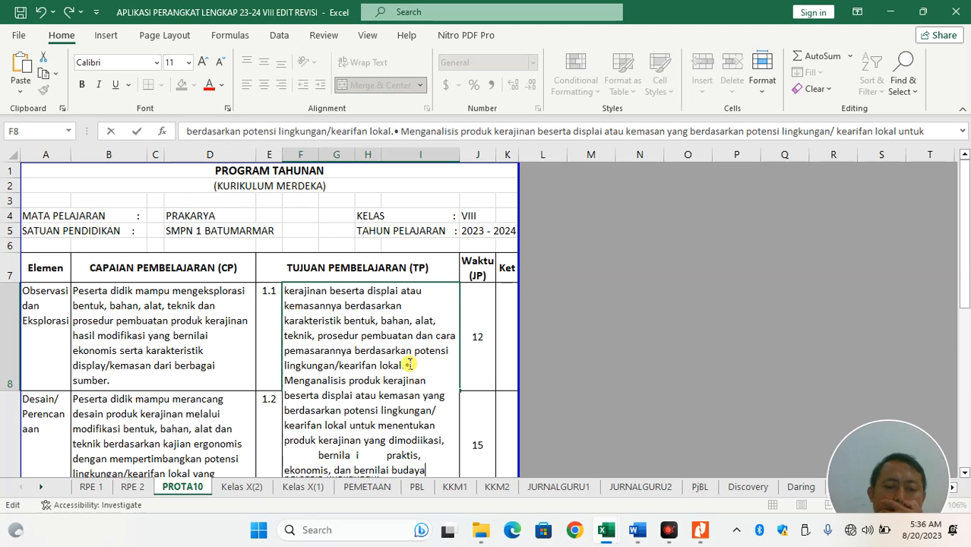
# Delete the extra spaces before "bernilai" in the pasted second objective in F8 and leave the cell
pyautogui.click(351, 411)
pyautogui.click(356, 454)
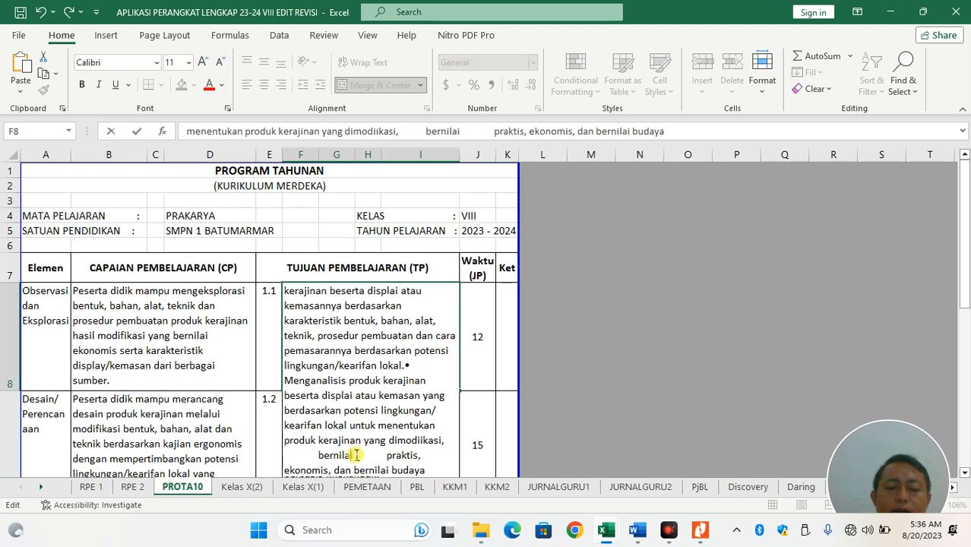
pyautogui.press('BackSpace')
pyautogui.press('BackSpace')
pyautogui.press('BackSpace')
pyautogui.press('BackSpace')
pyautogui.press('BackSpace')
pyautogui.press('BackSpace')
pyautogui.press('BackSpace')
pyautogui.press('BackSpace')
pyautogui.press('BackSpace')
pyautogui.press('BackSpace')
pyautogui.press('BackSpace')
pyautogui.press('BackSpace')
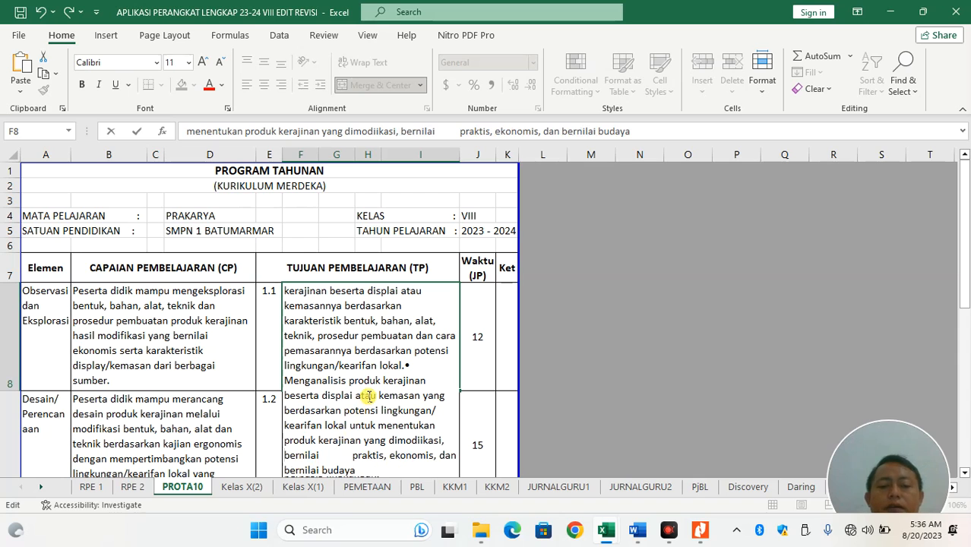
pyautogui.hotkey('ctrl', 'a')
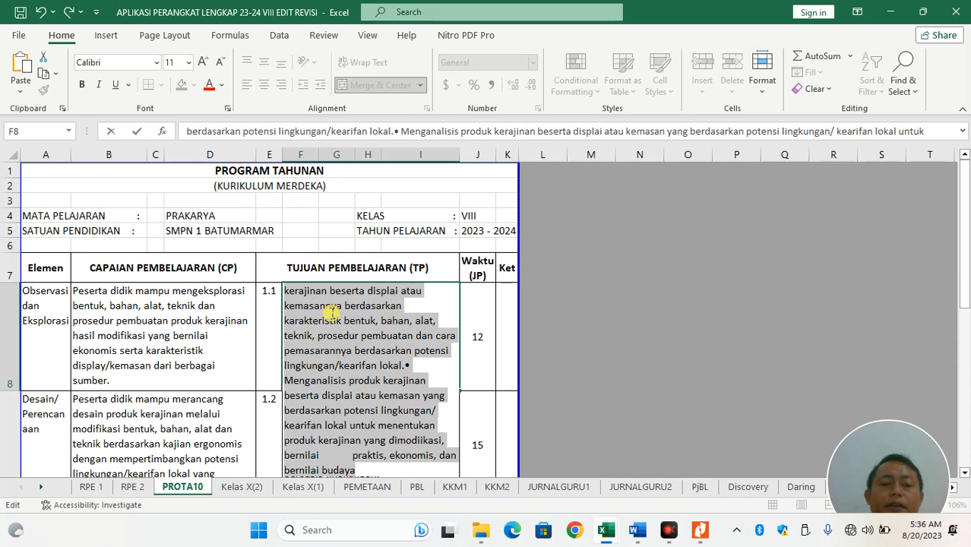
pyautogui.click(277, 352)
pyautogui.click(223, 333)
pyautogui.click(413, 355)
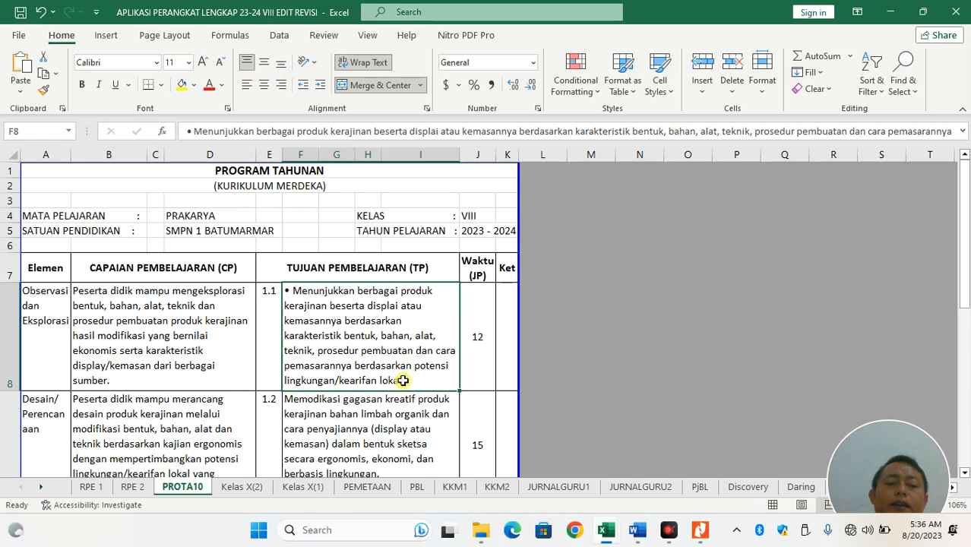
# Try to start a new line at the second bullet in cell F8
pyautogui.doubleClick(402, 380)
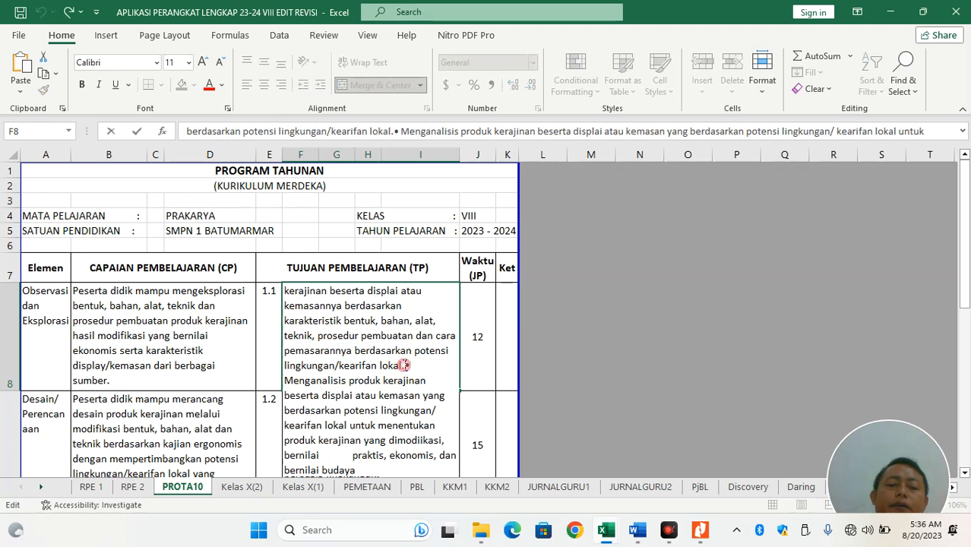
pyautogui.press('Return')
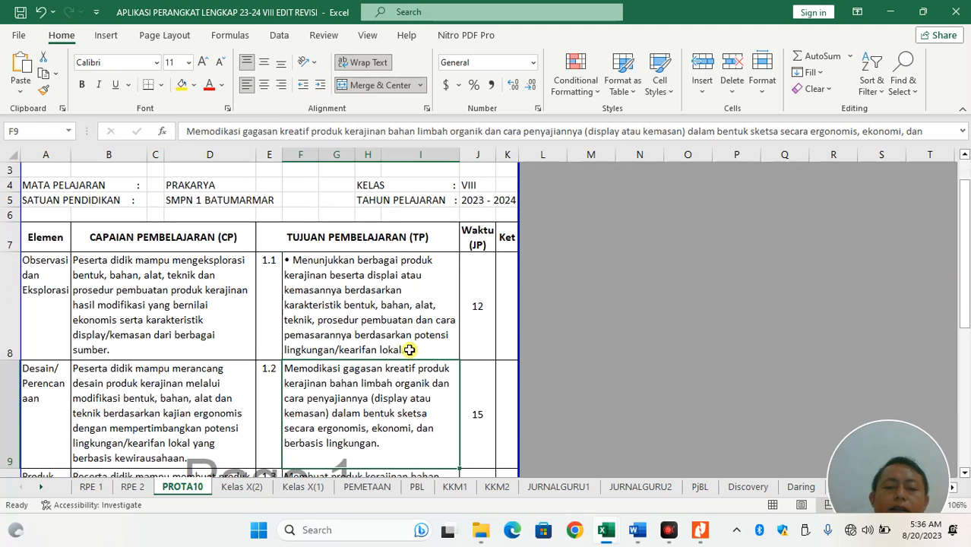
pyautogui.doubleClick(408, 349)
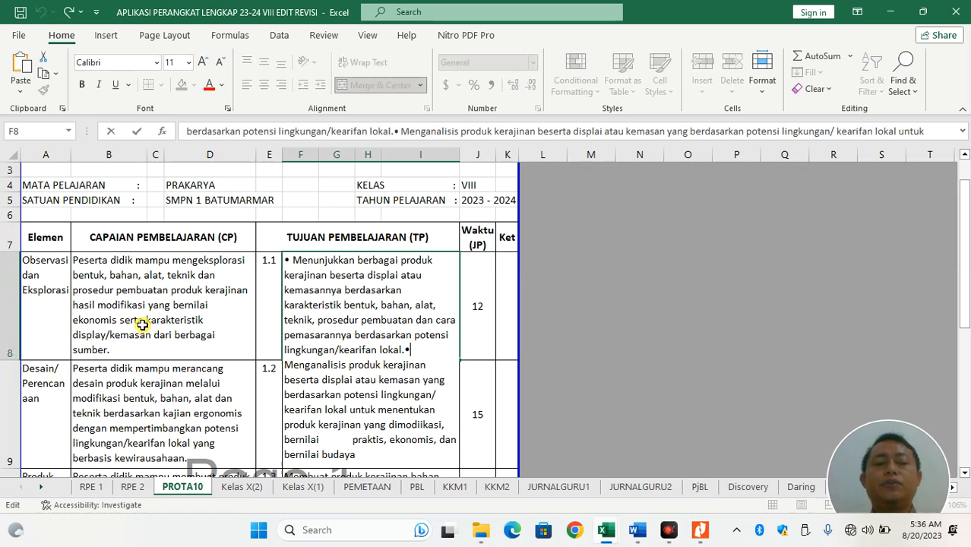
# Increase the height of row 8 so that both learning objectives fit in the cell
pyautogui.click(11, 354)
pyautogui.moveTo(10, 357); pyautogui.dragTo(6, 472)
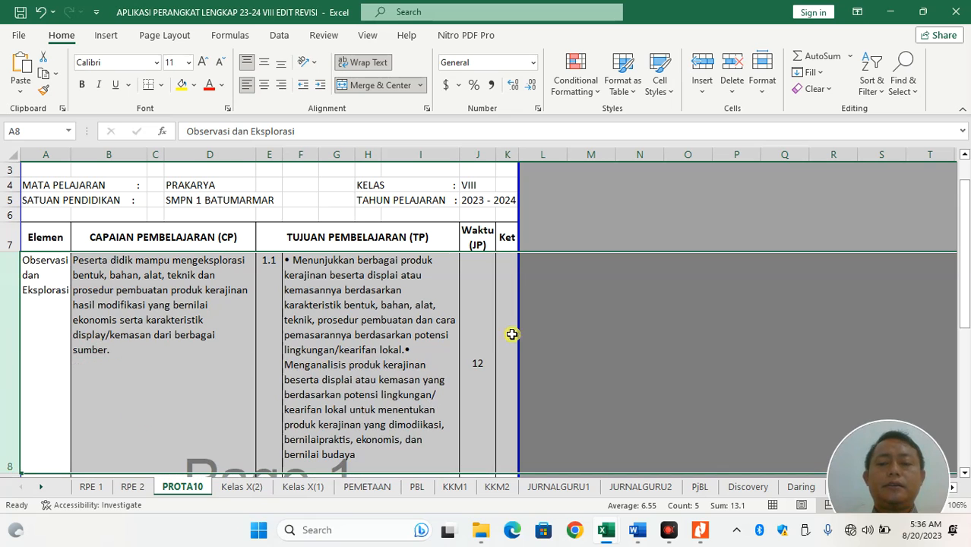
# Turn text wrapping off and back on for the learning objectives in cell F8
pyautogui.click(405, 390)
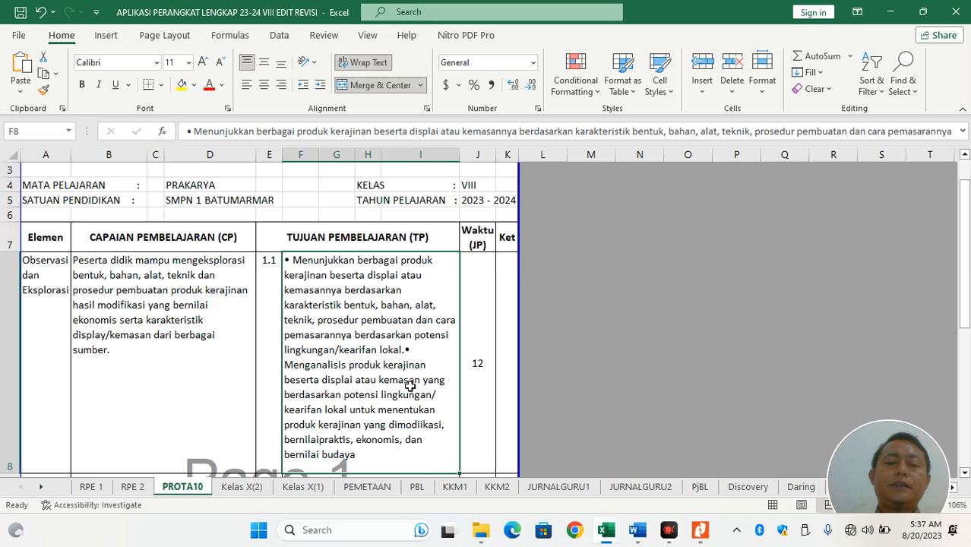
pyautogui.click(358, 62)
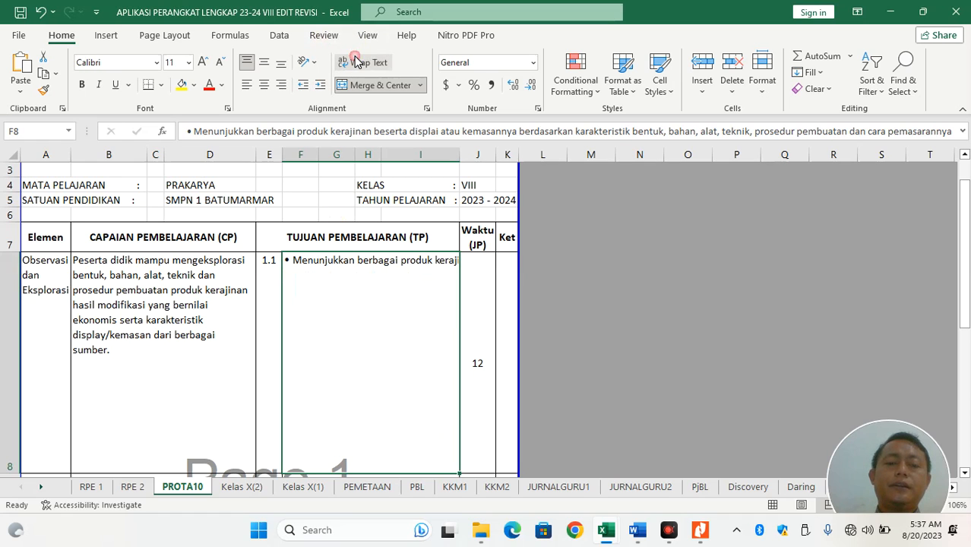
pyautogui.click(358, 61)
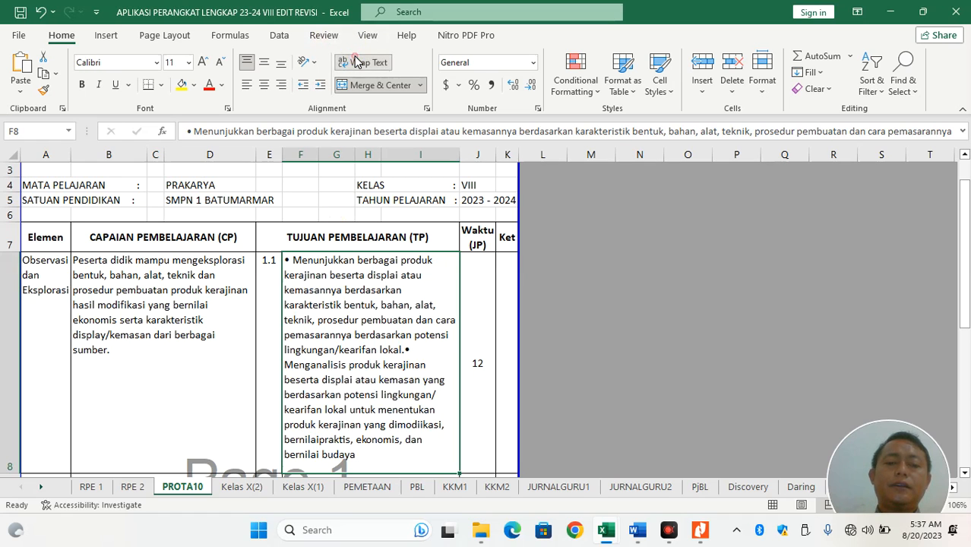
pyautogui.doubleClick(407, 348)
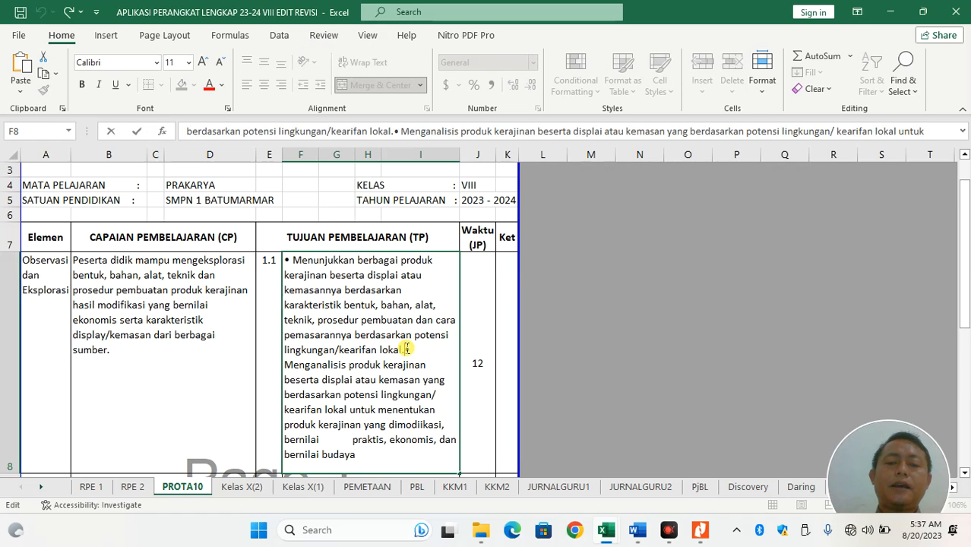
pyautogui.click(306, 185)
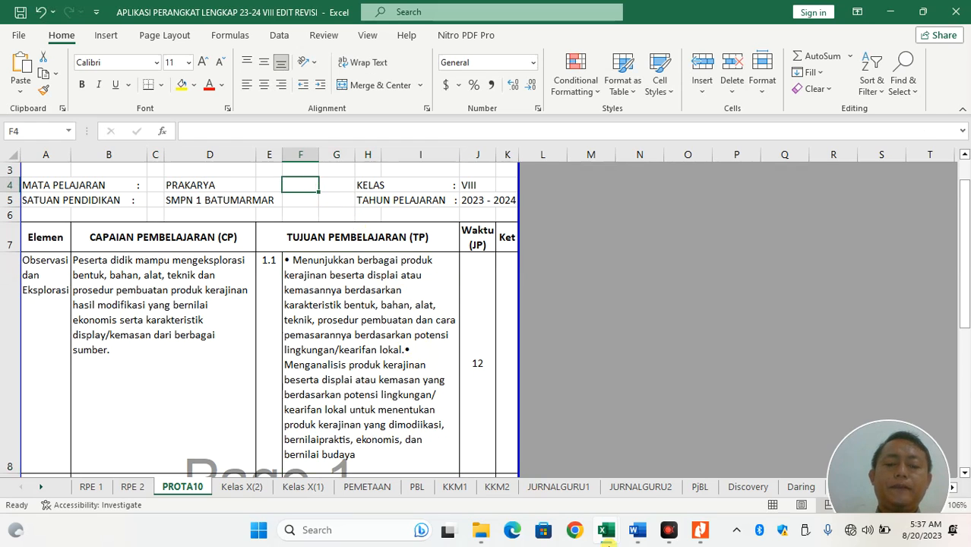
pyautogui.moveTo(607, 525)
pyautogui.moveTo(574, 456)
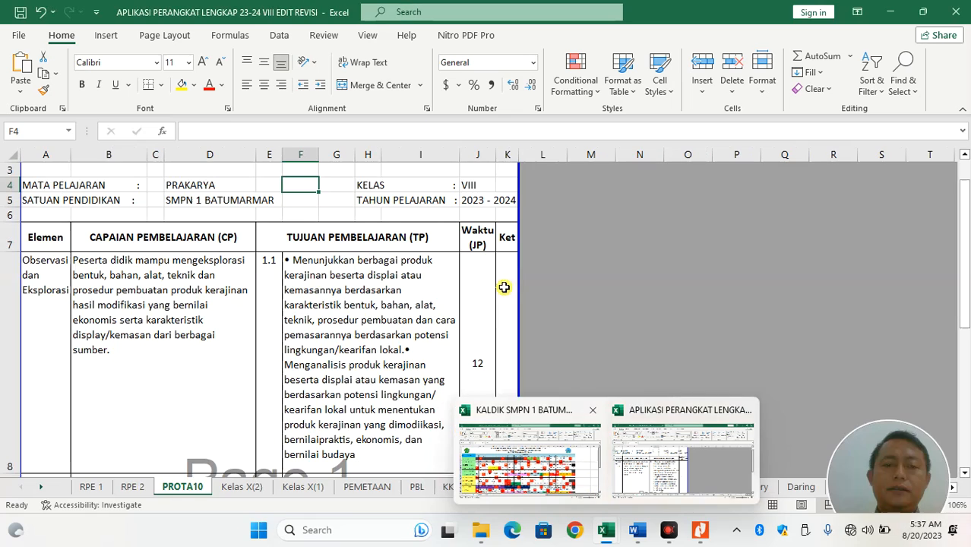
# Try again to move the "Menganalisis produk kerajinan" objective in F8 onto its own line, and return to the Tujuan Pembelajaran heading
pyautogui.click(389, 341)
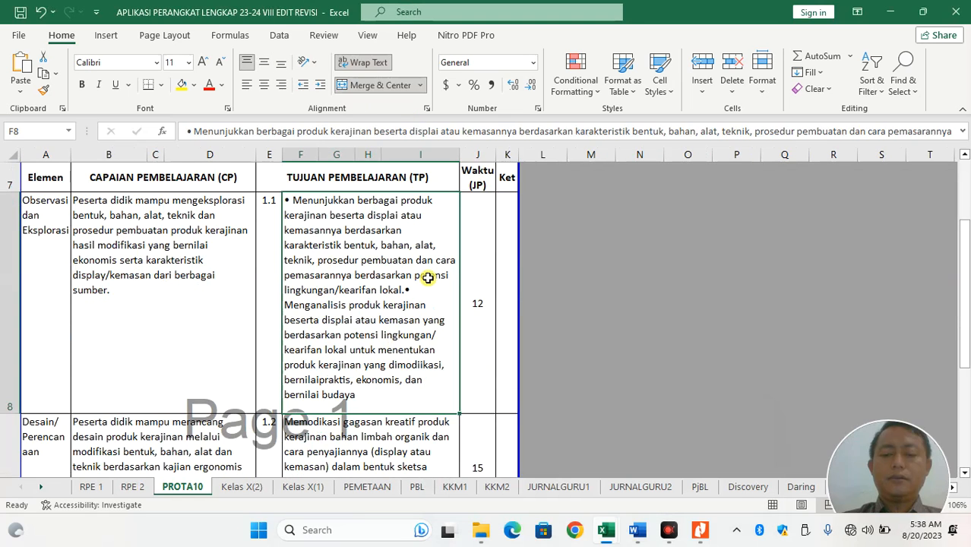
pyautogui.doubleClick(401, 310)
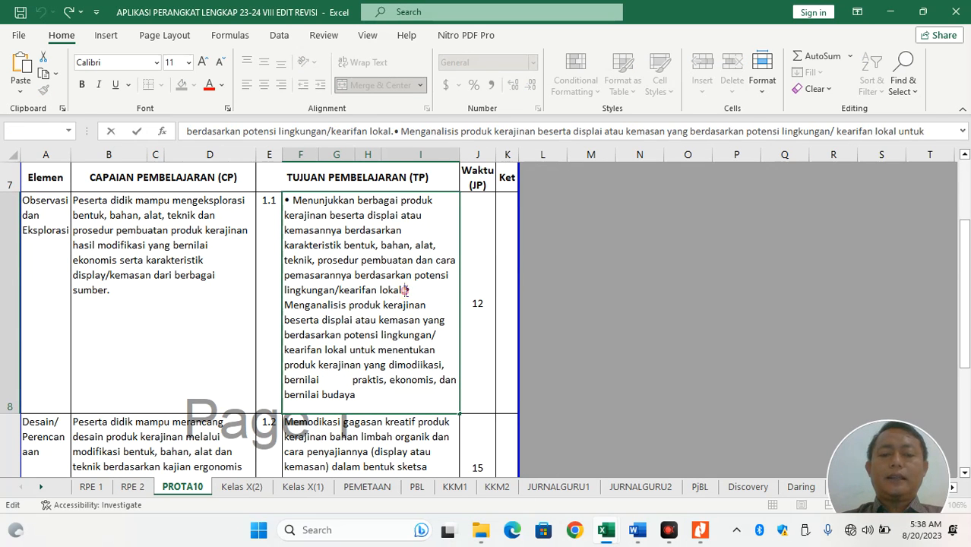
pyautogui.press('Return')
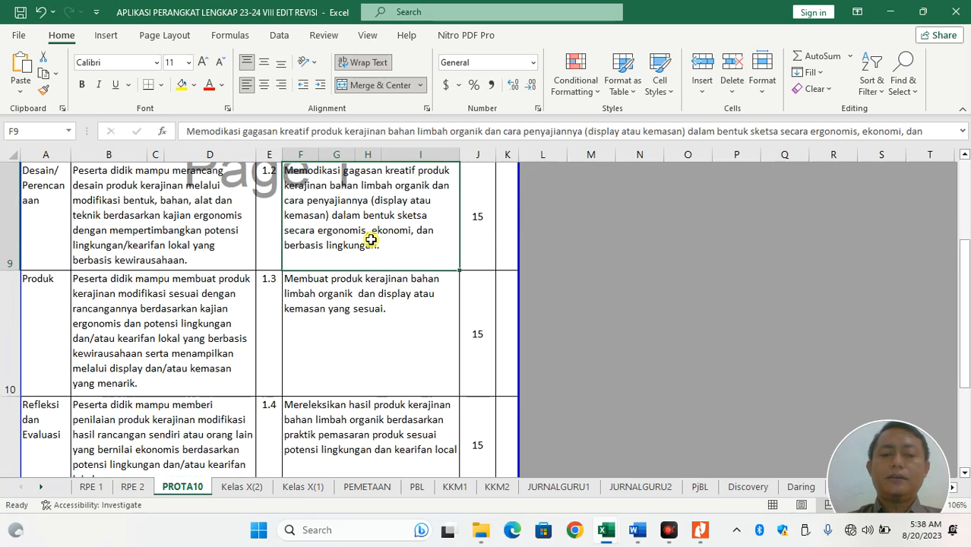
pyautogui.press('Up')
pyautogui.press('Up')
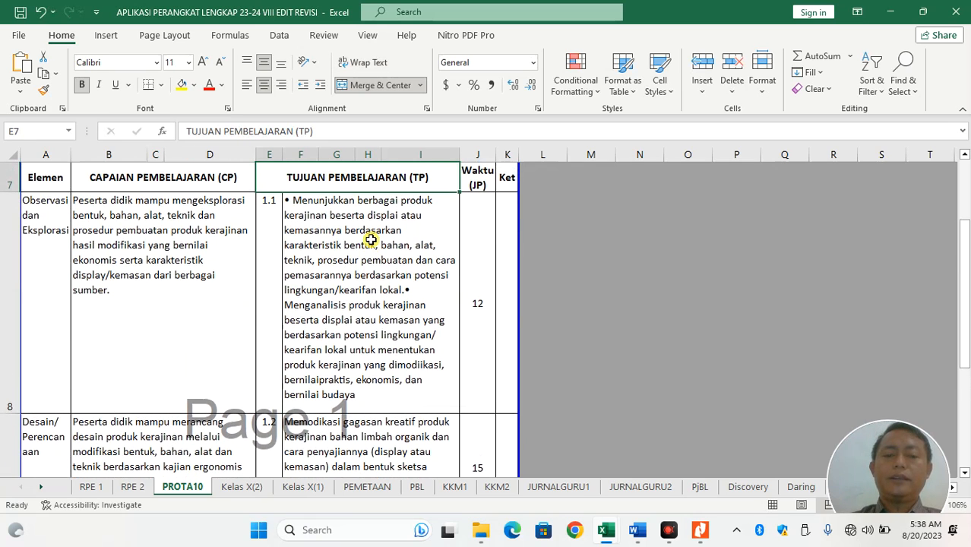
# In the PDF guide, add a line break before the "• Menganalisis produk kerajinan" objective and copy the whole objective
pyautogui.press('Down')
pyautogui.hotkey('alt', 'Tab')
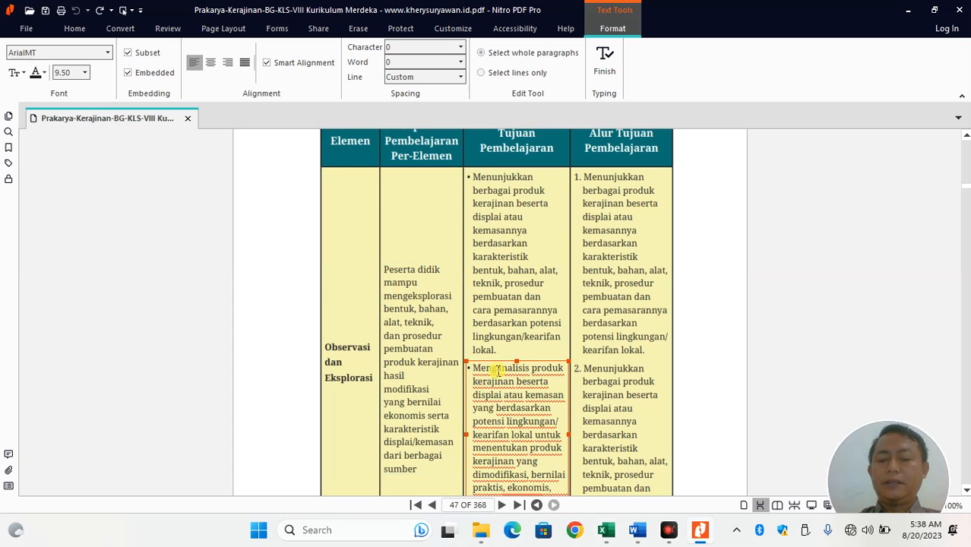
pyautogui.press('Return')
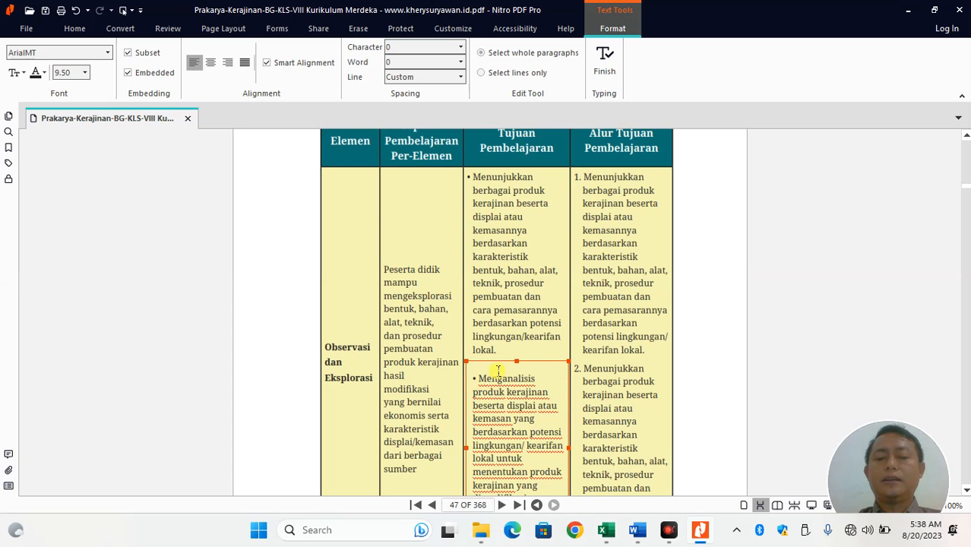
pyautogui.tripleClick(507, 410)
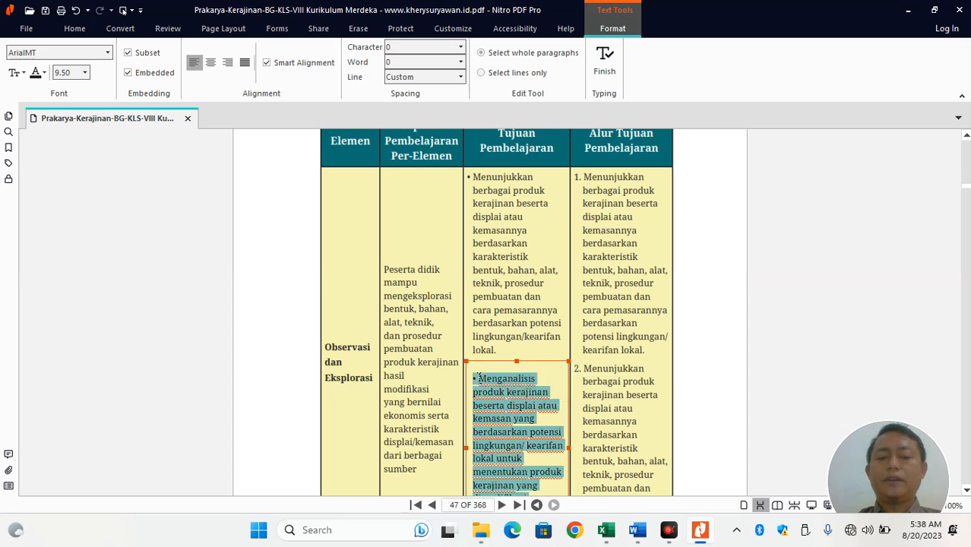
pyautogui.click(477, 378)
pyautogui.moveTo(474, 378); pyautogui.dragTo(483, 378)
pyautogui.tripleClick(478, 378)
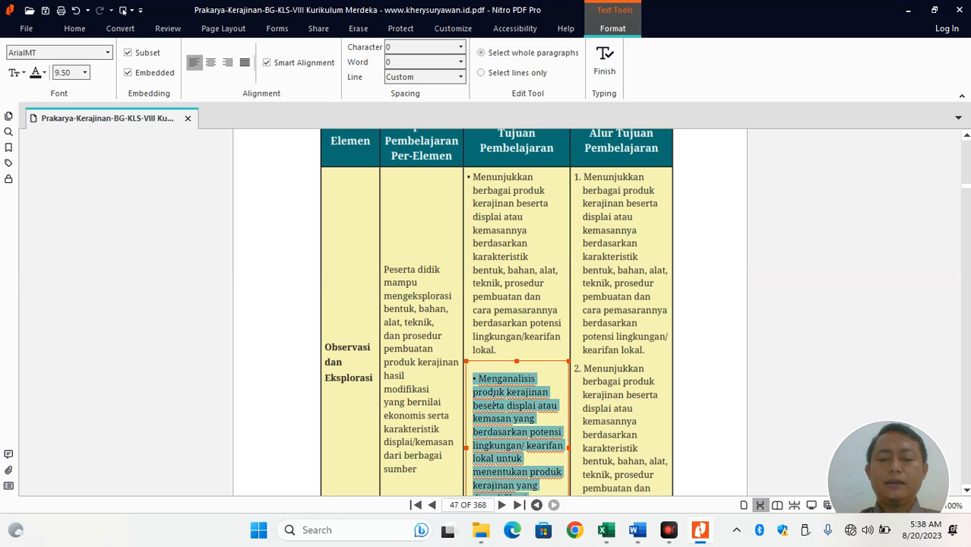
pyautogui.rightClick(492, 405)
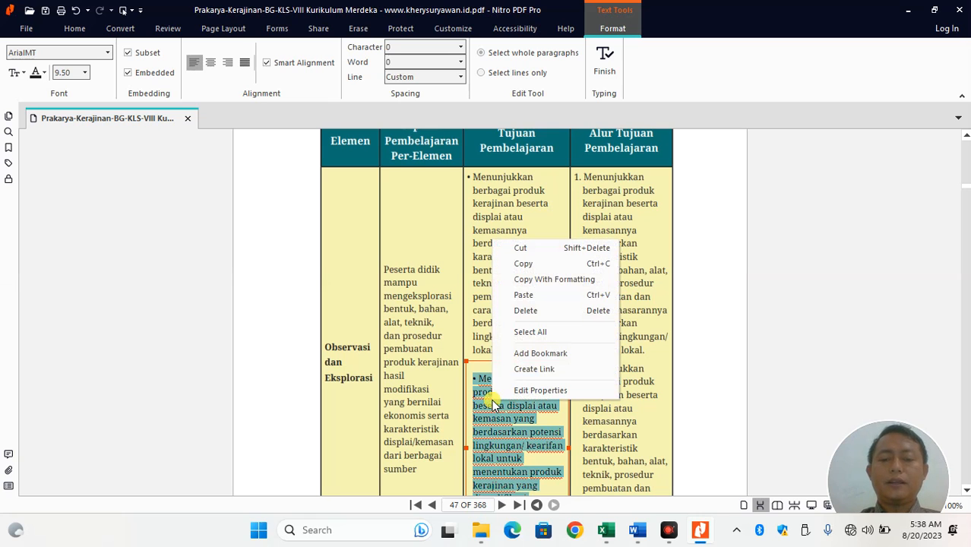
pyautogui.click(526, 262)
# Back in the Excel workbook, replace the second learning objective in cell F8 with the copied "Menganalisis produk kerajinan" text
pyautogui.hotkey('alt', 'Tab')
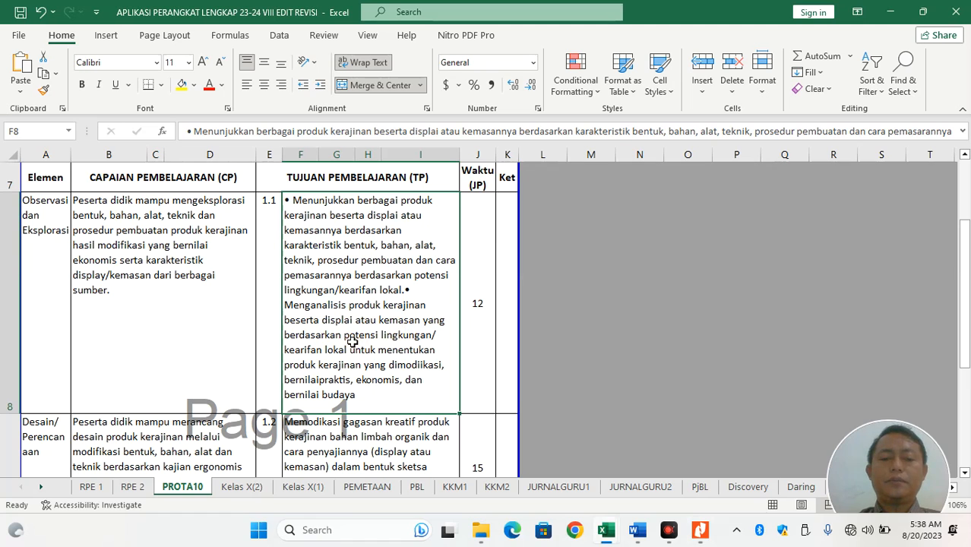
pyautogui.doubleClick(352, 343)
pyautogui.moveTo(407, 290); pyautogui.dragTo(425, 395)
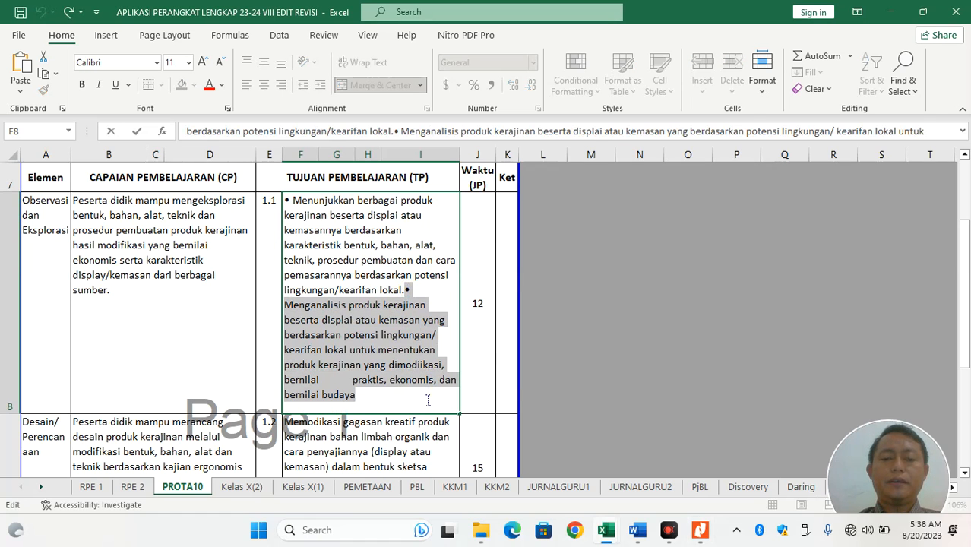
pyautogui.rightClick(382, 347)
pyautogui.click(420, 422)
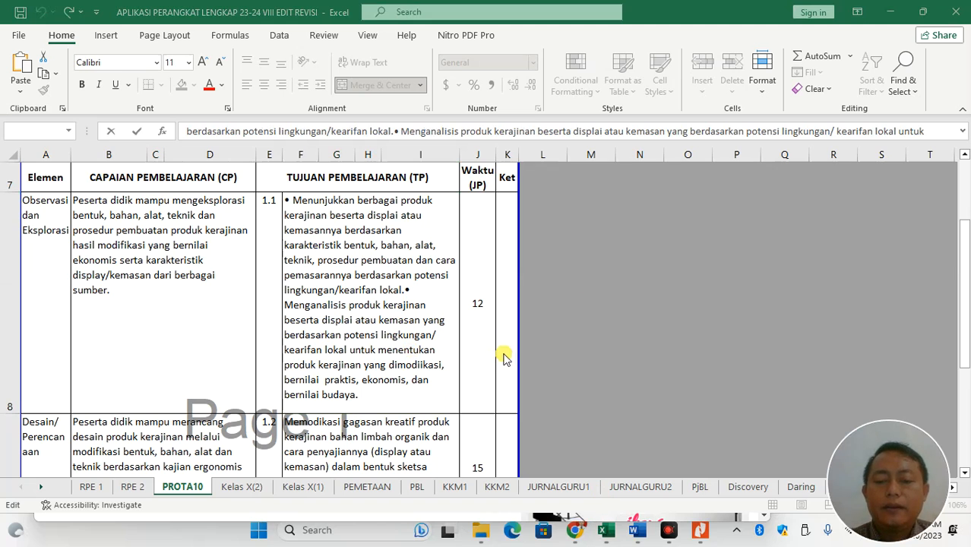
# Put the "• Menganalisis produk kerajinan" objective on its own line in cell F8, without a blank line between the bullets
pyautogui.click(406, 289)
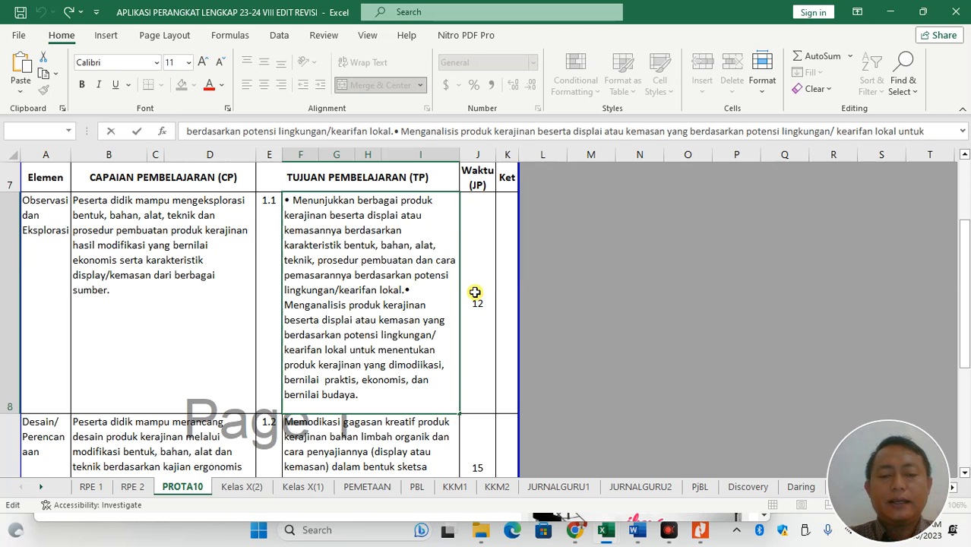
pyautogui.hotkey('alt', 'Return')
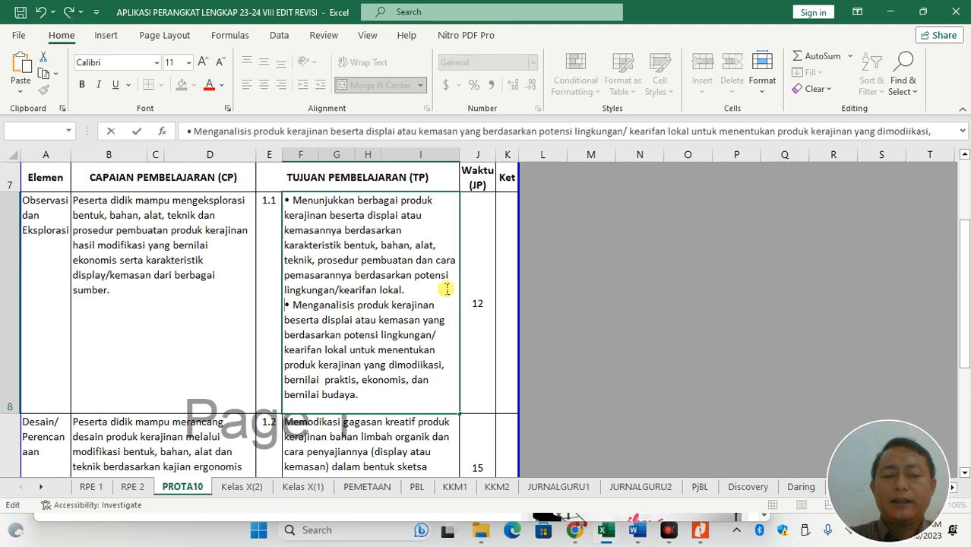
pyautogui.hotkey('alt', 'Return')
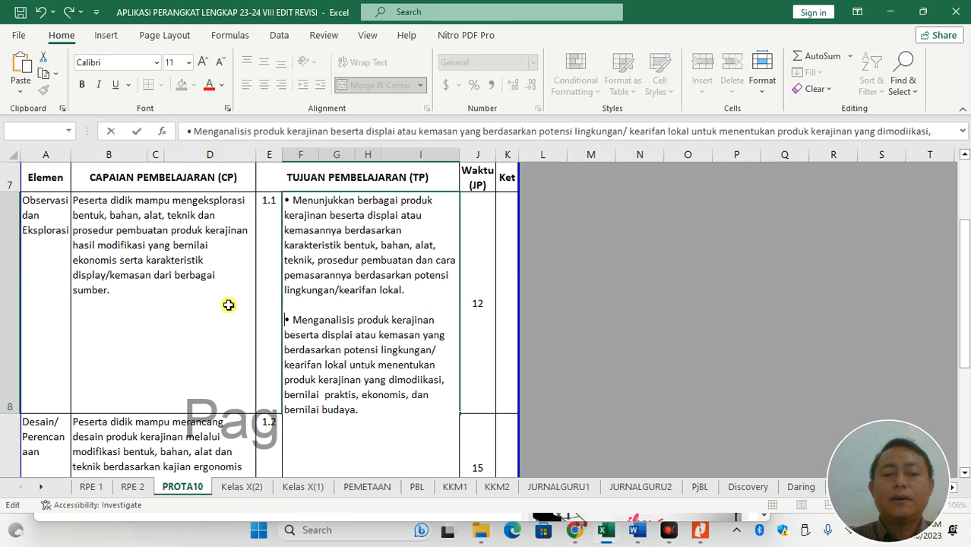
pyautogui.press('BackSpace')
pyautogui.press('BackSpace')
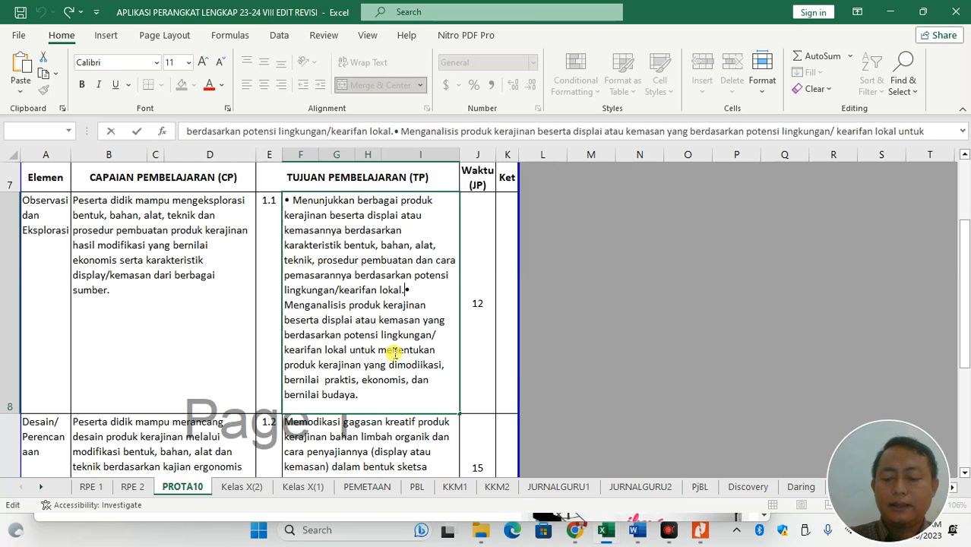
pyautogui.hotkey('alt', 'Return')
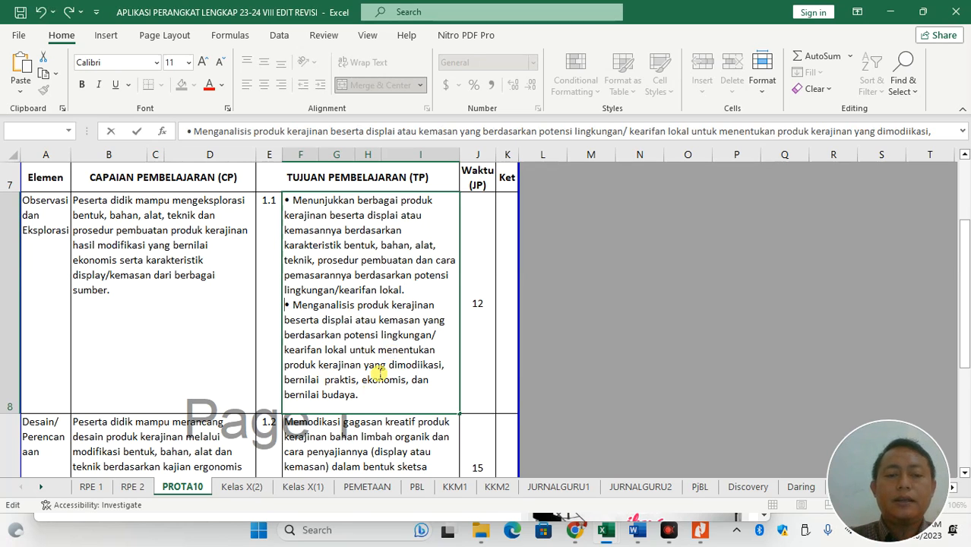
pyautogui.click(335, 218)
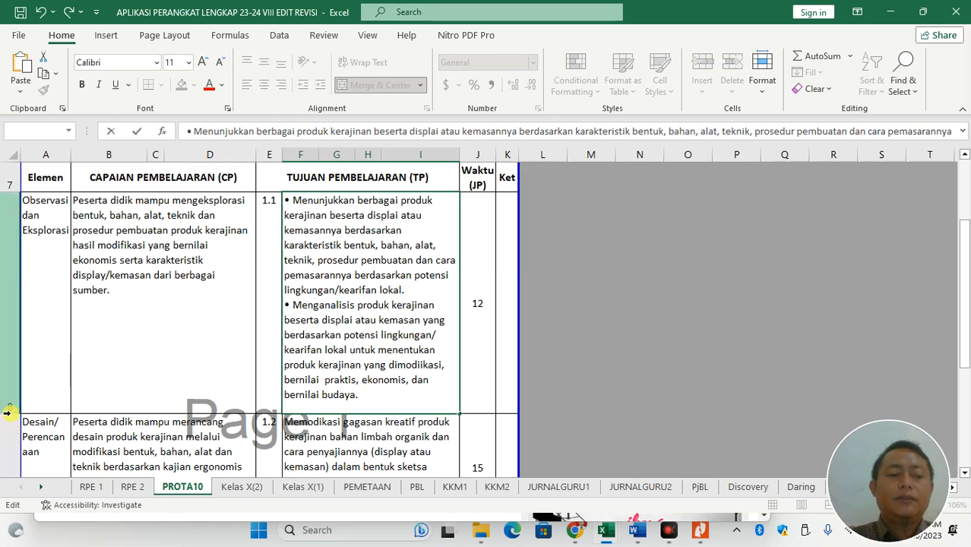
# Switch to the PDF guide and select the "Merancang produk kerajinan" objective of the Desain/Perencanaan element on page 48 for copying
pyautogui.moveTo(966, 234)
pyautogui.mouseDown()
pyautogui.moveTo(966, 263)
pyautogui.moveTo(966, 253)
pyautogui.mouseUp()
pyautogui.click(455, 236)
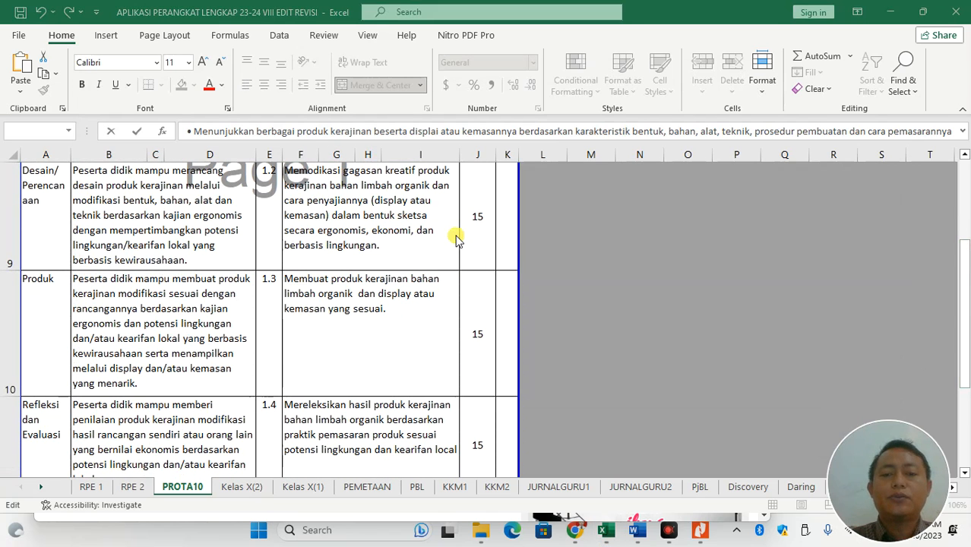
pyautogui.click(705, 542)
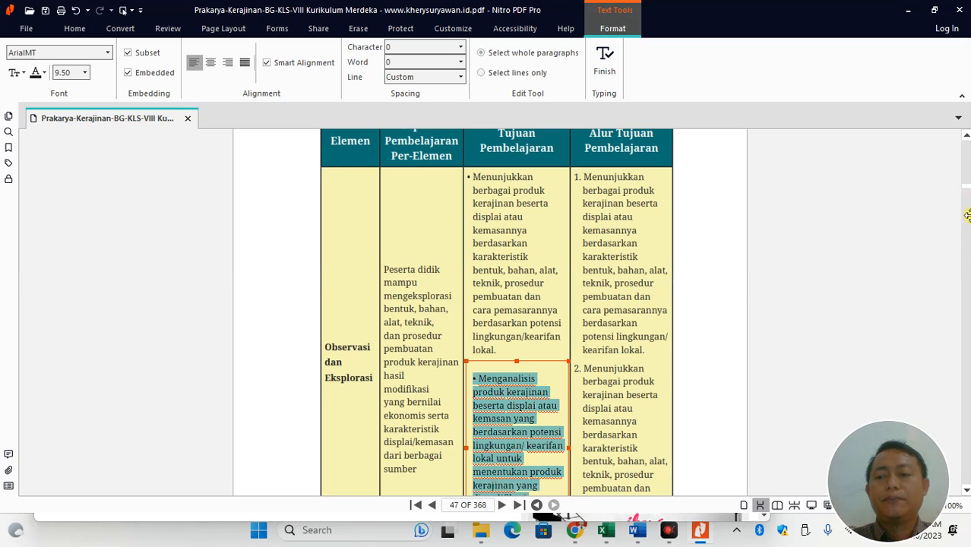
pyautogui.moveTo(966, 492); pyautogui.dragTo(966, 491)
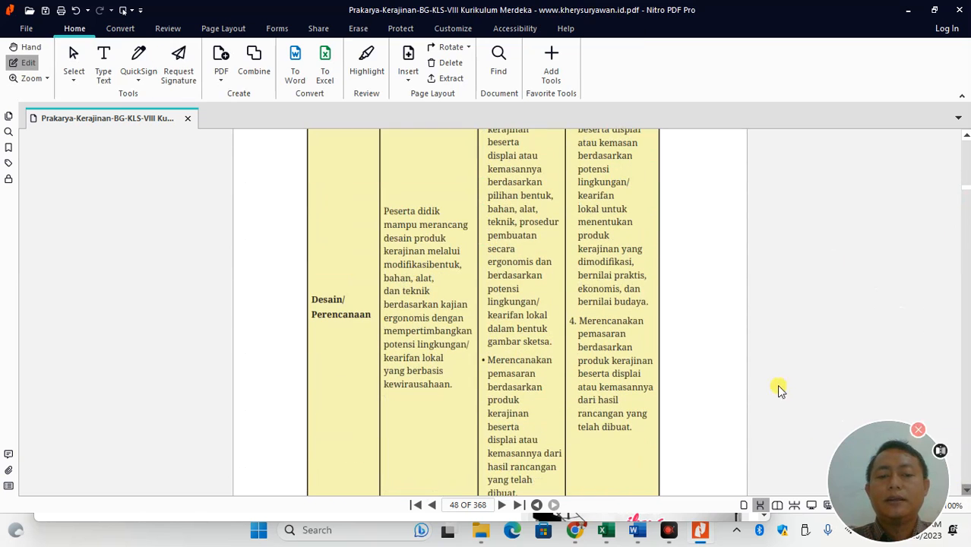
pyautogui.click(515, 240)
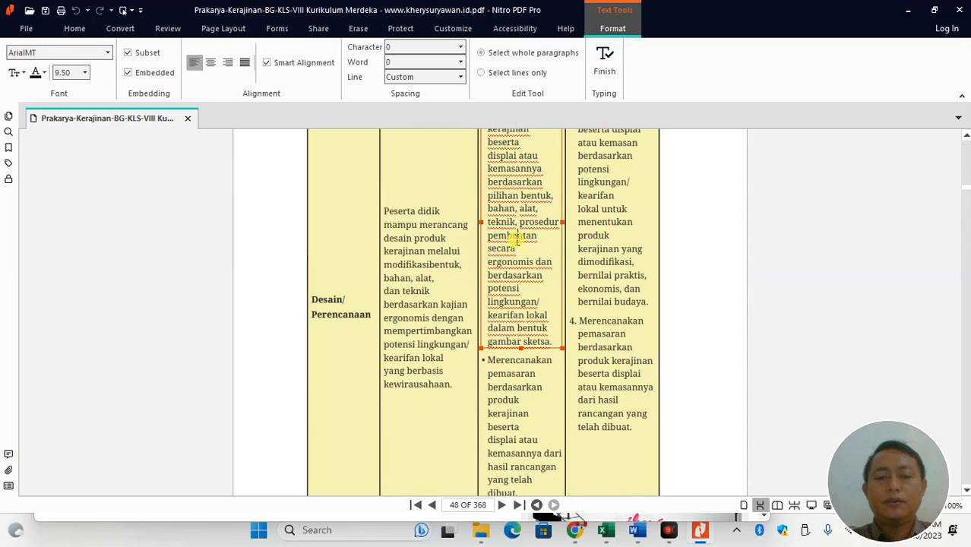
pyautogui.tripleClick(515, 241)
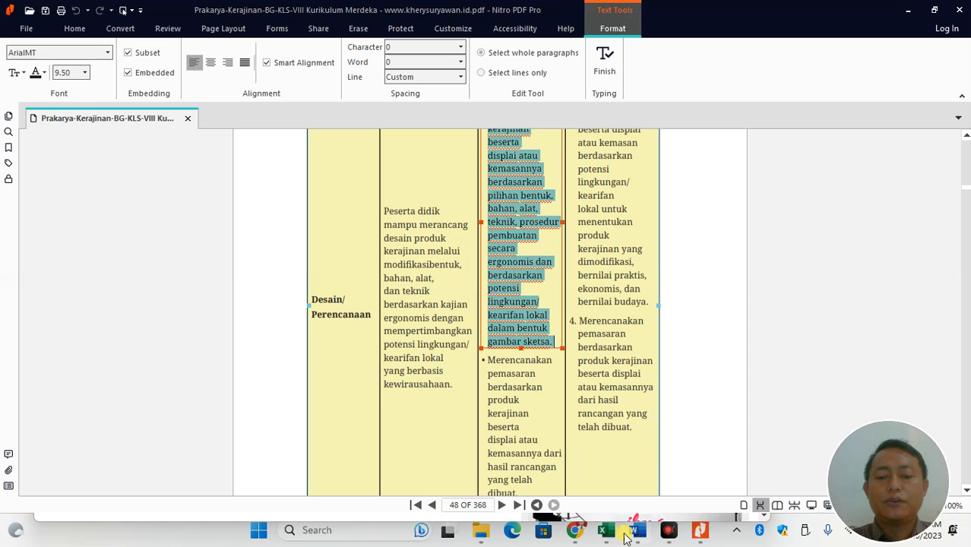
# In Excel, replace the objective in cell F10 with the "• Merancang produk kerajinan" objective and start a new line below it
pyautogui.moveTo(612, 537)
pyautogui.click(650, 461)
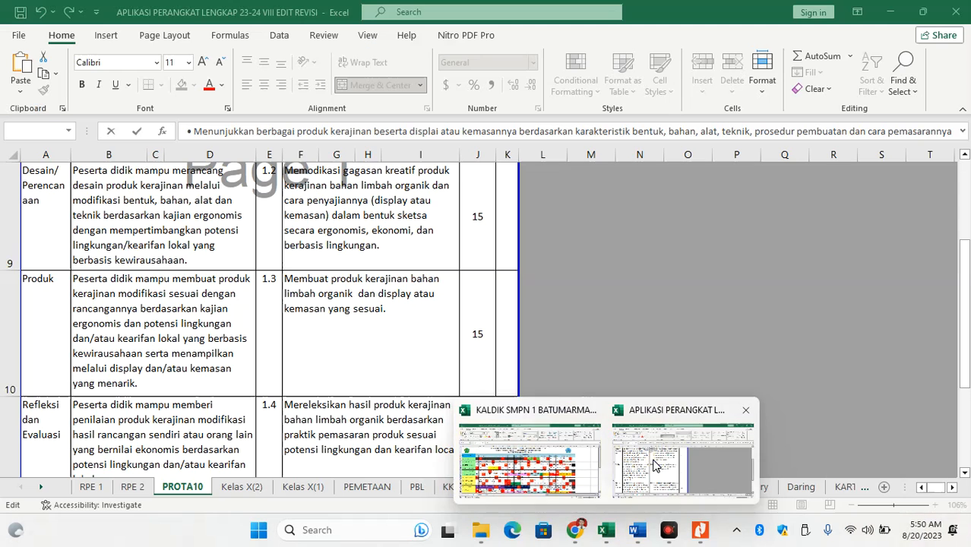
pyautogui.doubleClick(384, 335)
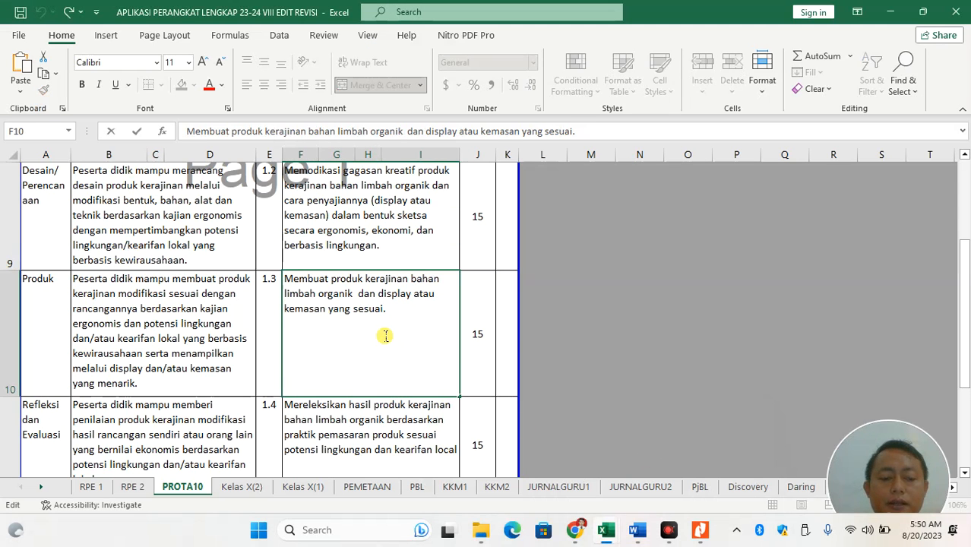
pyautogui.hotkey('ctrl', 'shift', 'Home')
pyautogui.write('• Merancang produk kerajinan beserta displai atau kemasannya berdasarkan pilihan bentuk, bahan, alat, teknik, prosedur pembuatan secara ergonomis dan berdasarkan potensi lingkungan/ kearifan lokal dalam bentuk gambar sketsa.')
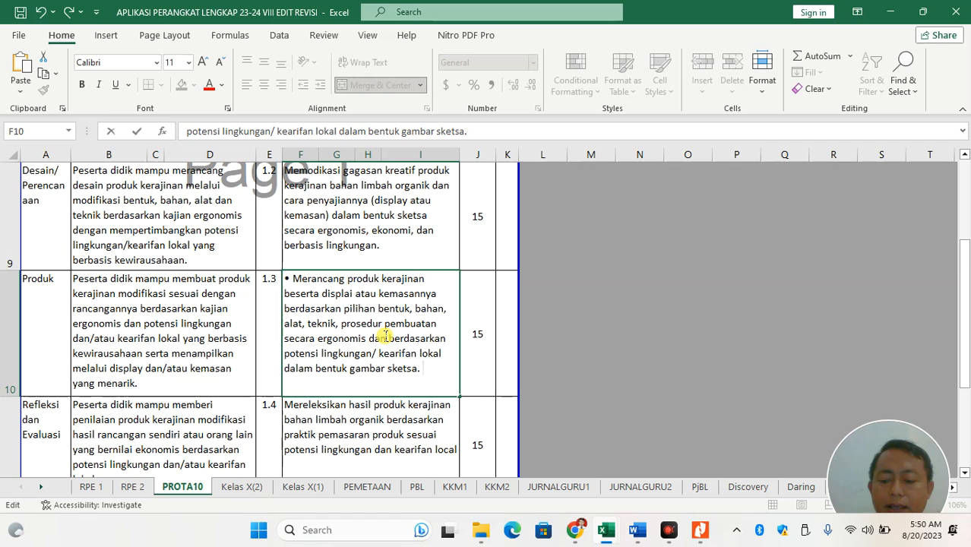
pyautogui.hotkey('alt', 'Return')
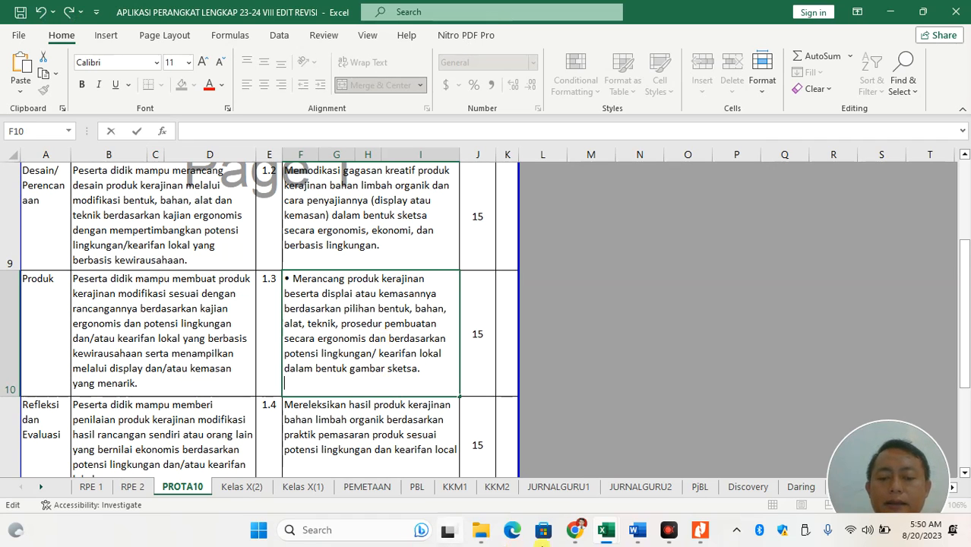
# Switch to the PDF guide and copy the "• Merencanakan pemasaran" objective of the Desain/Perencanaan element
pyautogui.moveTo(617, 536)
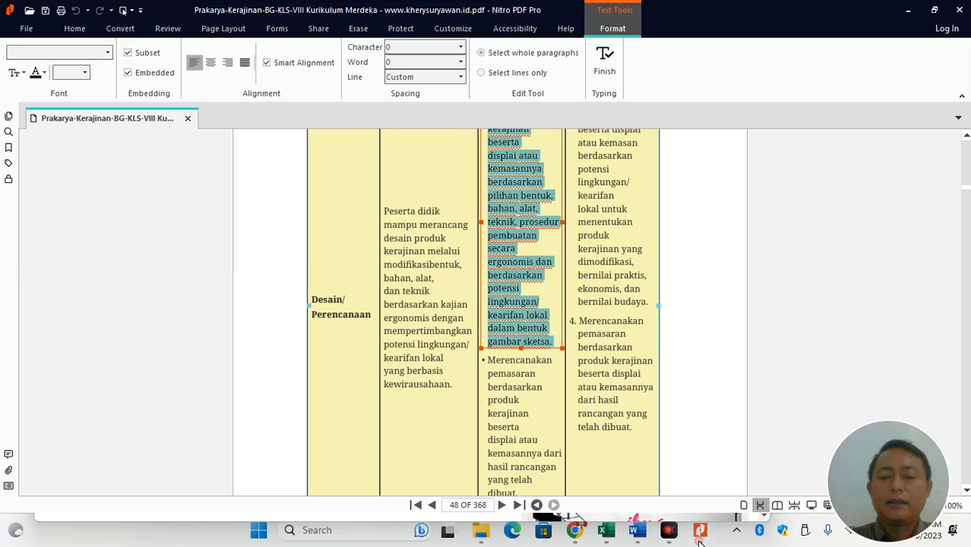
pyautogui.click(699, 531)
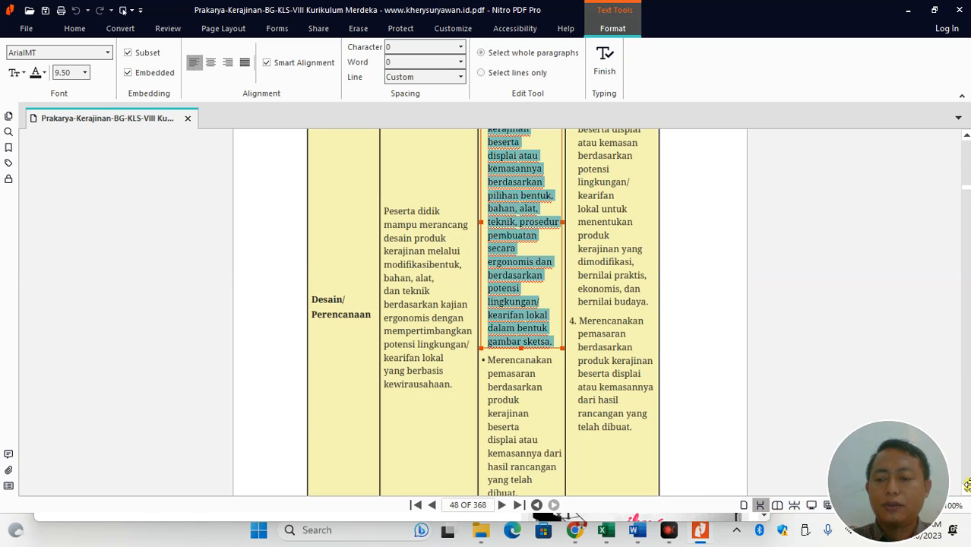
pyautogui.scroll(-3, 965, 494)
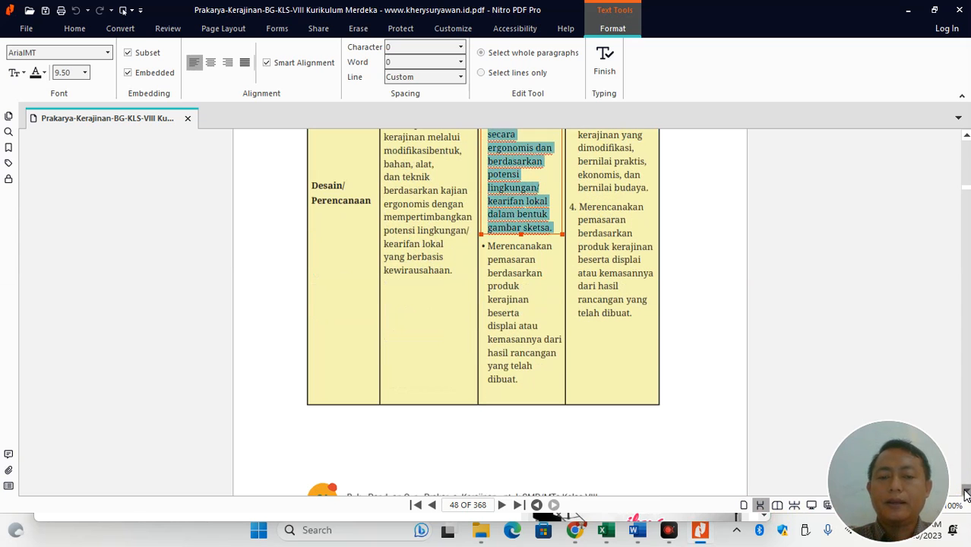
pyautogui.doubleClick(526, 296)
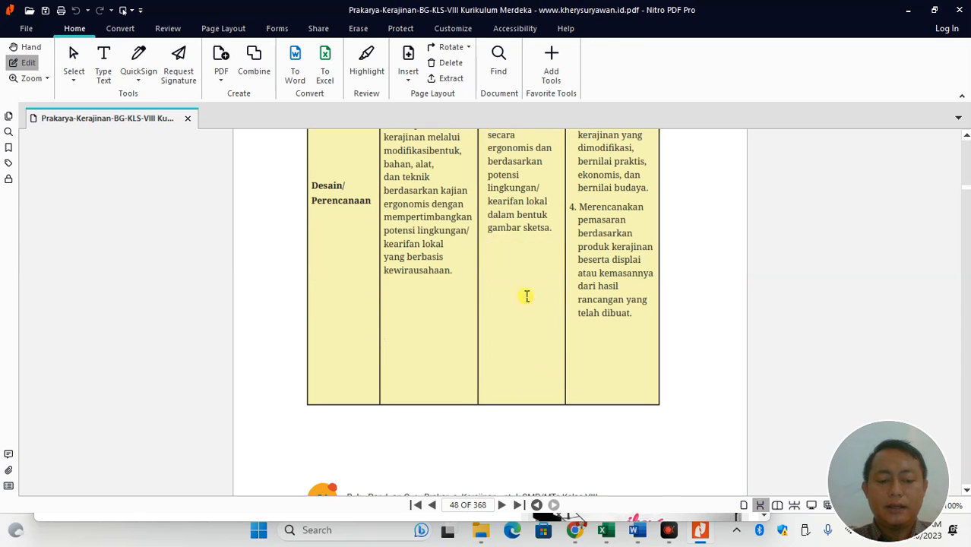
pyautogui.hotkey('ctrl', 'a')
pyautogui.hotkey('ctrl', 'c')
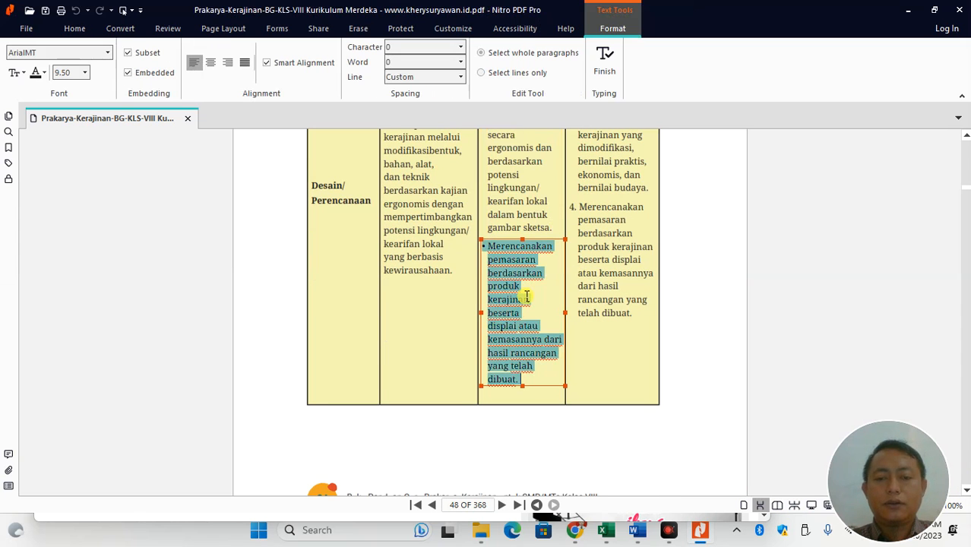
# Paste the "• Merencanakan pemasaran" objective as the second bullet in Excel cell F10 and increase row 10's height to fit both objectives
pyautogui.hotkey('alt', 'Tab')
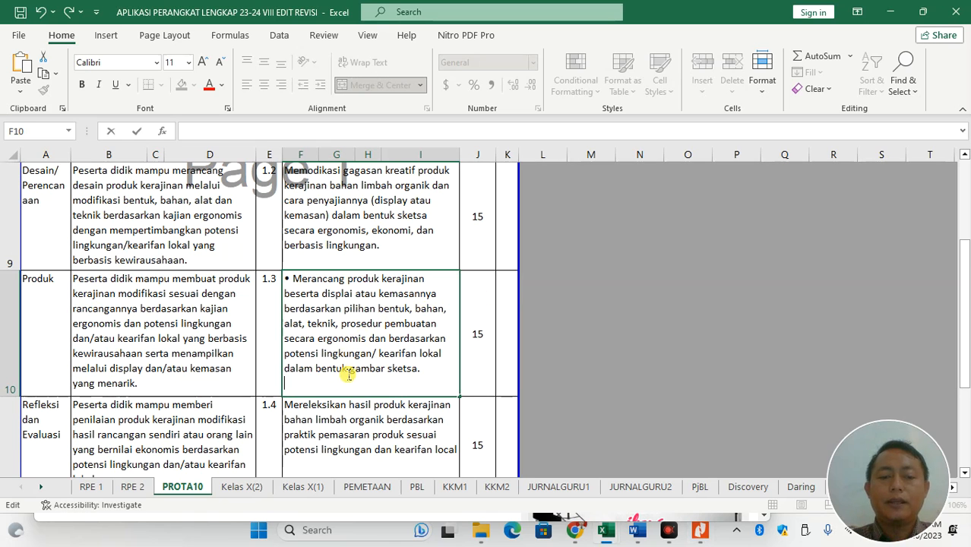
pyautogui.hotkey('ctrl', 'v')
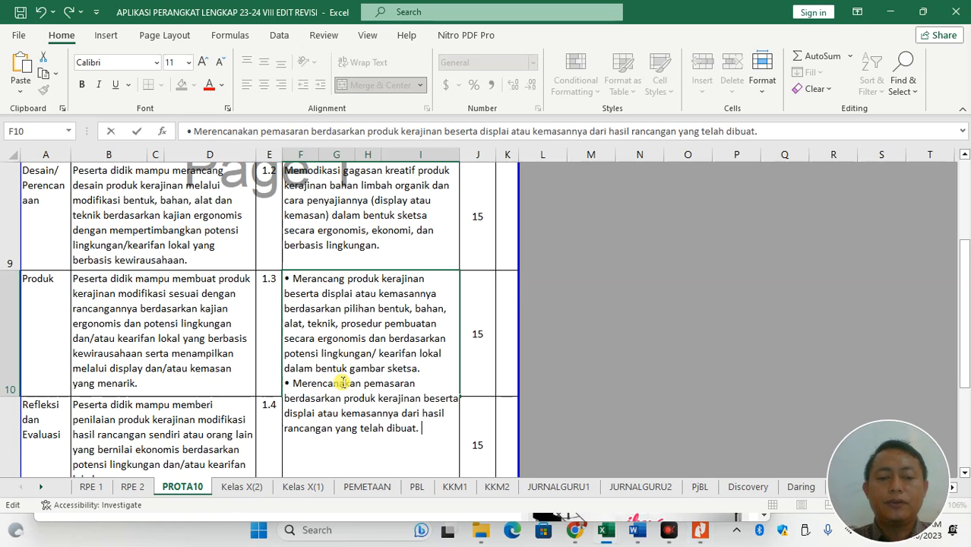
pyautogui.click(13, 398)
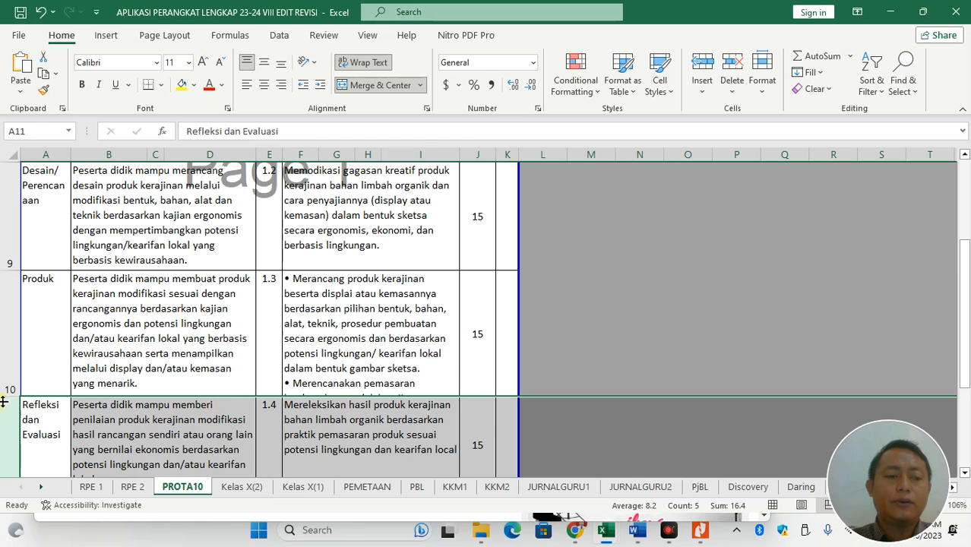
pyautogui.moveTo(3, 397); pyautogui.dragTo(4, 440)
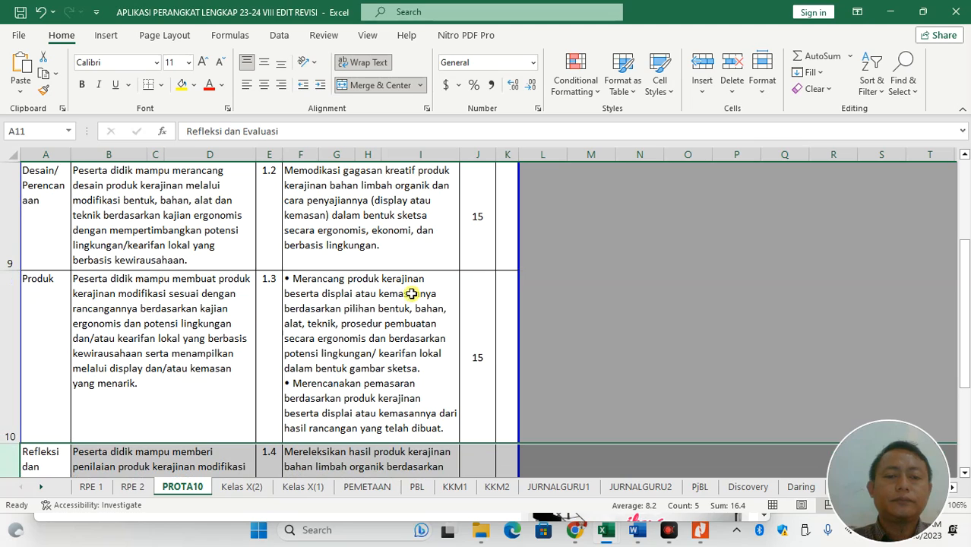
# Move both learning objectives from cell F10 to F9 in the Desain/Perencanaan row, replacing the text there
pyautogui.moveTo(963, 252)
pyautogui.mouseDown()
pyautogui.moveTo(963, 237)
pyautogui.moveTo(963, 249)
pyautogui.mouseUp()
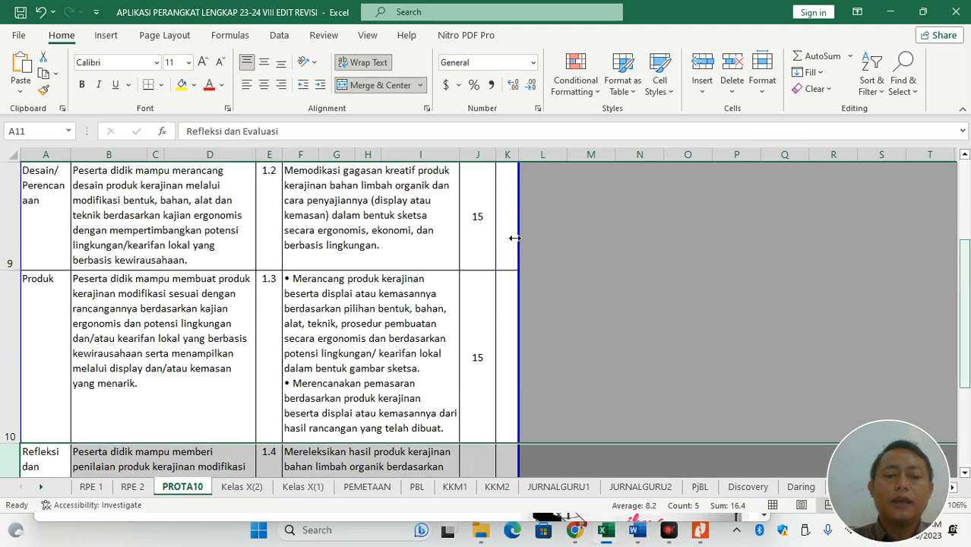
pyautogui.click(347, 325)
pyautogui.doubleClick(347, 325)
pyautogui.hotkey('ctrl', 'a')
pyautogui.hotkey('ctrl', 'c')
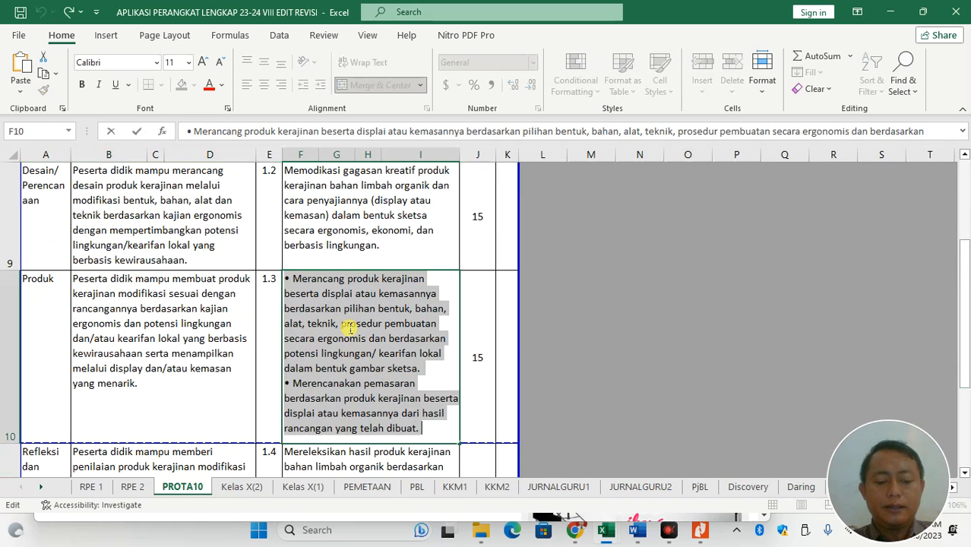
pyautogui.press('Delete')
pyautogui.click(338, 179)
pyautogui.doubleClick(335, 184)
pyautogui.hotkey('ctrl', 'a')
pyautogui.hotkey('ctrl', 'v')
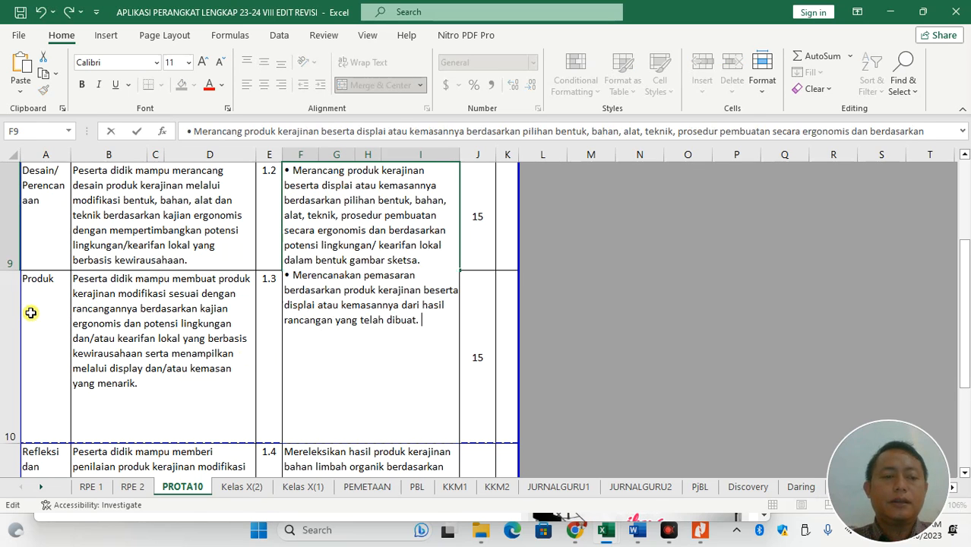
# Increase row 9's height so both learning objectives fit in the Desain/Perencanaan row
pyautogui.click(9, 272)
pyautogui.moveTo(9, 270); pyautogui.dragTo(4, 330)
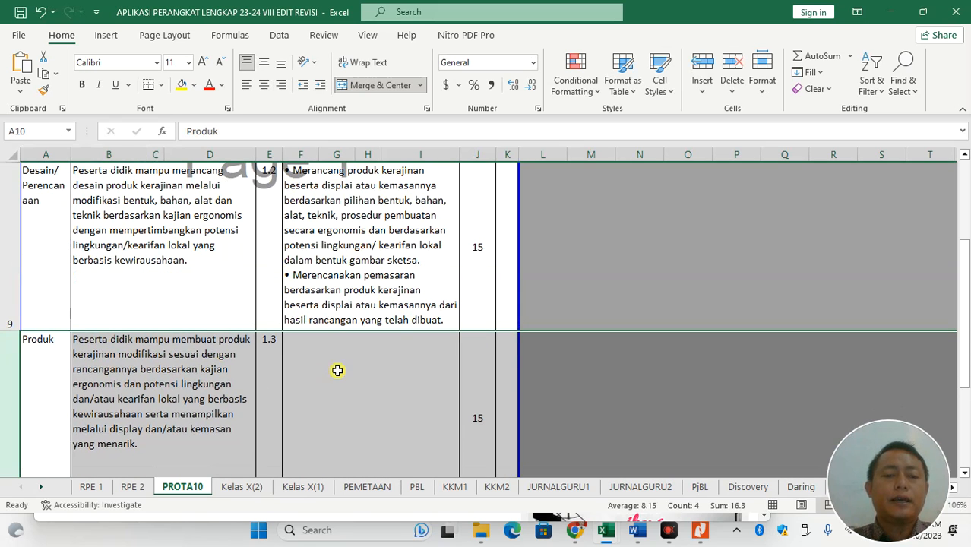
pyautogui.scroll(-1, 338, 370)
# Switch to the PDF guide and copy the "• Membuat produk kerajinan" objective of the Produksi element on page 49
pyautogui.hotkey('alt', 'Tab')
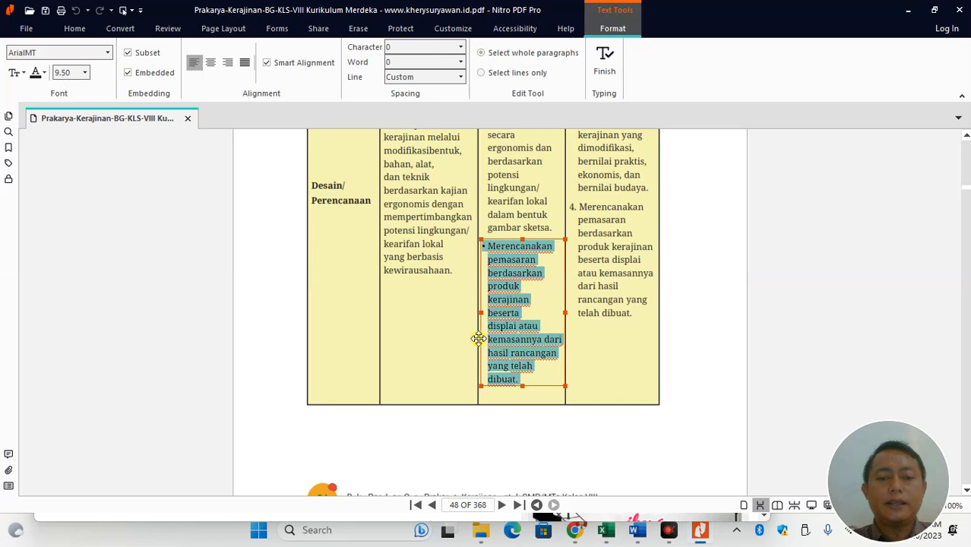
pyautogui.click(965, 492)
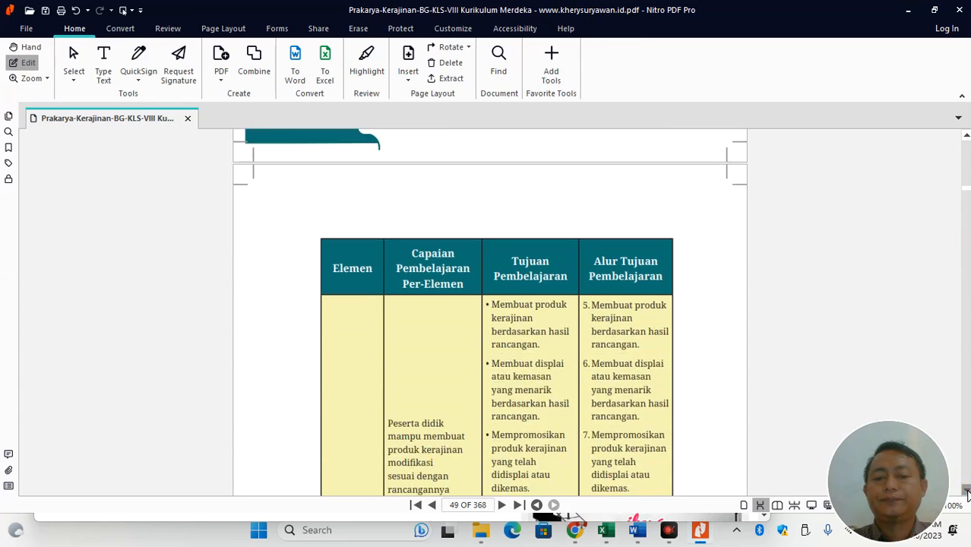
pyautogui.click(967, 493)
pyautogui.click(966, 493)
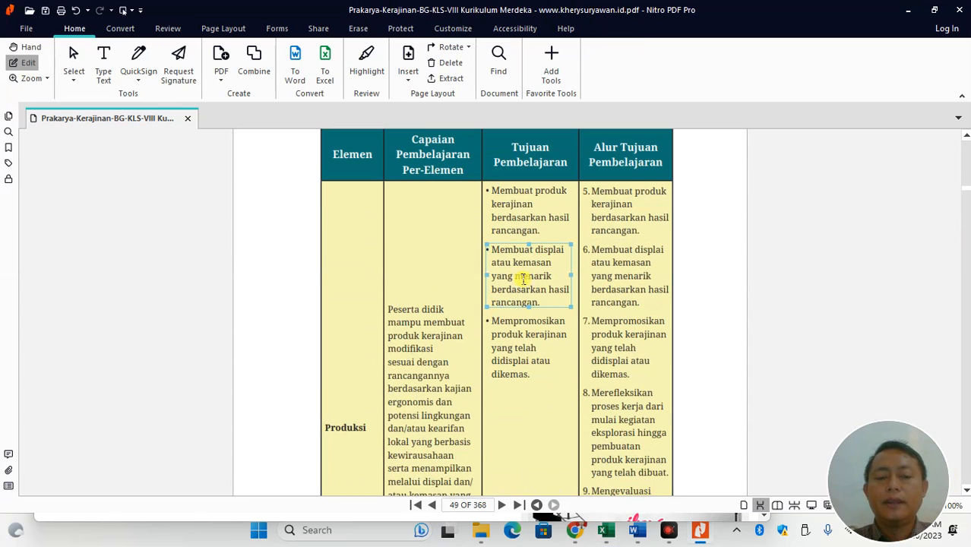
pyautogui.hotkey('alt', 'Tab')
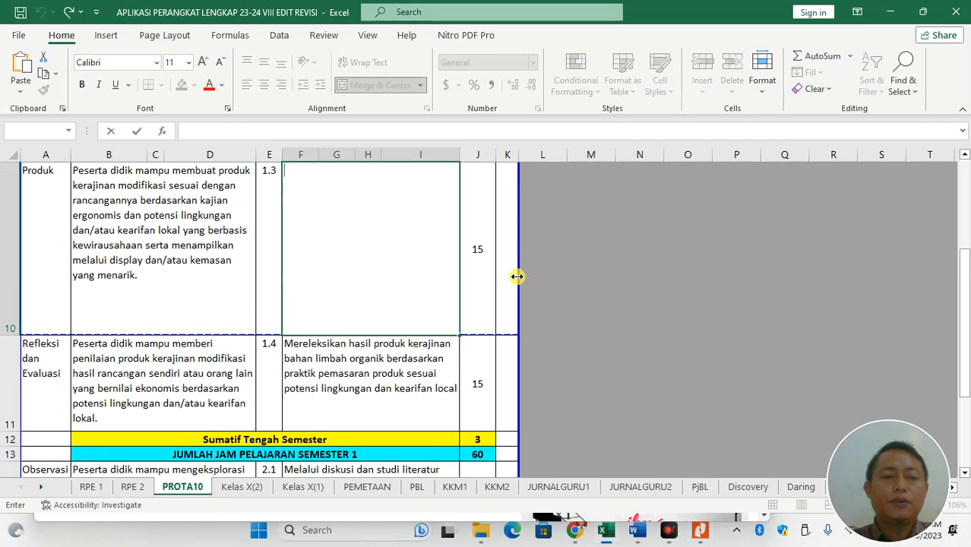
pyautogui.hotkey('alt', 'Tab')
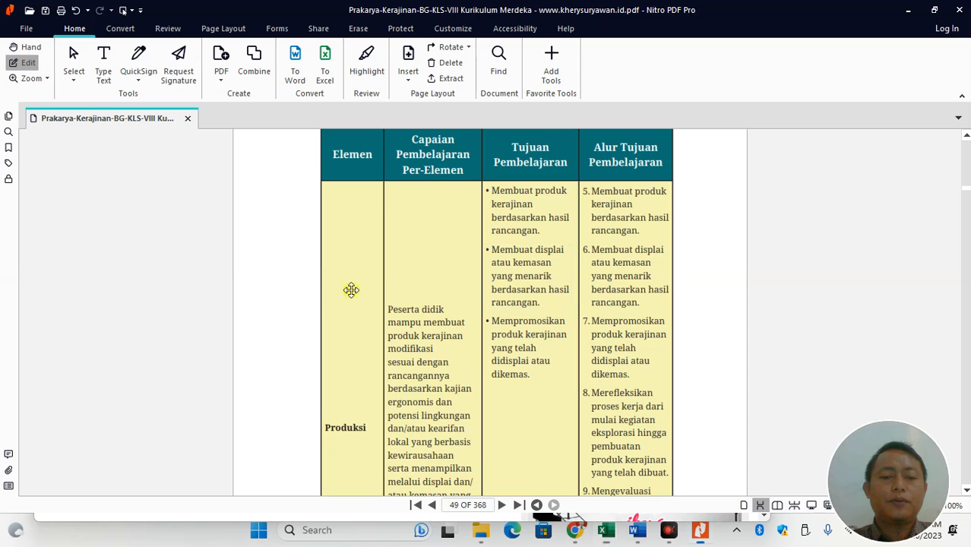
pyautogui.click(499, 226)
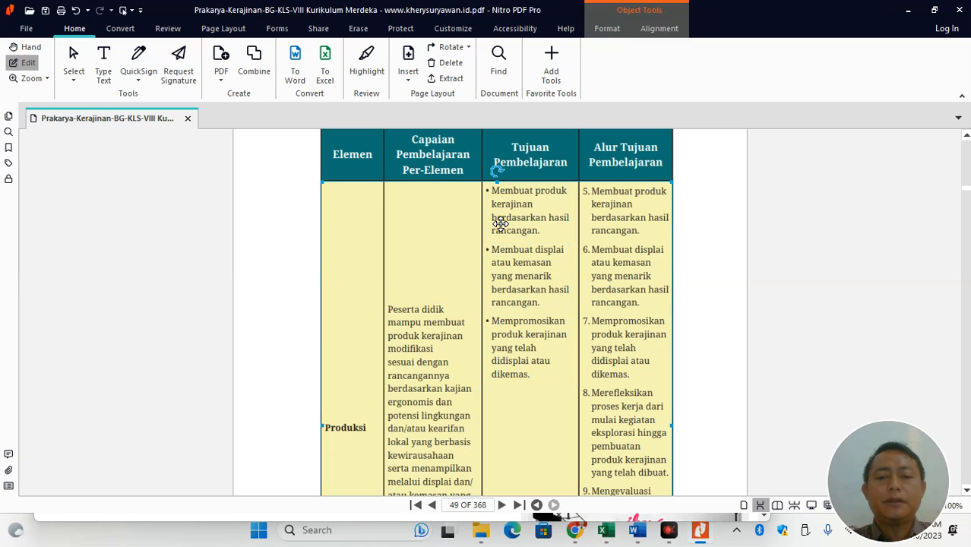
pyautogui.click(530, 211)
pyautogui.click(515, 206)
pyautogui.tripleClick(515, 207)
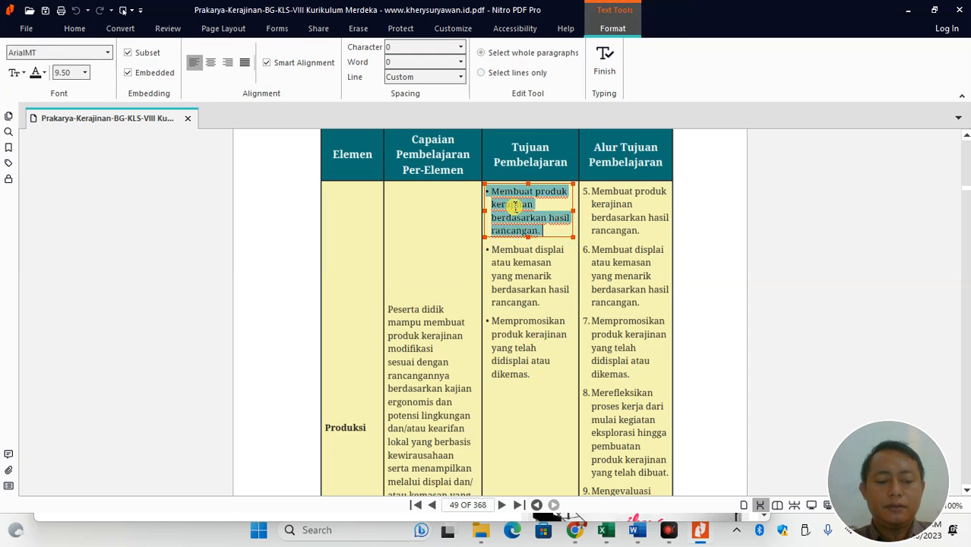
# In Excel, paste the "• Membuat produk kerajinan" objective into cell F10 of the Produk row and start a new line below it
pyautogui.hotkey('alt', 'Tab')
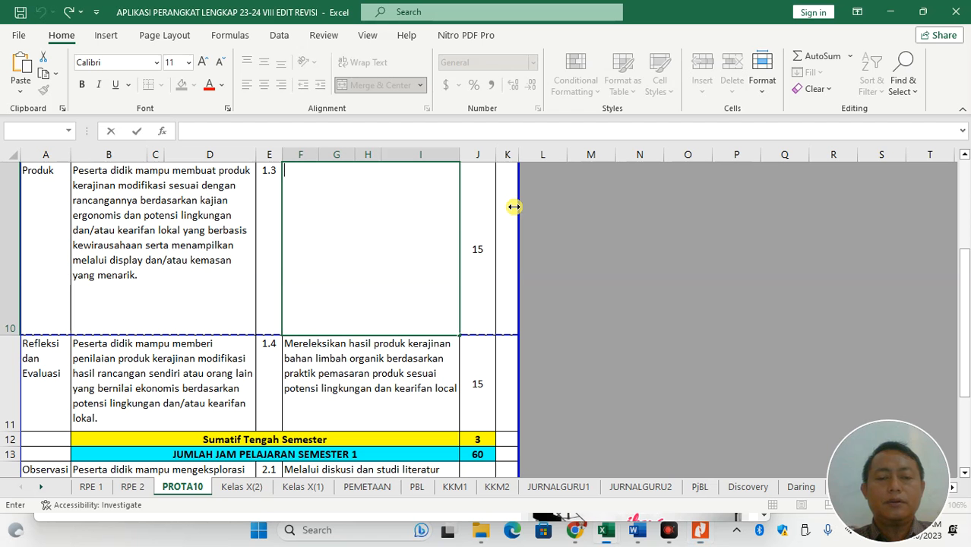
pyautogui.doubleClick(332, 257)
pyautogui.write('• Membuat produk kerajinan berdasarkan hasil rancangan.')
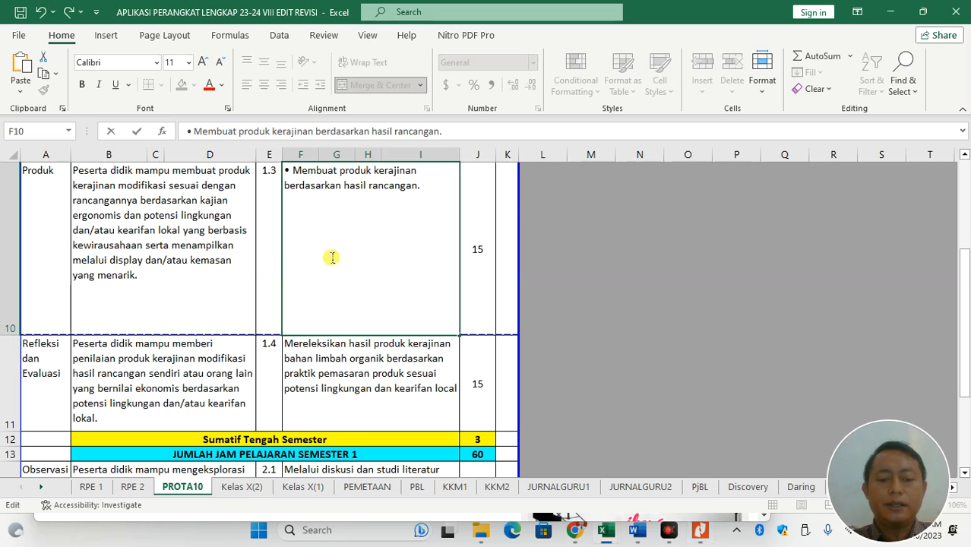
pyautogui.hotkey('alt', 'Return')
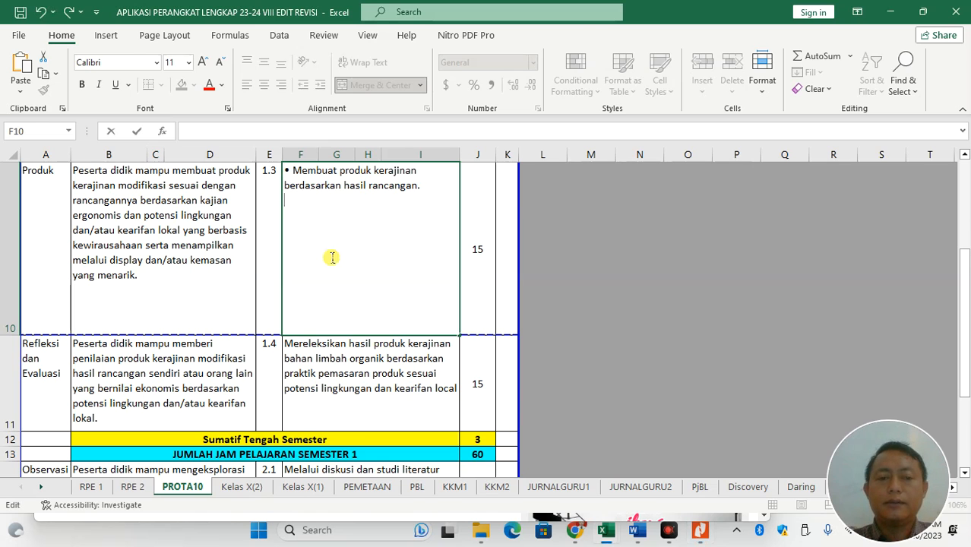
# Copy the "• Membuat displai atau kemasan" objective from the PDF guide into Excel cell F10 as the second bullet, followed by a new line
pyautogui.hotkey('alt', 'Tab')
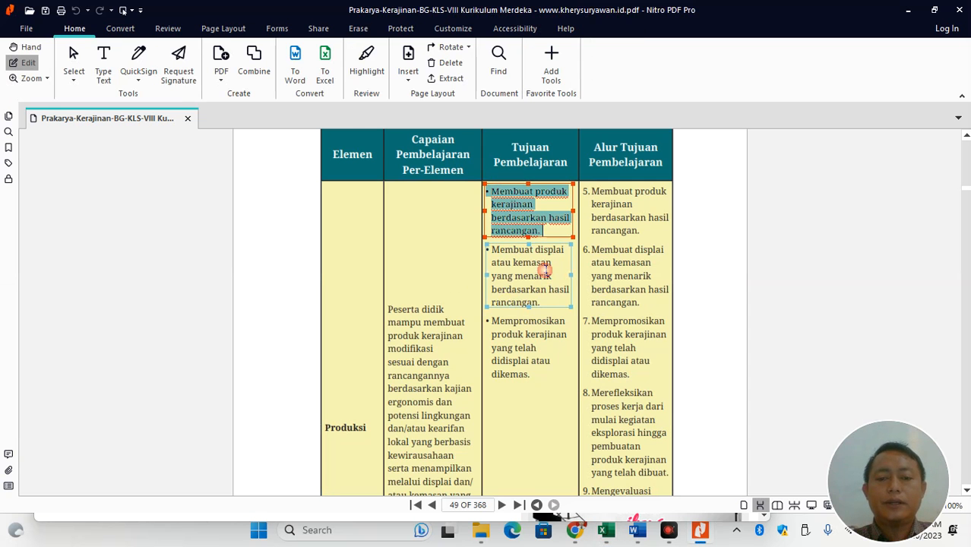
pyautogui.doubleClick(545, 269)
pyautogui.hotkey('ctrl', 'a')
pyautogui.hotkey('ctrl', 'c')
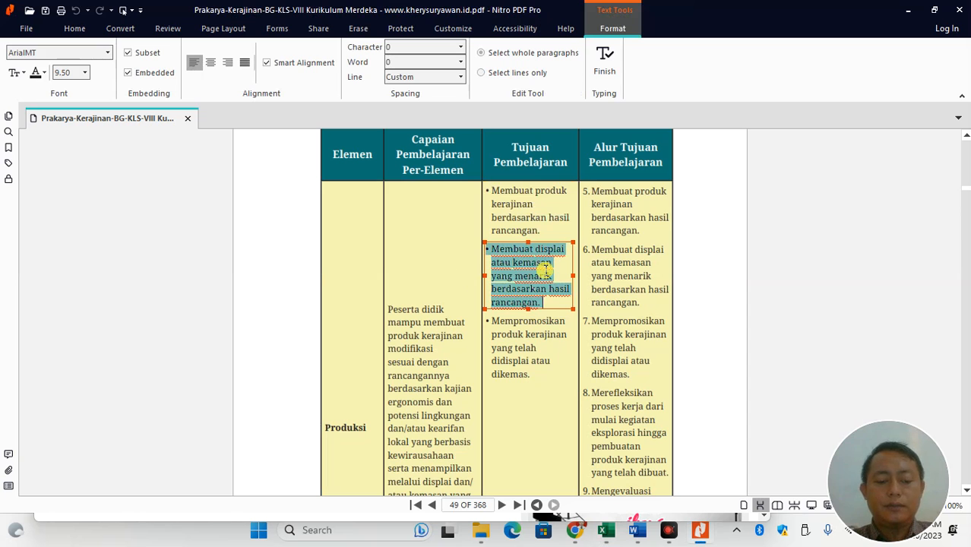
pyautogui.hotkey('alt', 'Tab')
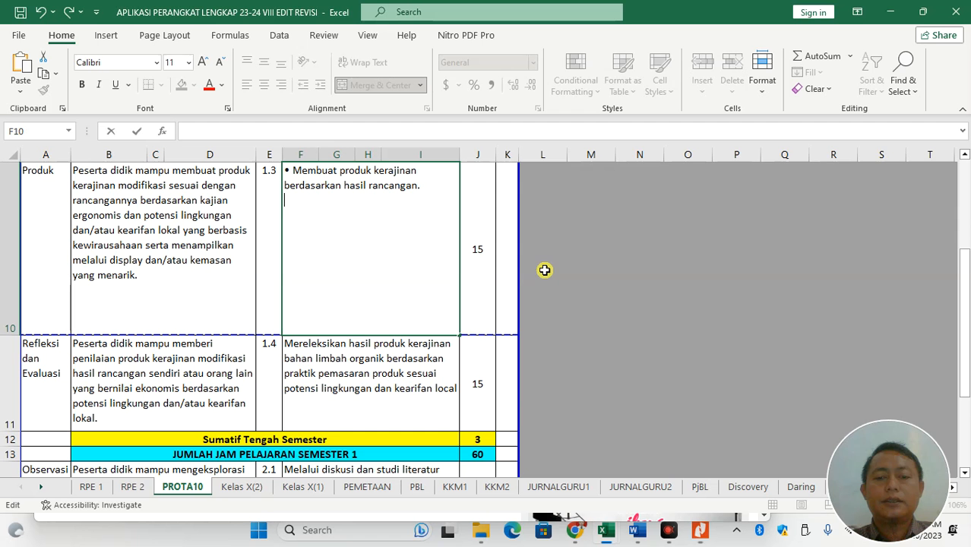
pyautogui.hotkey('ctrl', 'v')
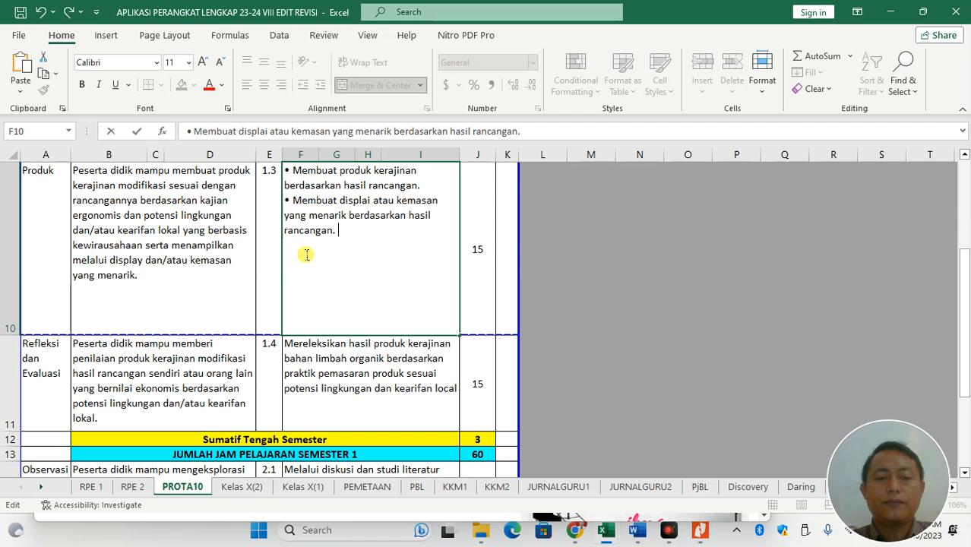
pyautogui.hotkey('alt', 'Return')
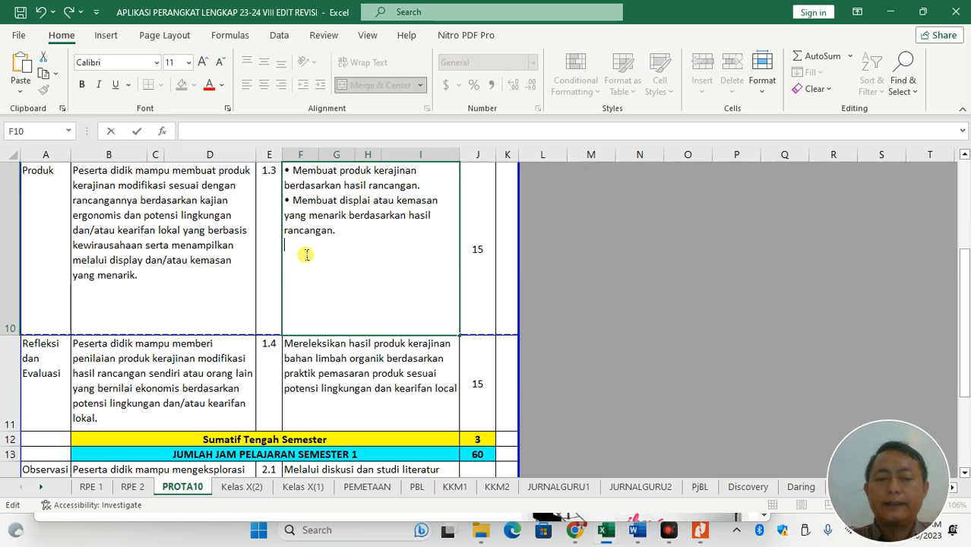
# Copy the "• Mempromosikan produk kerajinan" objective from the PDF guide into Excel cell F10 as the third bullet and reduce row 10's height to fit
pyautogui.hotkey('alt', 'Tab')
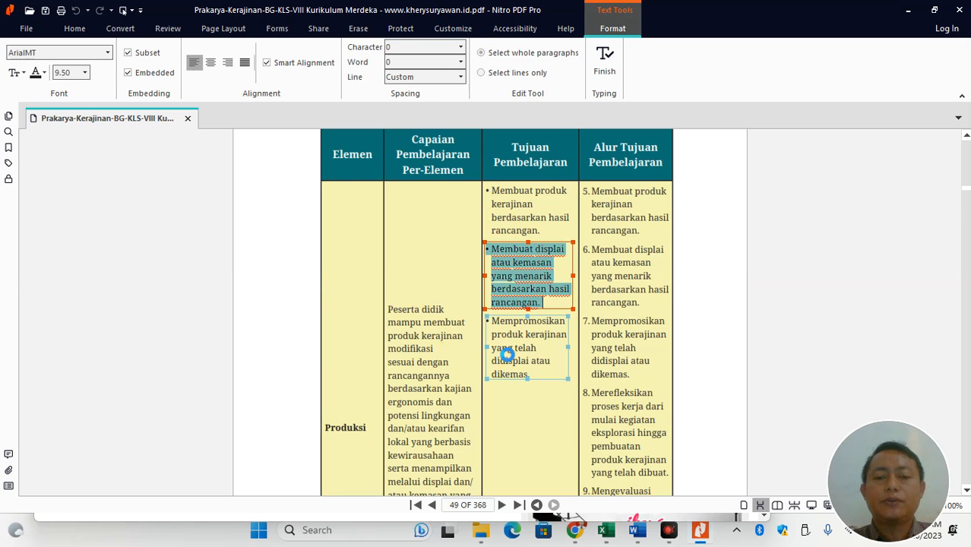
pyautogui.doubleClick(507, 355)
pyautogui.hotkey('ctrl', 'a')
pyautogui.hotkey('ctrl', 'c')
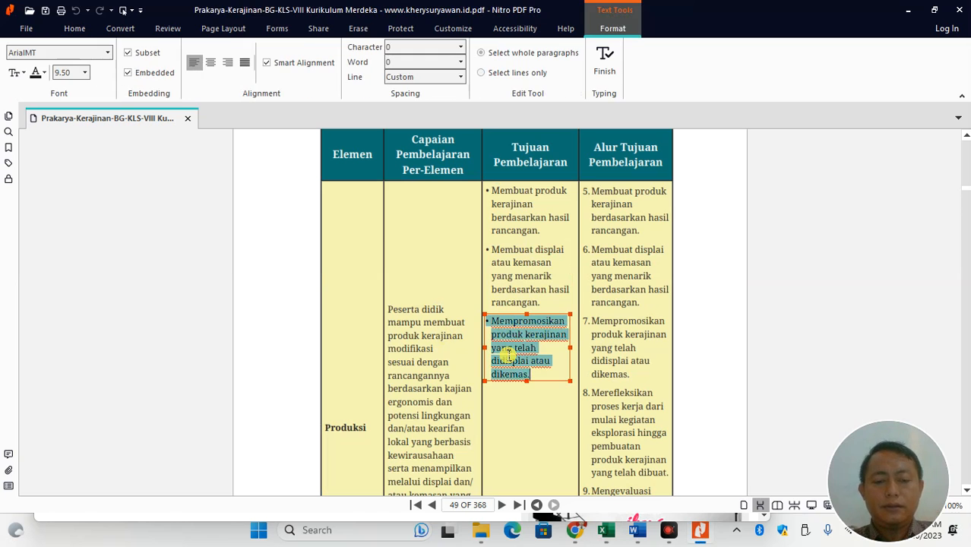
pyautogui.hotkey('alt', 'Tab')
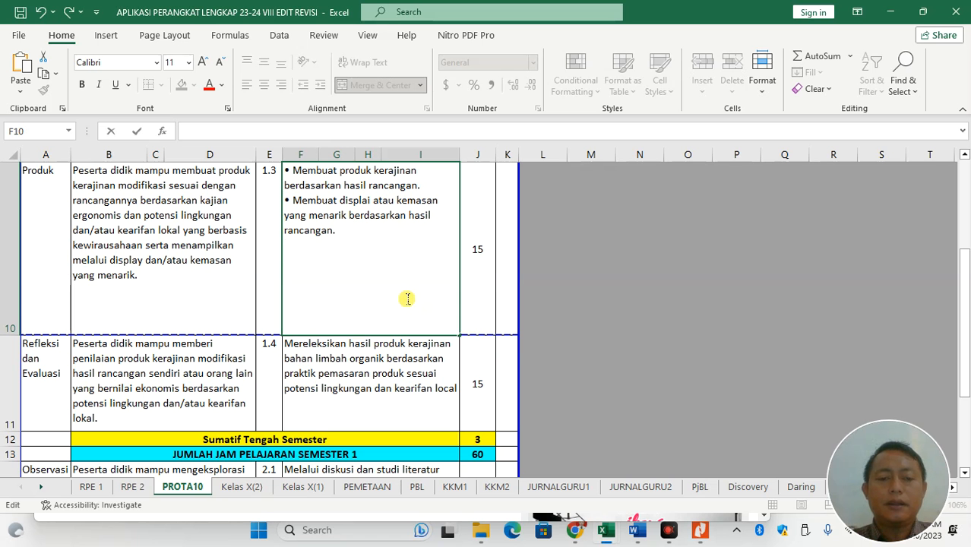
pyautogui.hotkey('ctrl', 'v')
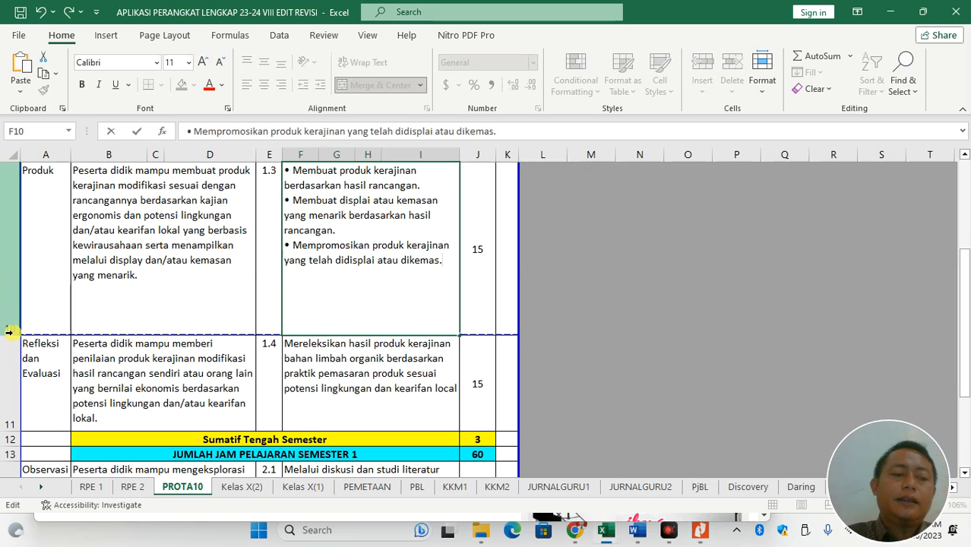
pyautogui.moveTo(9, 329); pyautogui.dragTo(12, 284)
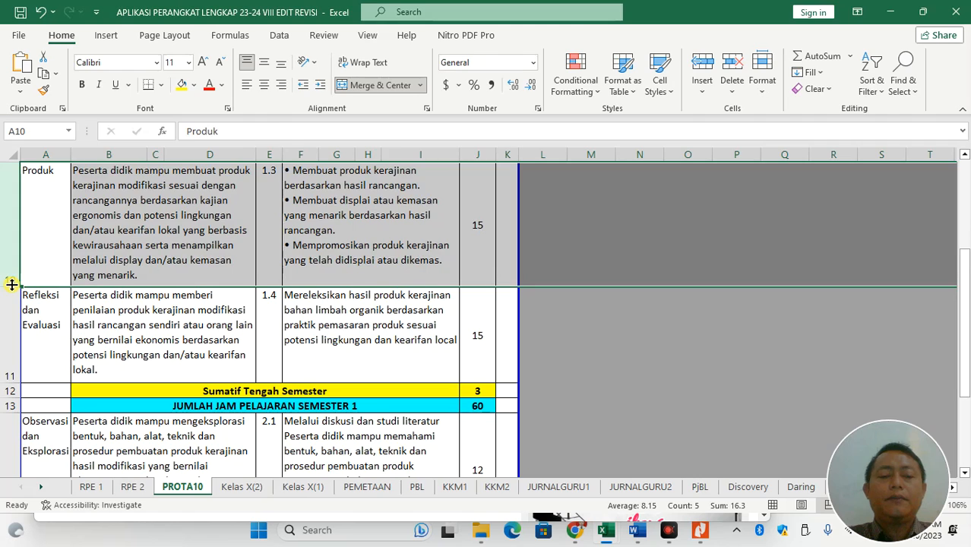
# Switch to the PDF guide and copy the "• Merefleksikan proses kerja" objective of the Refleksi dan Evaluasi element on page 50
pyautogui.hotkey('alt', 'Tab')
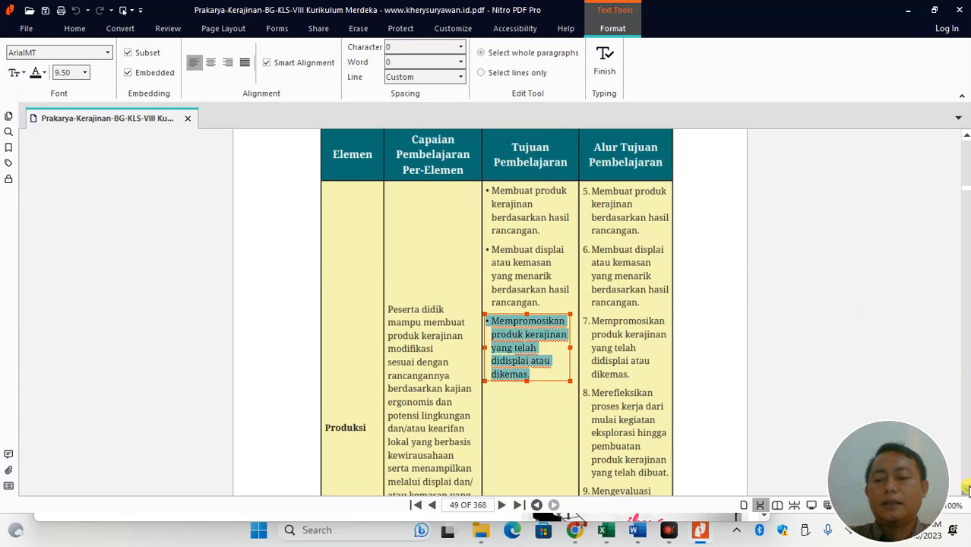
pyautogui.scroll(-10, 966, 490)
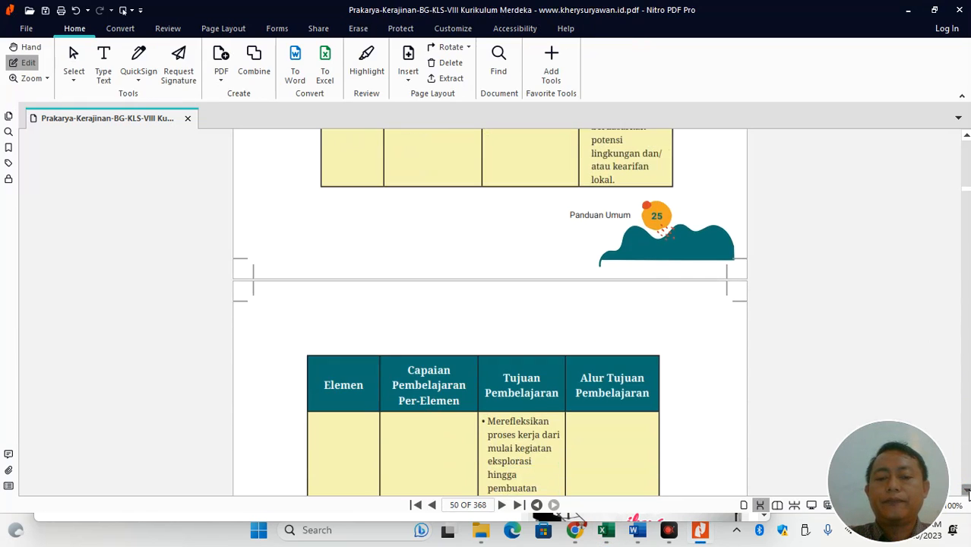
pyautogui.scroll(-4, 966, 490)
pyautogui.click(507, 277)
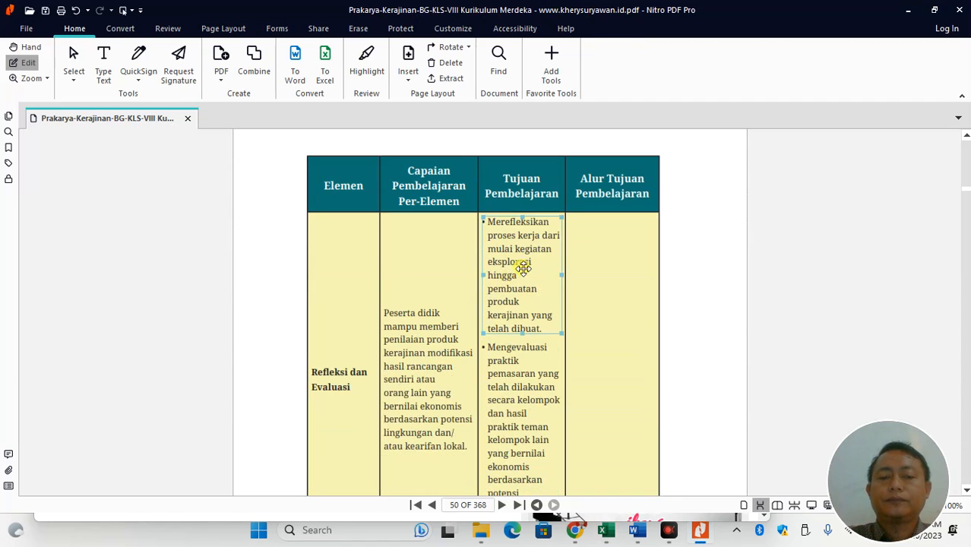
pyautogui.tripleClick(522, 266)
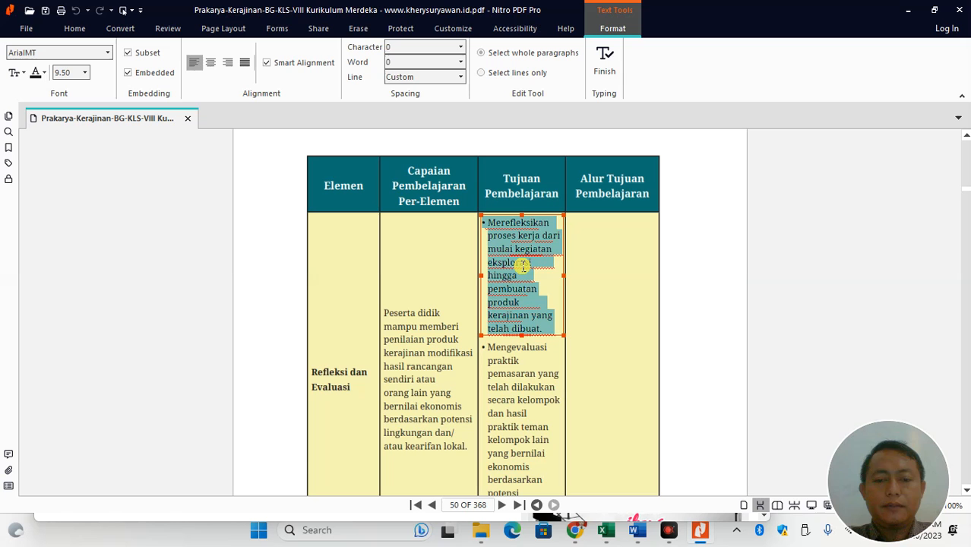
# In Excel, replace the objective in cell F11 with the copied proses kerja objective and start a new line below it
pyautogui.hotkey('alt', 'Tab')
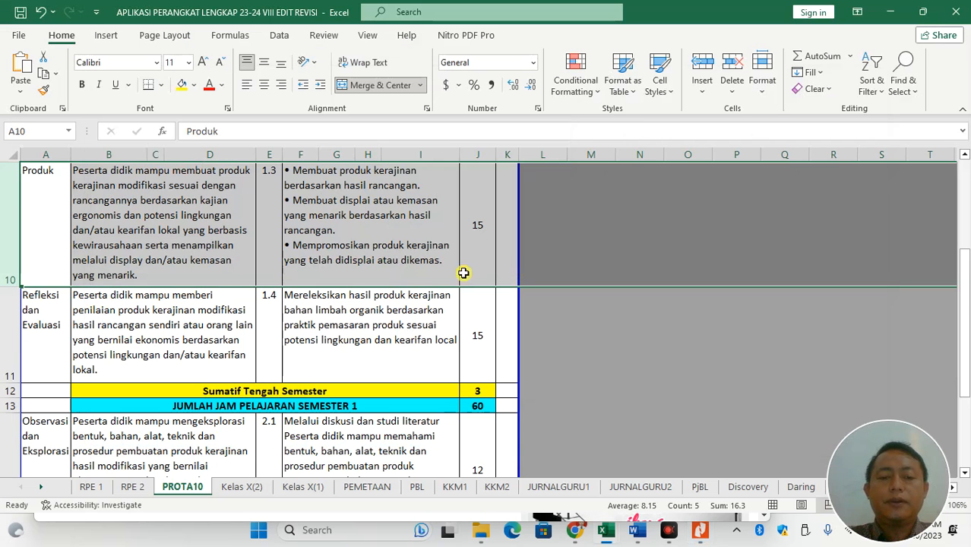
pyautogui.click(339, 325)
pyautogui.doubleClick(339, 325)
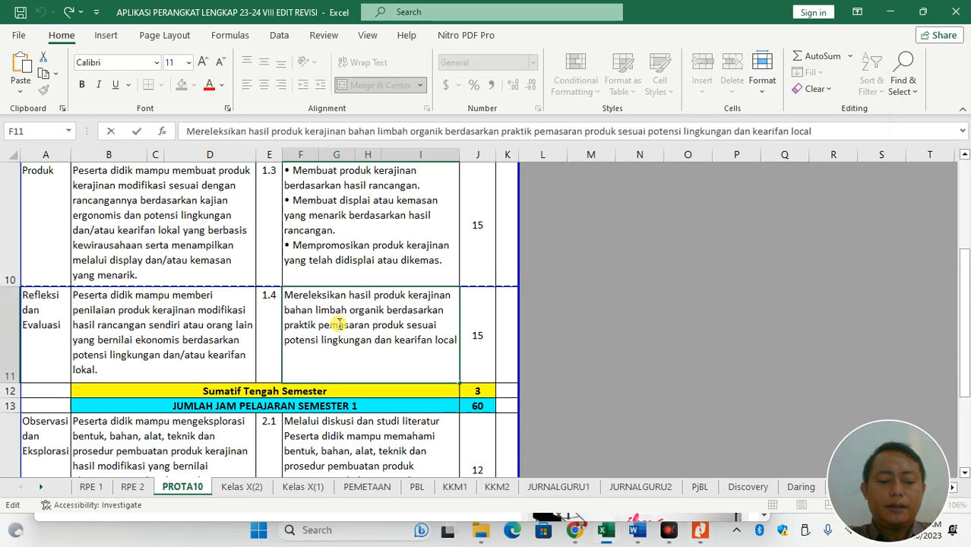
pyautogui.hotkey('ctrl', 'a')
pyautogui.write('•\tMereleksika  n proses kerja dari mulai kegiatan eksplorasi hingga pembuatan produk kerajinan yang telah dibuat')
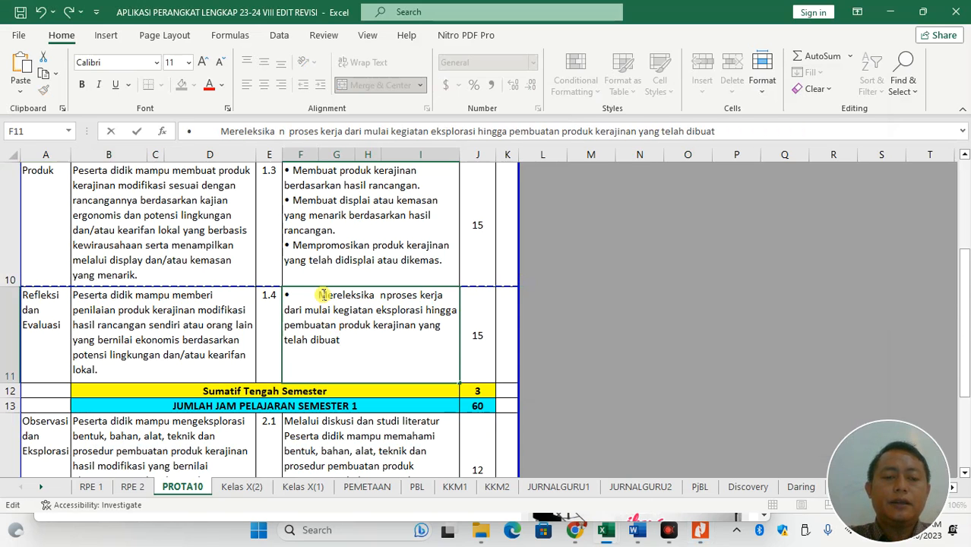
pyautogui.hotkey('alt', 'Return')
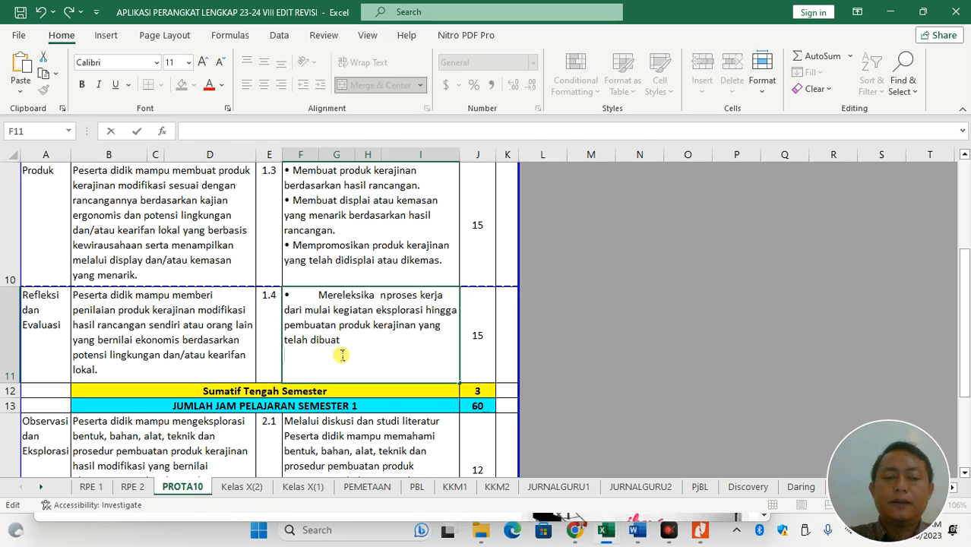
# Copy the "• Mengevaluasi praktik pemasaran" objective from the PDF guide into Excel cell F11 as the second bullet
pyautogui.hotkey('alt', 'Tab')
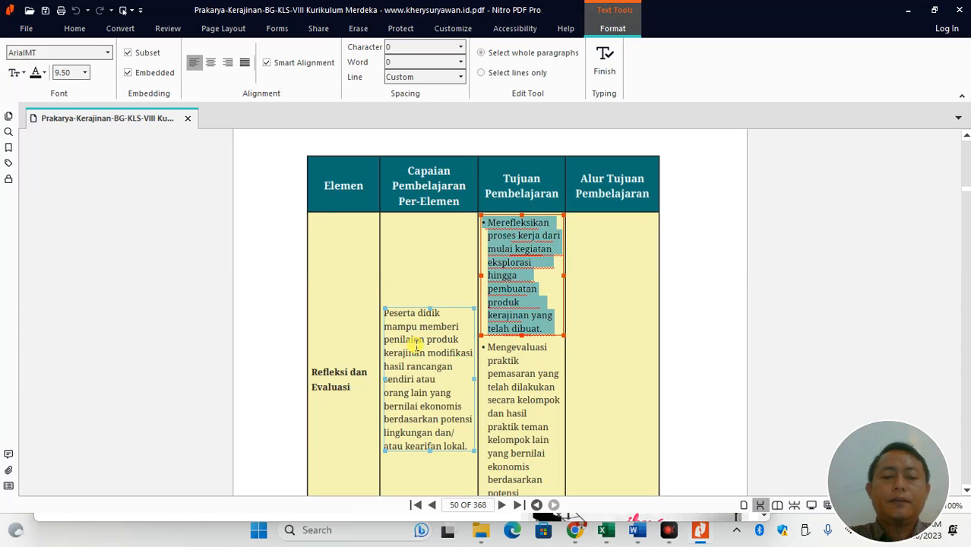
pyautogui.press('Escape')
pyautogui.doubleClick(515, 374)
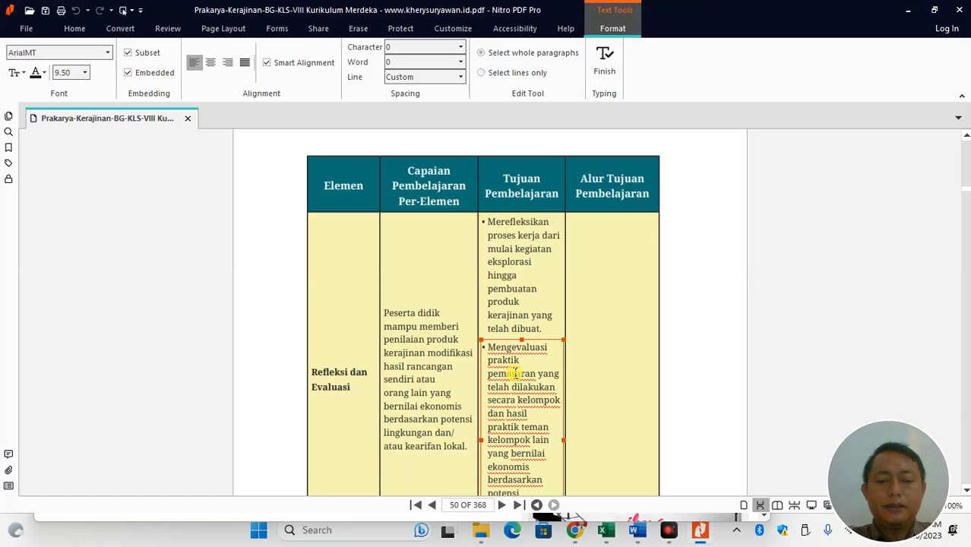
pyautogui.hotkey('ctrl', 'a')
pyautogui.hotkey('ctrl', 'c')
pyautogui.hotkey('alt', 'Tab')
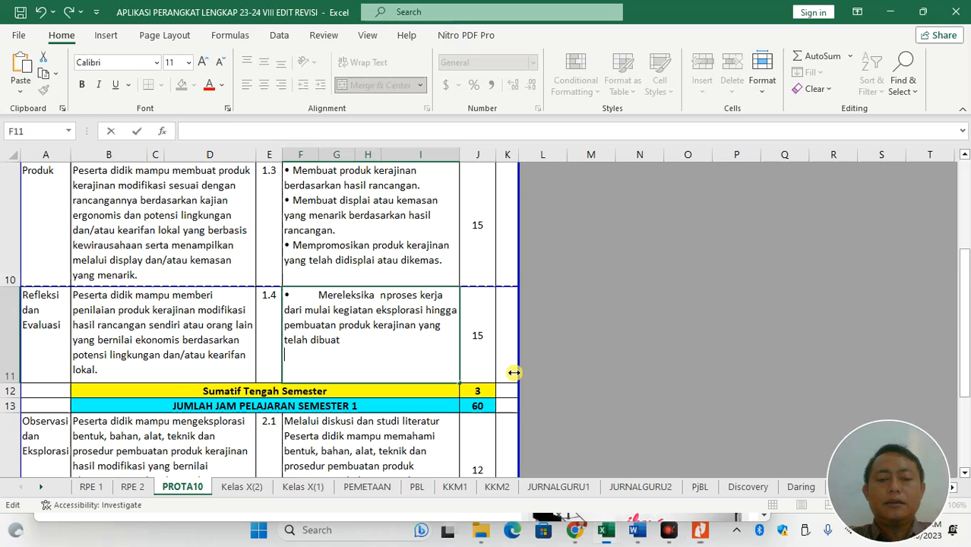
pyautogui.hotkey('ctrl', 'v')
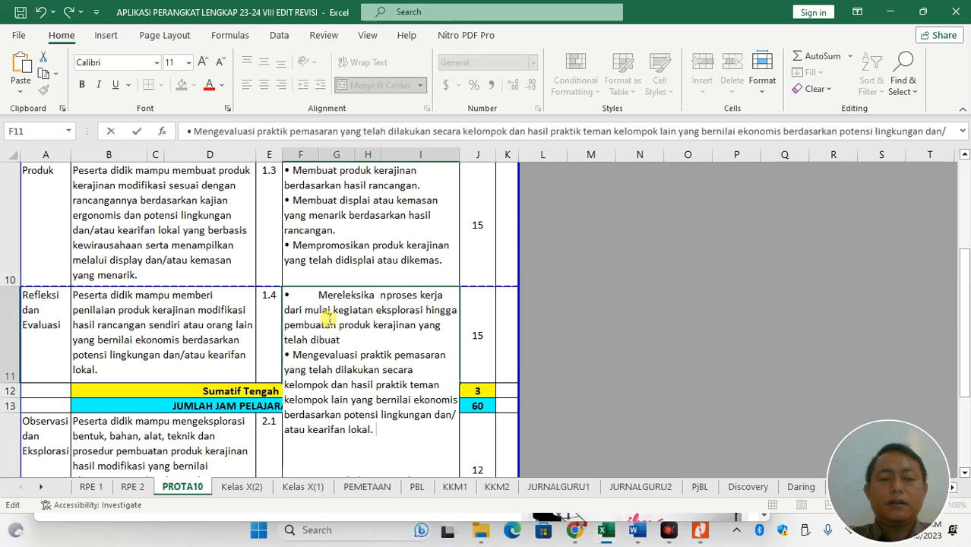
# Remove the extra gap after the first bullet in cell F11
pyautogui.click(313, 298)
pyautogui.doubleClick(310, 294)
pyautogui.press('BackSpace')
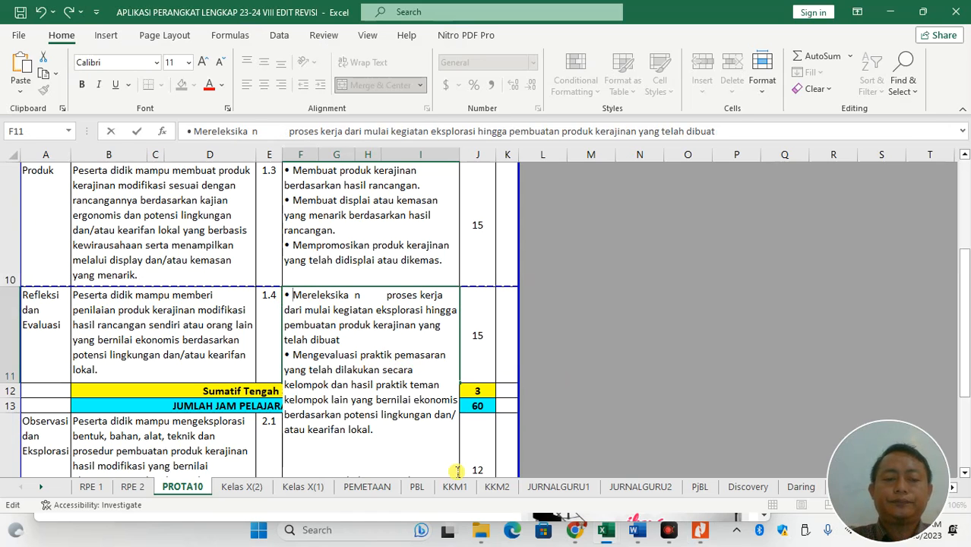
# Switch to the PDF teacher's guide and look through the pages around and after page 50 for further learning-objective tables
pyautogui.hotkey('alt', 'Tab')
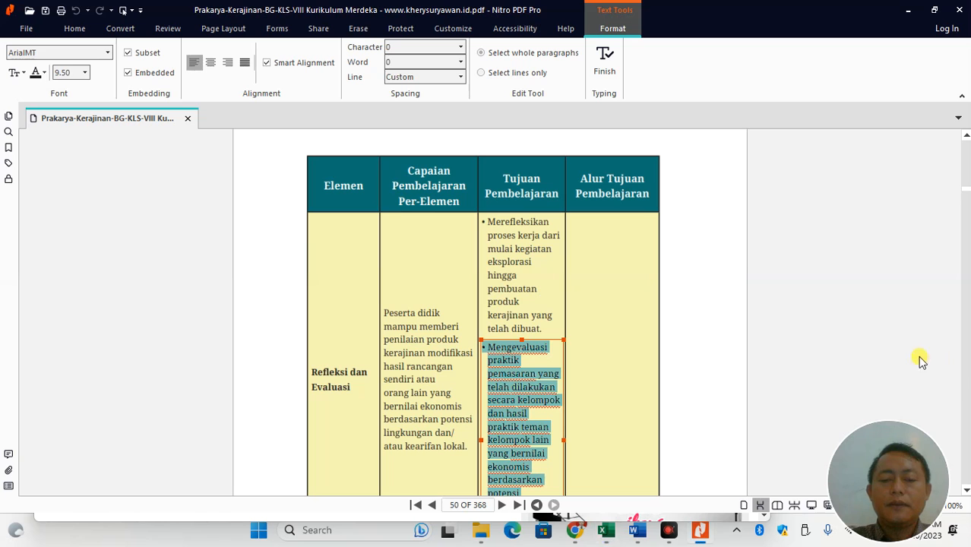
pyautogui.click(965, 492)
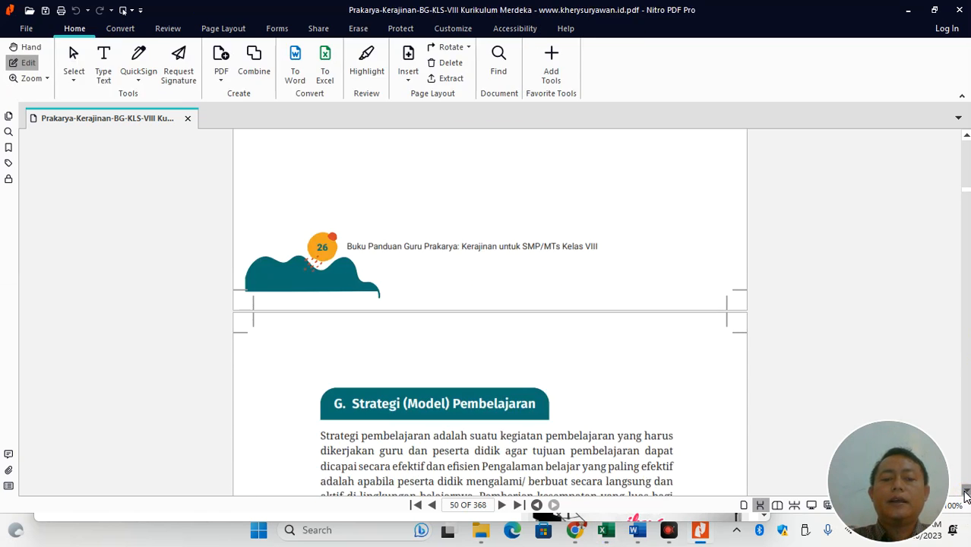
pyautogui.click(965, 153)
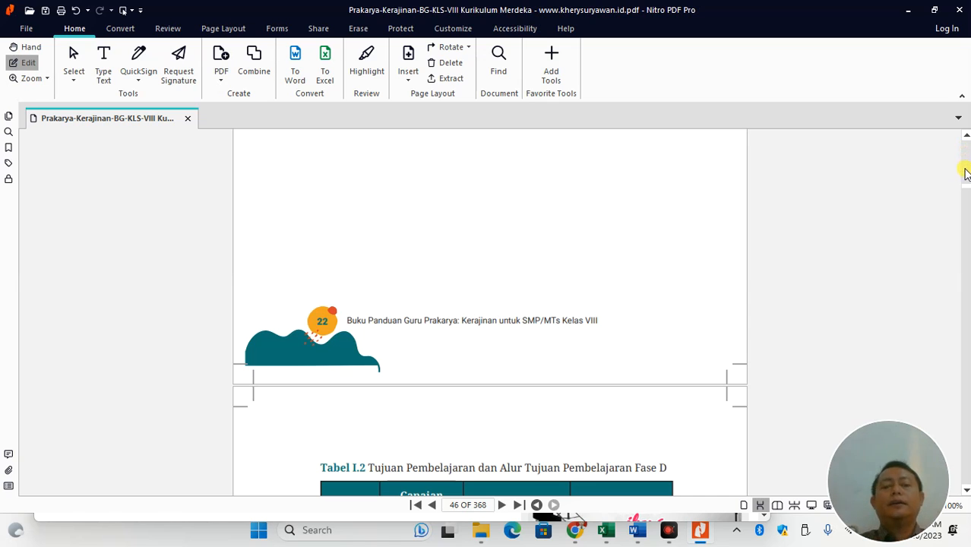
pyautogui.click(965, 230)
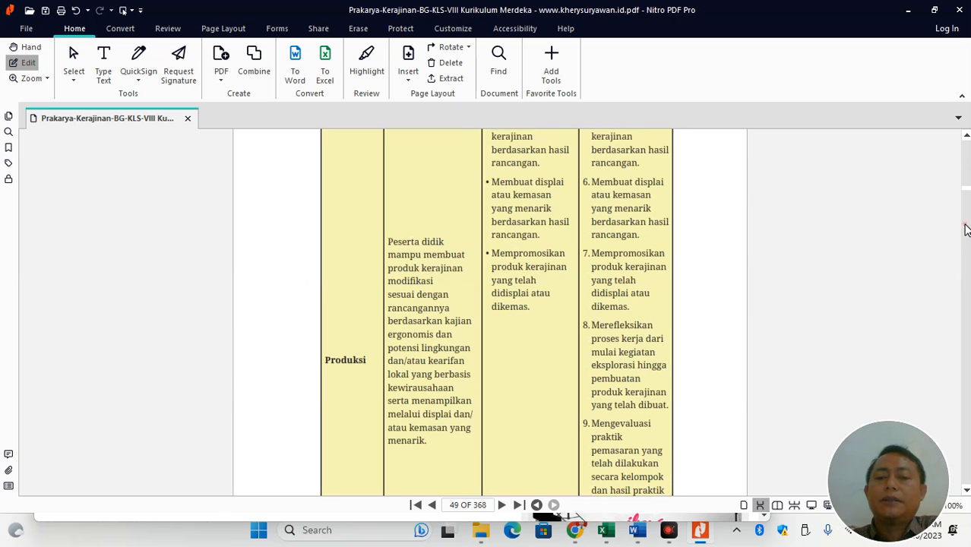
pyautogui.click(965, 229)
pyautogui.click(966, 229)
pyautogui.click(966, 230)
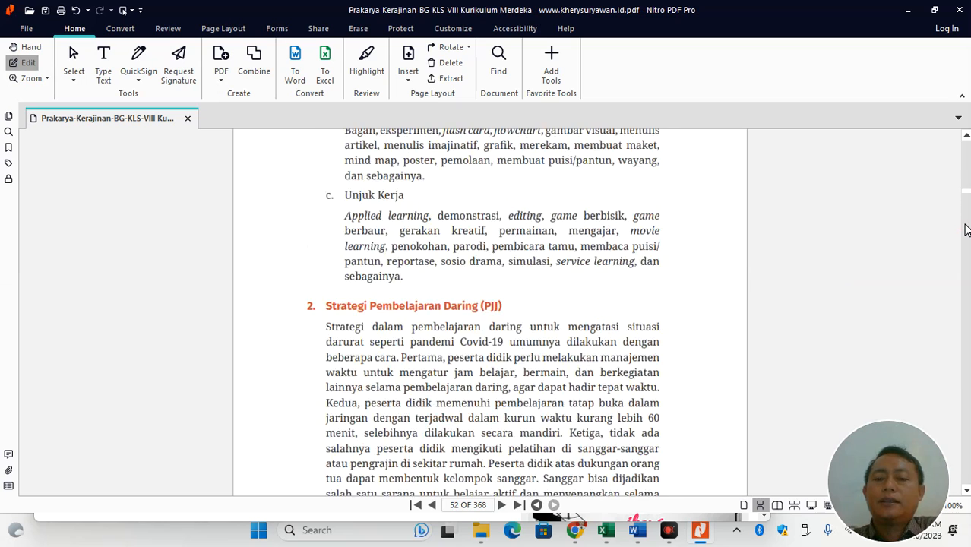
pyautogui.click(966, 229)
pyautogui.click(966, 229)
pyautogui.click(966, 229)
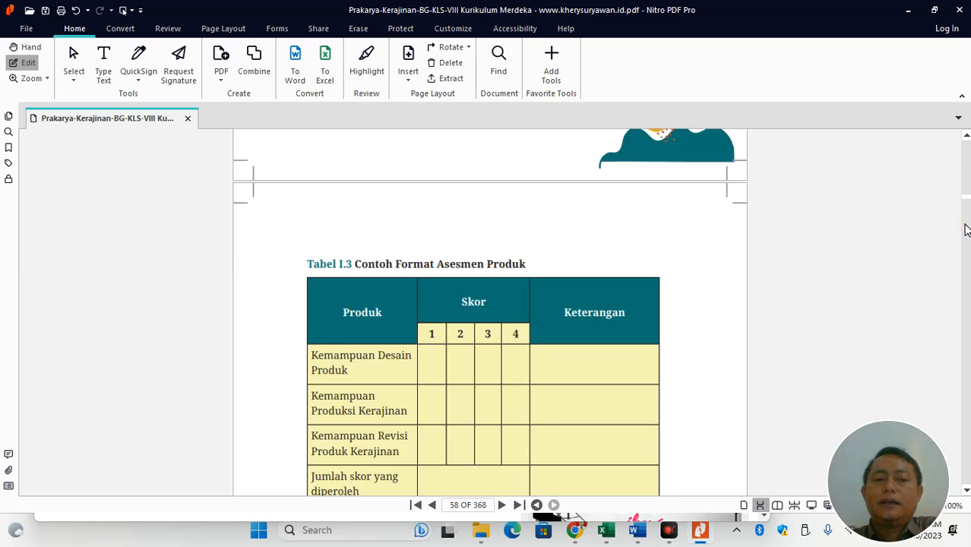
pyautogui.click(965, 229)
pyautogui.click(965, 230)
pyautogui.click(965, 229)
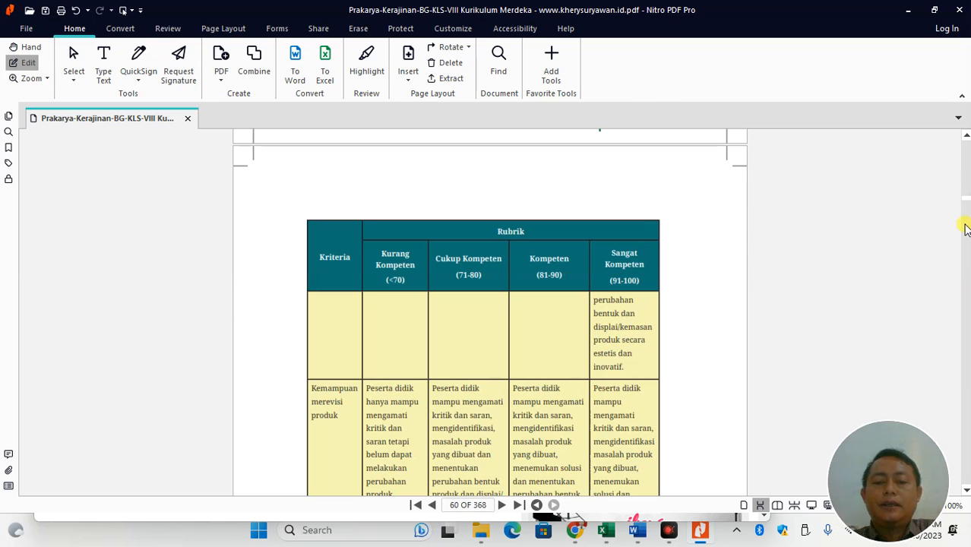
# Return to the Excel workbook and increase the height of row 11 so both Refleksi dan Evaluasi objectives fit inside it
pyautogui.hotkey('alt', 'Tab')
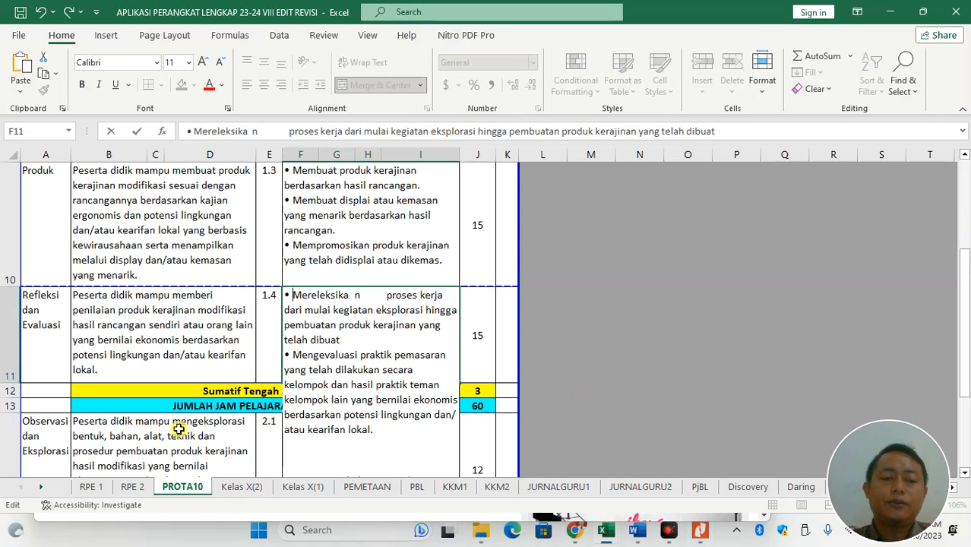
pyautogui.click(11, 377)
pyautogui.moveTo(10, 383); pyautogui.dragTo(6, 445)
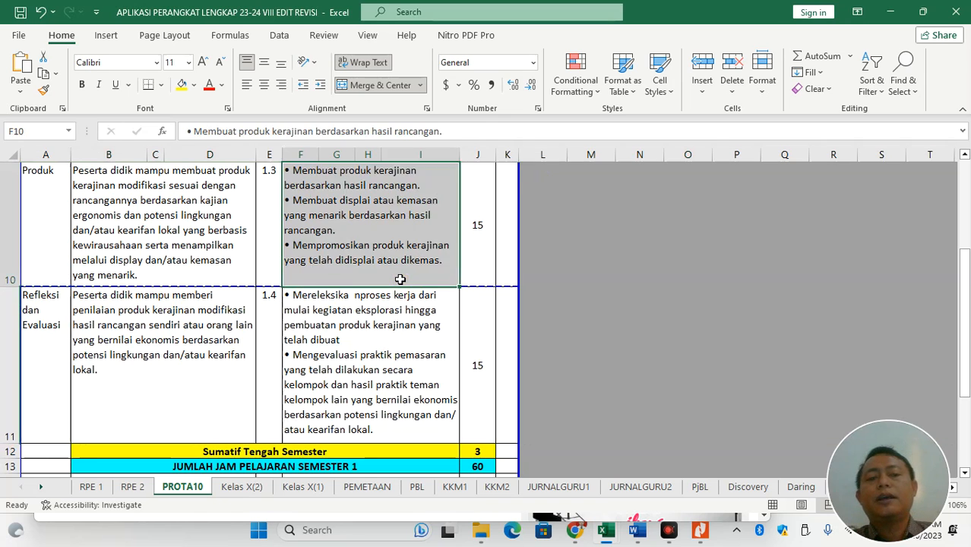
# Switch to Word to review the CP Elemen and Tujuan Pembelajaran columns of the TEMA 7.2 table, and return to the PROTA10 sheet in Excel
pyautogui.doubleClick(379, 247)
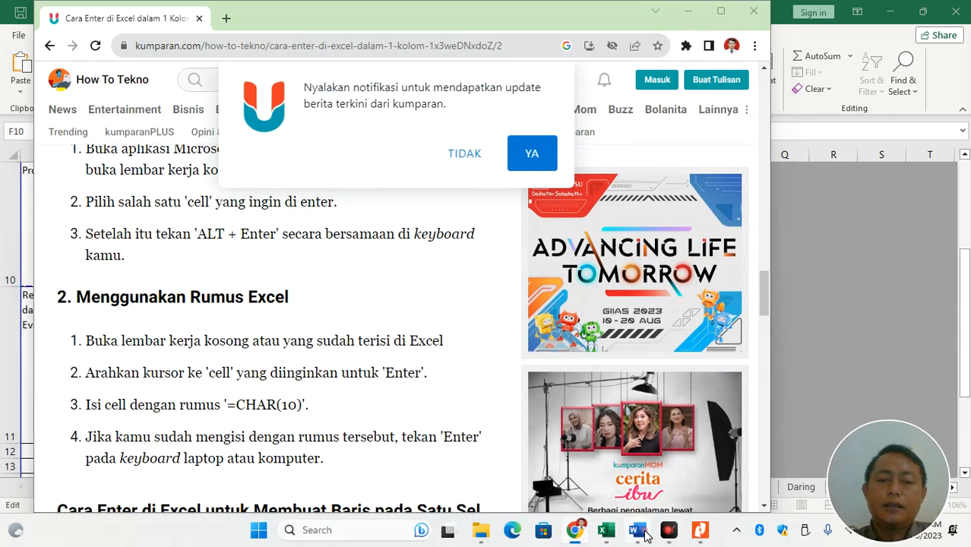
pyautogui.click(644, 529)
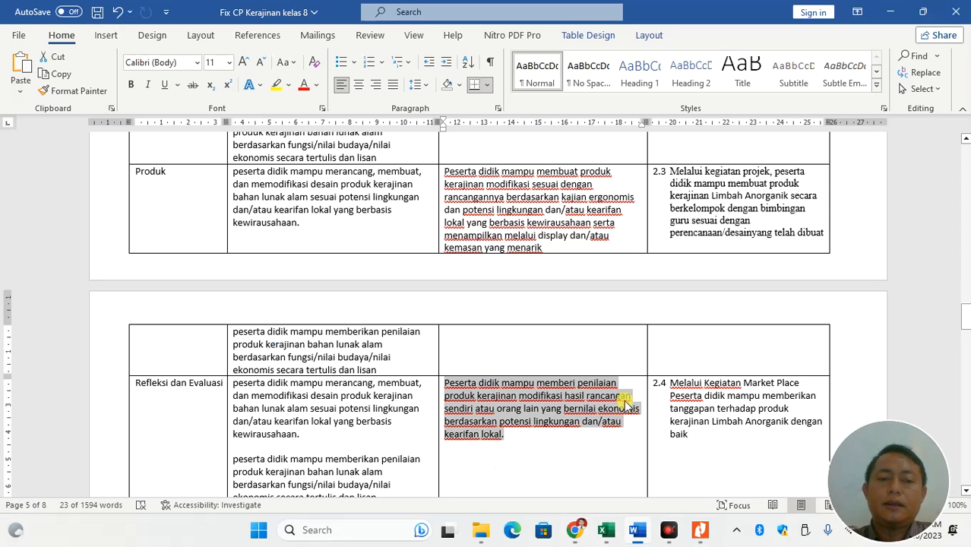
pyautogui.click(643, 530)
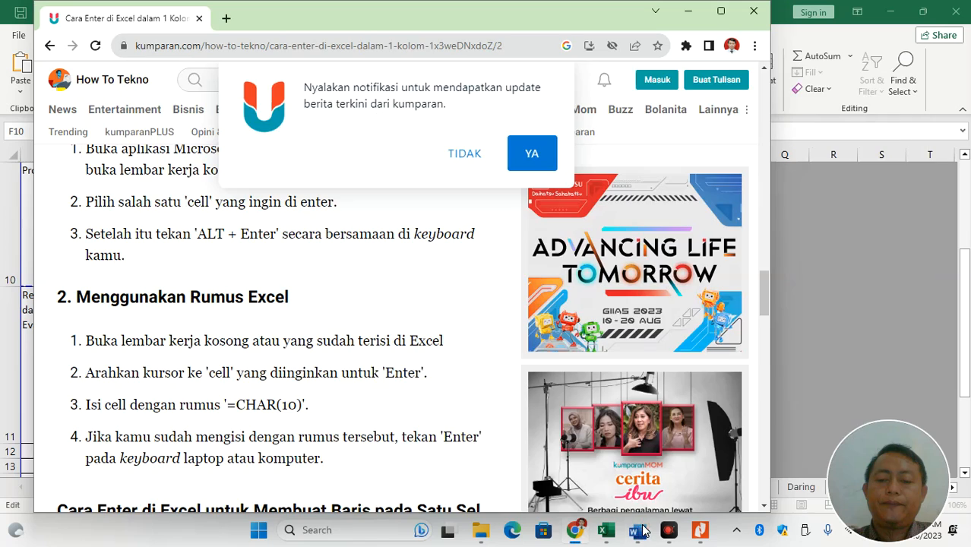
pyautogui.click(644, 530)
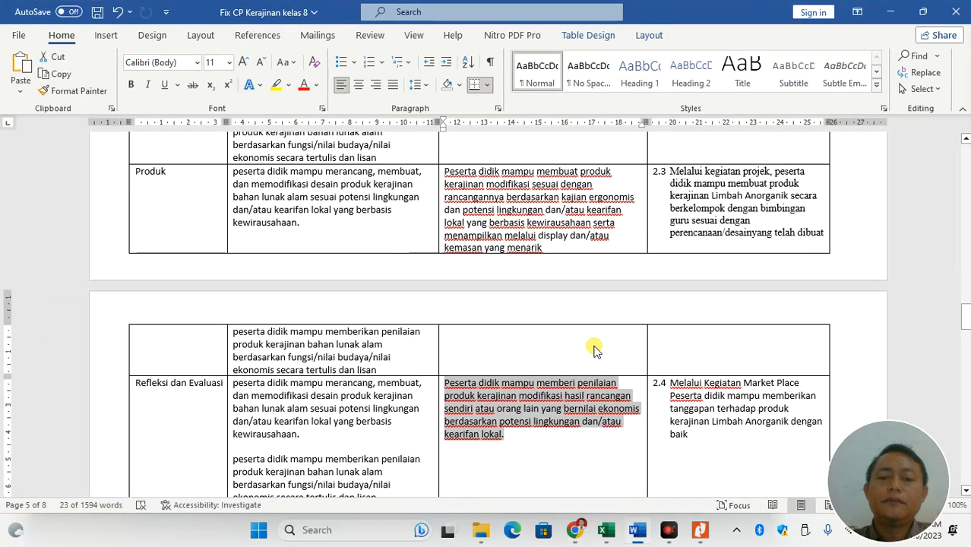
pyautogui.click(722, 396)
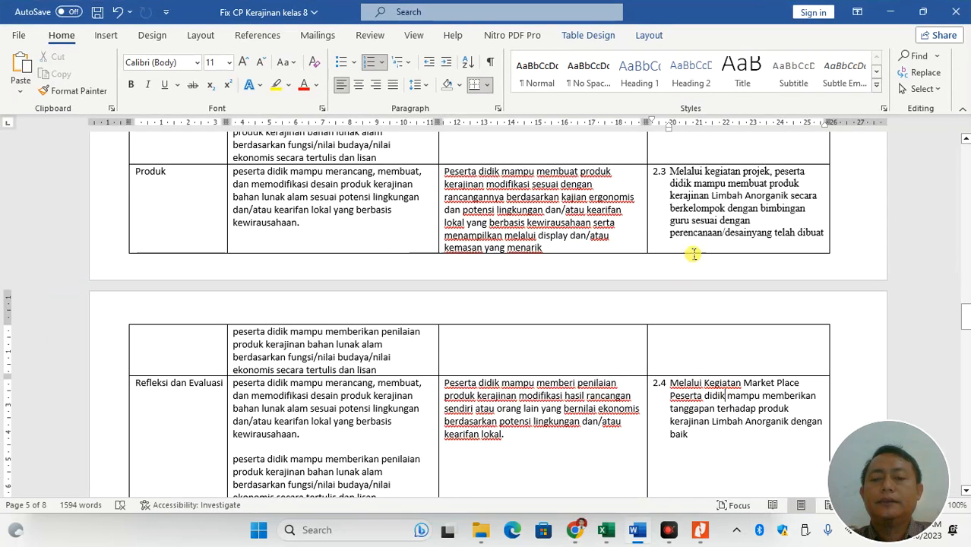
pyautogui.click(566, 193)
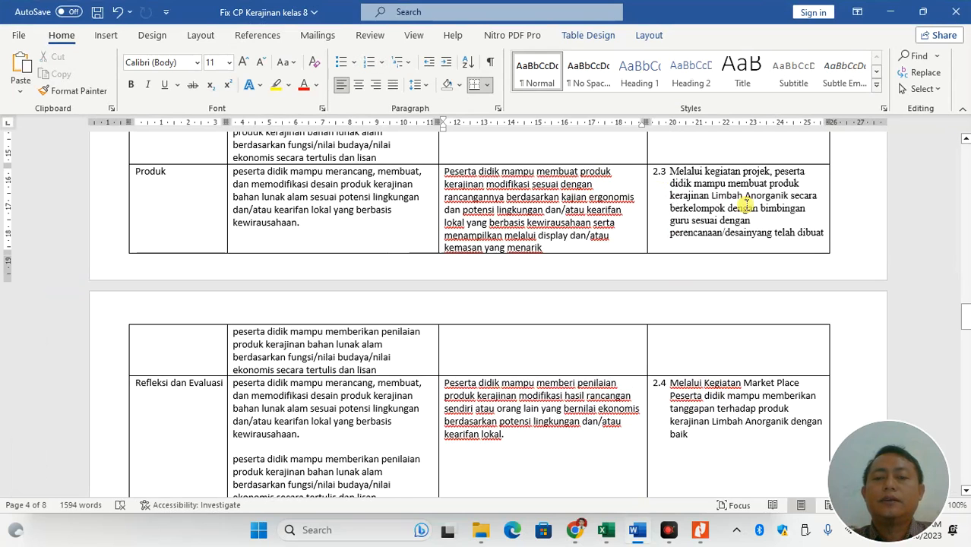
pyautogui.click(965, 160)
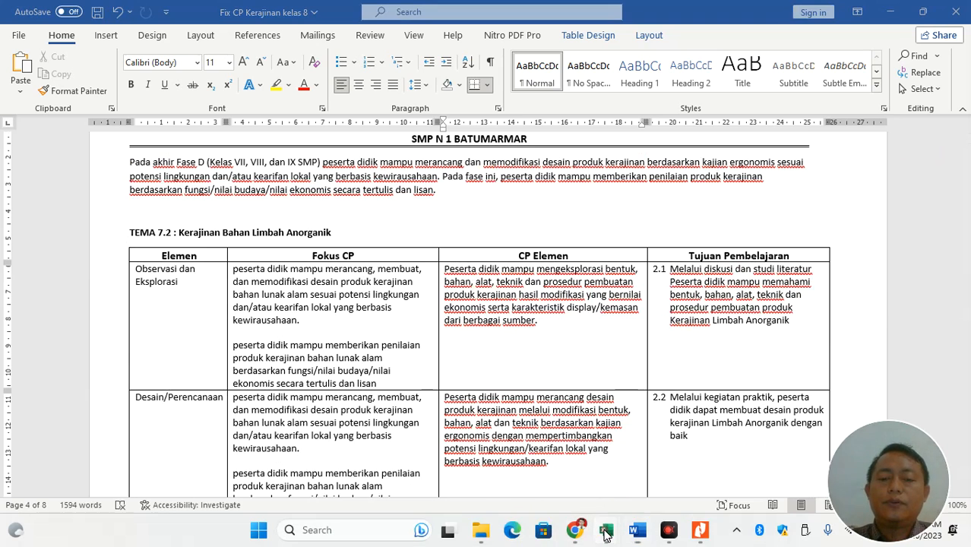
pyautogui.moveTo(605, 534)
pyautogui.click(637, 480)
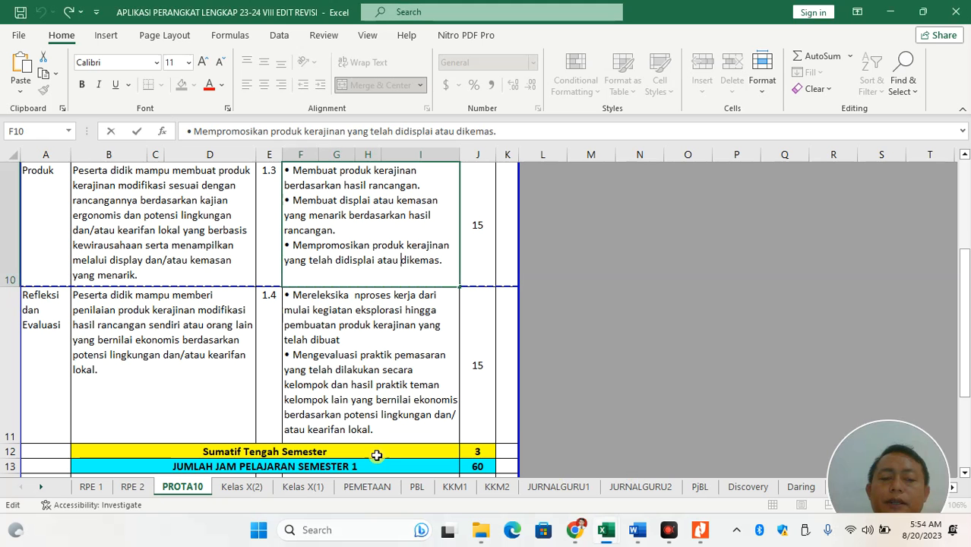
pyautogui.click(168, 490)
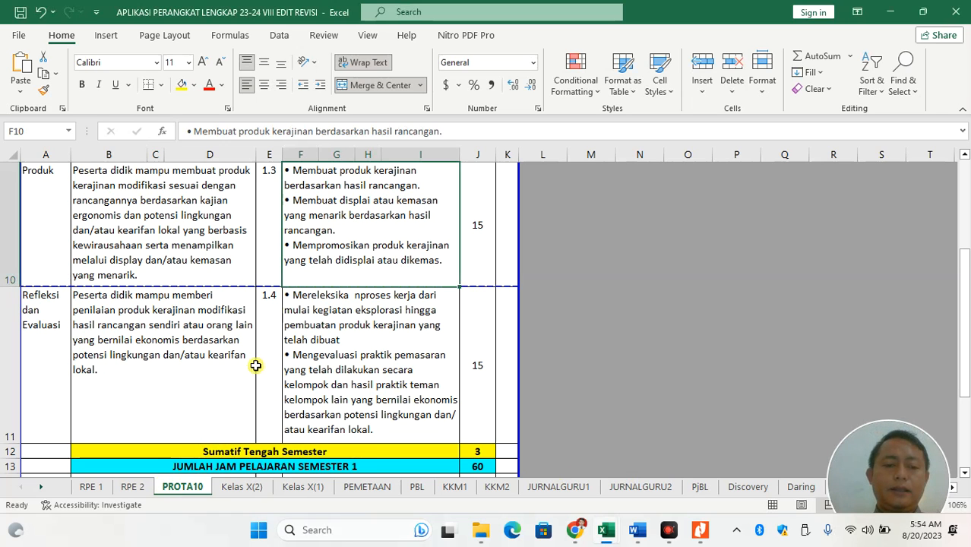
# Examine the RPE 2 and RPE 1 sheets, checking how the semester 1 effective teaching hours are calculated in RPE 1 row 33
pyautogui.scroll(3, 965, 172)
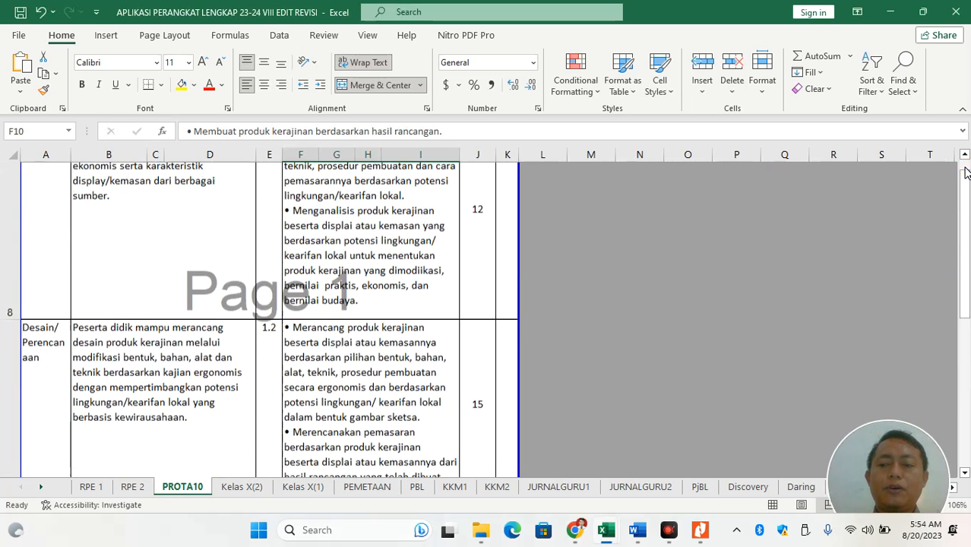
pyautogui.click(135, 486)
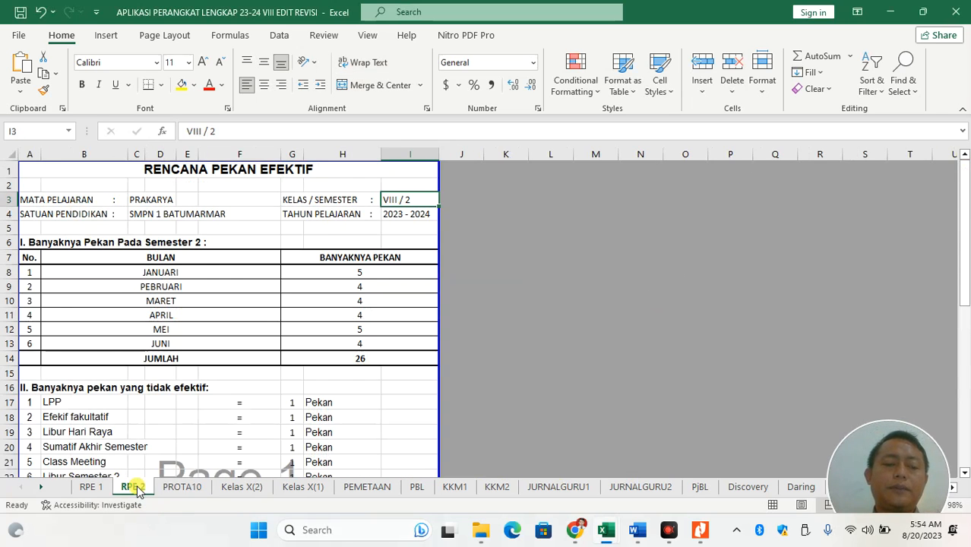
pyautogui.click(106, 481)
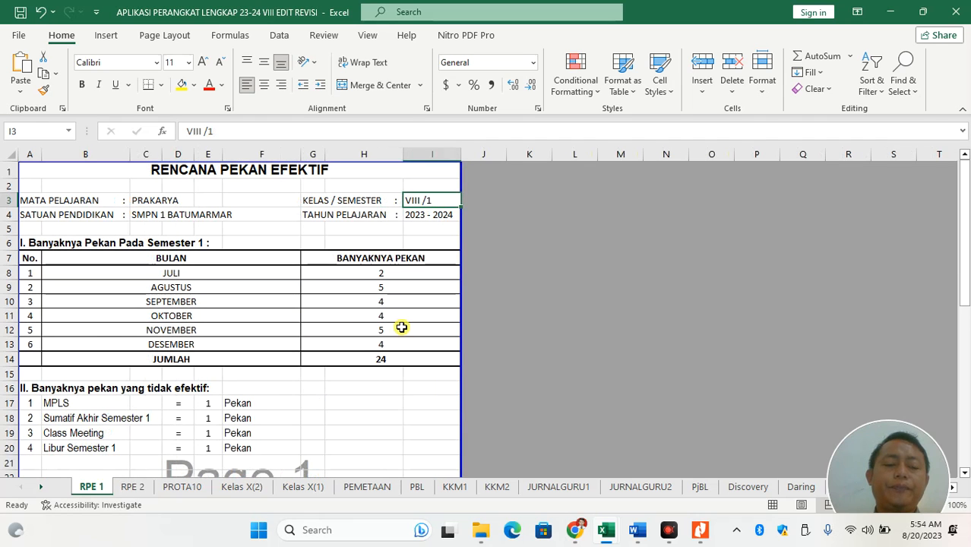
pyautogui.click(965, 318)
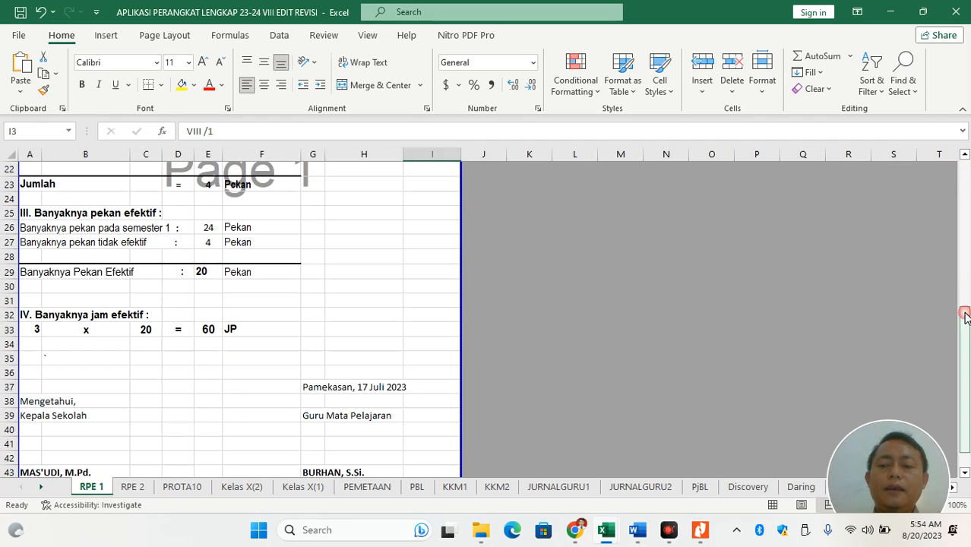
pyautogui.click(37, 324)
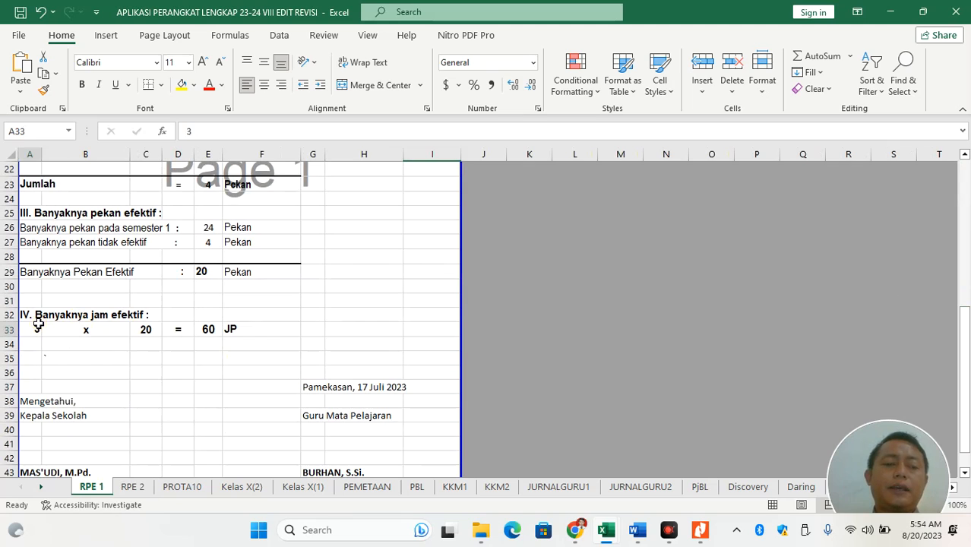
pyautogui.click(146, 331)
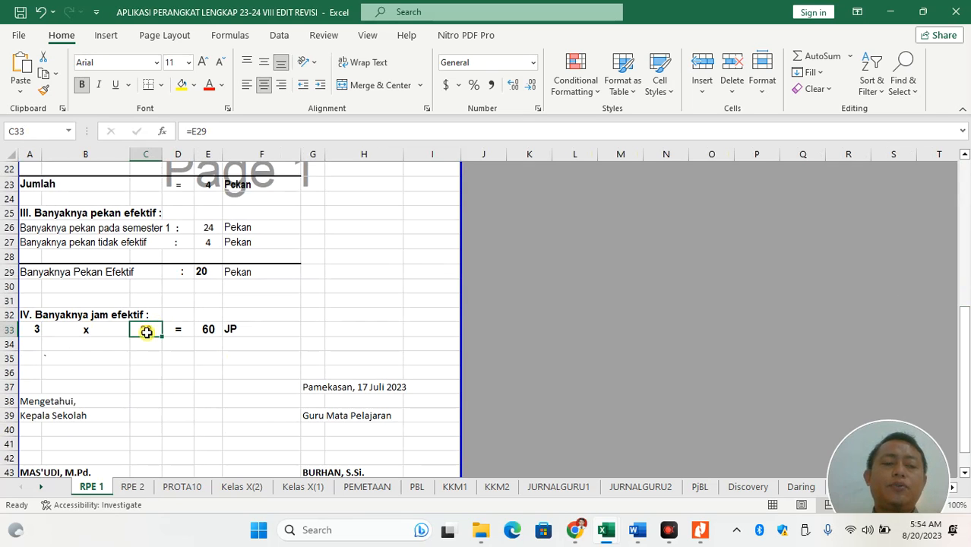
pyautogui.click(201, 330)
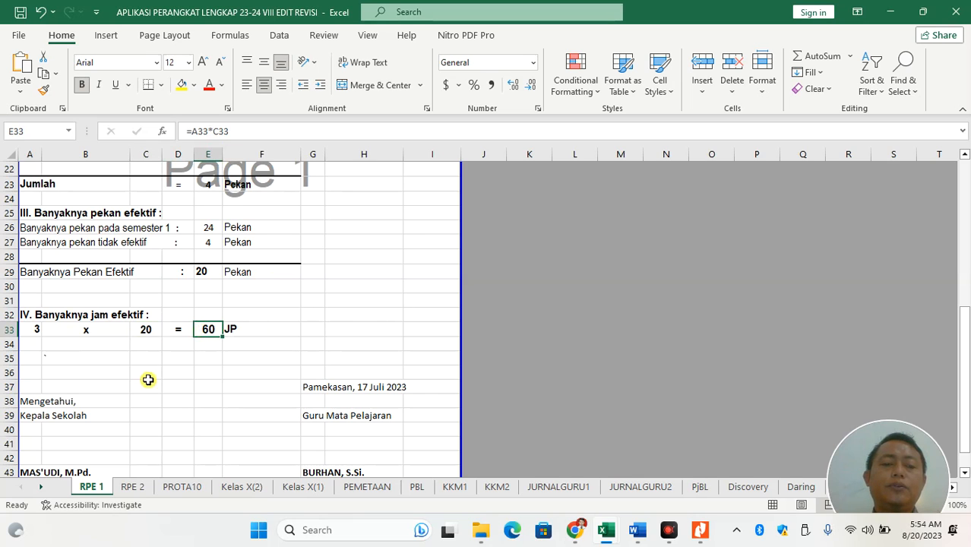
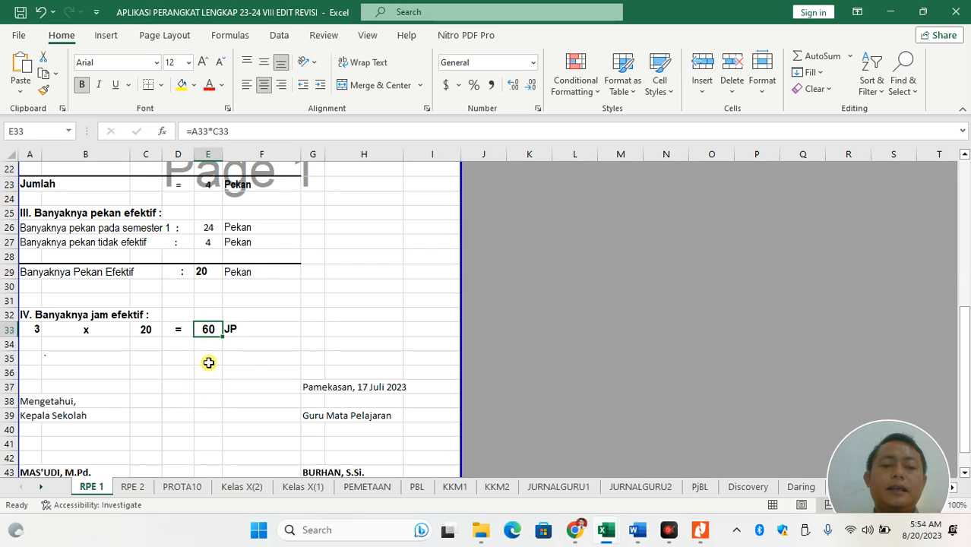
pyautogui.hotkey('alt', 'Tab')
pyautogui.hotkey('alt', 'Tab')
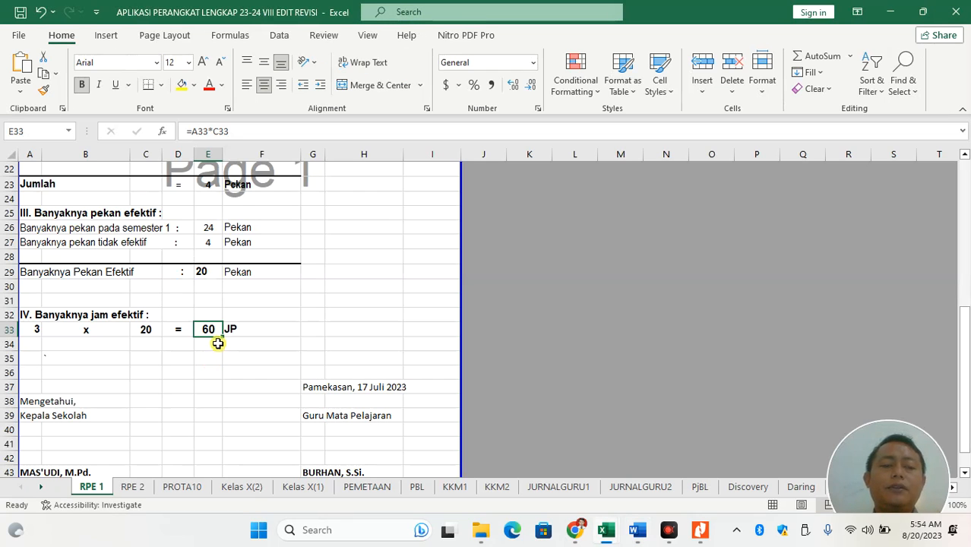
pyautogui.hotkey('alt', 'Tab')
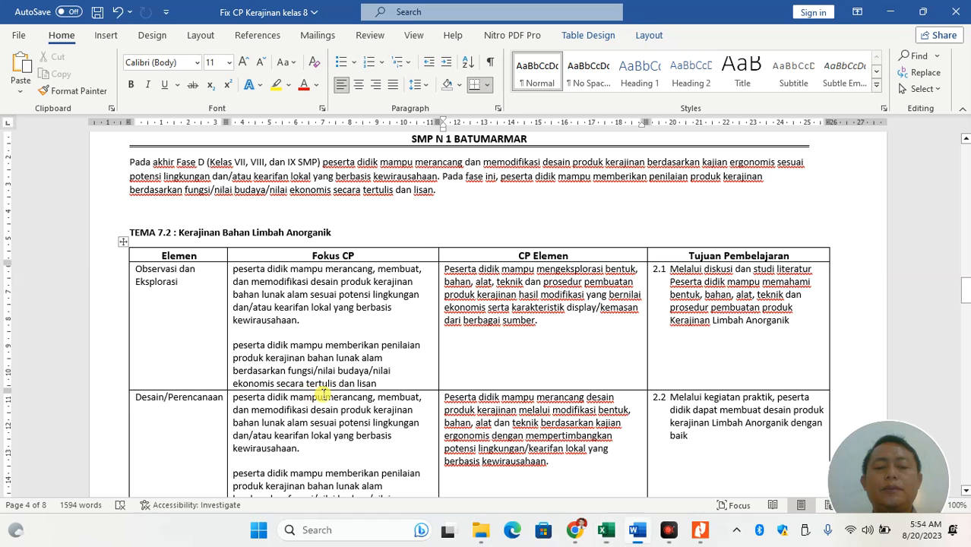
pyautogui.click(605, 531)
pyautogui.click(656, 475)
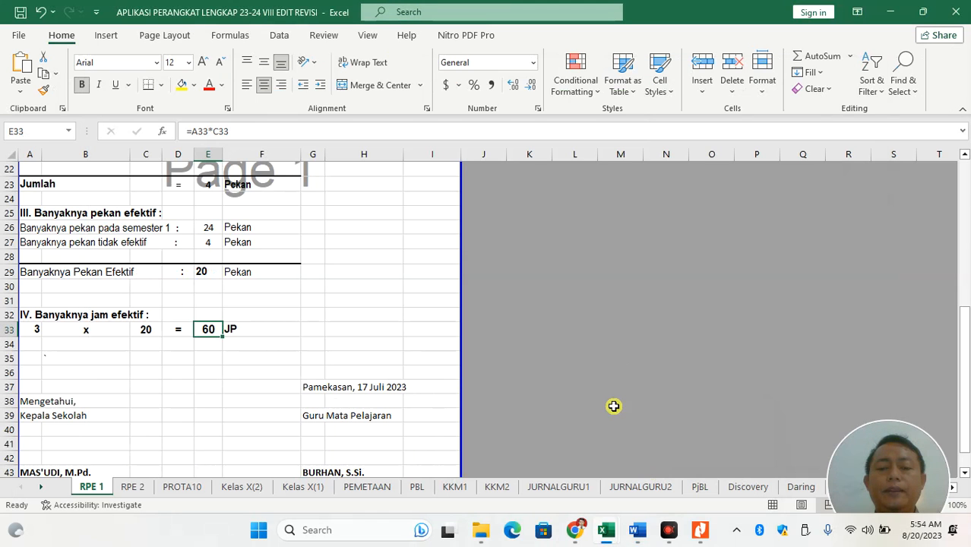
pyautogui.click(579, 371)
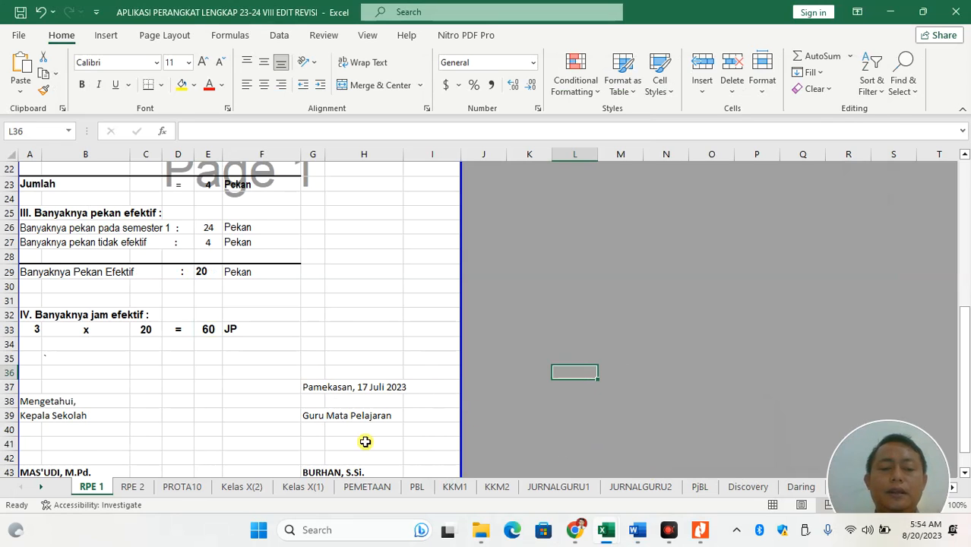
# Review the semester 1 rows of the PROTA10 sheet, checking the Waktu (JP) allocations of the Produk and Refleksi dan Evaluasi elements
pyautogui.click(183, 486)
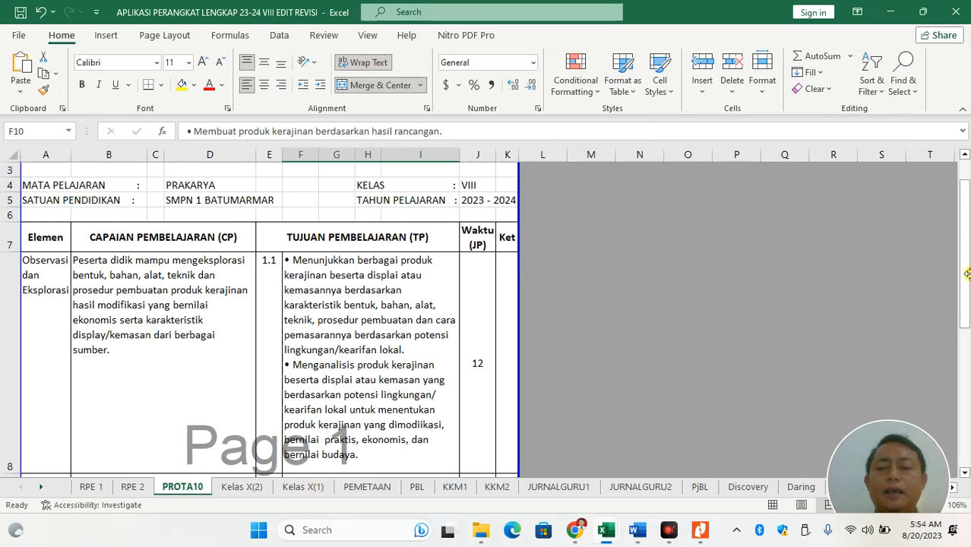
pyautogui.moveTo(963, 262); pyautogui.dragTo(968, 336)
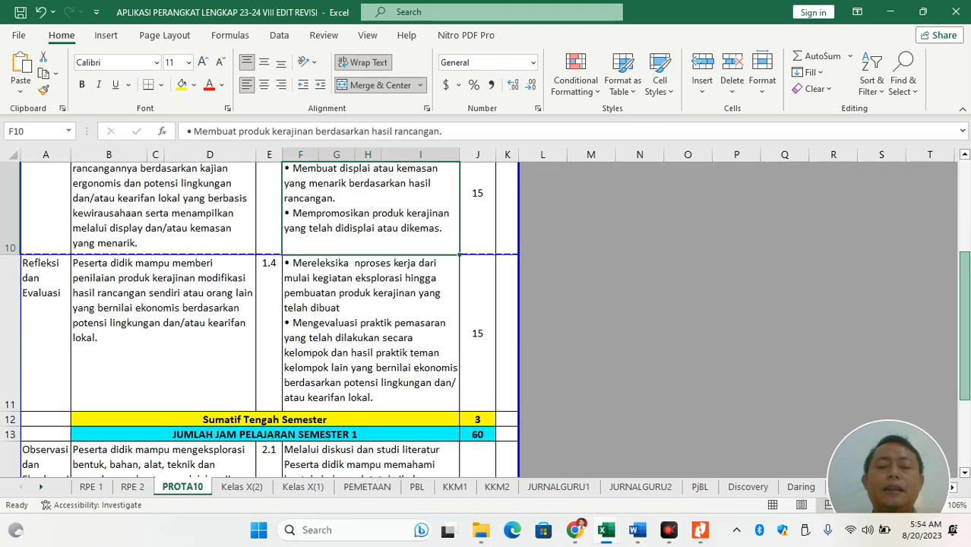
pyautogui.moveTo(968, 335)
pyautogui.mouseDown()
pyautogui.moveTo(967, 320)
pyautogui.moveTo(968, 337)
pyautogui.mouseUp()
pyautogui.click(490, 383)
pyautogui.click(478, 228)
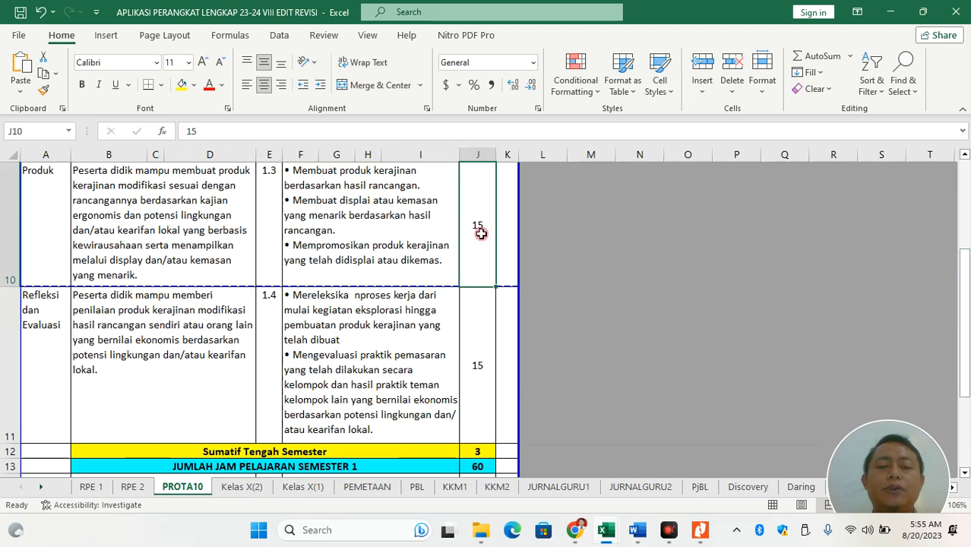
pyautogui.click(472, 341)
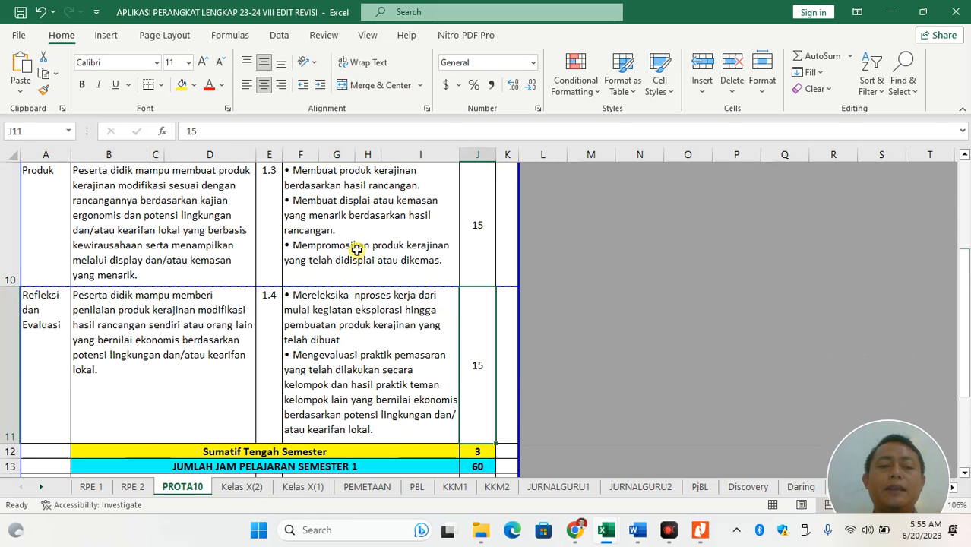
pyautogui.click(120, 262)
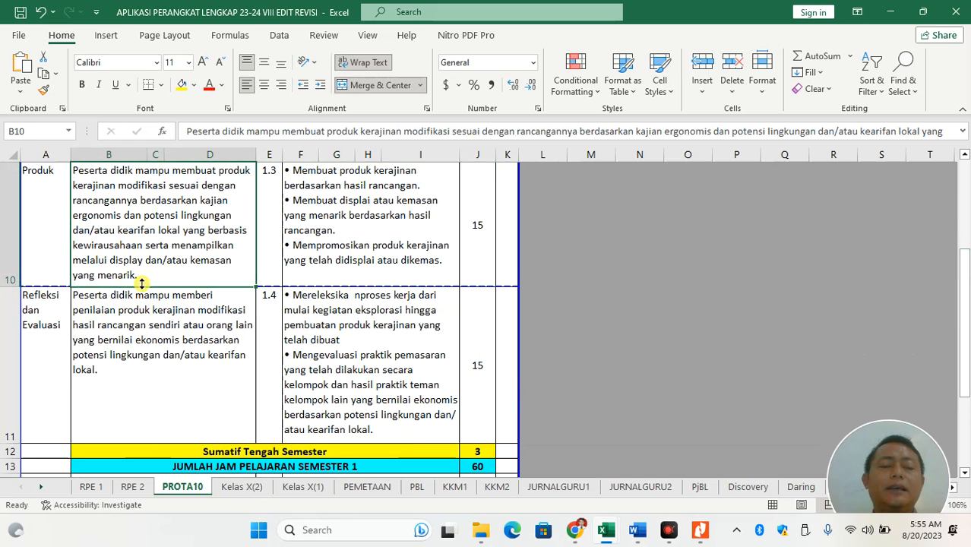
# Review the semester 1 rows of the PROTA10 sheet, from Observasi dan Eksplorasi to Sumatif Tengah Semester, checking their Waktu (JP) allocations
pyautogui.click(157, 356)
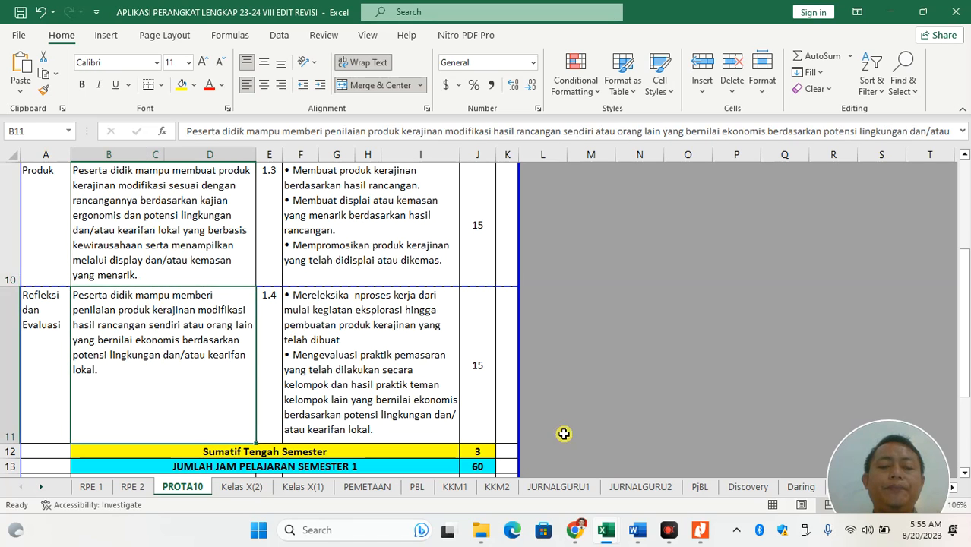
pyautogui.click(485, 366)
pyautogui.click(468, 237)
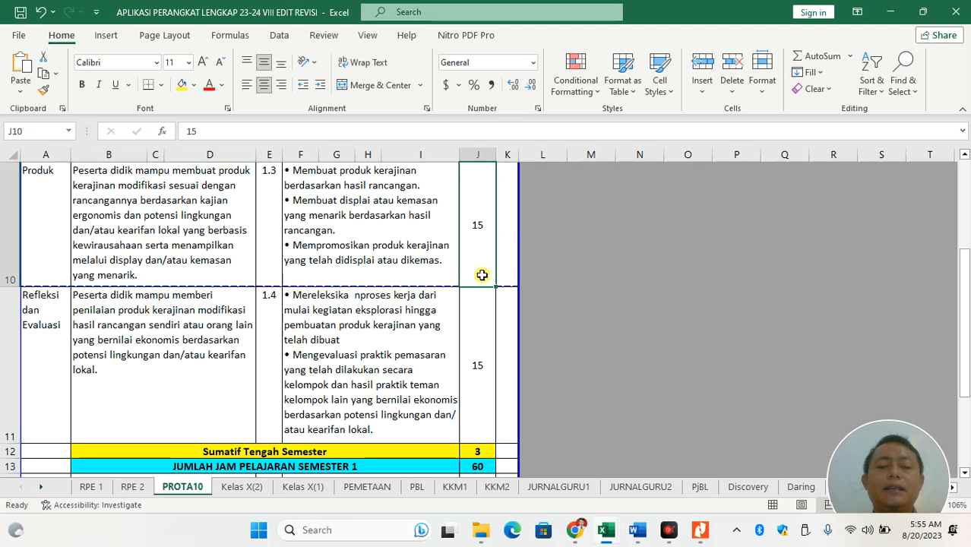
pyautogui.click(477, 464)
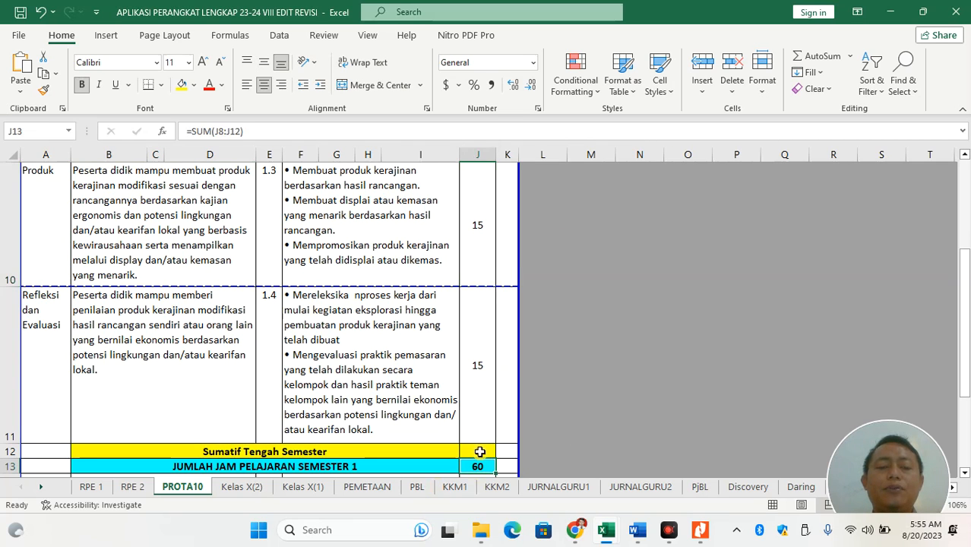
pyautogui.click(480, 450)
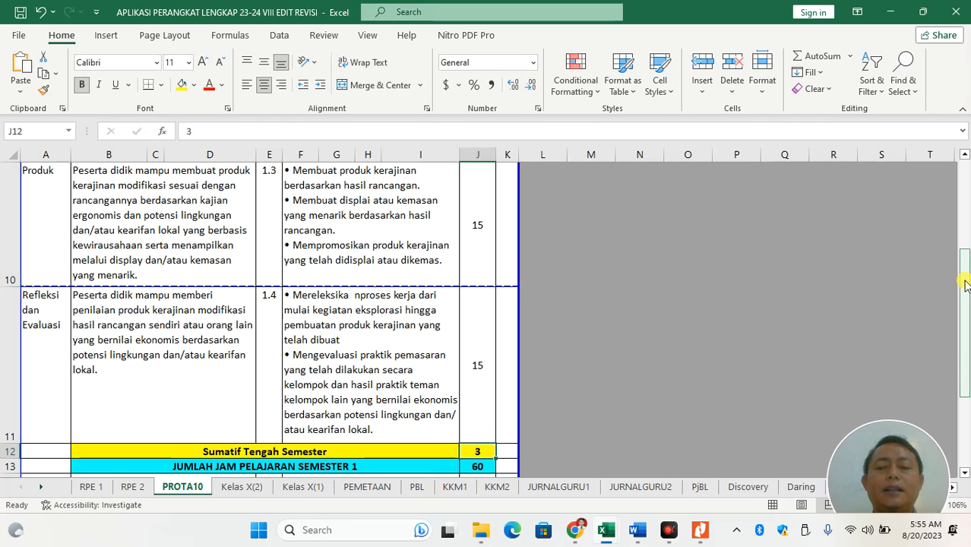
pyautogui.moveTo(966, 279); pyautogui.dragTo(966, 240)
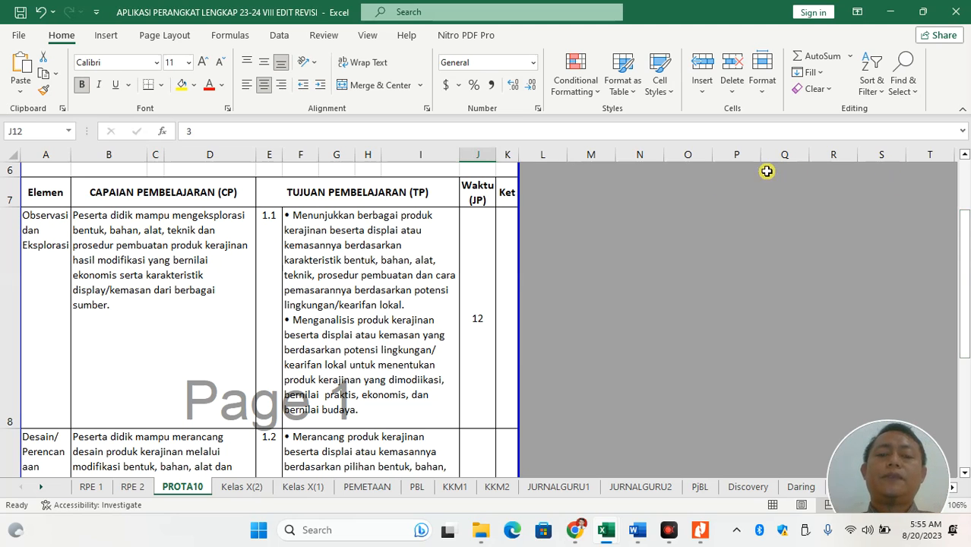
pyautogui.click(477, 259)
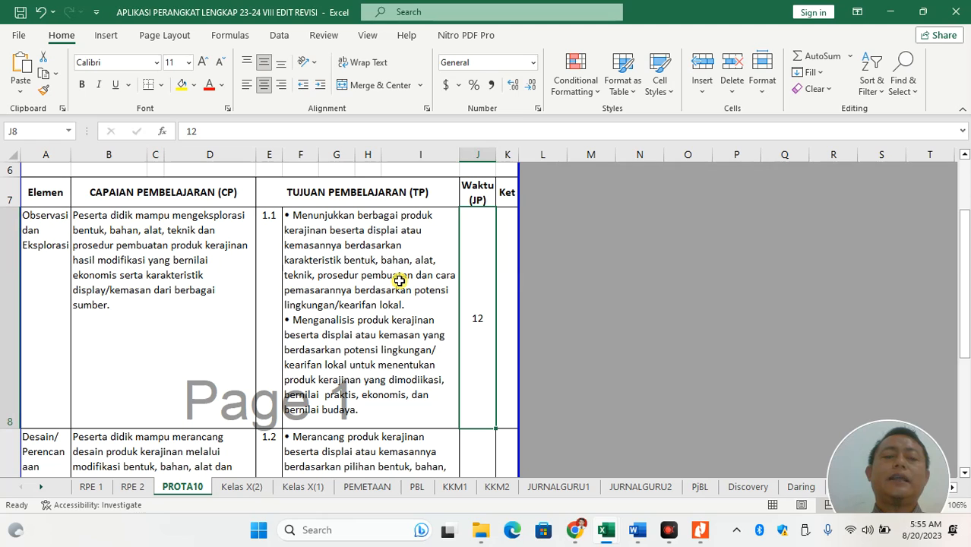
pyautogui.moveTo(966, 300); pyautogui.dragTo(968, 339)
pyautogui.click(303, 450)
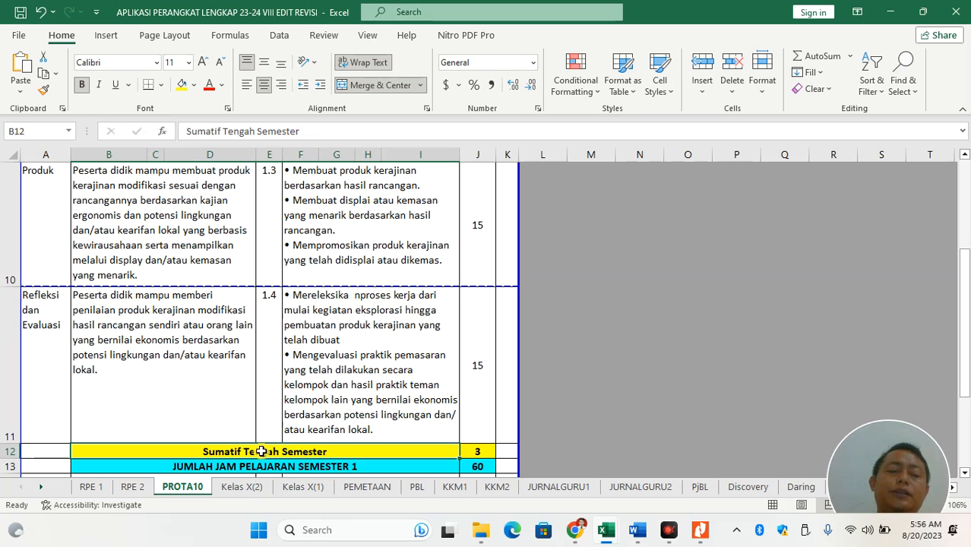
pyautogui.moveTo(480, 530)
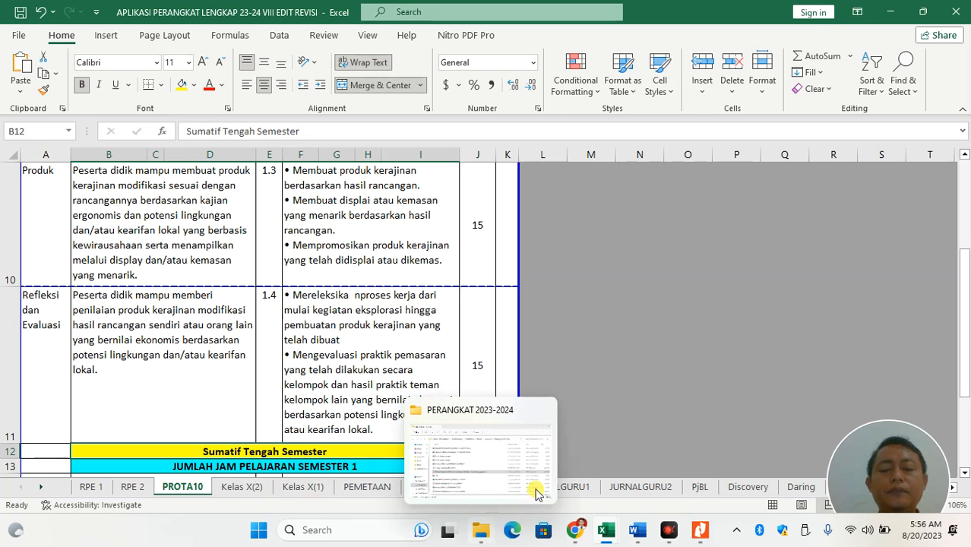
pyautogui.moveTo(529, 492)
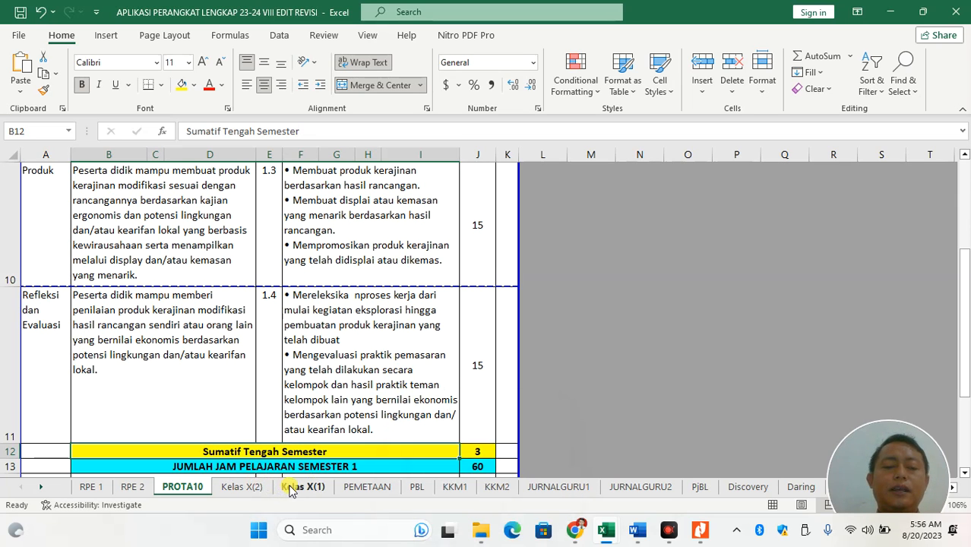
# Examine on the Kelas X(1) sheet how the CP and TP cells C10 and C16 of item 1.1 are linked to PROTA10
pyautogui.click(291, 488)
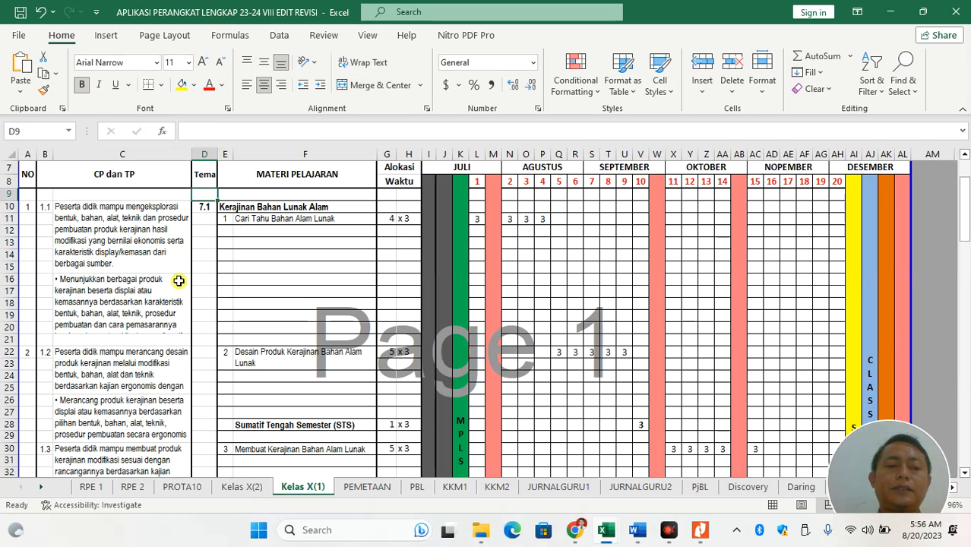
pyautogui.click(131, 233)
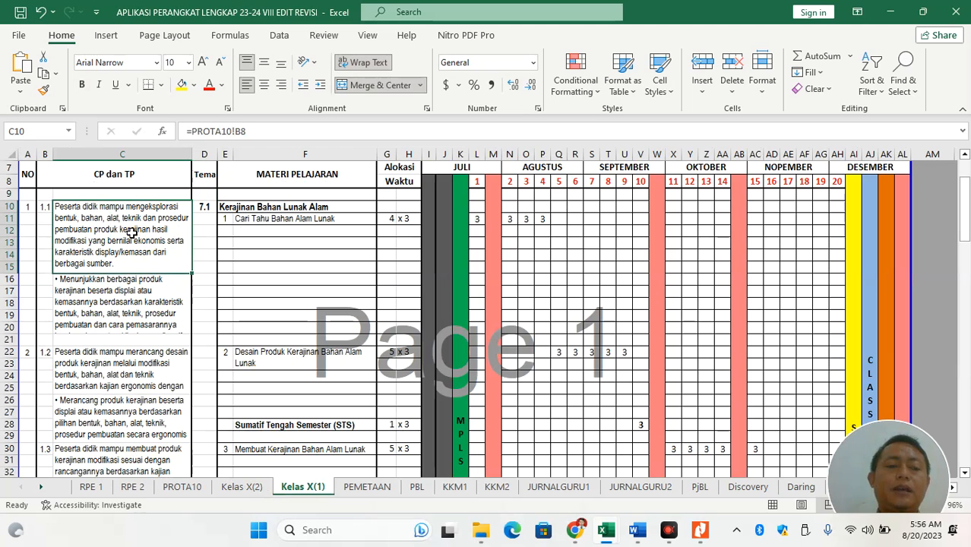
pyautogui.click(128, 300)
pyautogui.click(130, 251)
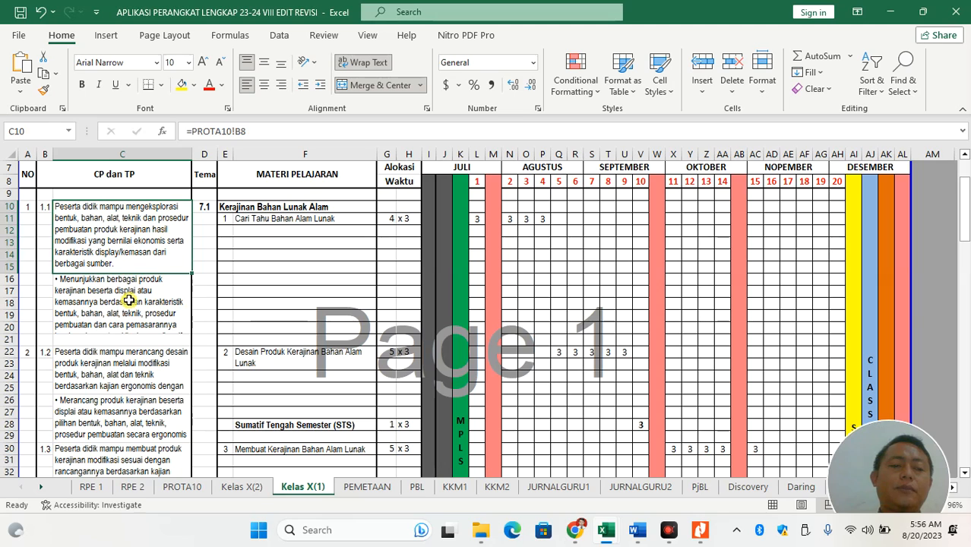
pyautogui.click(128, 300)
pyautogui.click(126, 254)
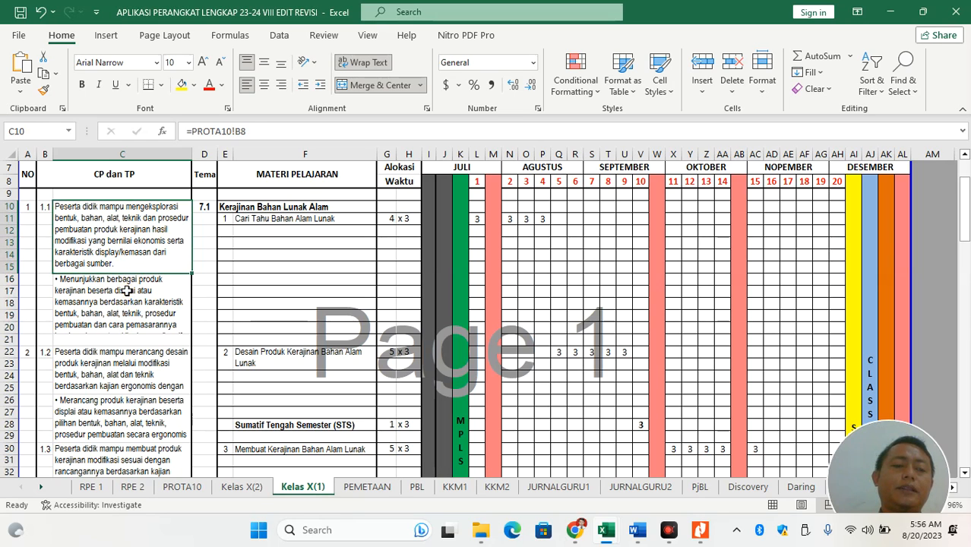
pyautogui.click(126, 290)
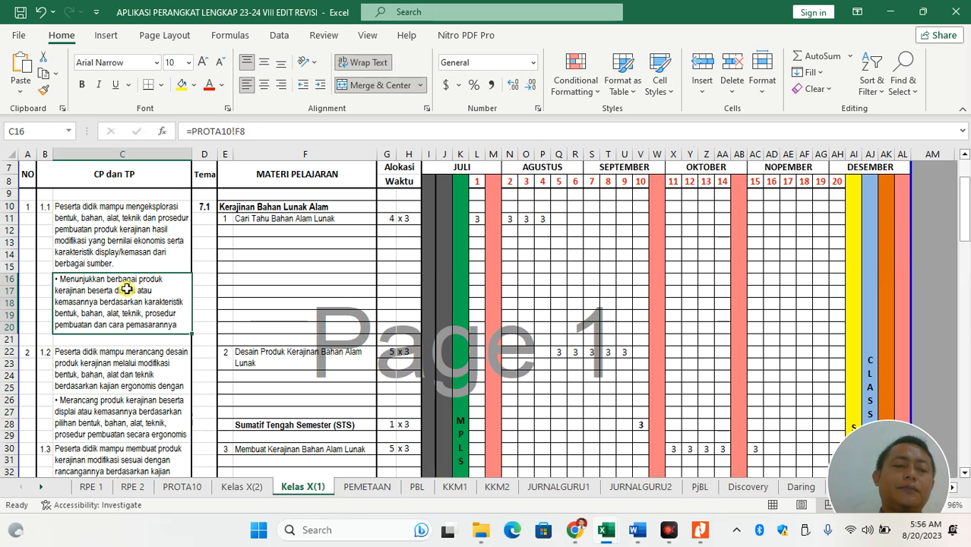
pyautogui.click(132, 235)
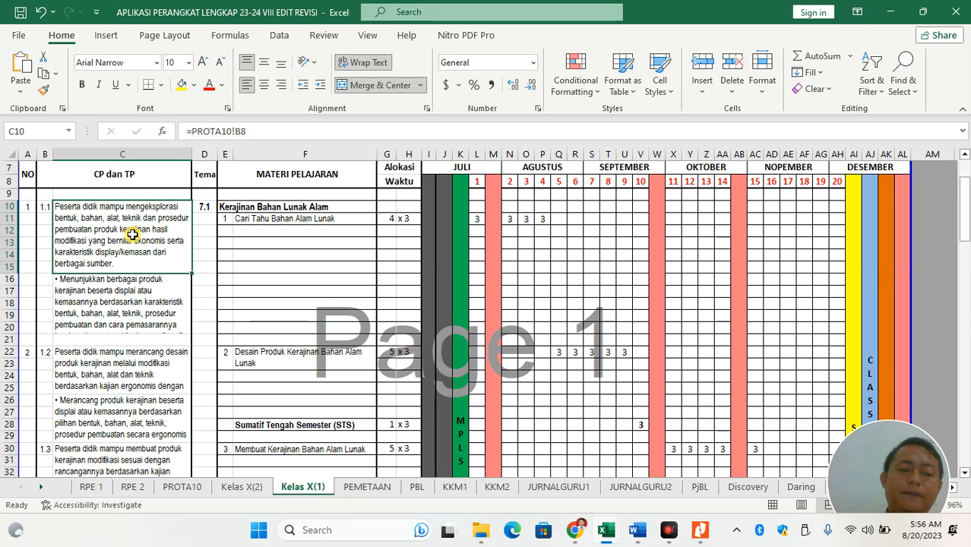
# Link the outcome cell C10 on the Kelas X(1) sheet to the Observasi dan Eksplorasi outcome with the formula =PROTA10!B8
pyautogui.write('=')
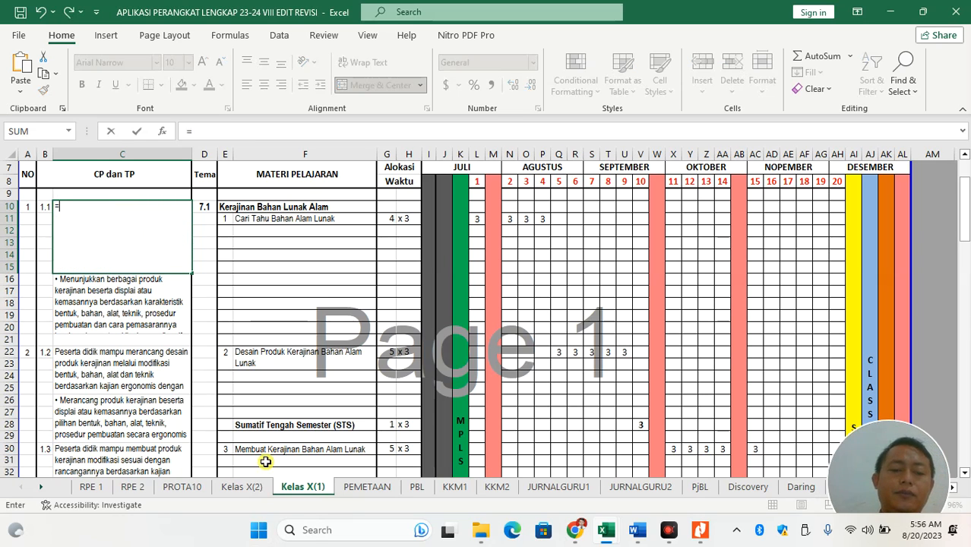
pyautogui.click(192, 487)
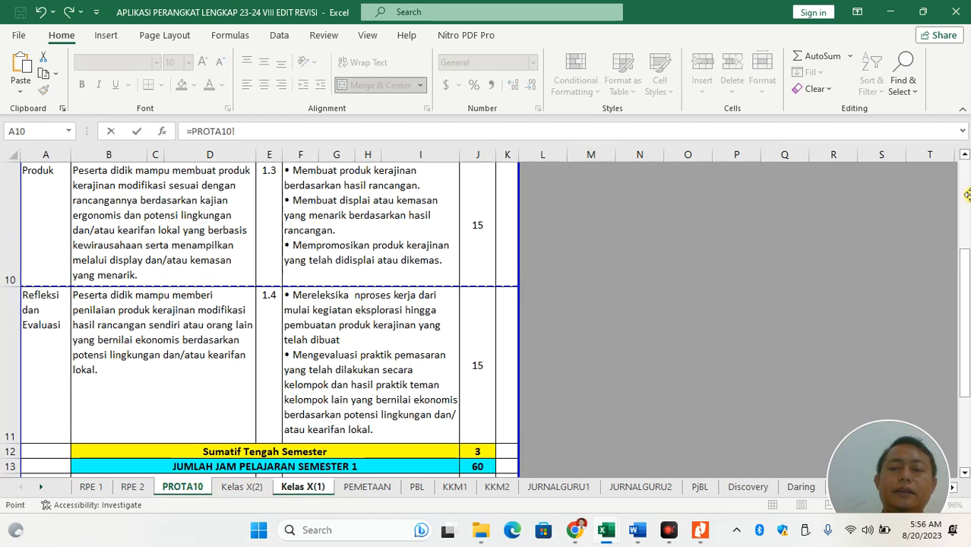
pyautogui.scroll(3, 966, 196)
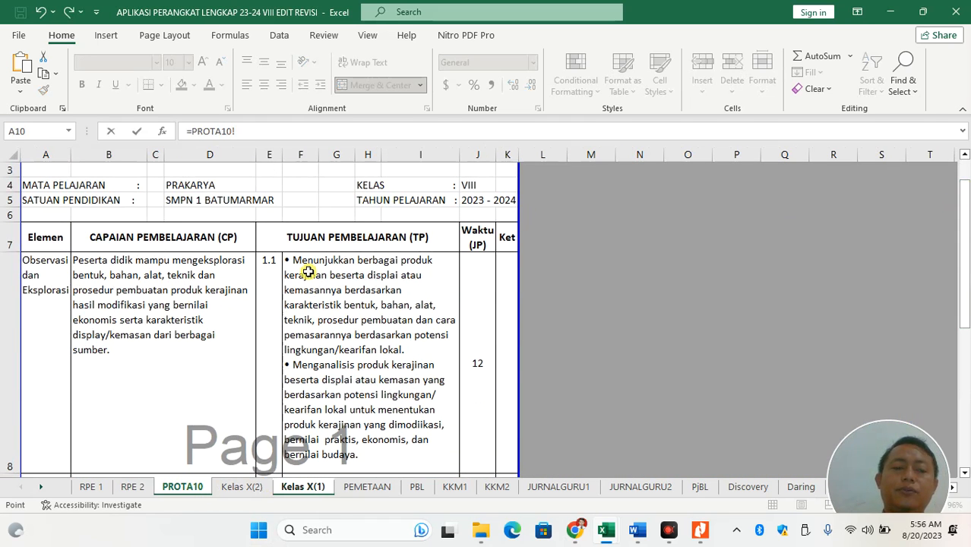
pyautogui.click(94, 290)
pyautogui.press('Return')
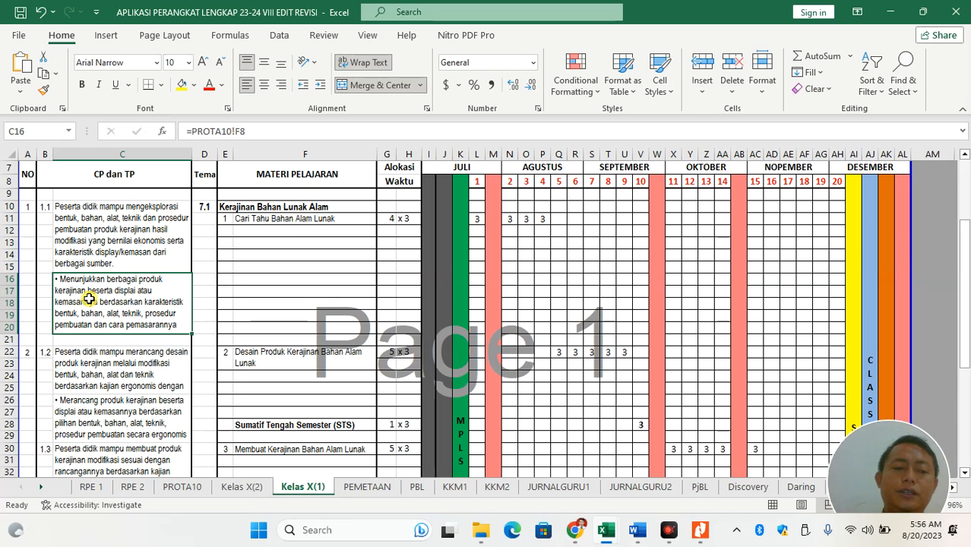
# Link the objective cell C16 on the Kelas X(1) sheet to the Observasi dan Eksplorasi objectives with the formula =PROTA10!F8
pyautogui.write('=')
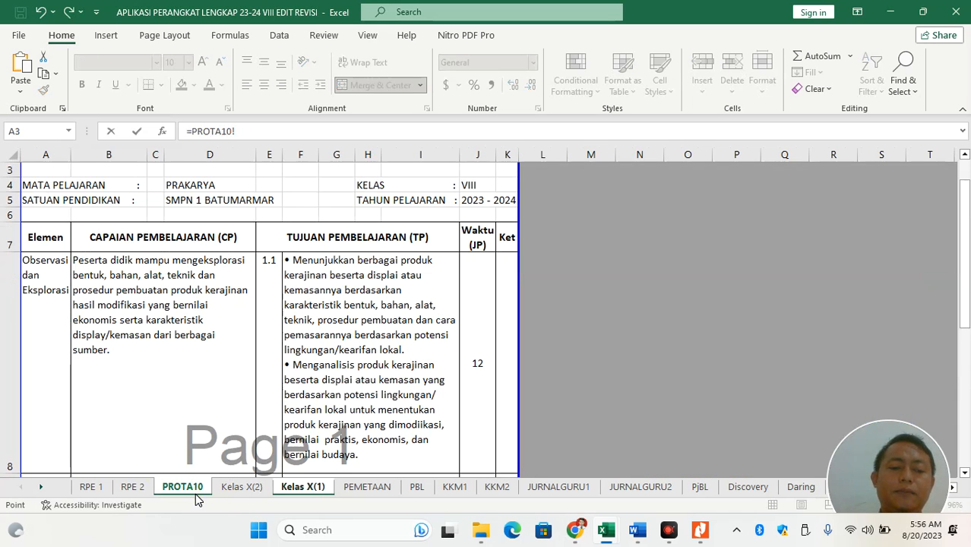
pyautogui.click(196, 489)
pyautogui.click(354, 337)
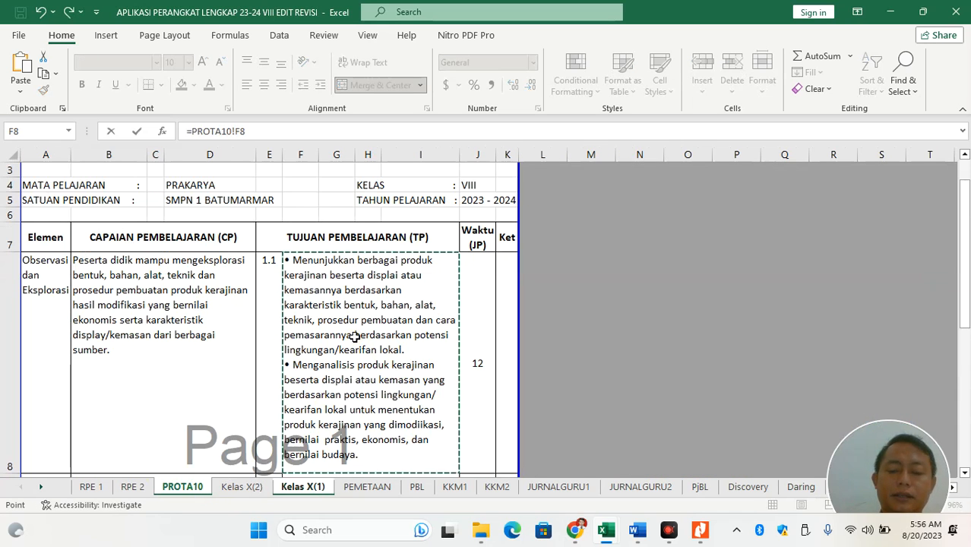
pyautogui.press('Return')
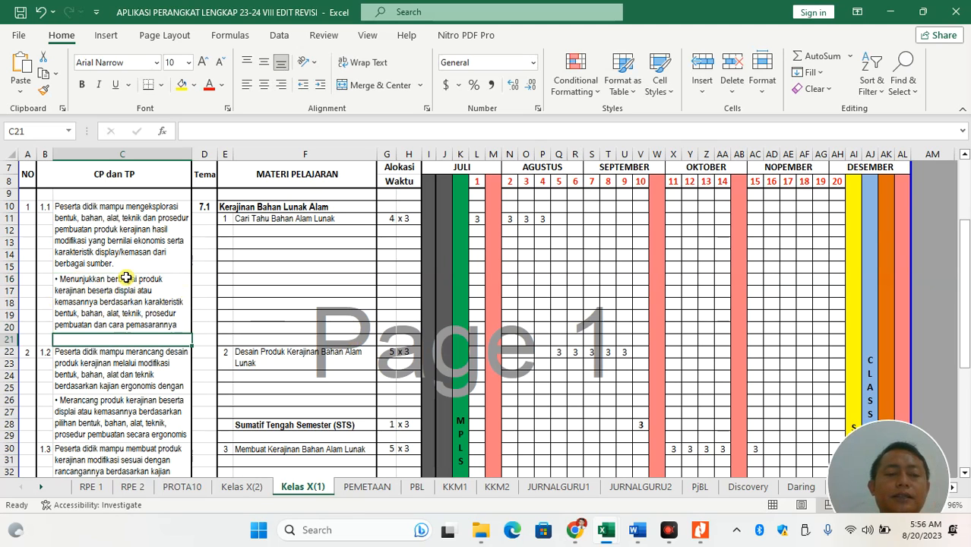
# Check the theme 7.1 heading and its first topic in the MATERI PELAJARAN column of the Kelas X(1) sheet
pyautogui.click(237, 206)
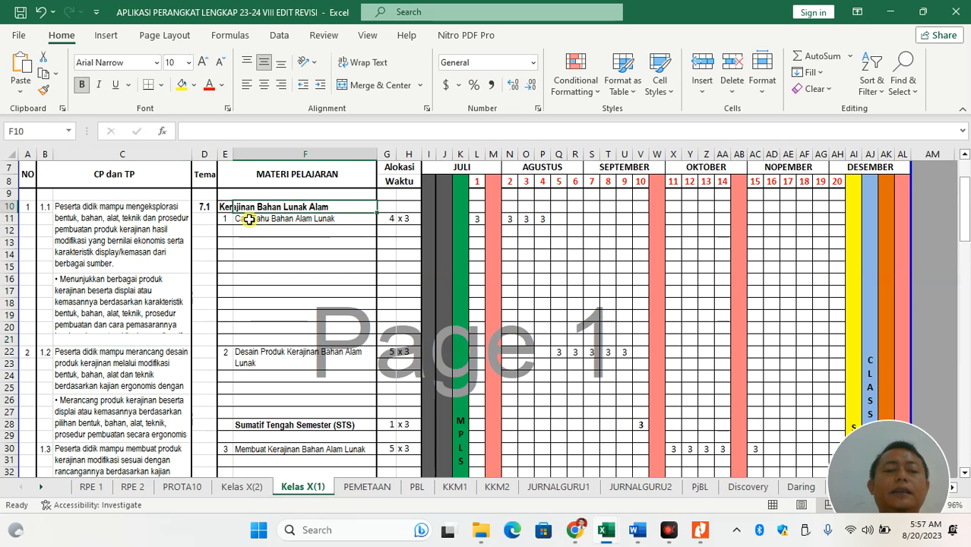
pyautogui.click(234, 220)
pyautogui.click(224, 208)
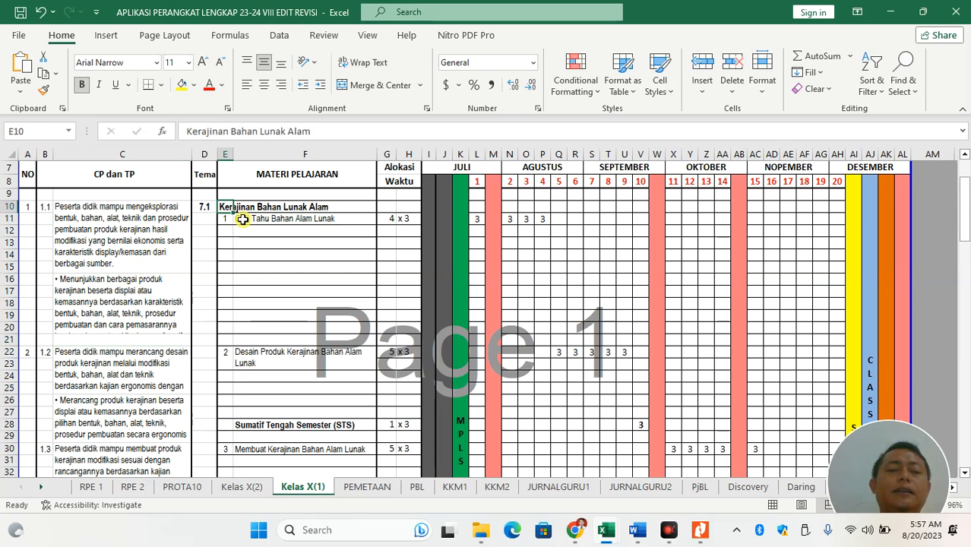
pyautogui.click(243, 220)
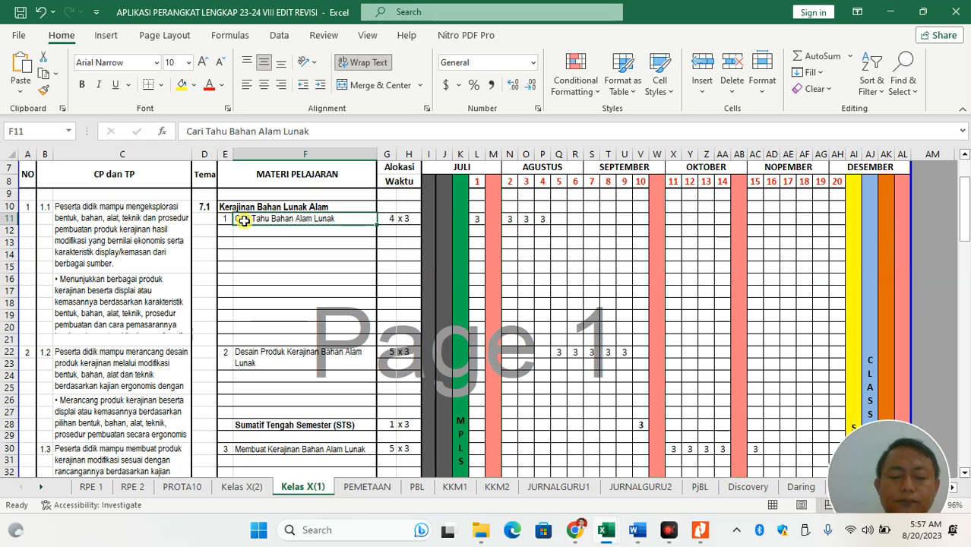
# Increase the height of row 20 on the Kelas X(1) sheet so the first objective under 1.1 fits completely
pyautogui.moveTo(18, 332); pyautogui.dragTo(10, 408)
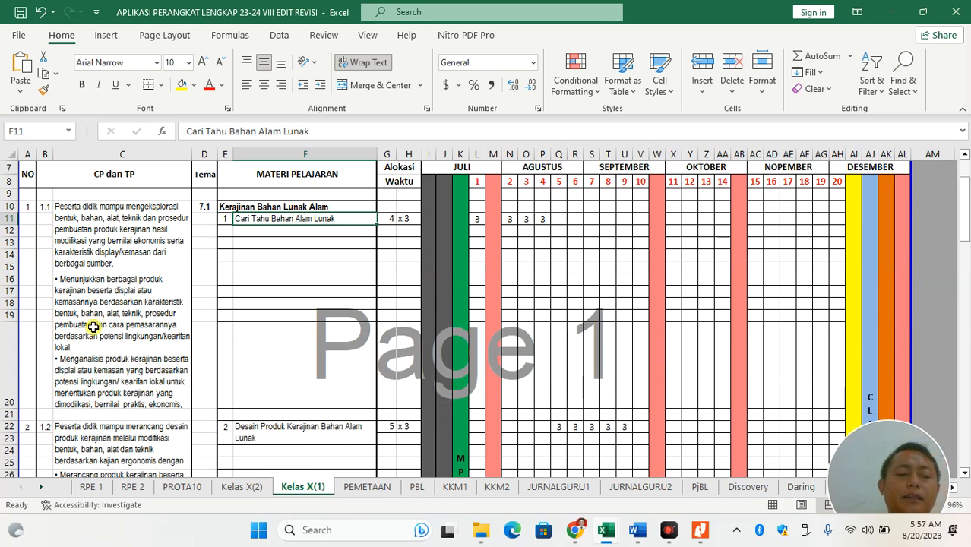
pyautogui.click(89, 363)
pyautogui.moveTo(7, 408); pyautogui.dragTo(6, 351)
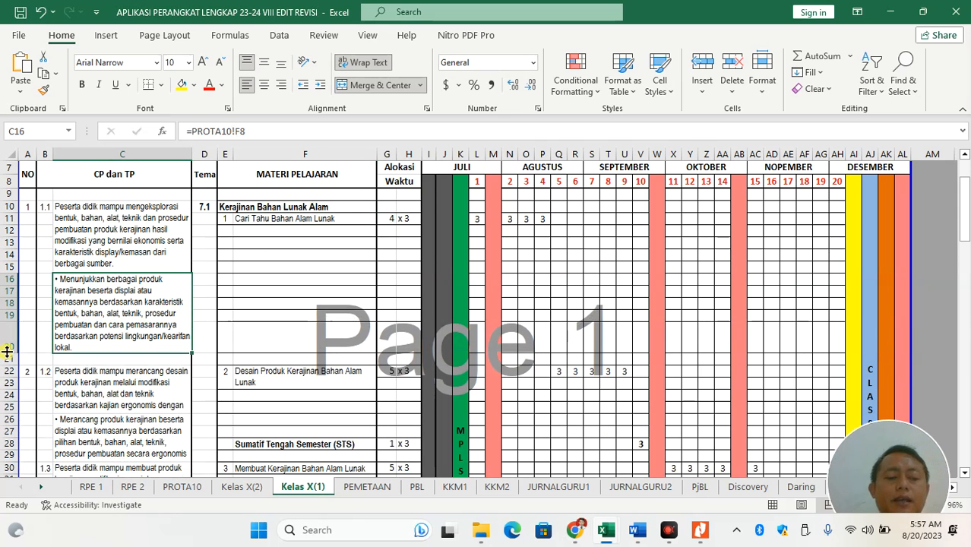
# Compare Tujuan Pembelajaran 2.1 in Word's TEMA 7.2 table with the objective in cell C16 of the Excel Kelas X(1) sheet
pyautogui.hotkey('alt', 'Tab')
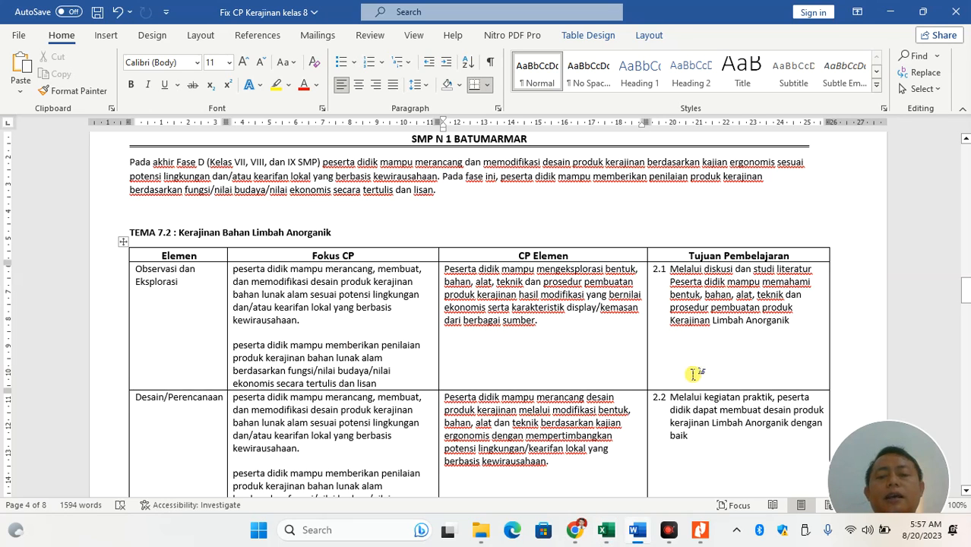
pyautogui.click(708, 320)
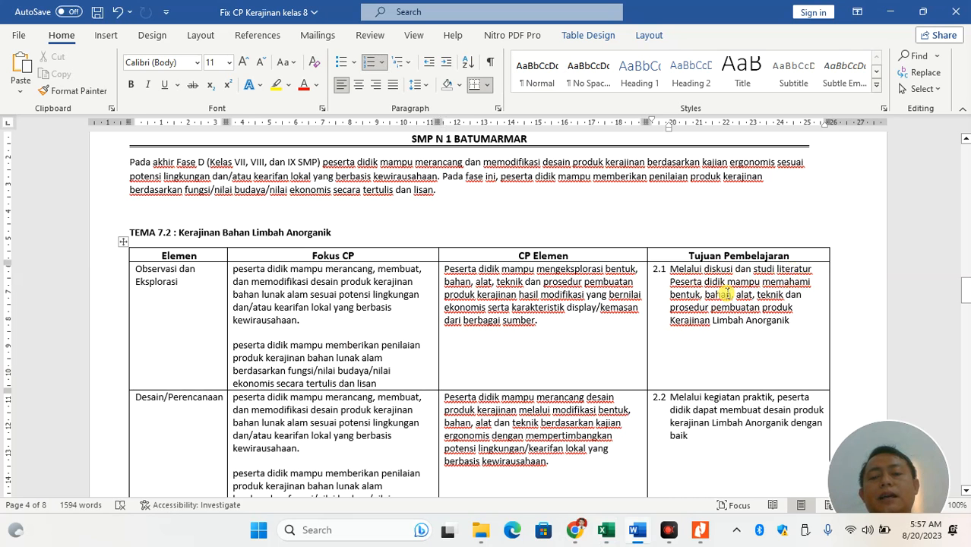
pyautogui.hotkey('alt', 'Tab')
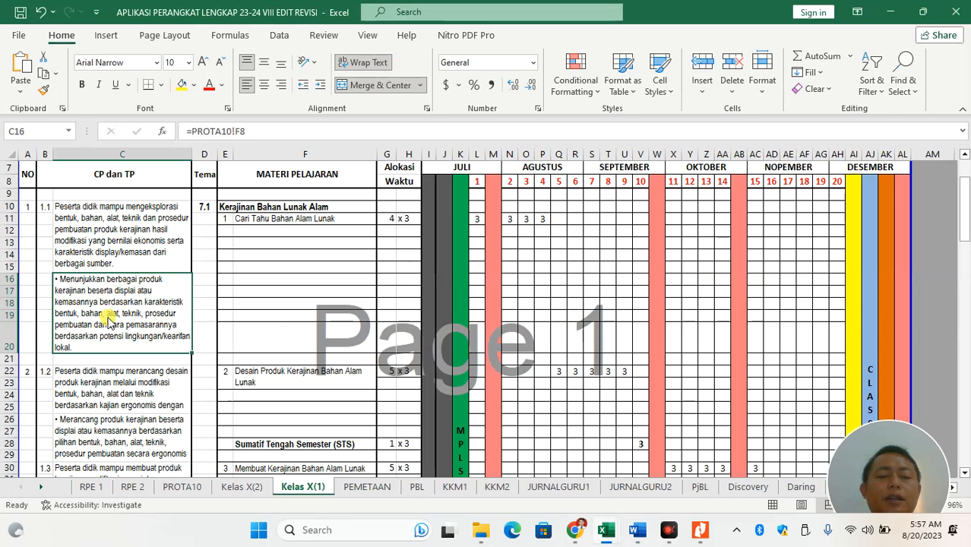
pyautogui.hotkey('alt', 'Tab')
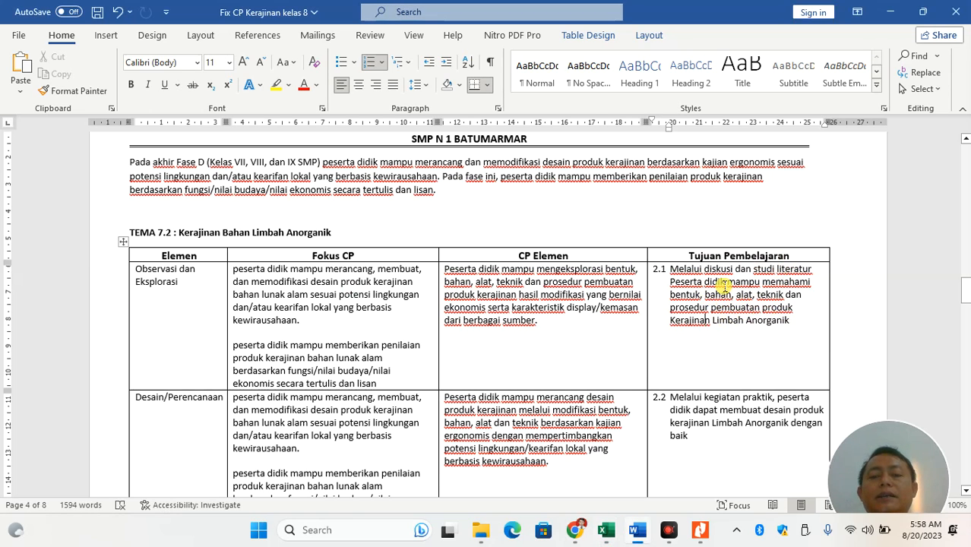
pyautogui.hotkey('alt', 'Tab')
pyautogui.hotkey('alt', 'Tab')
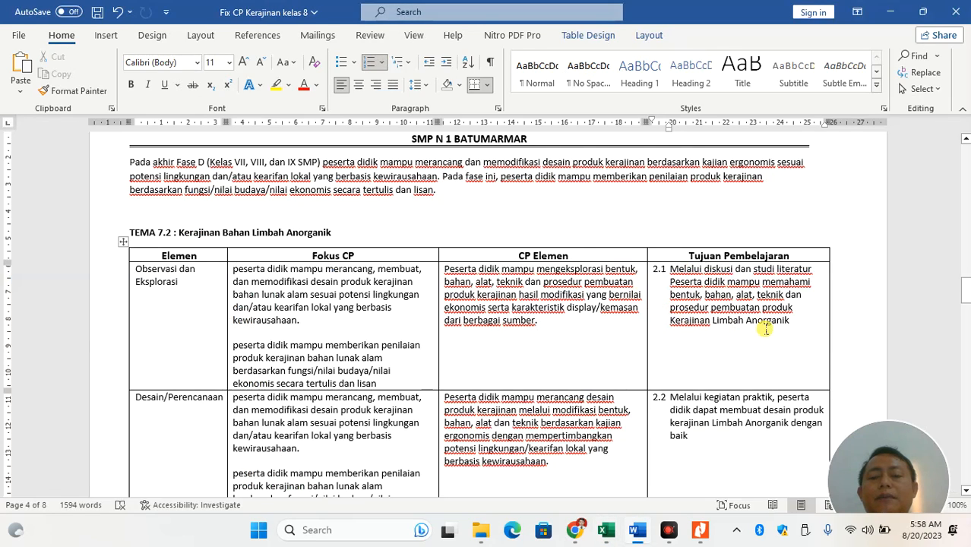
pyautogui.hotkey('alt', 'Tab')
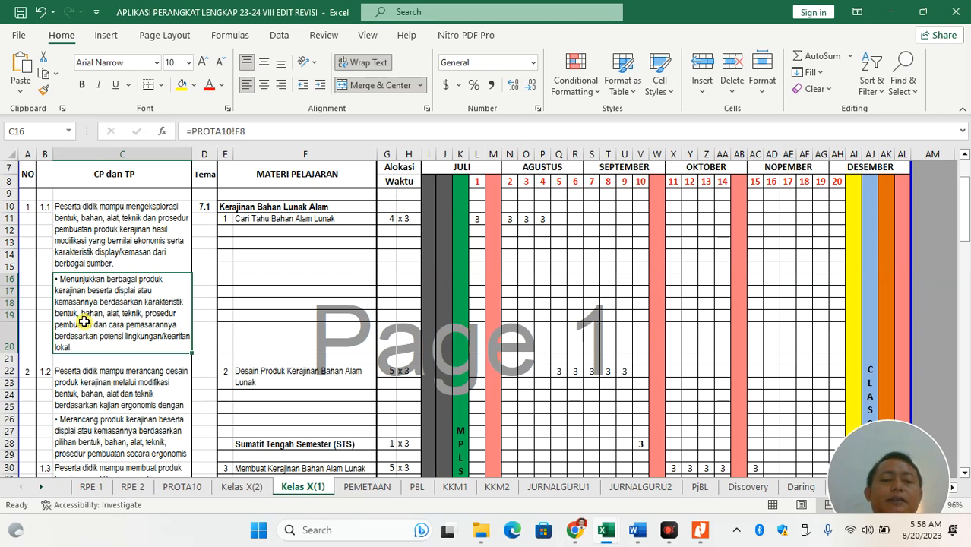
pyautogui.hotkey('alt', 'Tab')
pyautogui.moveTo(706, 328); pyautogui.dragTo(680, 258)
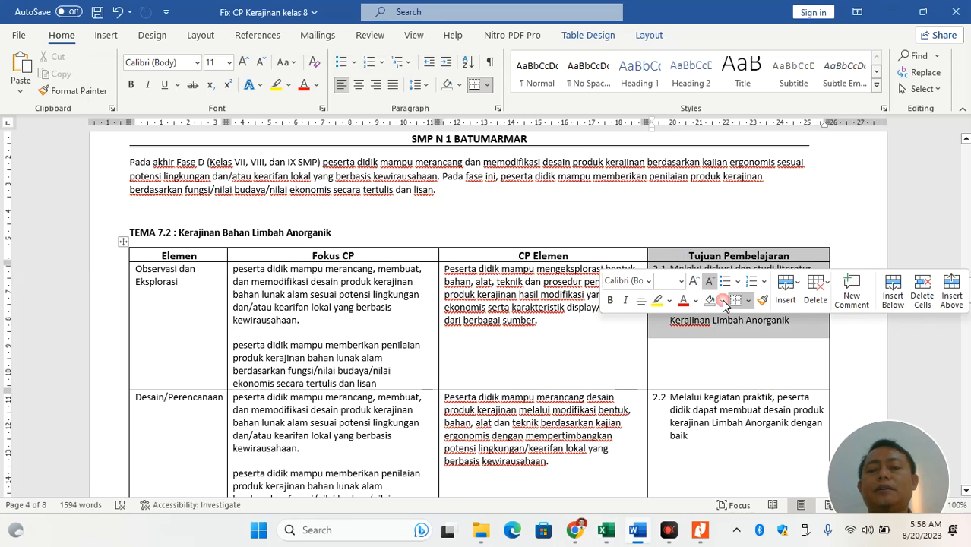
pyautogui.click(752, 346)
pyautogui.moveTo(791, 322); pyautogui.dragTo(678, 321)
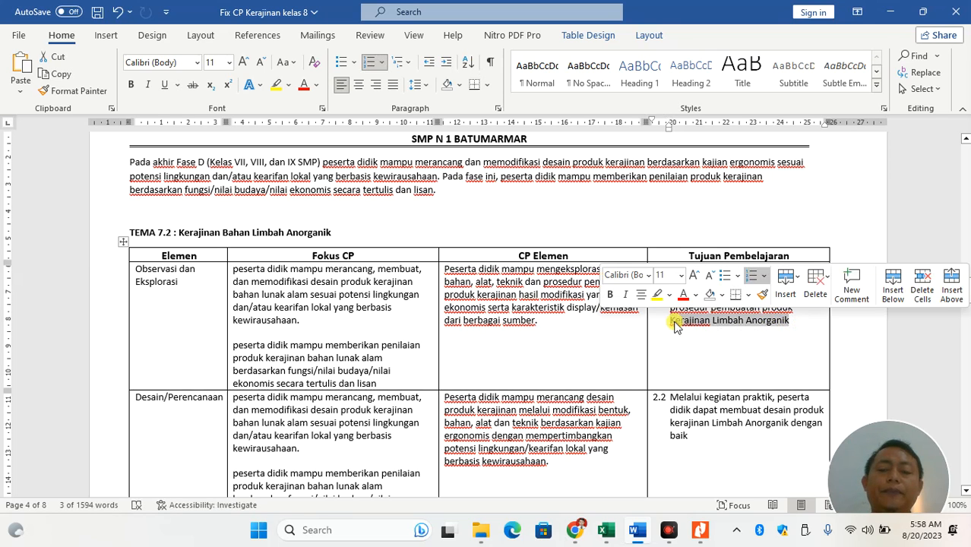
pyautogui.hotkey('alt', 'Tab')
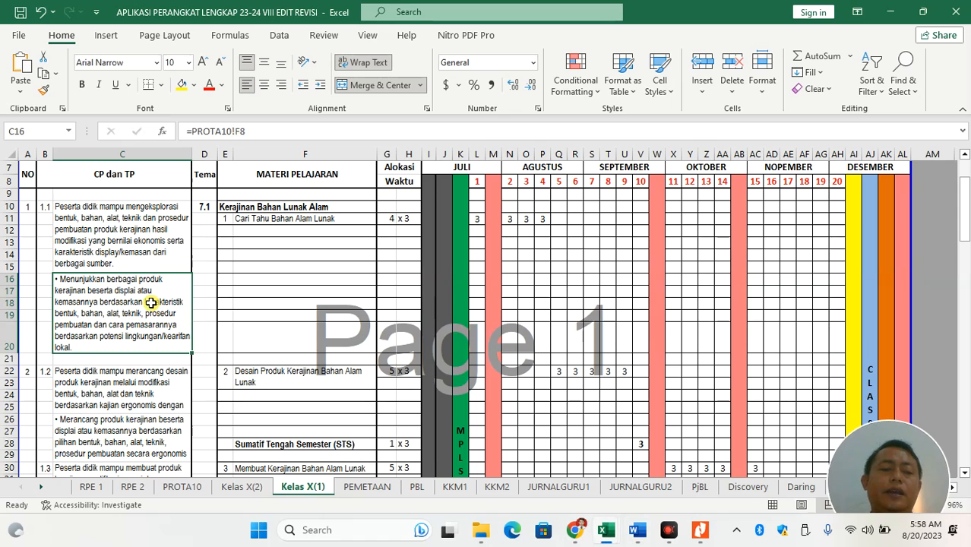
# Undo the recent edits on the Kelas X(1) and PROTA10 sheets, going back through the objectives pasted into PROTA10 rows 9 to 11
pyautogui.hotkey('ctrl', 'z')
pyautogui.hotkey('ctrl', 'z')
pyautogui.hotkey('ctrl', 'z')
pyautogui.hotkey('ctrl', 'z')
pyautogui.hotkey('ctrl', 'z')
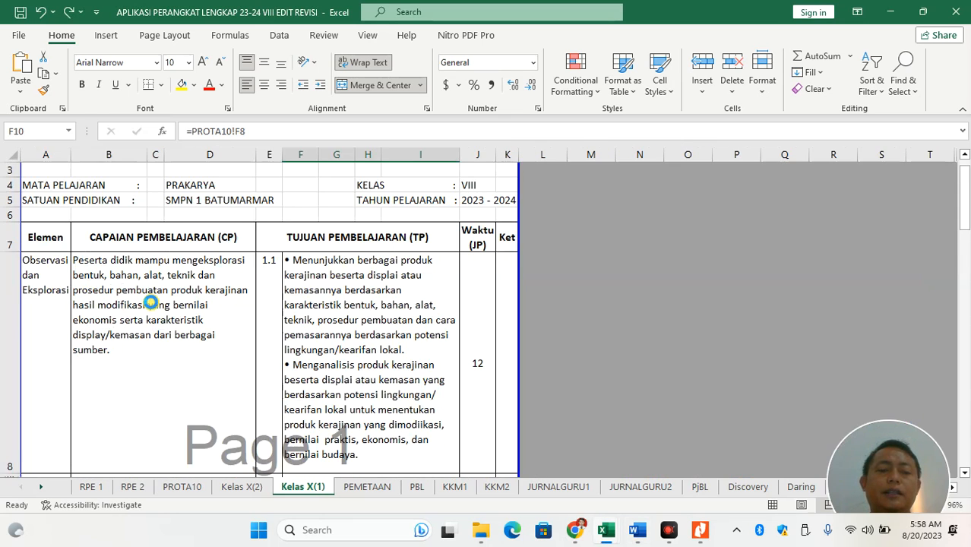
pyautogui.hotkey('ctrl', 'z')
pyautogui.hotkey('ctrl', 'z')
pyautogui.hotkey('ctrl', 'z')
pyautogui.hotkey('ctrl', 'z')
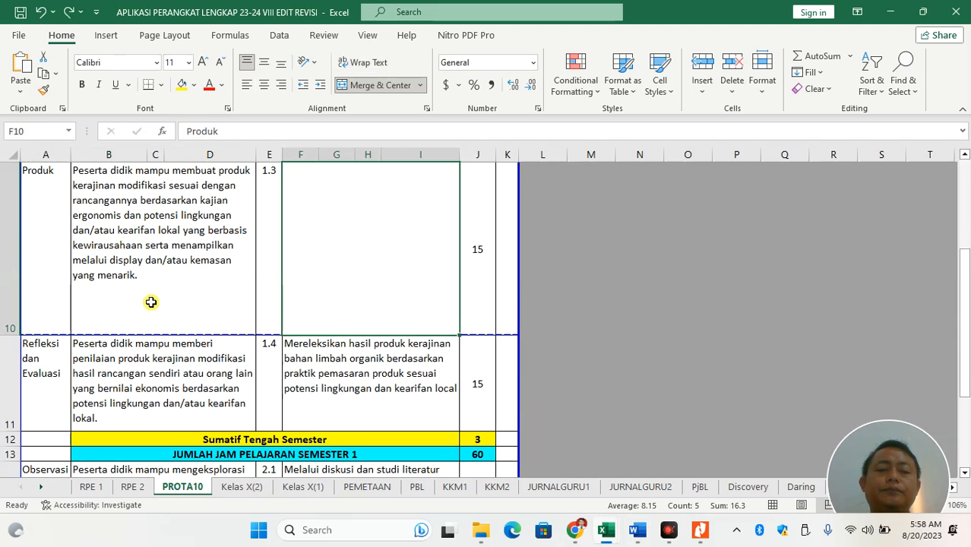
pyautogui.hotkey('ctrl', 'z')
pyautogui.hotkey('ctrl', 'z')
pyautogui.hotkey('ctrl', 'z')
pyautogui.hotkey('ctrl', 'z')
pyautogui.hotkey('ctrl', 'z')
pyautogui.hotkey('ctrl', 'z')
pyautogui.hotkey('ctrl', 'z')
pyautogui.hotkey('ctrl', 'z')
pyautogui.hotkey('ctrl', 'z')
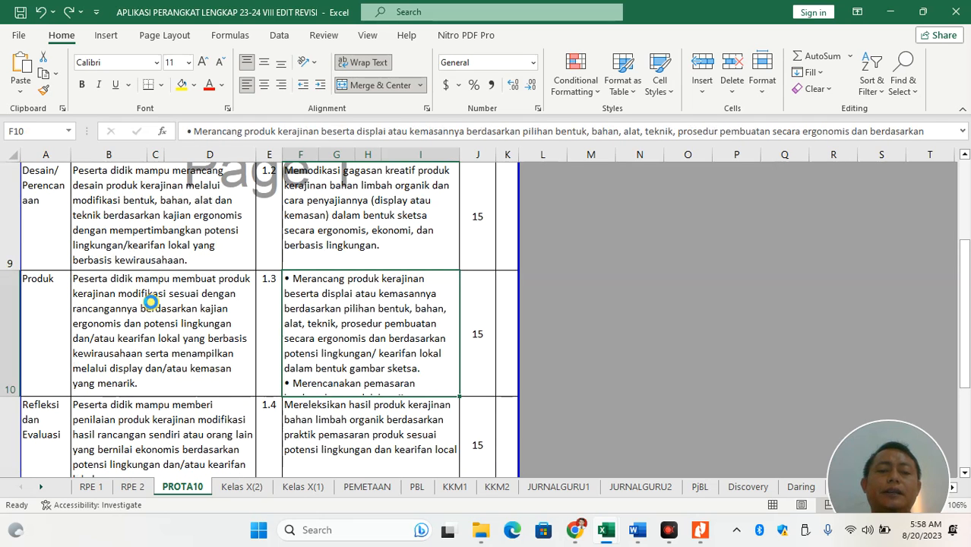
# Undo the recent edits to the learning-objective cells in the PROTA10 sheet, back through the change to cell F8
pyautogui.hotkey('ctrl', 'z')
pyautogui.hotkey('ctrl', 'z')
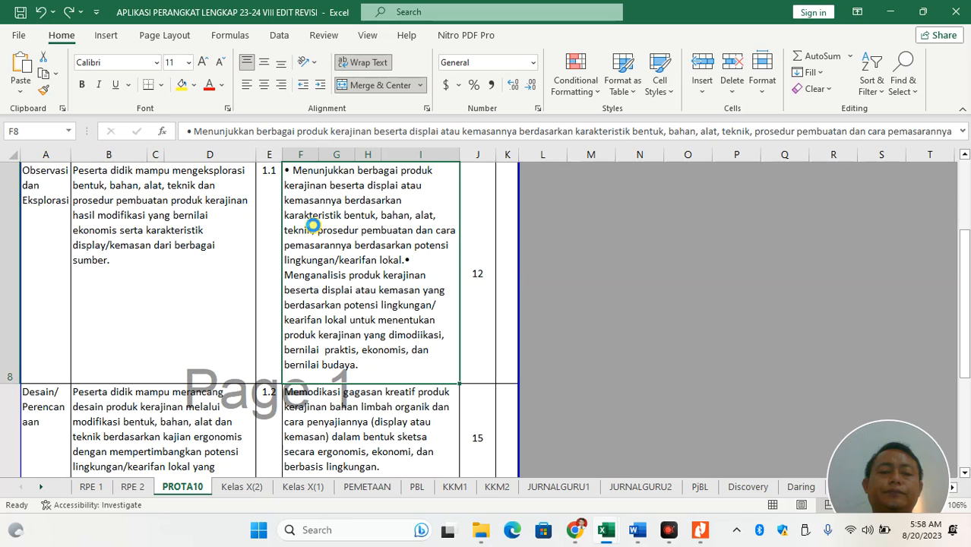
pyautogui.hotkey('ctrl', 'z')
pyautogui.hotkey('ctrl', 'z')
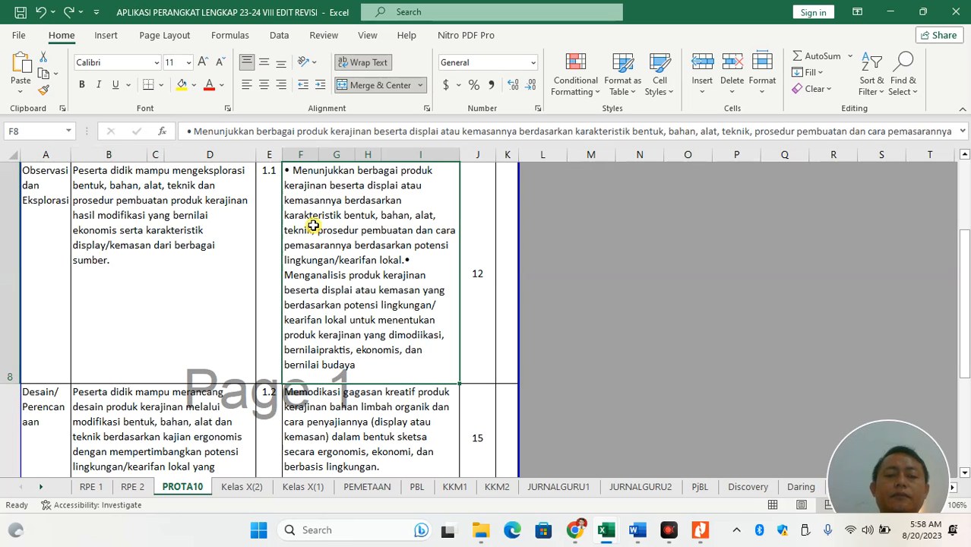
pyautogui.hotkey('ctrl', 'z')
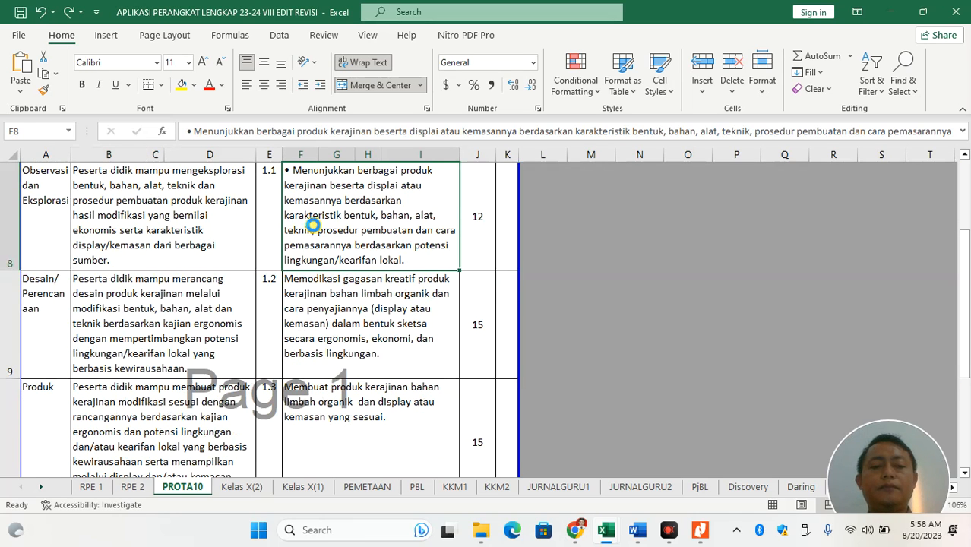
pyautogui.hotkey('ctrl', 'z')
pyautogui.hotkey('ctrl', 'z')
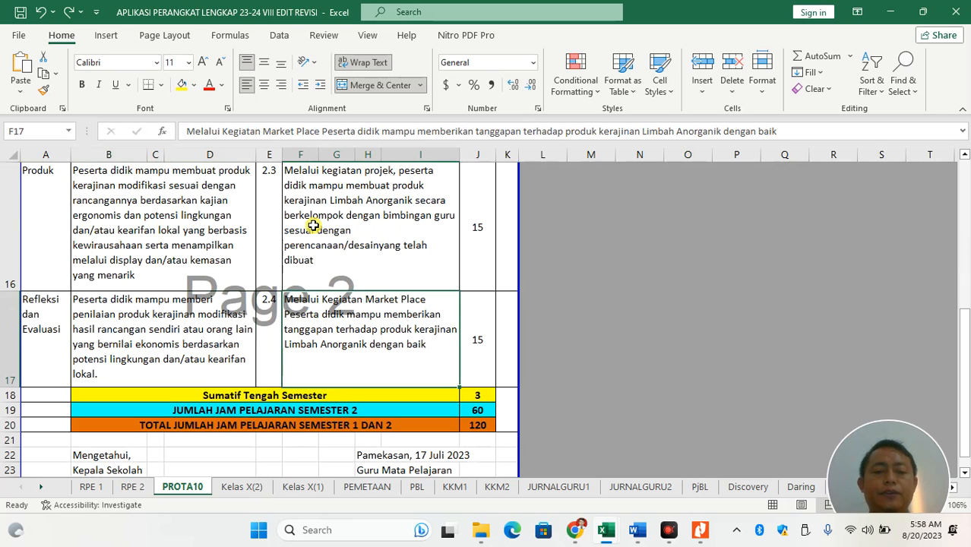
pyautogui.hotkey('ctrl', 'z')
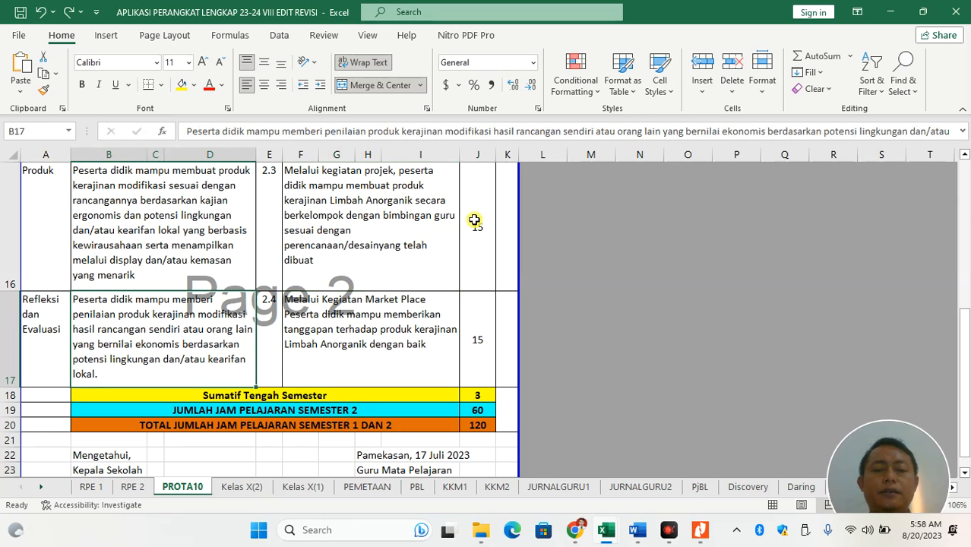
pyautogui.hotkey('ctrl', 'z')
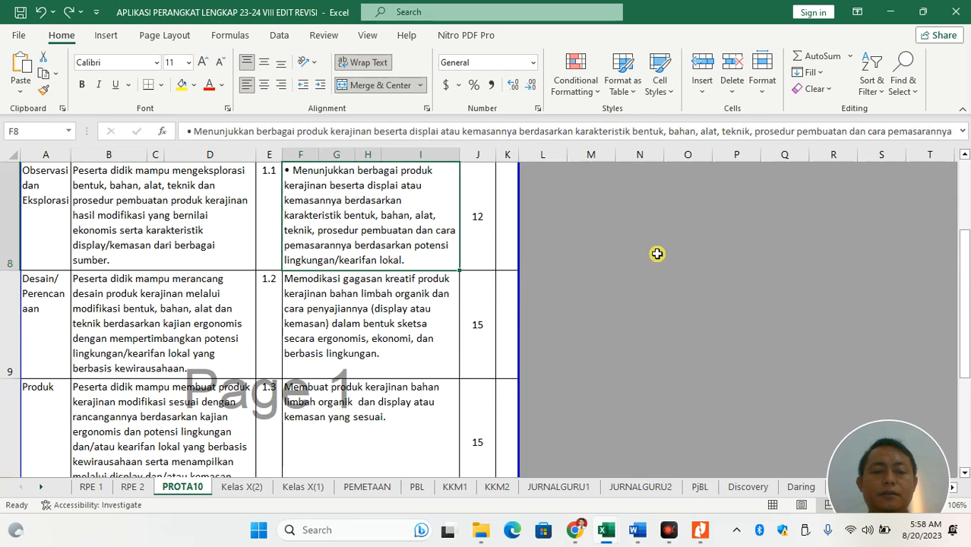
pyautogui.hotkey('ctrl', 'z')
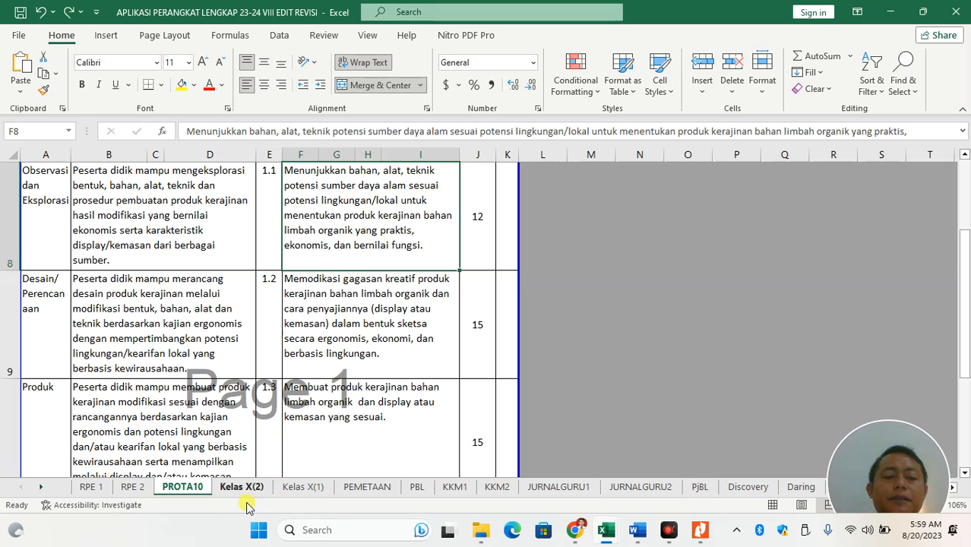
# In the Kelas X(1) sheet, link C10 to PROTA10!B8 and C16 to PROTA10!F8
pyautogui.click(295, 488)
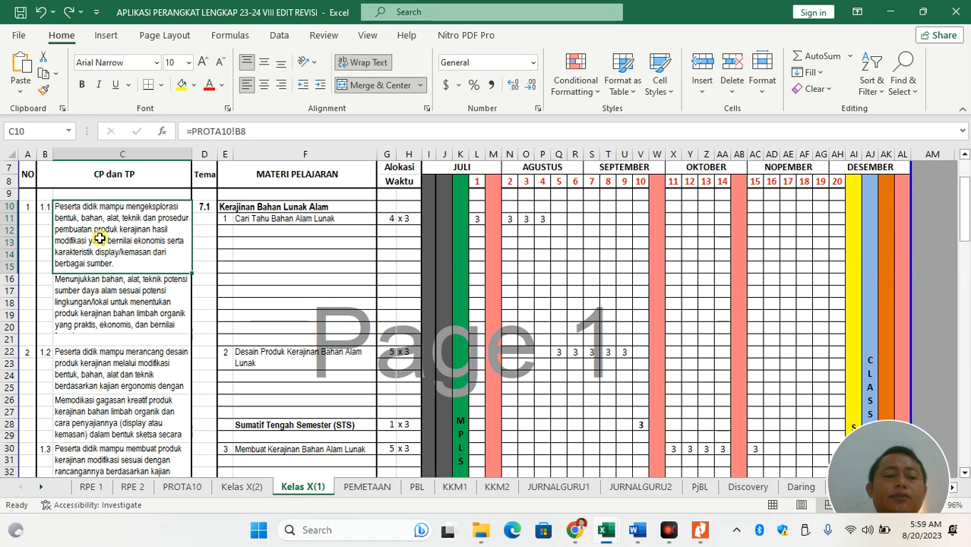
pyautogui.write('=')
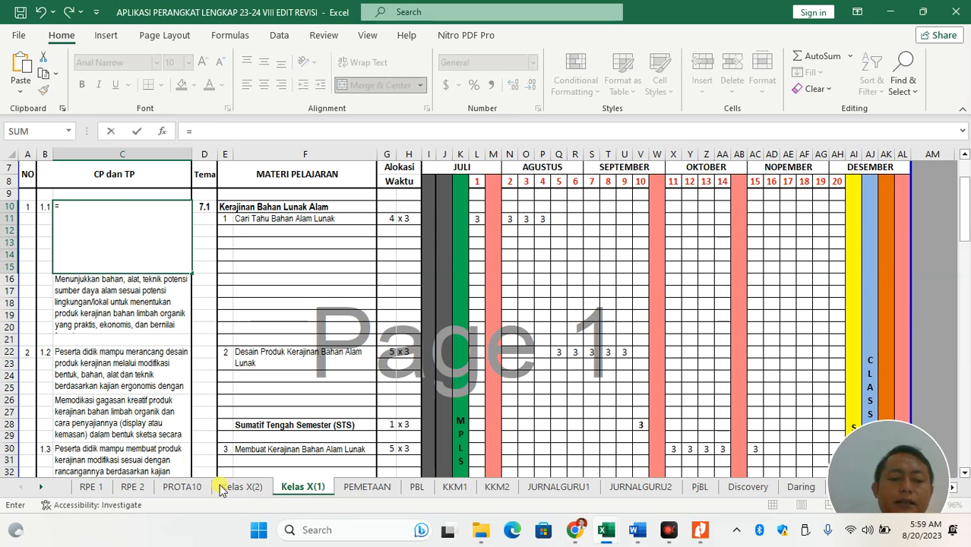
pyautogui.click(190, 490)
pyautogui.click(160, 215)
pyautogui.press('Return')
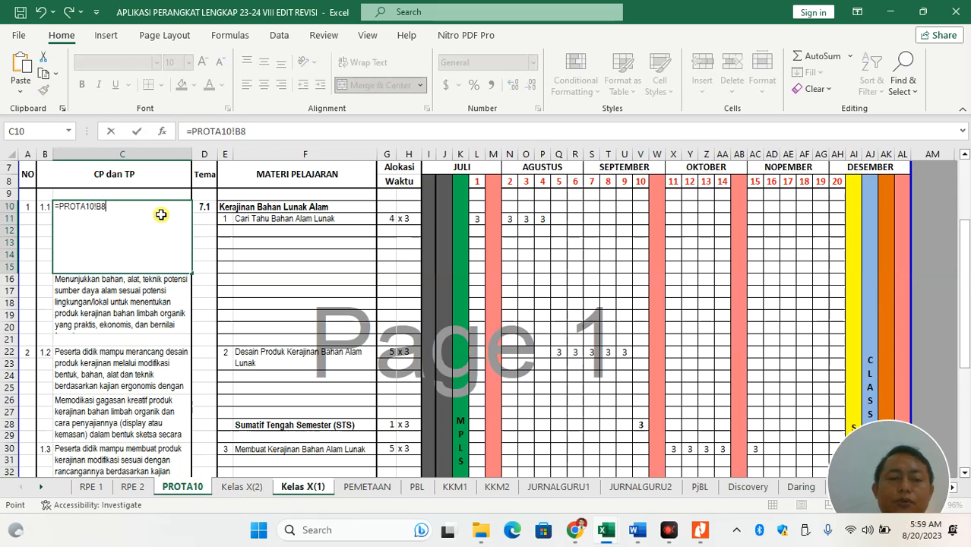
pyautogui.write('=')
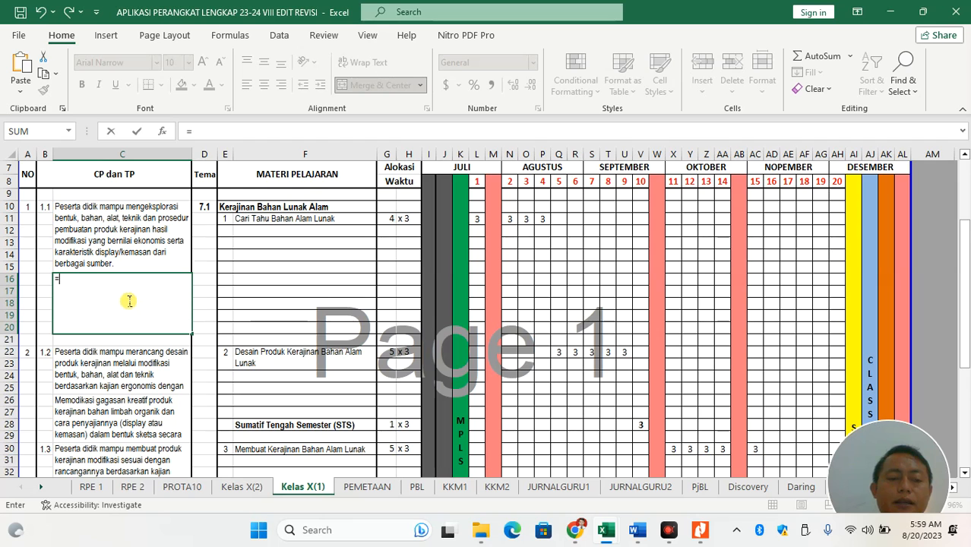
pyautogui.click(186, 487)
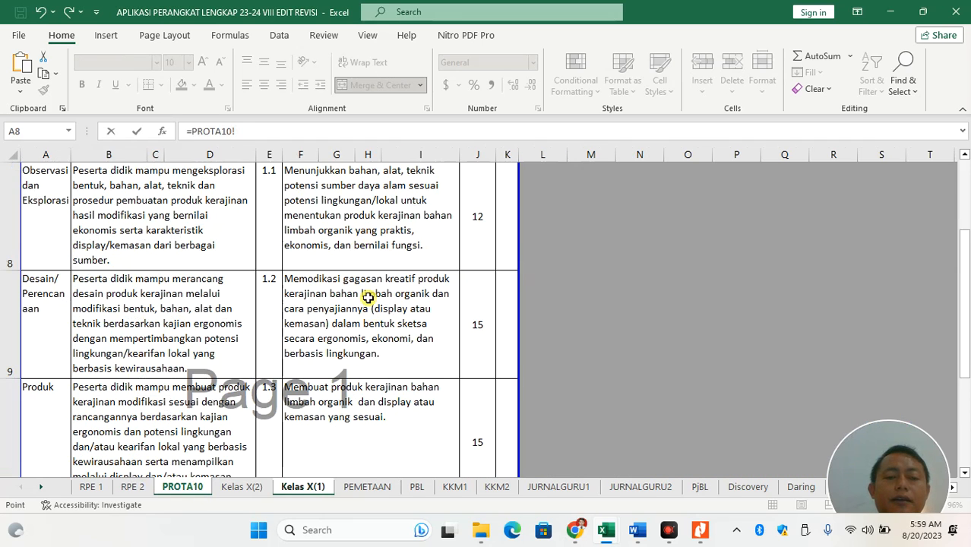
pyautogui.click(362, 245)
pyautogui.press('Return')
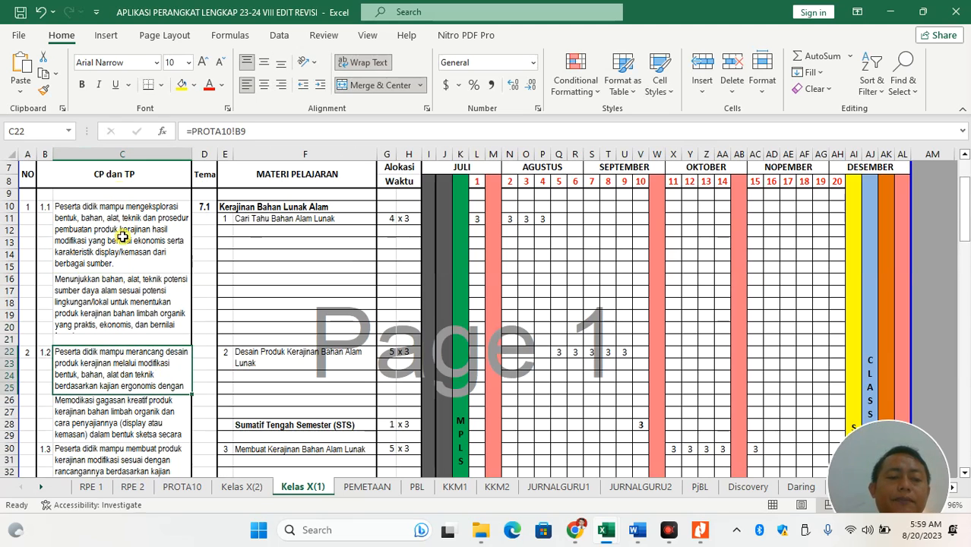
# Link C22 of the Kelas X(1) sheet to PROTA10!B9 and C26 to PROTA10!F9
pyautogui.write('=')
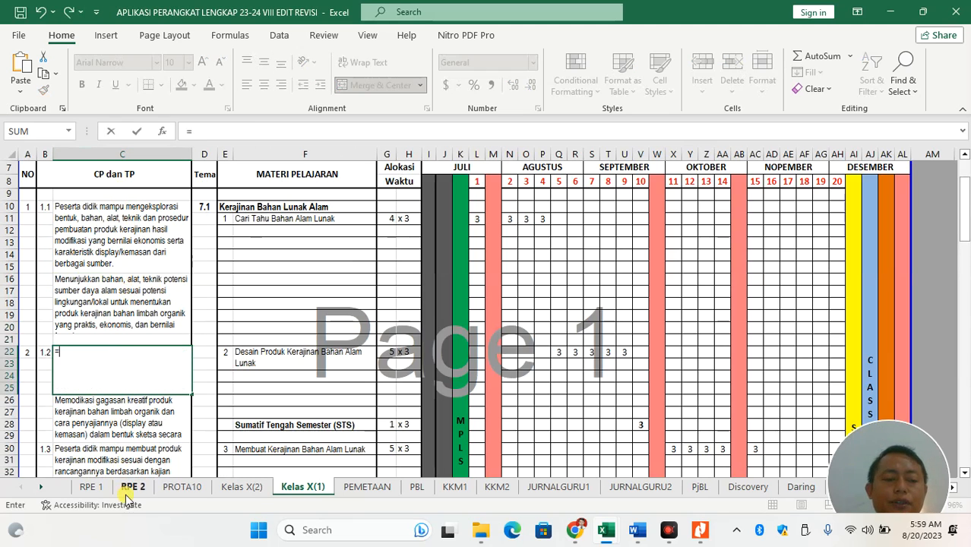
pyautogui.click(182, 486)
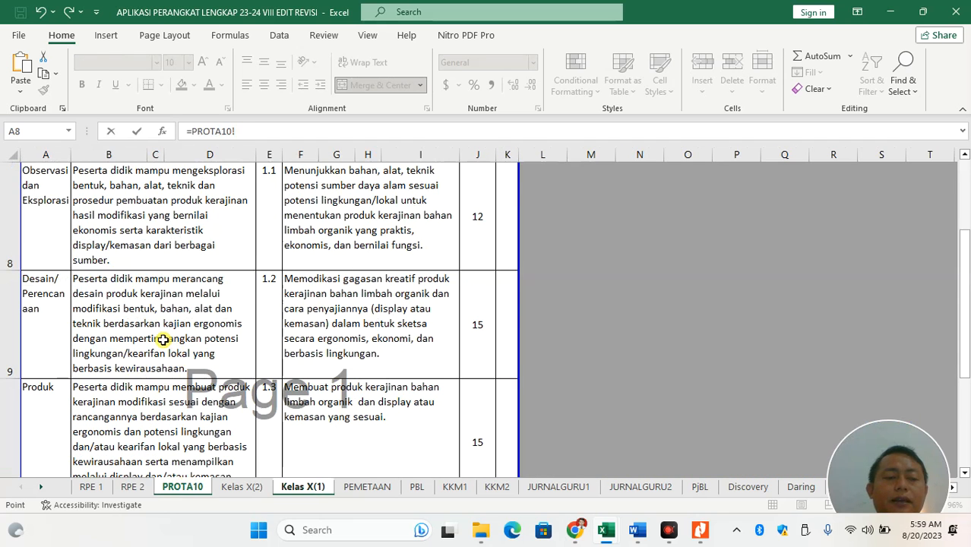
pyautogui.click(162, 340)
pyautogui.press('Return')
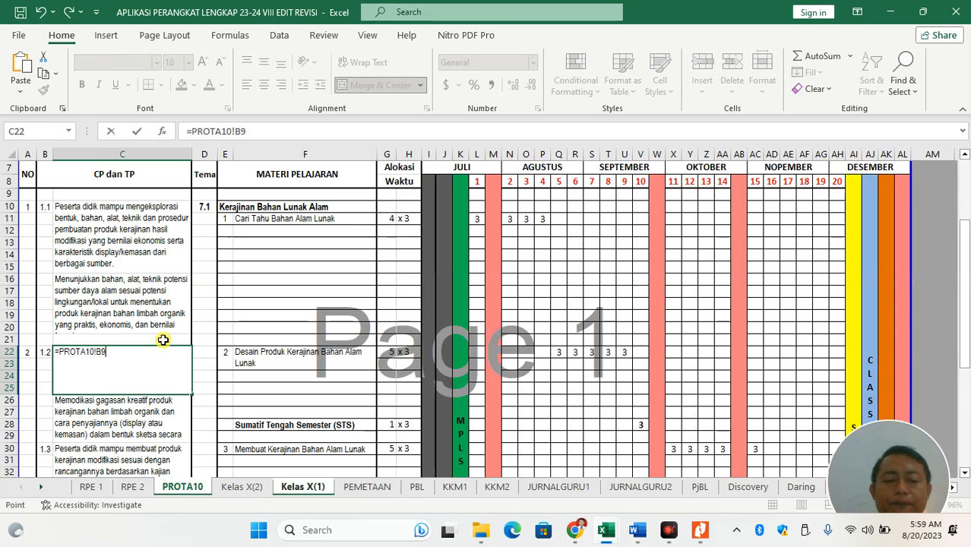
pyautogui.write('=')
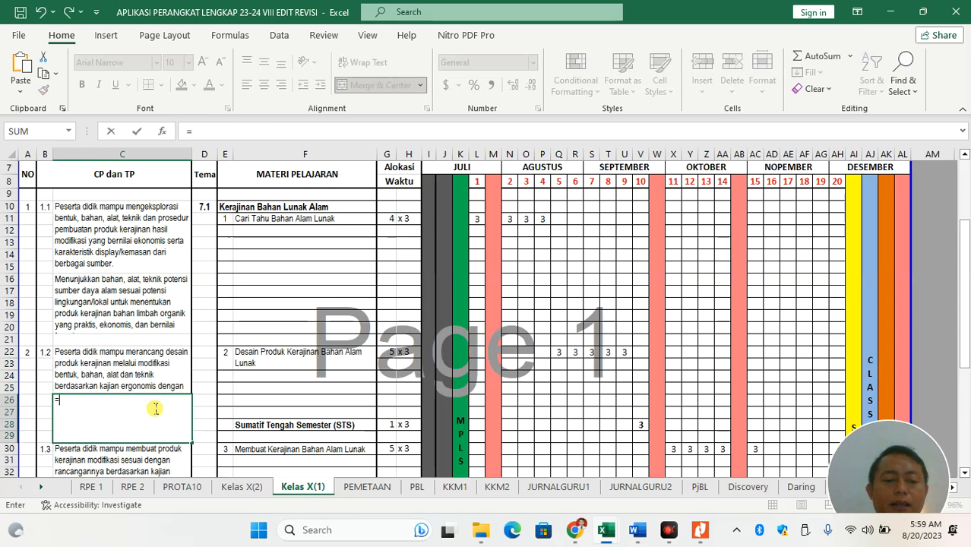
pyautogui.click(186, 486)
pyautogui.click(323, 320)
pyautogui.press('Return')
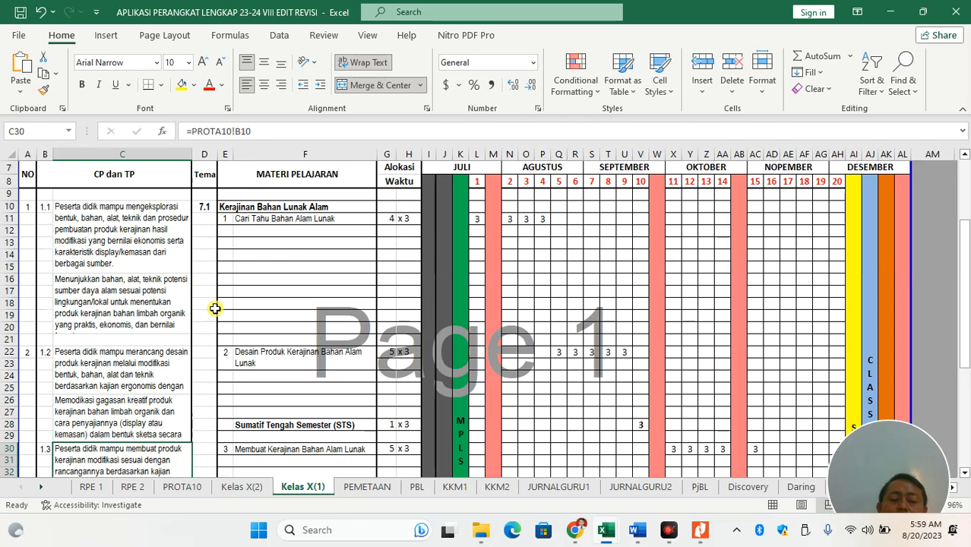
pyautogui.hotkey('alt', 'Tab')
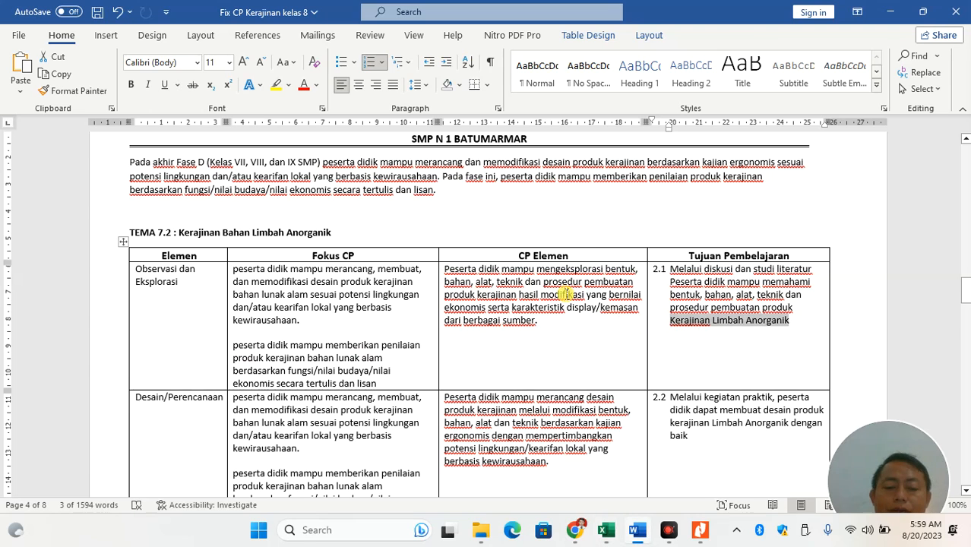
pyautogui.hotkey('alt', 'Tab')
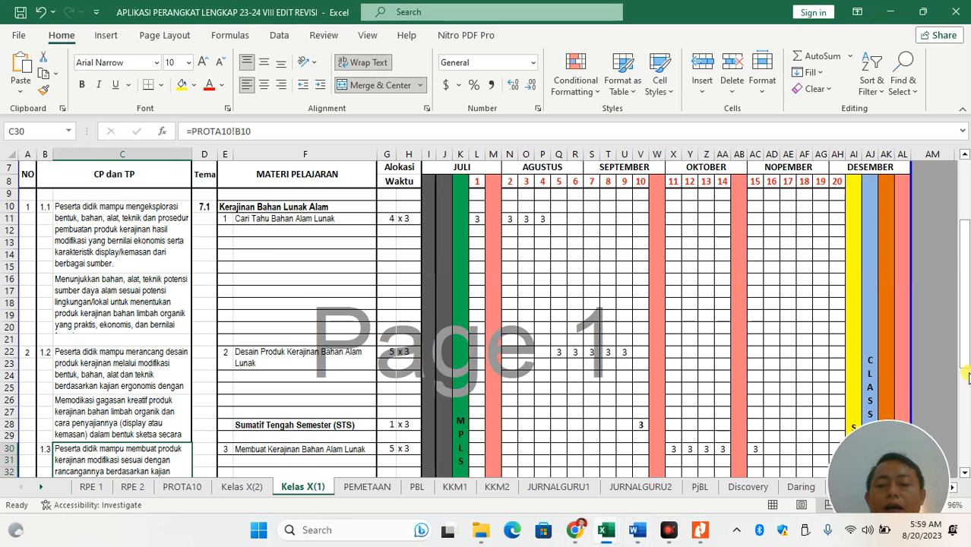
pyautogui.scroll(-10, 965, 388)
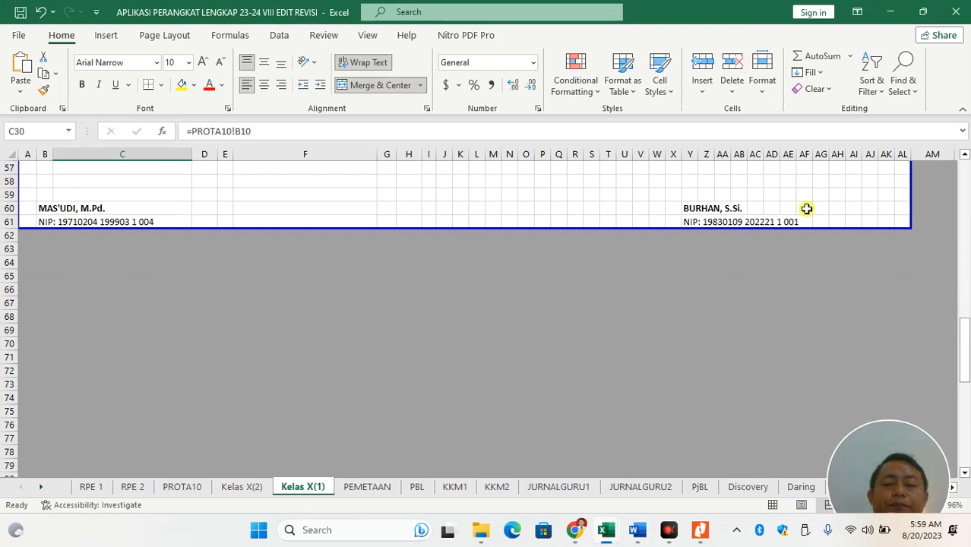
pyautogui.moveTo(963, 334); pyautogui.dragTo(966, 312)
pyautogui.scroll(3, 835, 274)
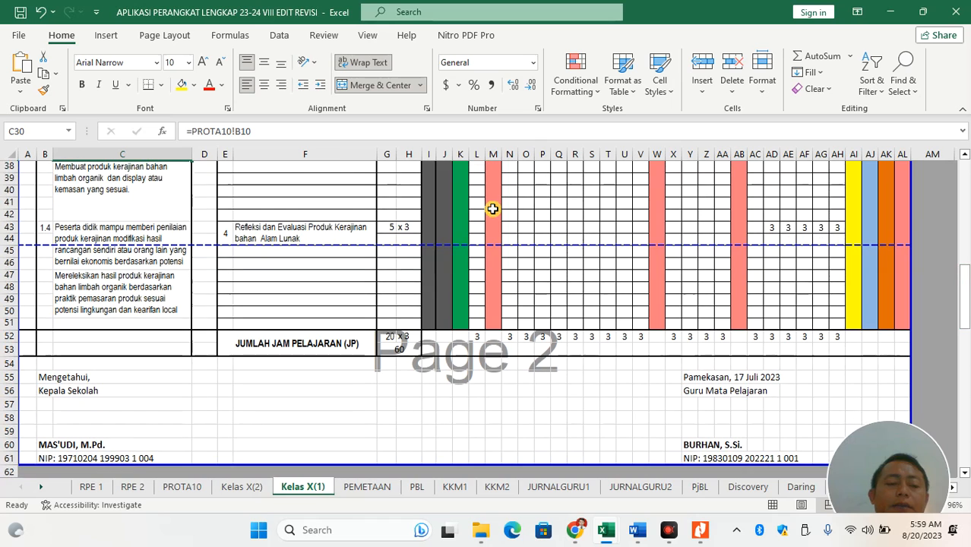
pyautogui.click(5, 323)
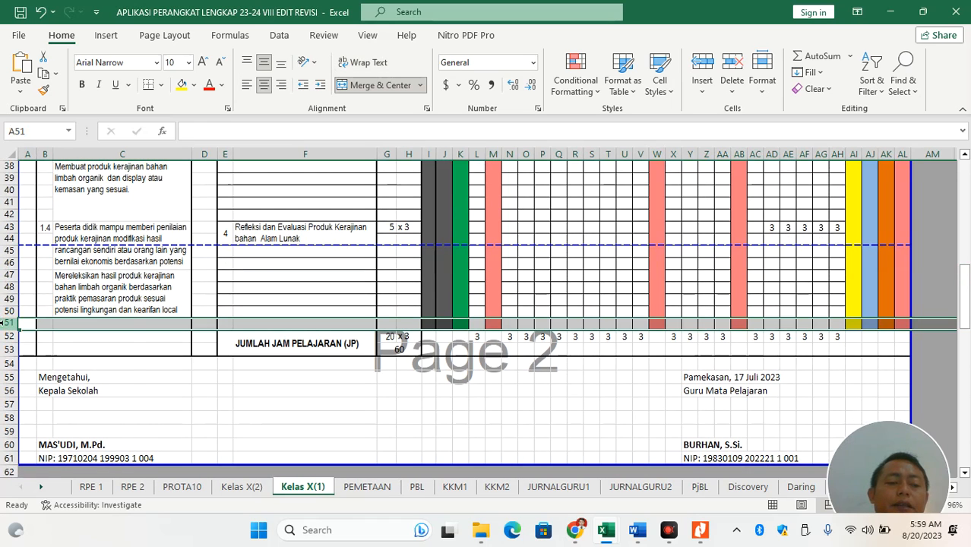
pyautogui.rightClick(5, 323)
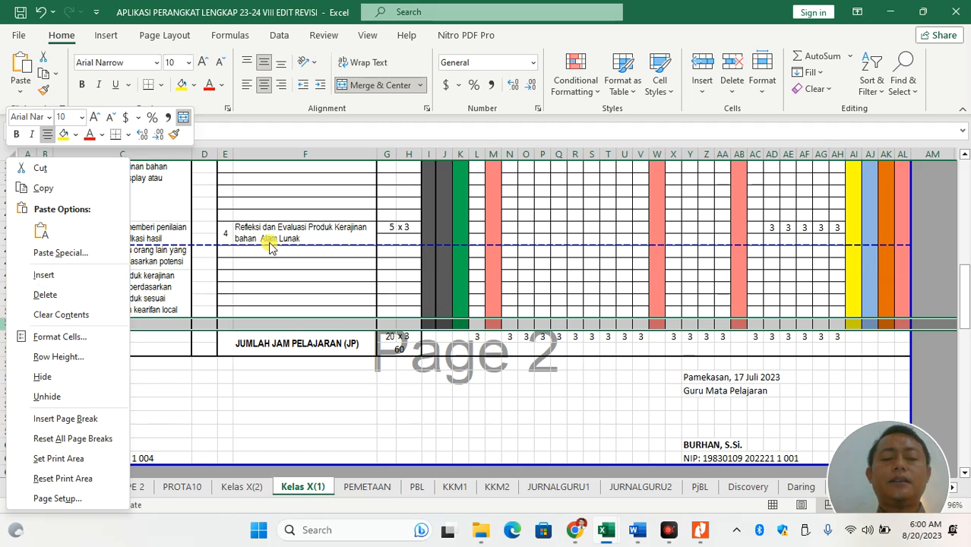
pyautogui.click(367, 230)
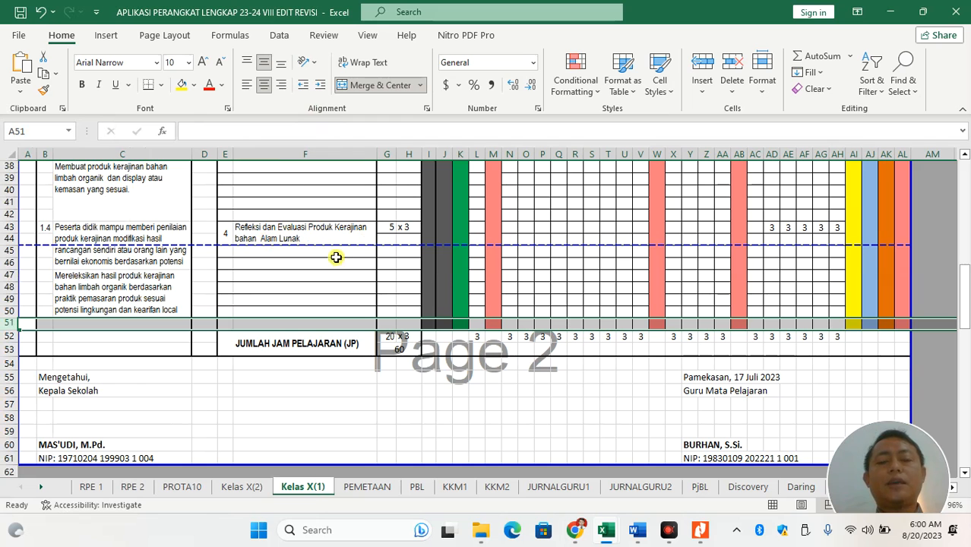
# Return to the start of the semester program and select cell E10 with the material heading "Kerajinan Bahan Lunak Alam"
pyautogui.click(964, 193)
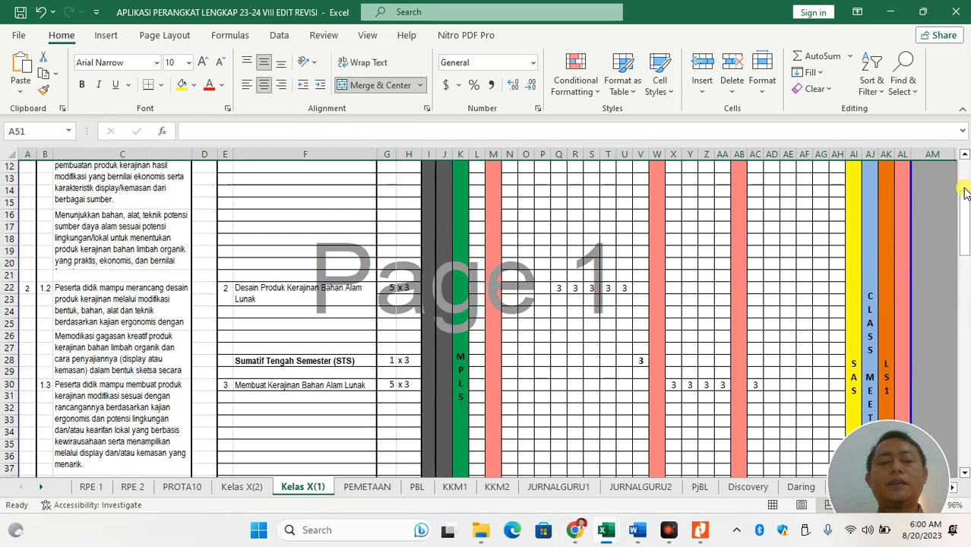
pyautogui.click(964, 193)
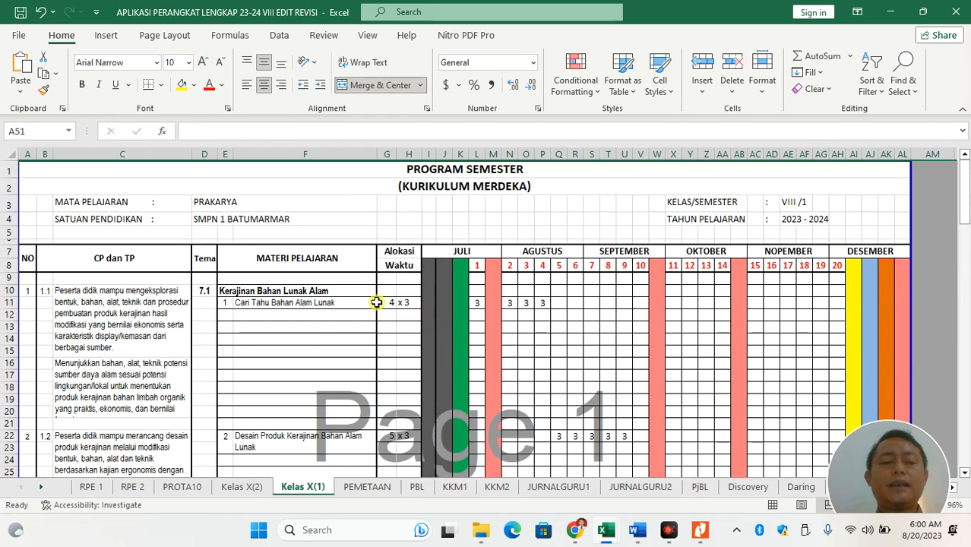
pyautogui.click(284, 293)
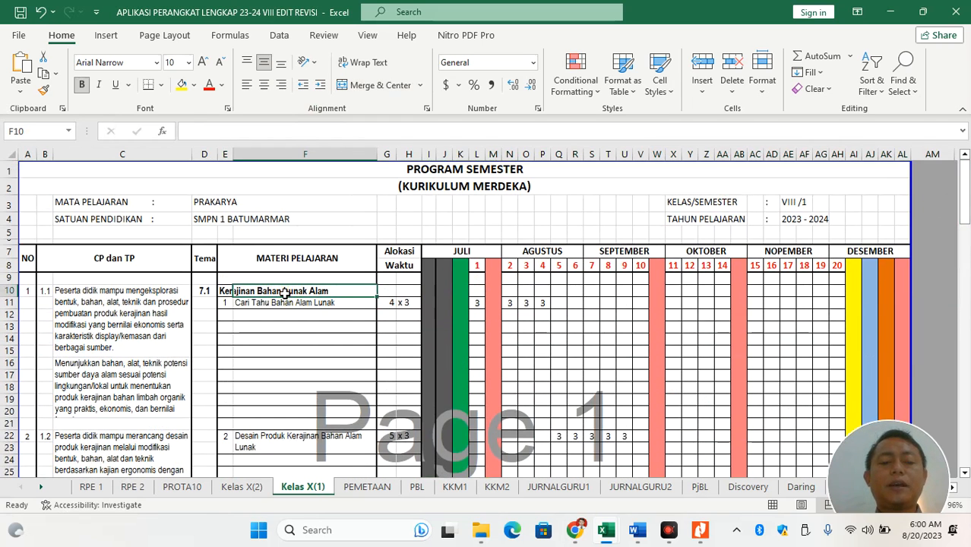
pyautogui.click(226, 296)
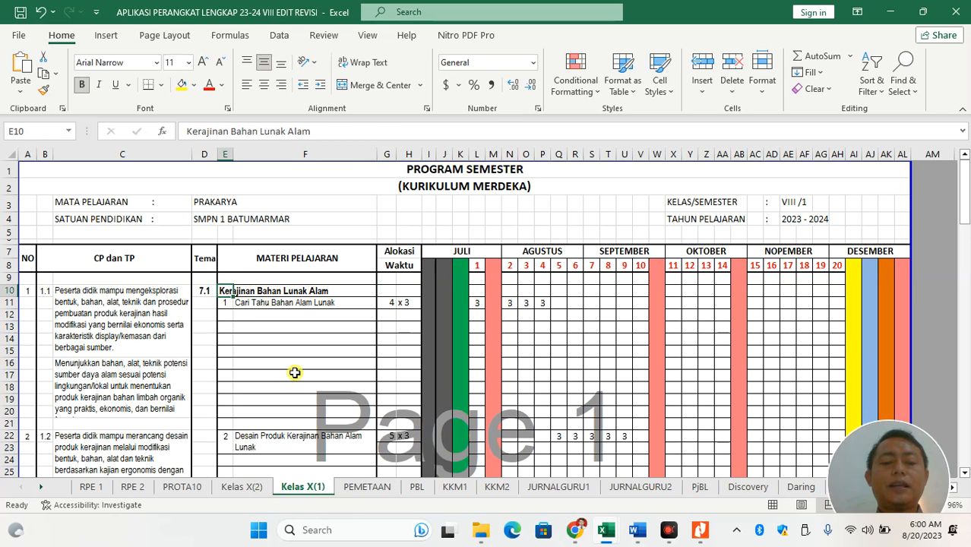
# Switch to the teacher's book in Nitro PDF and browse from the general guide into Unit 1 for the organic-waste craft material
pyautogui.click(700, 530)
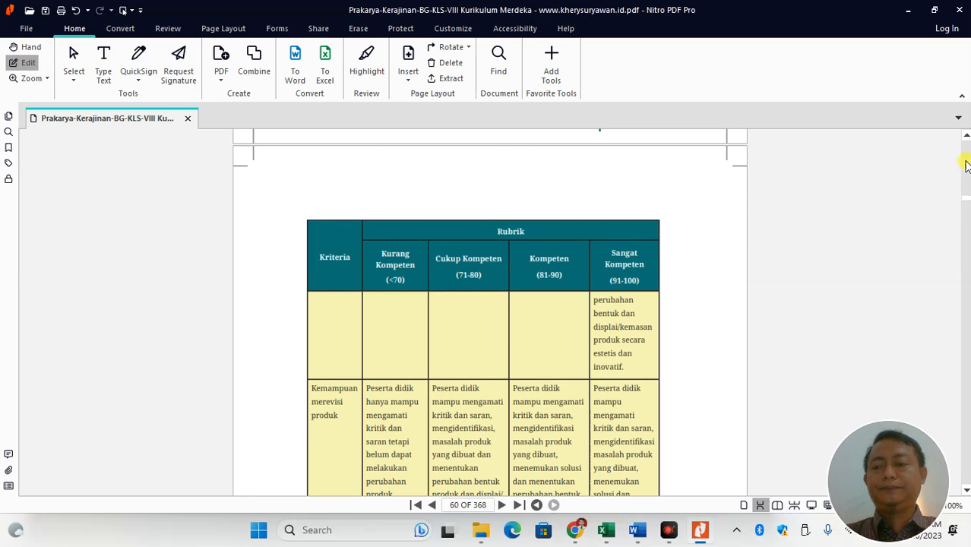
pyautogui.scroll(-3, 965, 164)
pyautogui.click(619, 534)
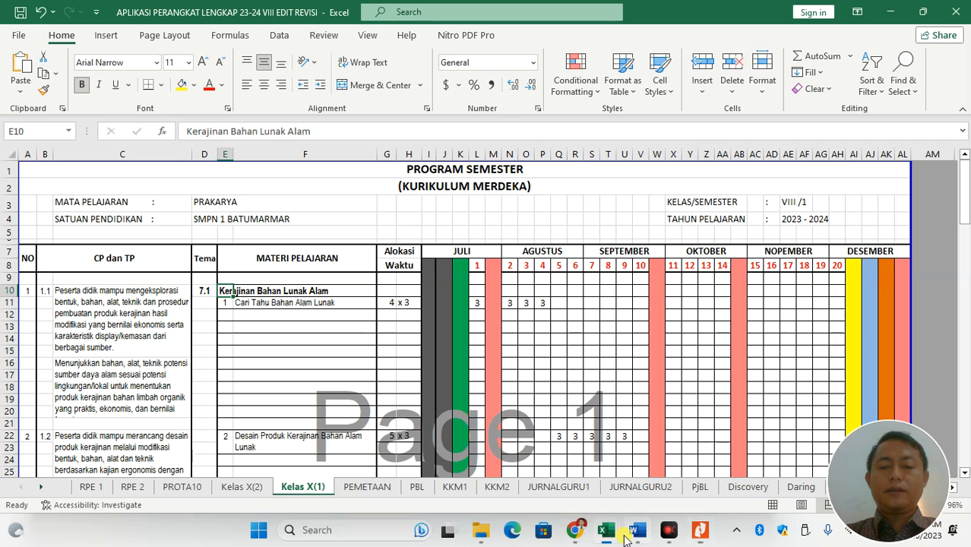
pyautogui.hotkey('alt', 'Tab')
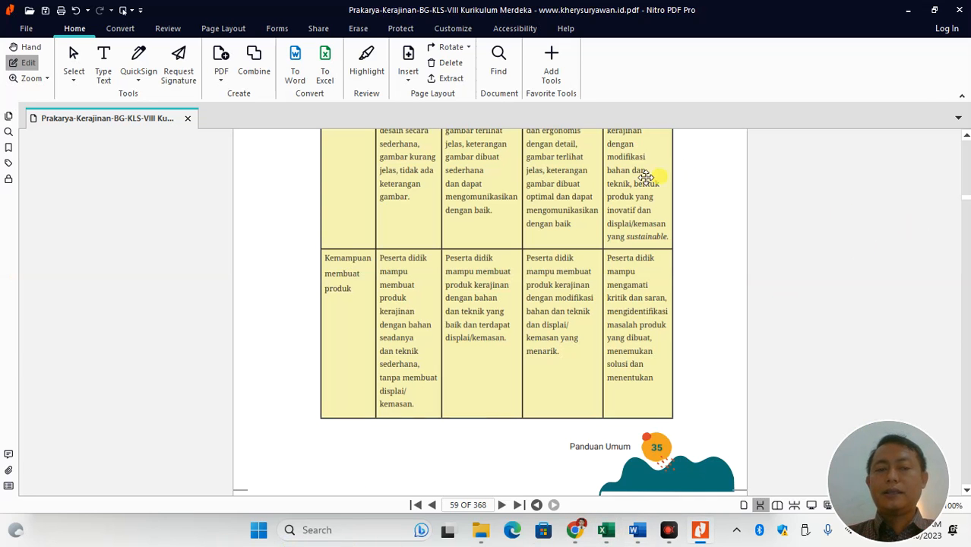
pyautogui.click(23, 47)
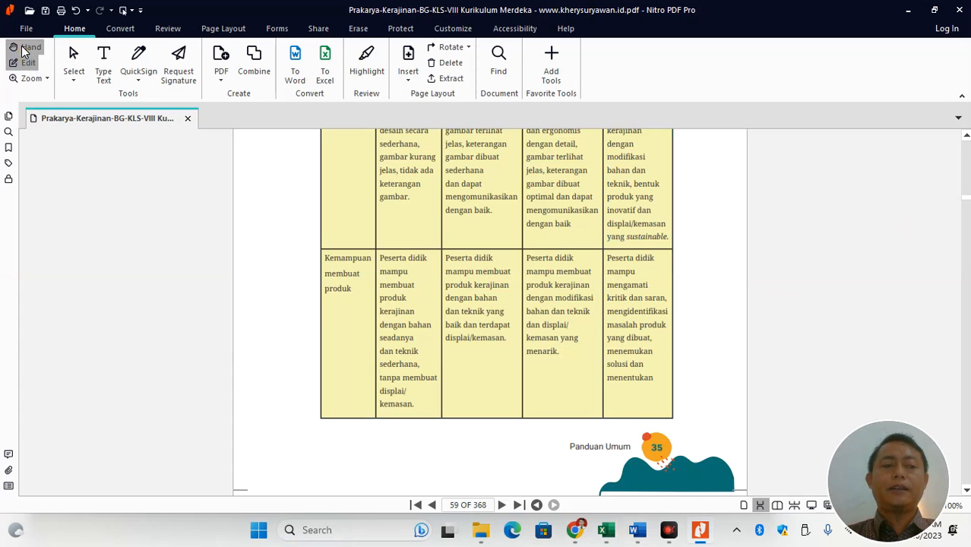
pyautogui.scroll(20, 342, 197)
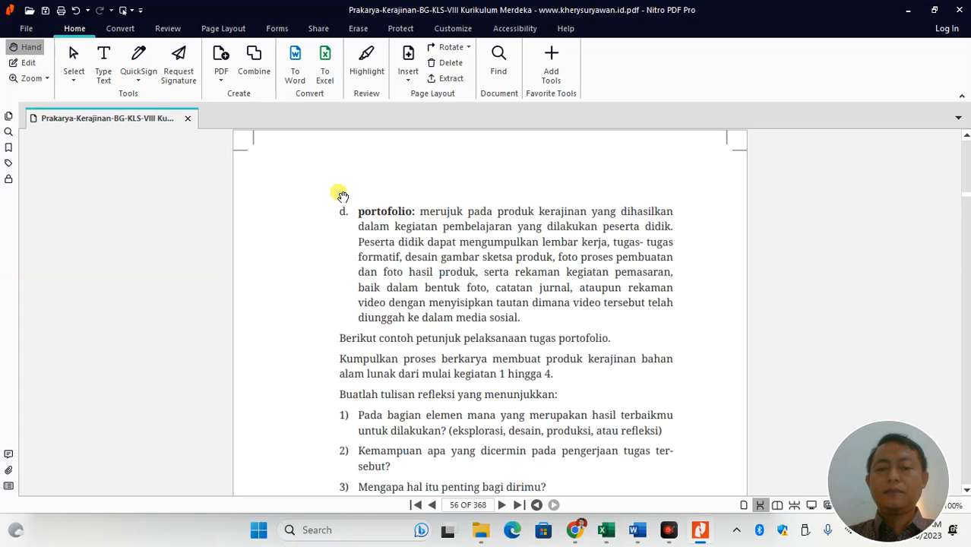
pyautogui.scroll(-20, 342, 197)
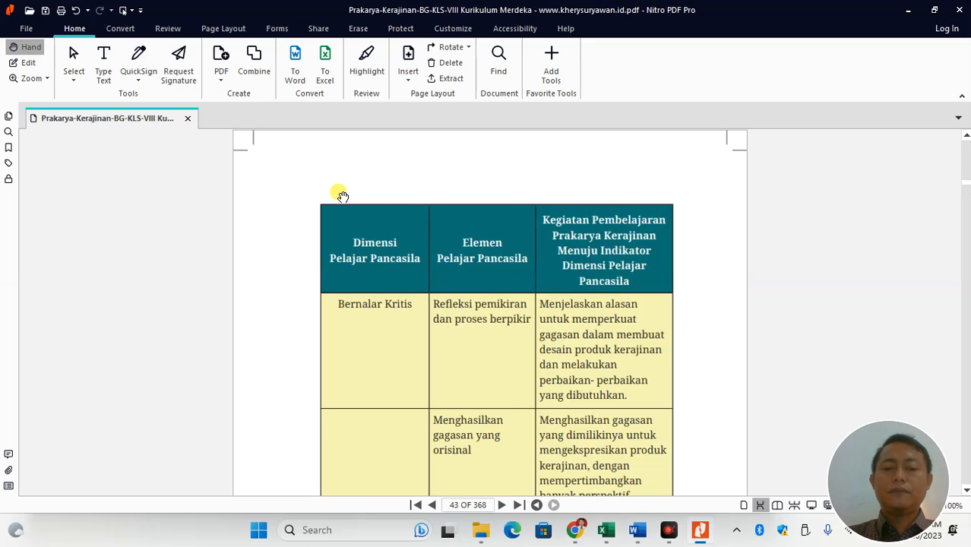
pyautogui.scroll(-18, 343, 196)
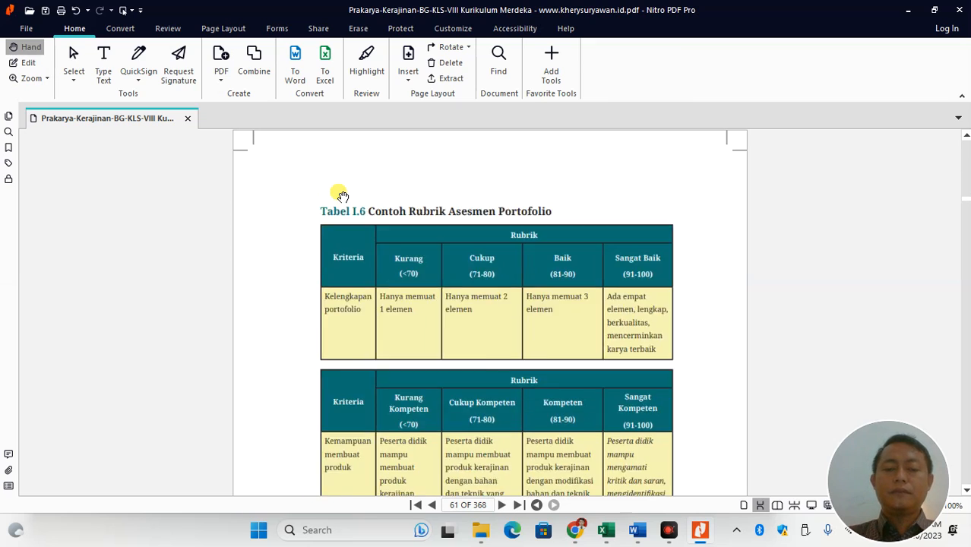
pyautogui.scroll(3, 342, 197)
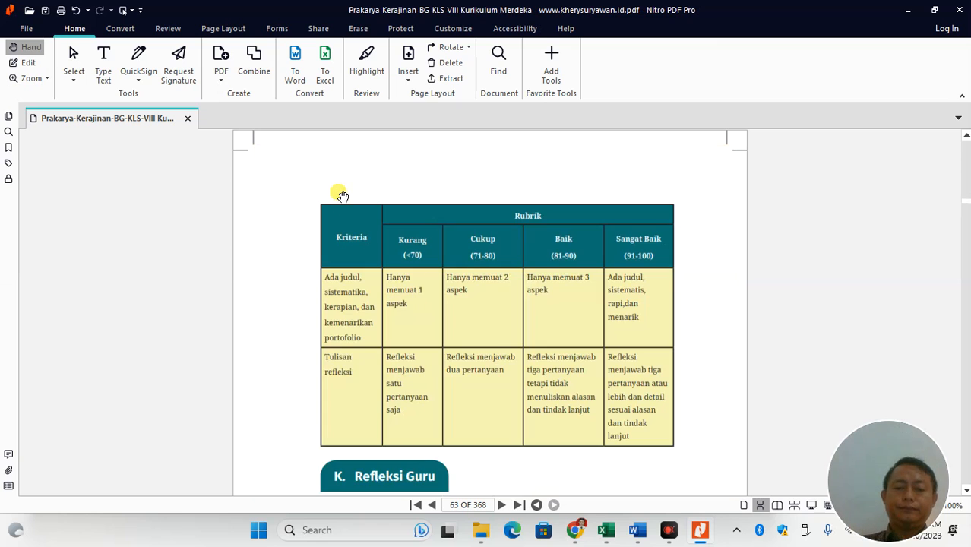
pyautogui.scroll(3, 342, 196)
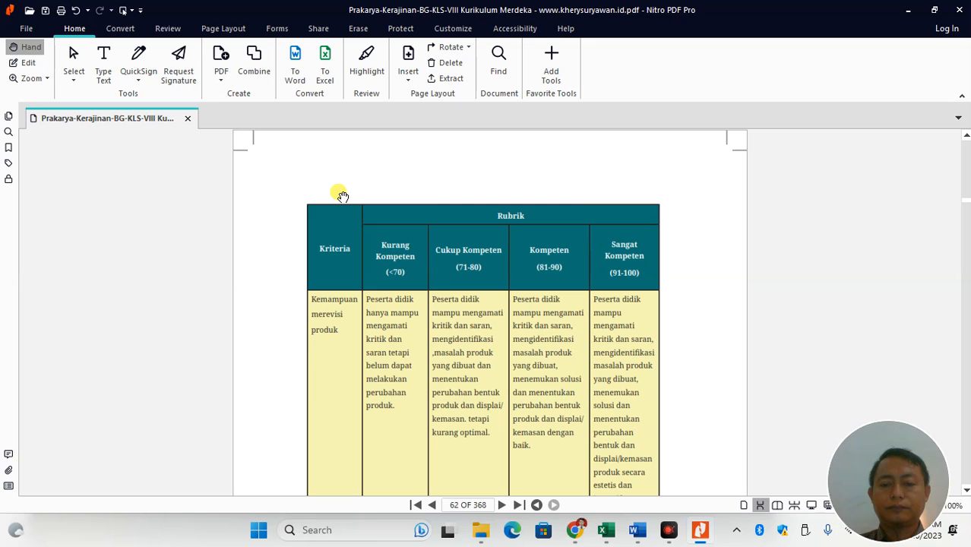
pyautogui.scroll(3, 342, 196)
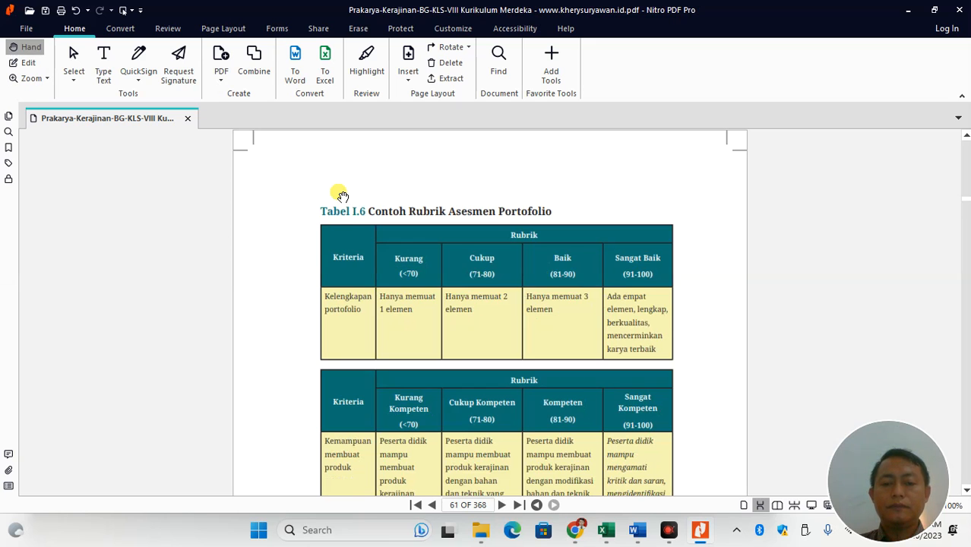
pyautogui.scroll(3, 342, 197)
pyautogui.scroll(-20, 343, 196)
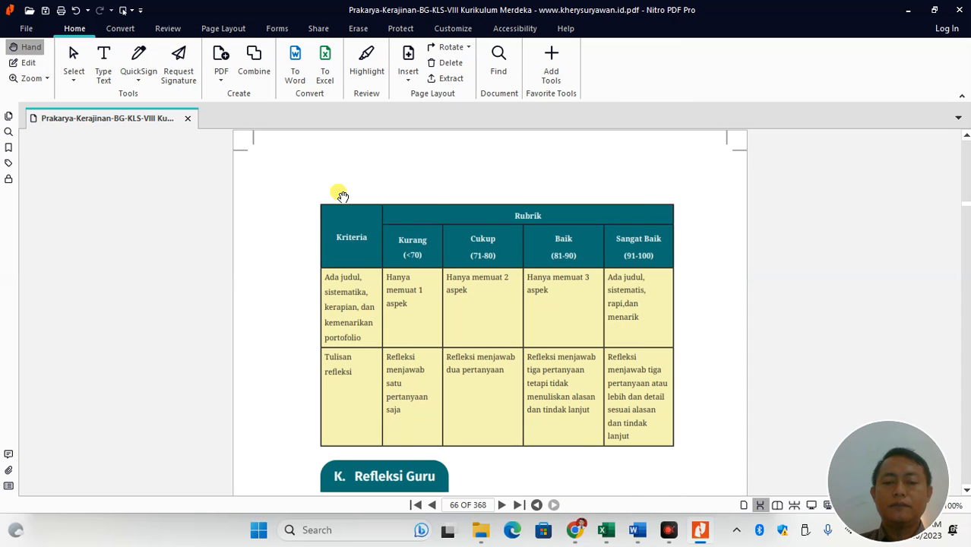
pyautogui.scroll(-9, 343, 197)
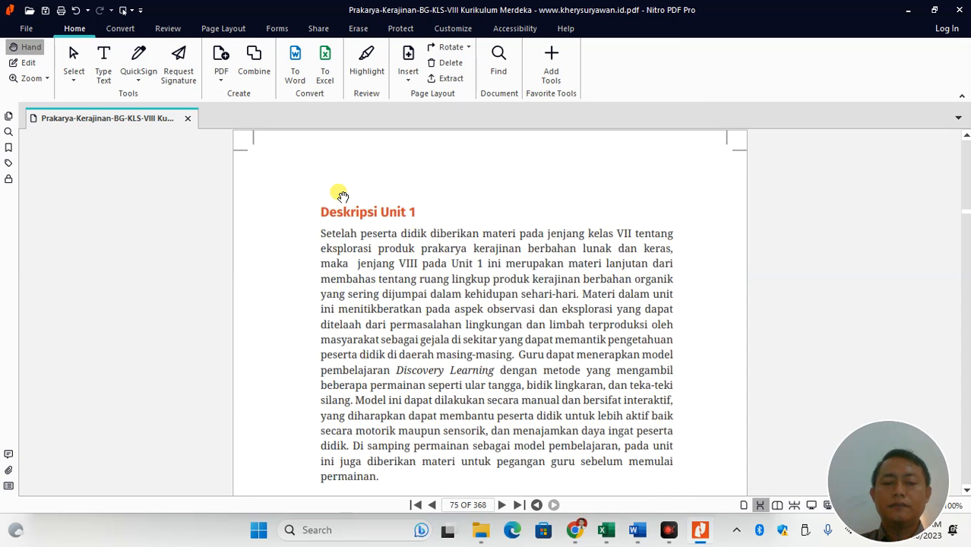
pyautogui.scroll(-20, 343, 197)
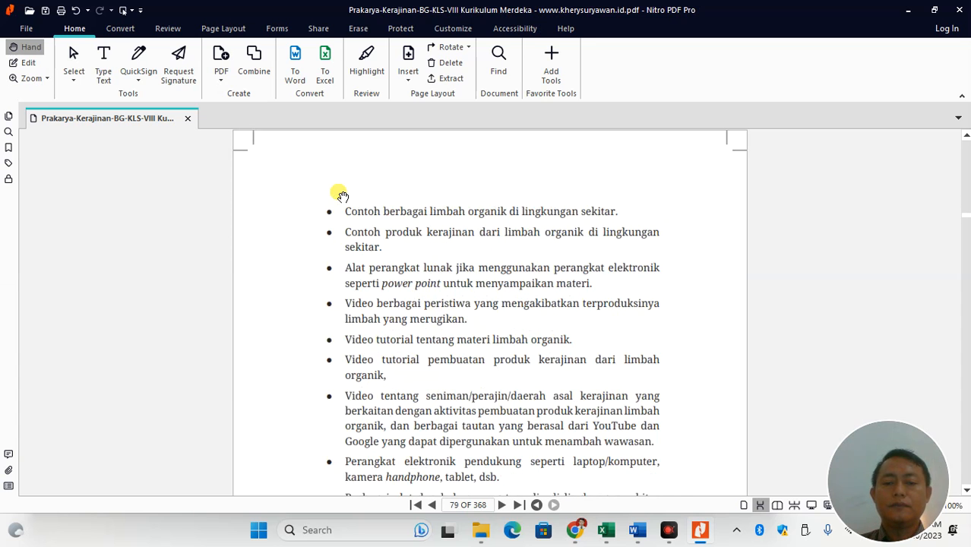
pyautogui.scroll(-15, 342, 196)
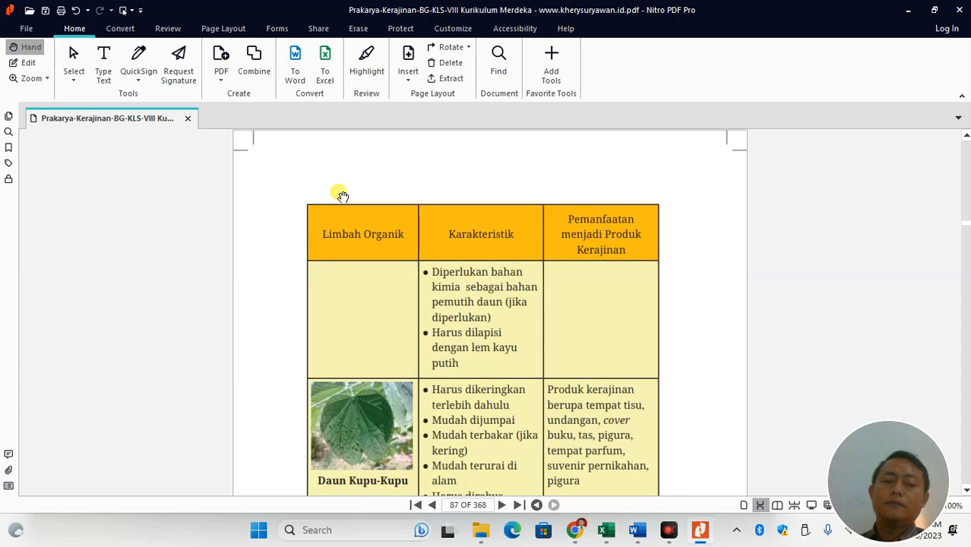
pyautogui.scroll(-15, 342, 197)
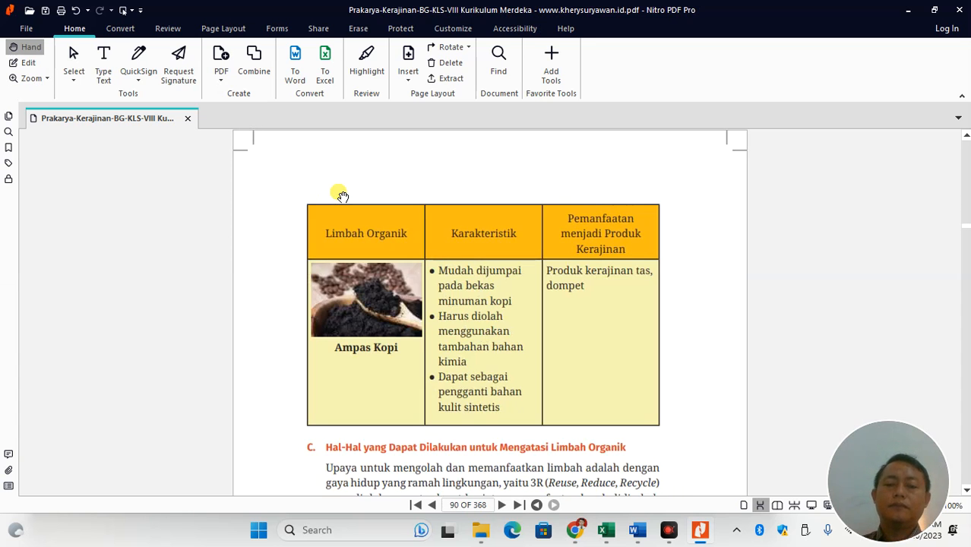
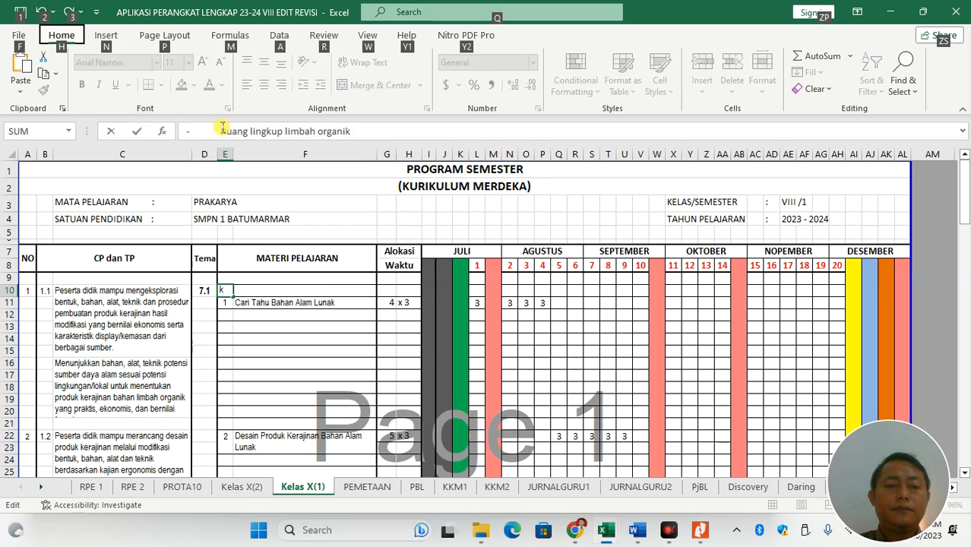
# Remove the leading dash from "Ruang lingkup limbah organik" in E10 and copy the second MATERI item of Tema 7.1 from the Word document
pyautogui.press('BackSpace')
pyautogui.hotkey('alt', 'Tab')
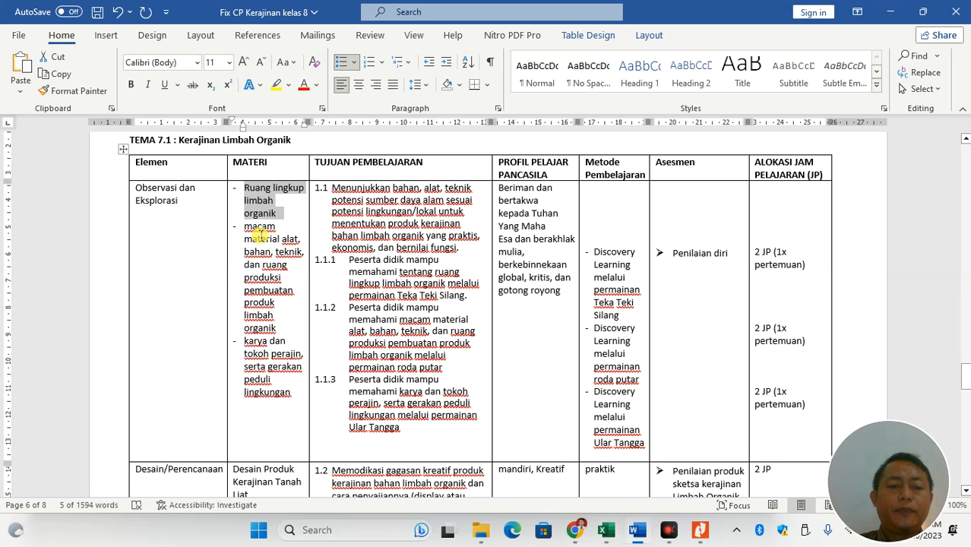
pyautogui.click(258, 234)
pyautogui.moveTo(245, 226); pyautogui.dragTo(289, 327)
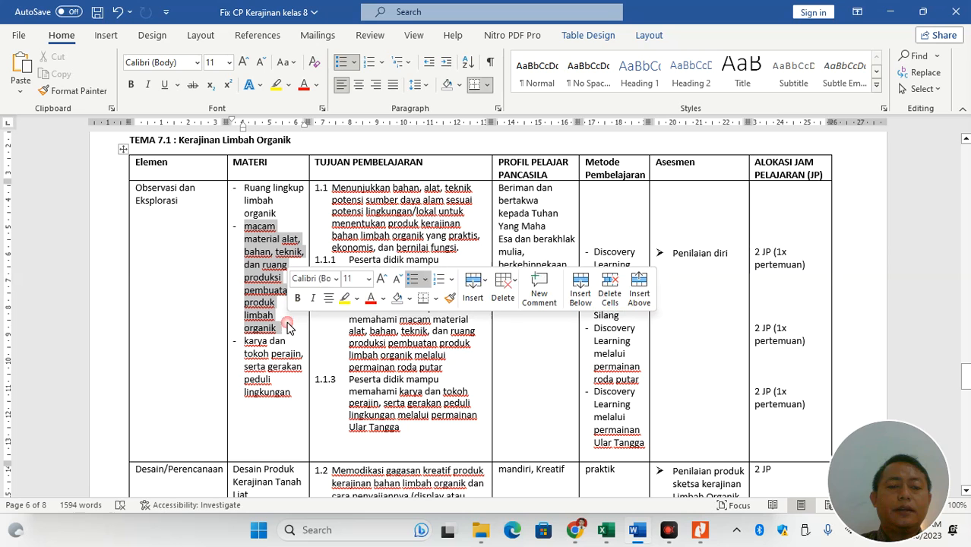
pyautogui.hotkey('alt', 'Tab')
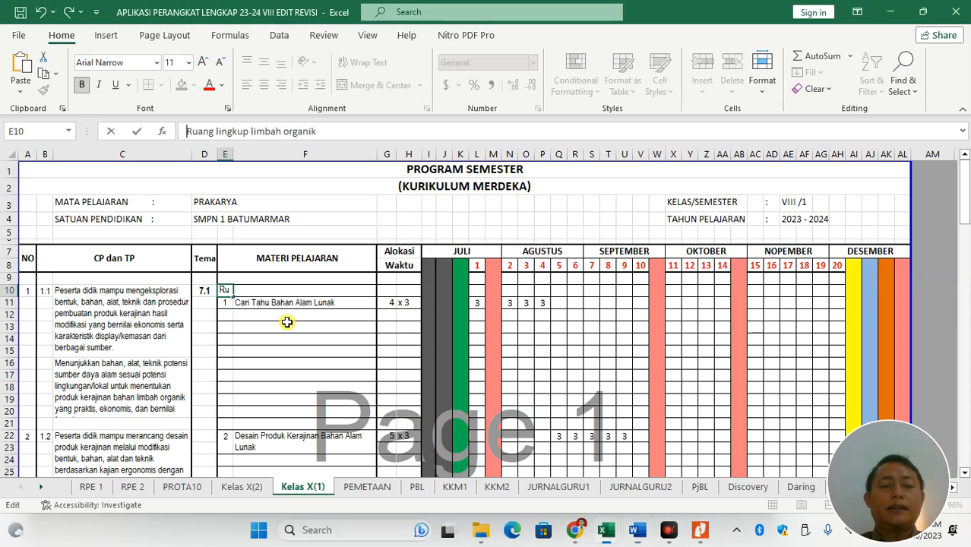
# Replace F11 with "macam material alat, bahan, teknik, dan ruang produksi pembuatan produk limbah organik", without the leading dash
pyautogui.click(274, 303)
pyautogui.moveTo(314, 132); pyautogui.dragTo(112, 132)
pyautogui.hotkey('ctrl', 'v')
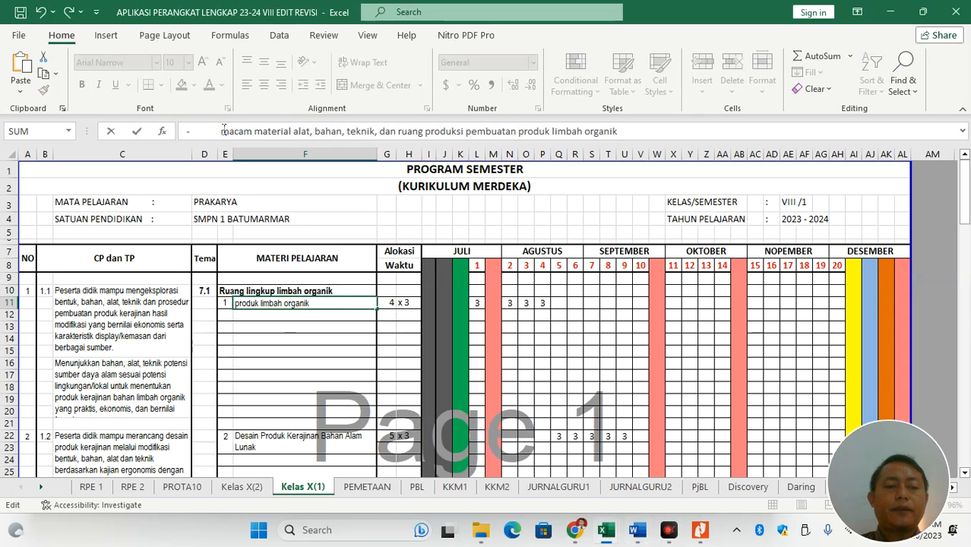
pyautogui.moveTo(224, 131); pyautogui.dragTo(185, 130)
pyautogui.press('BackSpace')
pyautogui.click(138, 132)
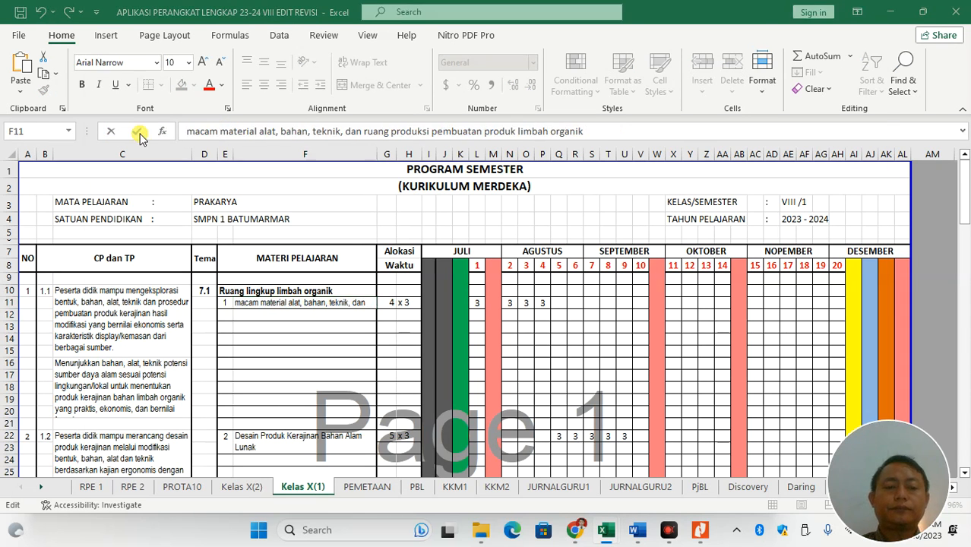
# Copy "karya dan tokoh perajin, serta gerakan peduli lingkungan" from the Word document into F12 without its dash, and number it 2 in E12
pyautogui.hotkey('alt', 'Tab')
pyautogui.moveTo(291, 391); pyautogui.dragTo(250, 344)
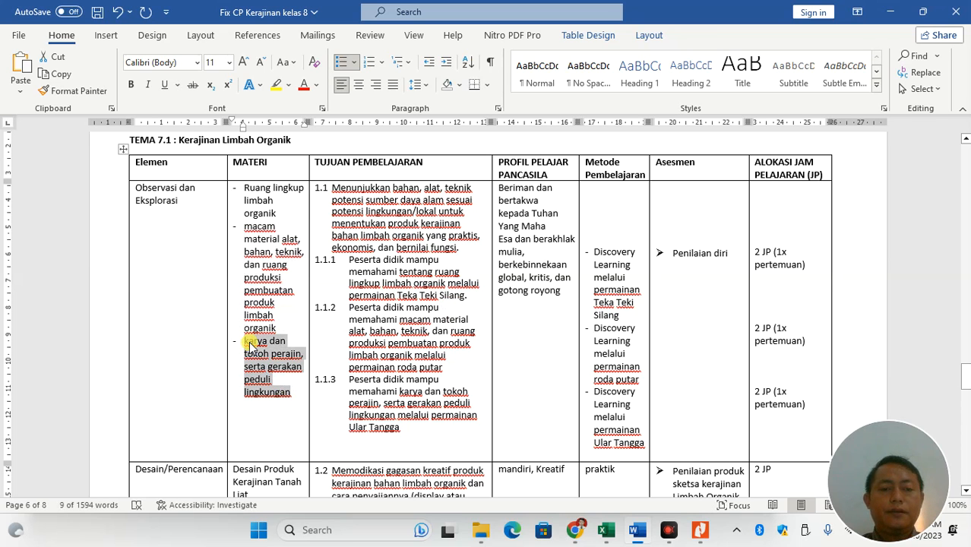
pyautogui.hotkey('alt', 'Tab')
pyautogui.doubleClick(272, 315)
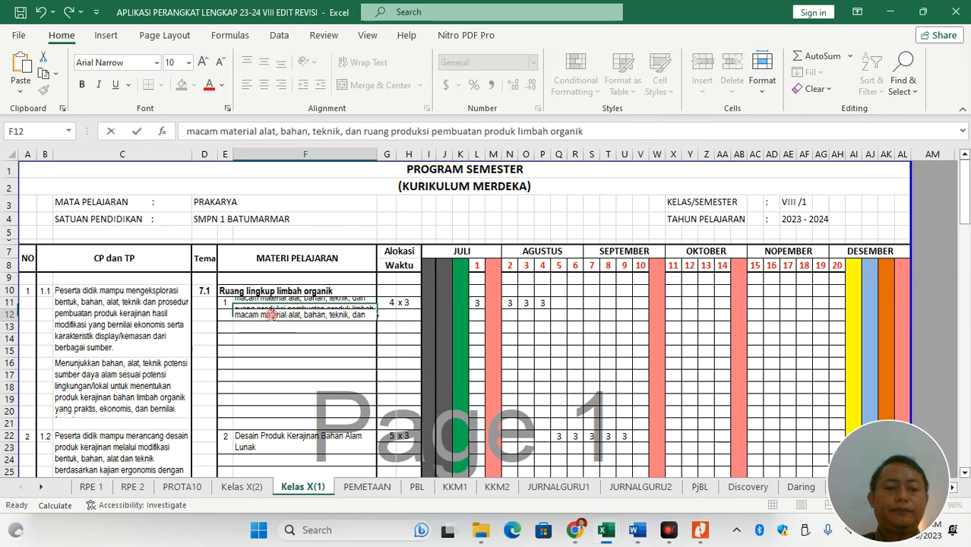
pyautogui.write('-\tkarya dan tokoh perajin, serta gerakan peduli lingkungan')
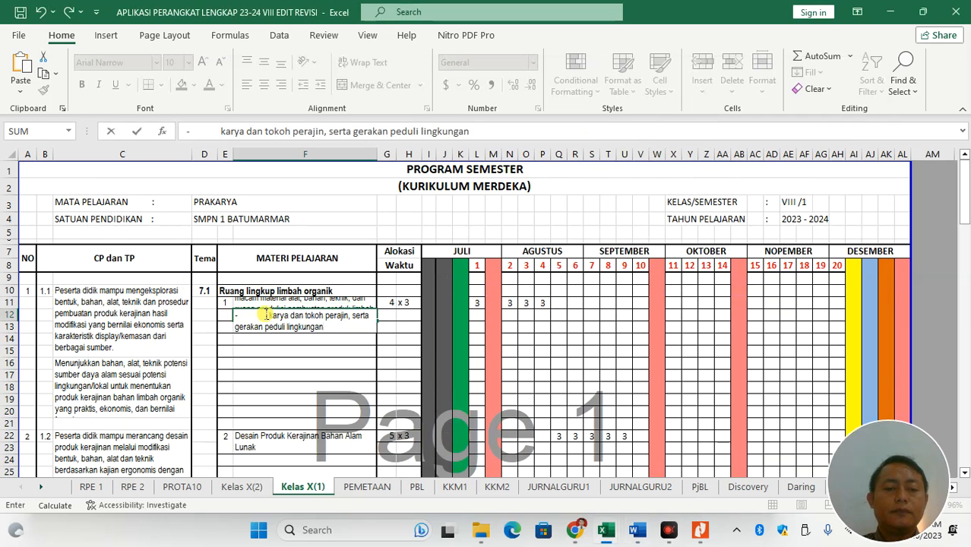
pyautogui.press('BackSpace')
pyautogui.press('Delete')
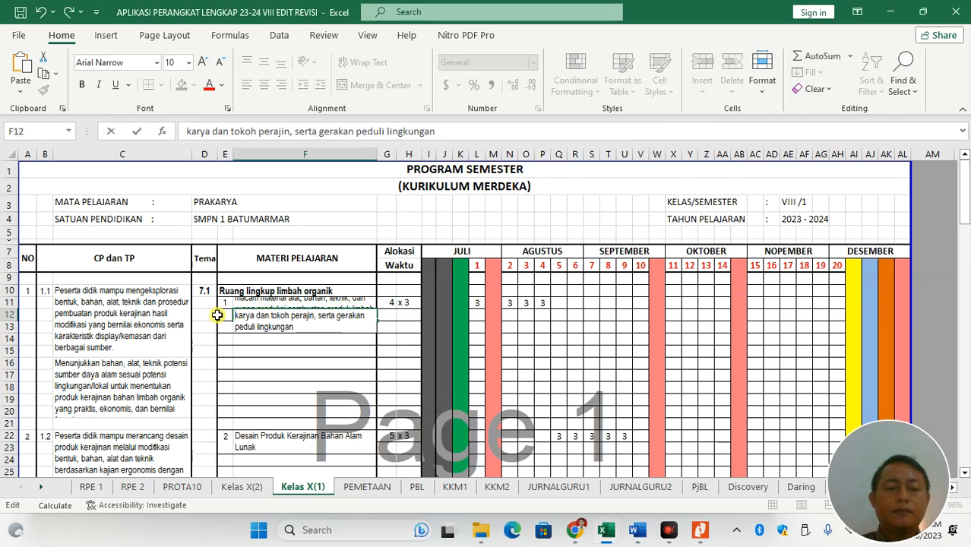
pyautogui.click(222, 315)
pyautogui.write('2')
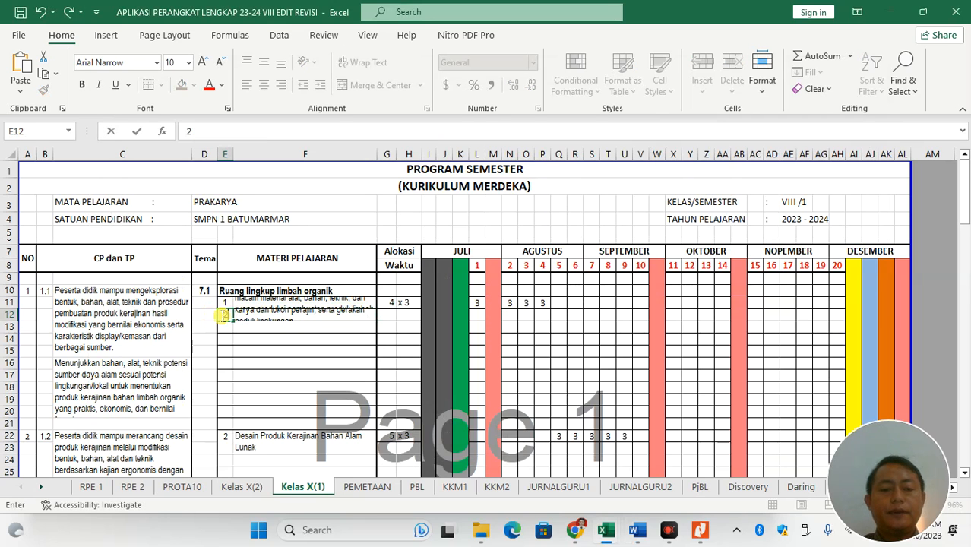
# Merge F12:F13 and format the merged cell with left alignment and wrapped text
pyautogui.moveTo(251, 317); pyautogui.dragTo(251, 332)
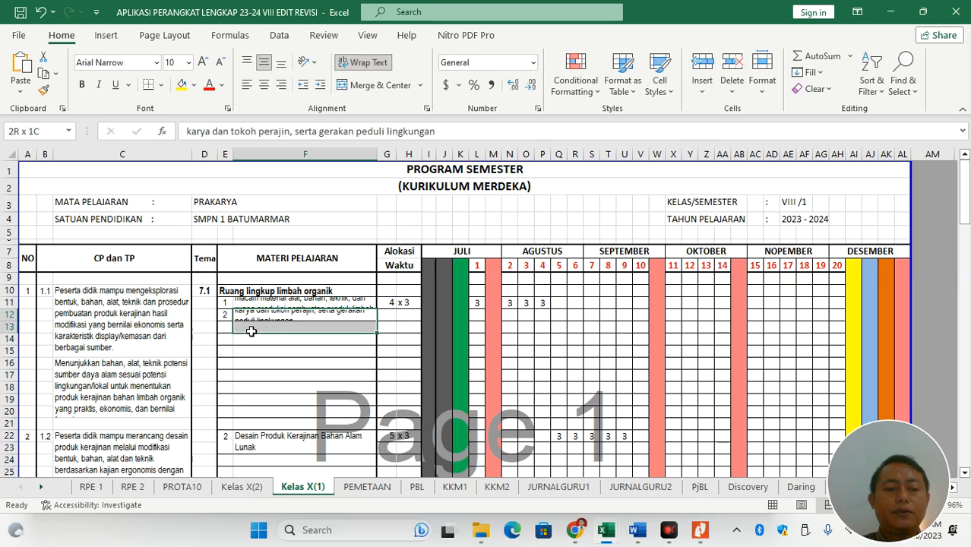
pyautogui.click(363, 84)
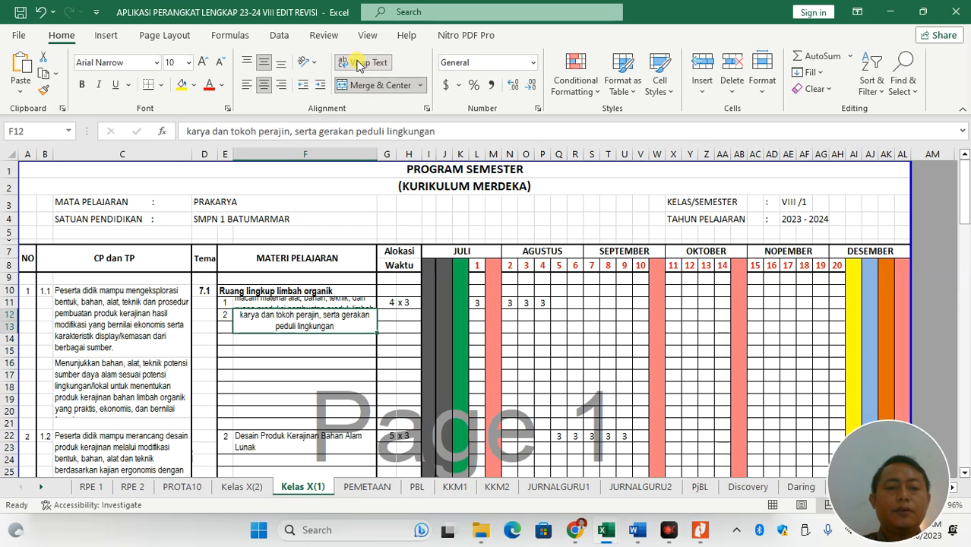
pyautogui.click(247, 85)
pyautogui.click(351, 62)
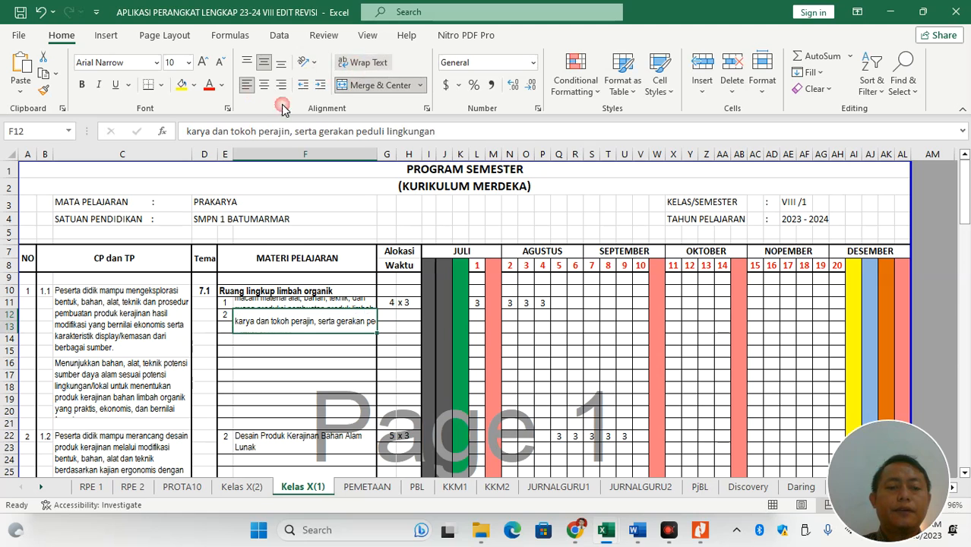
pyautogui.click(365, 62)
# Merge E12:E13 and align the number 2 horizontally centred at the top of the cell
pyautogui.moveTo(224, 314); pyautogui.dragTo(225, 325)
pyautogui.click(374, 85)
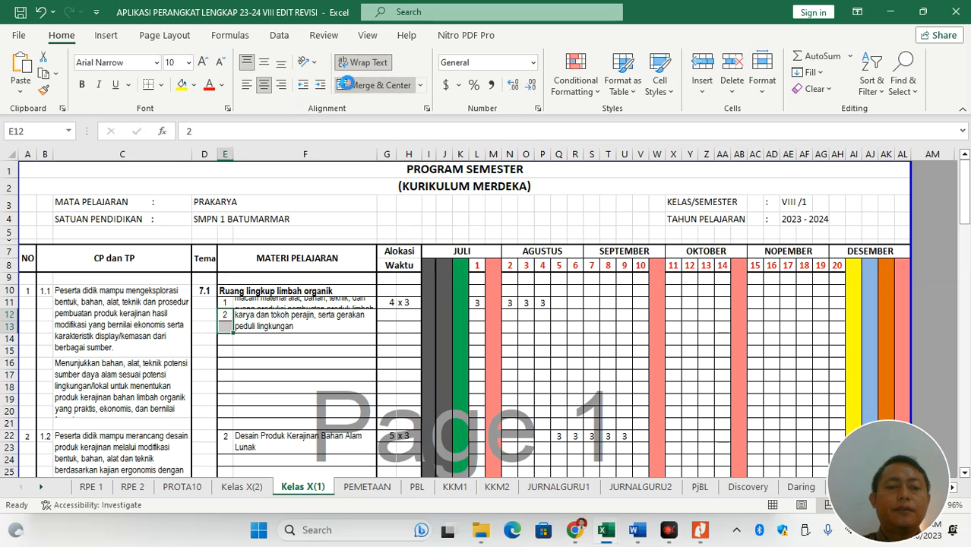
pyautogui.click(246, 87)
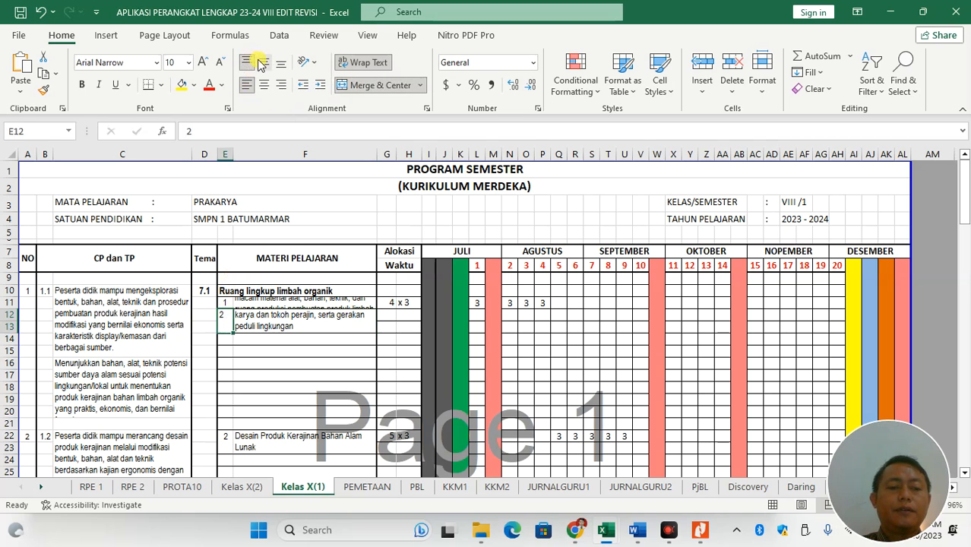
pyautogui.click(260, 63)
pyautogui.click(262, 84)
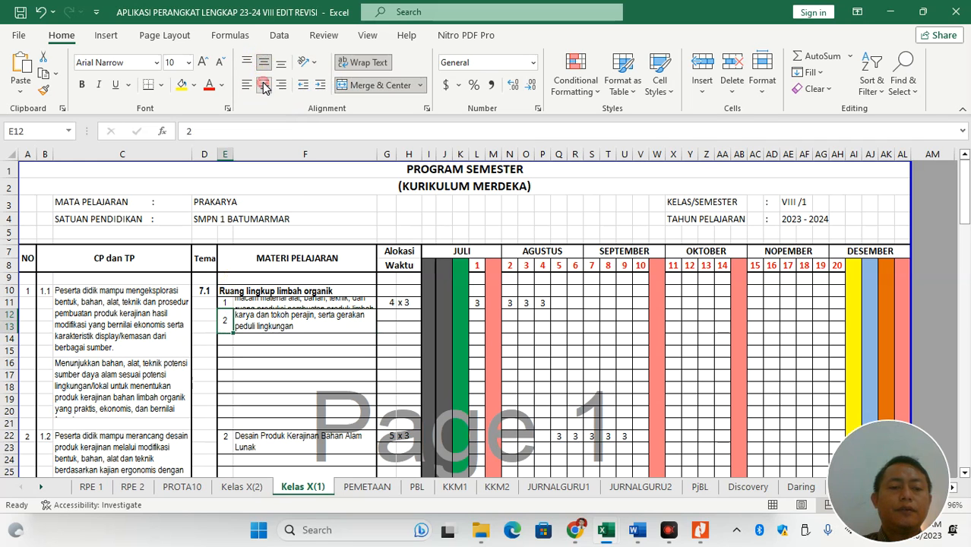
pyautogui.click(247, 65)
# Copy the material "Desain Produk Kerajinan Tanah Liat" from the Desain/Perencanaan row of the Word document's TEMA 7.1 table
pyautogui.hotkey('alt', 'Tab')
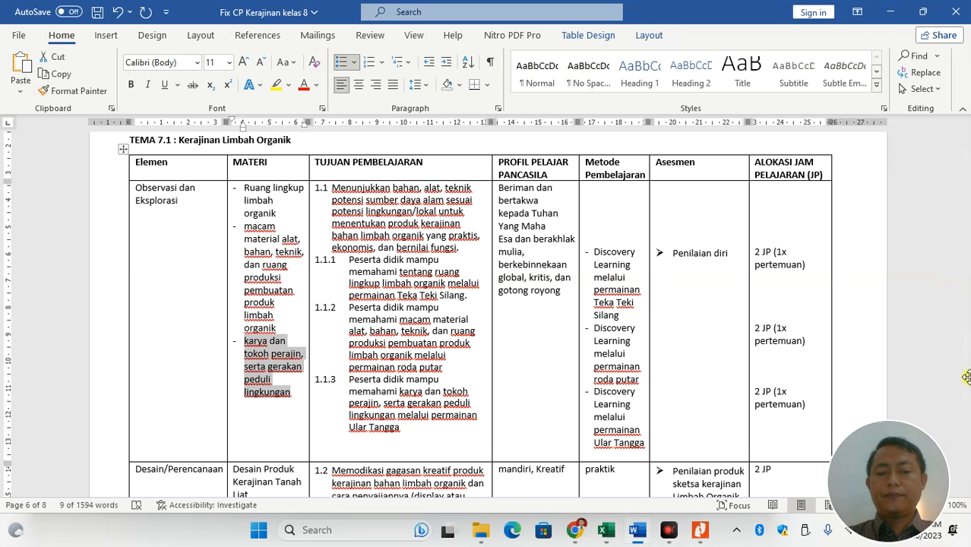
pyautogui.click(965, 492)
pyautogui.click(965, 493)
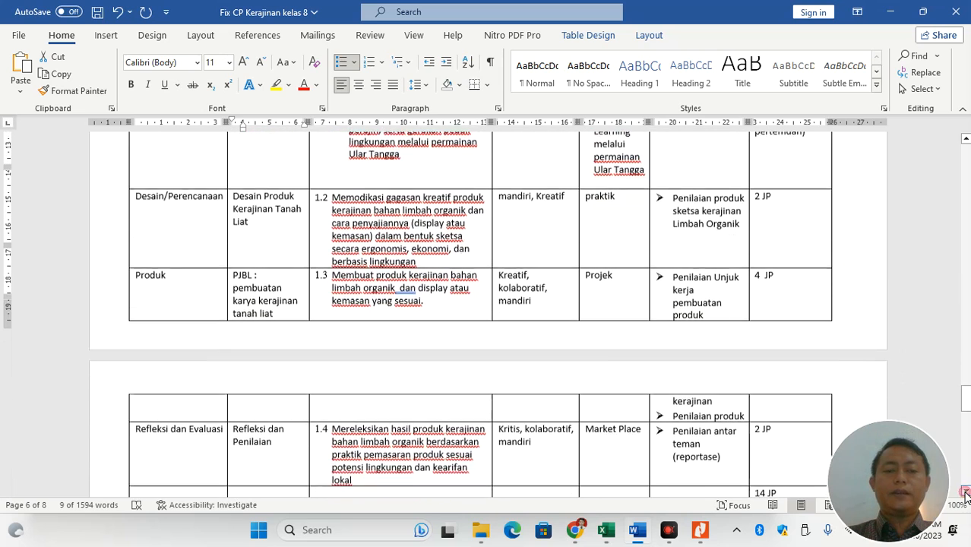
pyautogui.moveTo(431, 238); pyautogui.dragTo(342, 174)
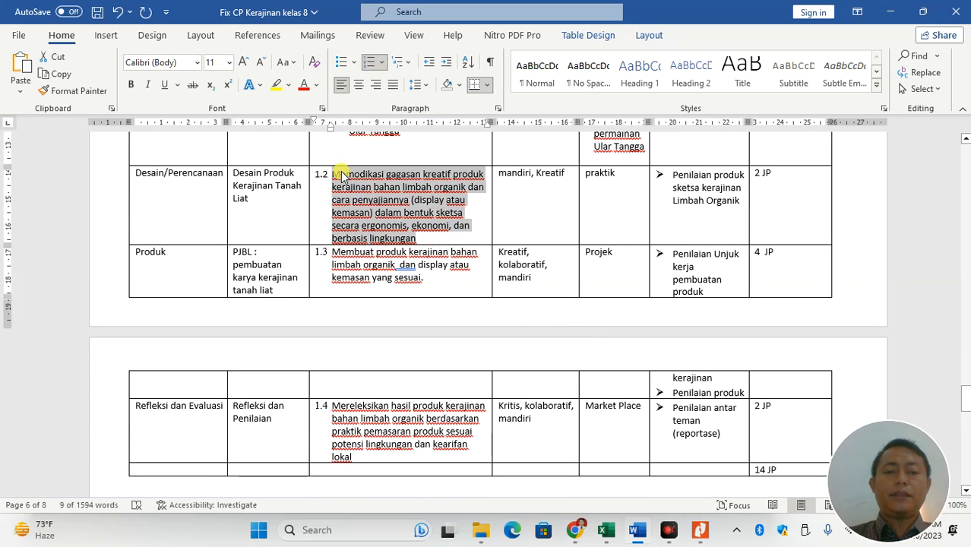
pyautogui.hotkey('alt', 'Tab')
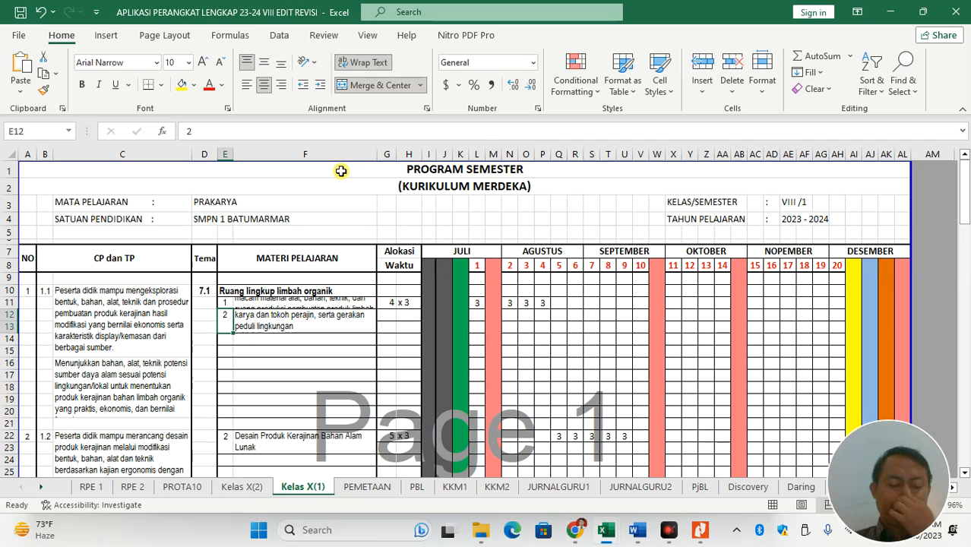
pyautogui.hotkey('alt', 'Tab')
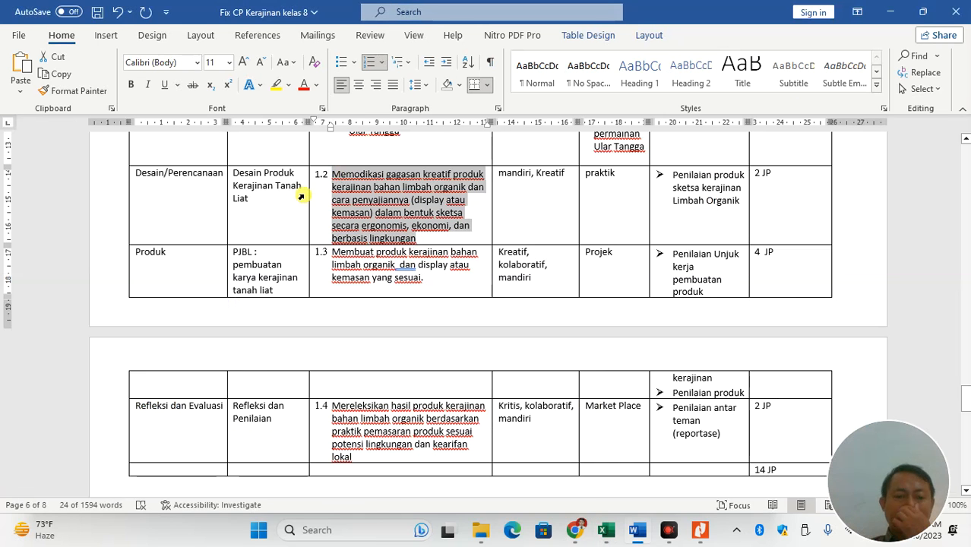
pyautogui.moveTo(270, 204); pyautogui.dragTo(238, 176)
pyautogui.hotkey('ctrl', 'c')
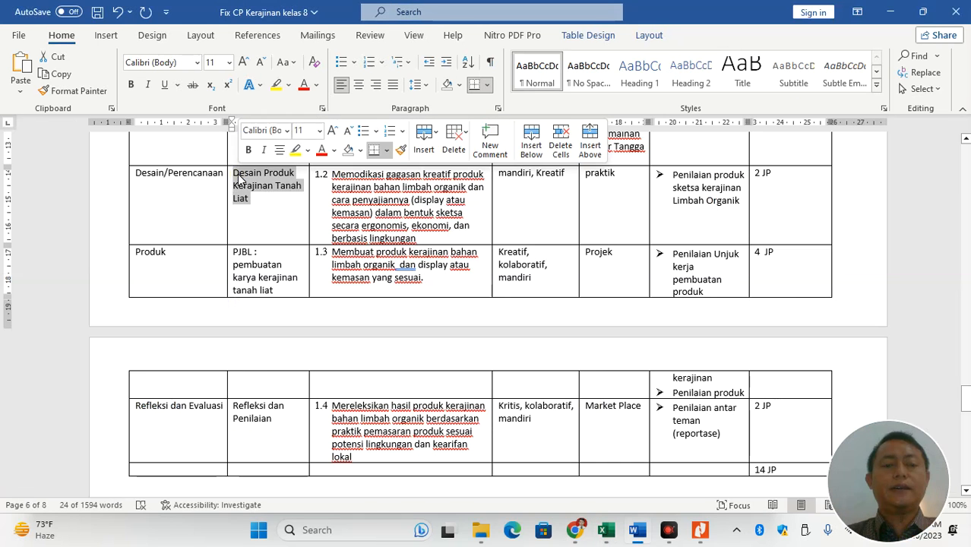
# Replace the material in F22 of the Excel sheet with the copied "Desain Produk Kerajinan Tanah Liat" and align it to the cell's top
pyautogui.hotkey('alt', 'Tab')
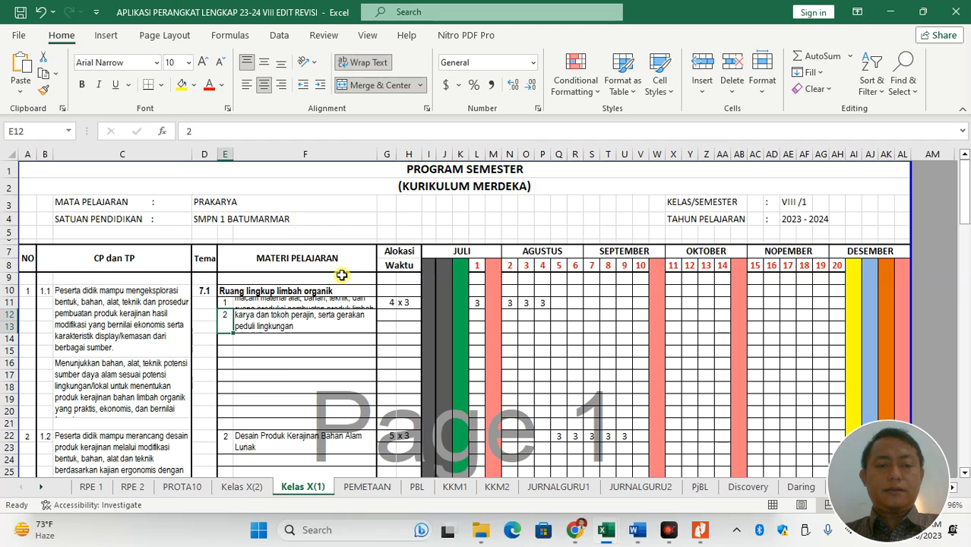
pyautogui.doubleClick(262, 436)
pyautogui.hotkey('ctrl', 'a')
pyautogui.hotkey('ctrl', 'v')
pyautogui.press('Return')
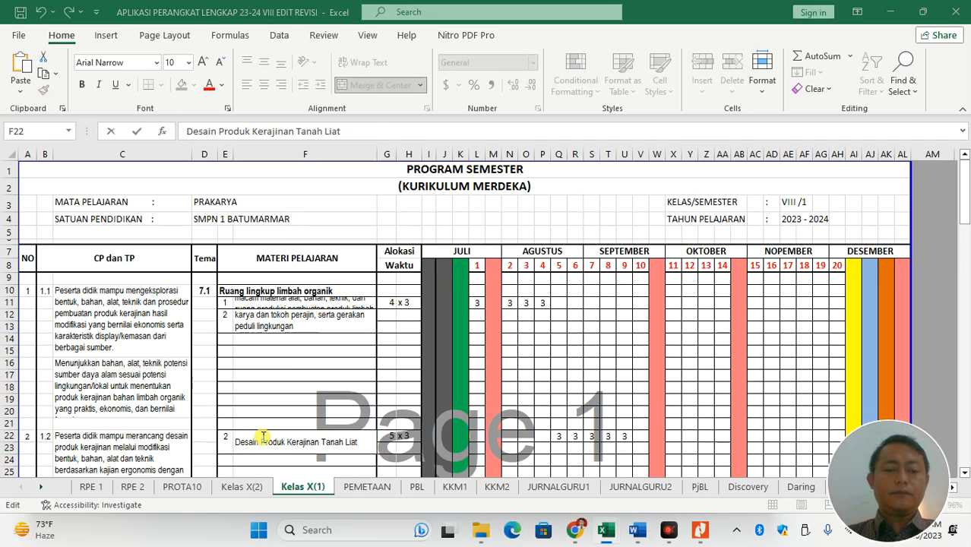
pyautogui.hotkey('alt', 'Tab')
pyautogui.hotkey('alt', 'Tab')
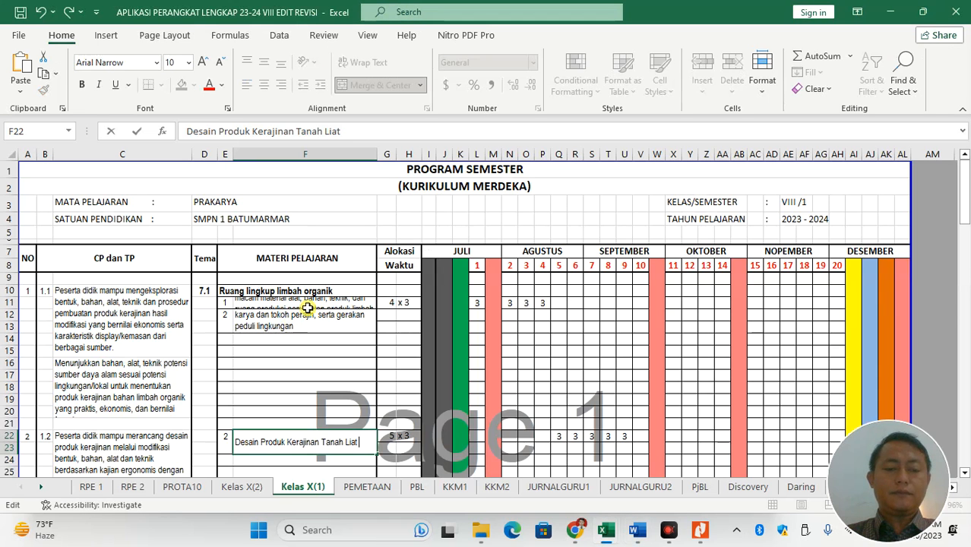
pyautogui.press('Escape')
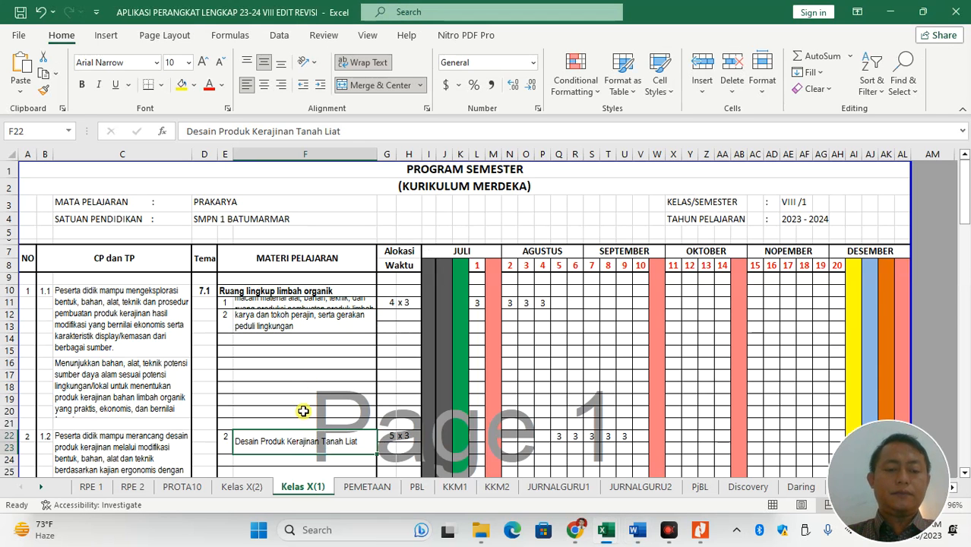
pyautogui.click(249, 61)
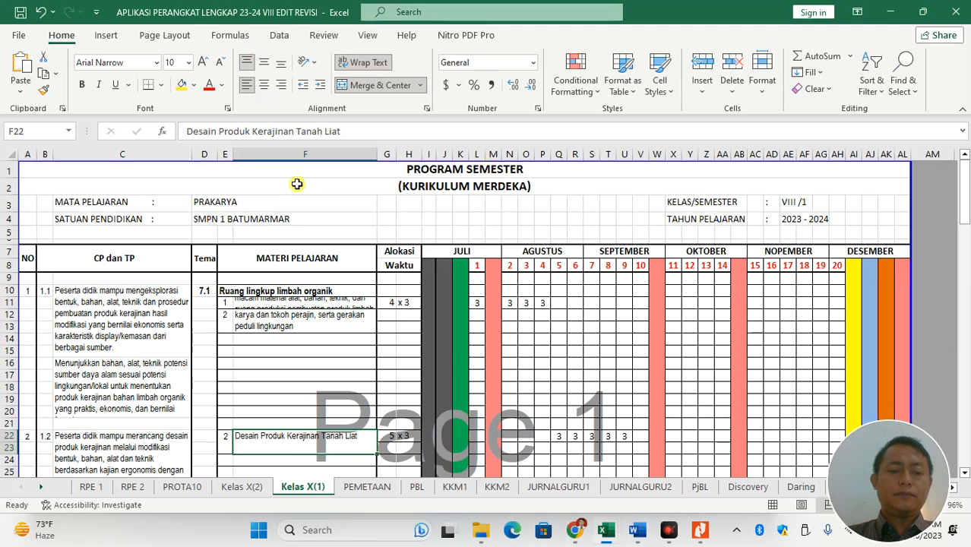
# Unmerge the cells of the second material entry, E12:E13 and F12:F13
pyautogui.click(263, 301)
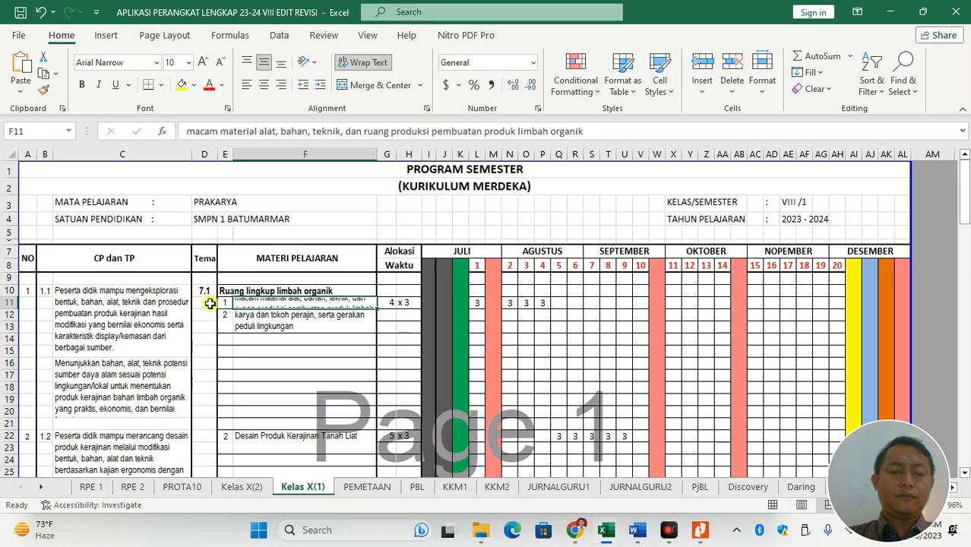
pyautogui.moveTo(225, 307); pyautogui.dragTo(248, 318)
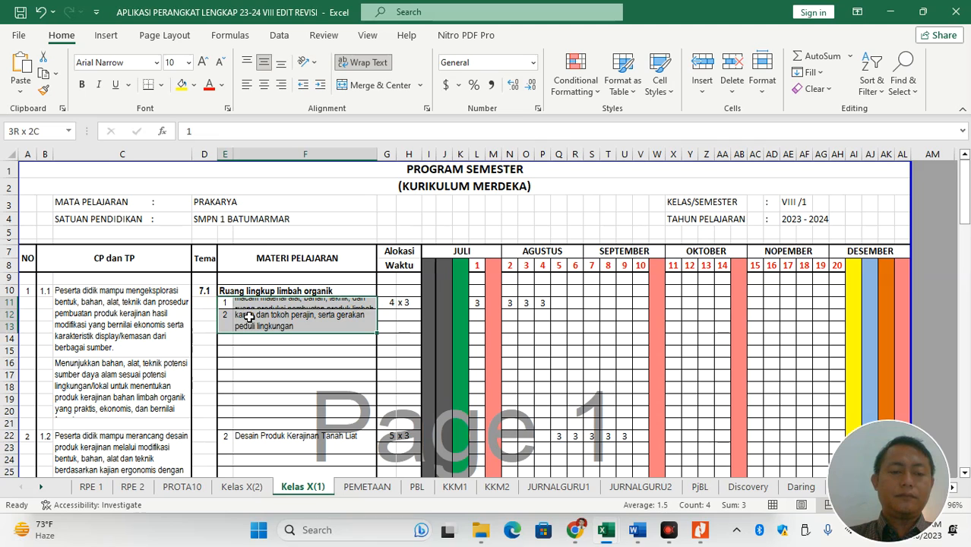
pyautogui.click(364, 85)
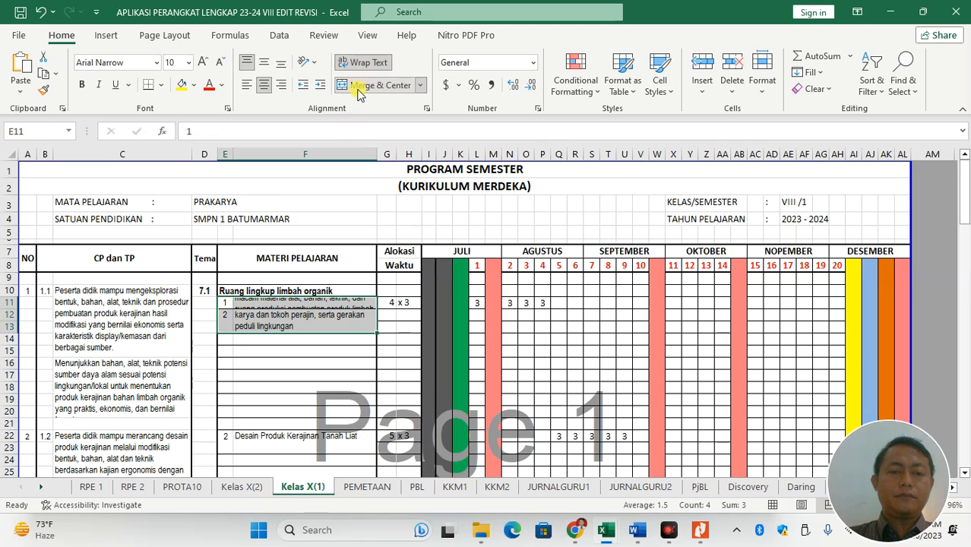
pyautogui.click(225, 301)
pyautogui.moveTo(225, 302); pyautogui.dragTo(256, 325)
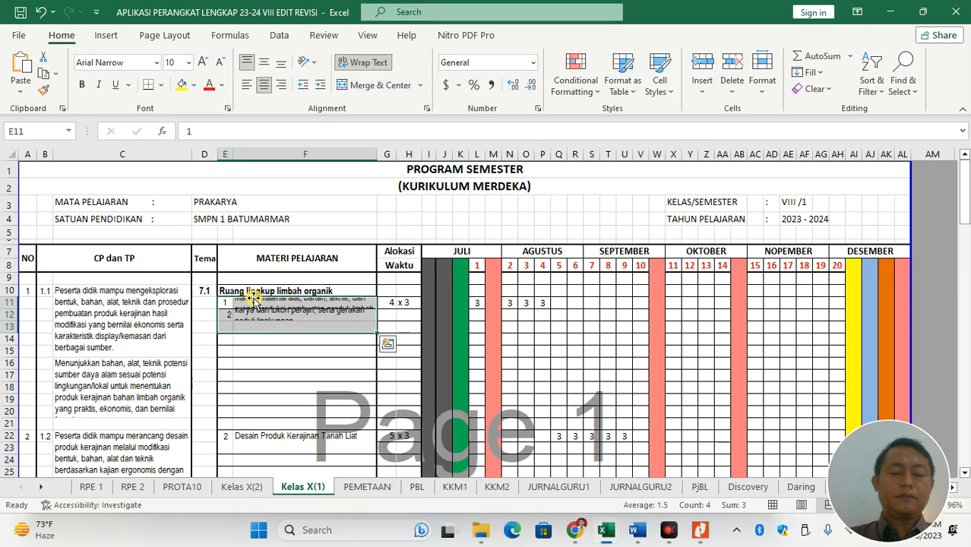
# Copy the second material entry with its number from E12:F12 into E13:F13
pyautogui.click(225, 302)
pyautogui.moveTo(228, 302); pyautogui.dragTo(256, 304)
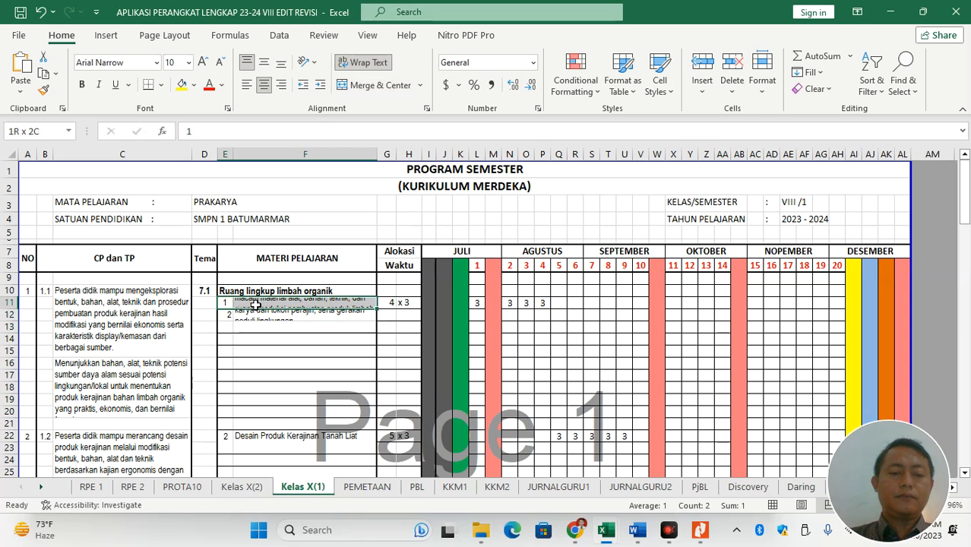
pyautogui.doubleClick(257, 303)
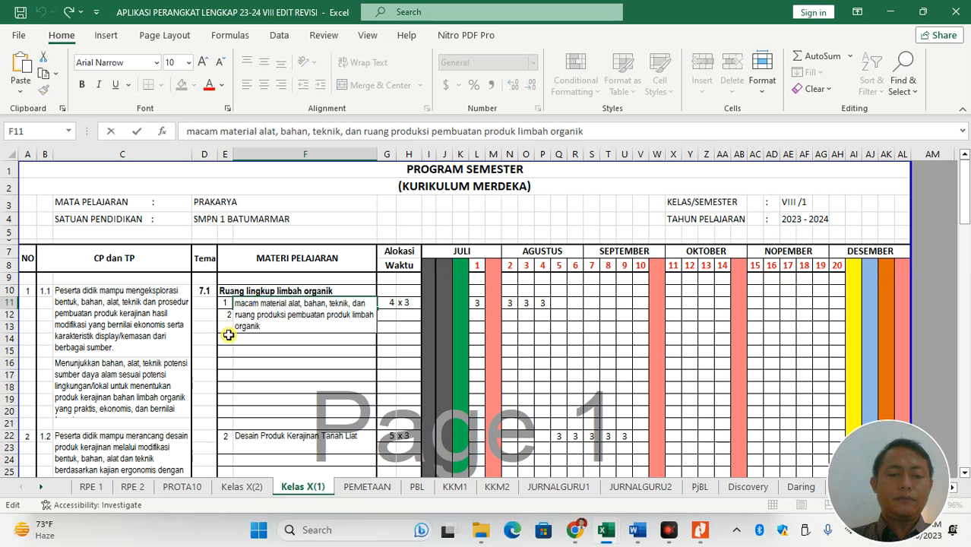
pyautogui.click(226, 327)
pyautogui.moveTo(227, 318); pyautogui.dragTo(254, 316)
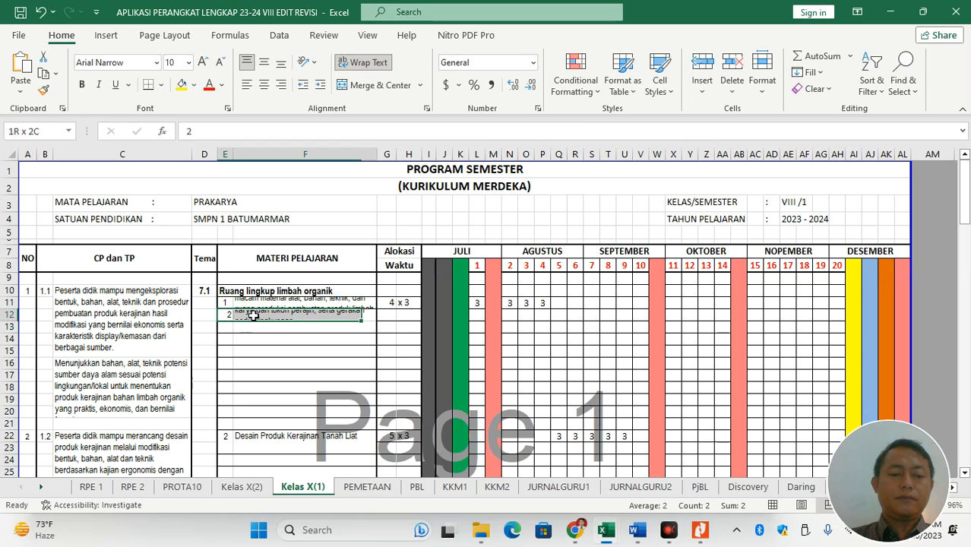
pyautogui.hotkey('ctrl', 'c')
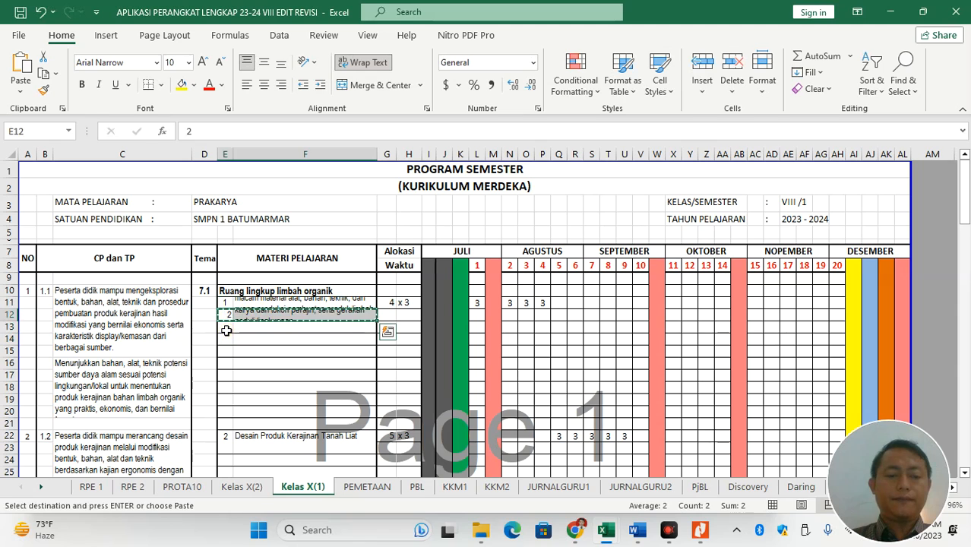
pyautogui.click(226, 327)
pyautogui.hotkey('ctrl', 'v')
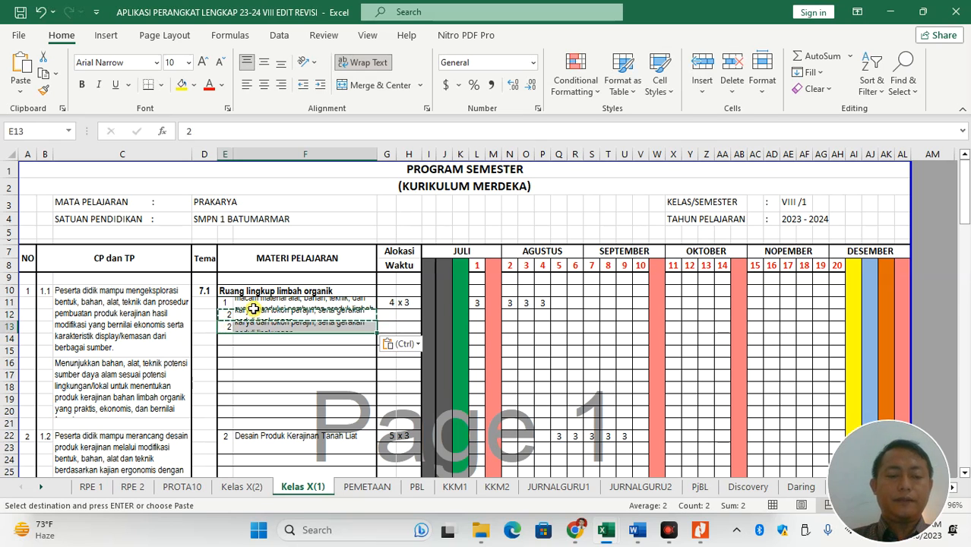
# Centre the material numbers in E11:E13 horizontally
pyautogui.moveTo(226, 303); pyautogui.dragTo(226, 329)
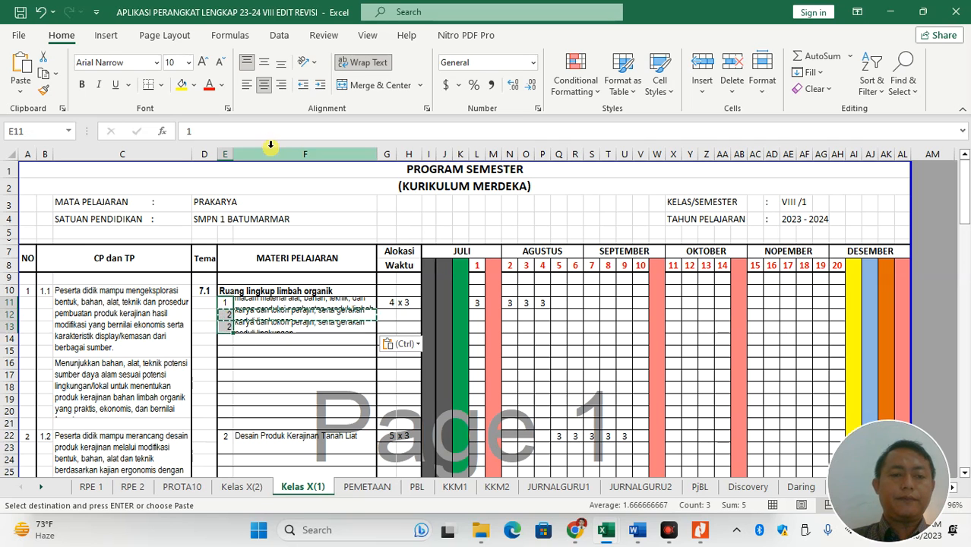
pyautogui.click(246, 85)
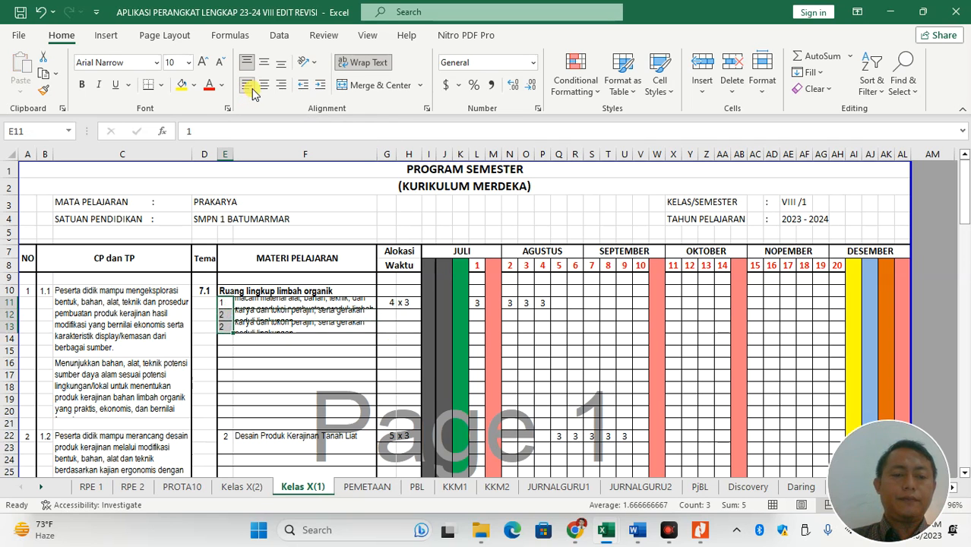
pyautogui.click(263, 86)
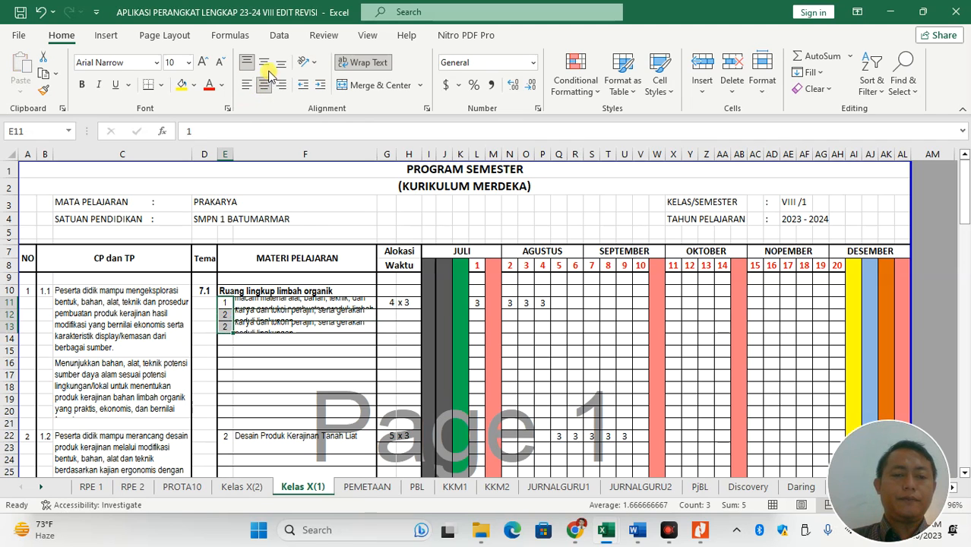
pyautogui.click(283, 383)
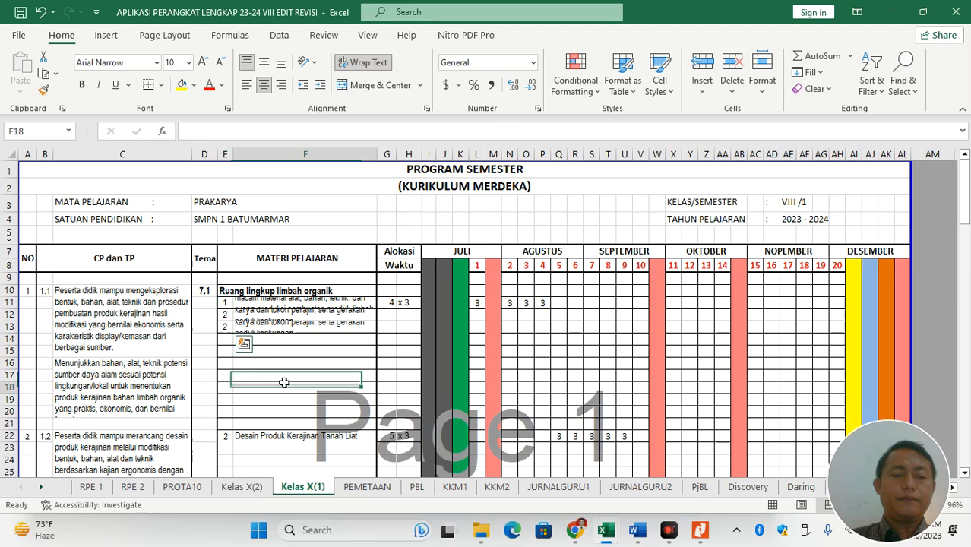
# Merge E11:E12, keeping the number 1, and left-align the merged cell
pyautogui.click(225, 313)
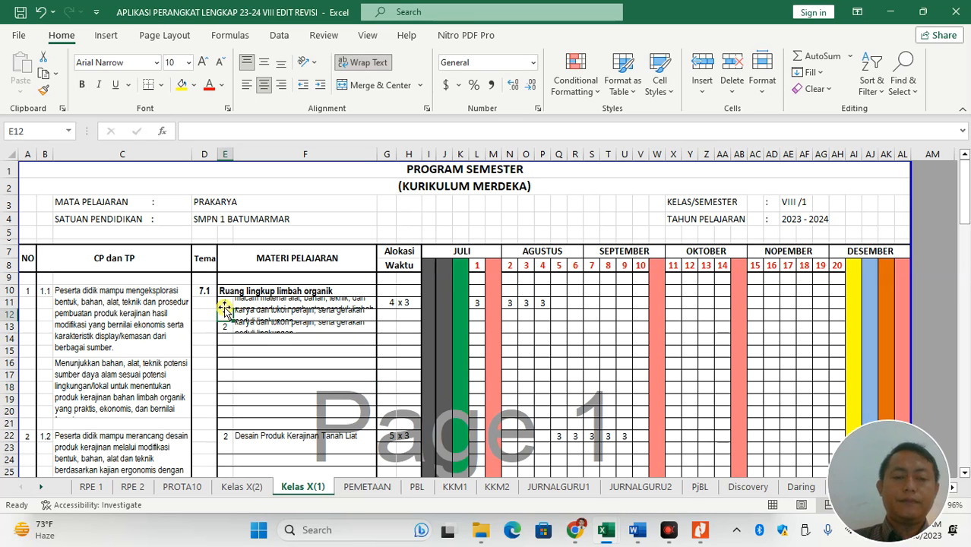
pyautogui.moveTo(224, 303); pyautogui.dragTo(225, 313)
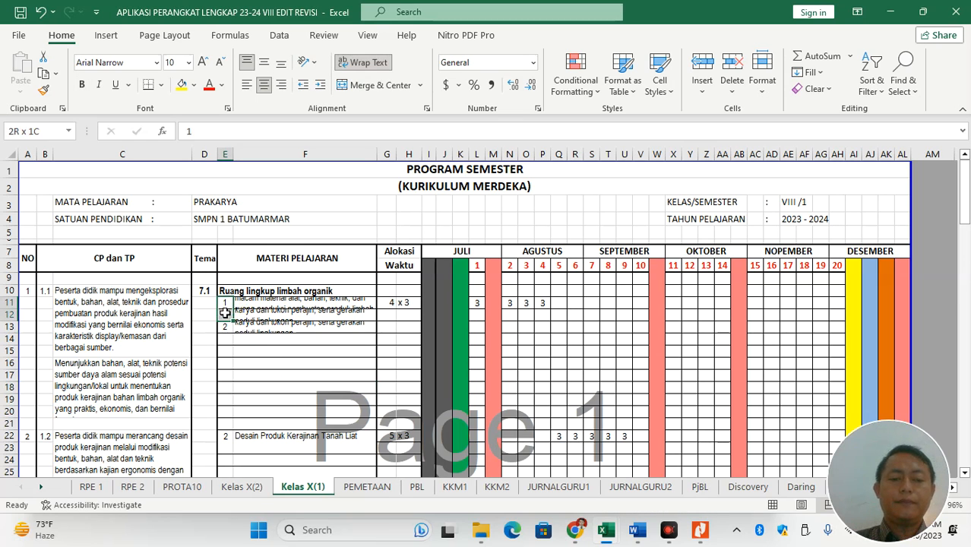
pyautogui.click(372, 85)
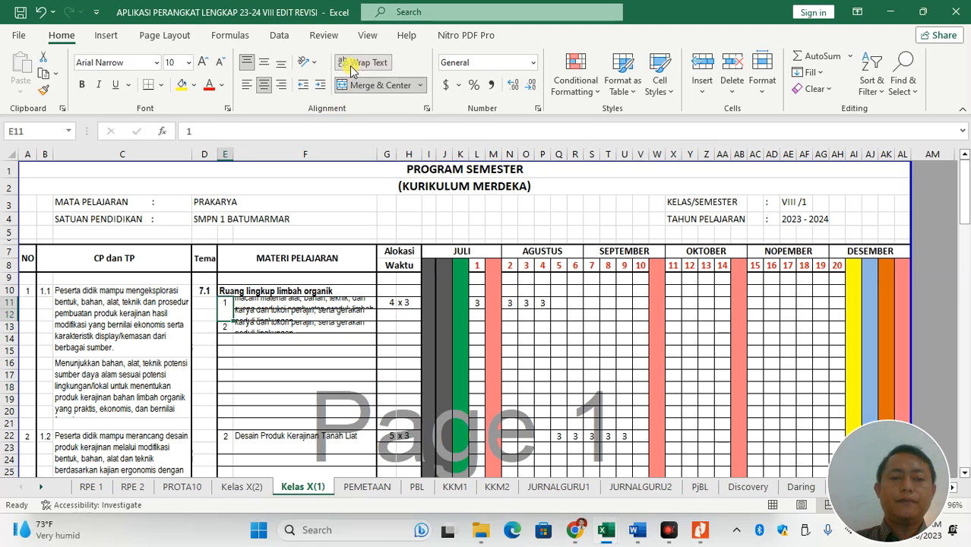
pyautogui.click(244, 90)
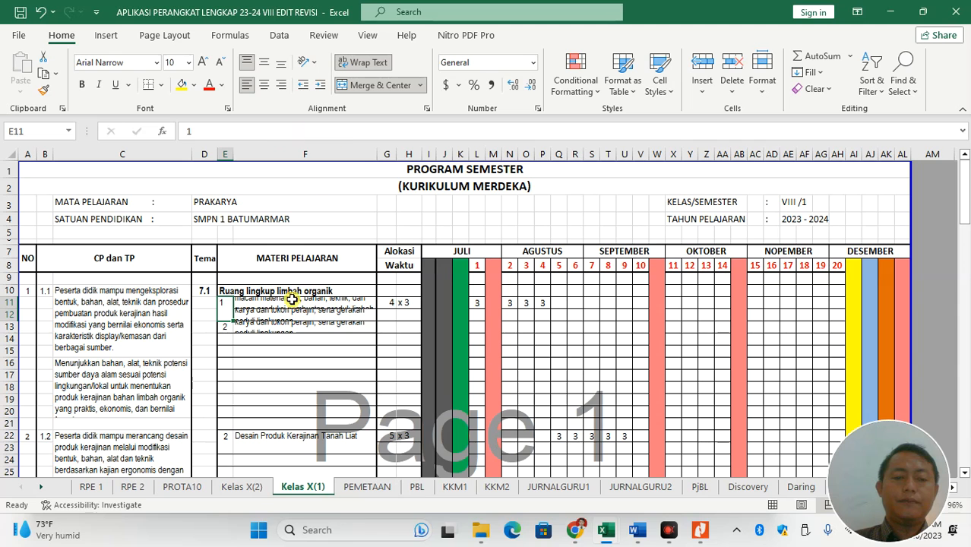
# Merge F11:F12, keeping only the "macam material alat, bahan, teknik" text, and left-align the merged cell
pyautogui.moveTo(290, 300); pyautogui.dragTo(292, 313)
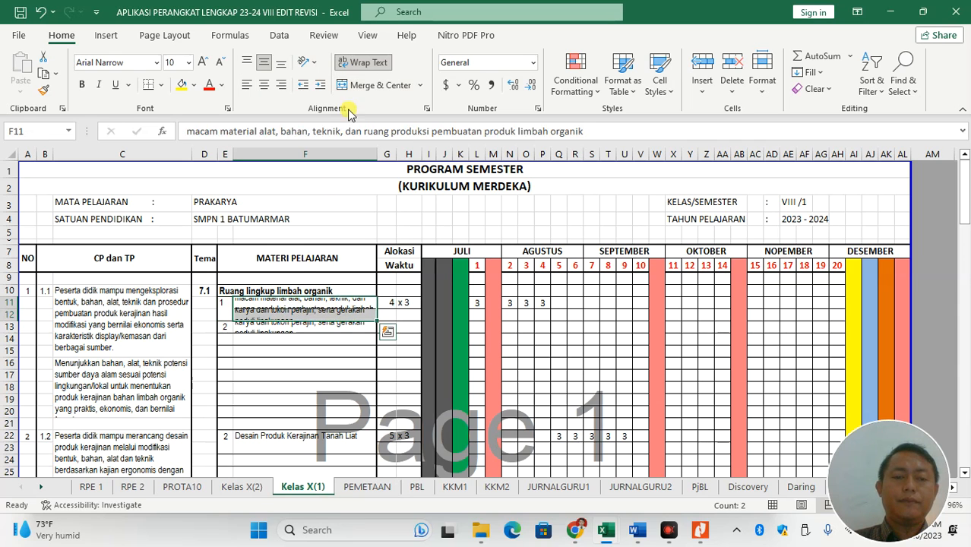
pyautogui.click(354, 86)
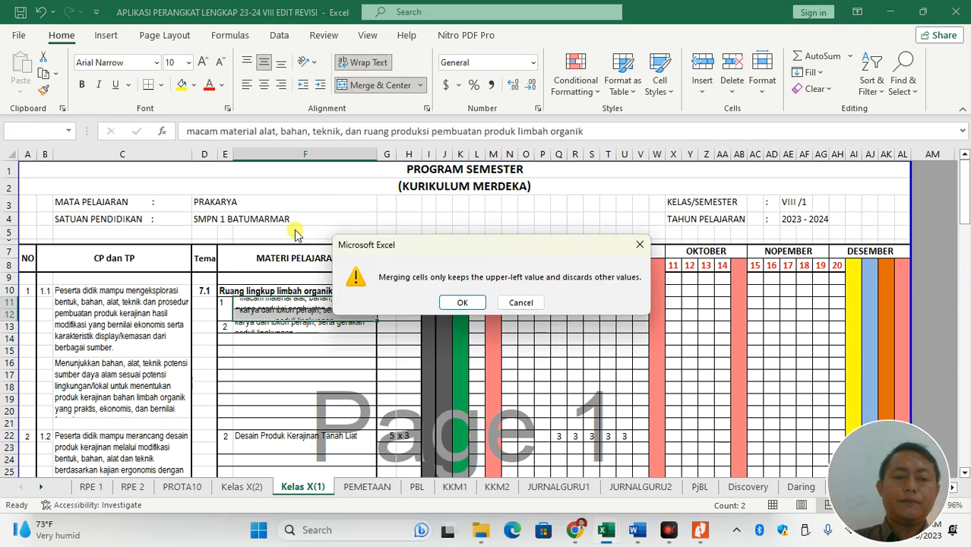
pyautogui.click(465, 303)
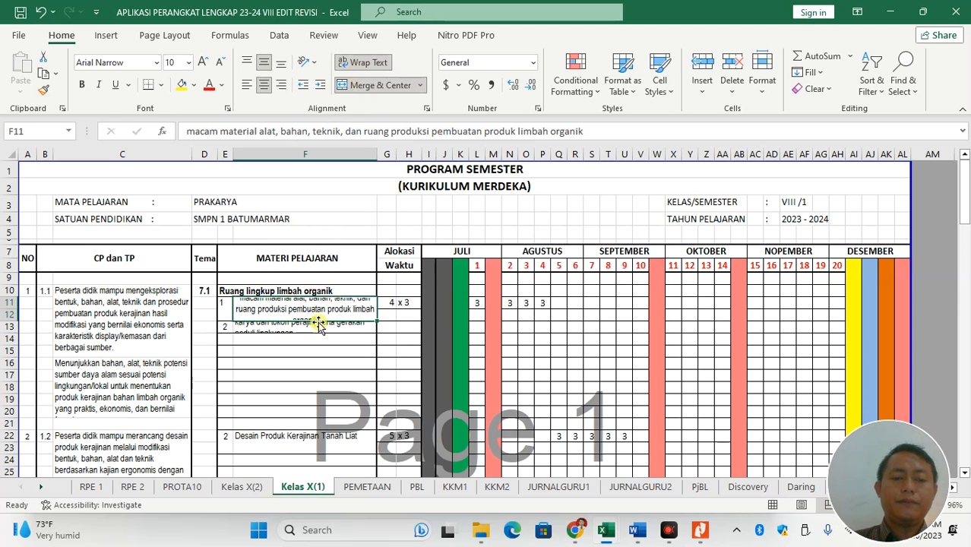
pyautogui.click(246, 84)
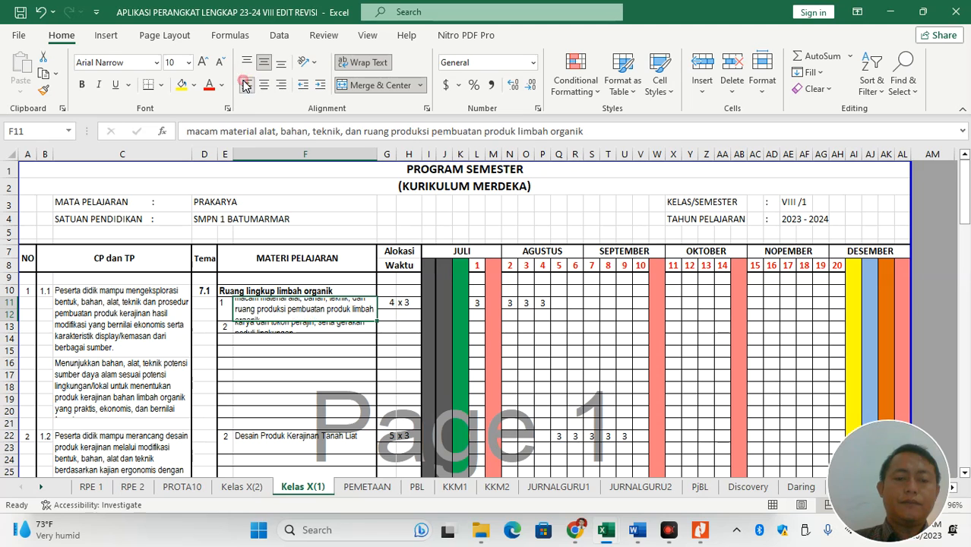
pyautogui.doubleClick(303, 314)
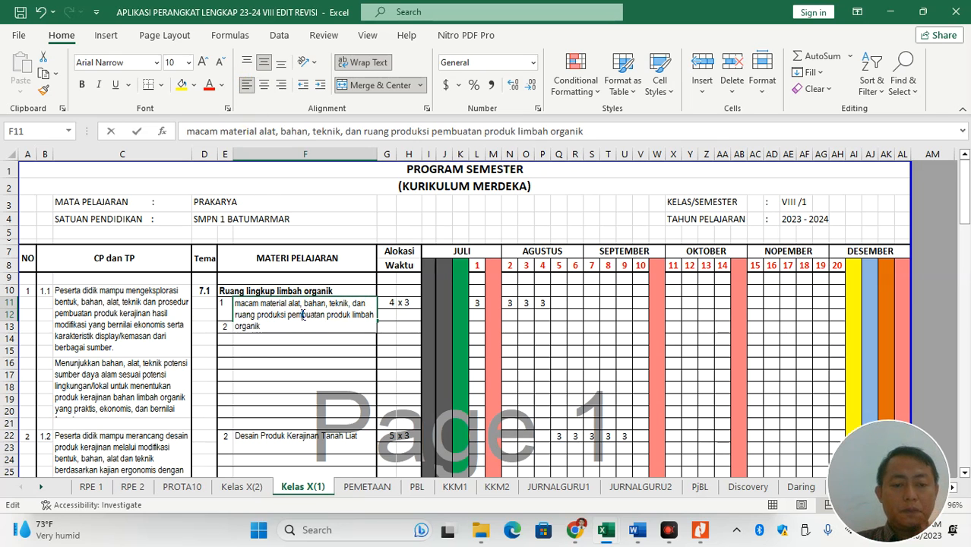
pyautogui.click(260, 360)
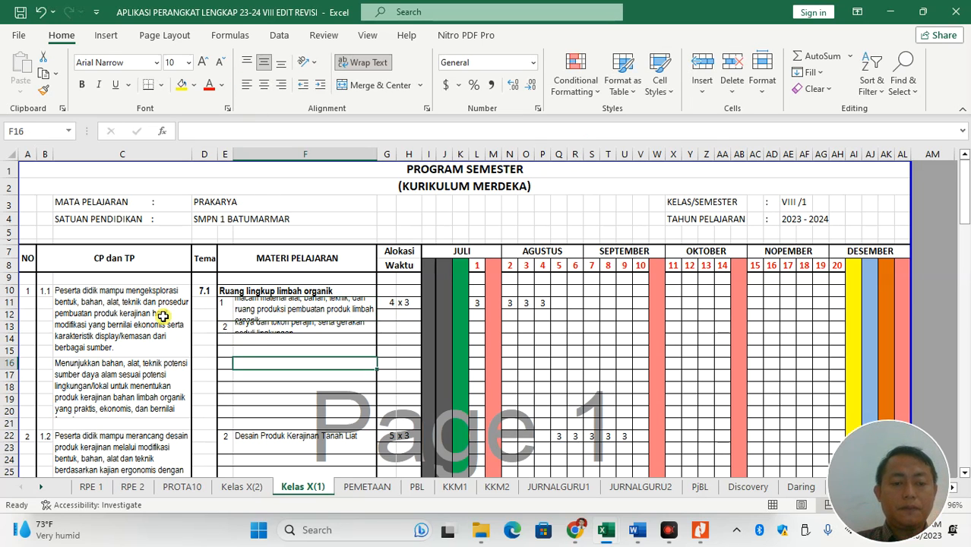
pyautogui.click(225, 326)
pyautogui.click(225, 325)
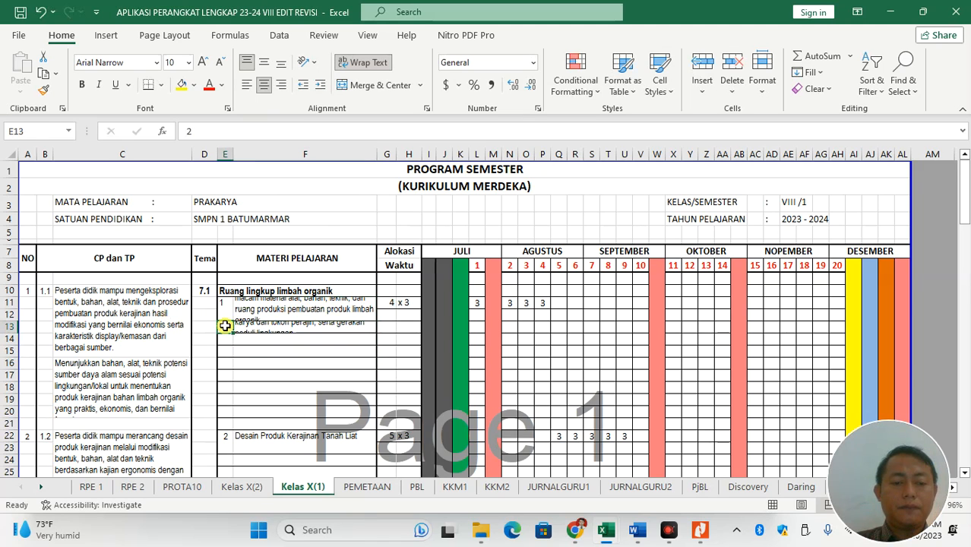
# Copy the second material entry with its number from E13:F13 into E14:F14
pyautogui.moveTo(238, 325); pyautogui.dragTo(242, 325)
pyautogui.hotkey('ctrl', 'c')
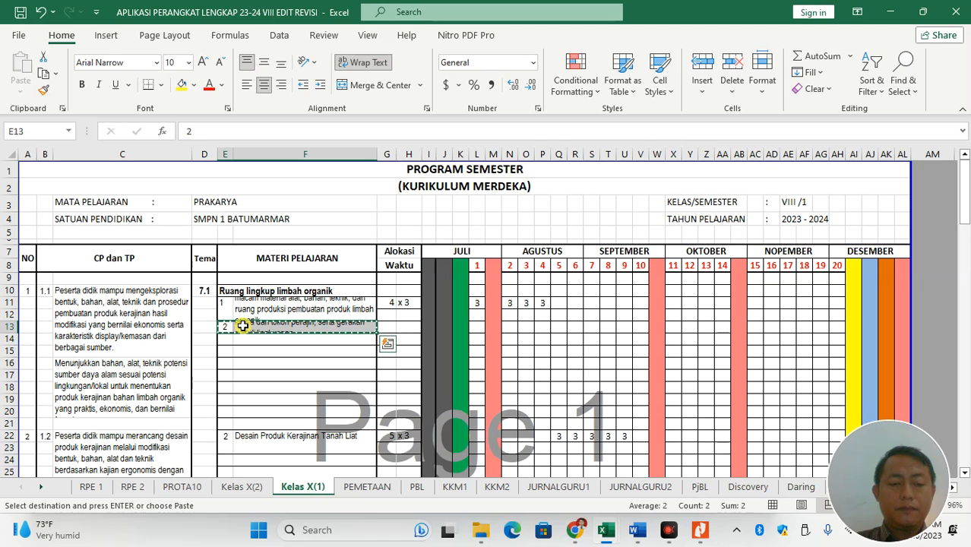
pyautogui.click(228, 339)
pyautogui.hotkey('ctrl', 'v')
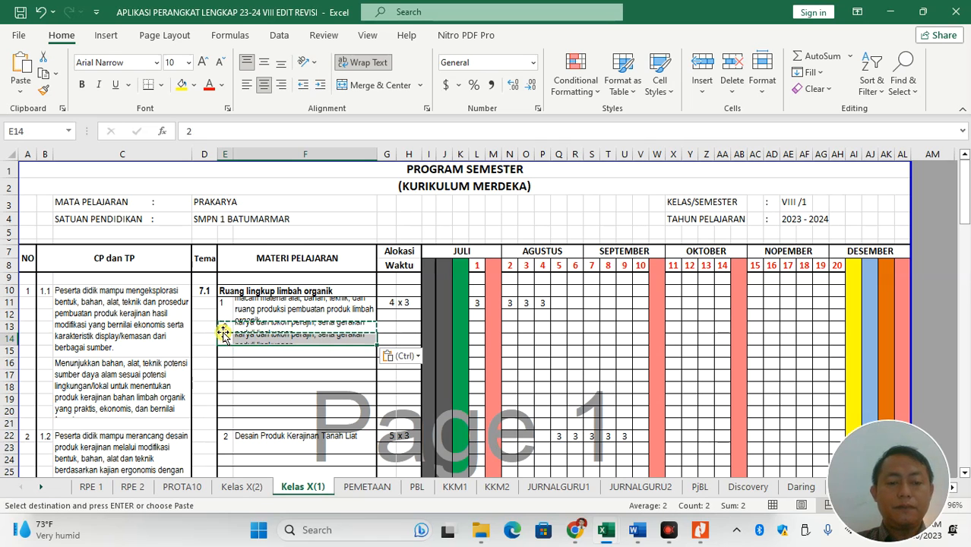
# Clear the duplicate number in E13 and centre the number 1 in the merged cell E11
pyautogui.click(225, 324)
pyautogui.press('Delete')
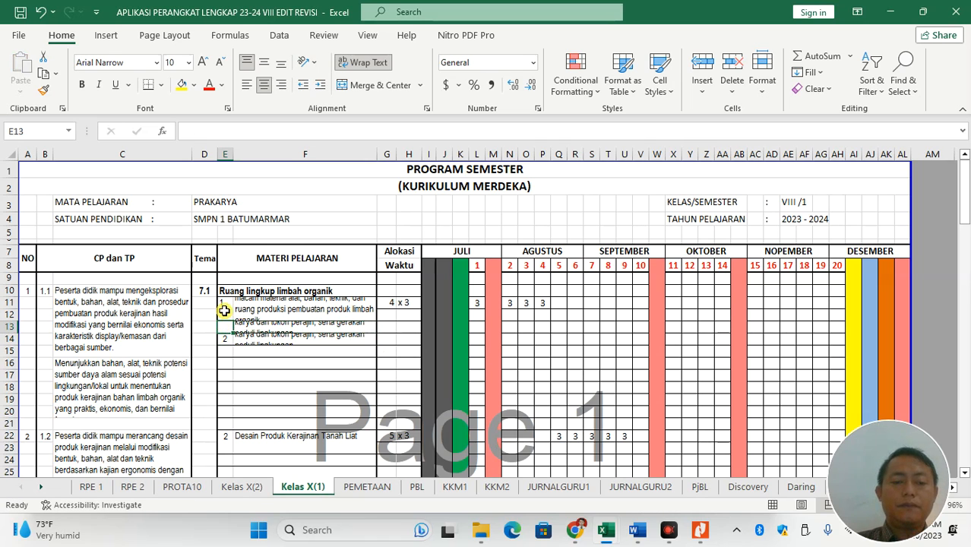
pyautogui.click(224, 310)
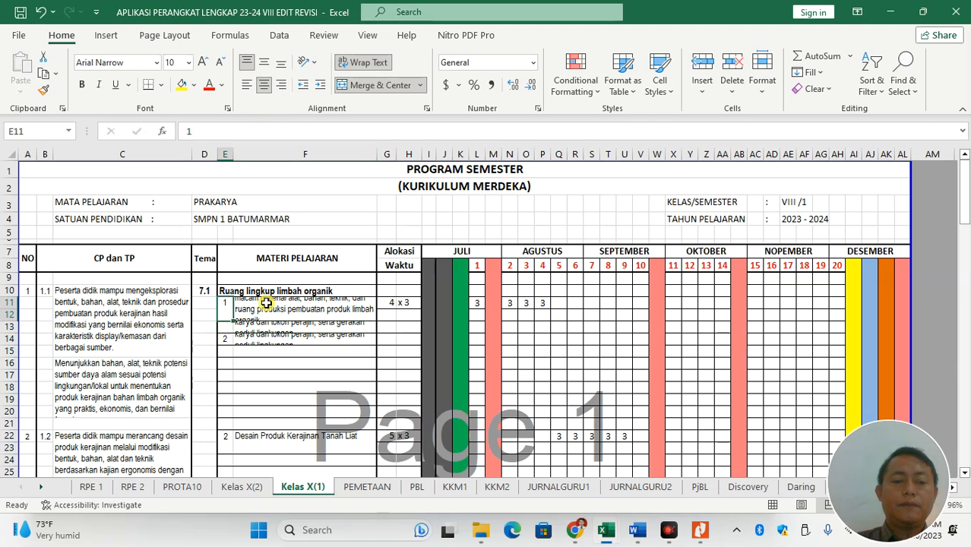
# Merge F11:F13, keeping only the "macam material alat, bahan, teknik" text, and left-align the merged cell
pyautogui.moveTo(265, 303); pyautogui.dragTo(300, 328)
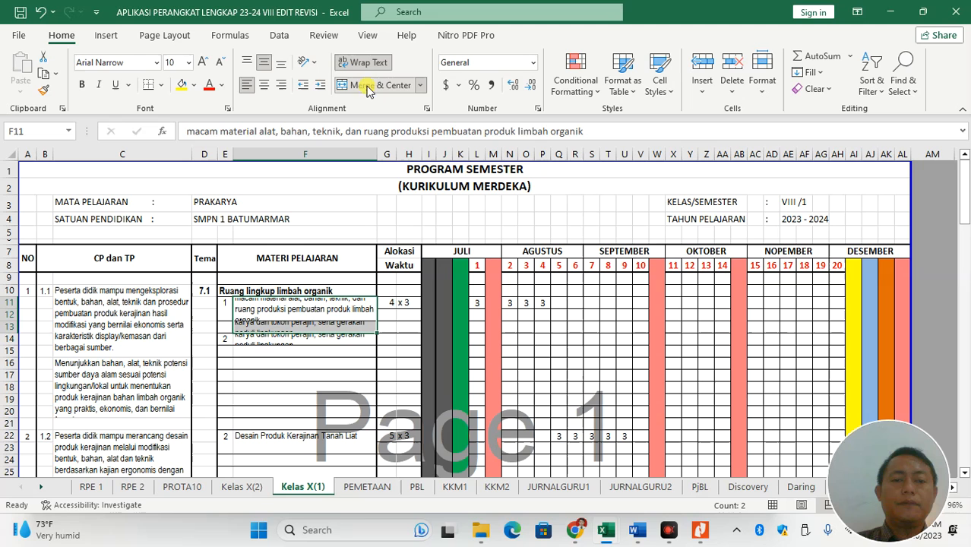
pyautogui.click(366, 85)
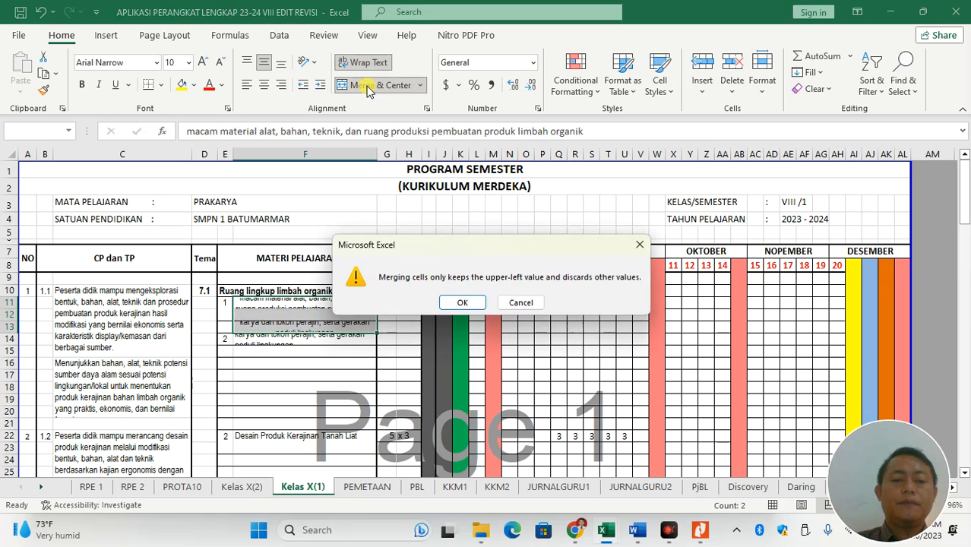
pyautogui.click(461, 302)
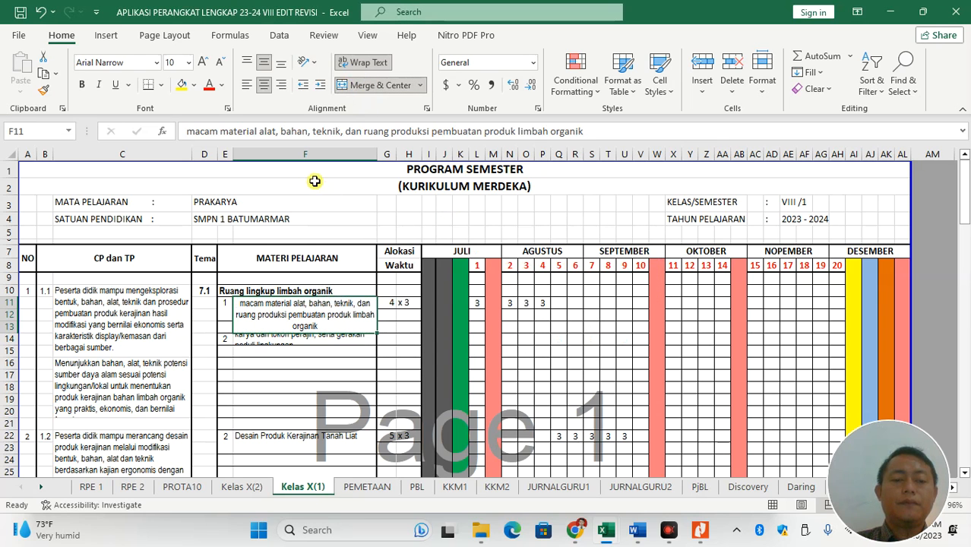
pyautogui.click(247, 85)
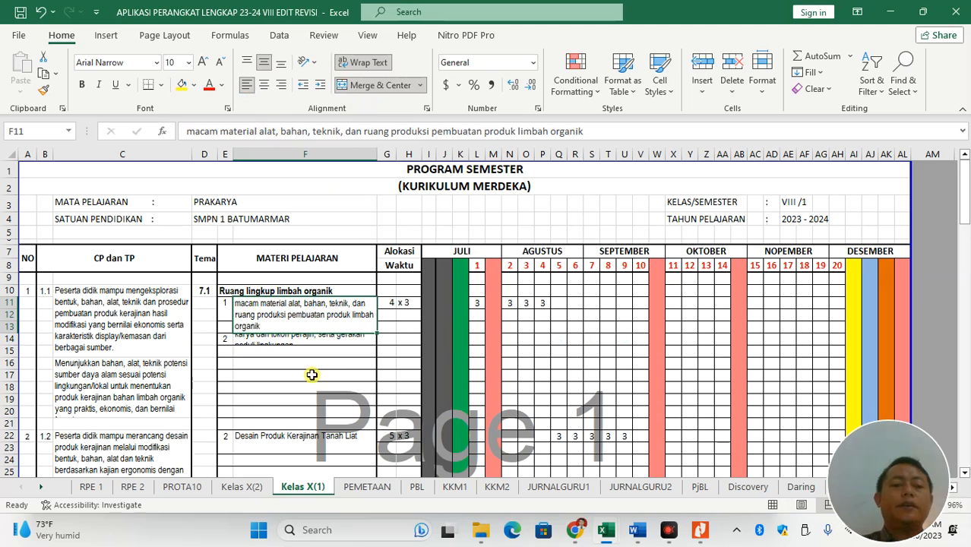
# Merge E11:E13 so the number 1 spans the first material entry, and centre it horizontally
pyautogui.click(271, 346)
pyautogui.click(227, 308)
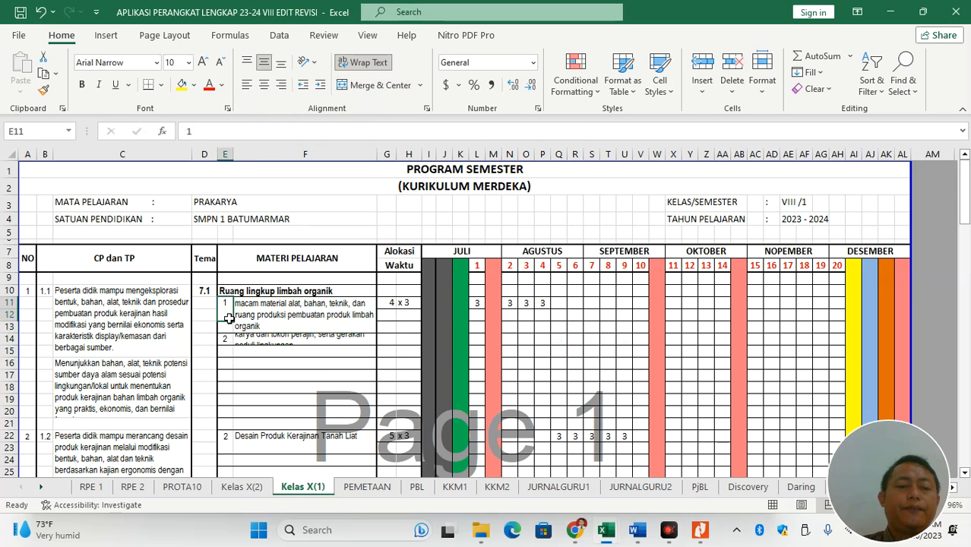
pyautogui.moveTo(228, 320); pyautogui.dragTo(225, 326)
pyautogui.click(380, 84)
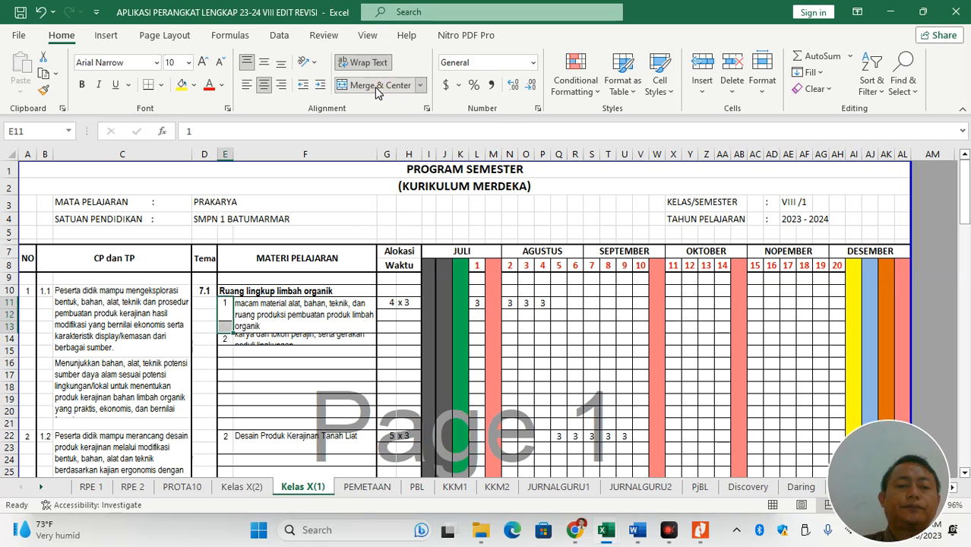
pyautogui.click(365, 87)
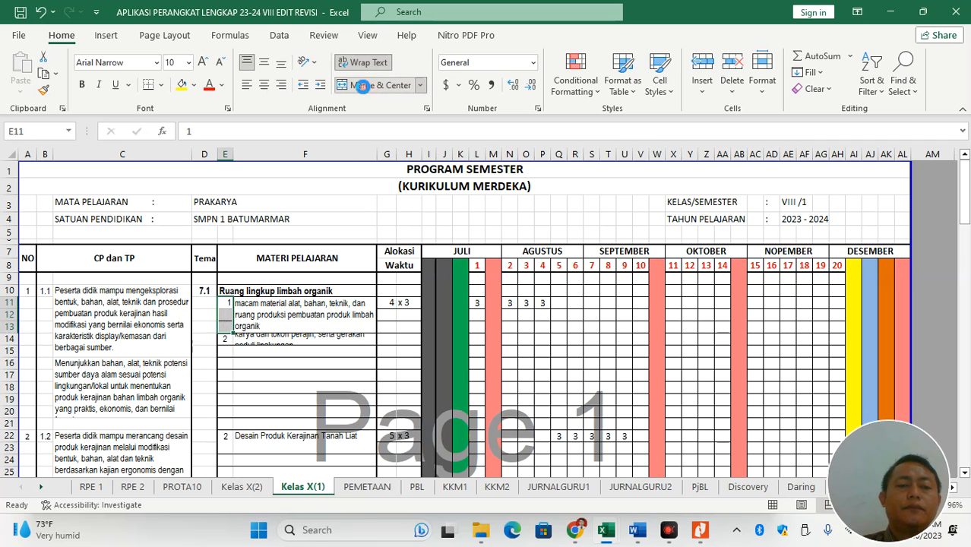
pyautogui.click(247, 85)
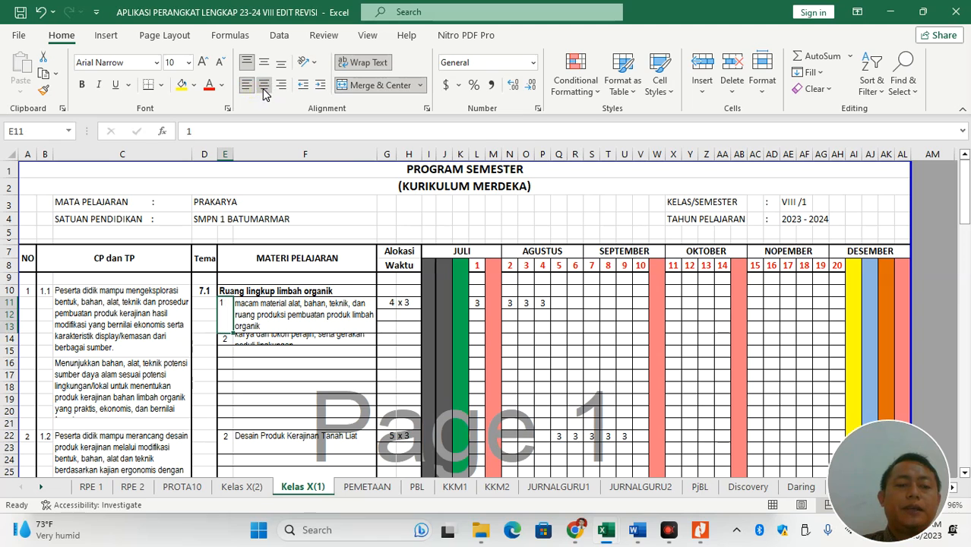
# Merge F14:F15 for the "karya dan tokoh perajin" text and left-align the merged cell
pyautogui.click(346, 323)
pyautogui.moveTo(245, 346); pyautogui.dragTo(247, 353)
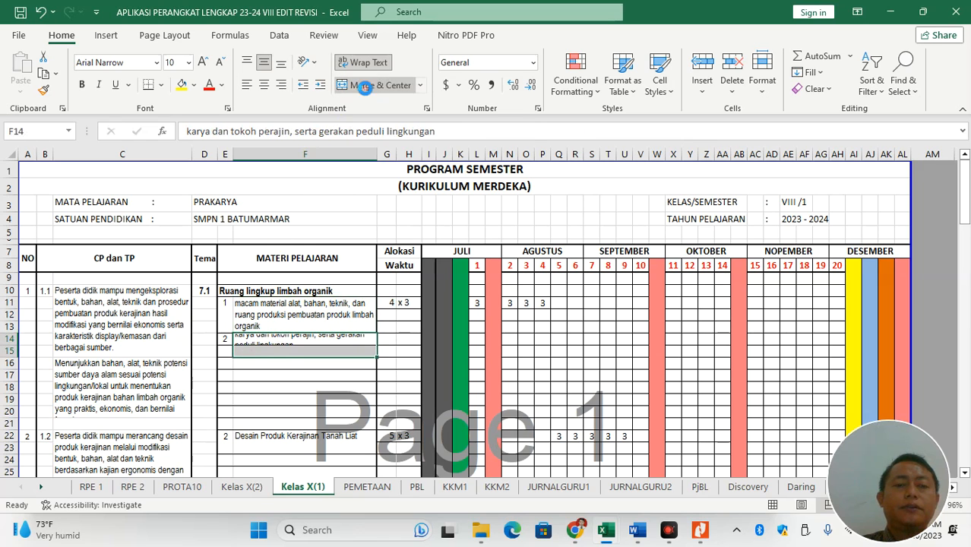
pyautogui.click(366, 85)
pyautogui.click(247, 85)
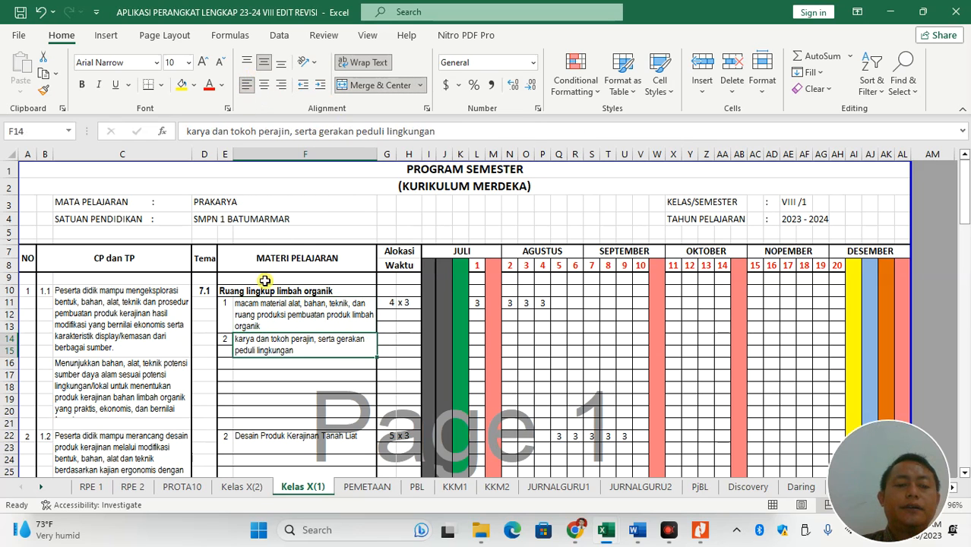
# Merge E14:E15 with the number 2 centred beside the second material entry
pyautogui.click(226, 348)
pyautogui.moveTo(226, 343); pyautogui.dragTo(225, 339)
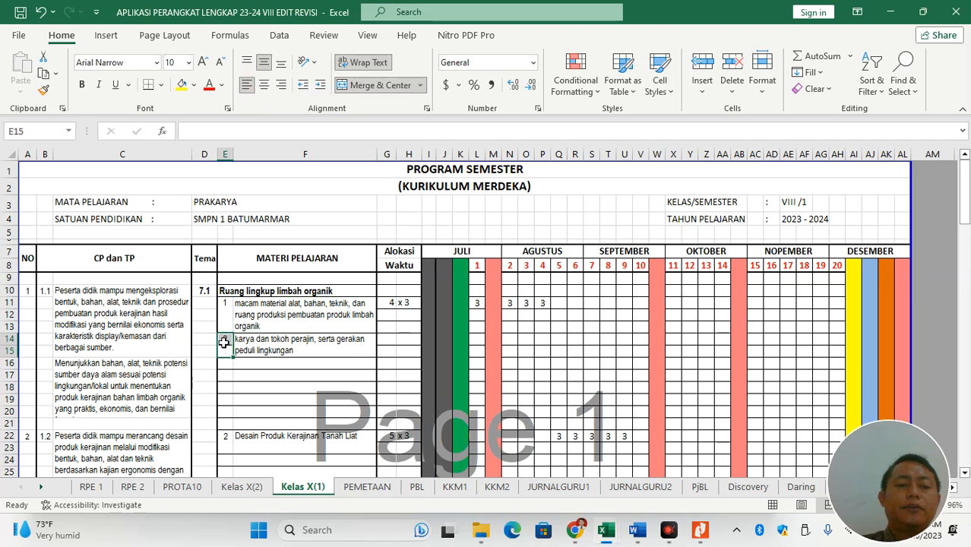
pyautogui.click(357, 85)
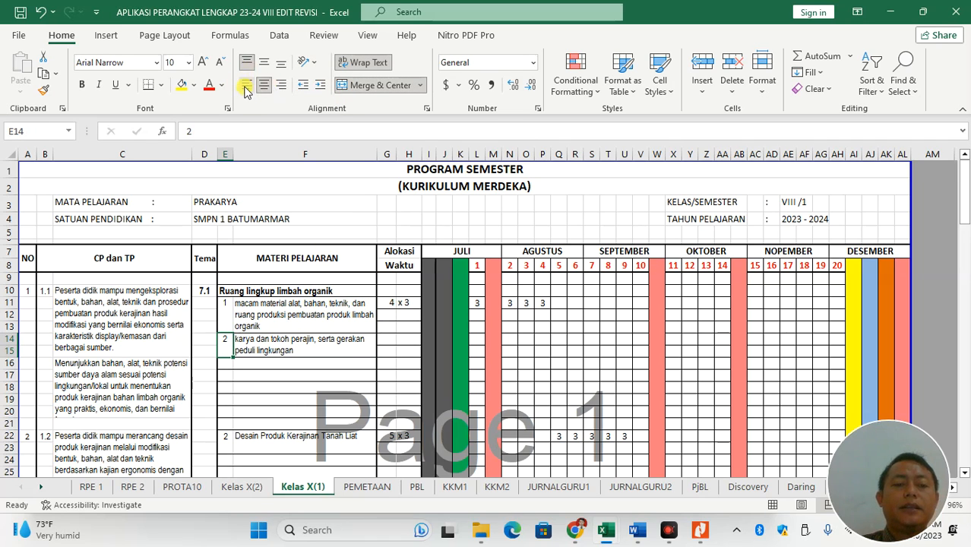
pyautogui.click(342, 345)
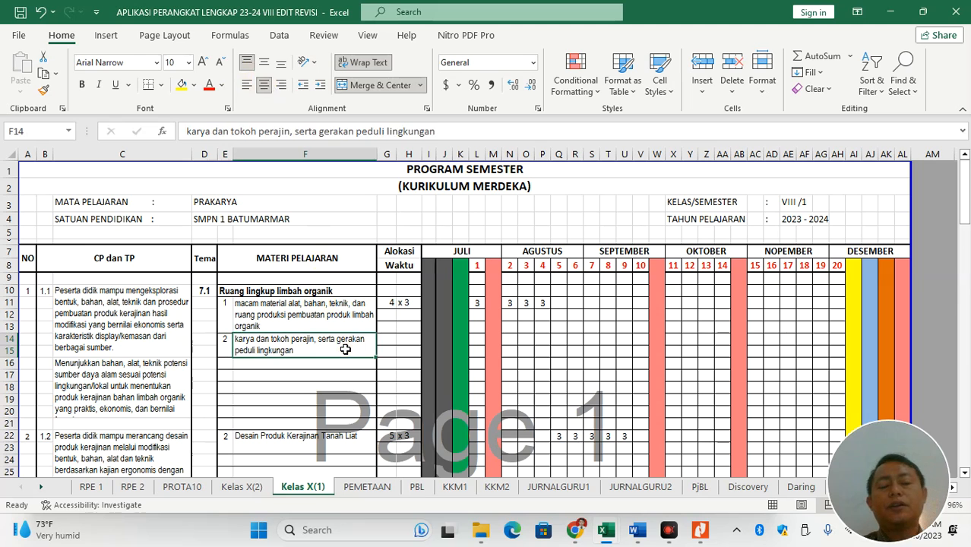
pyautogui.click(293, 373)
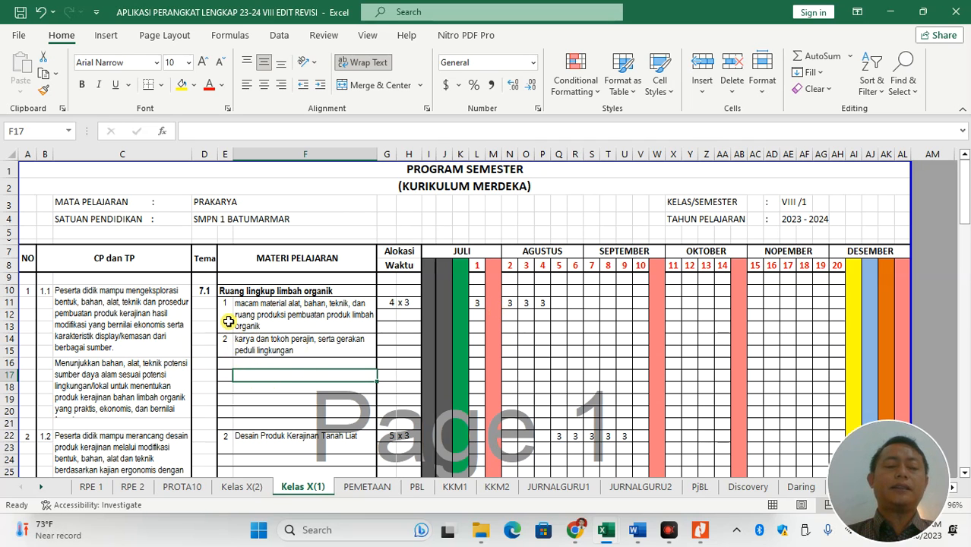
# Replace the material in F22 with "PJBL : pembuatan karya kerajinan tanah liat" copied from the Produk row of the Word CP document
pyautogui.hotkey('alt', 'Tab')
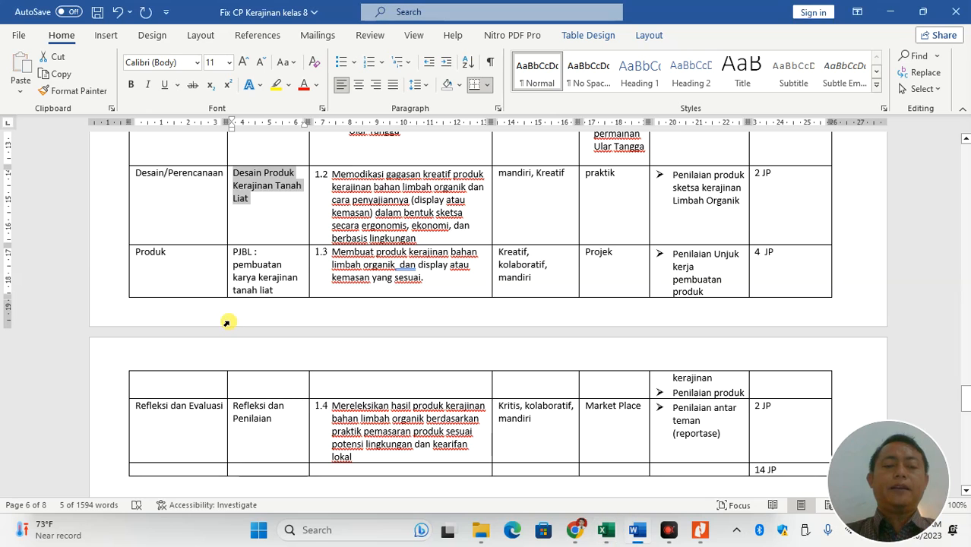
pyautogui.moveTo(278, 292); pyautogui.dragTo(234, 252)
pyautogui.hotkey('ctrl', 'c')
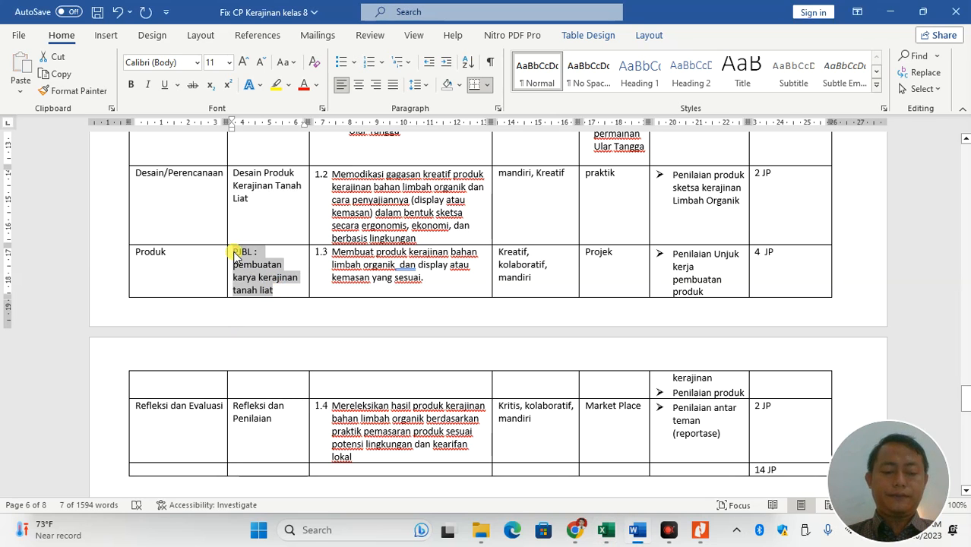
pyautogui.hotkey('alt', 'Tab')
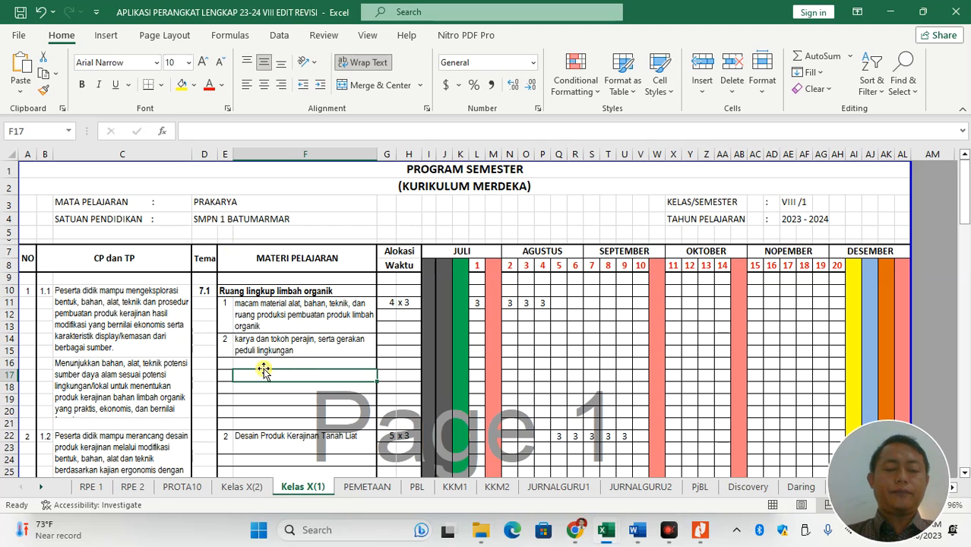
pyautogui.click(251, 438)
pyautogui.doubleClick(252, 438)
pyautogui.hotkey('ctrl', 'a')
pyautogui.hotkey('ctrl', 'v')
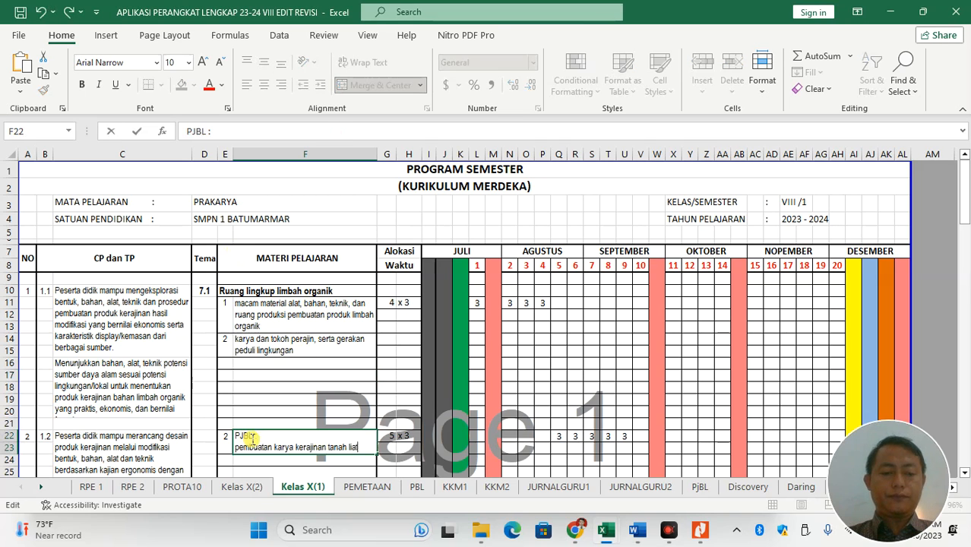
pyautogui.click(296, 378)
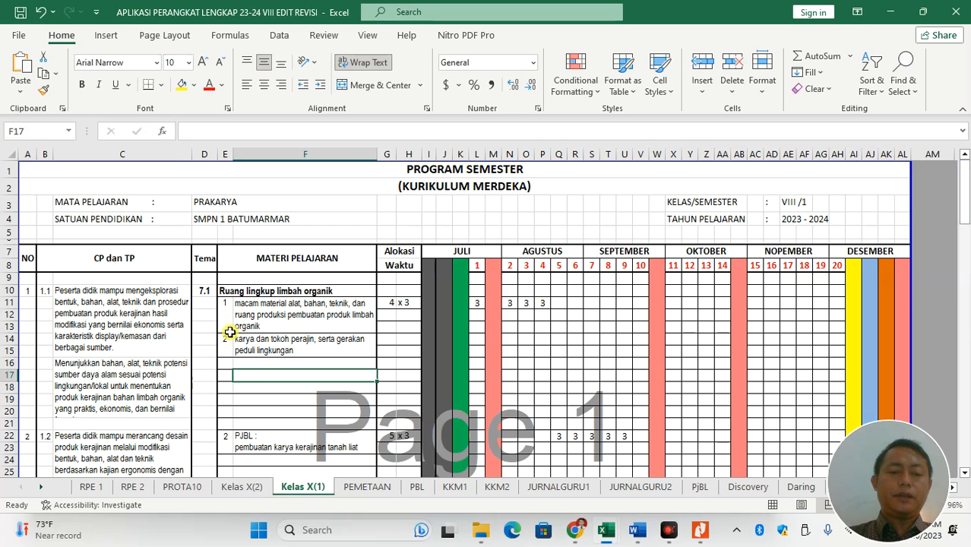
# Compare the material entries under theme 7.1 with the MATERI column of the TEMA 7.1 table in the Word document
pyautogui.moveTo(224, 343); pyautogui.dragTo(248, 343)
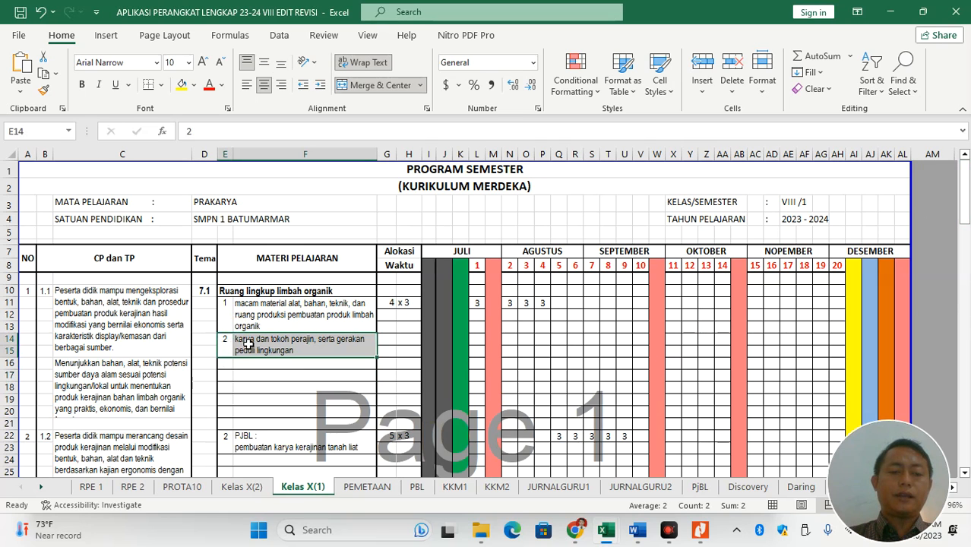
pyautogui.hotkey('alt', 'Tab')
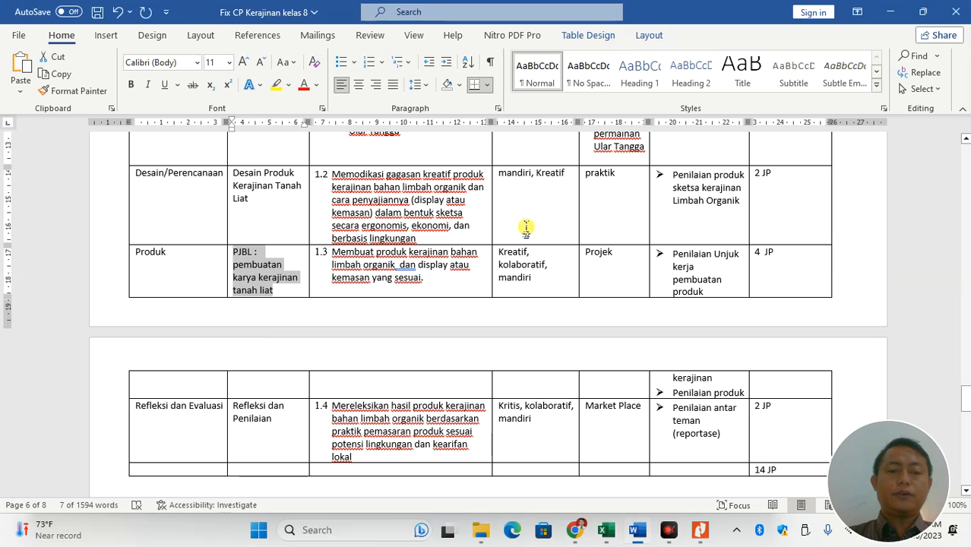
pyautogui.click(968, 187)
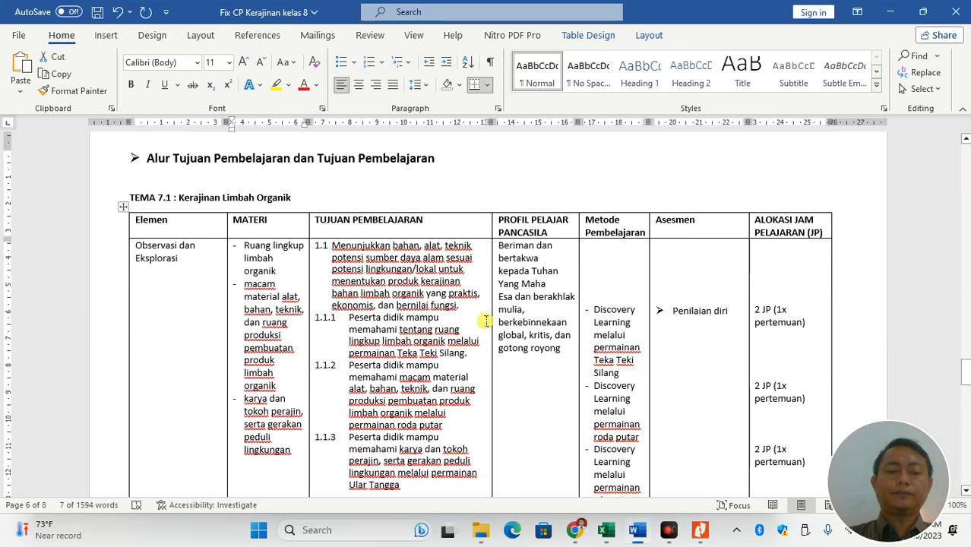
pyautogui.moveTo(276, 380); pyautogui.dragTo(247, 291)
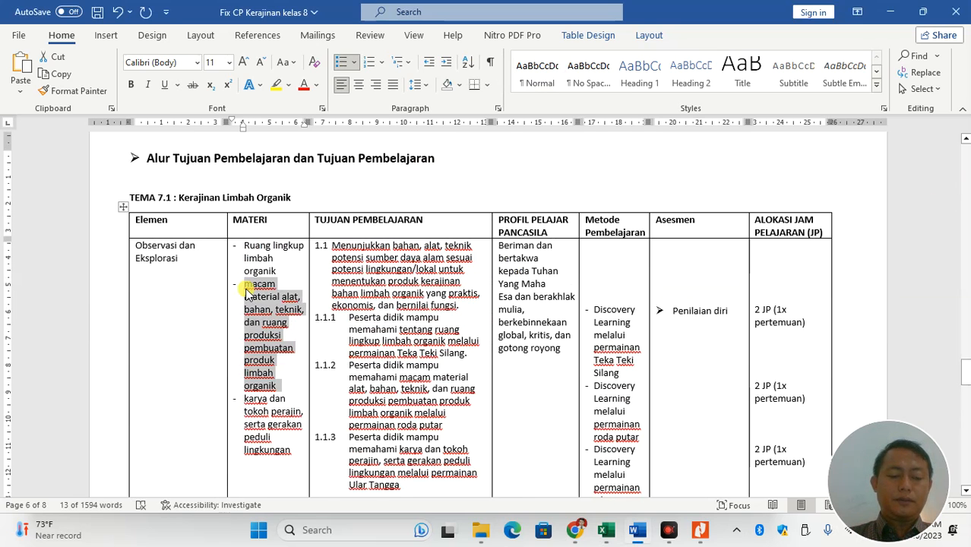
pyautogui.hotkey('alt', 'Tab')
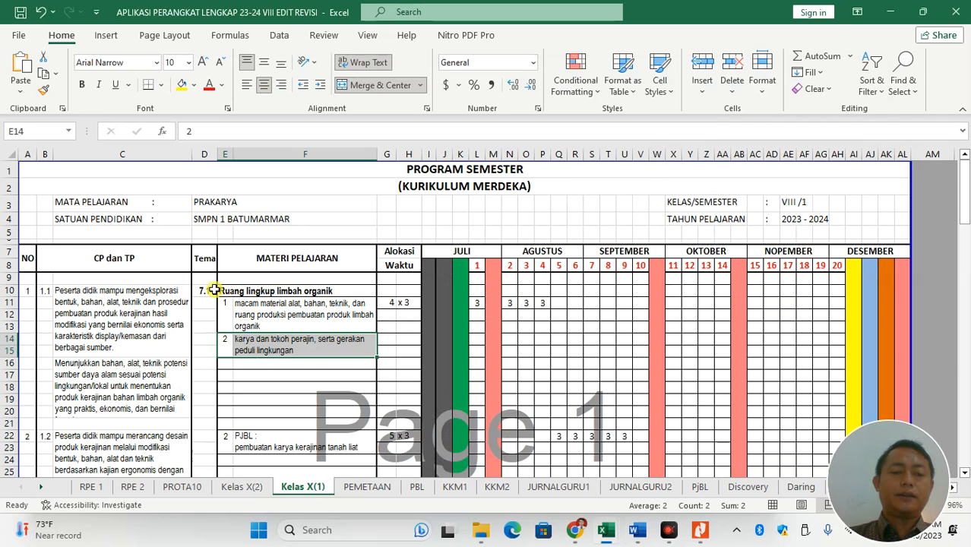
pyautogui.hotkey('alt', 'Tab')
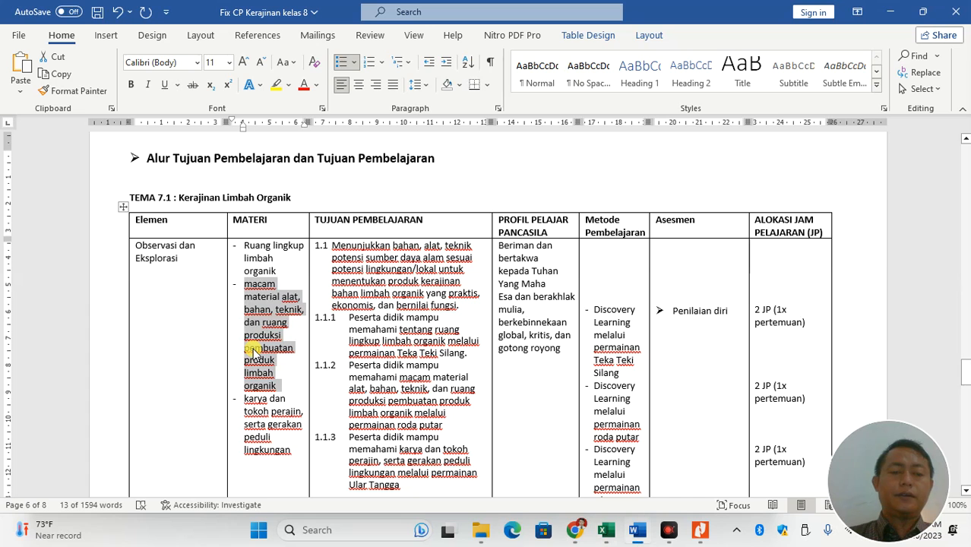
pyautogui.hotkey('alt', 'Tab')
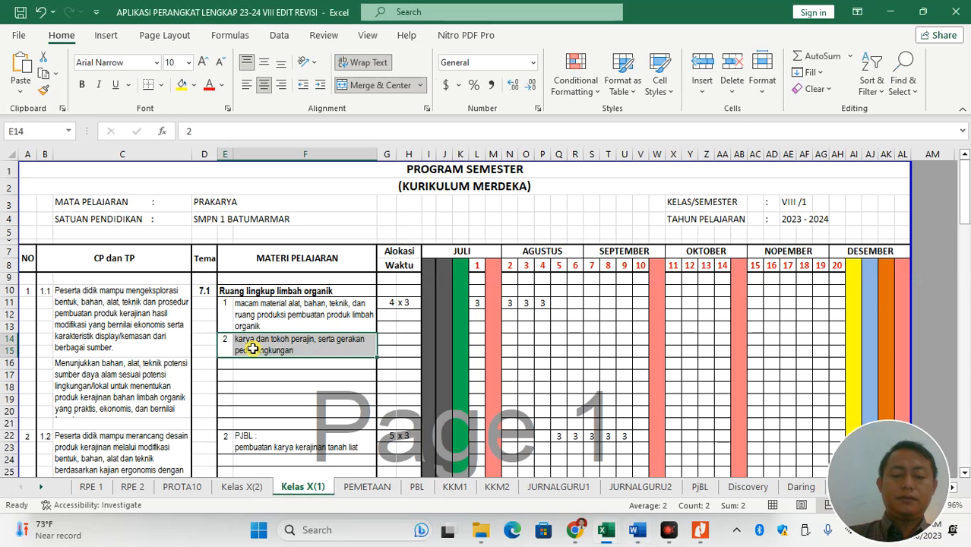
pyautogui.click(277, 374)
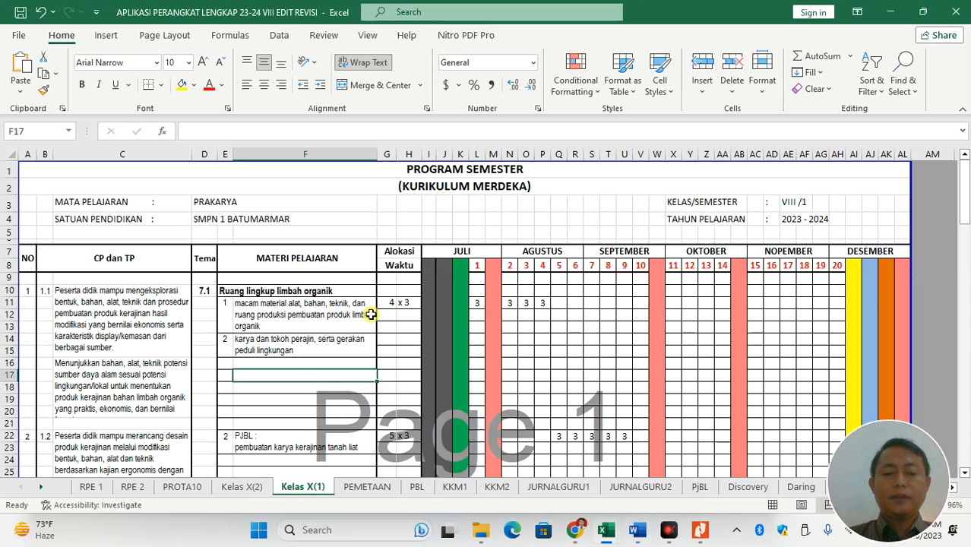
# Review the semester 2 TEMA 7.2 learning objectives in the Word document, and return to the material entries in the Excel semester program
pyautogui.hotkey('alt', 'Tab')
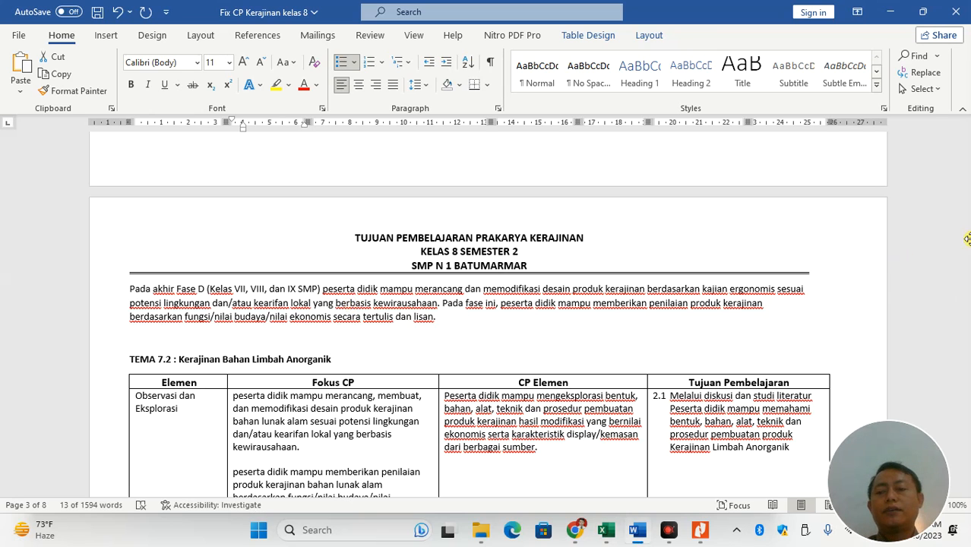
pyautogui.click(704, 422)
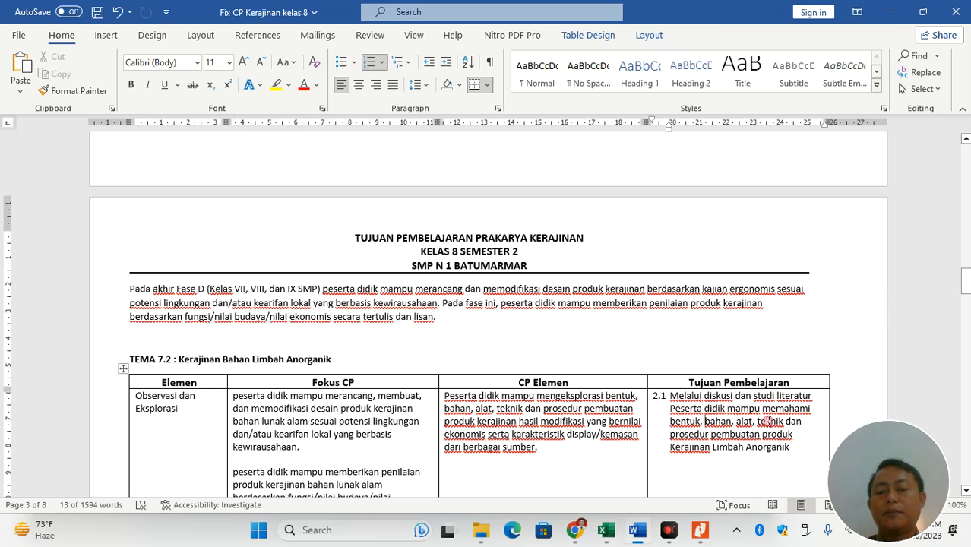
pyautogui.moveTo(790, 448); pyautogui.dragTo(711, 448)
pyautogui.moveTo(966, 283); pyautogui.dragTo(967, 376)
pyautogui.hotkey('alt', 'Tab')
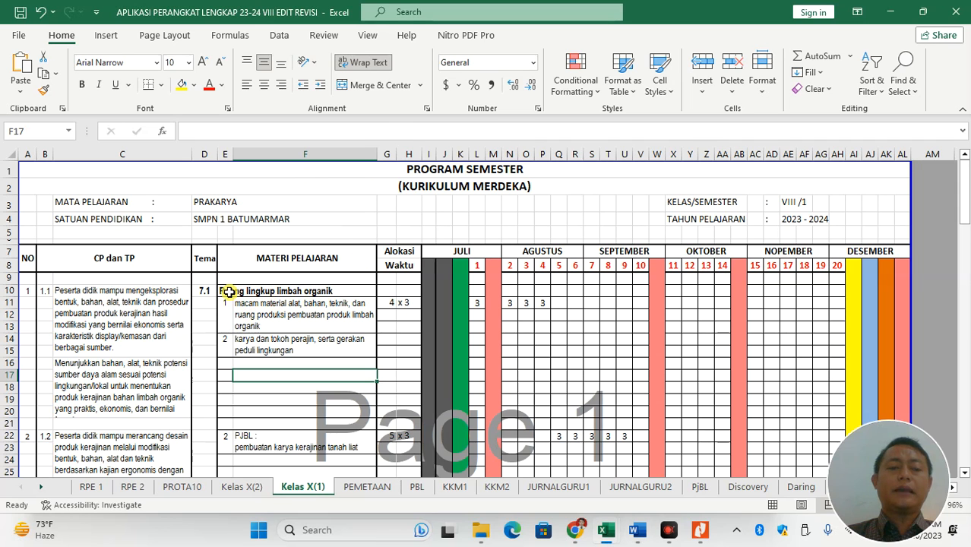
pyautogui.click(228, 291)
pyautogui.click(229, 307)
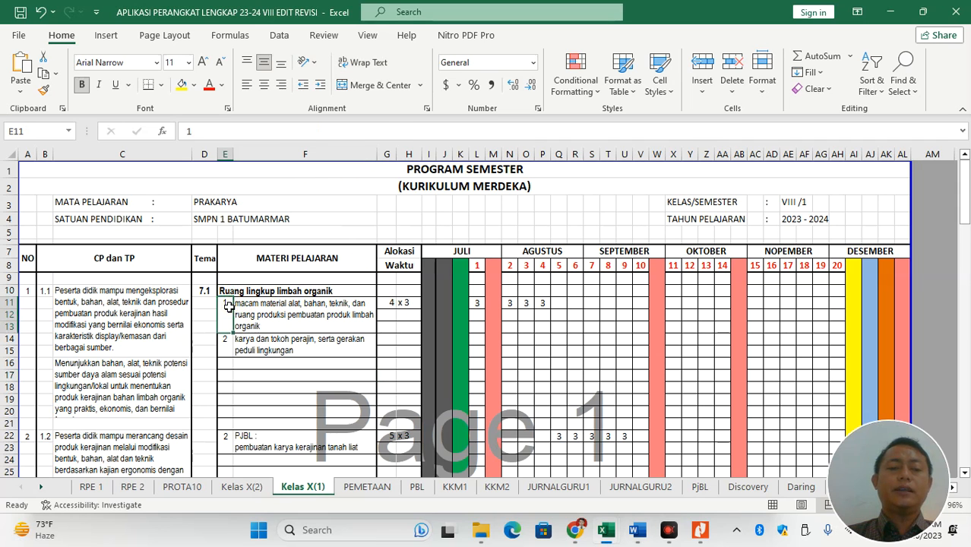
# Compare the material entries in F14 and F22 with the MATERI column of the Word table, down to the Produk and Refleksi dan Evaluasi rows
pyautogui.click(238, 341)
pyautogui.hotkey('alt', 'Tab')
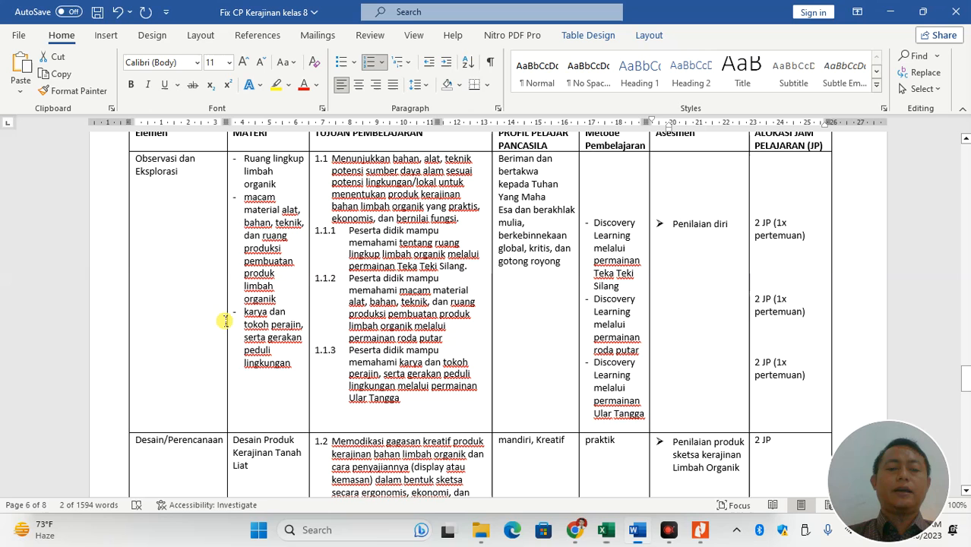
pyautogui.click(265, 240)
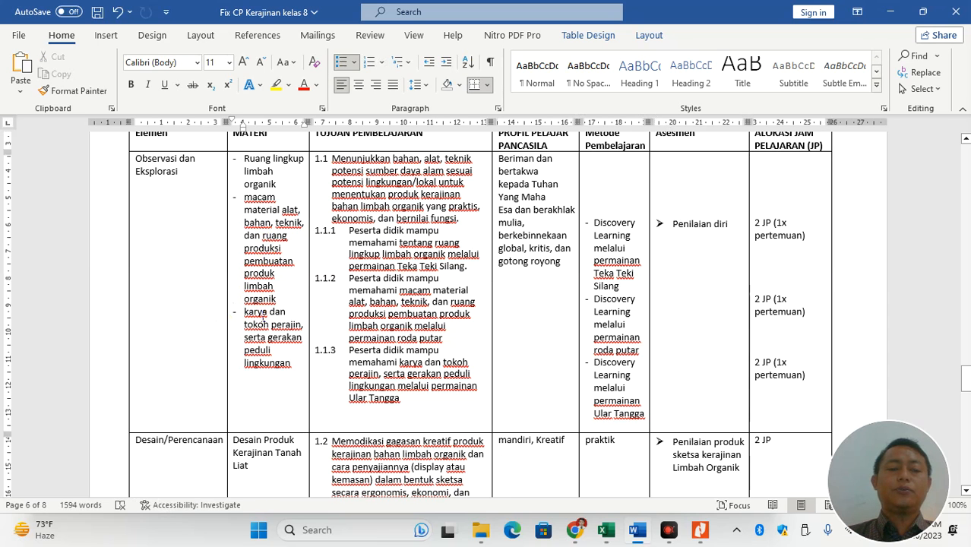
pyautogui.hotkey('alt', 'Tab')
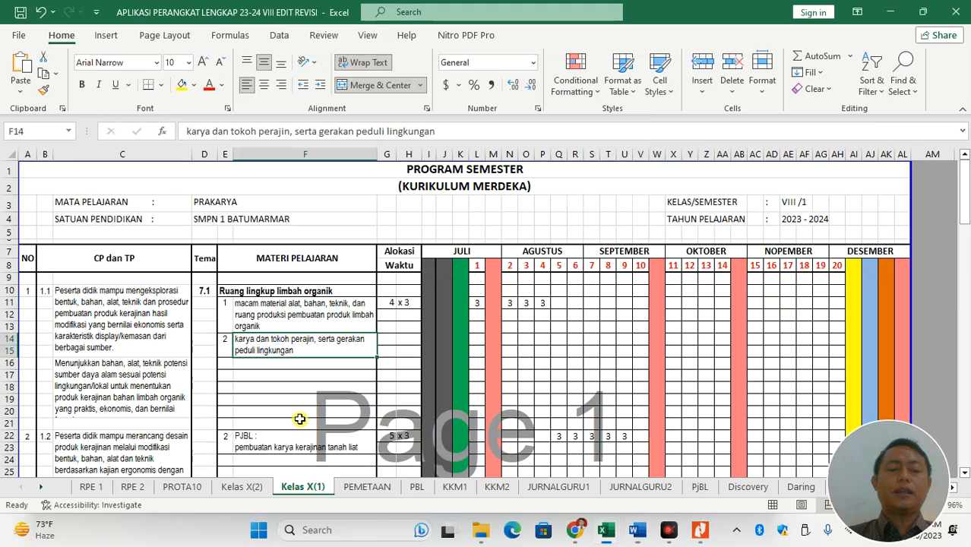
pyautogui.click(254, 448)
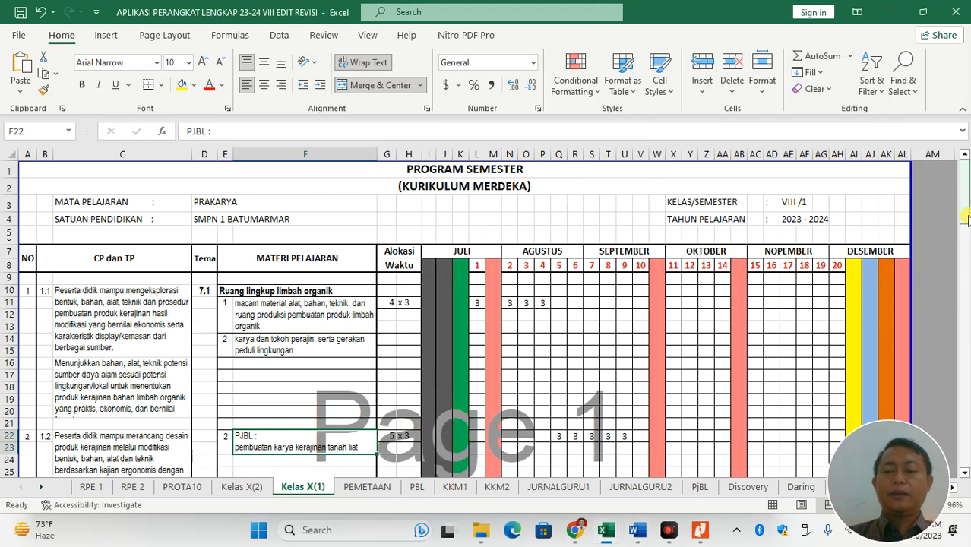
pyautogui.scroll(-1, 965, 219)
pyautogui.hotkey('alt', 'Tab')
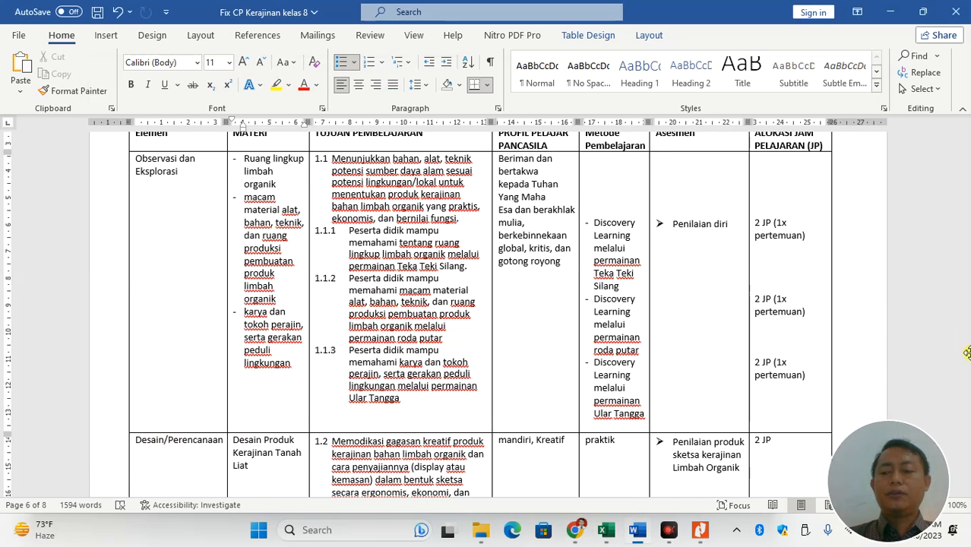
pyautogui.moveTo(968, 383); pyautogui.dragTo(966, 409)
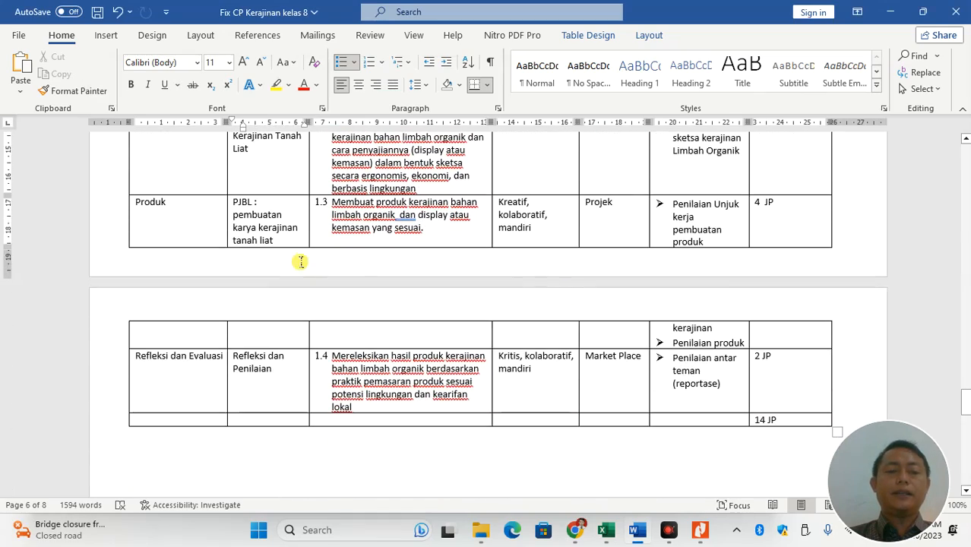
pyautogui.hotkey('alt', 'Tab')
pyautogui.hotkey('alt', 'Tab')
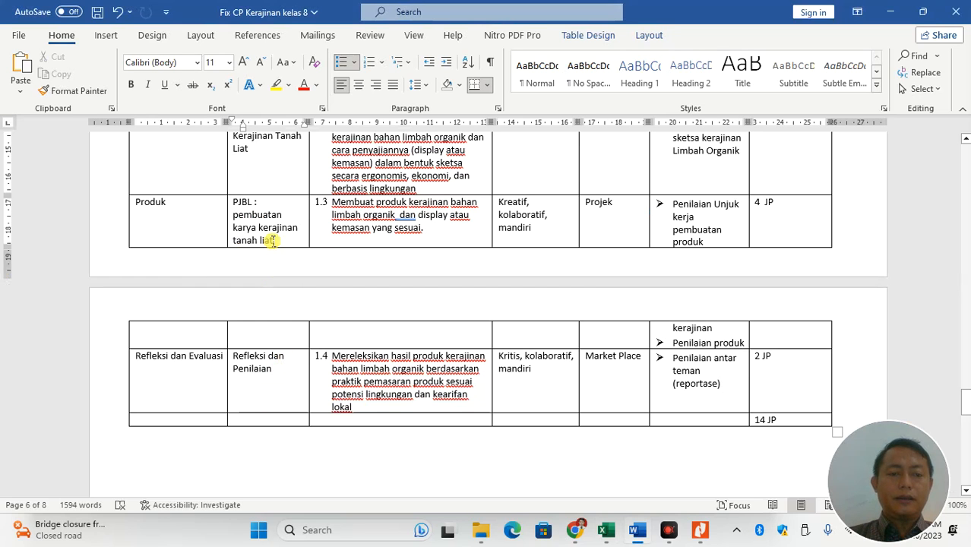
# Replace the material in F30 with "PJBL : pembuatan karya kerajinan tanah liat" copied from the Produk row of the Word document
pyautogui.moveTo(234, 186)
pyautogui.mouseDown()
pyautogui.moveTo(220, 202)
pyautogui.moveTo(234, 204)
pyautogui.mouseUp()
pyautogui.hotkey('ctrl', 'c')
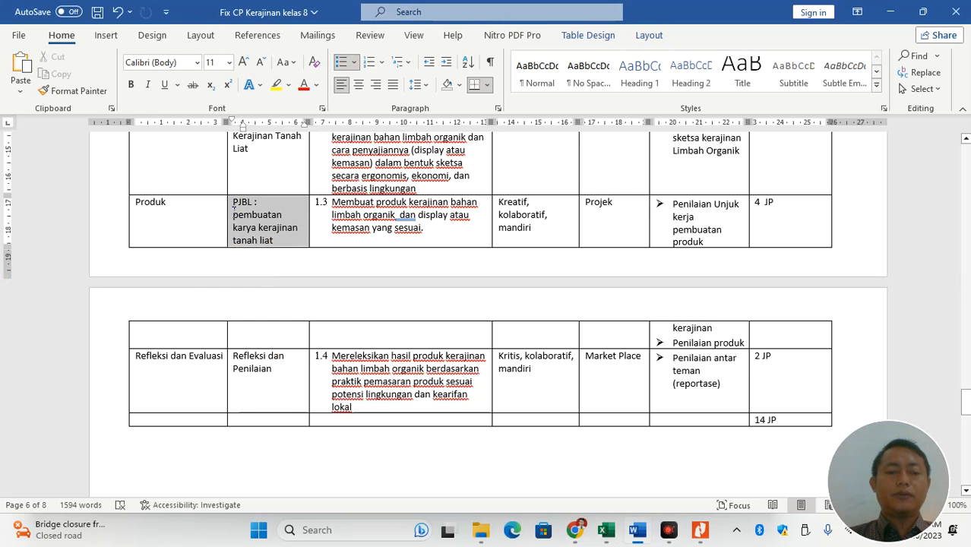
pyautogui.hotkey('alt', 'Tab')
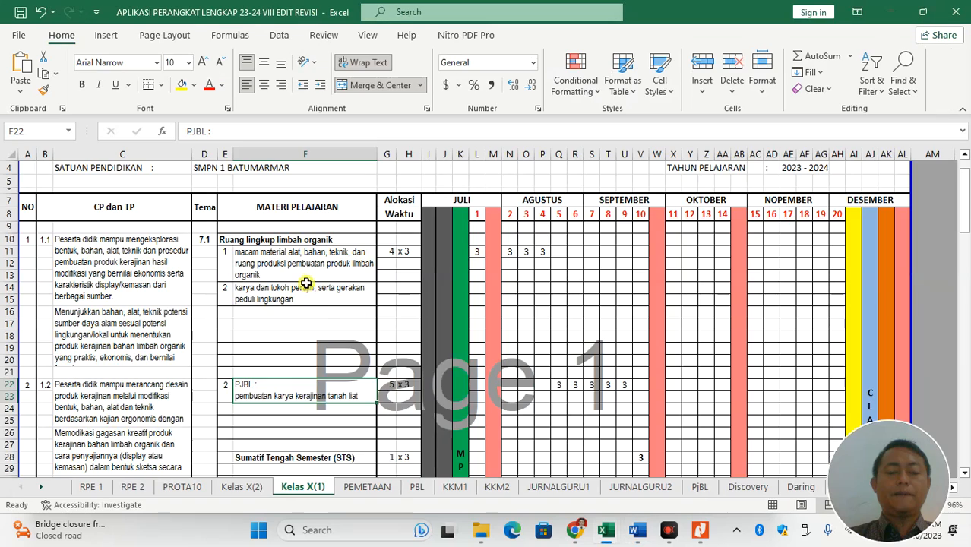
pyautogui.moveTo(966, 198); pyautogui.dragTo(968, 226)
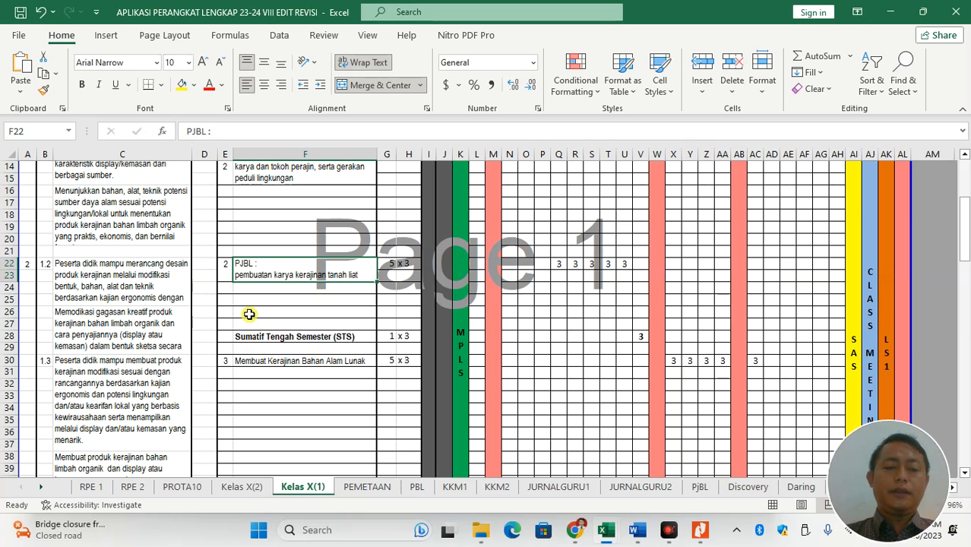
pyautogui.doubleClick(253, 362)
pyautogui.hotkey('ctrl', 'a')
pyautogui.hotkey('ctrl', 'v')
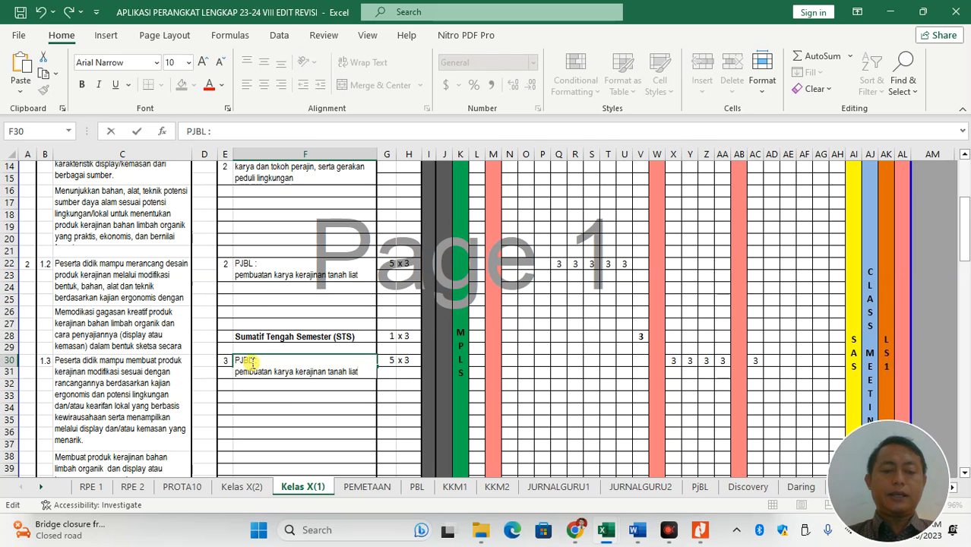
pyautogui.press('Return')
# Merge F30:F31 with left-aligned text, and merge E30:E31 with the number 3 aligned to the top
pyautogui.moveTo(257, 363); pyautogui.dragTo(256, 372)
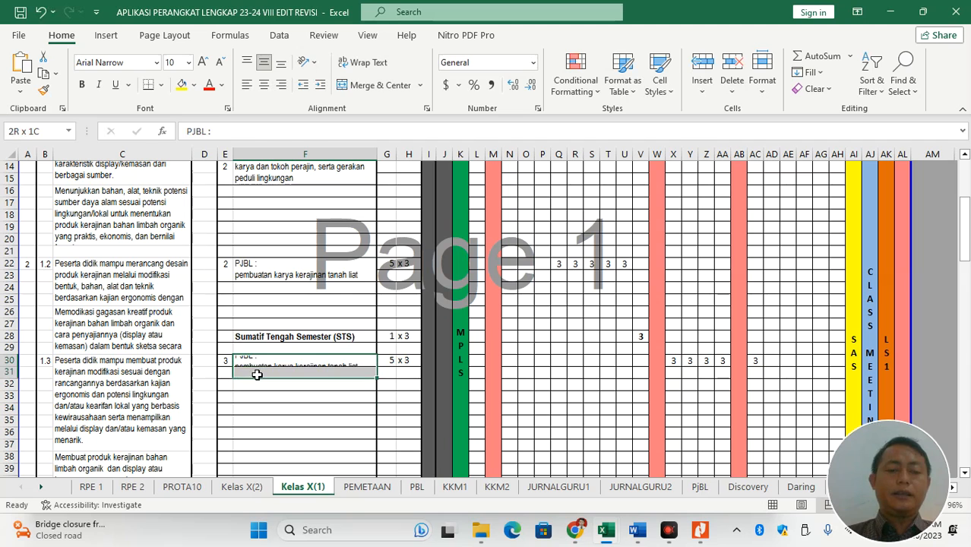
pyautogui.click(354, 88)
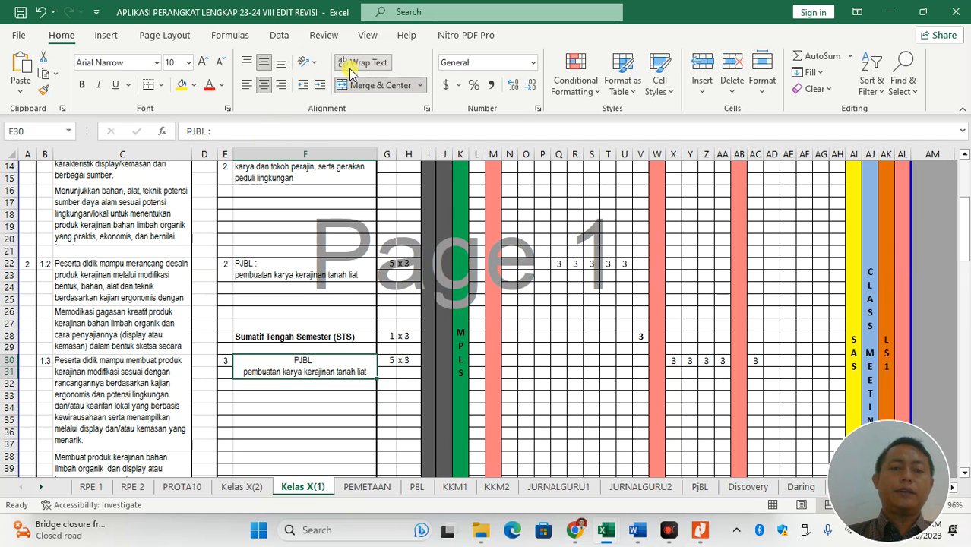
pyautogui.click(248, 84)
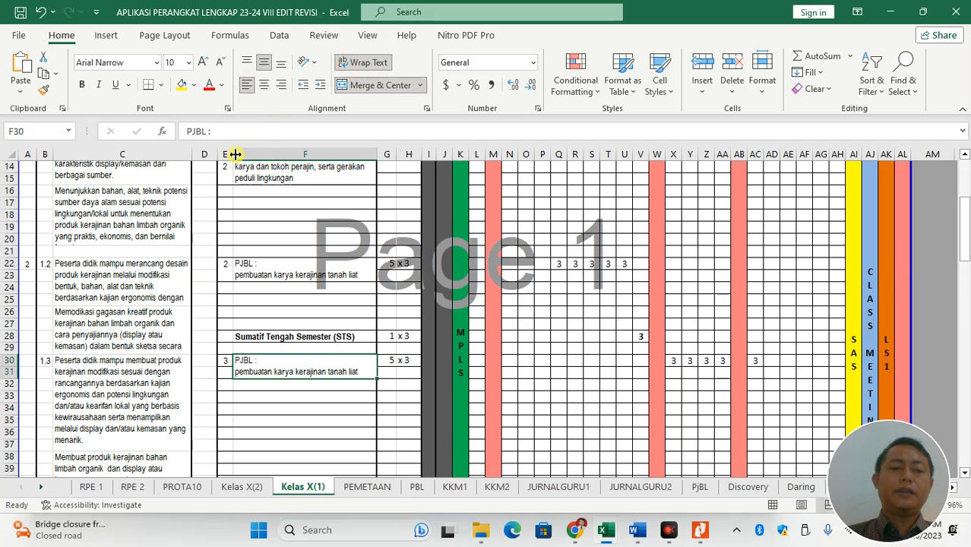
pyautogui.moveTo(224, 361); pyautogui.dragTo(226, 370)
pyautogui.click(365, 85)
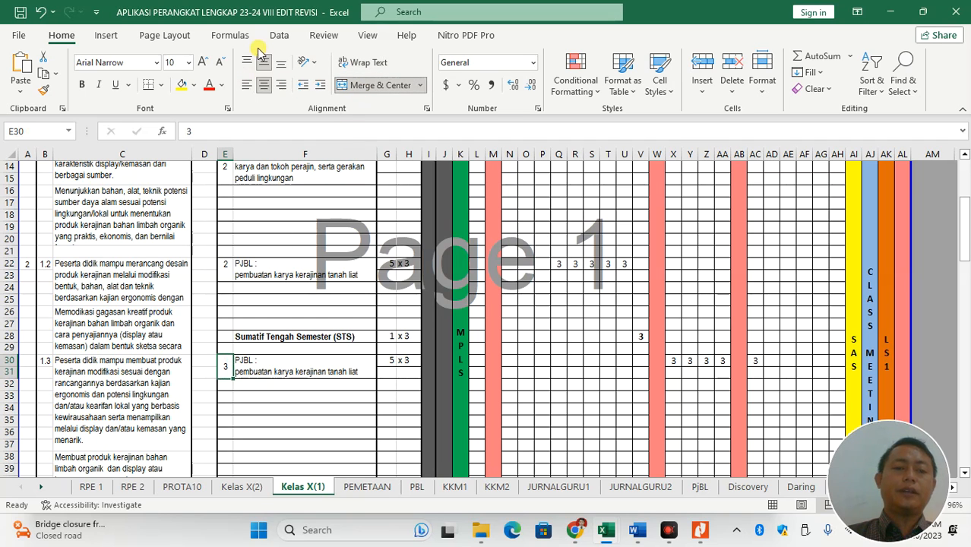
pyautogui.click(249, 64)
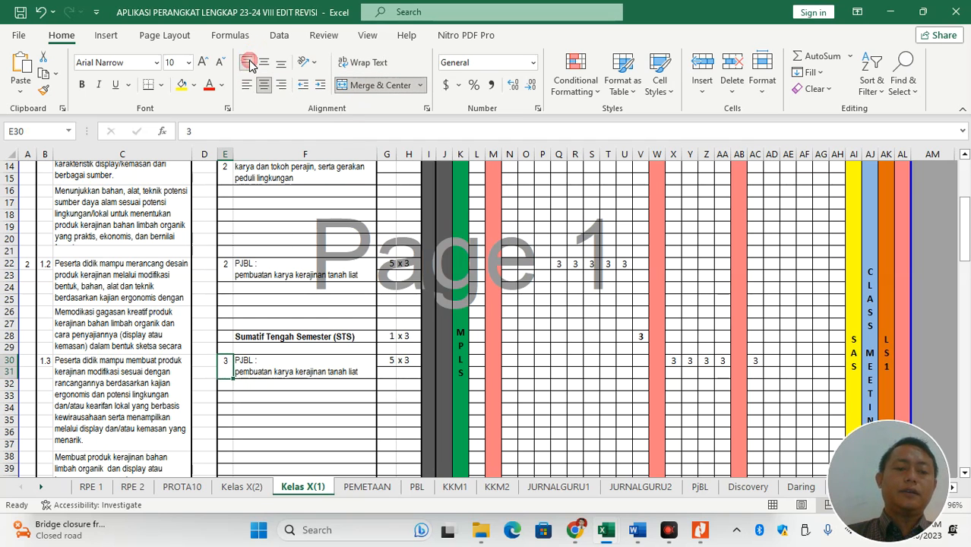
# Replace the material in F43 with "Refleksi dan Penilaian" from the Refleksi dan Evaluasi row of the Word document
pyautogui.moveTo(967, 223); pyautogui.dragTo(967, 268)
pyautogui.hotkey('alt', 'Tab')
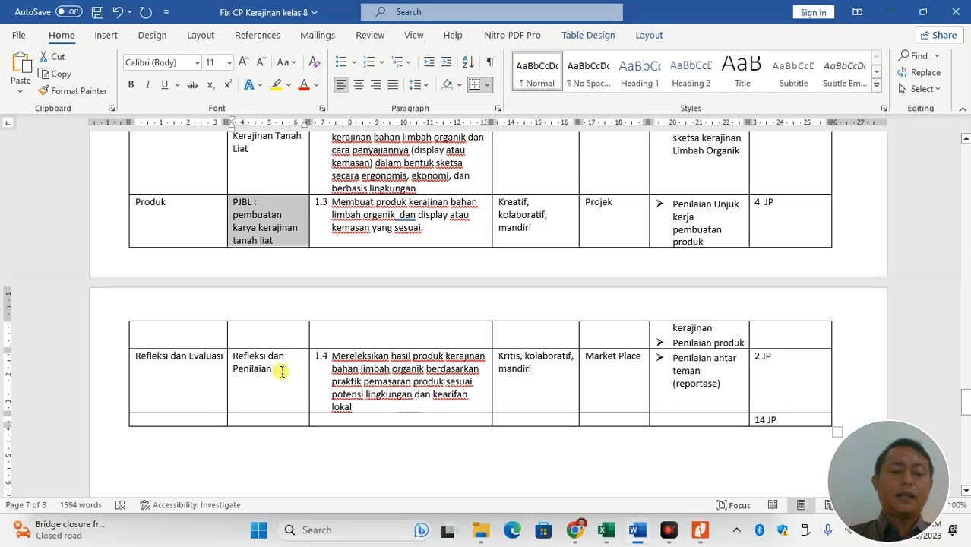
pyautogui.moveTo(276, 370); pyautogui.dragTo(248, 348)
pyautogui.hotkey('alt', 'Tab')
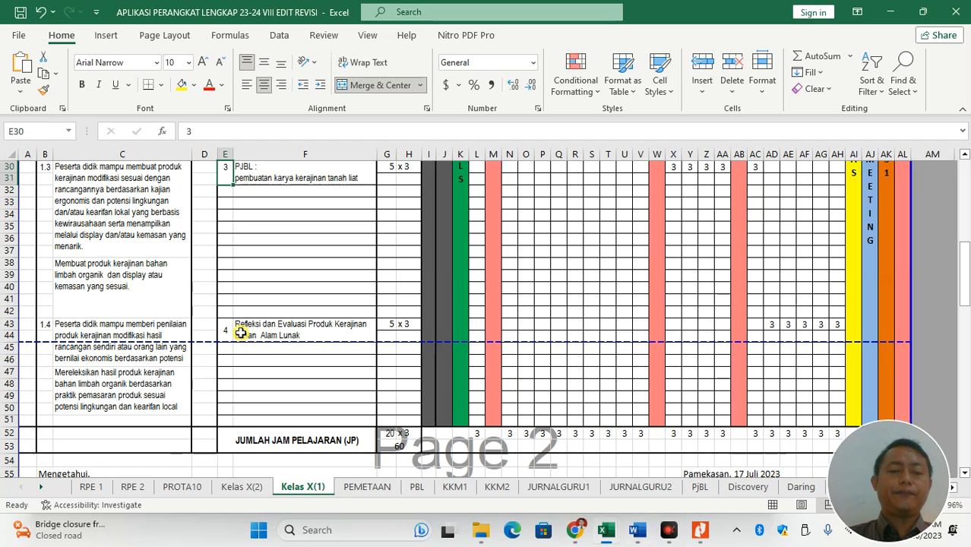
pyautogui.doubleClick(239, 331)
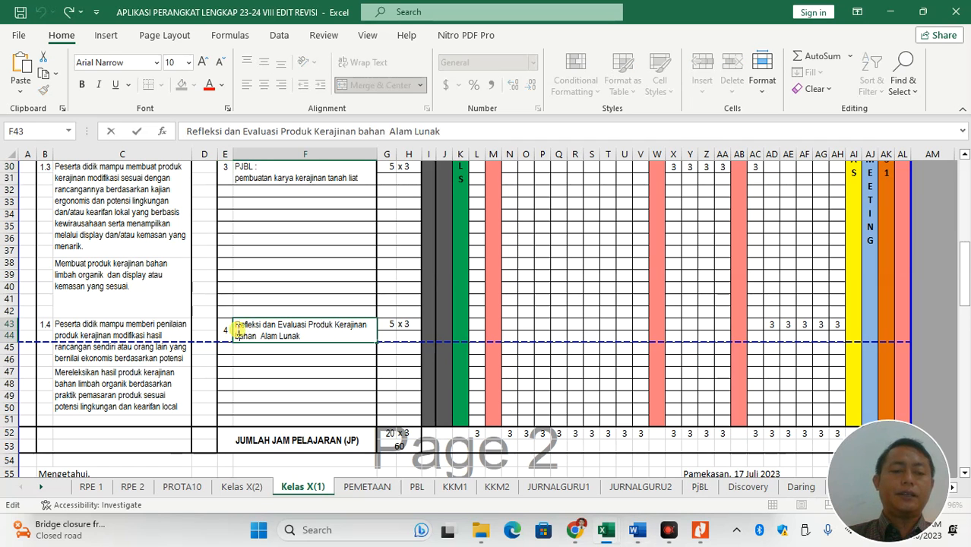
pyautogui.hotkey('ctrl', 'a')
pyautogui.write('Refleksi dan Penilaian')
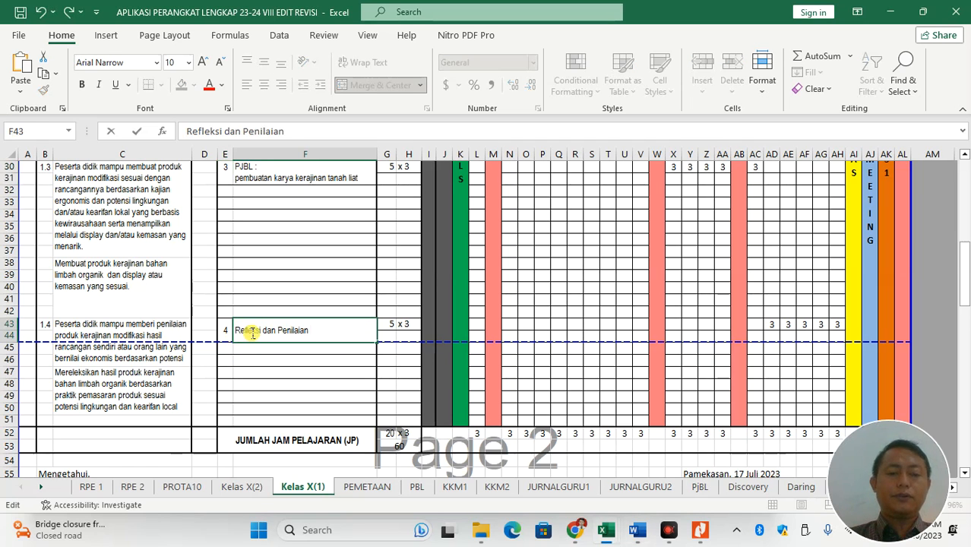
pyautogui.click(269, 370)
# Unmerge the number and material cells in E43:F44, and move the blank bordered cells E45:F47 up to start at E44
pyautogui.moveTo(226, 329); pyautogui.dragTo(246, 329)
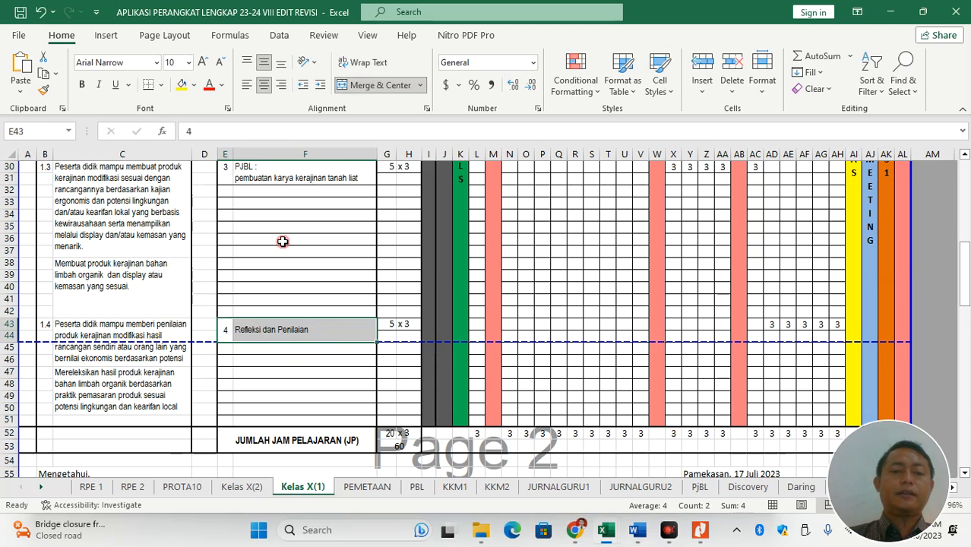
pyautogui.click(352, 85)
pyautogui.click(329, 312)
pyautogui.moveTo(229, 353); pyautogui.dragTo(292, 375)
pyautogui.hotkey('ctrl', 'x')
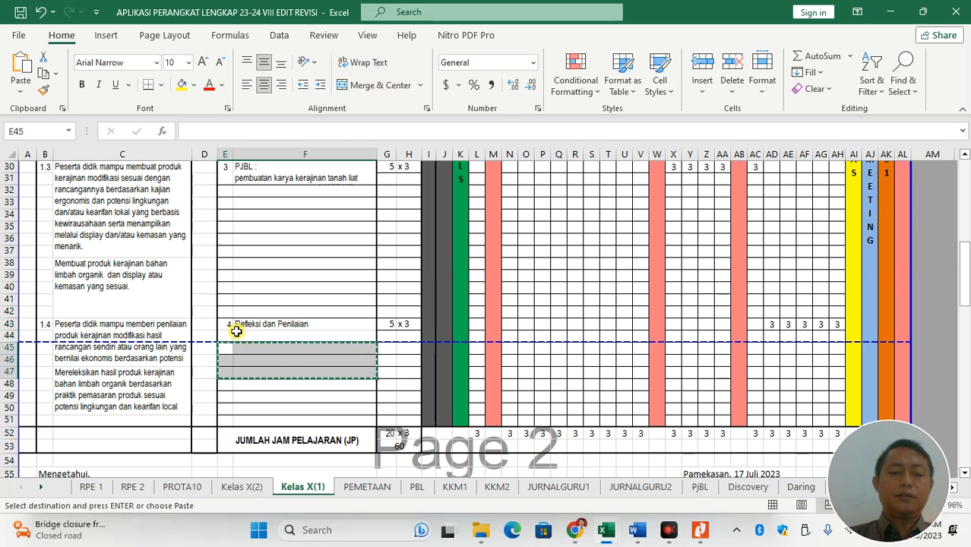
pyautogui.click(229, 335)
pyautogui.hotkey('ctrl', 'v')
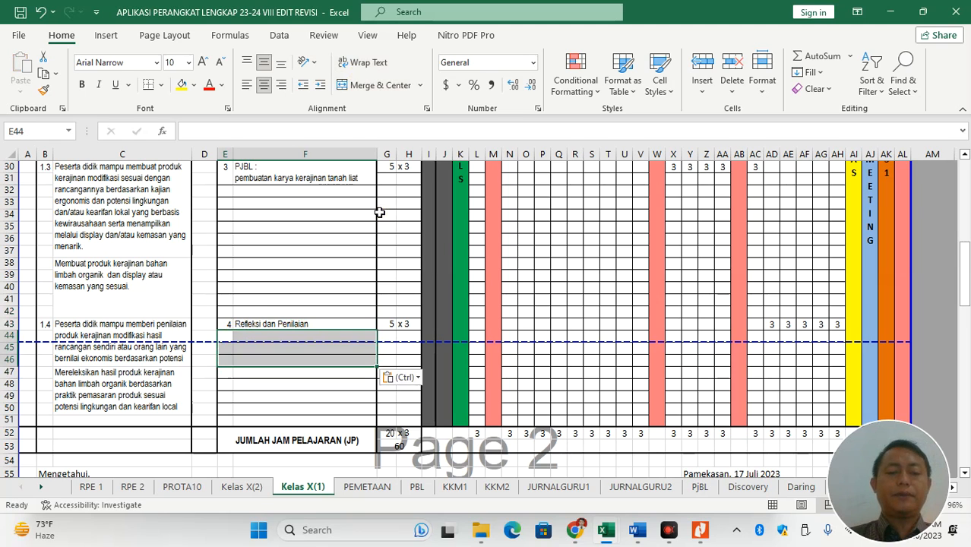
pyautogui.click(382, 213)
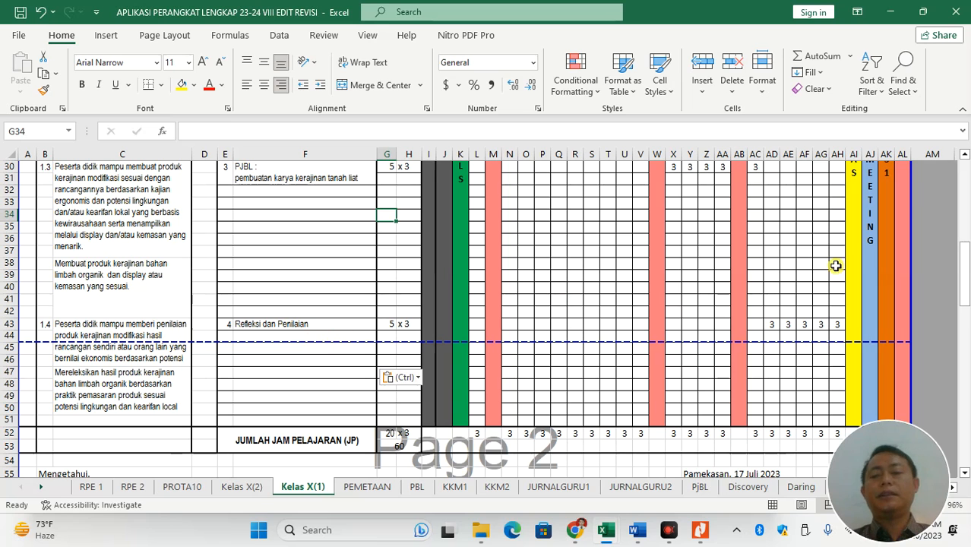
# Try to move the August week 3 and 4 hours from O11:P11 down to O14:P14, and undo the move
pyautogui.click(966, 178)
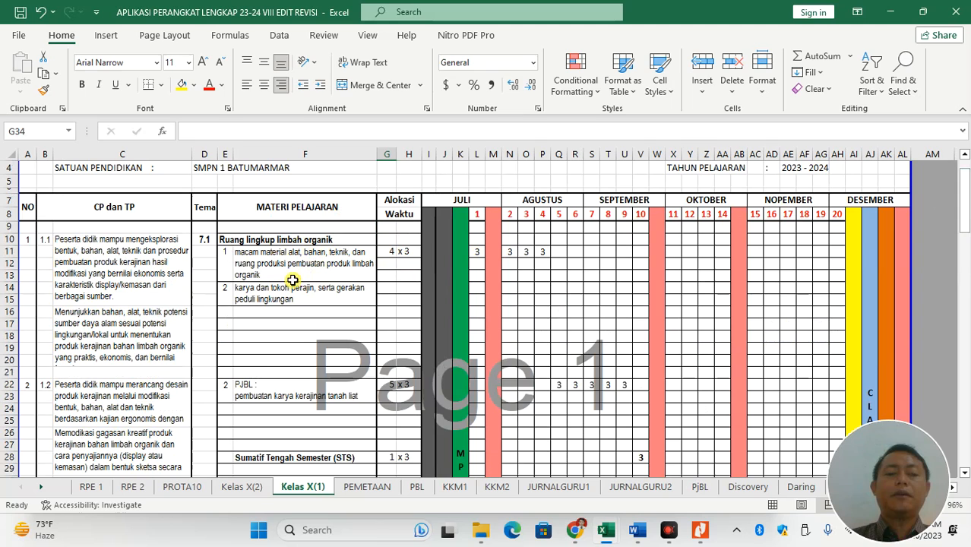
pyautogui.click(392, 250)
pyautogui.moveTo(507, 251); pyautogui.dragTo(545, 250)
pyautogui.hotkey('ctrl', 'c')
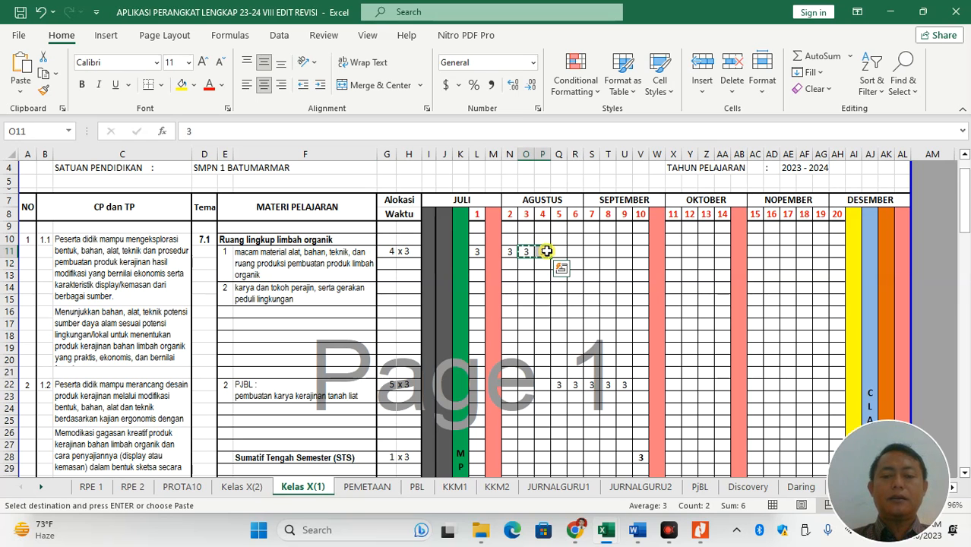
pyautogui.click(527, 288)
pyautogui.hotkey('ctrl', 'v')
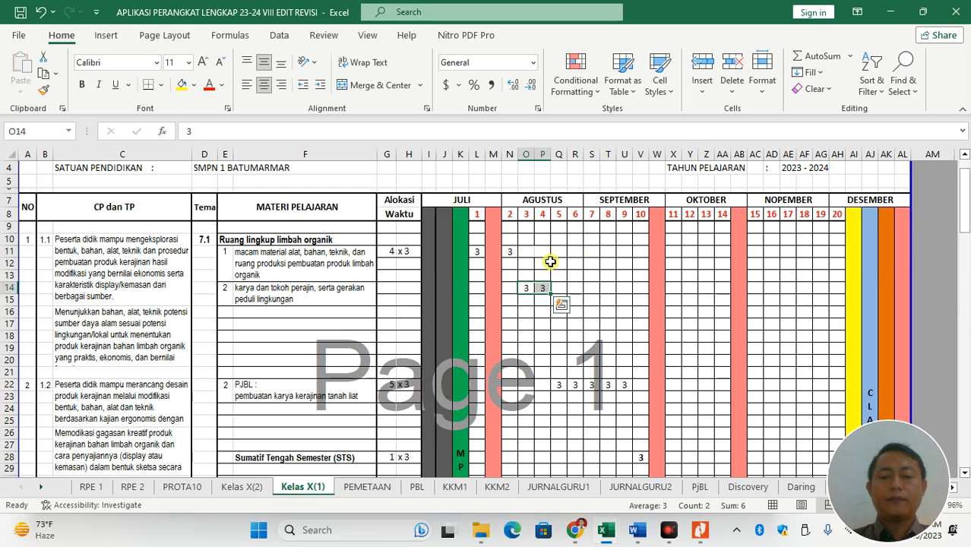
pyautogui.hotkey('ctrl', 'c')
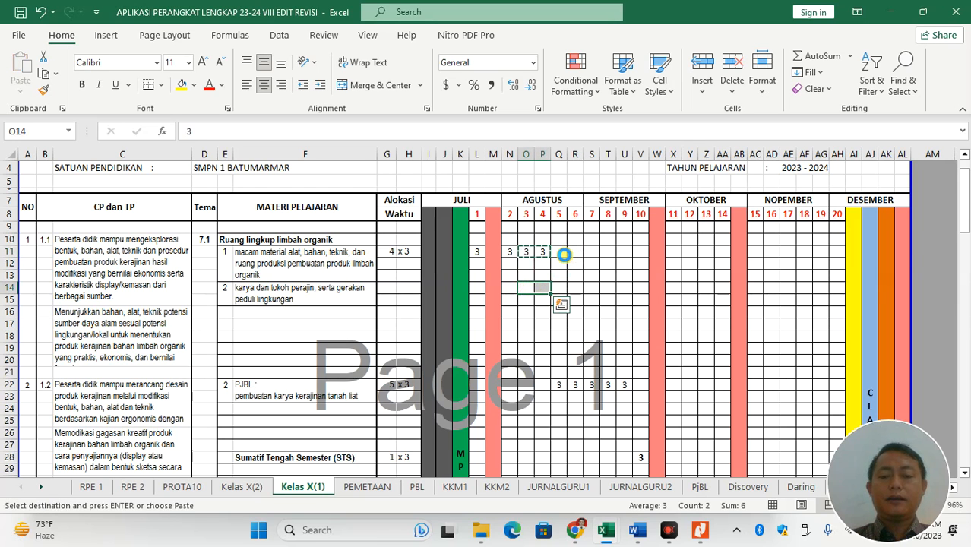
pyautogui.scroll(-5, 564, 256)
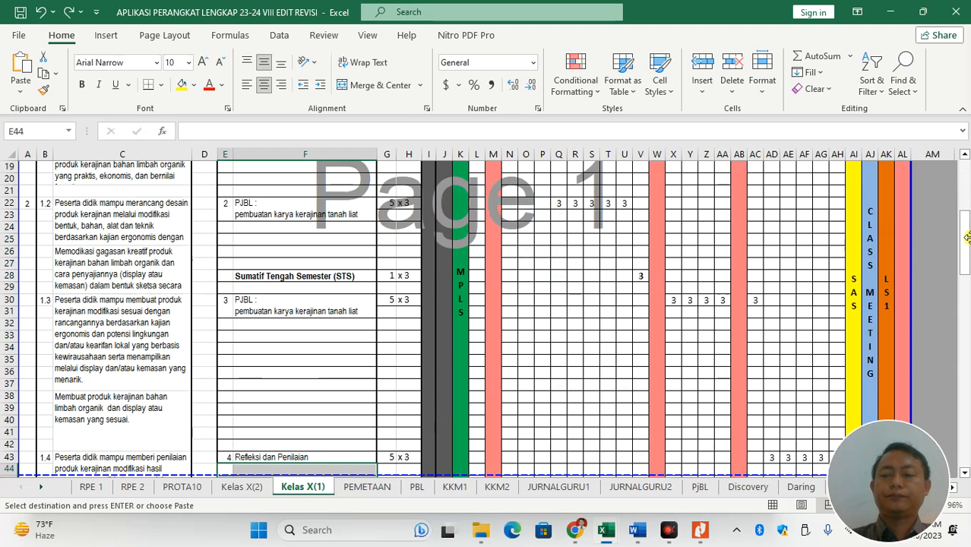
pyautogui.scroll(6, 966, 190)
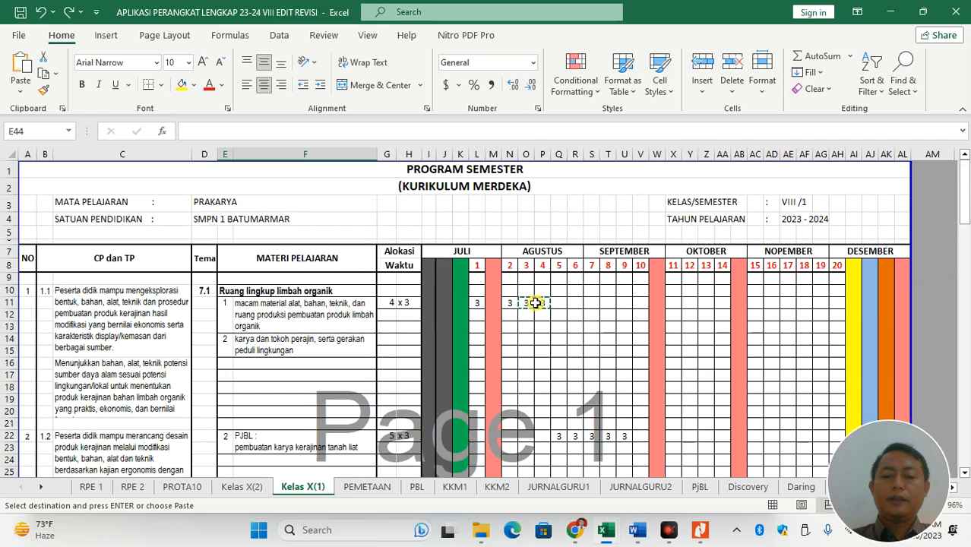
# Copy the August week 3 and 4 hours from O11:P11 to O14:P14 beside the second material, and clear O11:P11
pyautogui.click(527, 302)
pyautogui.hotkey('ctrl', 'v')
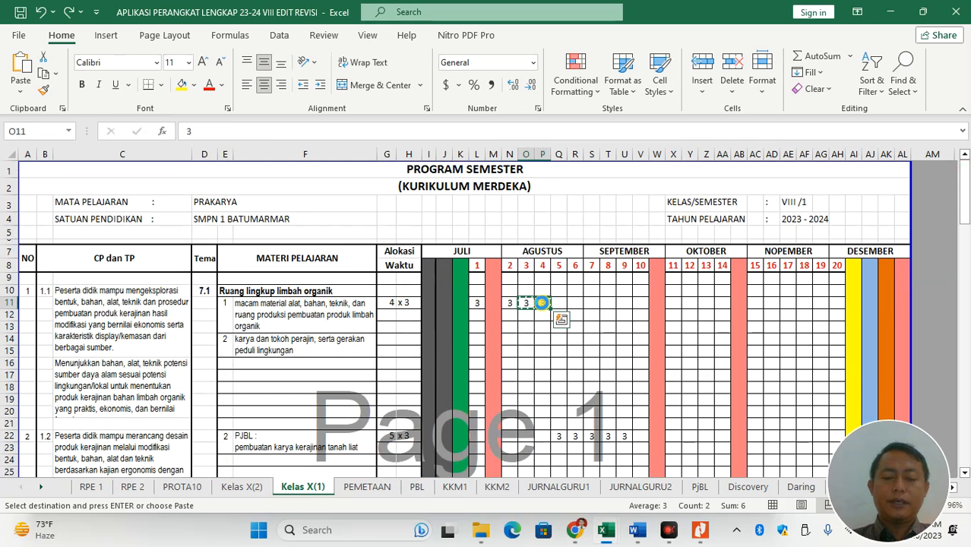
pyautogui.click(512, 340)
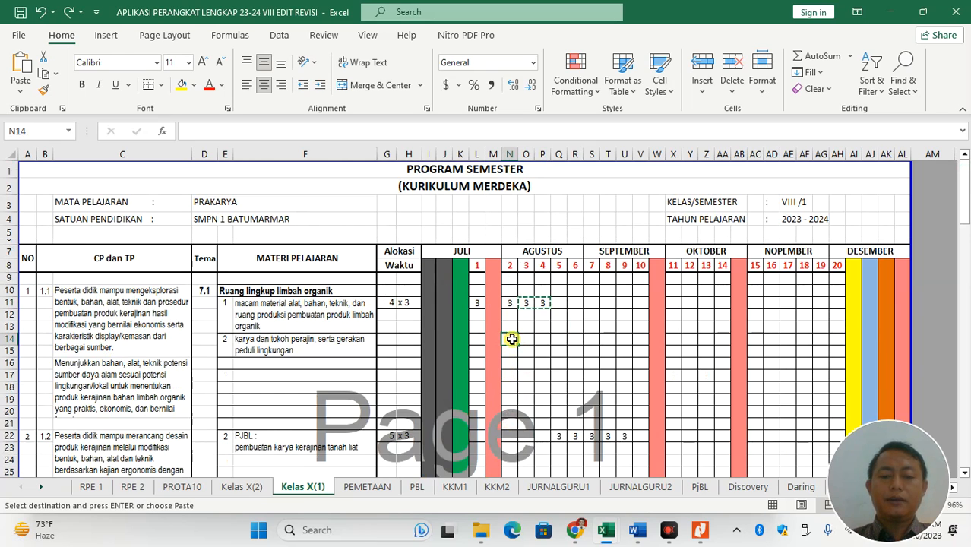
pyautogui.click(527, 340)
pyautogui.hotkey('ctrl', 'v')
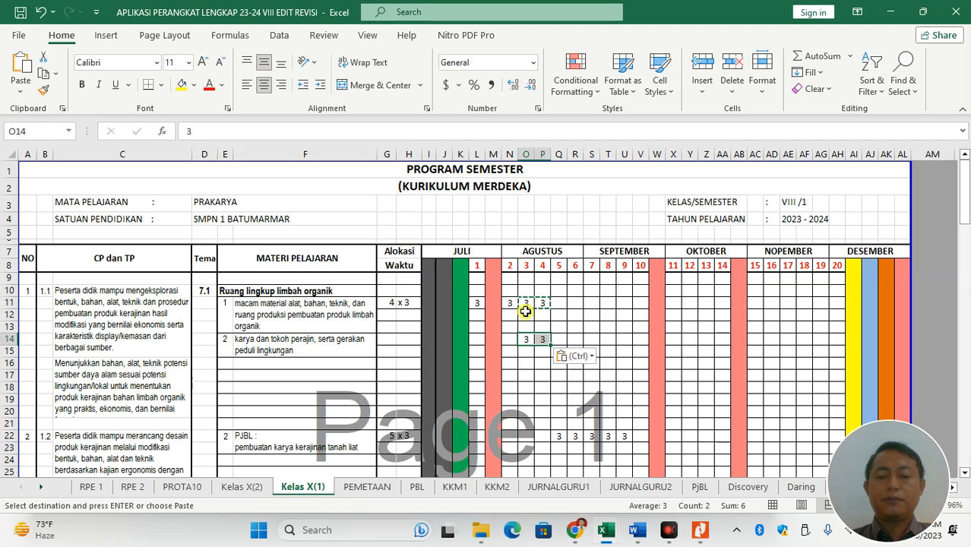
pyautogui.moveTo(523, 302); pyautogui.dragTo(542, 303)
pyautogui.press('Delete')
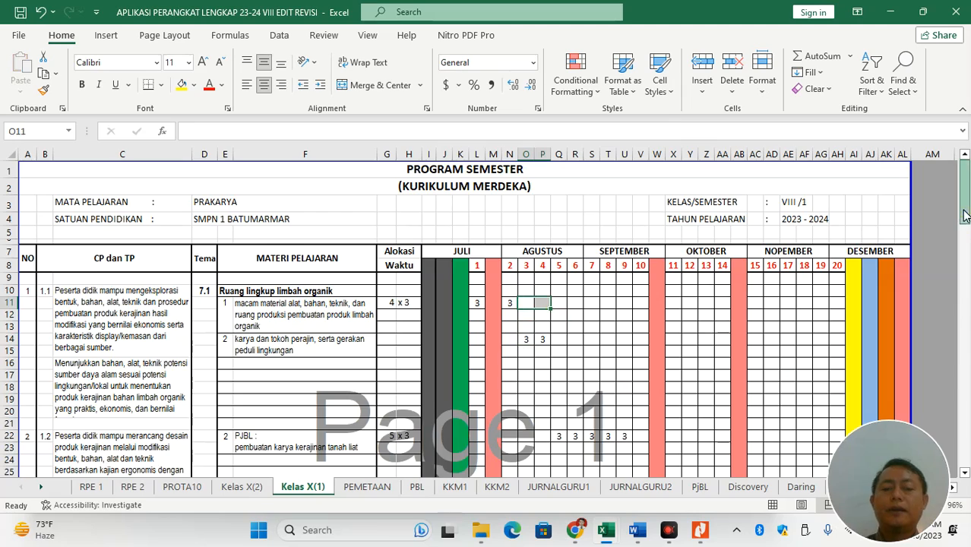
pyautogui.scroll(-2, 965, 227)
pyautogui.scroll(-2, 967, 226)
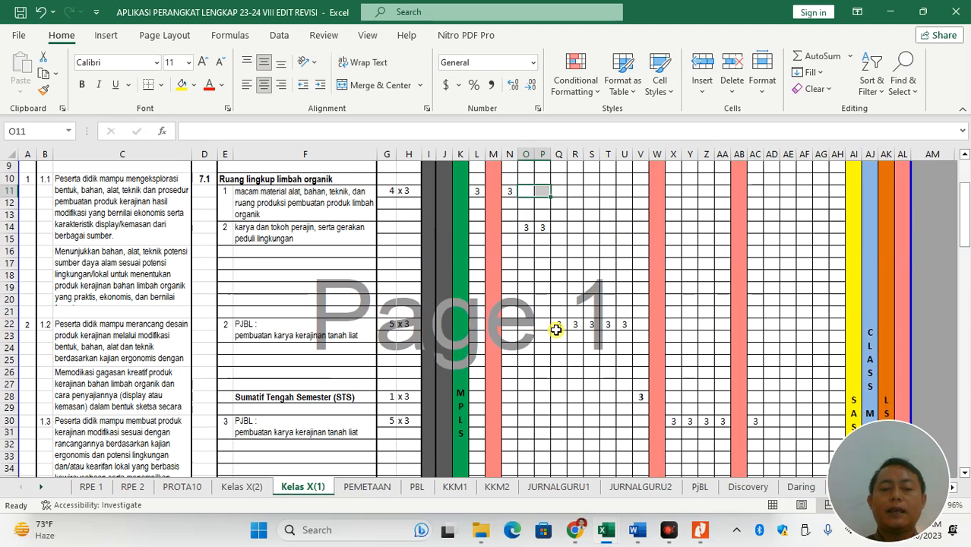
# Check the weekly hours in row 22 and row 43 against the JUMLAH JAM PELAJARAN total row
pyautogui.moveTo(559, 325); pyautogui.dragTo(622, 325)
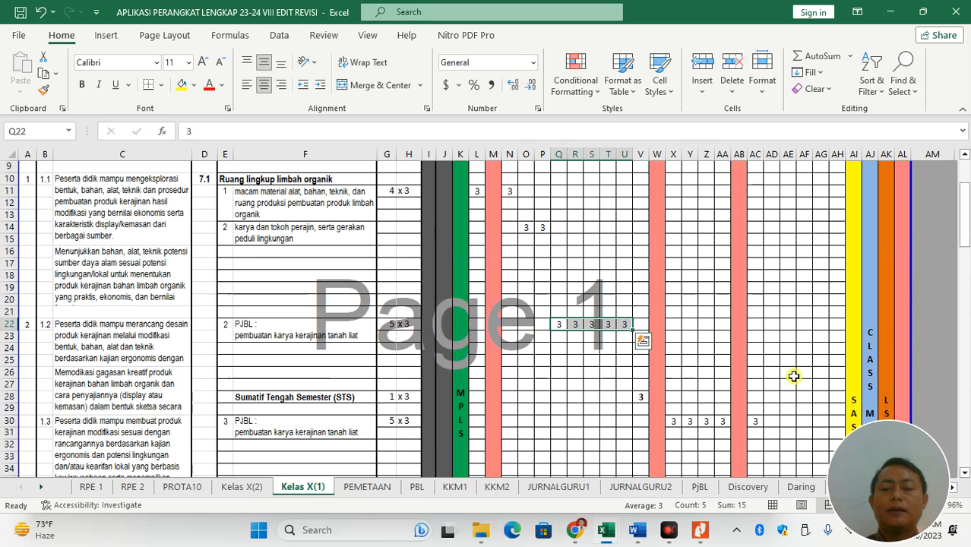
pyautogui.moveTo(965, 207); pyautogui.dragTo(968, 245)
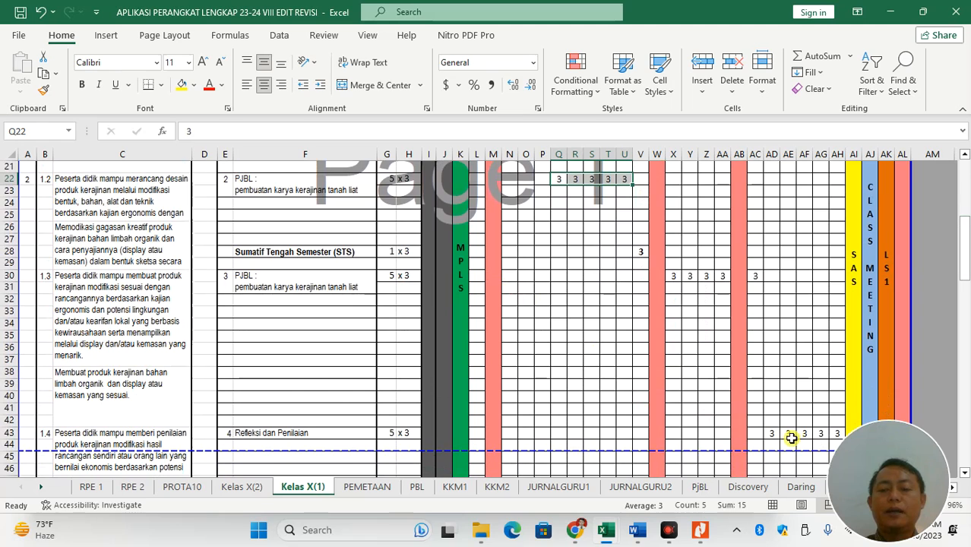
pyautogui.moveTo(769, 432); pyautogui.dragTo(833, 431)
pyautogui.moveTo(965, 270); pyautogui.dragTo(967, 298)
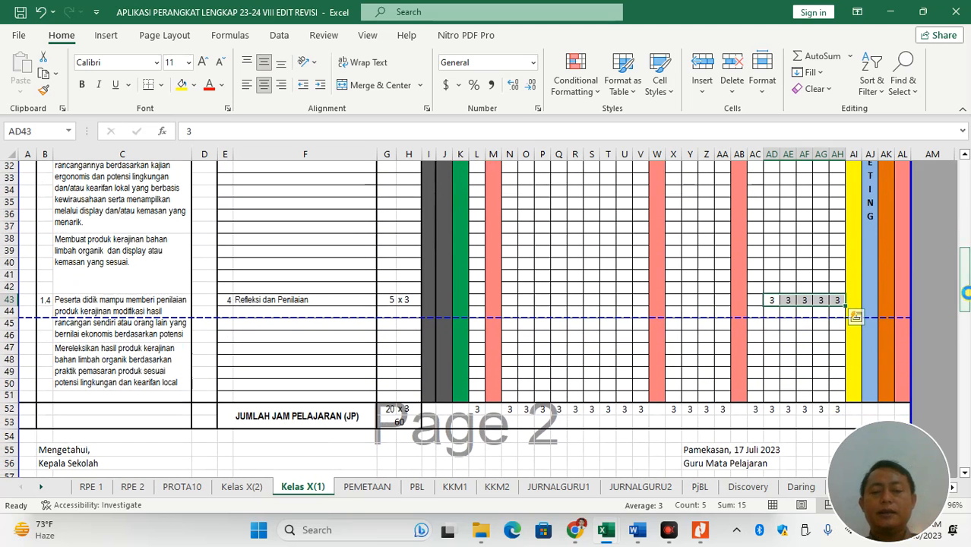
pyautogui.click(667, 259)
pyautogui.click(608, 215)
pyautogui.click(966, 206)
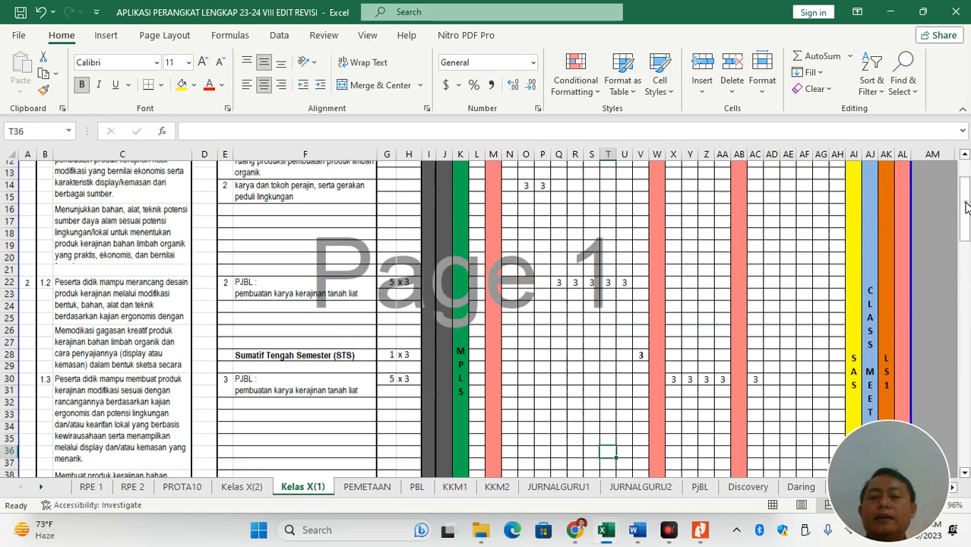
# Compare the July and August hours of the first two materials under Ruang lingkup limbah organik with their shared time allocation in G11
pyautogui.moveTo(314, 228); pyautogui.dragTo(315, 271)
pyautogui.moveTo(316, 271); pyautogui.dragTo(315, 272)
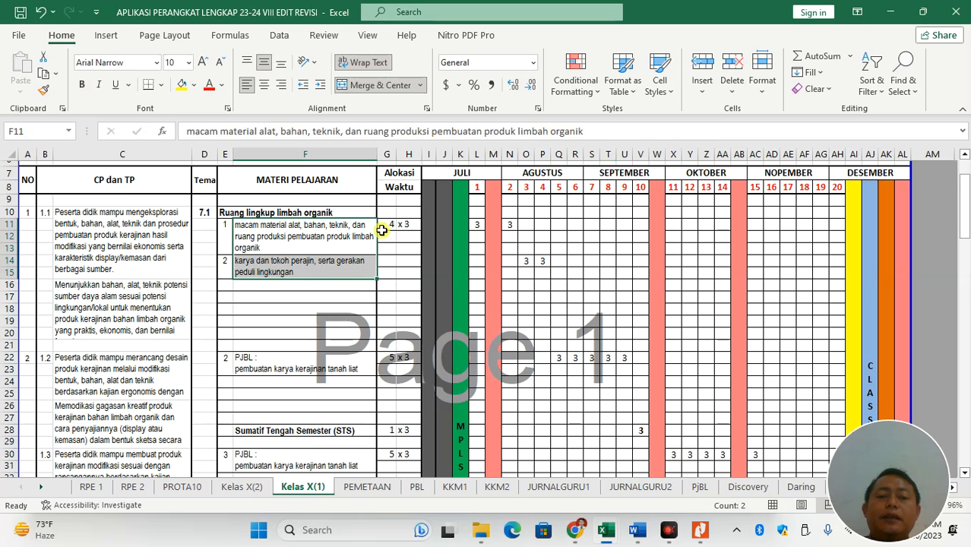
pyautogui.click(391, 225)
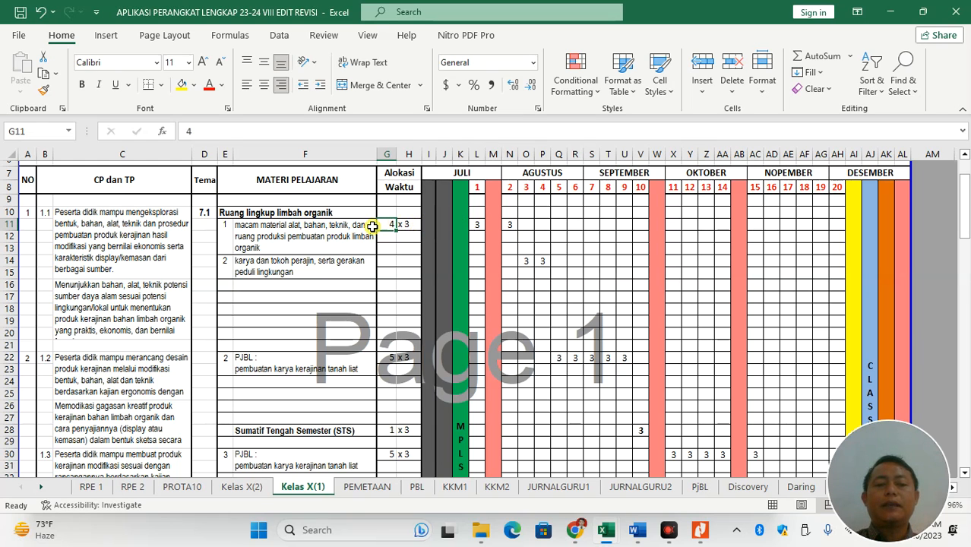
pyautogui.click(308, 230)
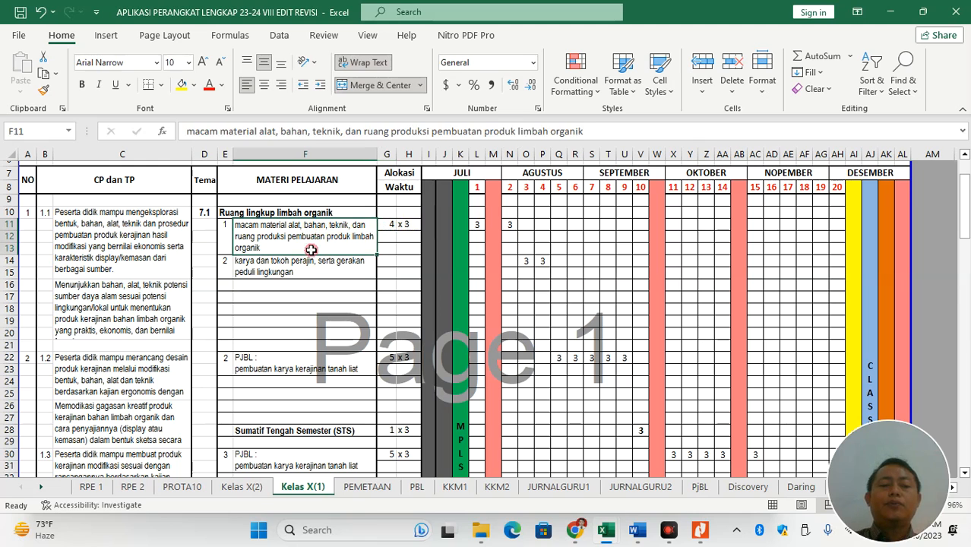
pyautogui.click(313, 263)
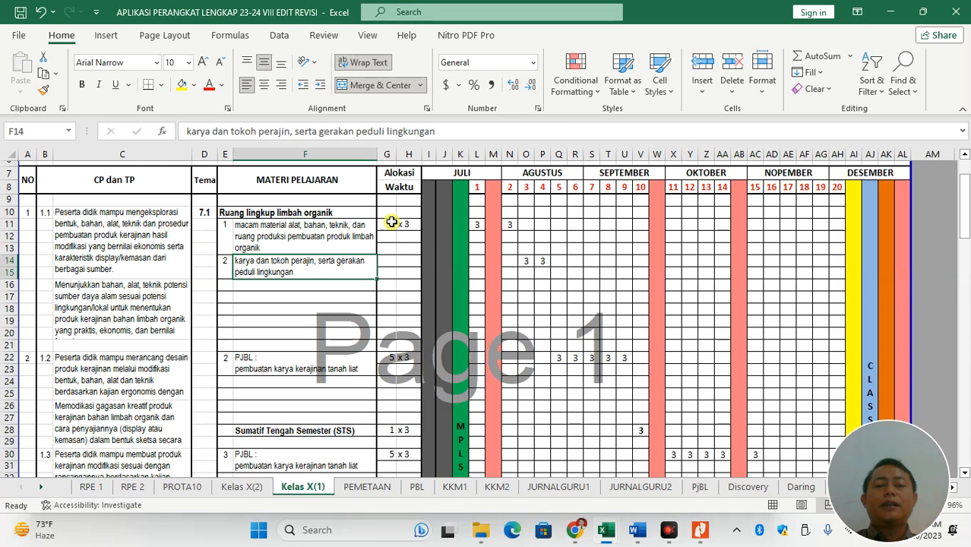
pyautogui.click(474, 224)
pyautogui.click(507, 224)
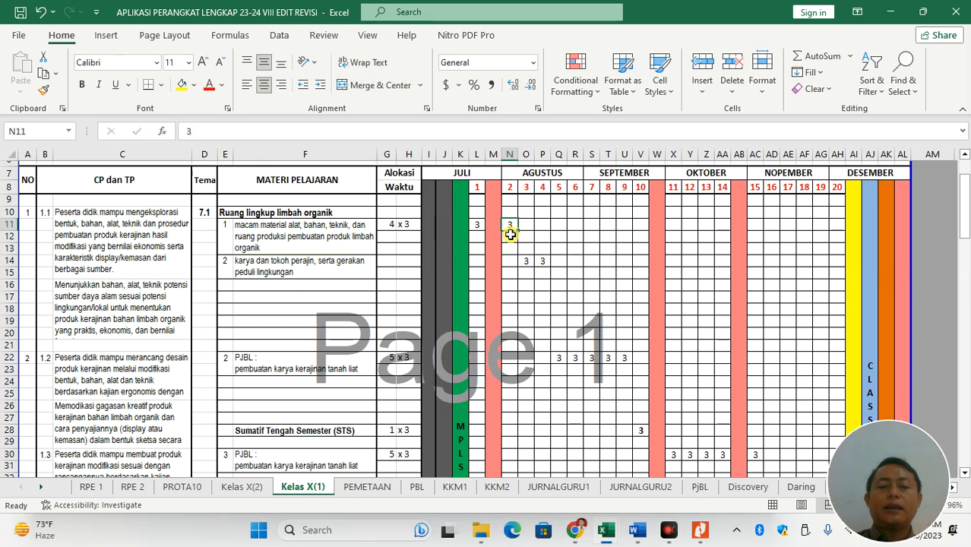
pyautogui.moveTo(510, 236)
pyautogui.mouseDown()
pyautogui.moveTo(511, 265)
pyautogui.moveTo(510, 228)
pyautogui.mouseUp()
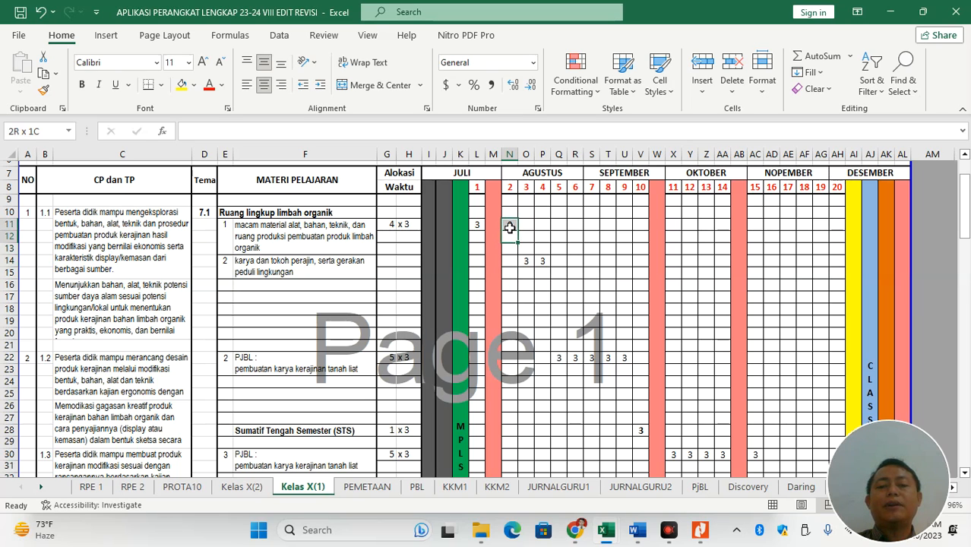
pyautogui.click(527, 224)
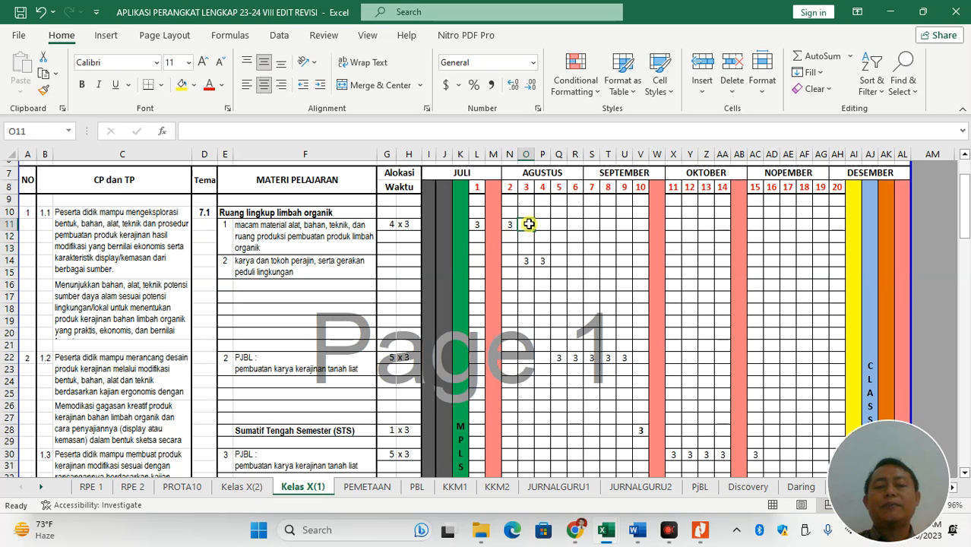
pyautogui.click(526, 260)
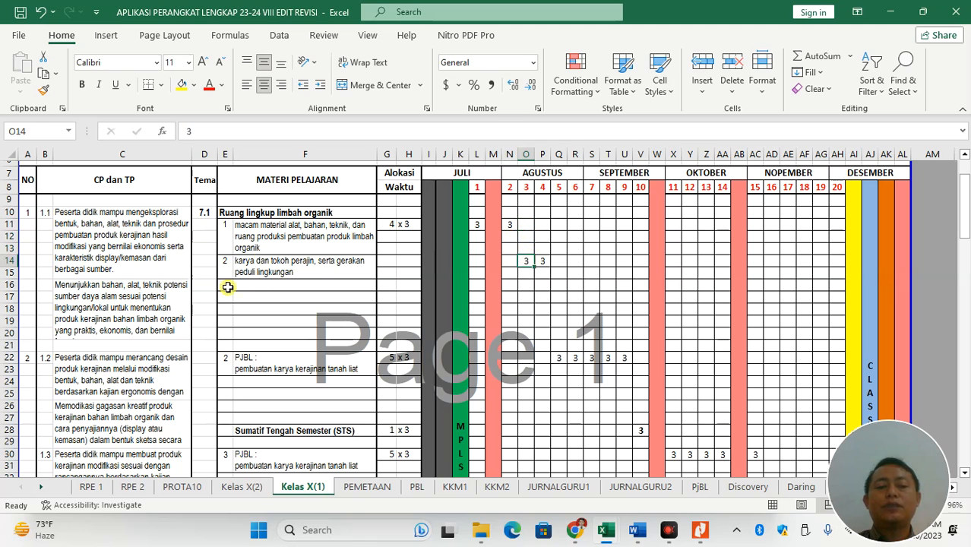
pyautogui.click(275, 260)
pyautogui.click(525, 261)
pyautogui.click(542, 262)
pyautogui.click(391, 223)
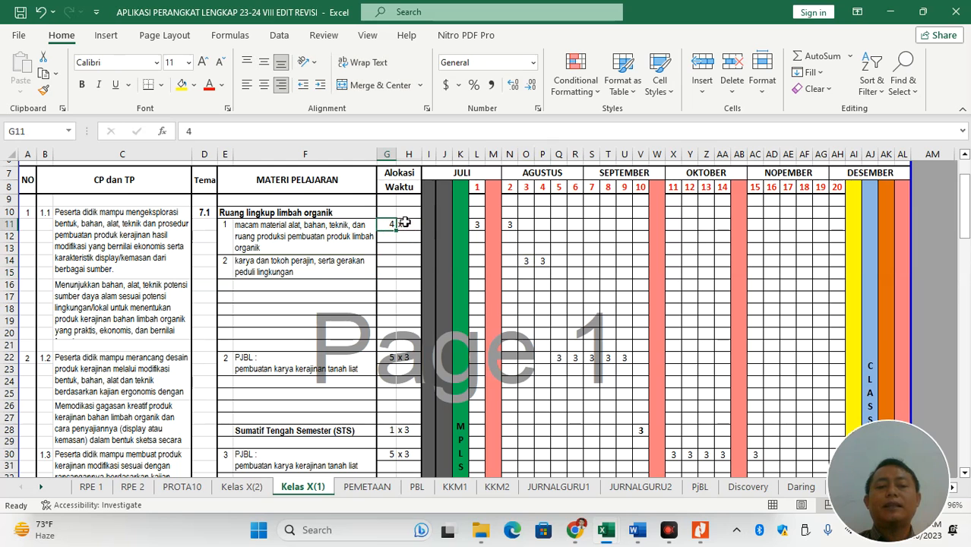
pyautogui.moveTo(328, 228); pyautogui.dragTo(340, 269)
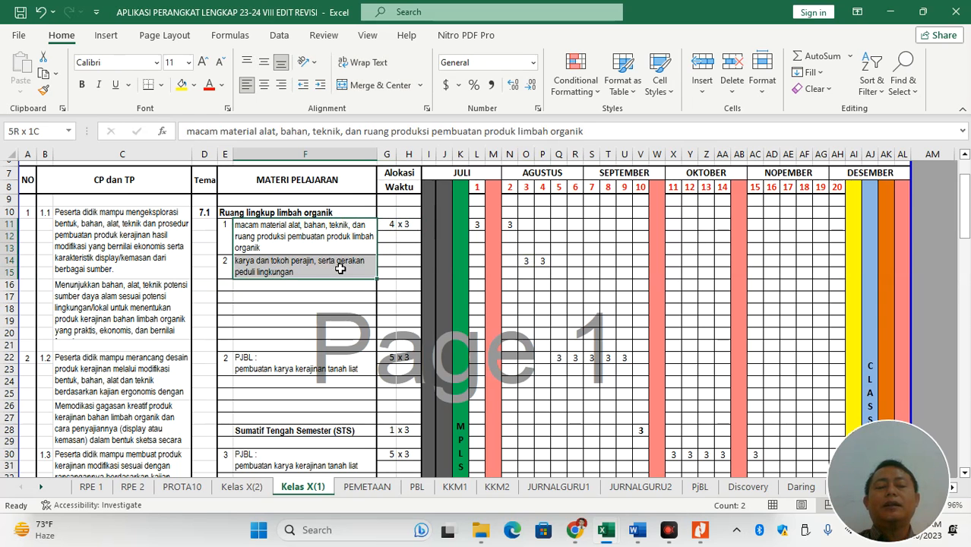
# Compare the time allocations of the PJBL materials and Sumatif Tengah Semester with the weekly hours in rows 22, 28 and 30
pyautogui.moveTo(964, 206); pyautogui.dragTo(969, 228)
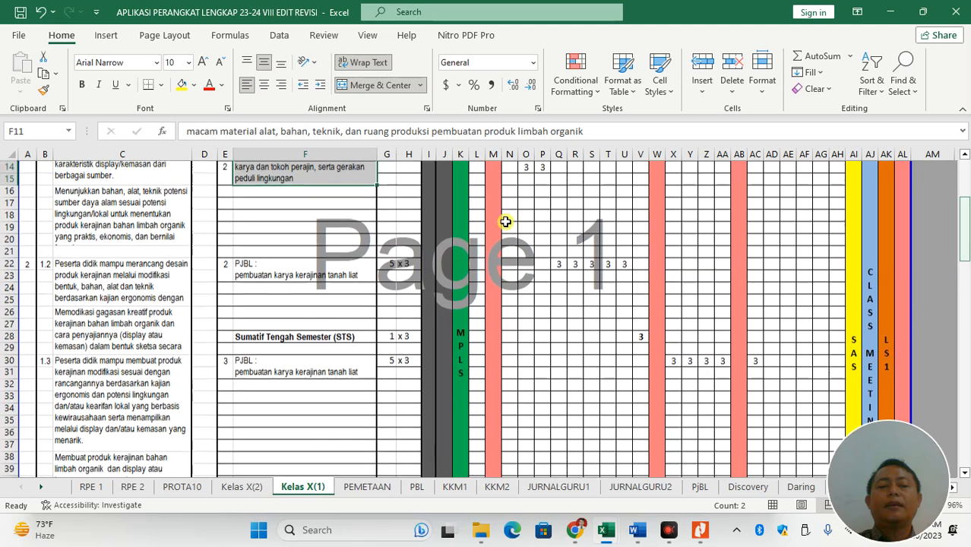
pyautogui.click(308, 264)
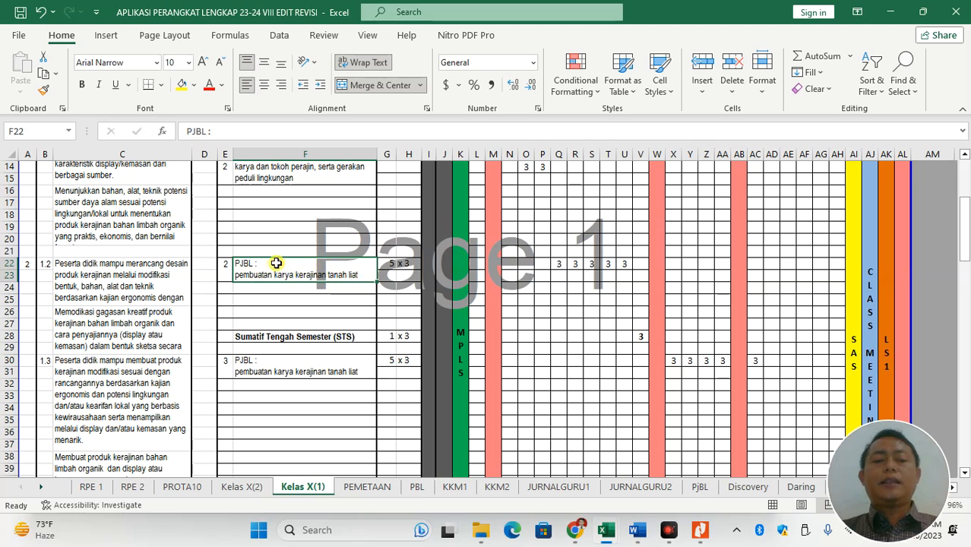
pyautogui.click(390, 264)
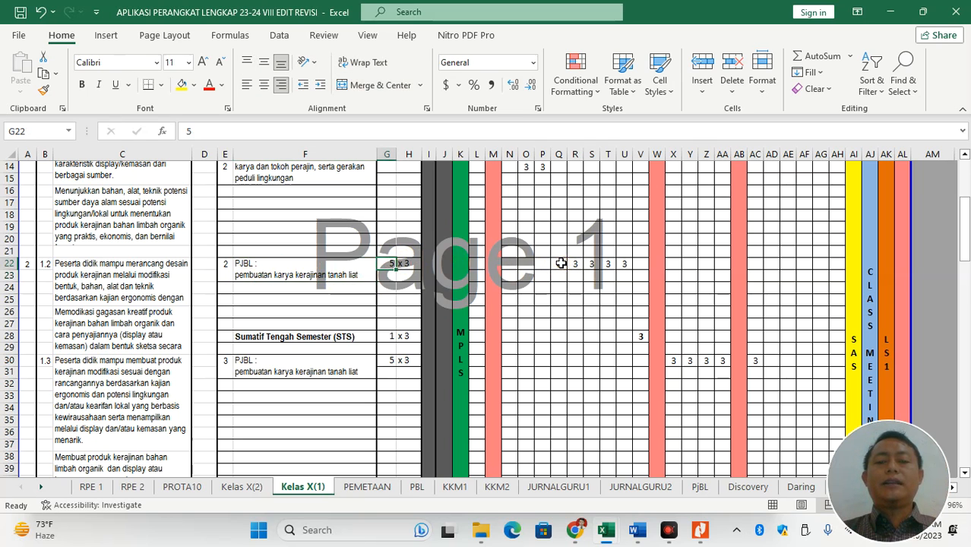
pyautogui.click(561, 263)
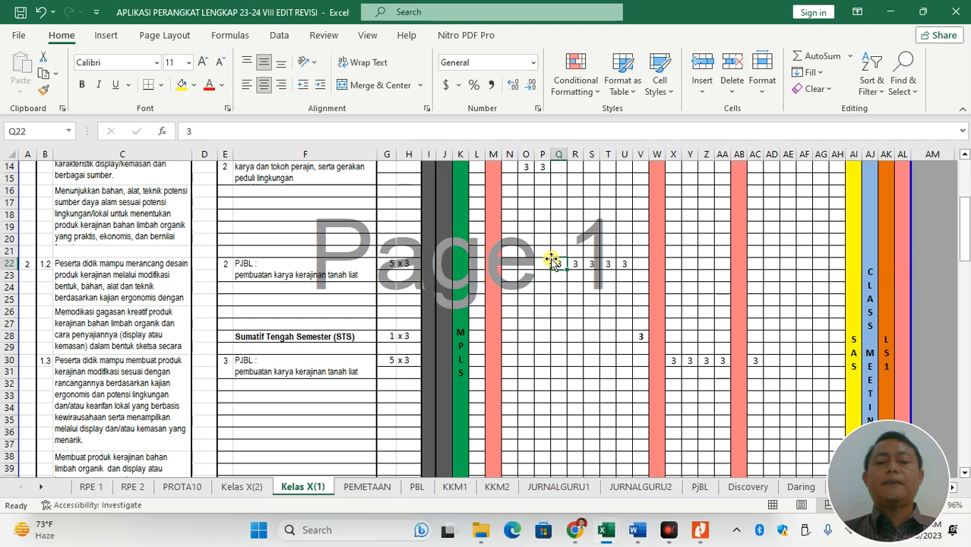
pyautogui.press('Right')
pyautogui.press('Right')
pyautogui.press('Right')
pyautogui.press('Right')
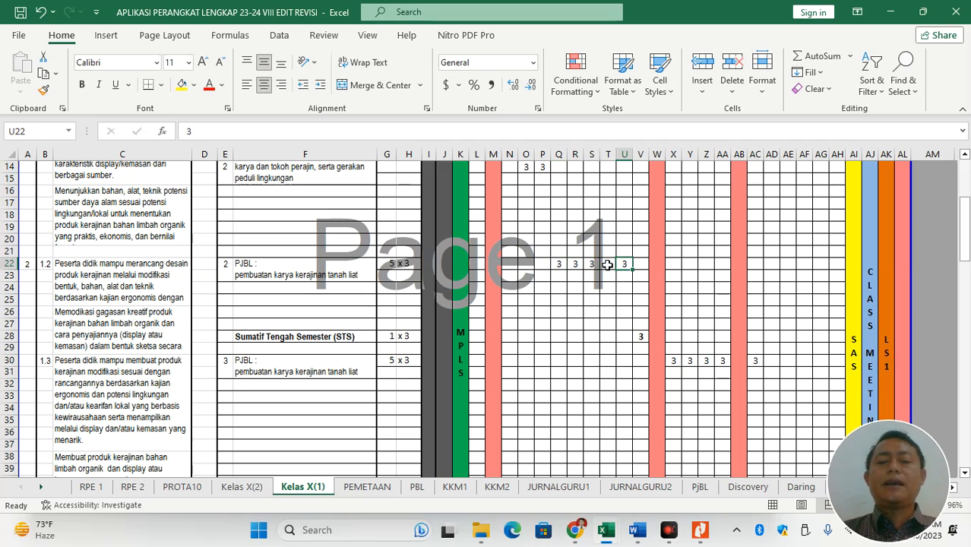
pyautogui.moveTo(608, 263); pyautogui.dragTo(555, 263)
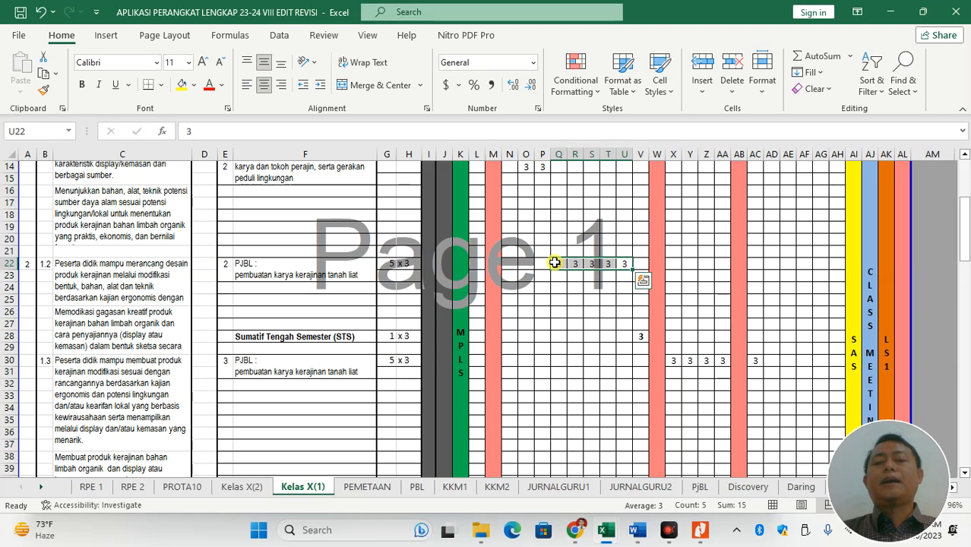
pyautogui.click(390, 339)
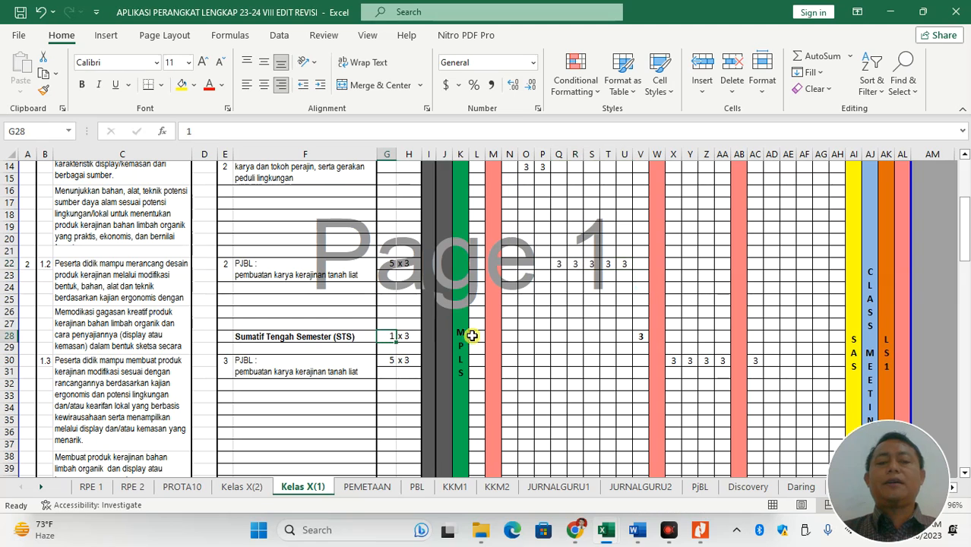
pyautogui.click(638, 338)
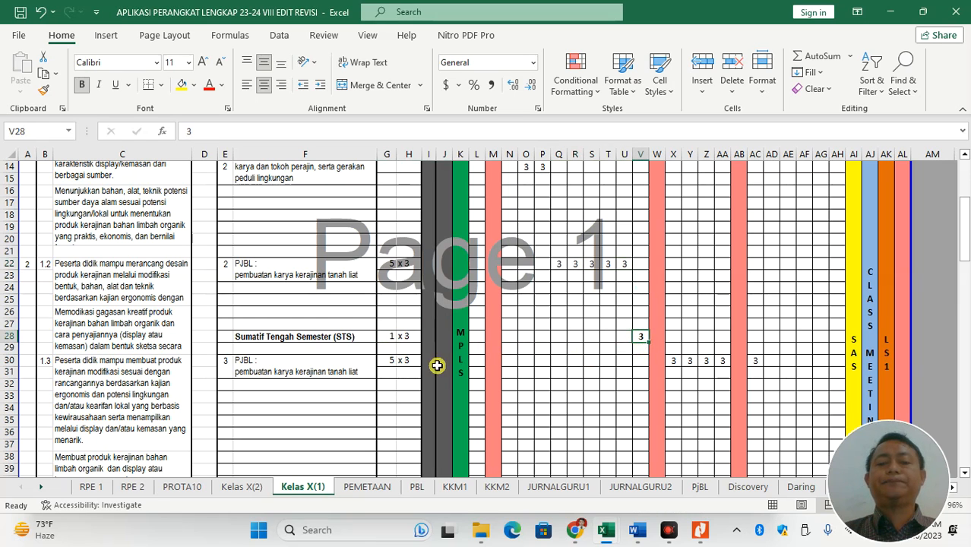
pyautogui.moveTo(391, 358); pyautogui.dragTo(409, 362)
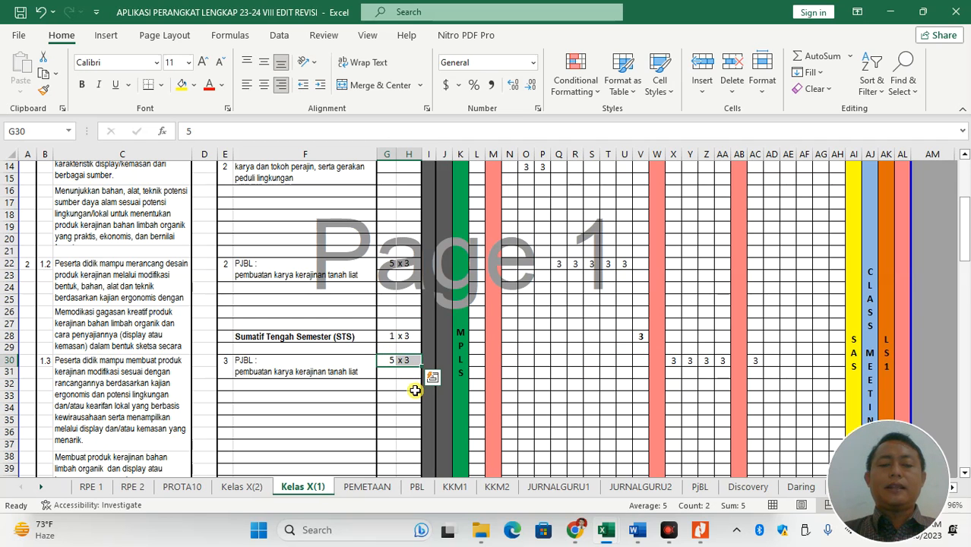
pyautogui.click(399, 419)
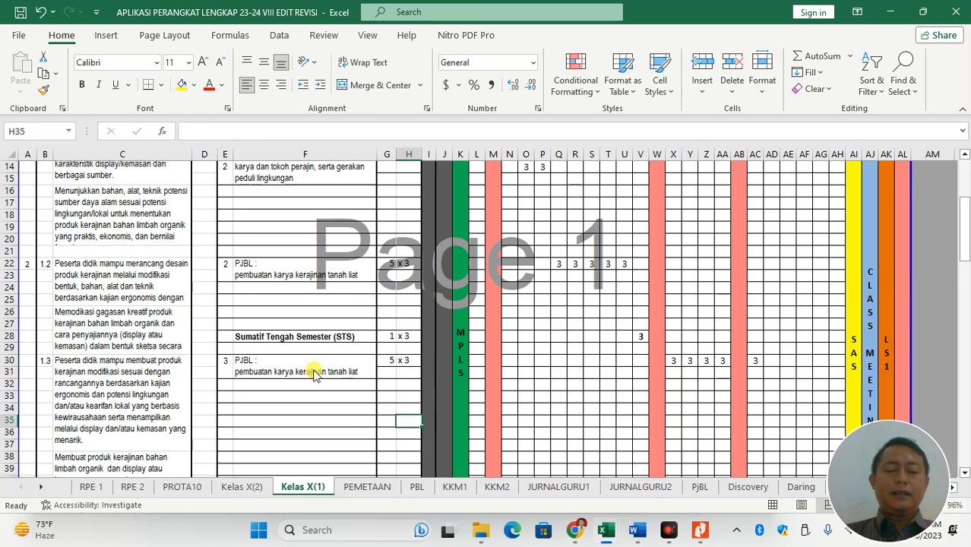
# Replace the material in F22 with "Desain Produk Kerajinan Tanah Liat" from the Desain/Perencanaan row of the Word document
pyautogui.hotkey('alt', 'Tab')
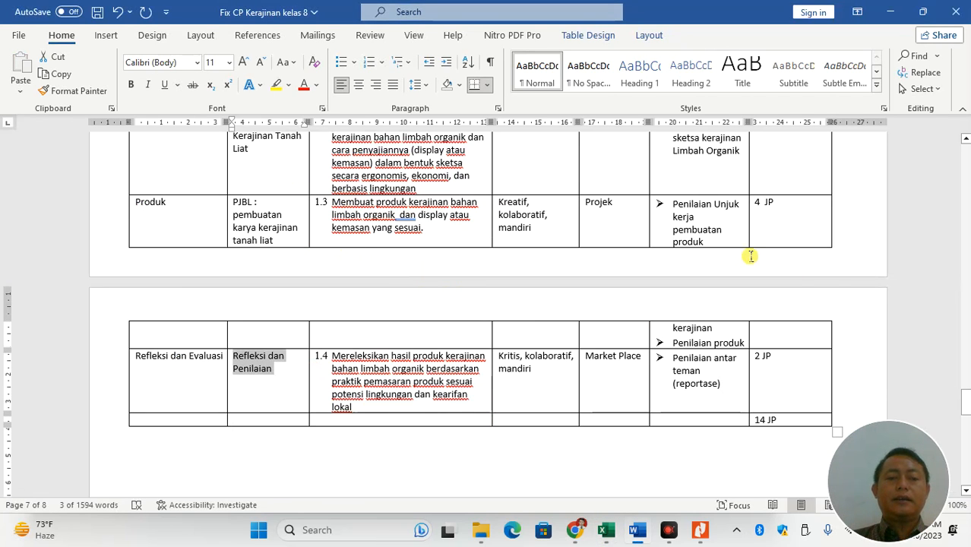
pyautogui.scroll(3, 490, 150)
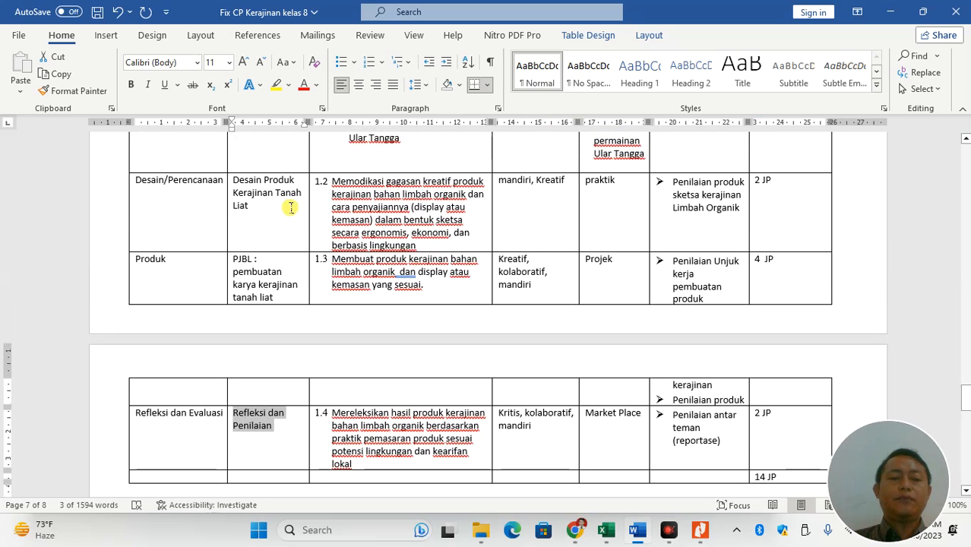
pyautogui.moveTo(279, 216); pyautogui.dragTo(238, 186)
pyautogui.hotkey('ctrl', 'c')
pyautogui.hotkey('alt', 'Tab')
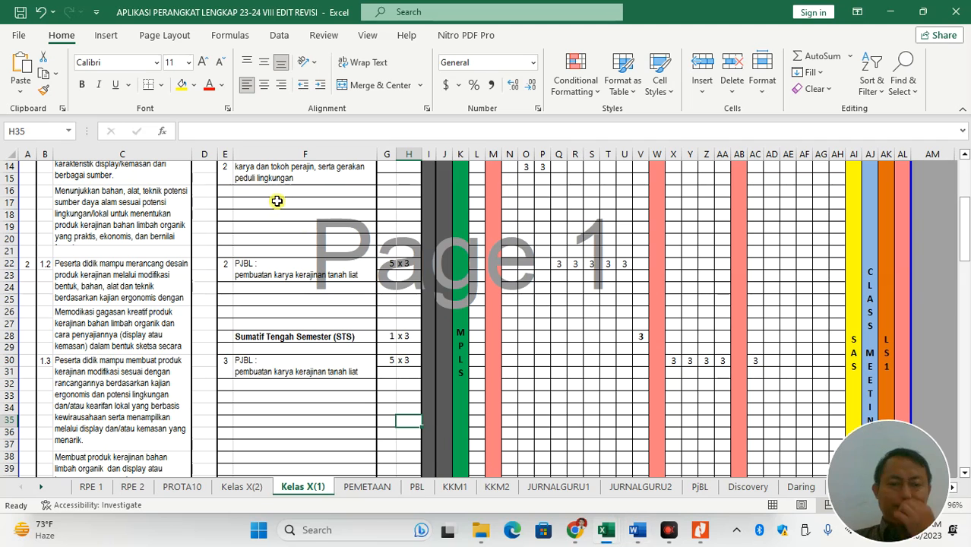
pyautogui.doubleClick(275, 275)
pyautogui.hotkey('ctrl', 'a')
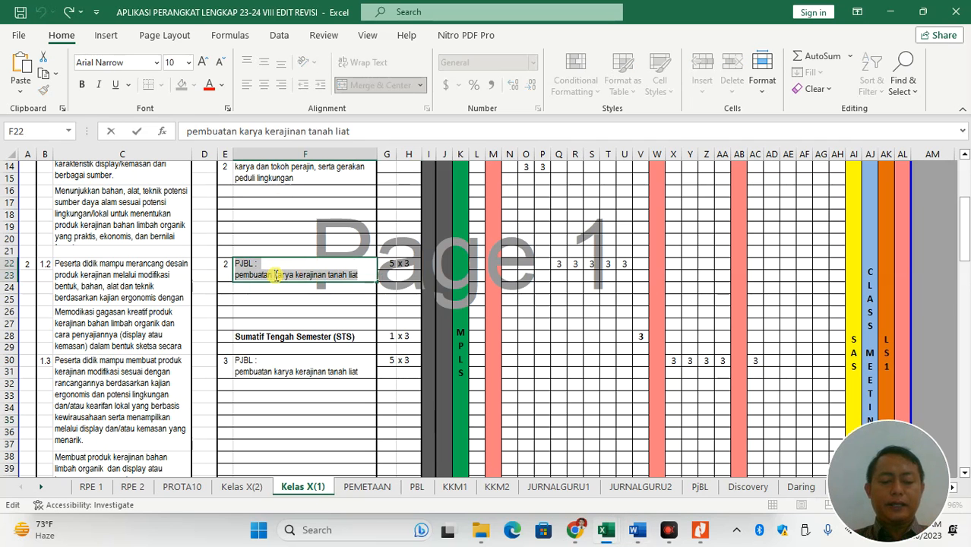
pyautogui.hotkey('ctrl', 'v')
pyautogui.press('Return')
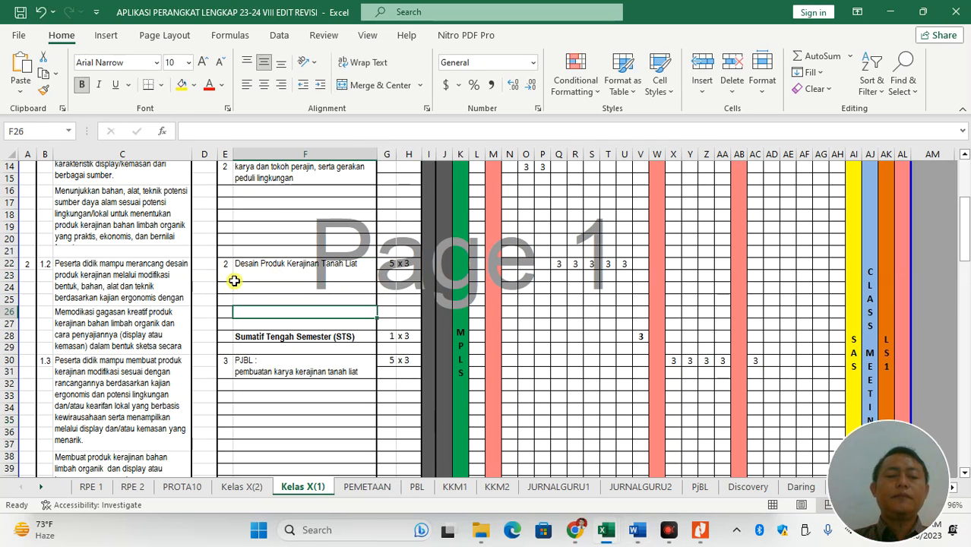
# Unmerge the number and material cells in E22:F23, and centre the number in E22 horizontally
pyautogui.moveTo(225, 273); pyautogui.dragTo(281, 266)
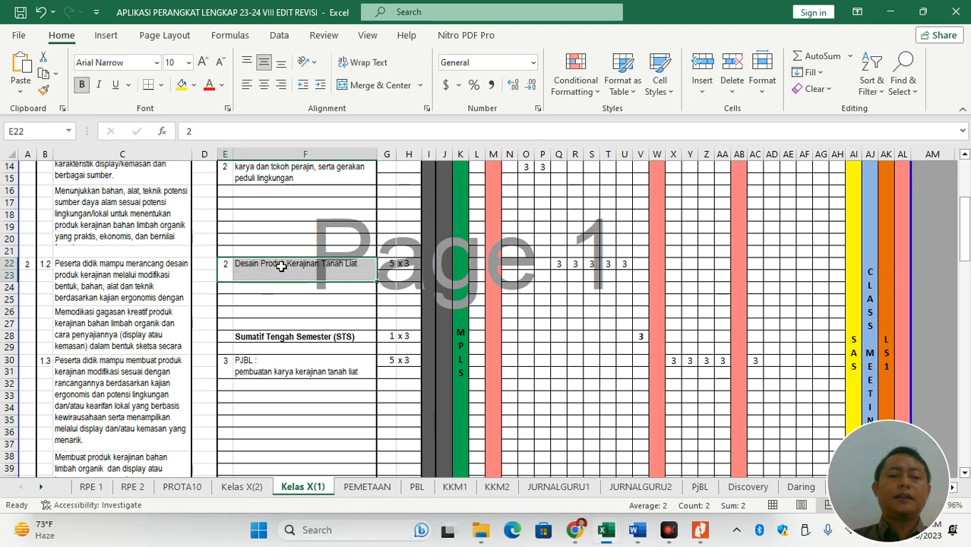
pyautogui.click(221, 262)
pyautogui.moveTo(245, 266); pyautogui.dragTo(226, 263)
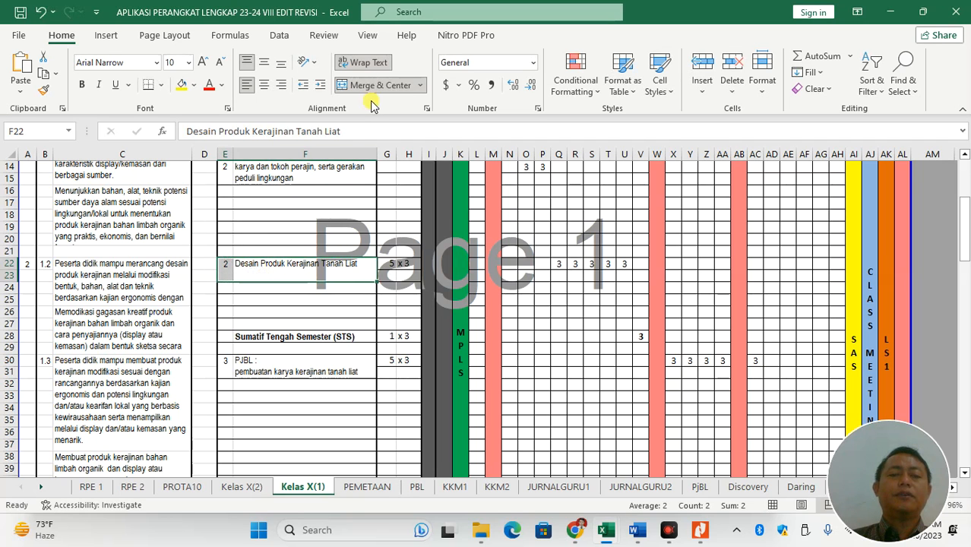
pyautogui.click(367, 85)
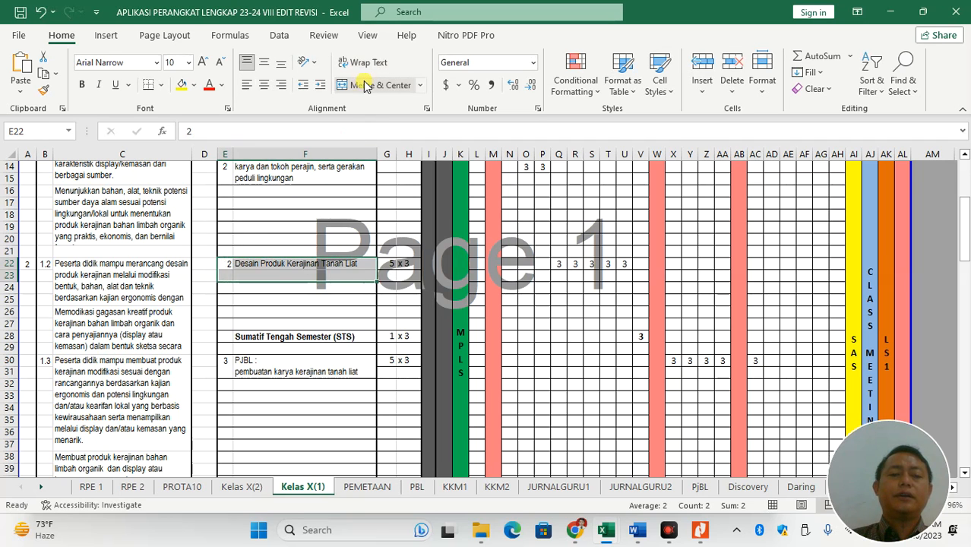
pyautogui.click(230, 264)
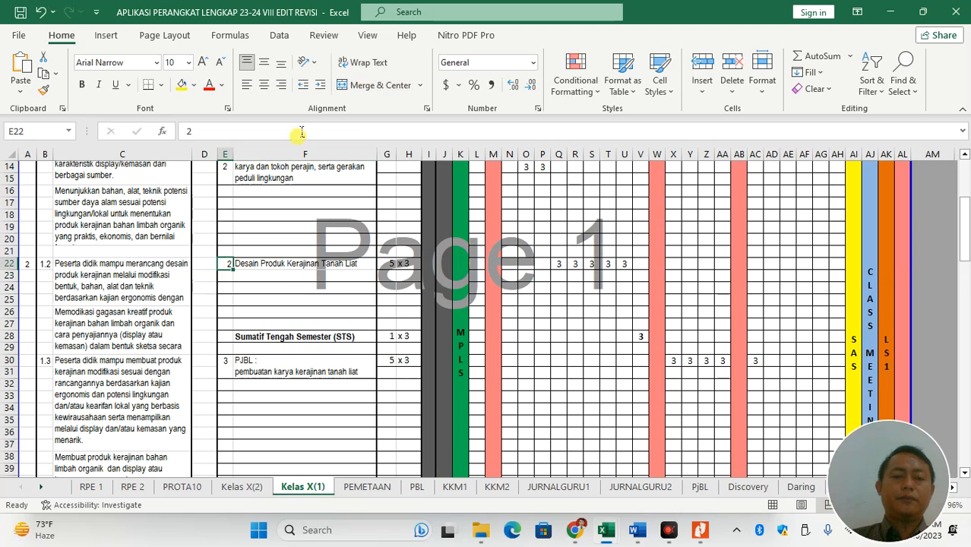
pyautogui.click(247, 85)
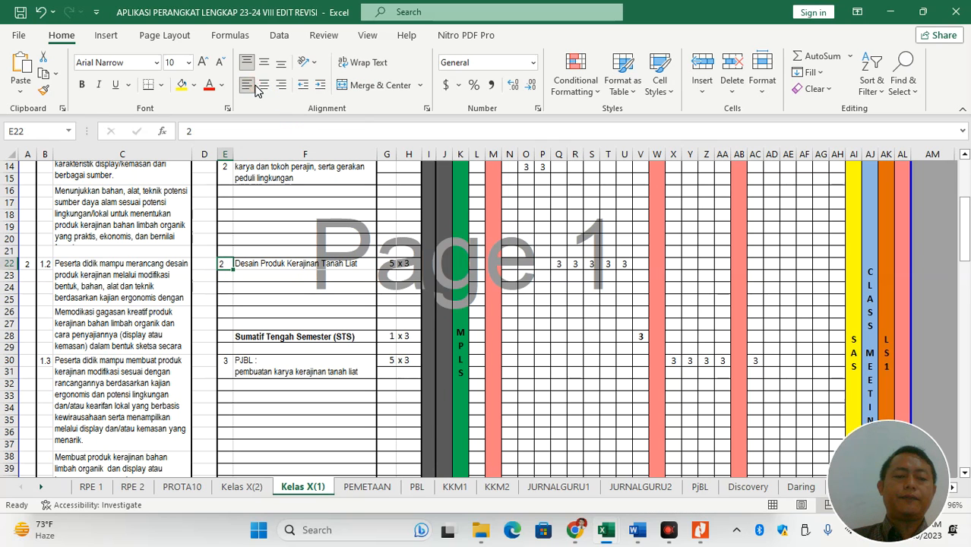
pyautogui.click(263, 86)
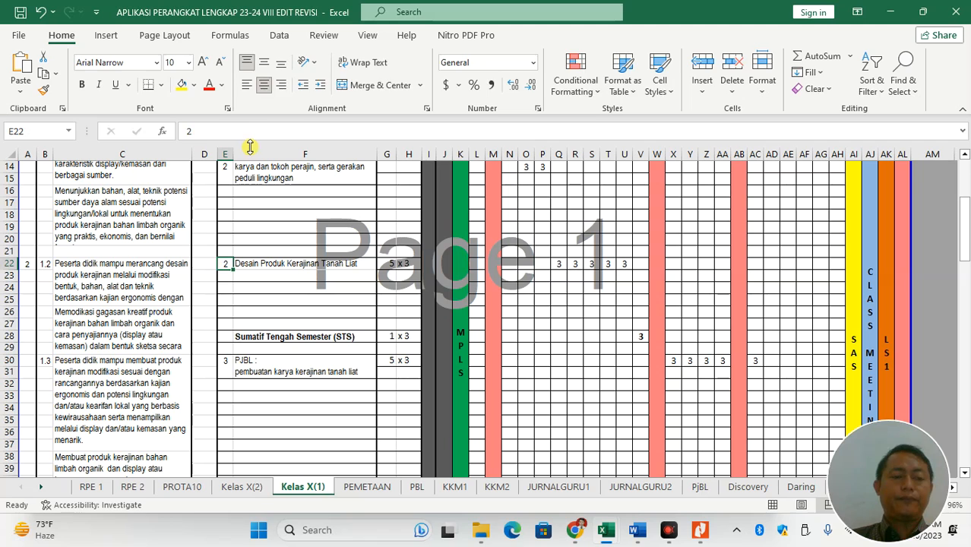
# Number the Desain Produk Kerajinan Tanah Liat material in E22 as 3
pyautogui.write('3')
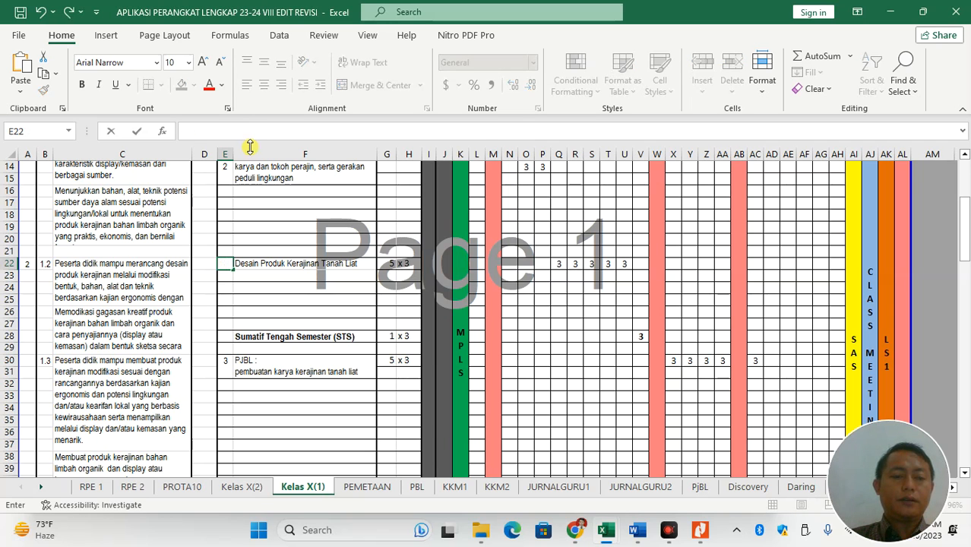
pyautogui.moveTo(963, 256)
pyautogui.mouseDown()
pyautogui.moveTo(965, 228)
pyautogui.moveTo(966, 242)
pyautogui.mouseUp()
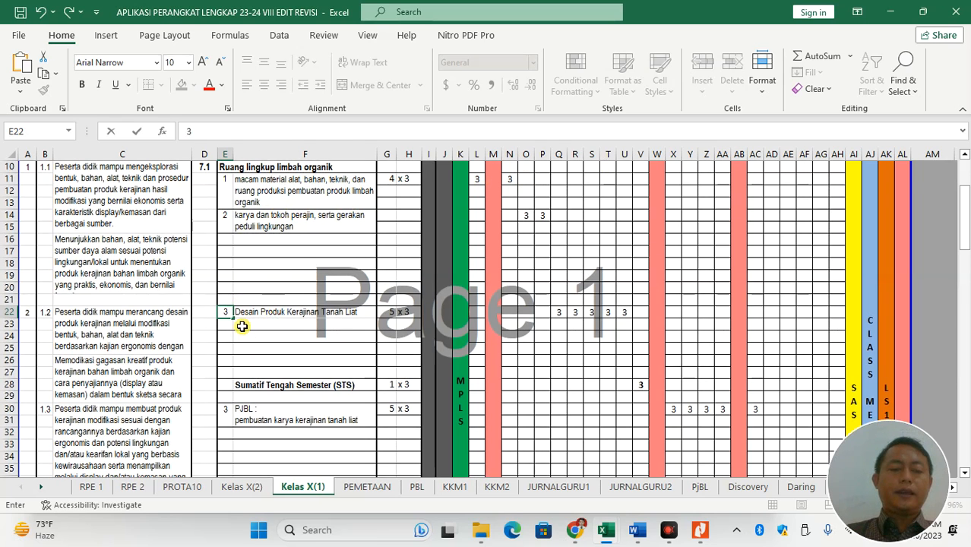
pyautogui.click(247, 220)
# Enter 1 as the number in E11 and clear the number of the second material in E14
pyautogui.click(228, 185)
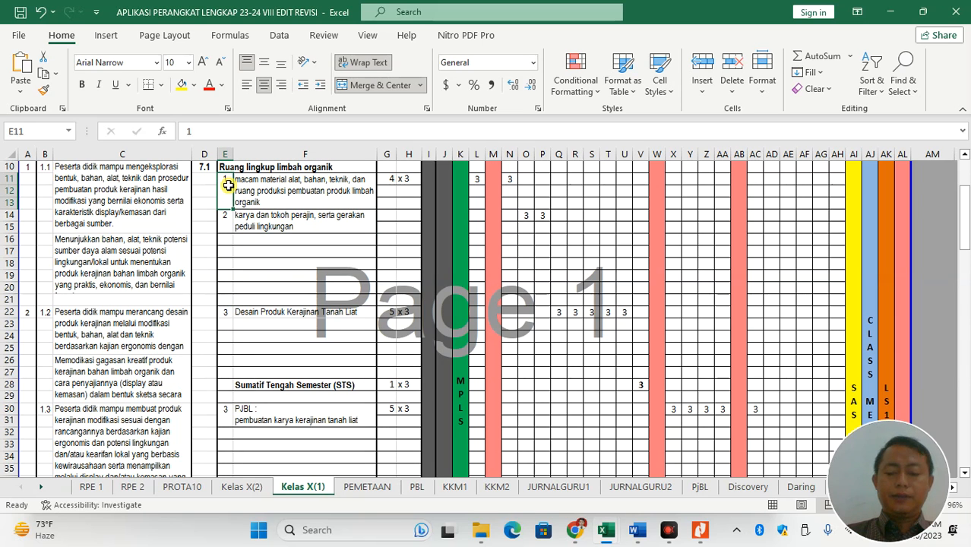
pyautogui.write('*')
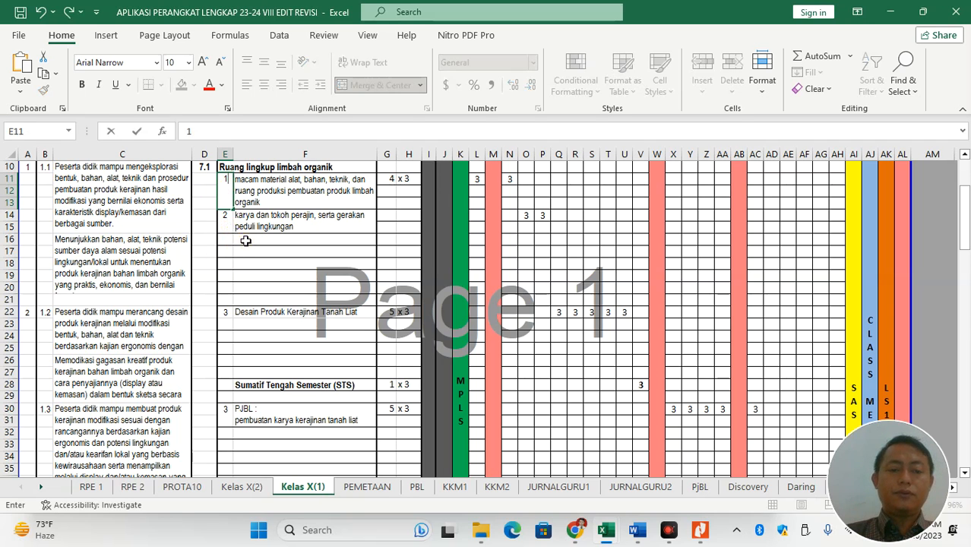
pyautogui.click(225, 217)
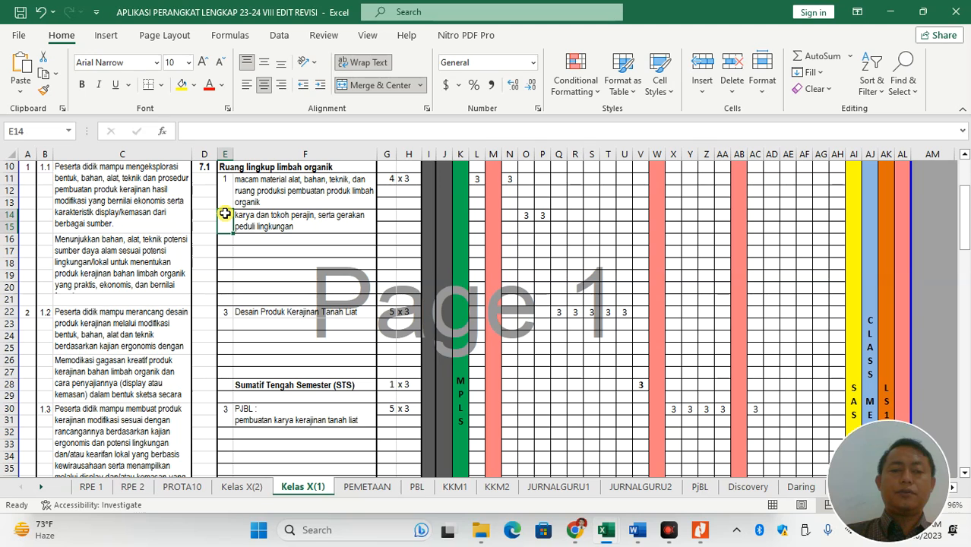
pyautogui.click(384, 287)
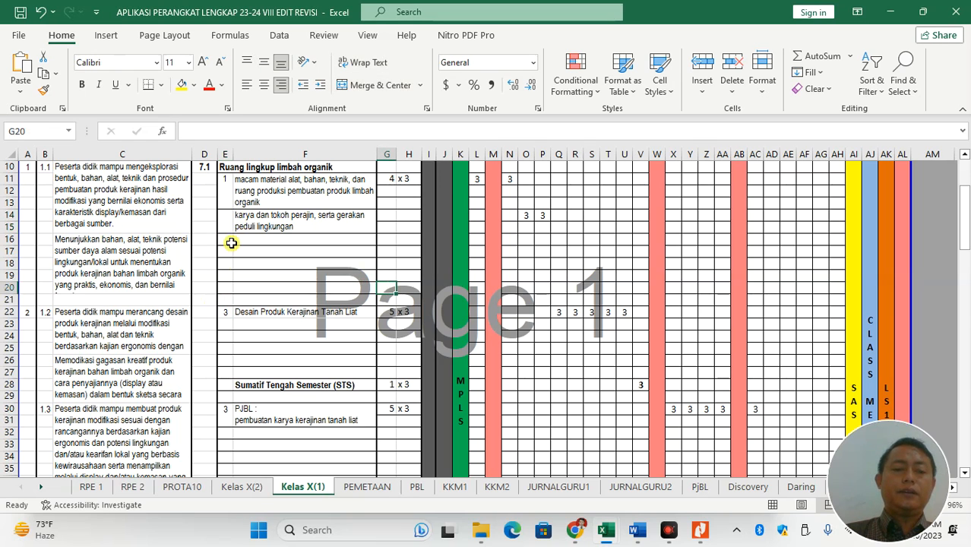
# Try merging the number cells E11:E15 into one cell, centred horizontally and aligned to the top
pyautogui.moveTo(228, 188); pyautogui.dragTo(225, 219)
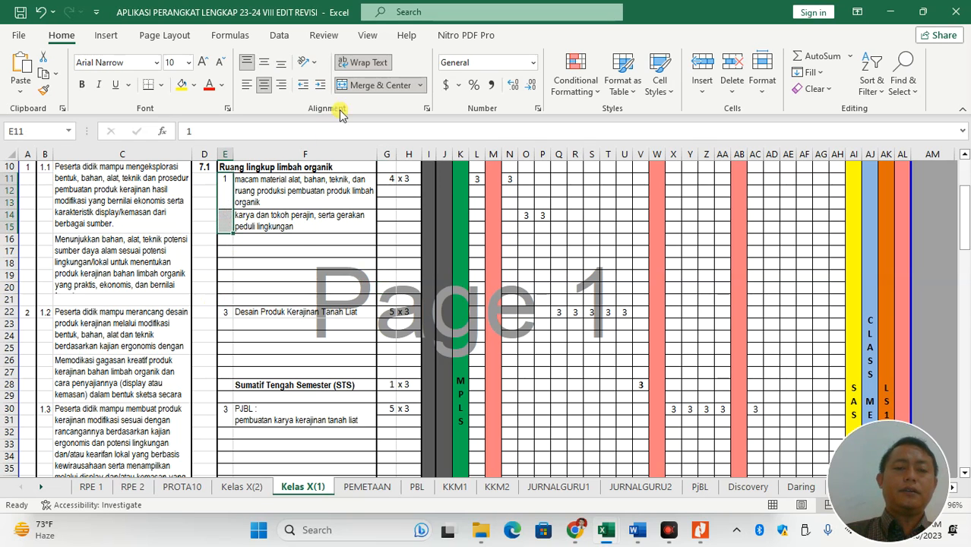
pyautogui.click(247, 84)
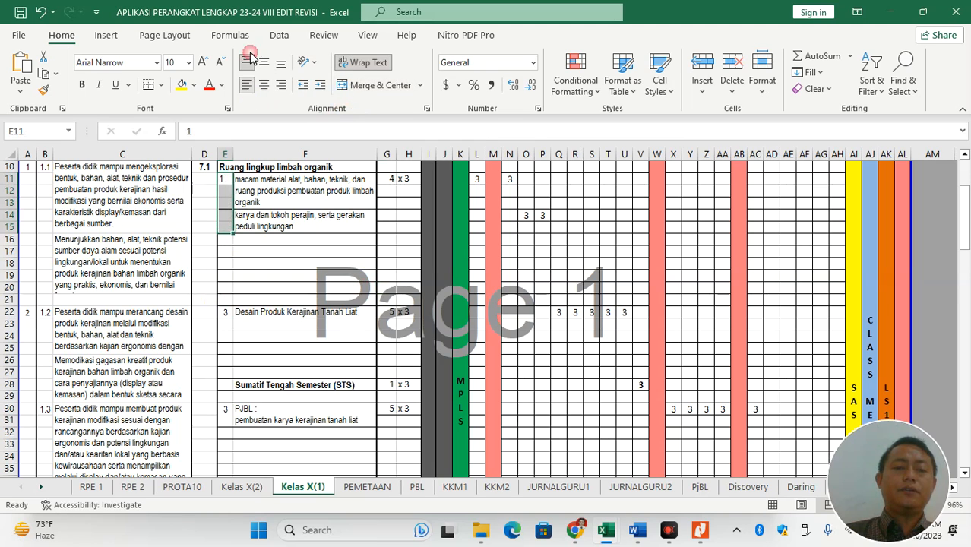
pyautogui.click(264, 84)
pyautogui.click(280, 62)
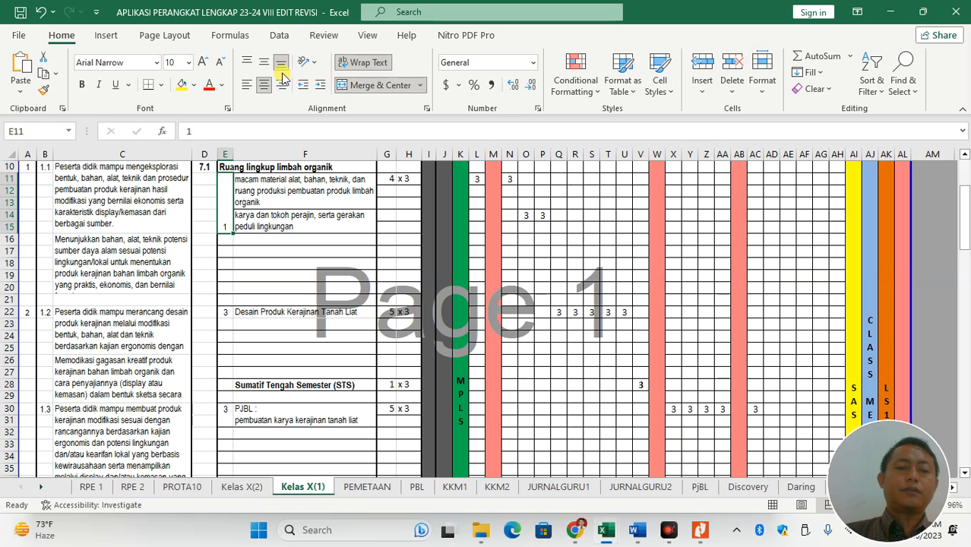
pyautogui.click(260, 64)
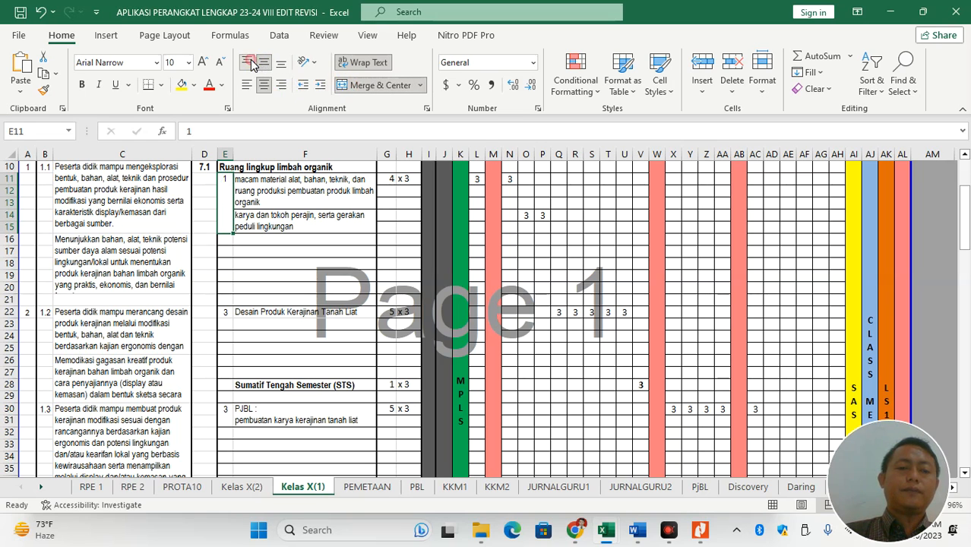
pyautogui.click(360, 190)
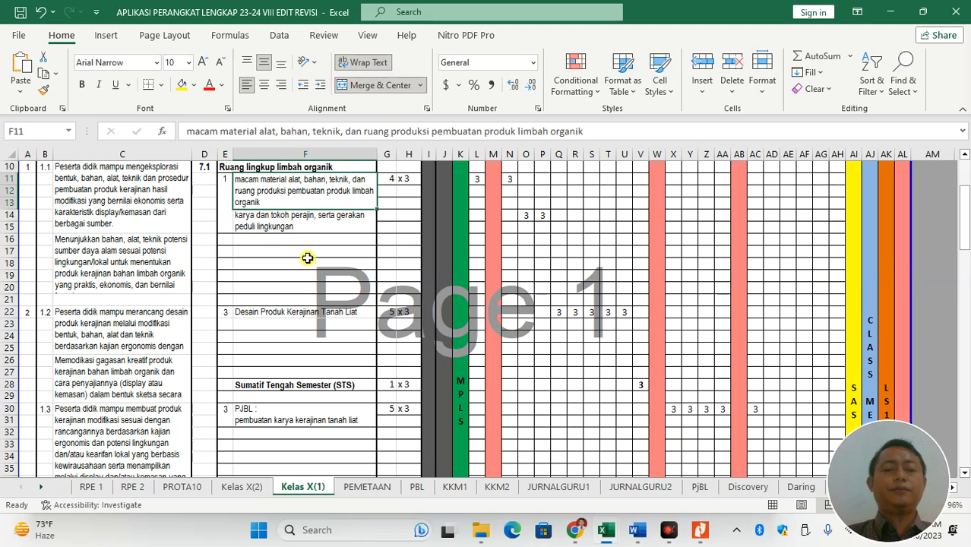
pyautogui.click(306, 265)
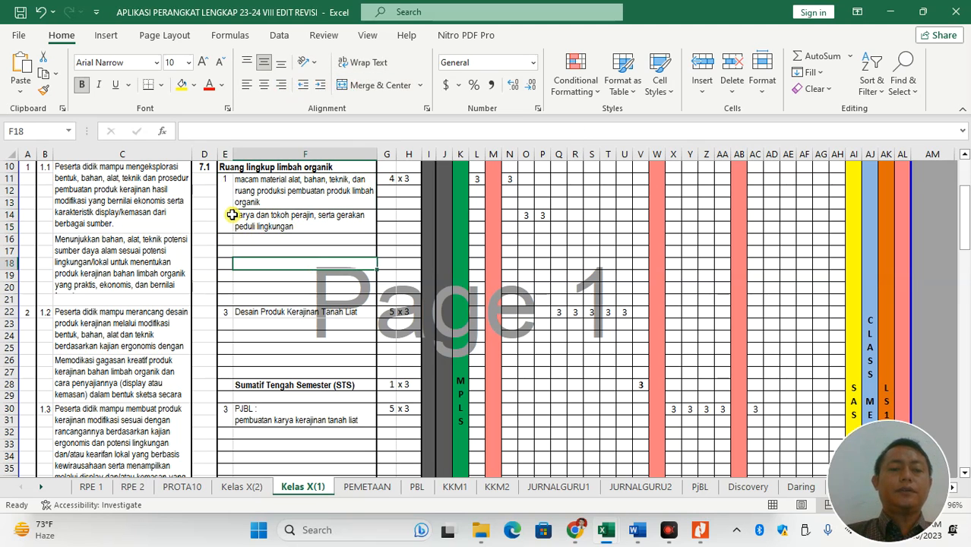
# Undo the merge, alignment and number changes in E11:E15
pyautogui.hotkey('ctrl', 'z')
pyautogui.hotkey('ctrl', 'z')
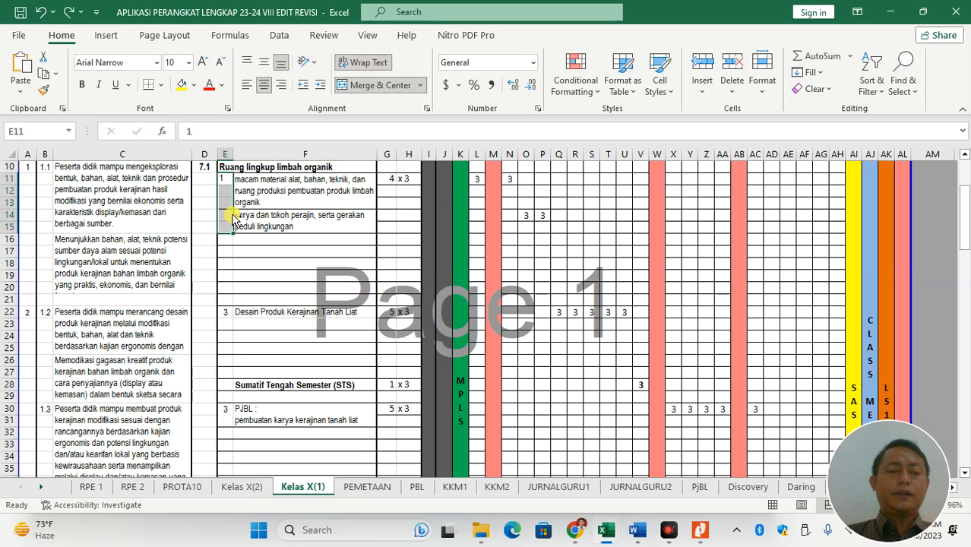
pyautogui.hotkey('ctrl', 'z')
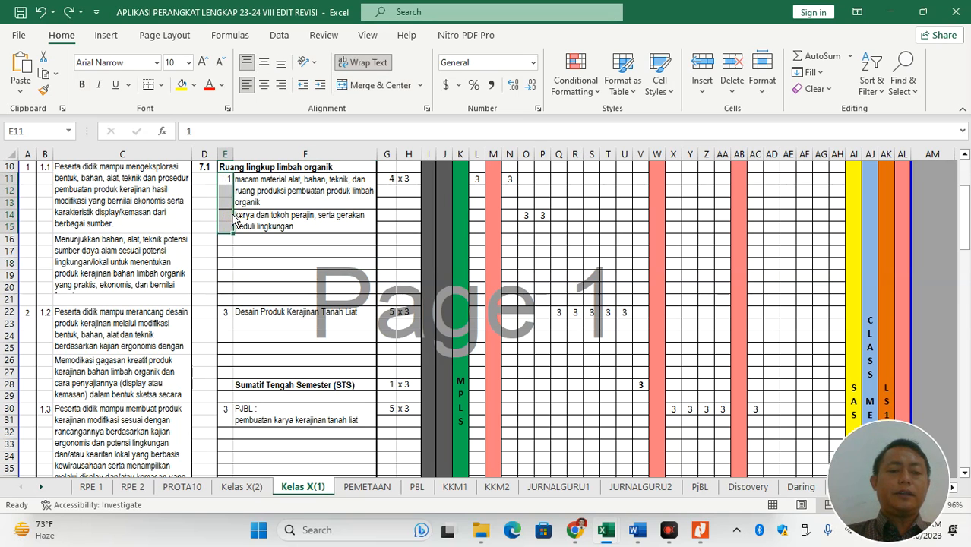
pyautogui.hotkey('ctrl', 'z')
pyautogui.hotkey('ctrl', 'z')
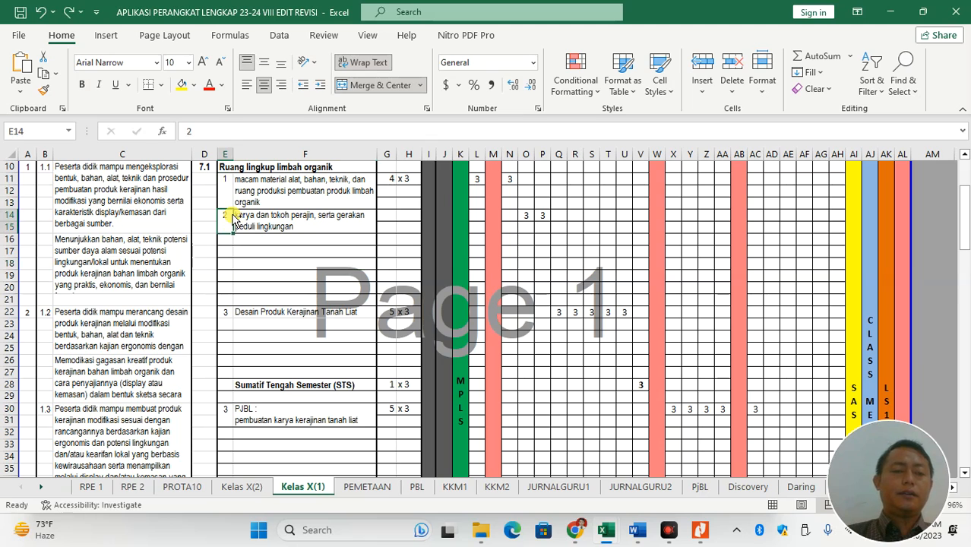
# Clear the number in E14, and number the materials in E22, E30 and E43 as 2, 3 and 4
pyautogui.click(313, 287)
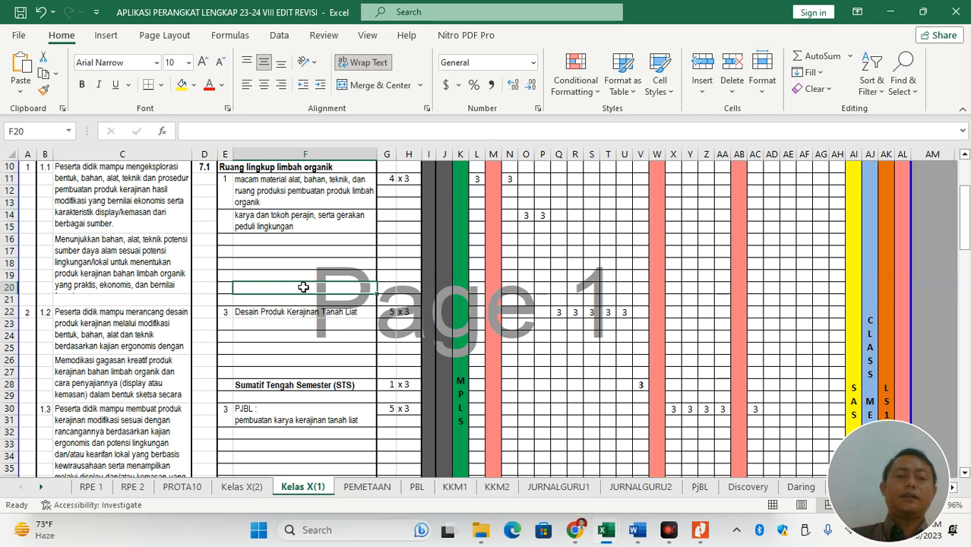
pyautogui.click(228, 314)
pyautogui.press('Down')
pyautogui.press('Down')
pyautogui.press('Down')
pyautogui.press('Down')
pyautogui.press('Down')
pyautogui.press('Down')
pyautogui.press('Down')
pyautogui.press('Down')
pyautogui.write('3')
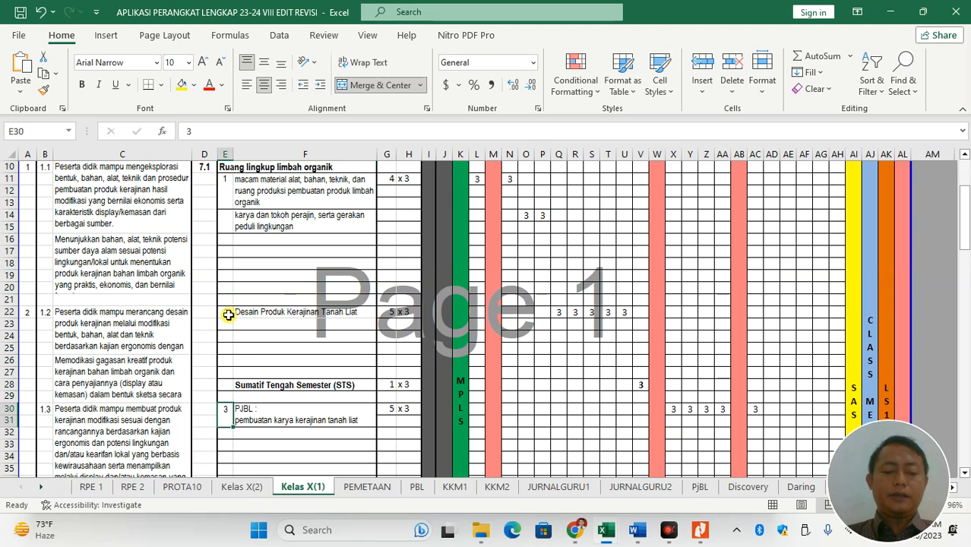
pyautogui.press('Down')
pyautogui.press('Down')
pyautogui.press('Down')
pyautogui.press('Down')
pyautogui.press('Down')
pyautogui.press('Down')
pyautogui.press('Down')
pyautogui.press('Down')
pyautogui.press('Down')
pyautogui.press('Down')
pyautogui.press('Down')
pyautogui.press('Down')
pyautogui.press('Down')
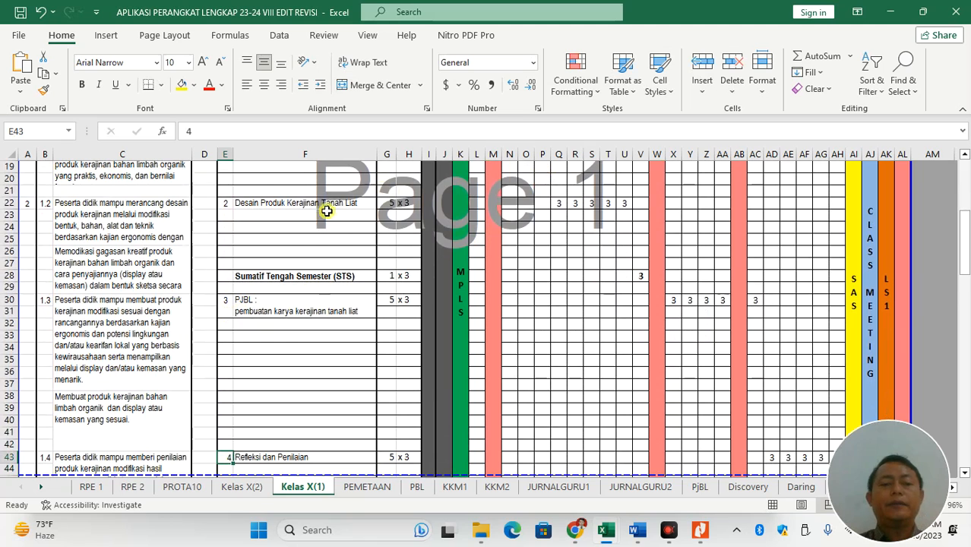
# Copy the blank bordered cells E24:F25 onto the cells starting at E23, under Desain Produk Kerajinan Tanah Liat
pyautogui.click(294, 205)
pyautogui.moveTo(222, 228); pyautogui.dragTo(353, 245)
pyautogui.hotkey('ctrl', 'c')
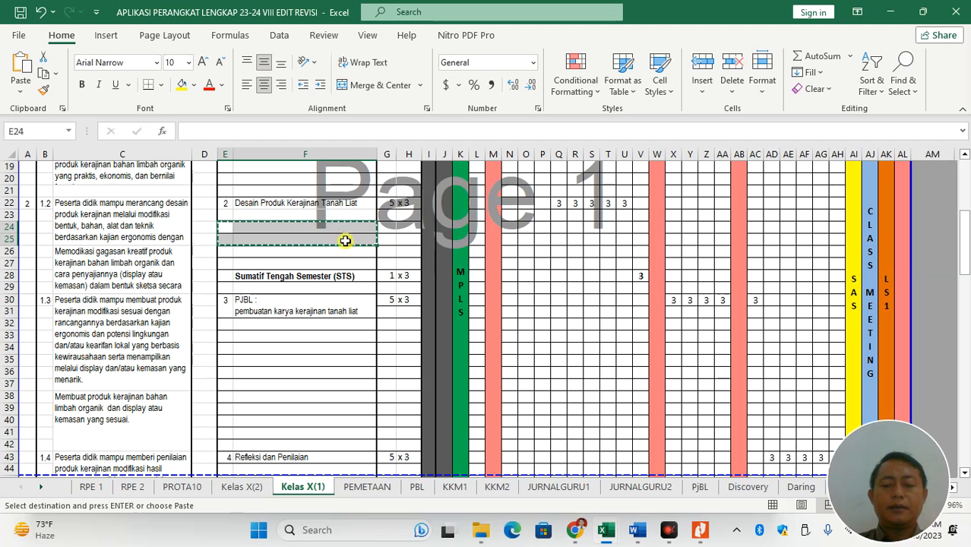
pyautogui.click(230, 213)
pyautogui.press('Return')
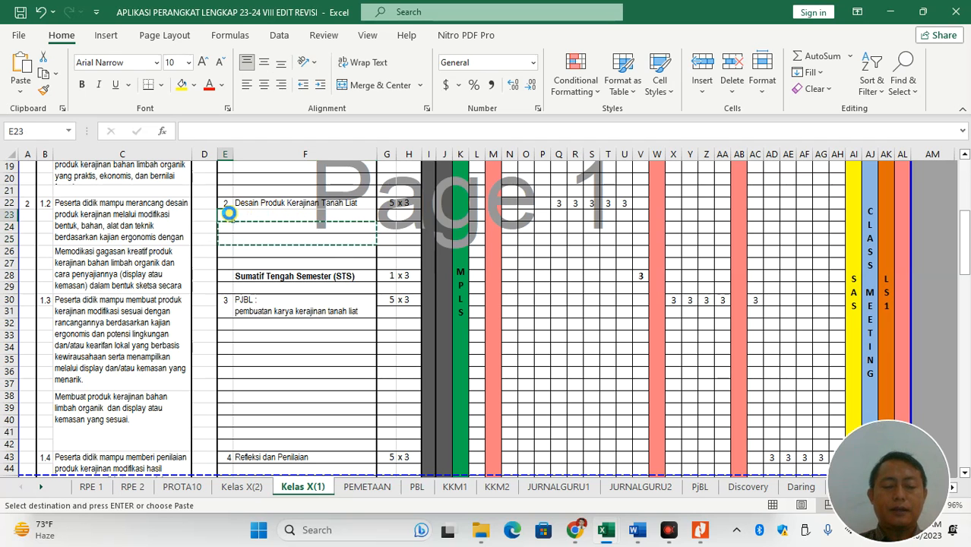
pyautogui.click(319, 286)
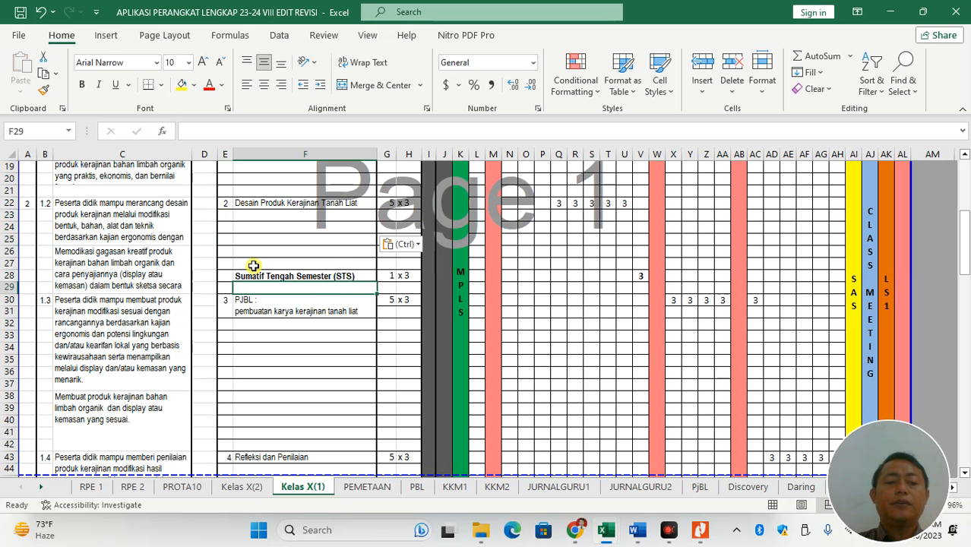
# Check the weekly hours in rows 22, 28, 30 and 43 against the time allocation of each material
pyautogui.moveTo(553, 205); pyautogui.dragTo(625, 203)
pyautogui.click(645, 277)
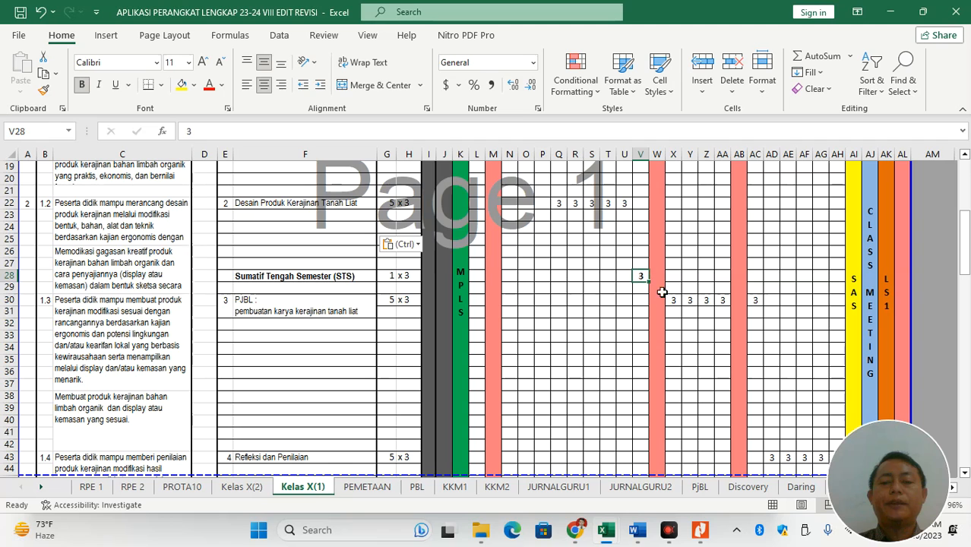
pyautogui.click(394, 301)
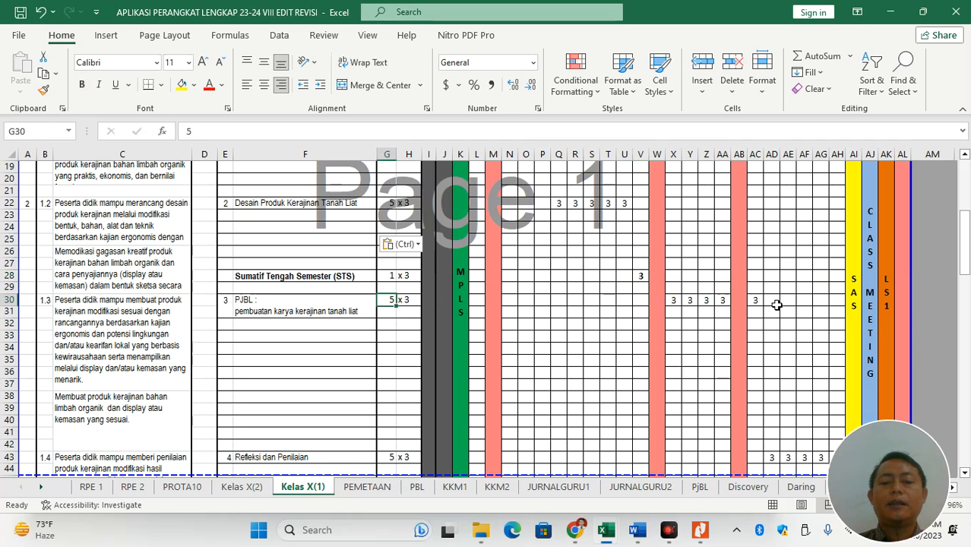
pyautogui.moveTo(639, 278); pyautogui.dragTo(725, 300)
pyautogui.click(674, 278)
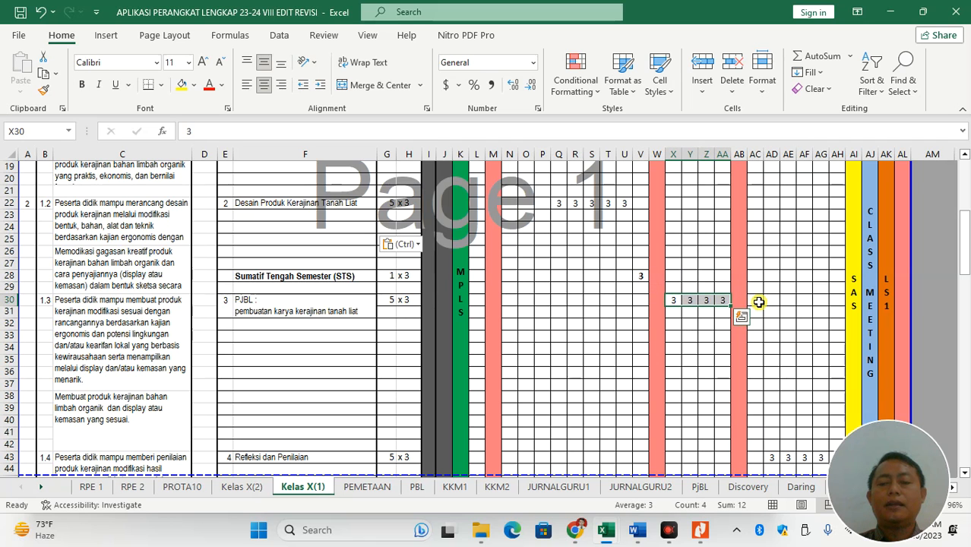
pyautogui.click(756, 301)
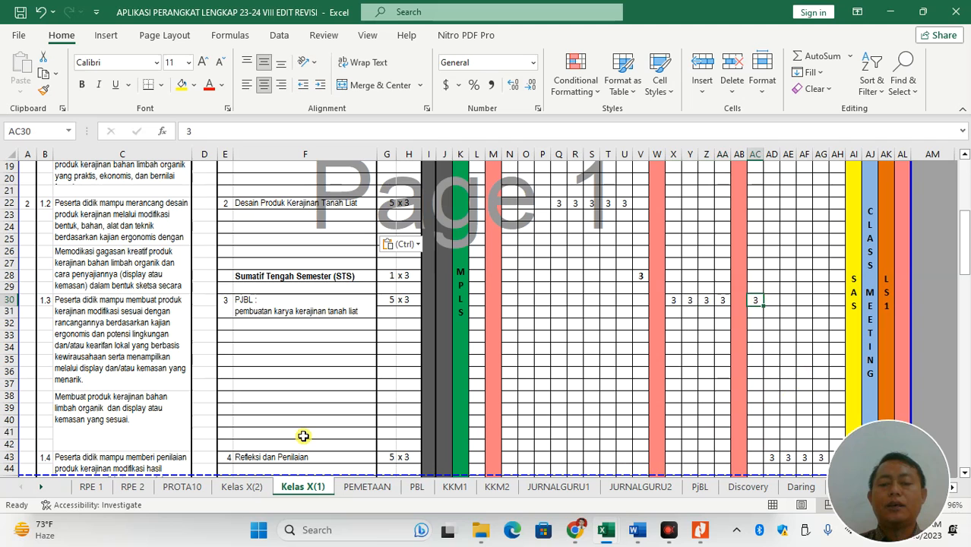
pyautogui.click(394, 456)
pyautogui.click(407, 458)
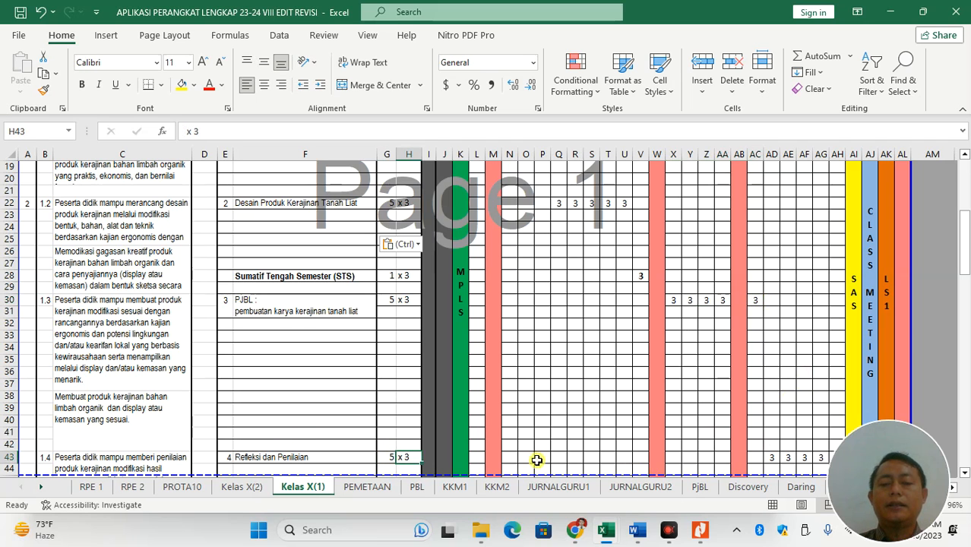
pyautogui.moveTo(754, 303); pyautogui.dragTo(821, 458)
pyautogui.click(769, 461)
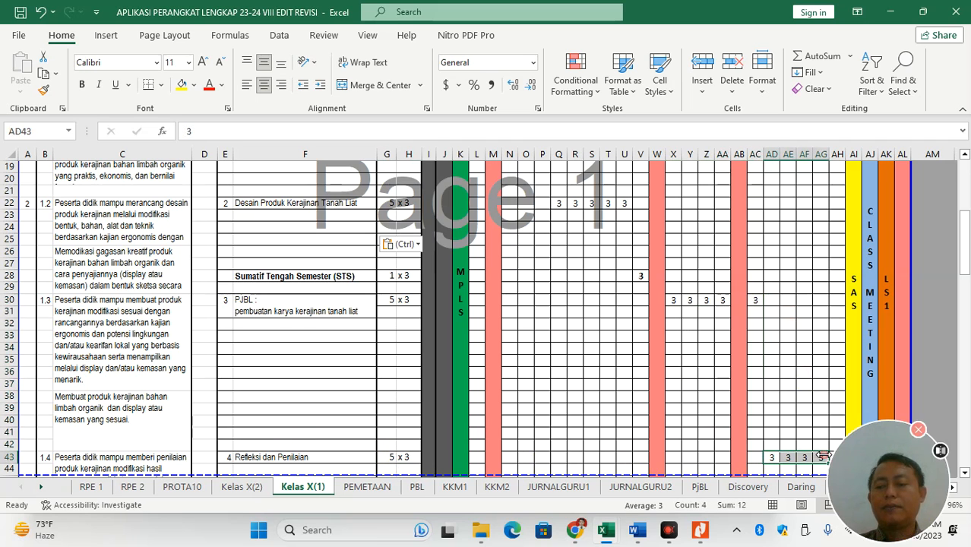
pyautogui.click(963, 472)
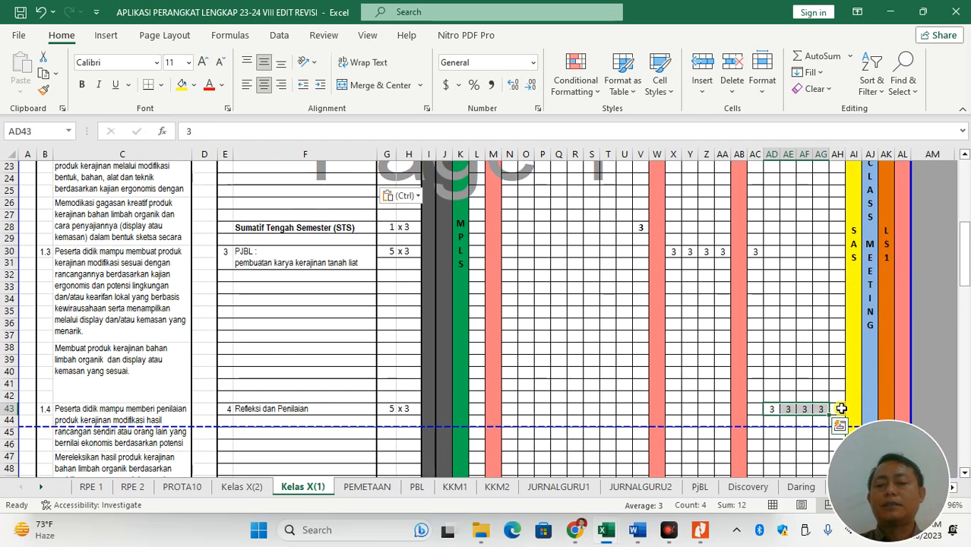
pyautogui.click(841, 409)
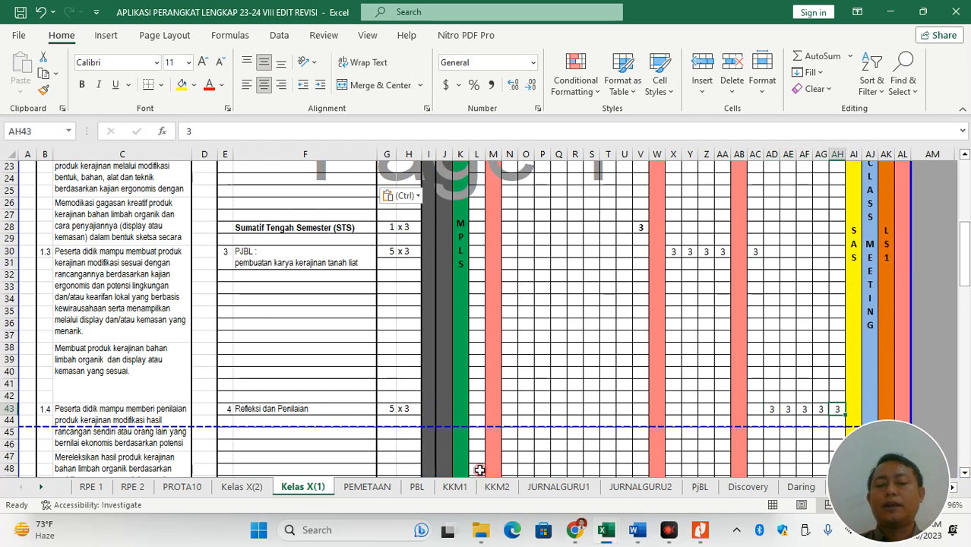
# Open the Kelas X(2) sheet at its theme heading in E10, and bring up the TEMA 7.2 table in the Word document
pyautogui.click(241, 487)
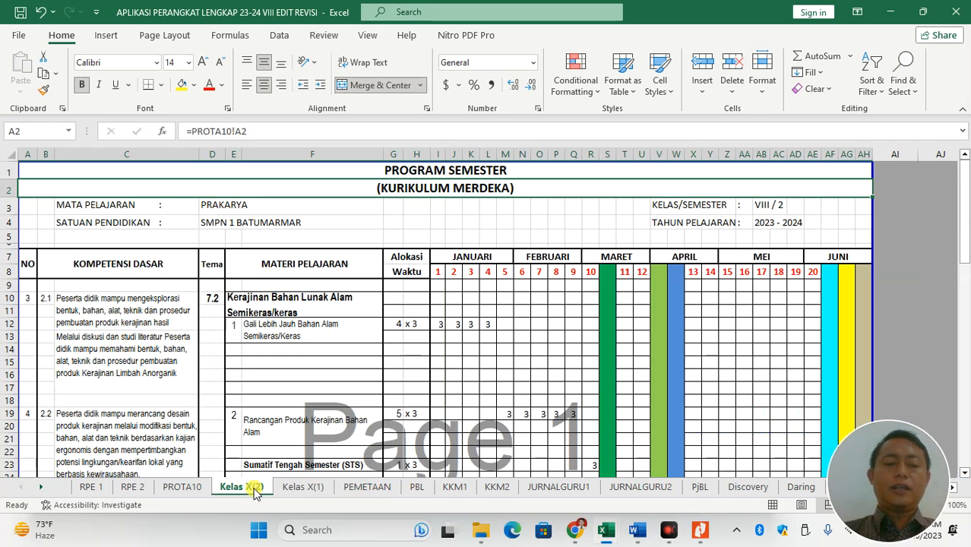
pyautogui.click(242, 298)
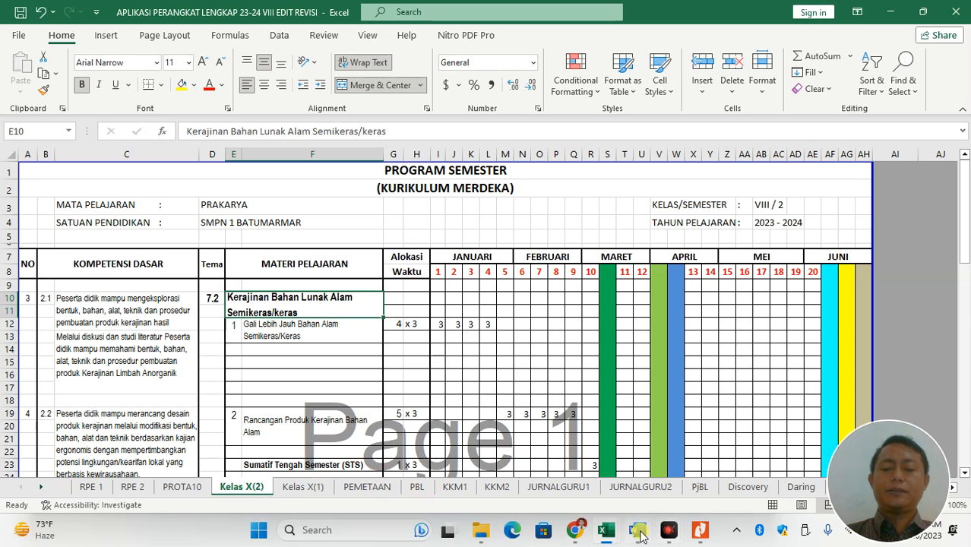
pyautogui.click(635, 535)
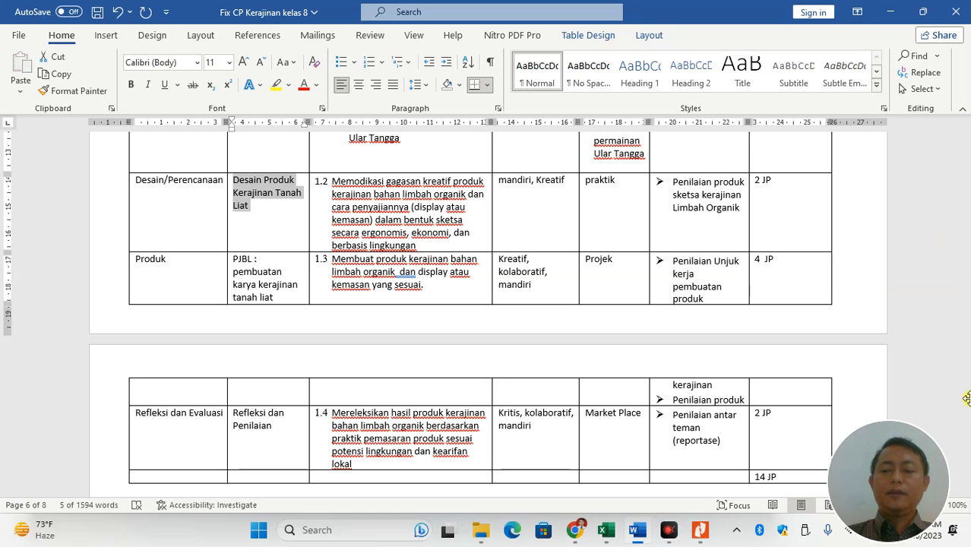
pyautogui.click(930, 376)
pyautogui.moveTo(967, 397); pyautogui.dragTo(966, 456)
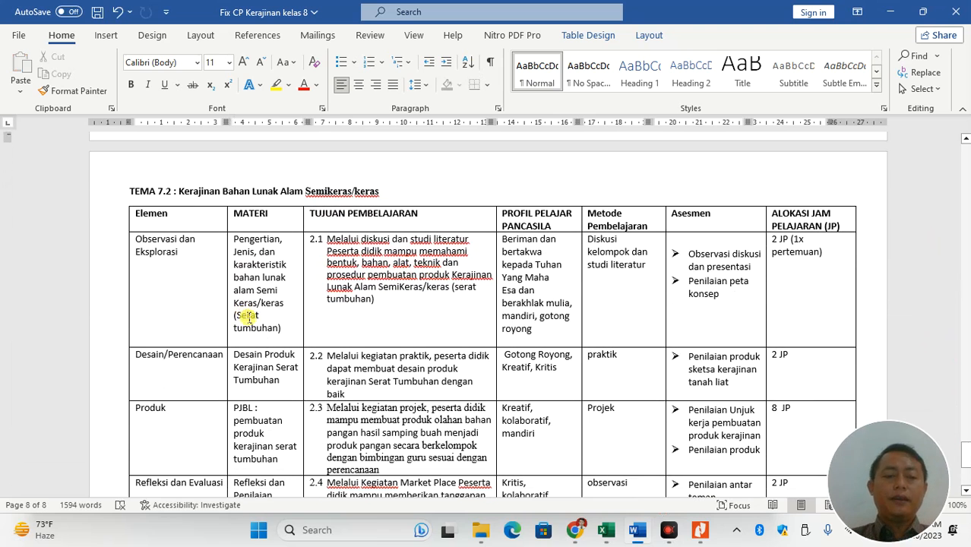
# Copy the Observasi dan Eksplorasi material from the TEMA 7.2 table in Word, and return to the semester program workbook in Excel
pyautogui.moveTo(282, 327); pyautogui.dragTo(231, 243)
pyautogui.hotkey('ctrl', 'c')
pyautogui.click(232, 243)
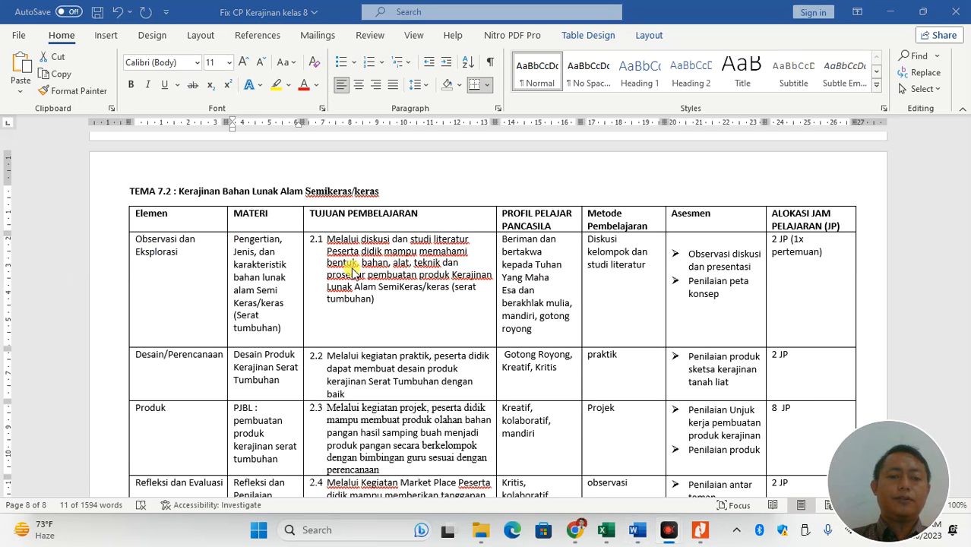
pyautogui.moveTo(605, 530)
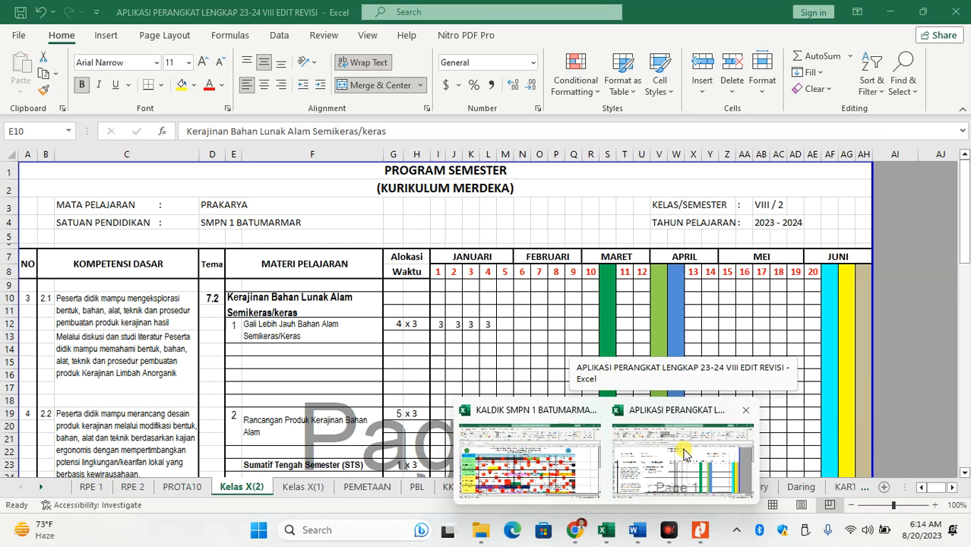
pyautogui.click(683, 454)
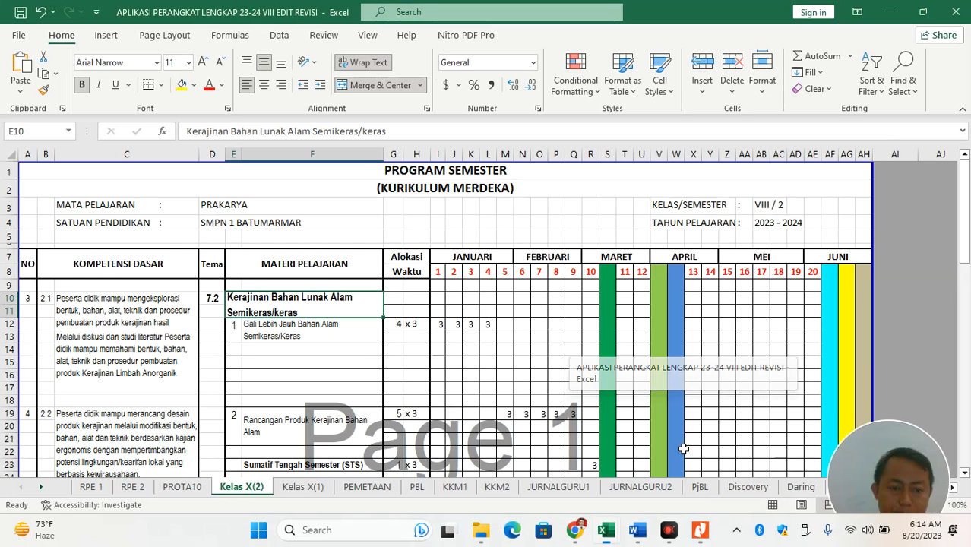
# Replace the theme heading in E10 with the copied material text
pyautogui.doubleClick(238, 304)
pyautogui.hotkey('ctrl', 'a')
pyautogui.hotkey('ctrl', 'v')
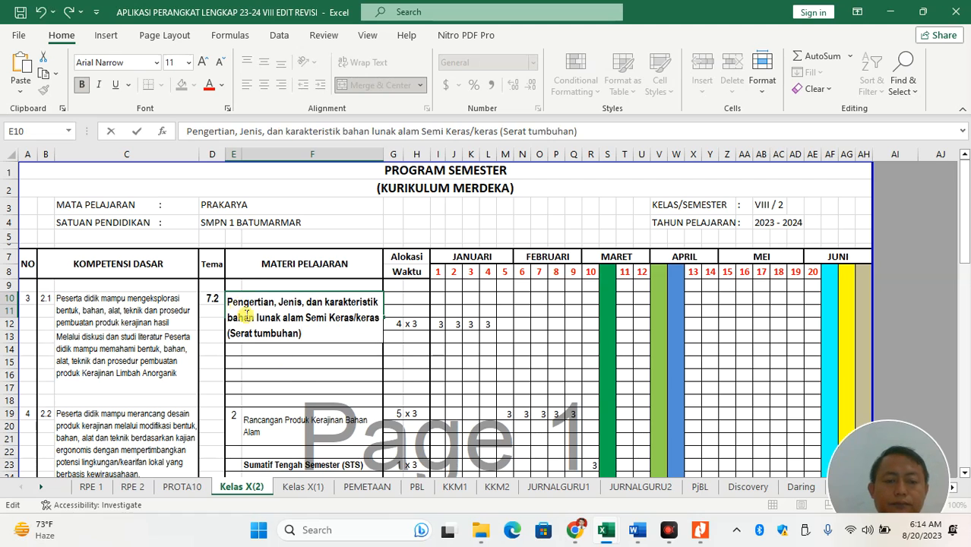
pyautogui.click(294, 380)
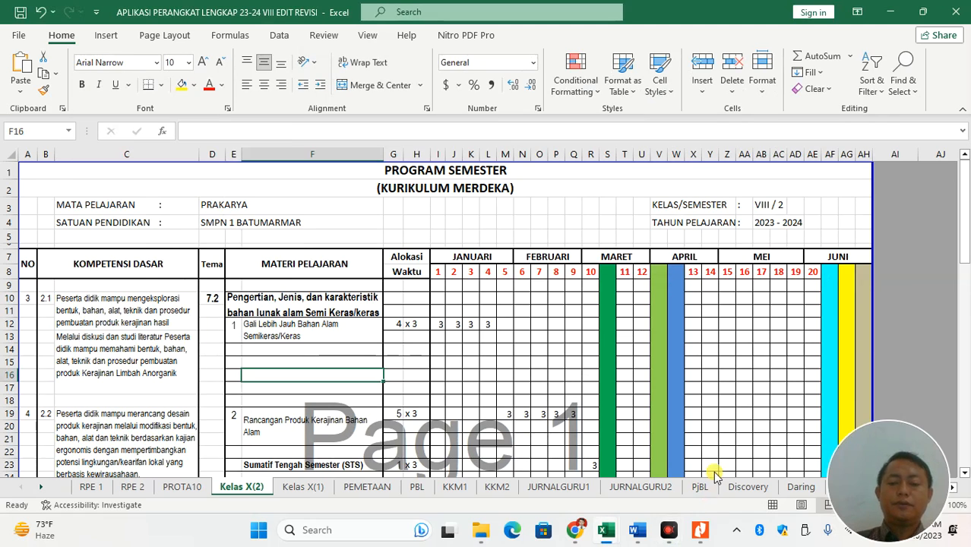
pyautogui.click(714, 527)
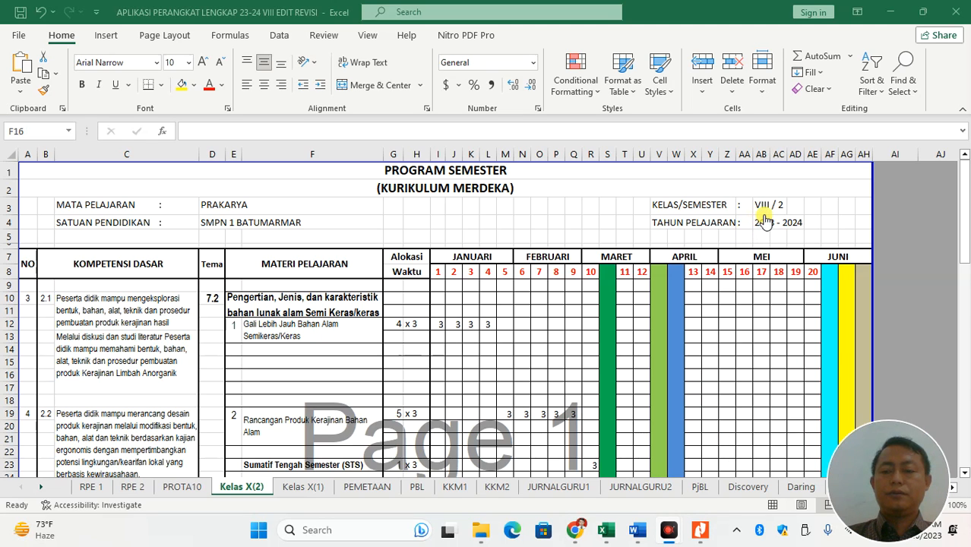
pyautogui.click(655, 393)
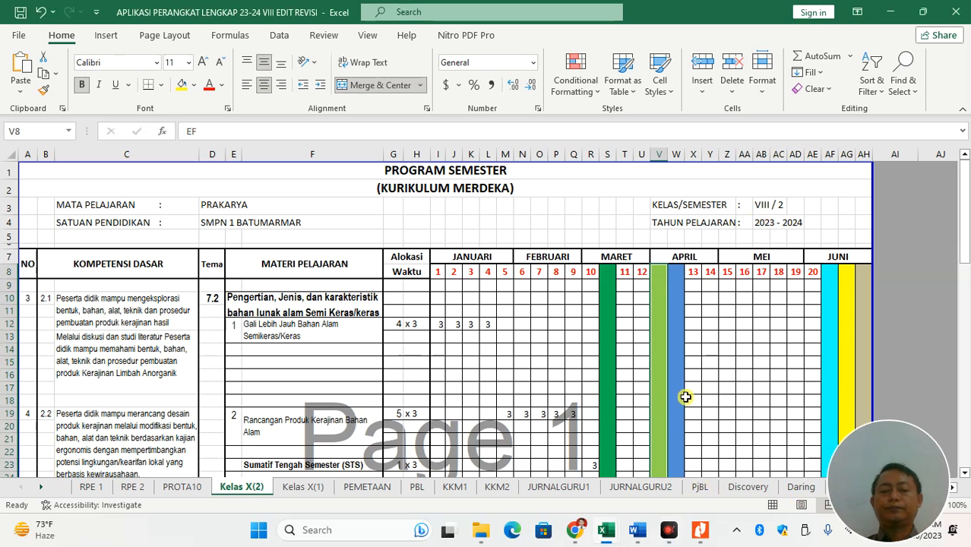
pyautogui.hotkey('alt', 'Tab')
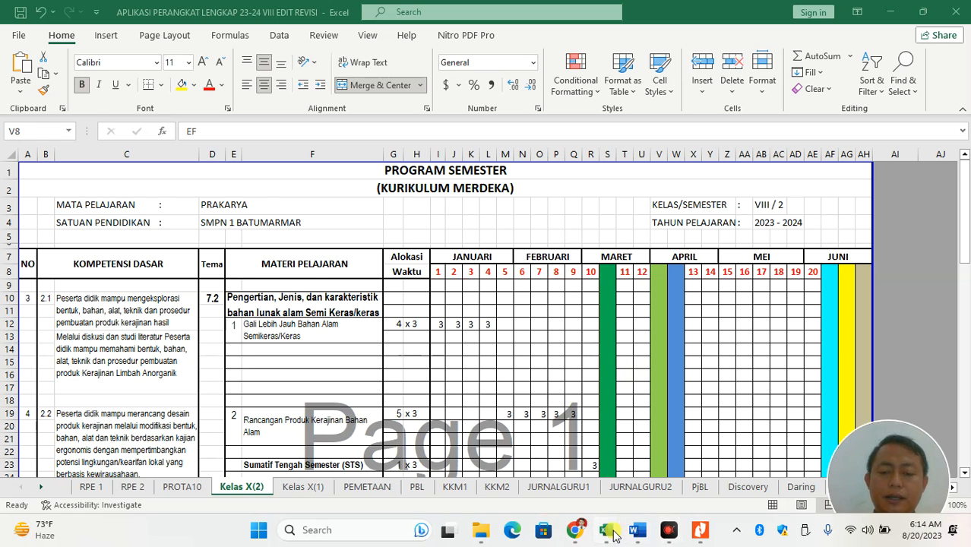
pyautogui.click(638, 530)
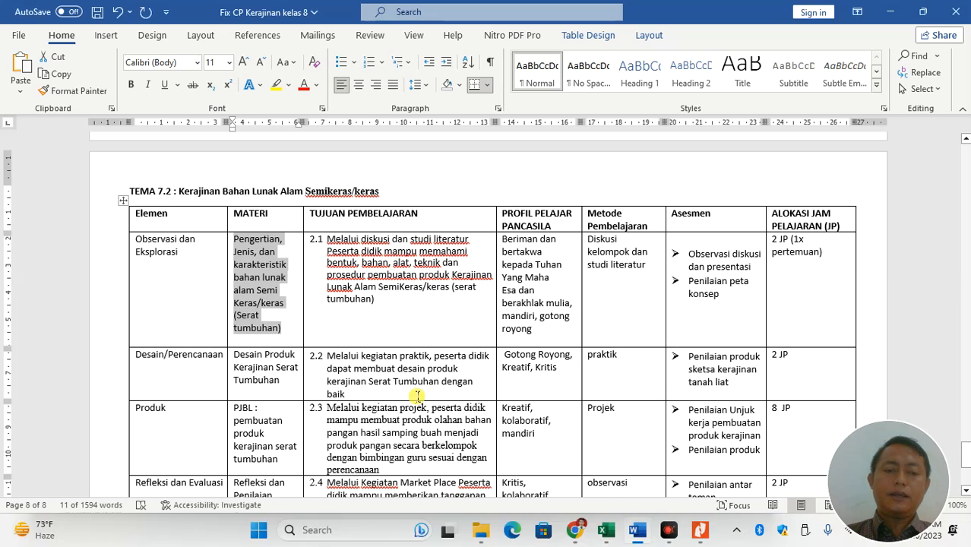
pyautogui.hotkey('alt', 'Tab')
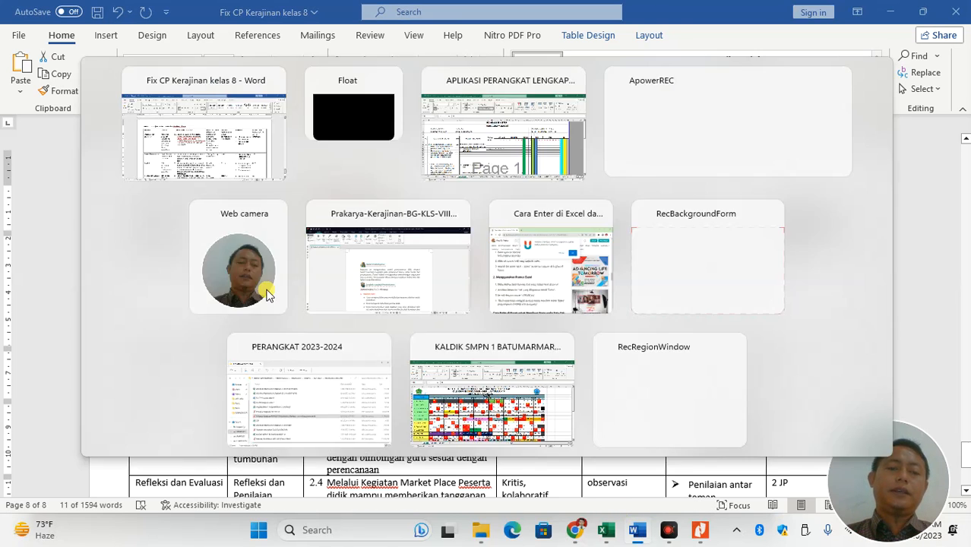
pyautogui.hotkey('alt', 'Tab')
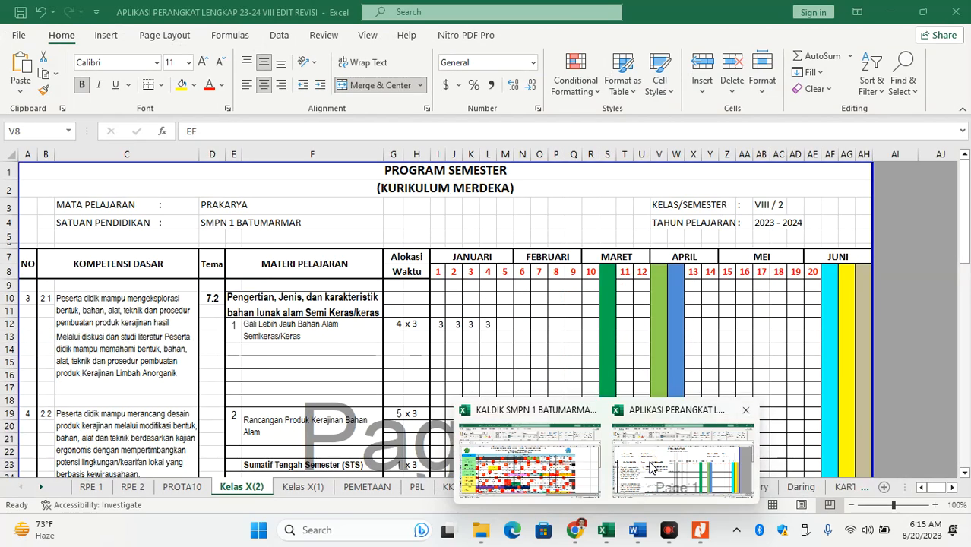
pyautogui.click(650, 467)
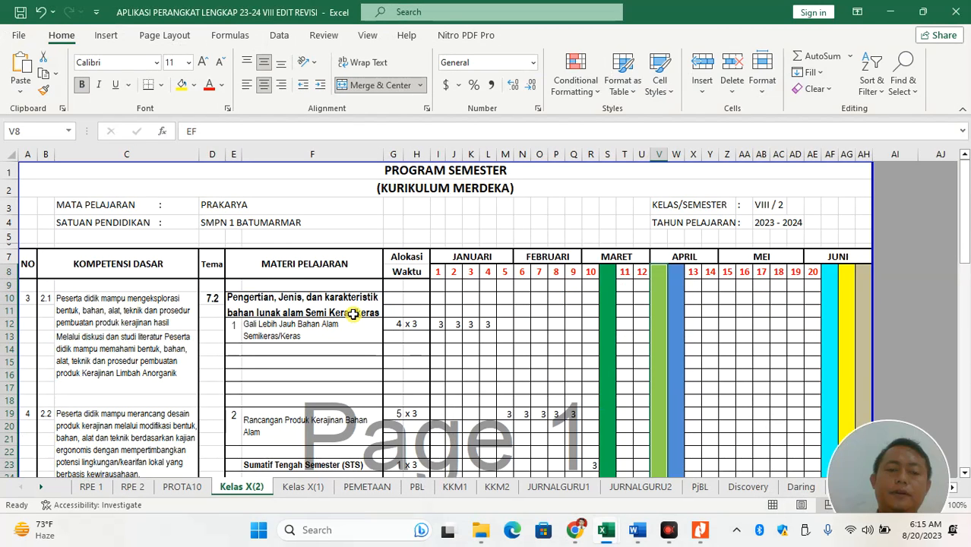
# Undo the replacement of the theme heading in E10
pyautogui.click(237, 303)
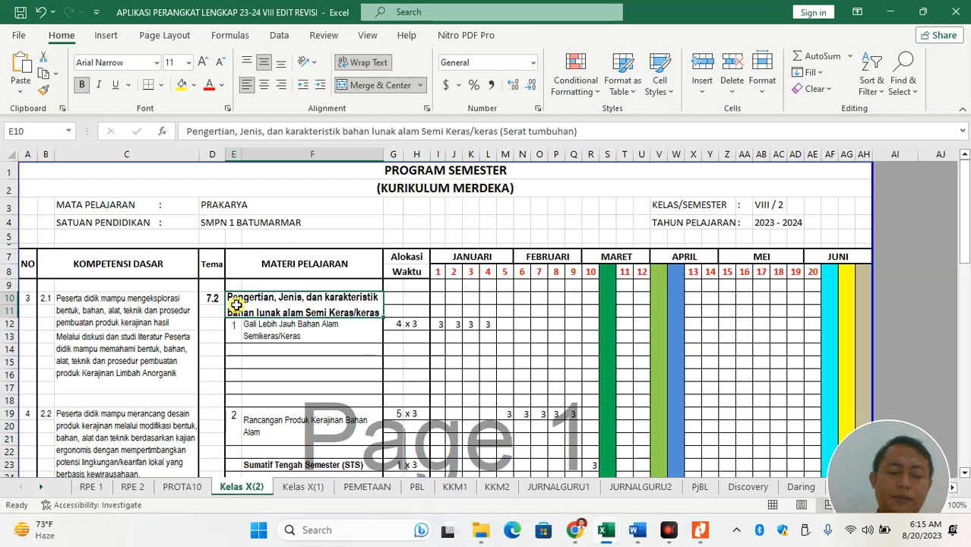
pyautogui.click(366, 123)
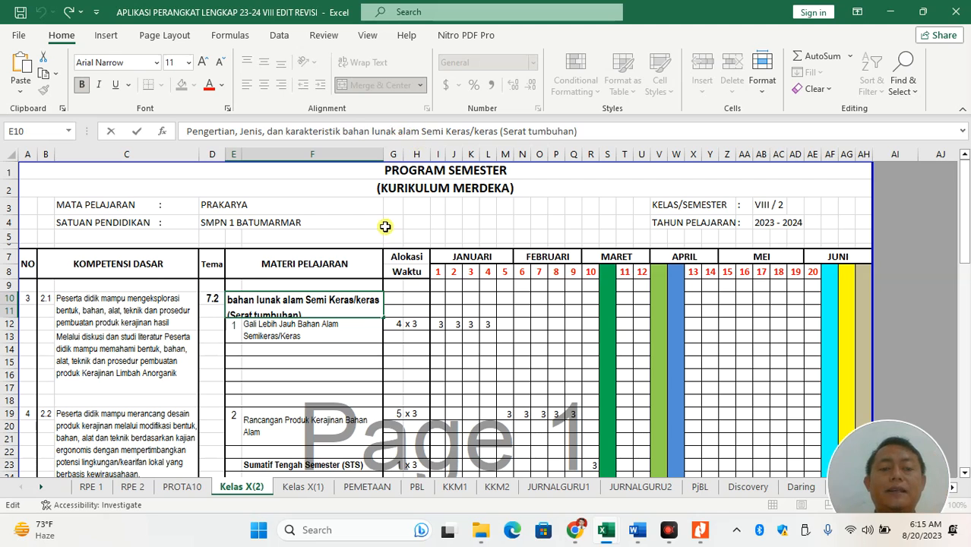
pyautogui.click(337, 411)
pyautogui.hotkey('ctrl', 'z')
pyautogui.hotkey('ctrl', 'z')
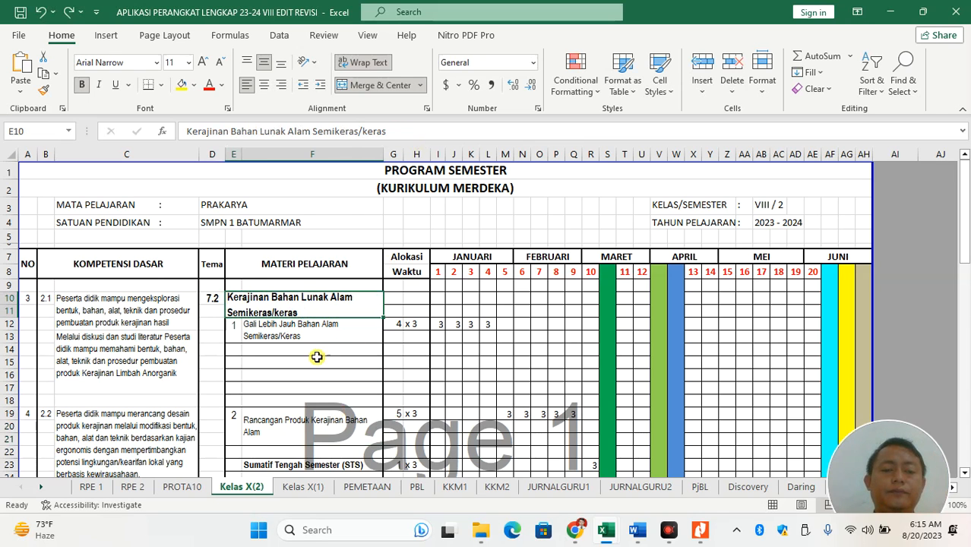
# Replace the first material in F12 with "Pengertian, Jenis, dan karakteristik bahan lunak alam Semi Keras/keras (Serat tumbuhan)"
pyautogui.doubleClick(278, 331)
pyautogui.hotkey('ctrl', 'a')
pyautogui.write('Pengertian, Jenis, dan karakteristik bahan lunak alam Semi Keras/keras (Serat tumbuhan)')
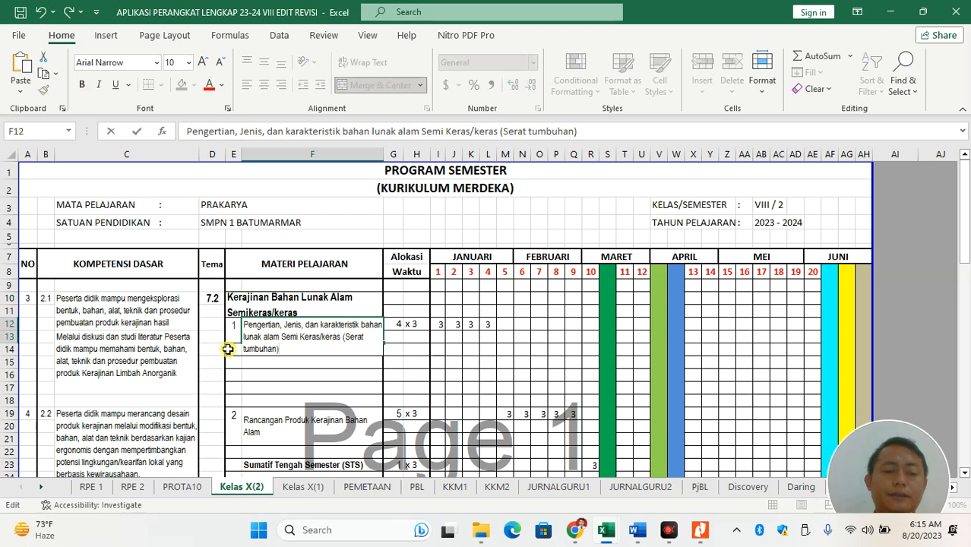
# Merge F12:F14 for the first material with left-aligned text, and merge its number cells E12:E14
pyautogui.click(231, 349)
pyautogui.moveTo(258, 333); pyautogui.dragTo(259, 349)
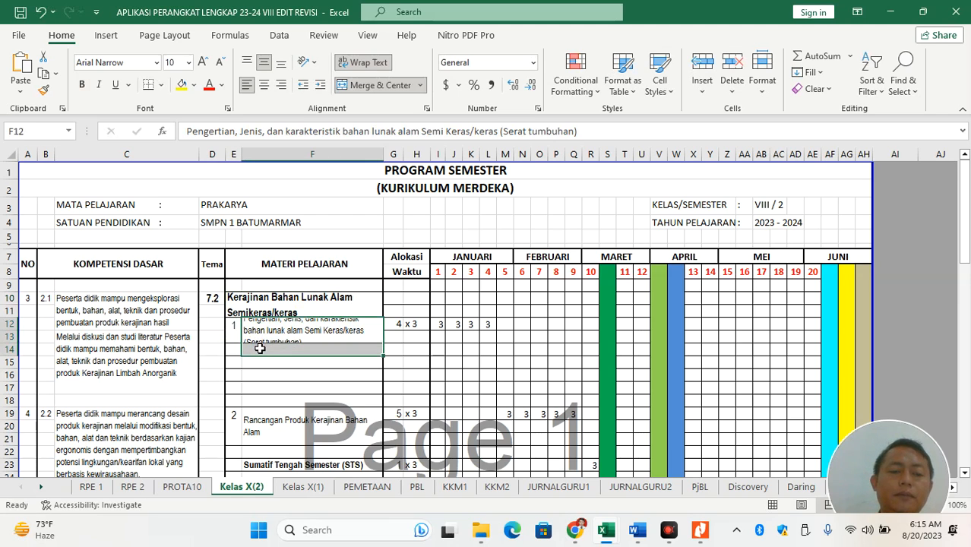
pyautogui.click(384, 88)
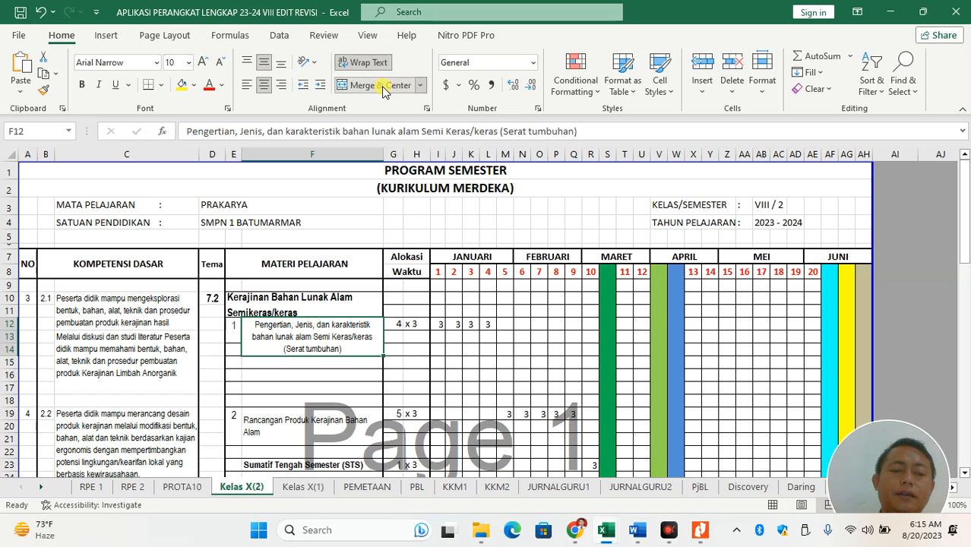
pyautogui.click(246, 87)
pyautogui.moveTo(233, 324); pyautogui.dragTo(234, 351)
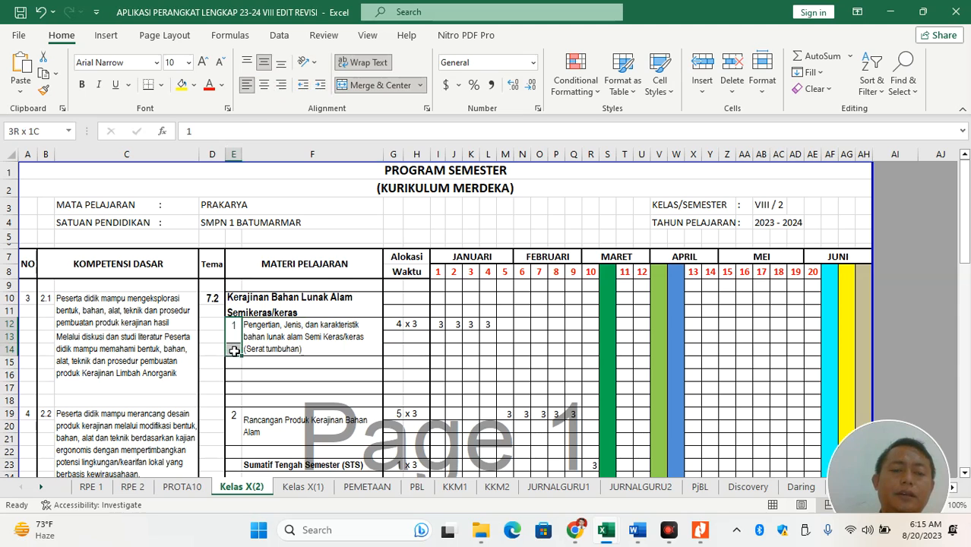
pyautogui.click(353, 87)
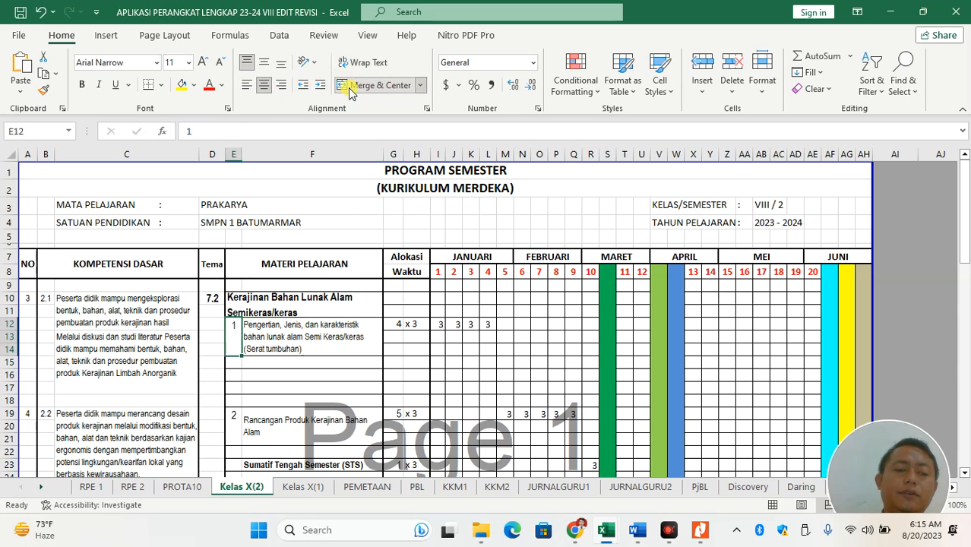
pyautogui.click(274, 362)
# Copy the Desain/Perencanaan material "Desain Produk Kerajinan Serat Tumbuhan" from the TEMA 7.2 table in Word, and return to Excel
pyautogui.hotkey('alt', 'Tab')
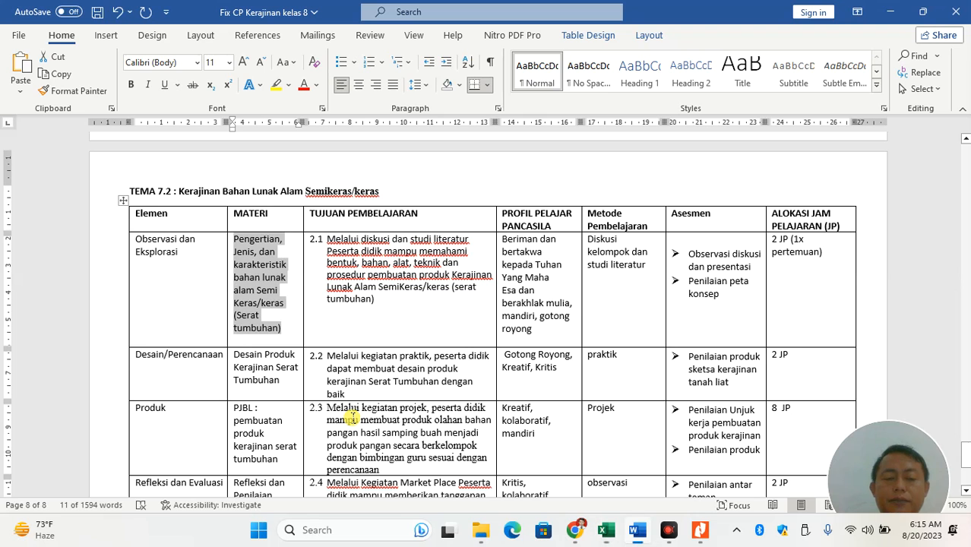
pyautogui.moveTo(280, 384); pyautogui.dragTo(235, 360)
pyautogui.rightClick(235, 360)
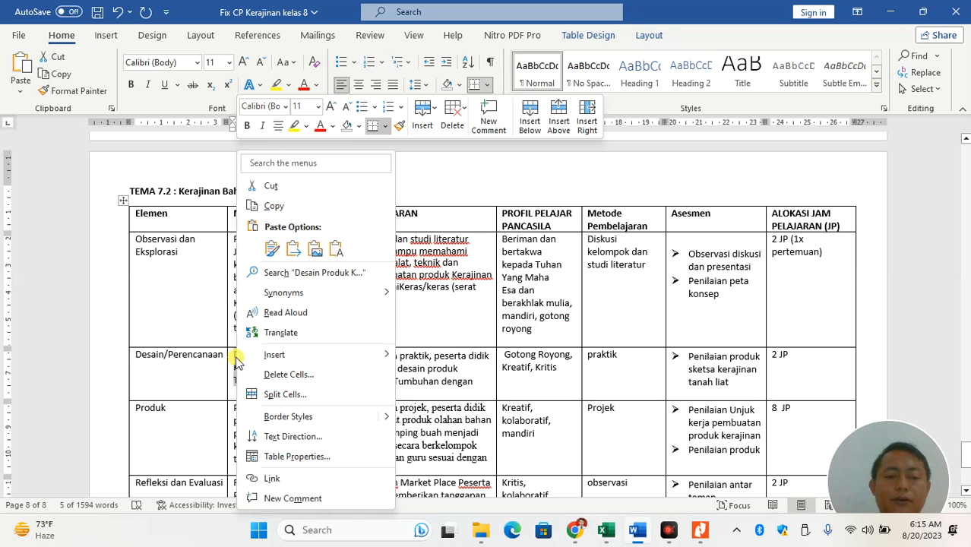
pyautogui.click(275, 206)
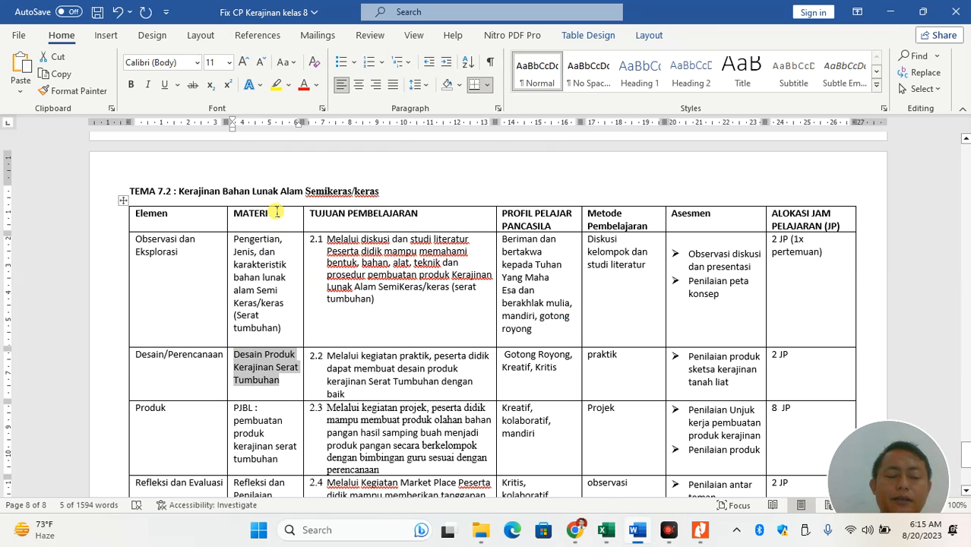
pyautogui.hotkey('alt', 'Tab')
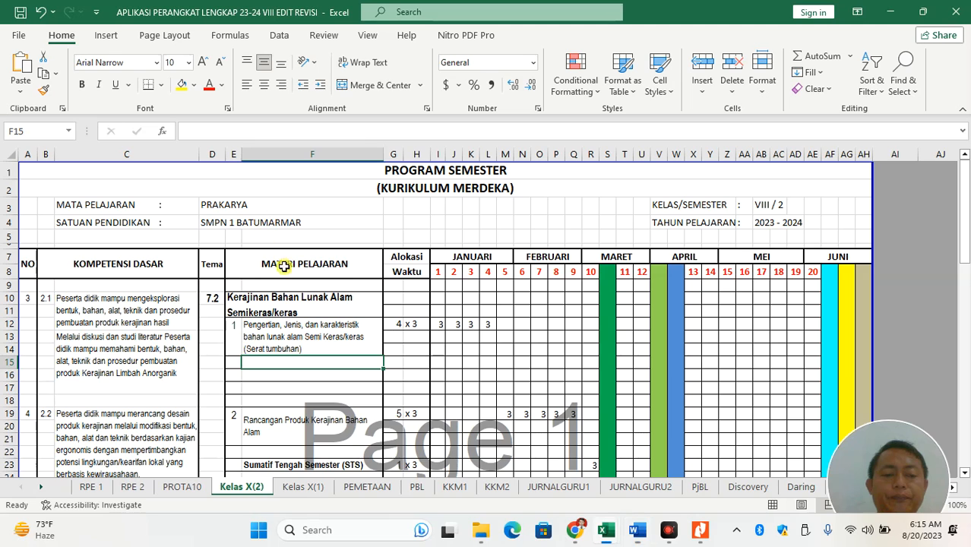
# Replace the second material in F19 with "Desain Produk Kerajinan Serat Tumbuhan" and align it to the top of the cell
pyautogui.doubleClick(268, 420)
pyautogui.hotkey('ctrl', 'a')
pyautogui.hotkey('ctrl', 'v')
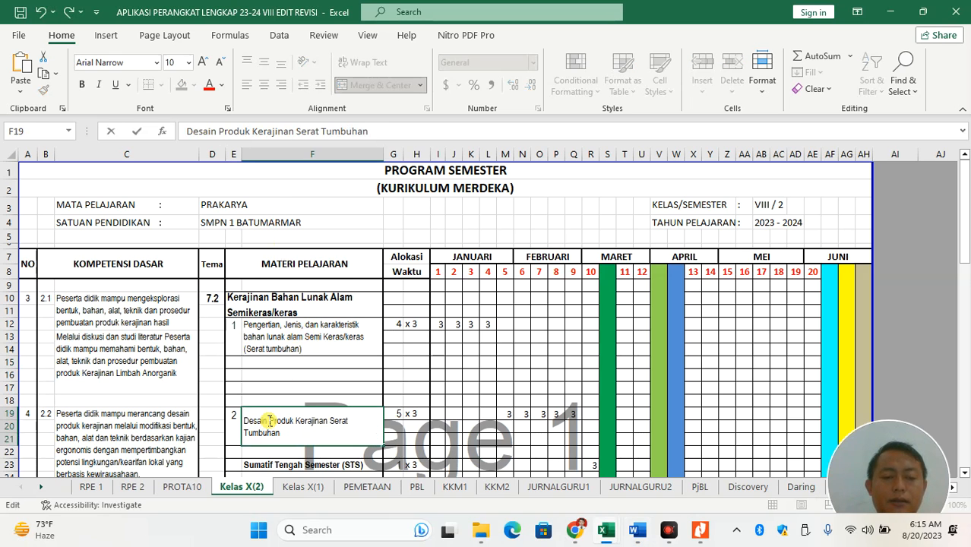
pyautogui.hotkey('ctrl', 'Return')
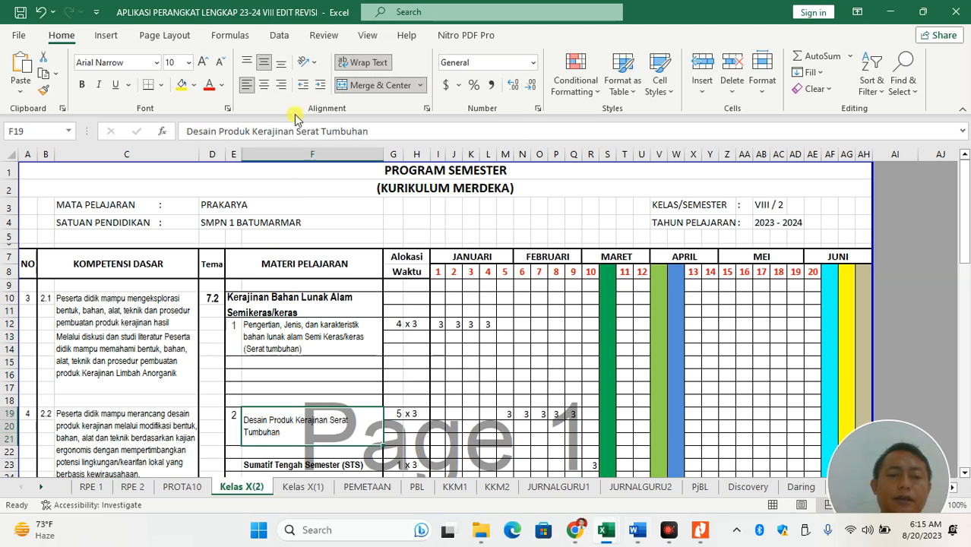
pyautogui.click(249, 64)
pyautogui.click(370, 372)
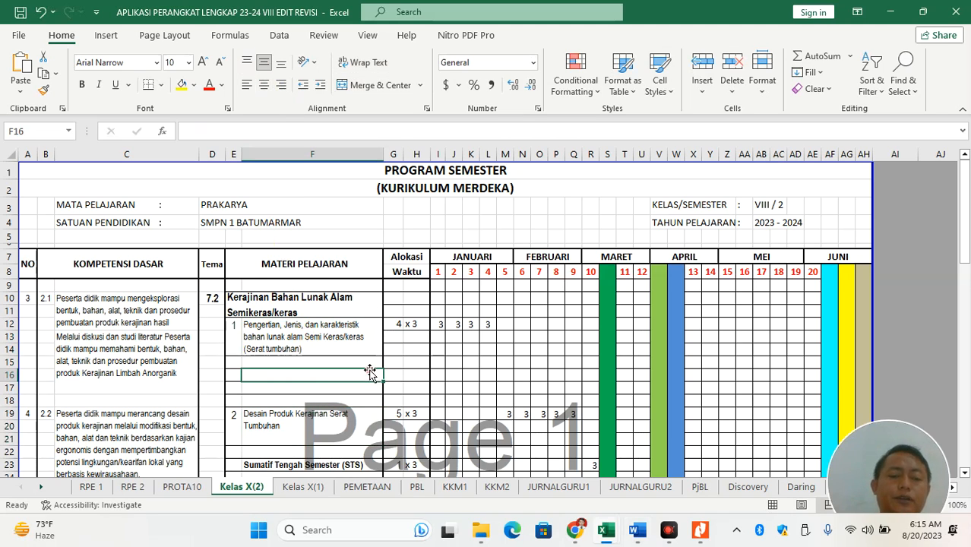
# Unmerge the second material's cells F19:F21 and its number cells E19:E21
pyautogui.click(260, 447)
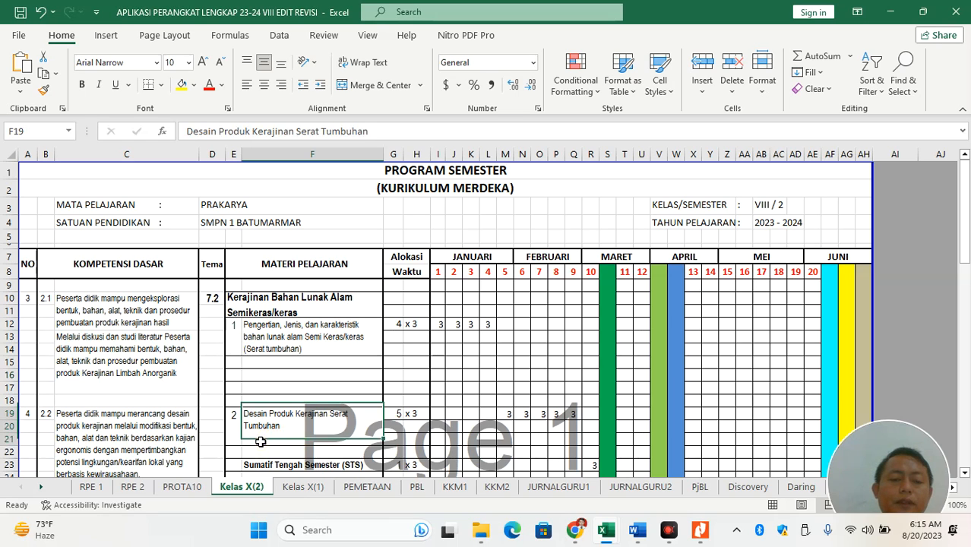
pyautogui.click(361, 87)
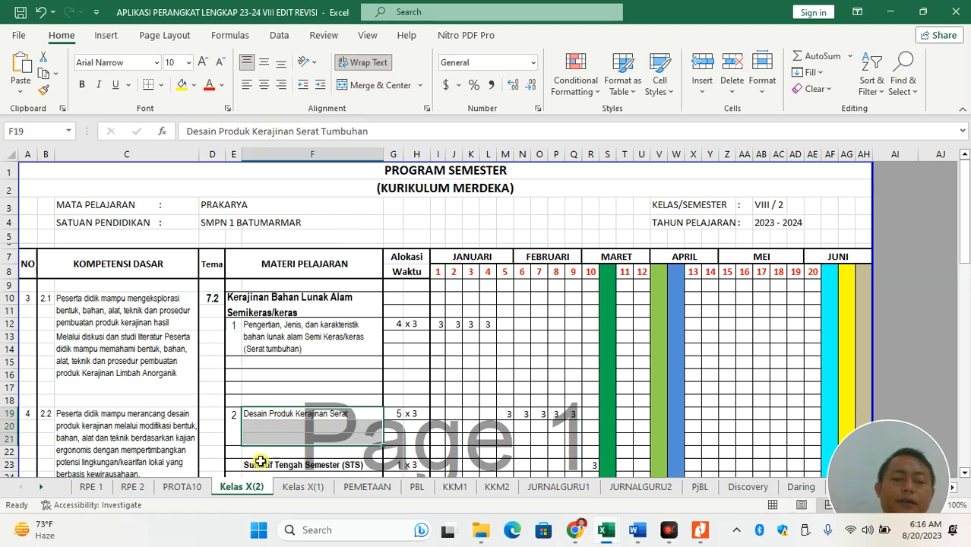
pyautogui.click(231, 431)
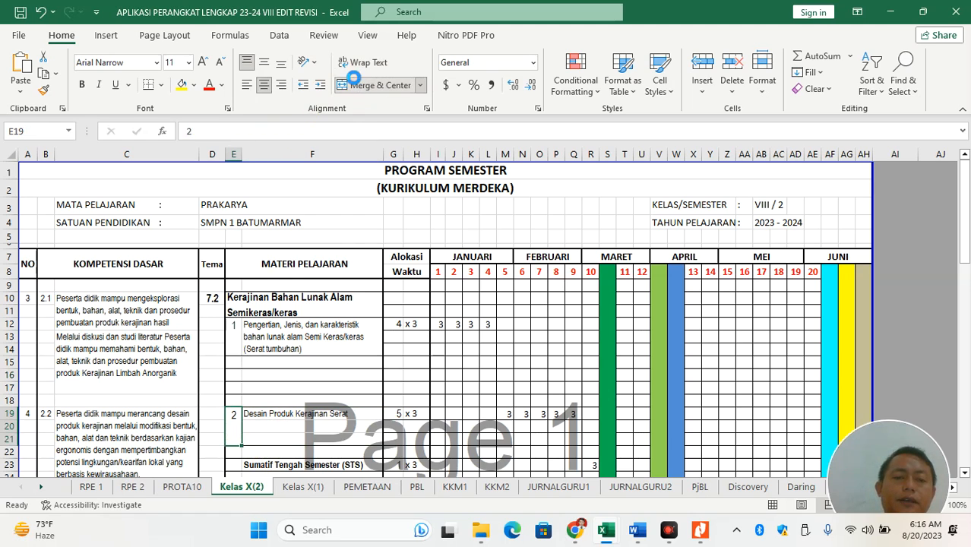
pyautogui.click(355, 85)
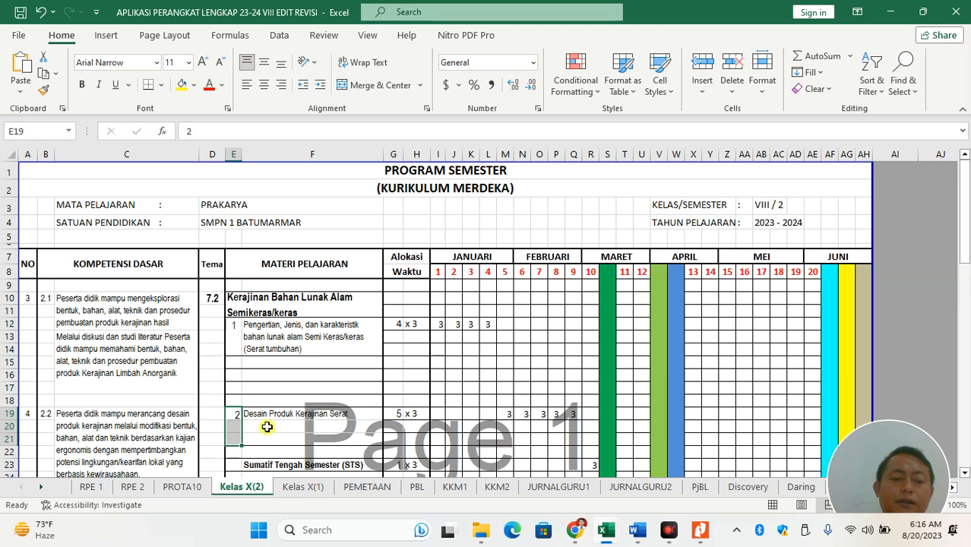
# Copy the blank bordered cells E16:F18 onto the cells starting at E20, under Desain Produk Kerajinan Serat Tumbuhan
pyautogui.moveTo(237, 375); pyautogui.dragTo(342, 406)
pyautogui.hotkey('ctrl', 'c')
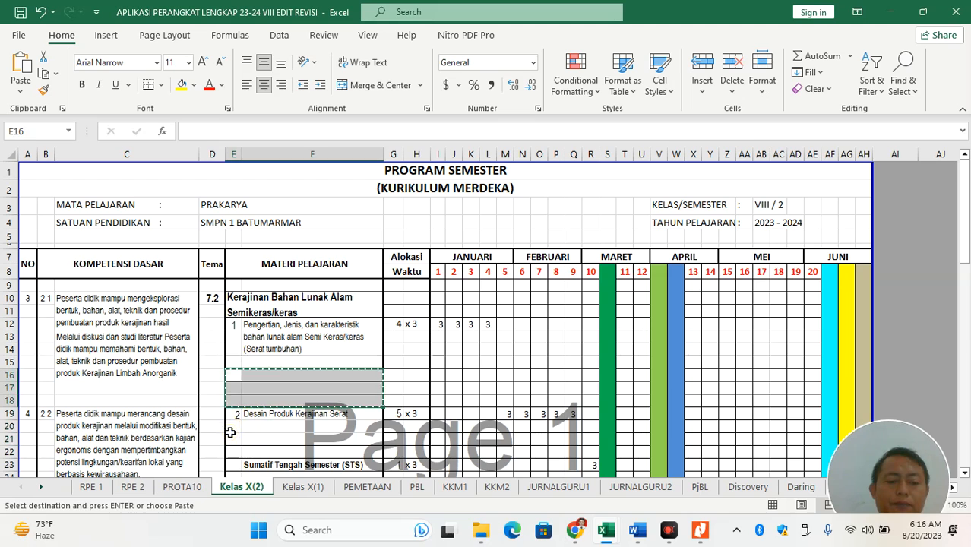
pyautogui.click(233, 427)
pyautogui.click(233, 437)
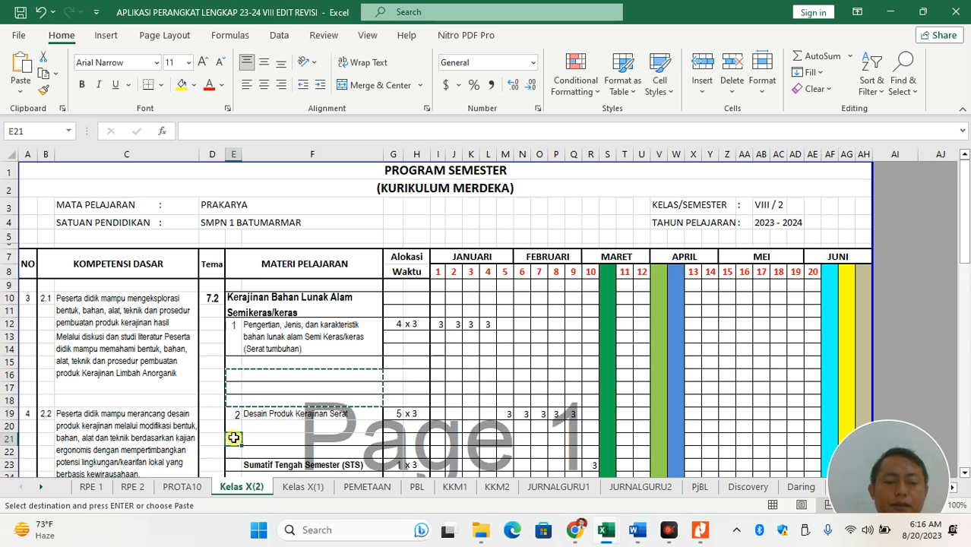
pyautogui.click(233, 426)
pyautogui.hotkey('ctrl', 'v')
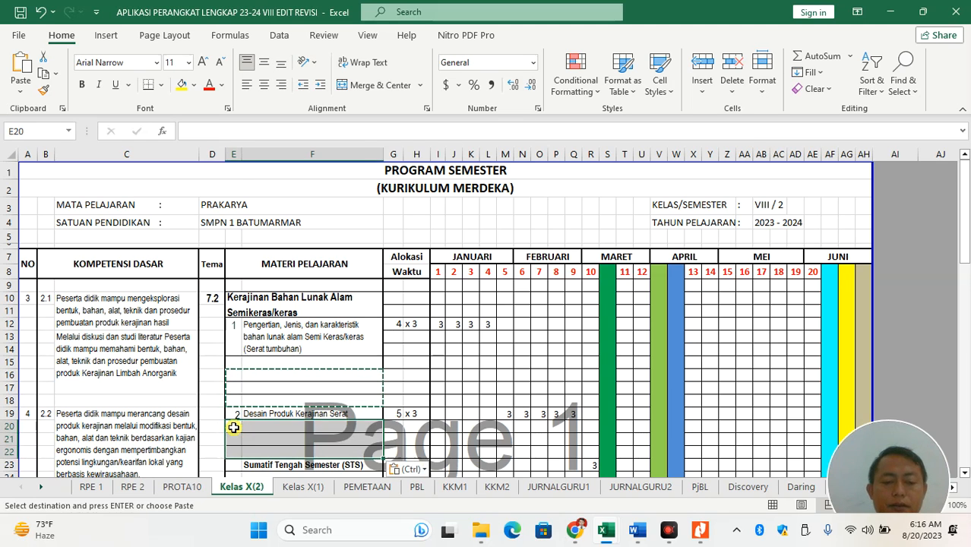
# Merge F19:F20 for Desain Produk Kerajinan Serat Tumbuhan with left alignment, and center its number in E19
pyautogui.click(297, 417)
pyautogui.moveTo(298, 420); pyautogui.dragTo(300, 430)
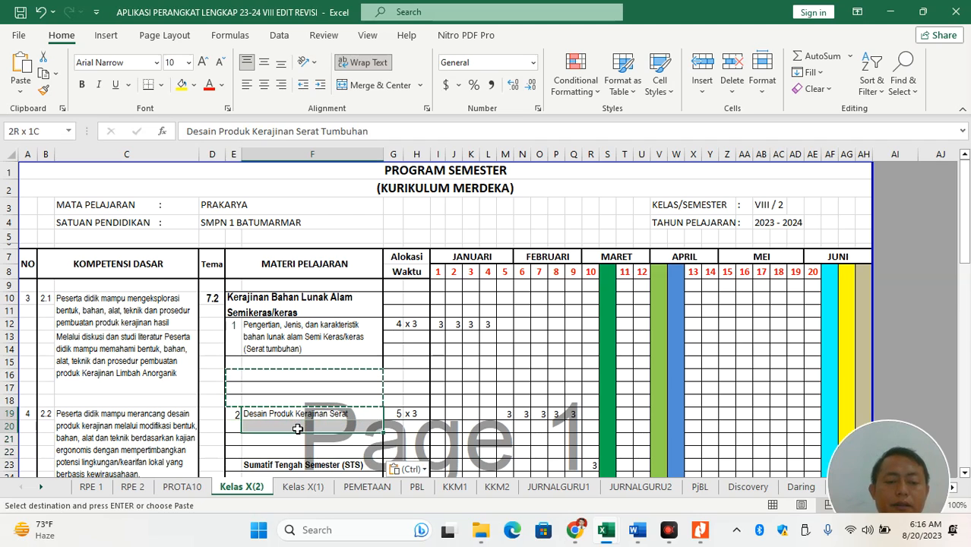
pyautogui.click(361, 87)
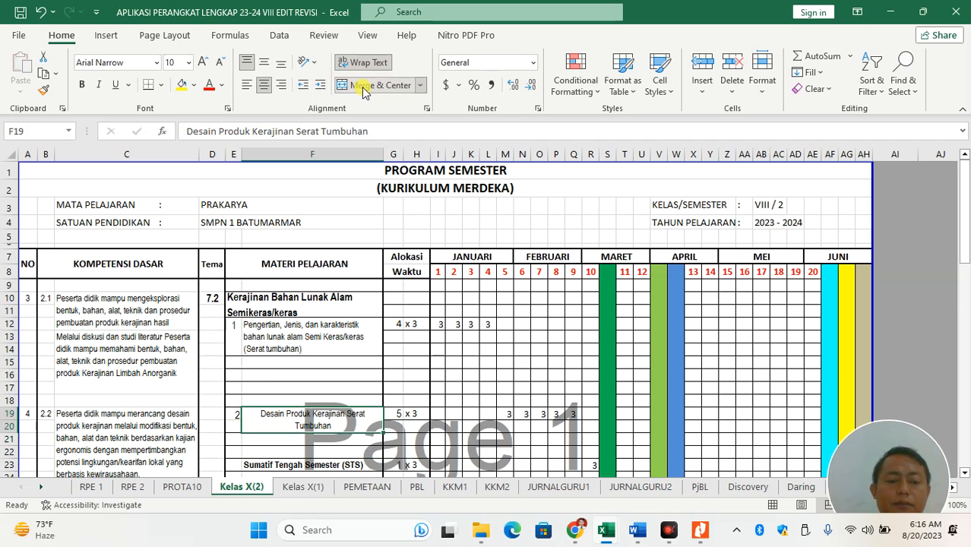
pyautogui.click(247, 84)
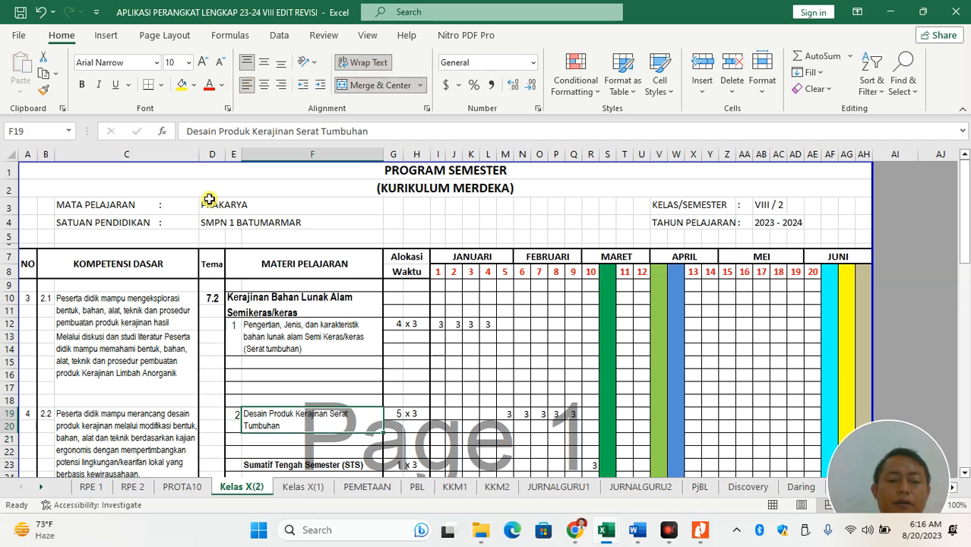
pyautogui.click(235, 413)
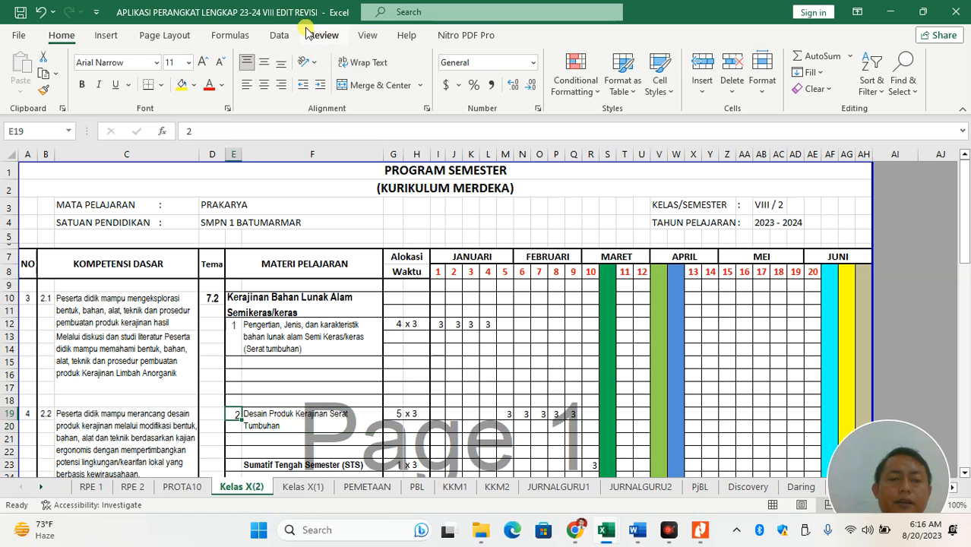
pyautogui.click(248, 83)
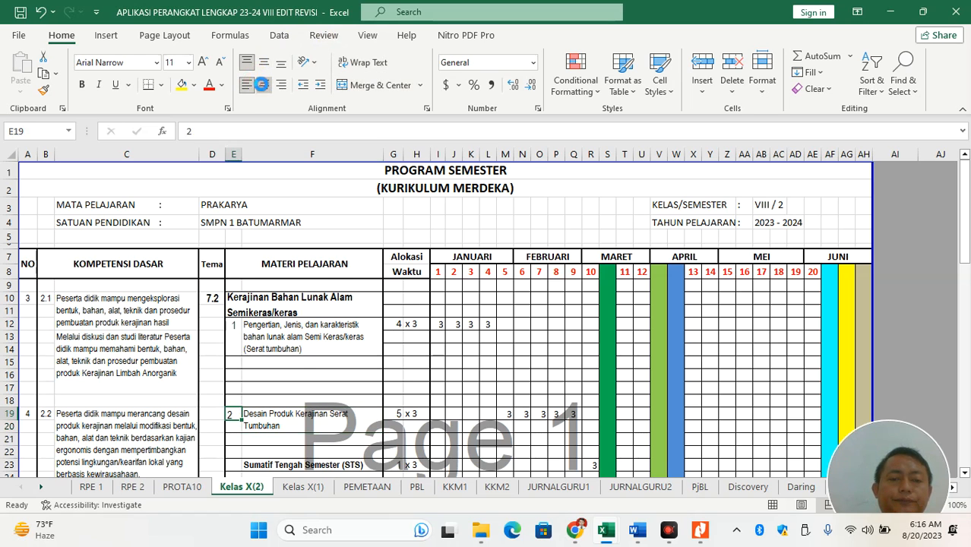
# Copy the Produk material "PJBL : pembuatan produk kerajinan serat tumbuhan" from the TEMA 7.2 table in Word, and return to Excel
pyautogui.hotkey('alt', 'Tab')
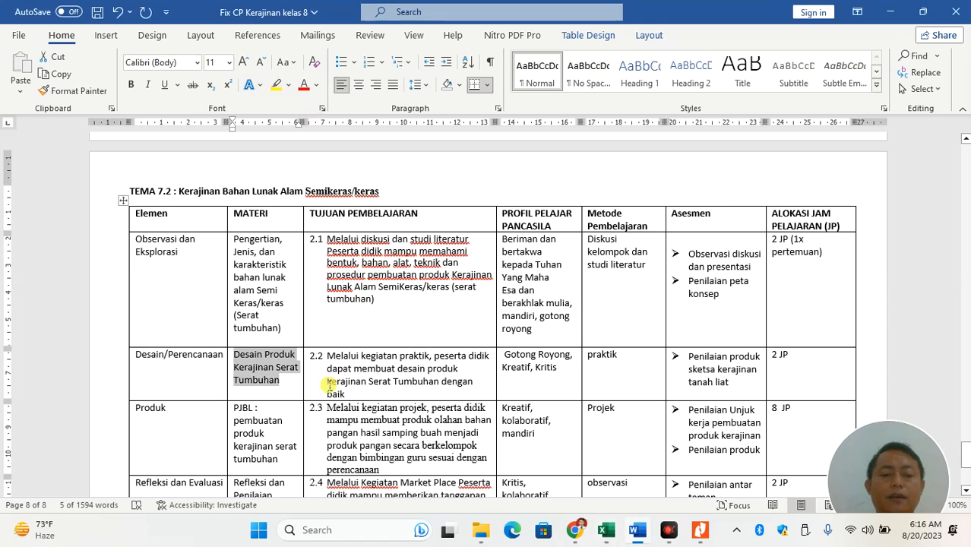
pyautogui.moveTo(279, 457); pyautogui.dragTo(235, 409)
pyautogui.hotkey('ctrl', 'c')
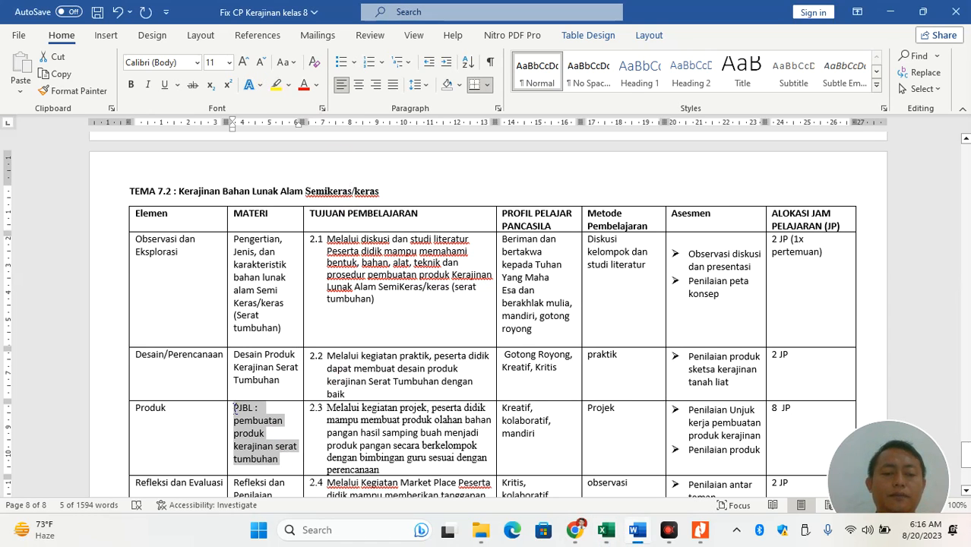
pyautogui.hotkey('alt', 'Tab')
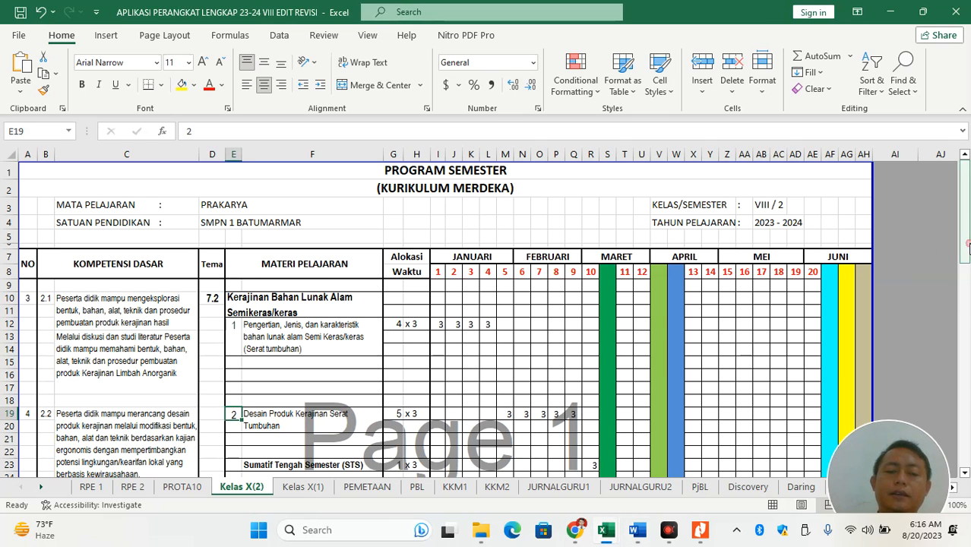
# Replace the third material in F31 with "PJBL : pembuatan produk kerajinan serat tumbuhan"
pyautogui.click(966, 282)
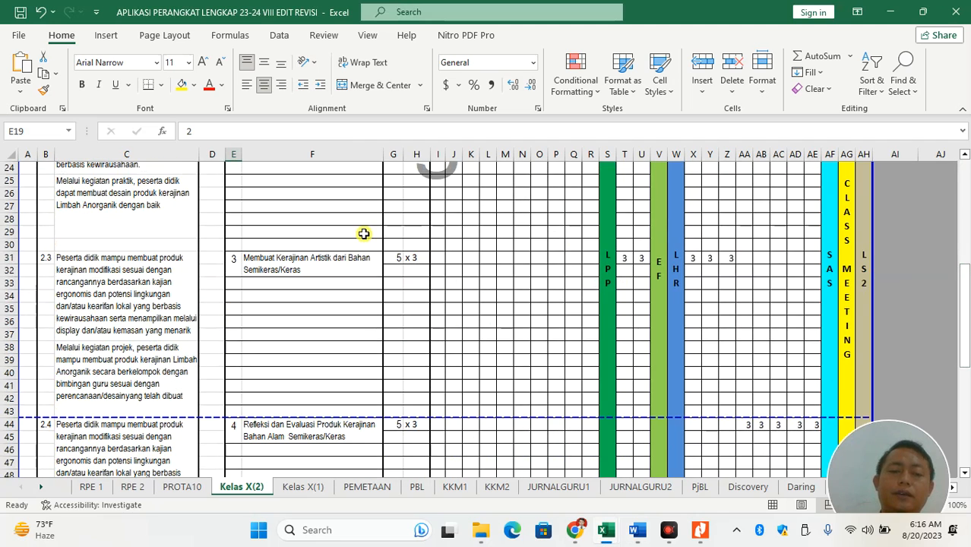
pyautogui.doubleClick(315, 258)
pyautogui.hotkey('ctrl', 'a')
pyautogui.hotkey('ctrl', 'v')
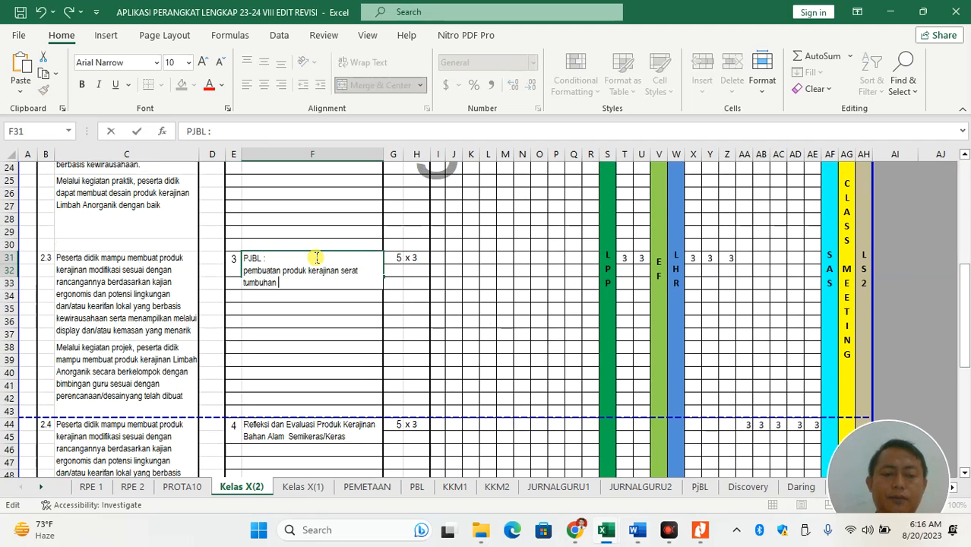
pyautogui.press('Return')
# Merge the third material's number cells E31:E33 and text cells F31:F33, keeping the number centered and the text left-aligned
pyautogui.moveTo(237, 263); pyautogui.dragTo(234, 281)
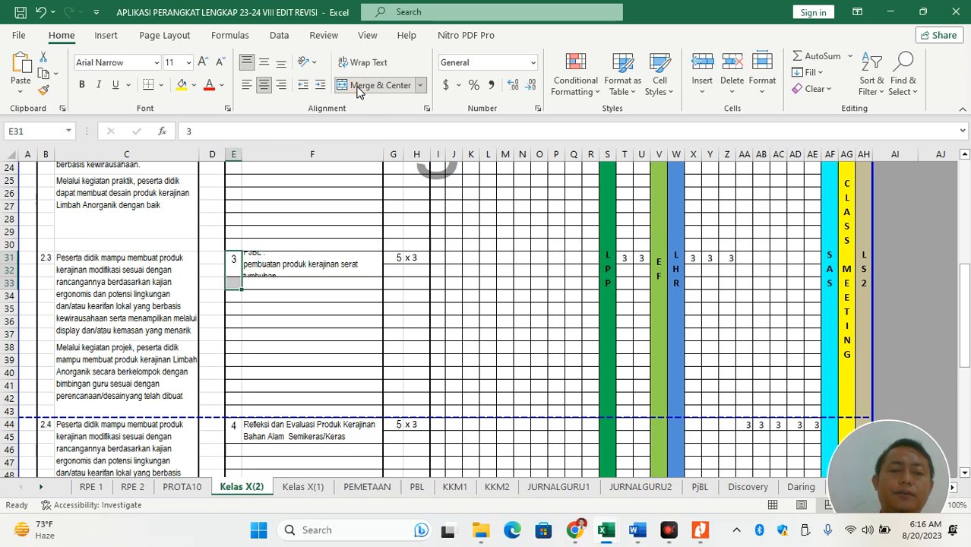
pyautogui.click(247, 85)
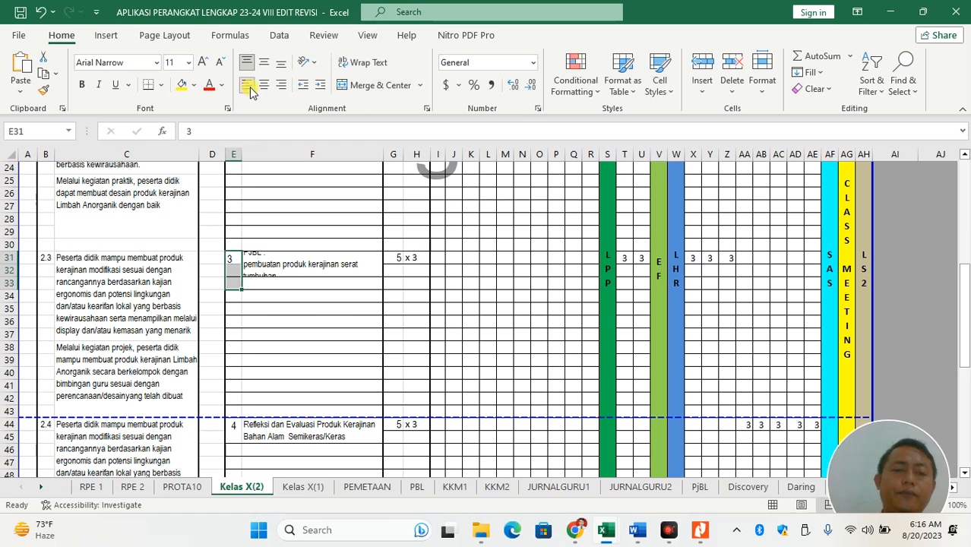
pyautogui.click(342, 85)
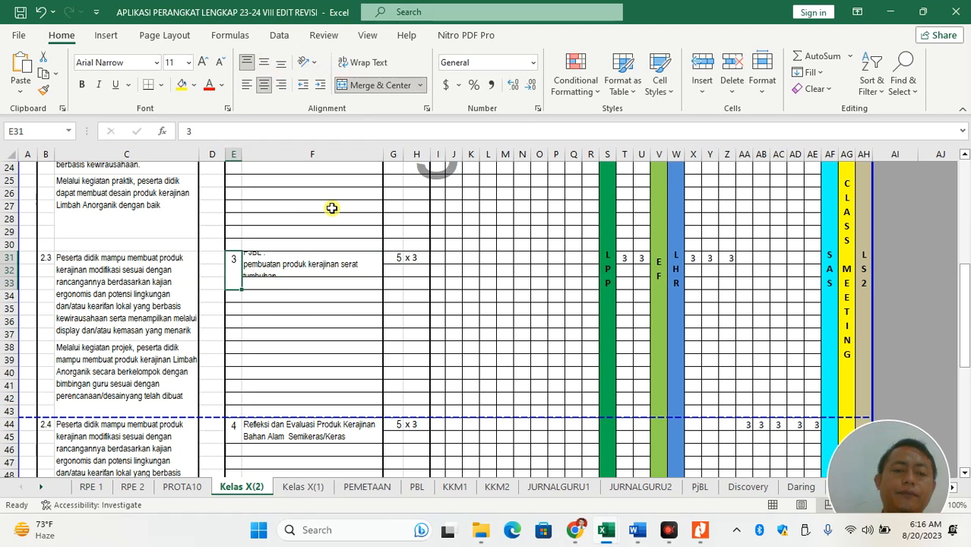
pyautogui.moveTo(290, 267); pyautogui.dragTo(290, 284)
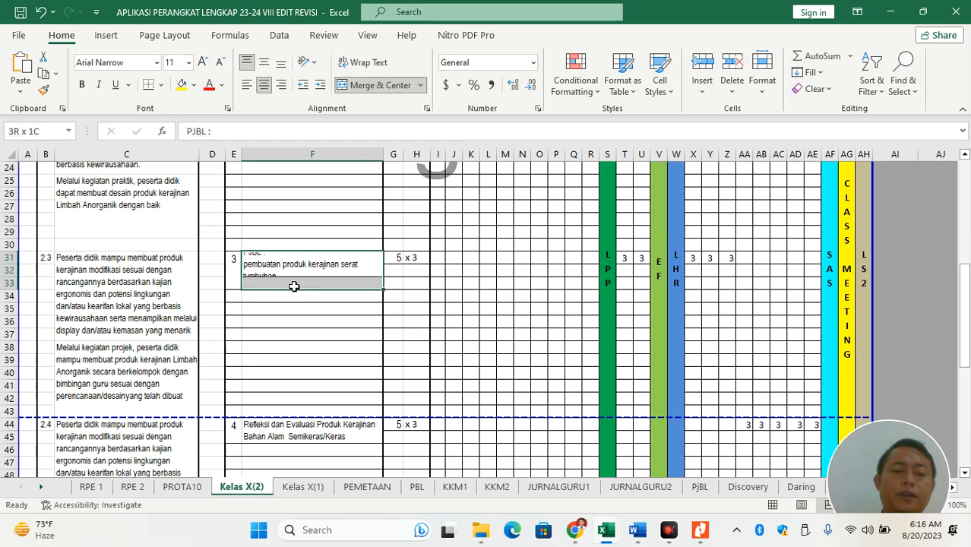
pyautogui.click(380, 85)
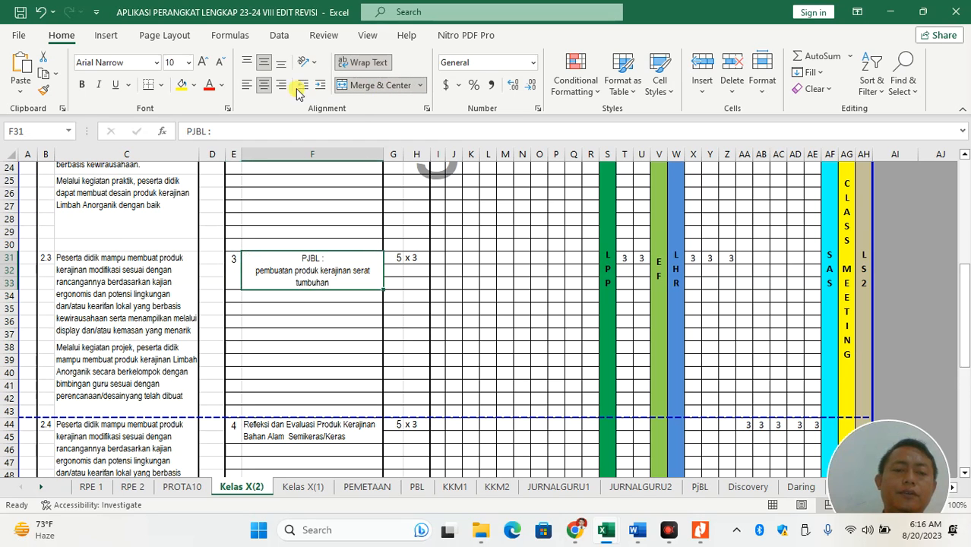
pyautogui.click(246, 85)
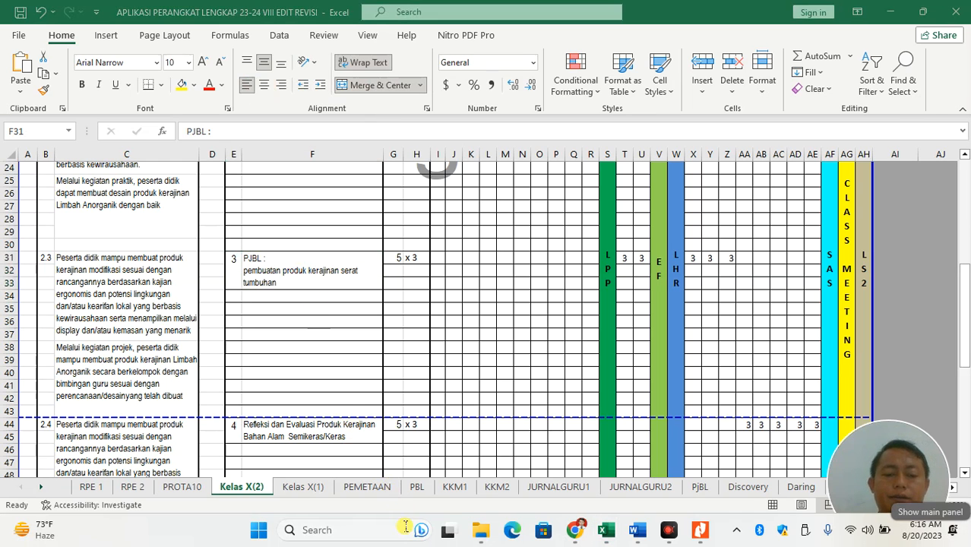
# Copy the Refleksi dan Evaluasi material "Refleksi dan Penilaian" from the TEMA 7.2 table in Word, and return to Excel
pyautogui.click(636, 530)
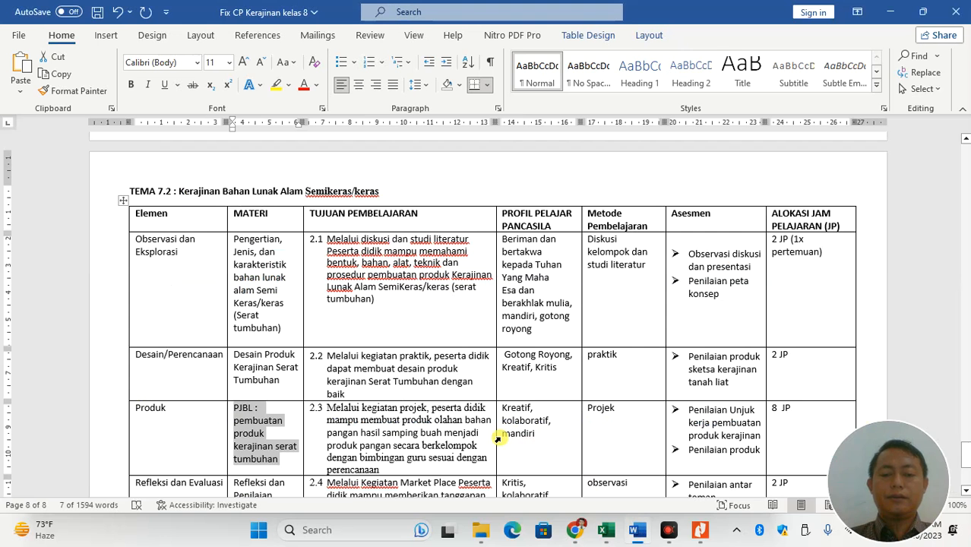
pyautogui.moveTo(235, 484); pyautogui.dragTo(268, 407)
pyautogui.hotkey('ctrl', 'c')
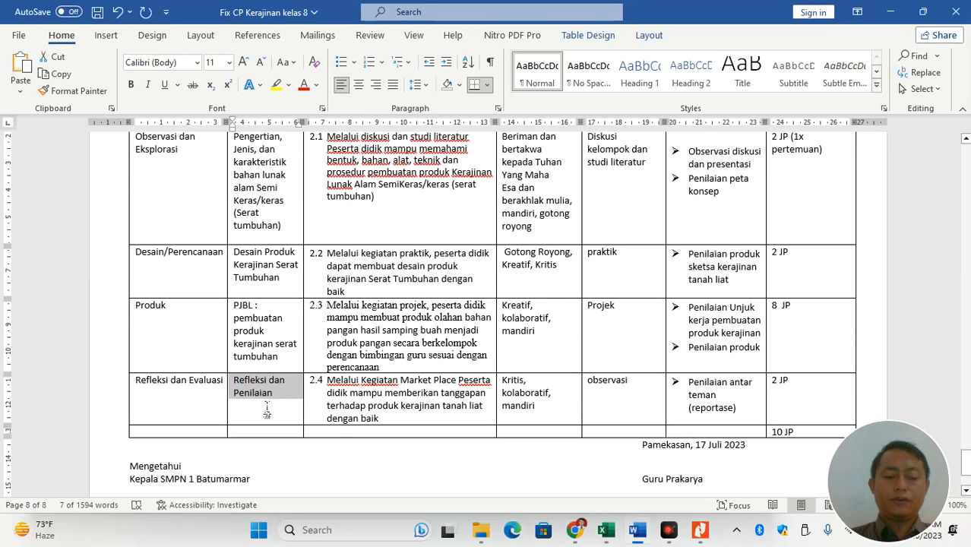
pyautogui.click(267, 408)
pyautogui.hotkey('alt', 'Tab')
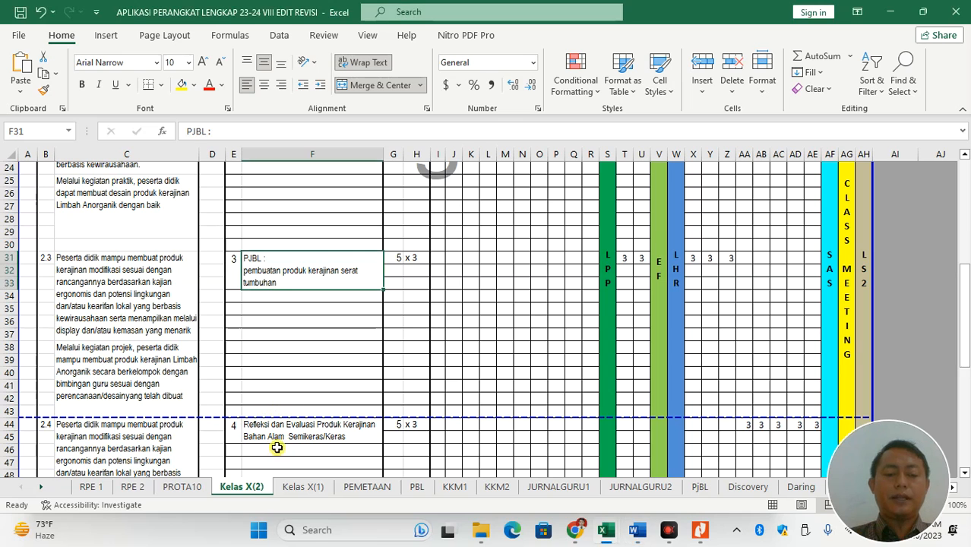
# Replace the fourth material in F44 with "Refleksi dan Penilaian" and align it to the top of the cell
pyautogui.doubleClick(282, 432)
pyautogui.hotkey('ctrl', 'a')
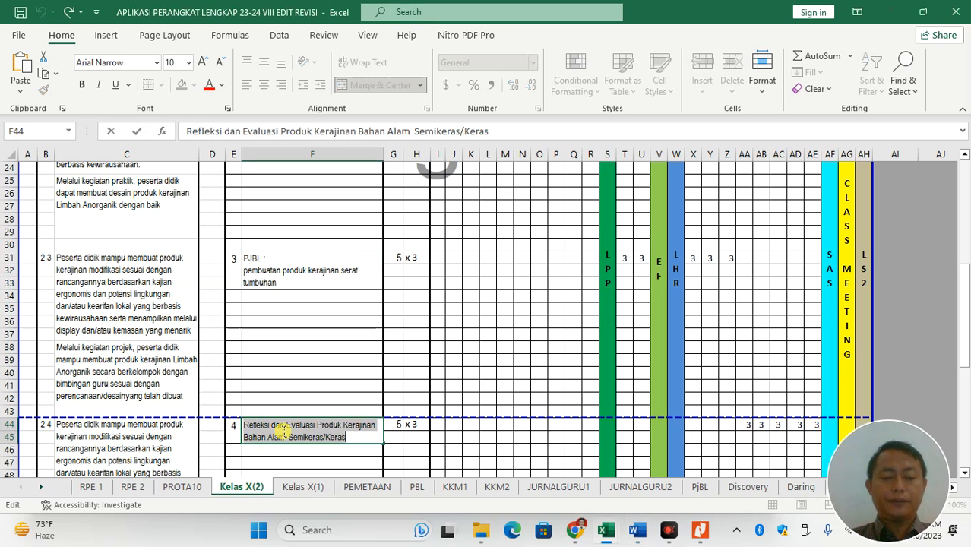
pyautogui.hotkey('ctrl', 'v')
pyautogui.click(336, 333)
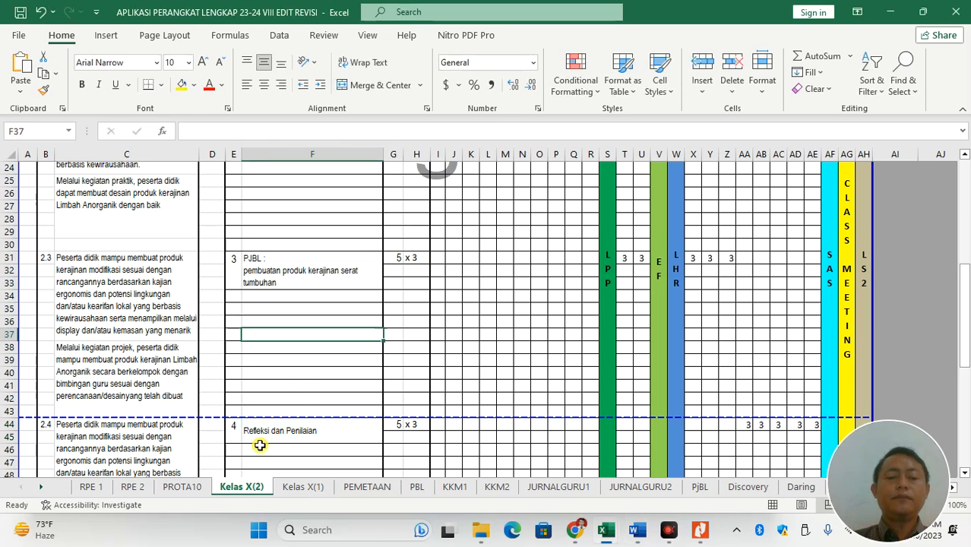
pyautogui.click(267, 433)
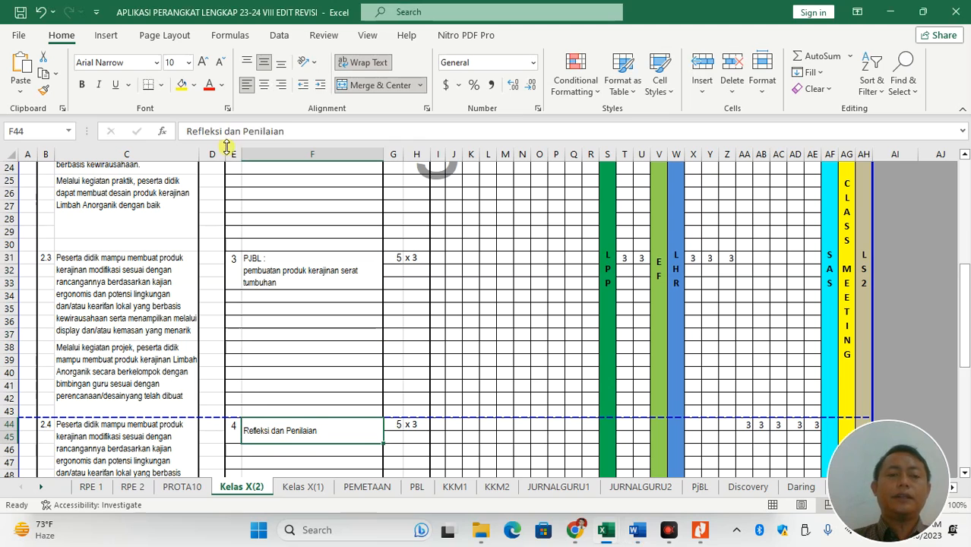
pyautogui.click(246, 62)
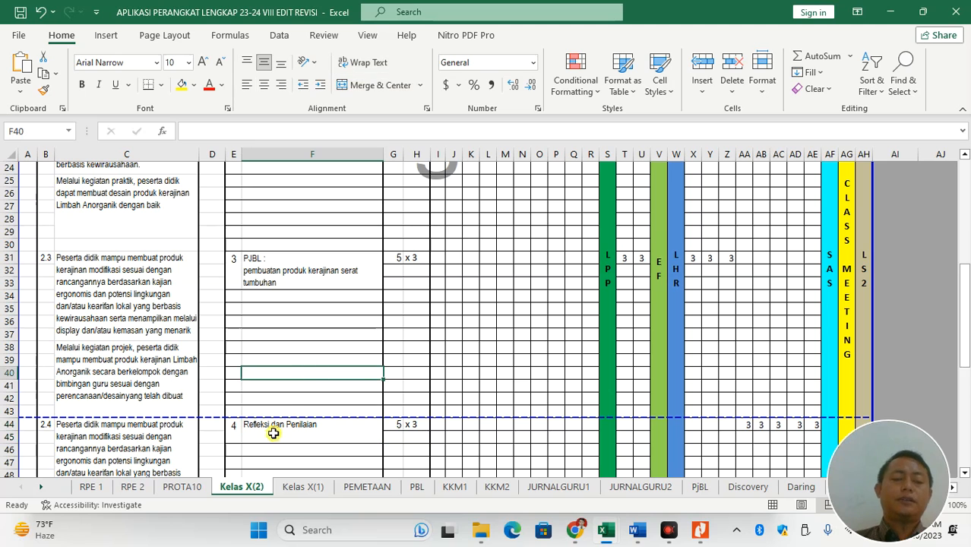
# Unmerge the fourth material's cells E44:F45, center the number in E44, and left-align the text in F44
pyautogui.click(235, 435)
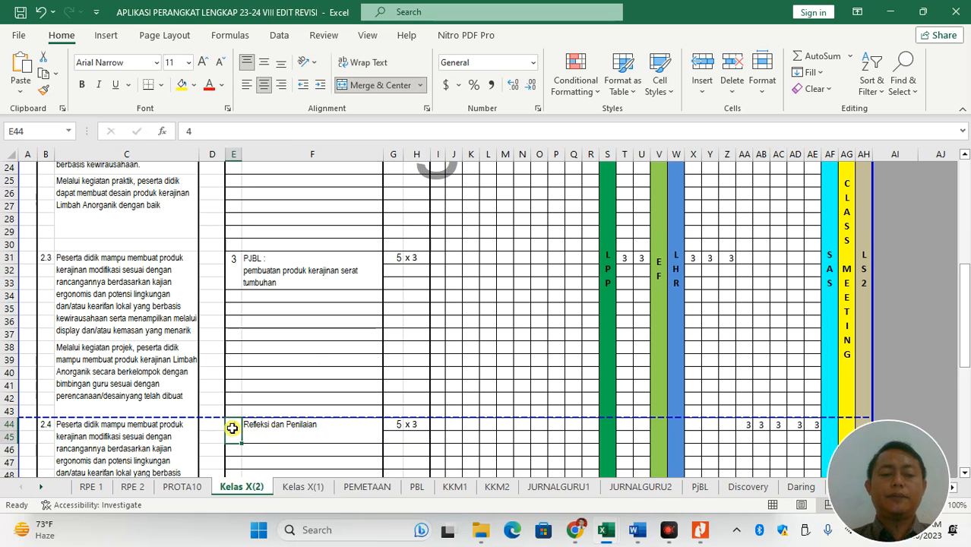
pyautogui.moveTo(233, 428); pyautogui.dragTo(268, 429)
pyautogui.click(355, 90)
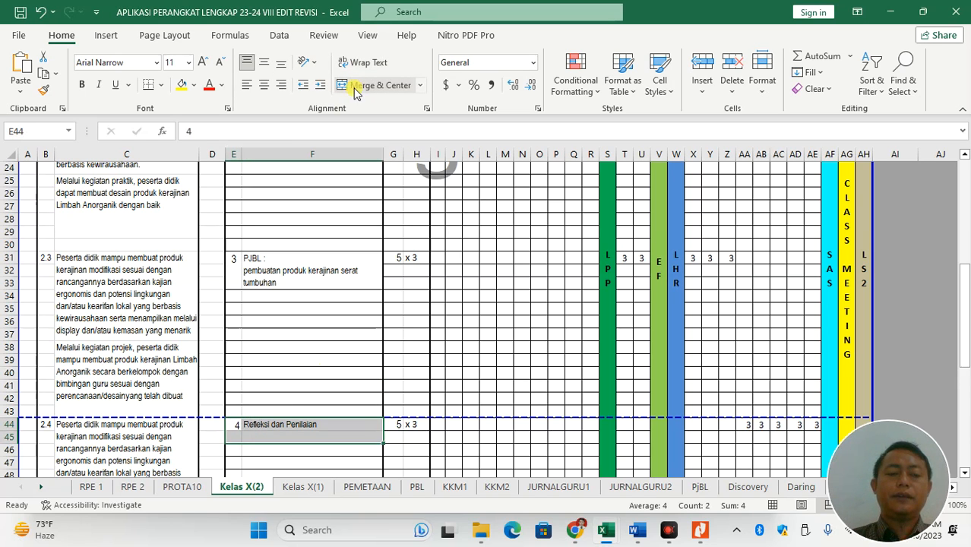
pyautogui.click(264, 84)
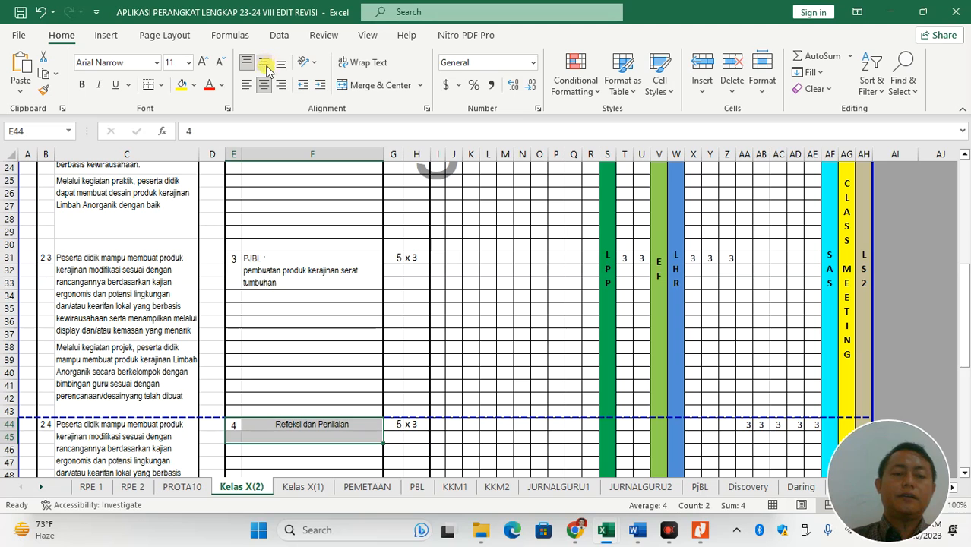
pyautogui.click(328, 426)
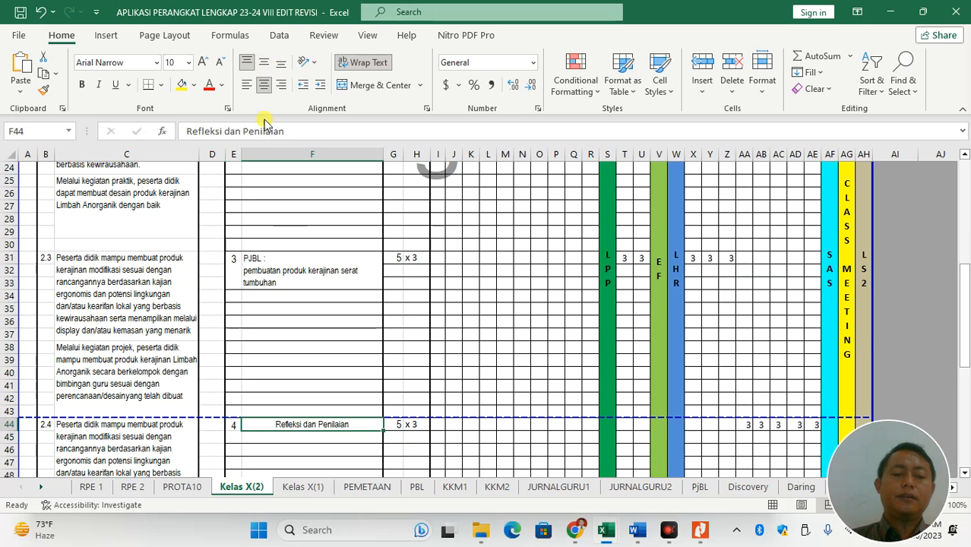
pyautogui.click(267, 63)
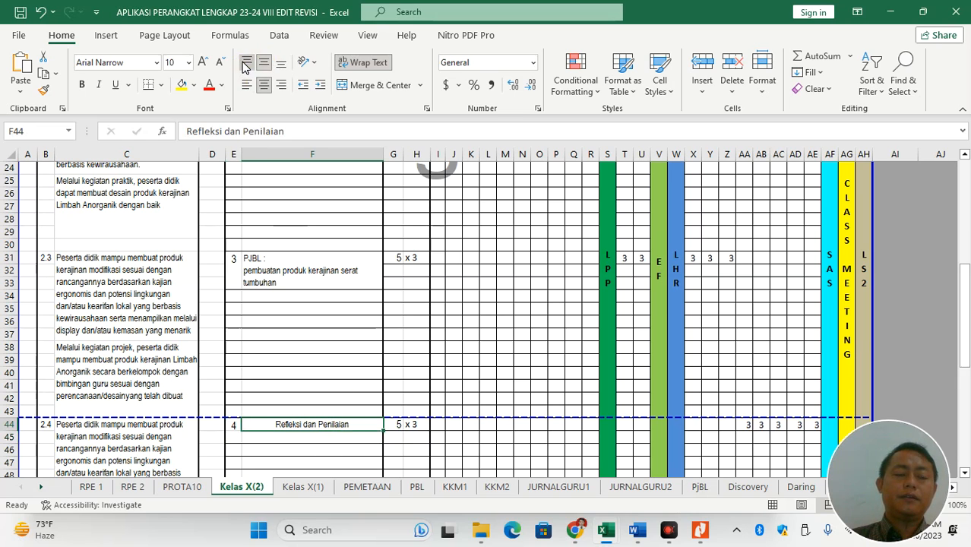
pyautogui.click(247, 85)
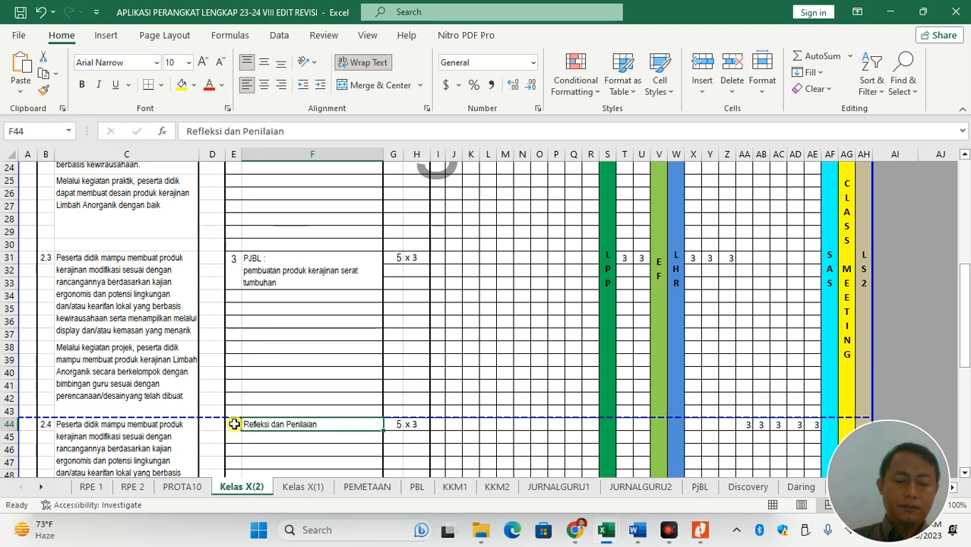
# Copy the blank bordered cells E46:F47 onto the cells starting at E45, under Refleksi dan Penilaian
pyautogui.moveTo(233, 448); pyautogui.dragTo(311, 461)
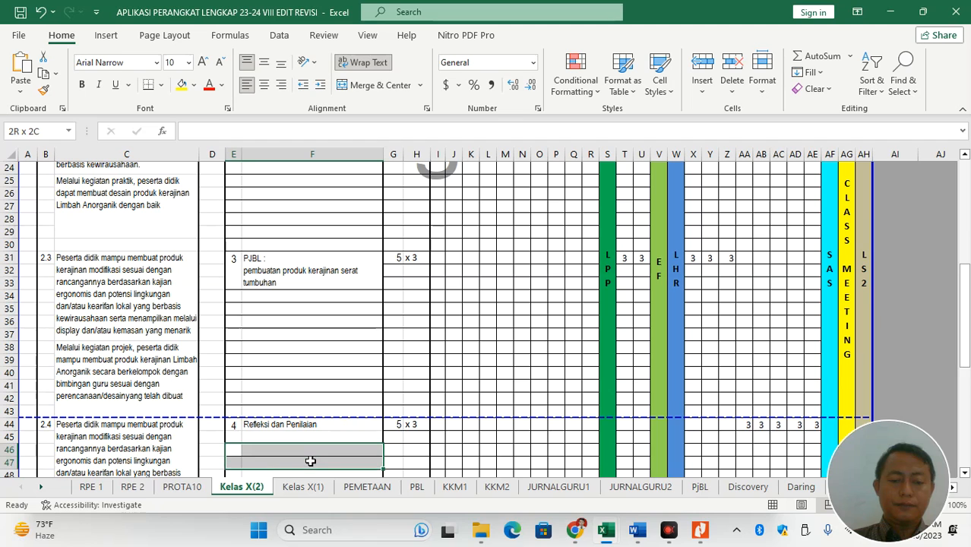
pyautogui.hotkey('ctrl', 'c')
pyautogui.click(232, 437)
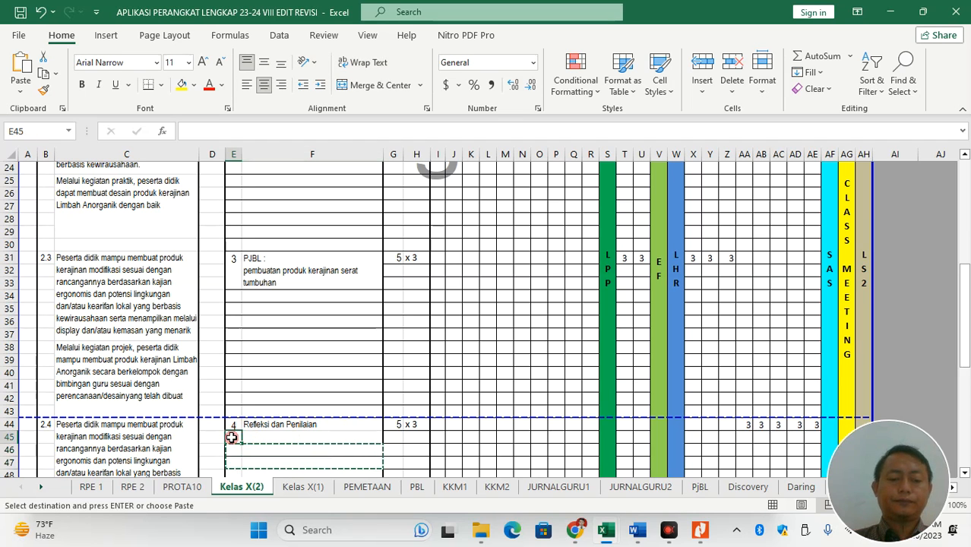
pyautogui.press('Return')
pyautogui.click(375, 395)
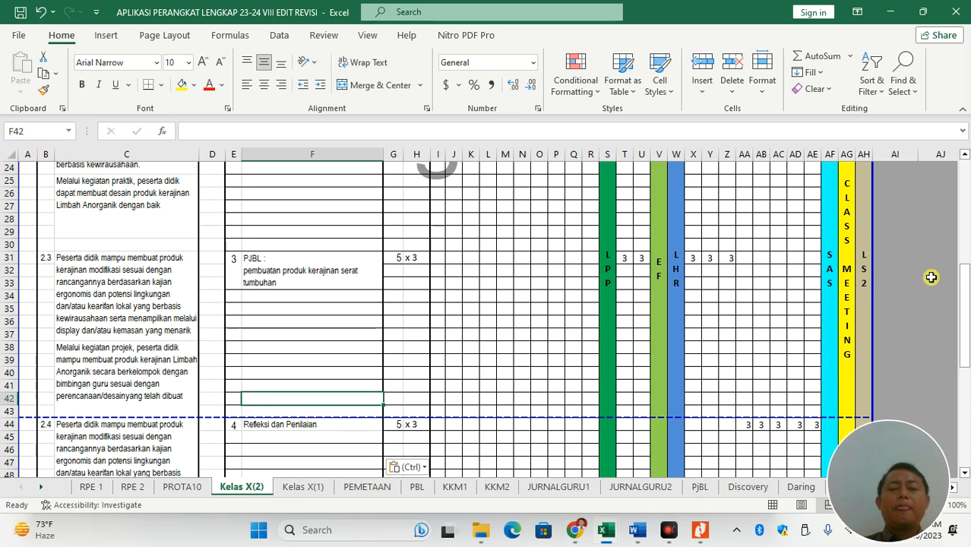
# Check the semester 2 total lesson hours in cell J19 of the PROTA10 sheet
pyautogui.scroll(8, 964, 235)
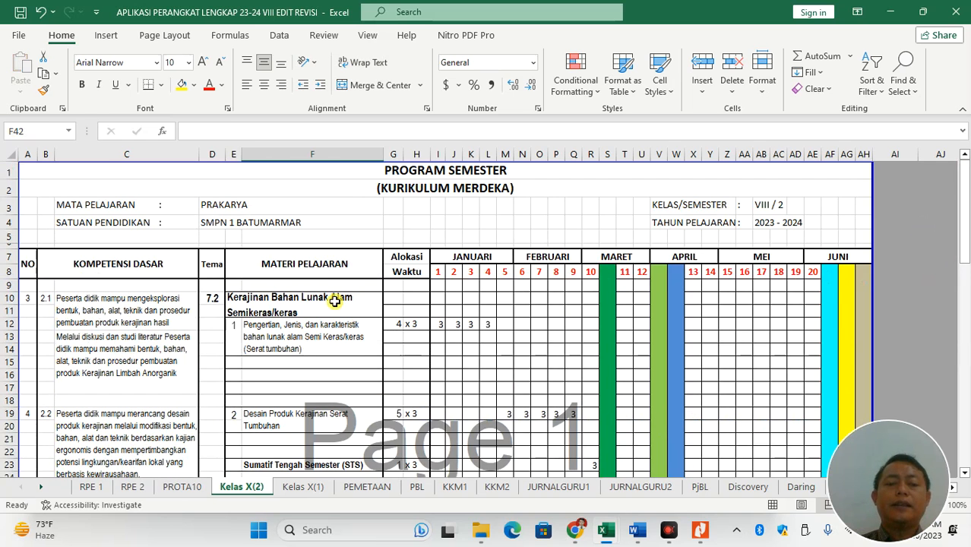
pyautogui.click(181, 486)
pyautogui.moveTo(964, 284); pyautogui.dragTo(965, 382)
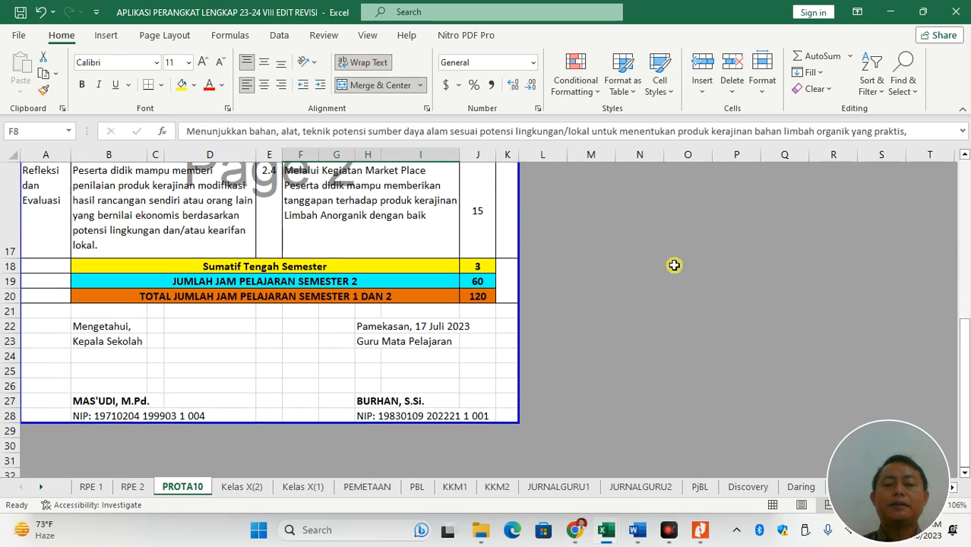
pyautogui.click(486, 281)
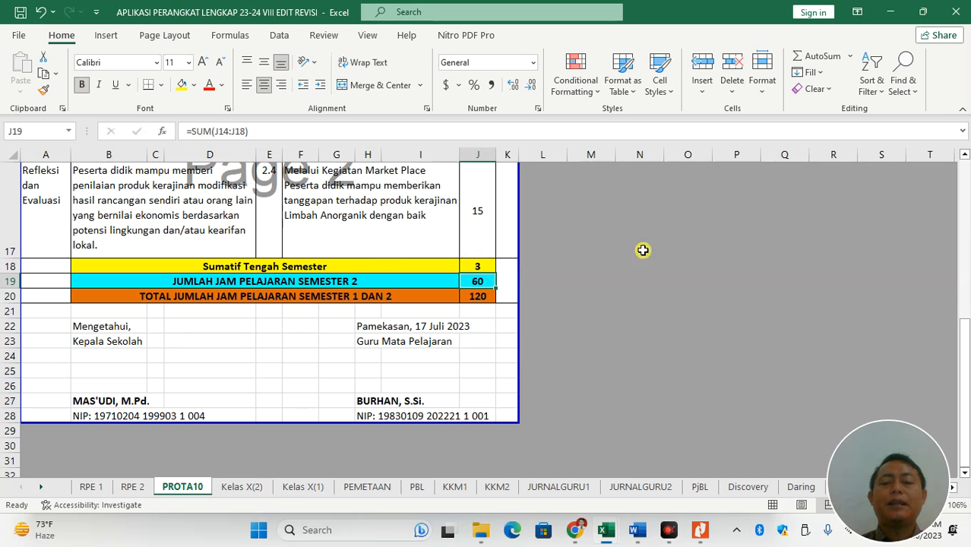
# Check the lesson hours allocated to objective 2.1 in cell J14 of the PROTA10 sheet
pyautogui.click(491, 266)
pyautogui.moveTo(966, 332); pyautogui.dragTo(966, 276)
pyautogui.click(479, 331)
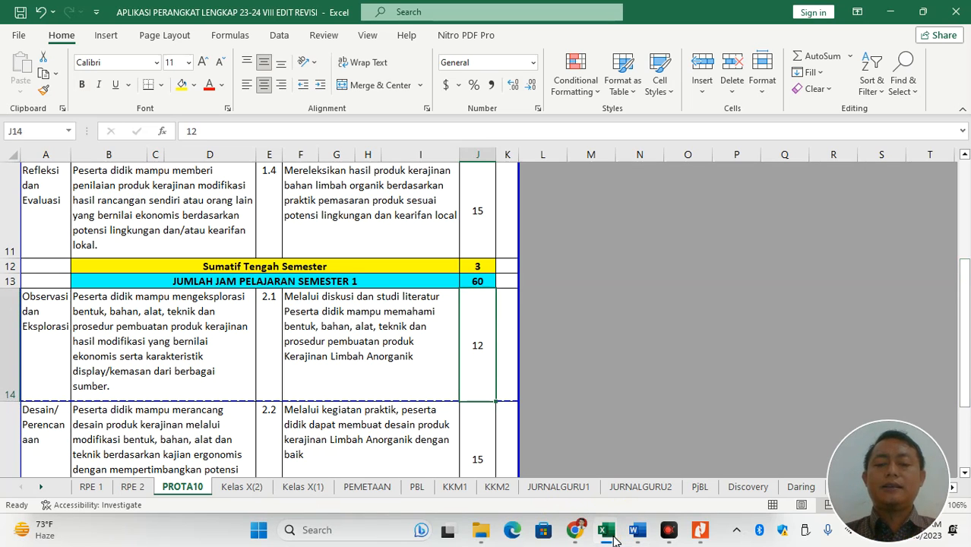
pyautogui.moveTo(613, 540)
pyautogui.click(634, 470)
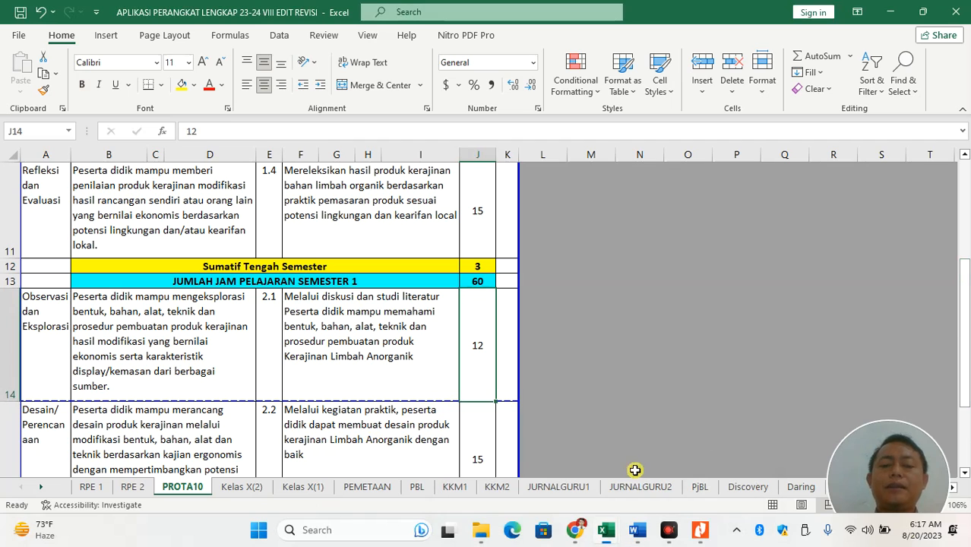
# Review the first material's time allocation and its weekly January hours on the Kelas X(2) sheet
pyautogui.click(243, 486)
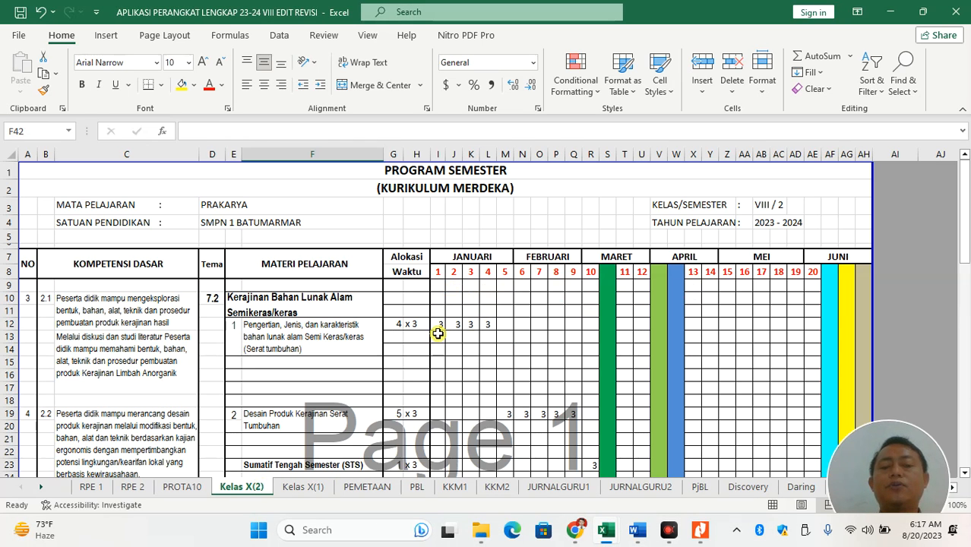
pyautogui.moveTo(439, 325); pyautogui.dragTo(558, 430)
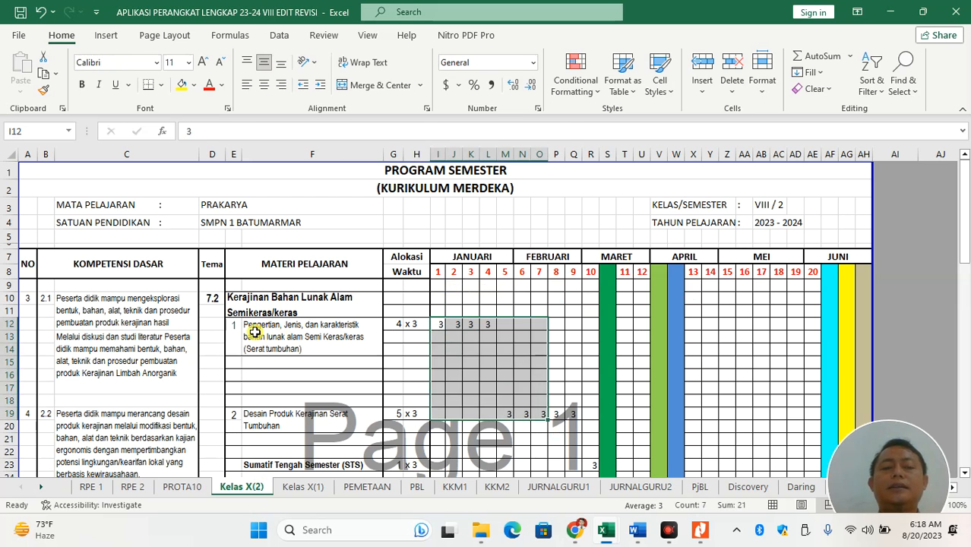
pyautogui.click(254, 332)
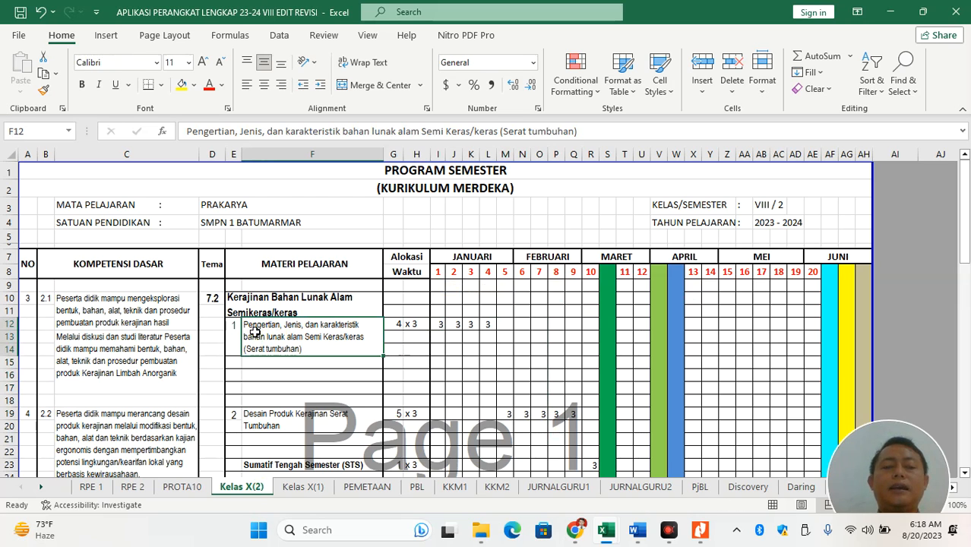
pyautogui.click(289, 369)
pyautogui.click(341, 327)
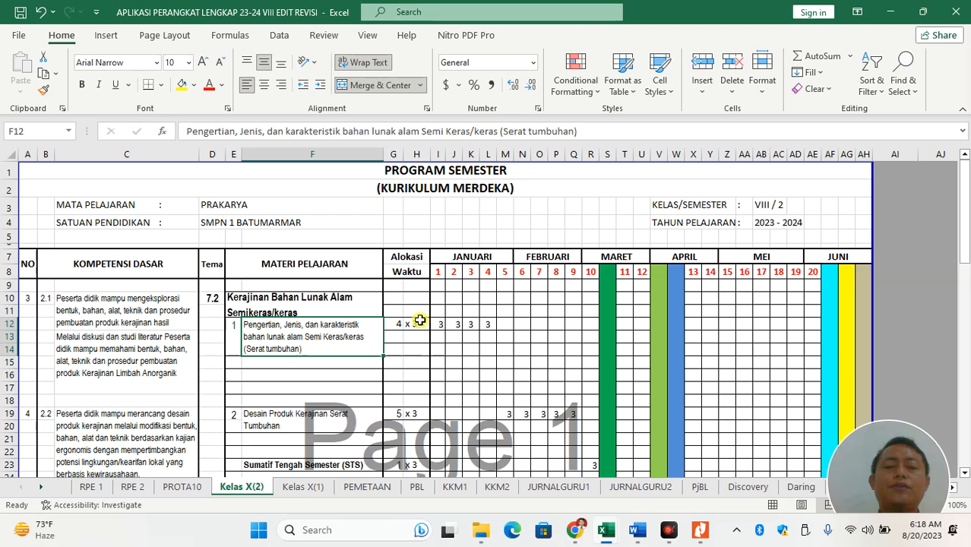
pyautogui.click(441, 324)
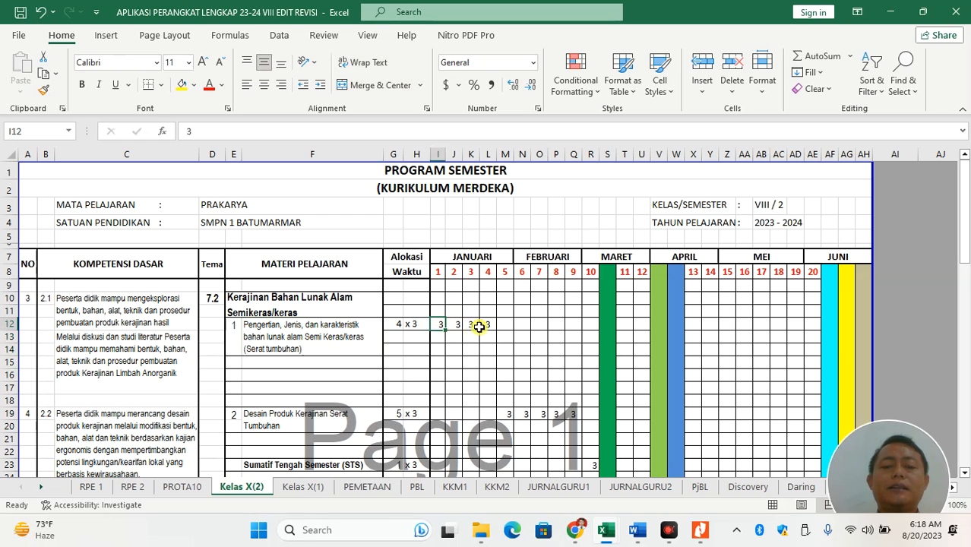
pyautogui.click(487, 327)
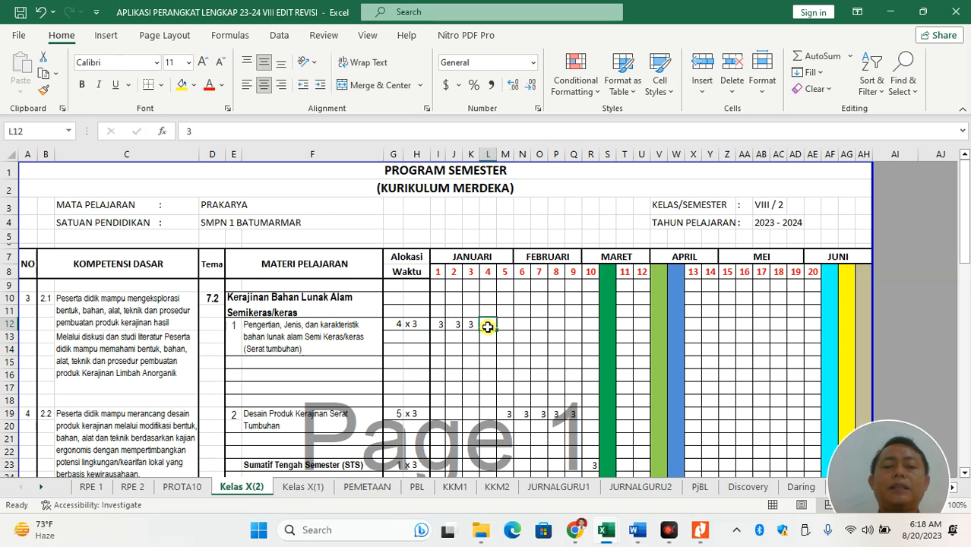
# Review the time allocation and weekly hours of Desain Produk Kerajinan Serat Tumbuhan and Sumatif Tengah Semester
pyautogui.click(396, 412)
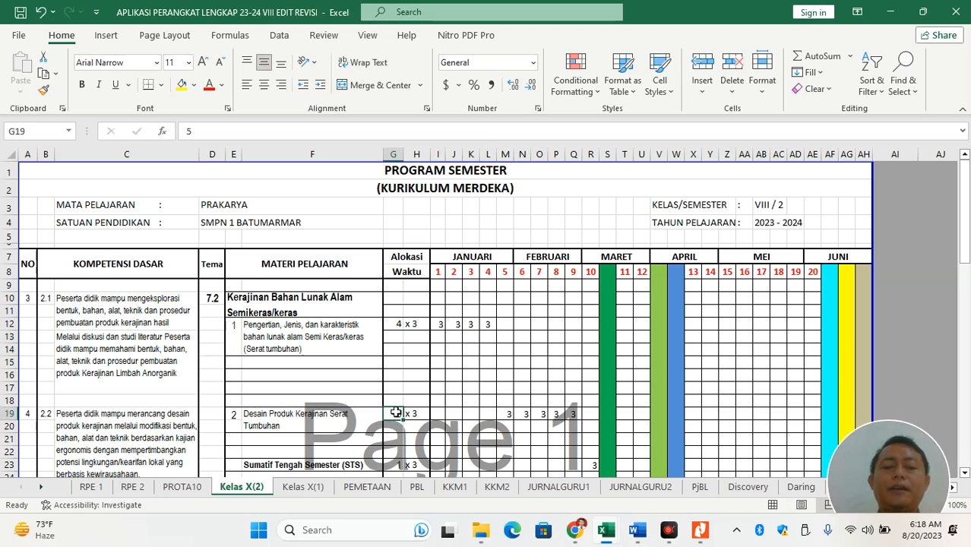
pyautogui.click(411, 415)
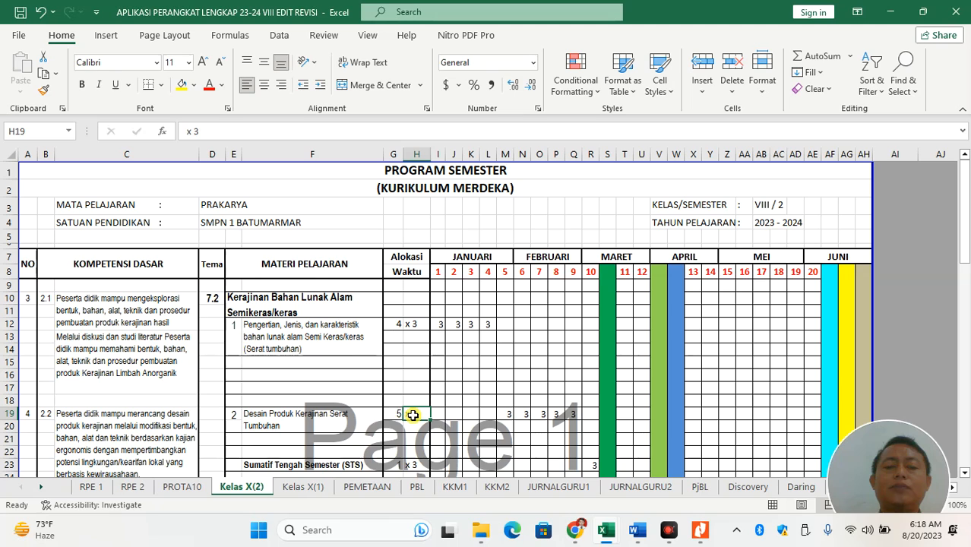
pyautogui.moveTo(505, 417); pyautogui.dragTo(572, 415)
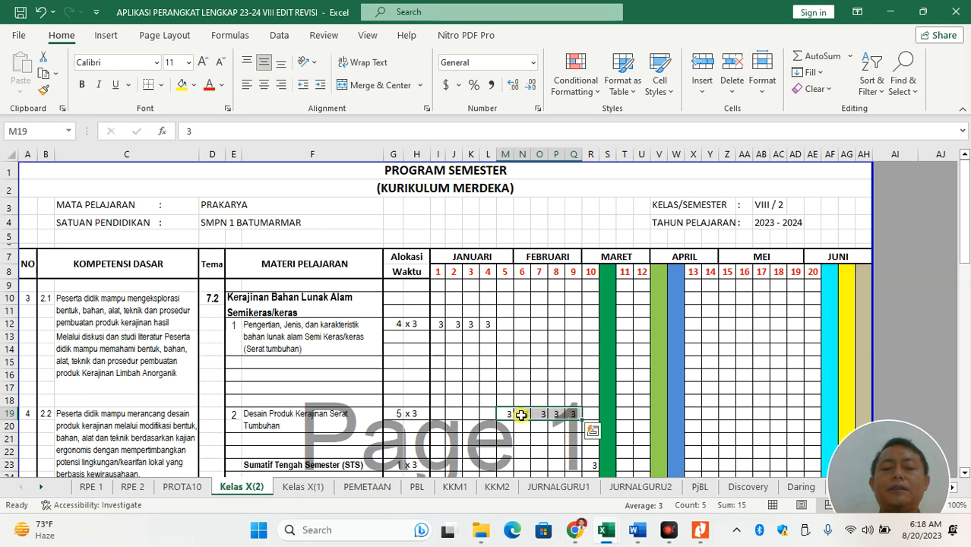
pyautogui.moveTo(967, 207); pyautogui.dragTo(969, 259)
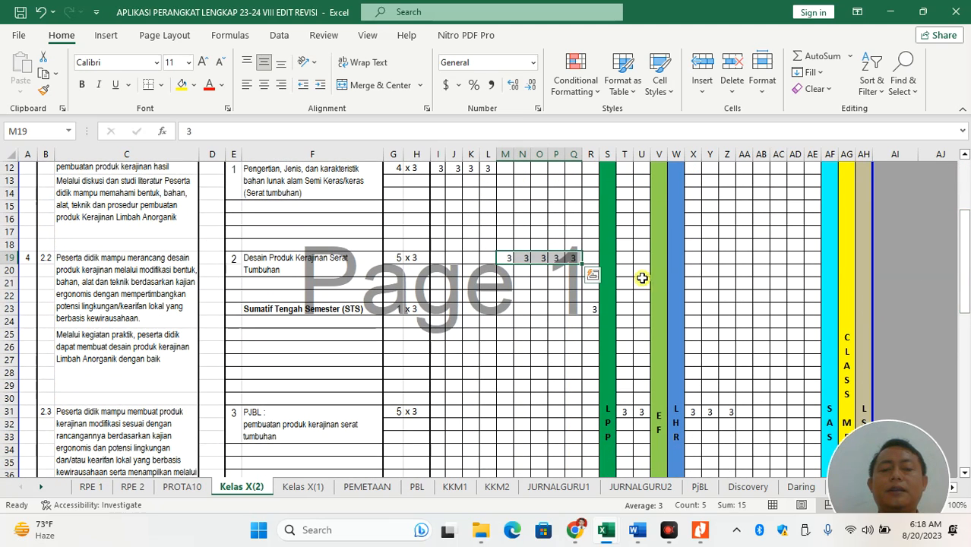
pyautogui.click(589, 308)
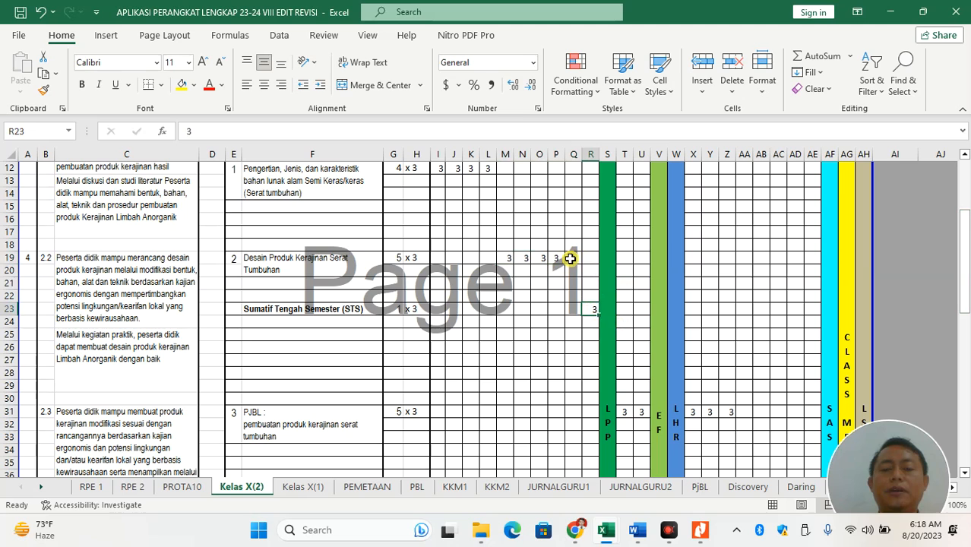
pyautogui.moveTo(591, 259); pyautogui.dragTo(587, 306)
pyautogui.hotkey('ctrl', 'c')
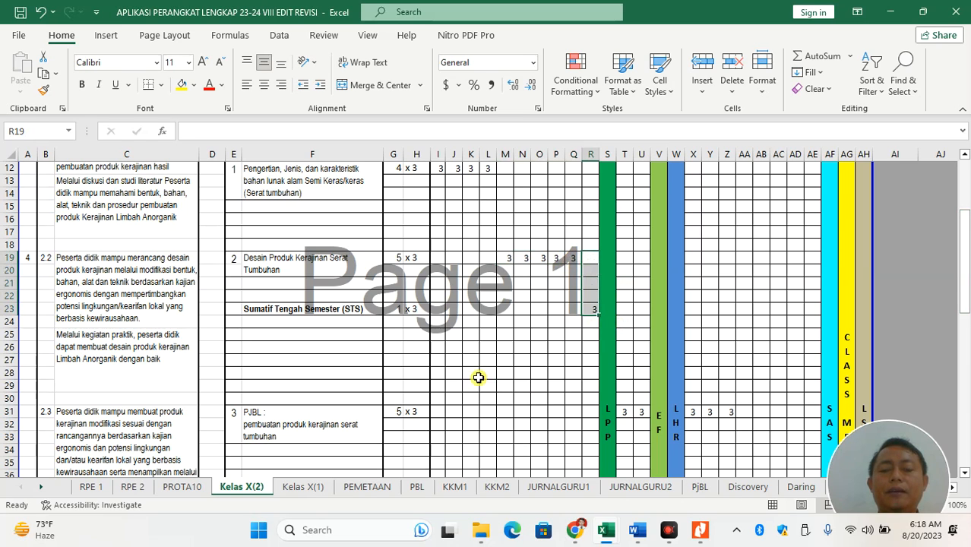
# Examine the weekly hours of the PJBL and Refleksi dan Penilaian materials, down to the JUMLAH JAM PELAJARAN row
pyautogui.moveTo(588, 320); pyautogui.dragTo(589, 412)
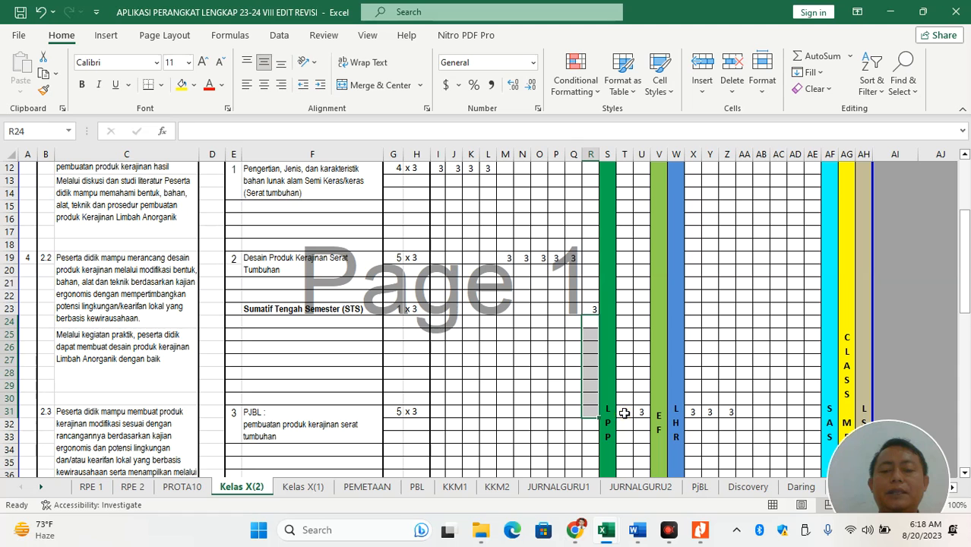
pyautogui.click(623, 412)
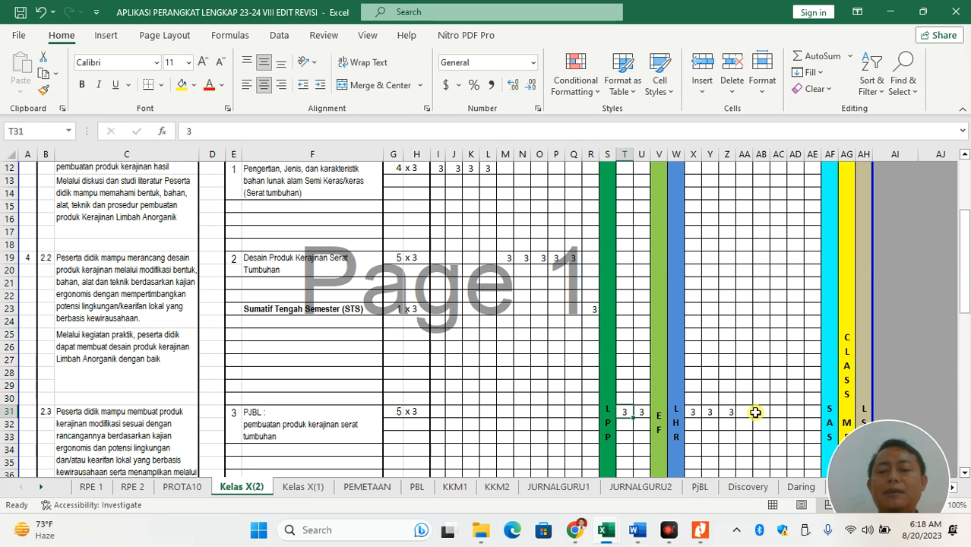
pyautogui.moveTo(967, 284); pyautogui.dragTo(967, 335)
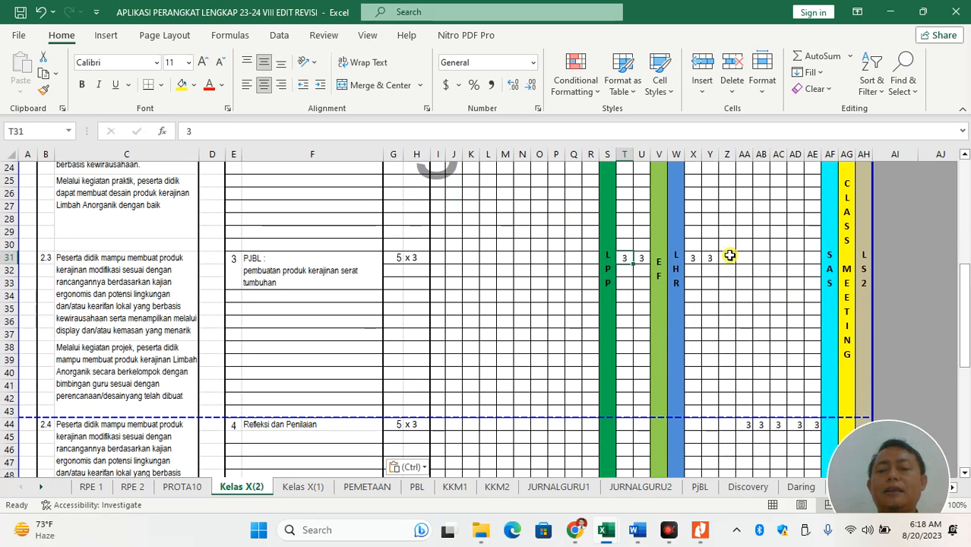
pyautogui.click(729, 259)
pyautogui.hotkey('ctrl', 'v')
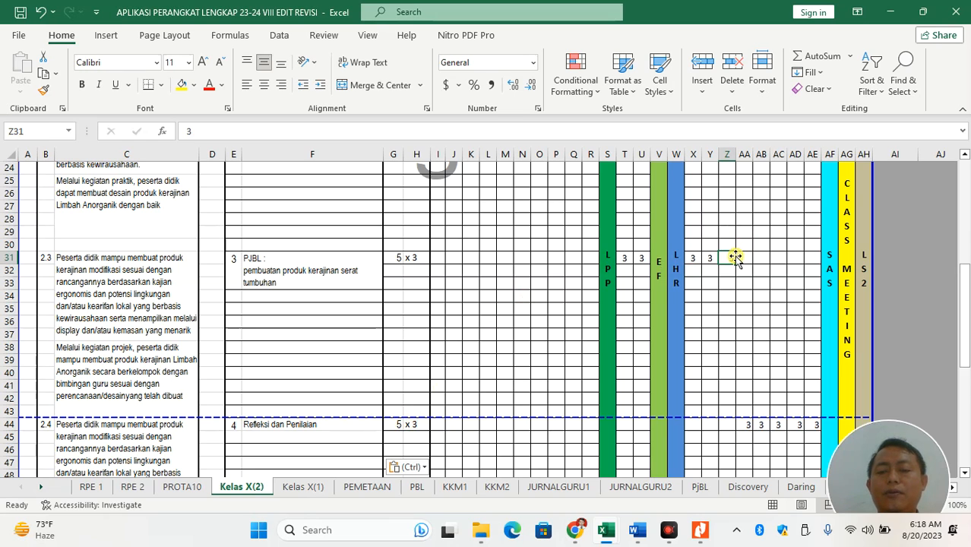
pyautogui.moveTo(734, 263); pyautogui.dragTo(813, 422)
pyautogui.click(746, 430)
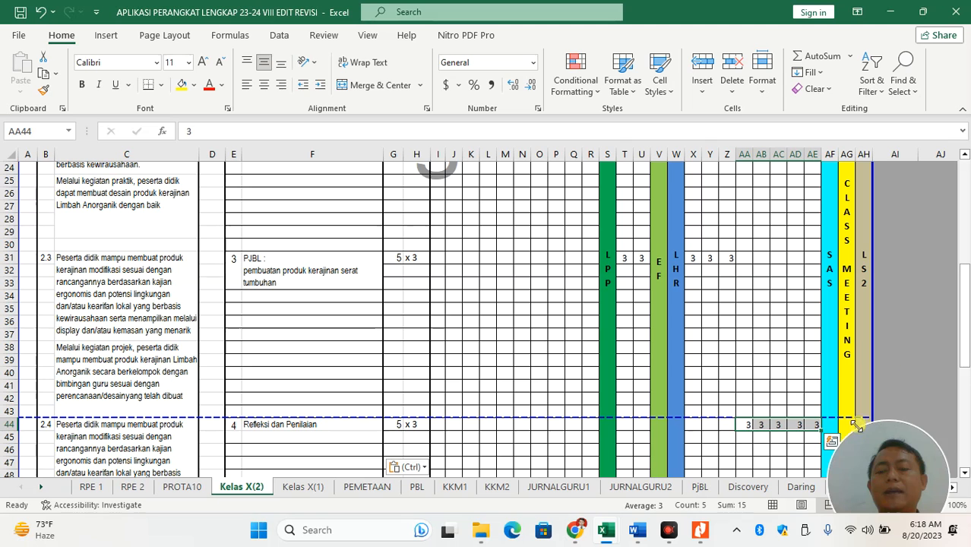
pyautogui.click(814, 424)
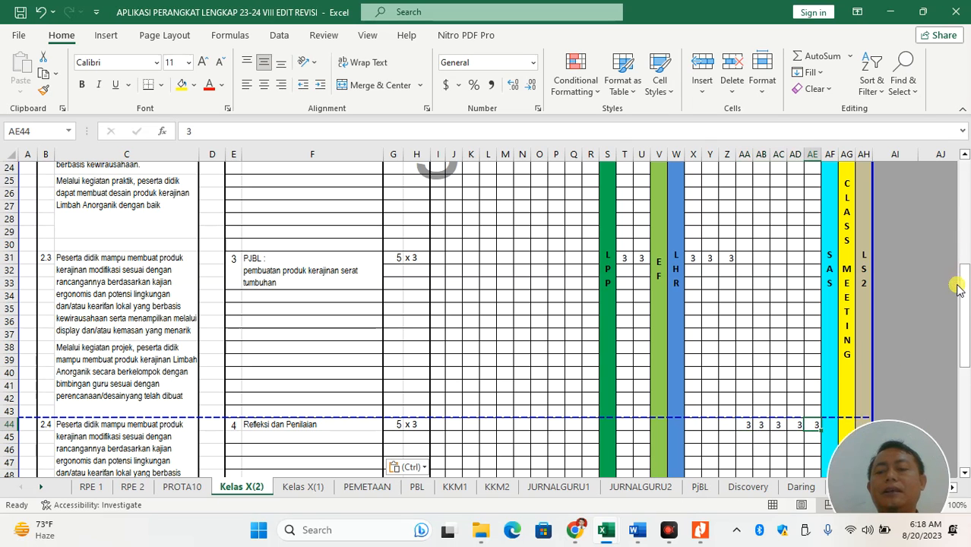
pyautogui.moveTo(962, 279); pyautogui.dragTo(963, 369)
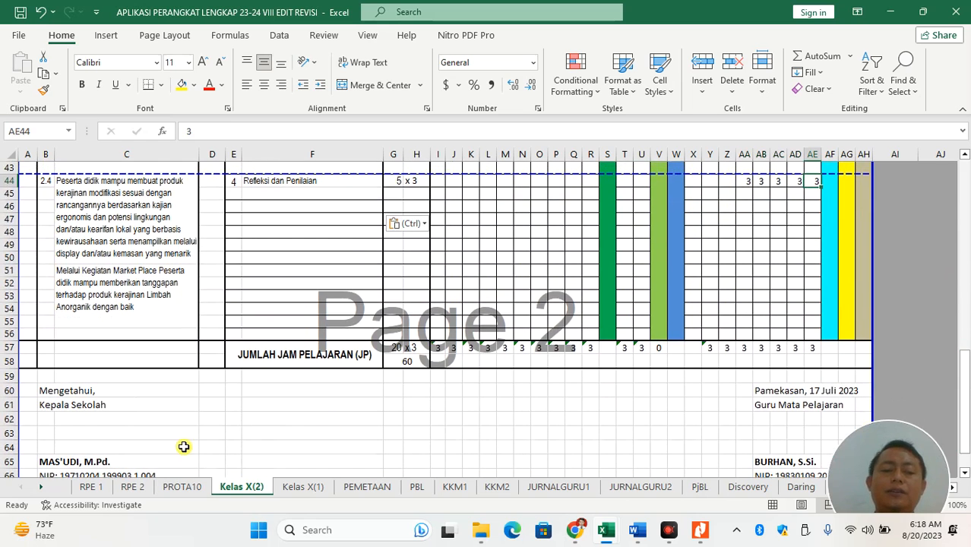
# Open the RPE 1 sheet to work on its signature block
pyautogui.click(90, 486)
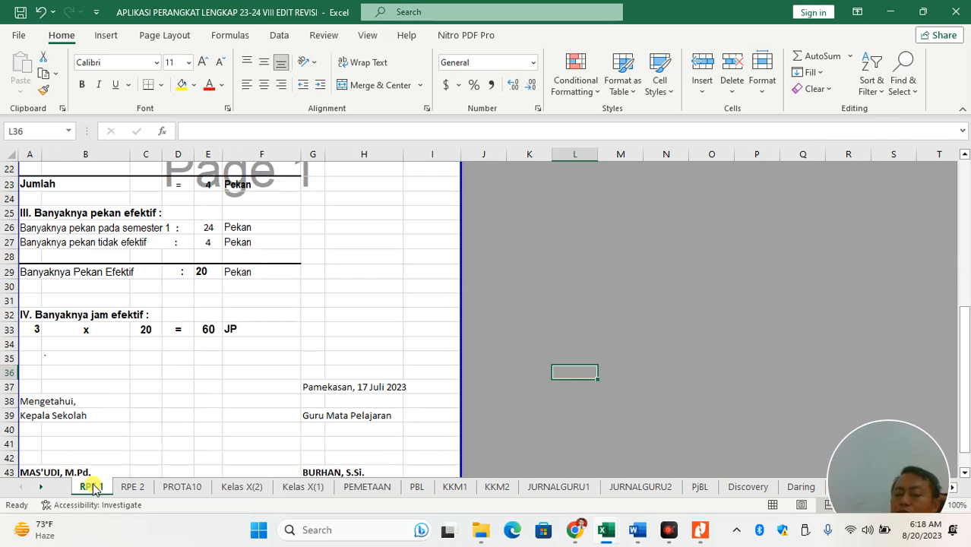
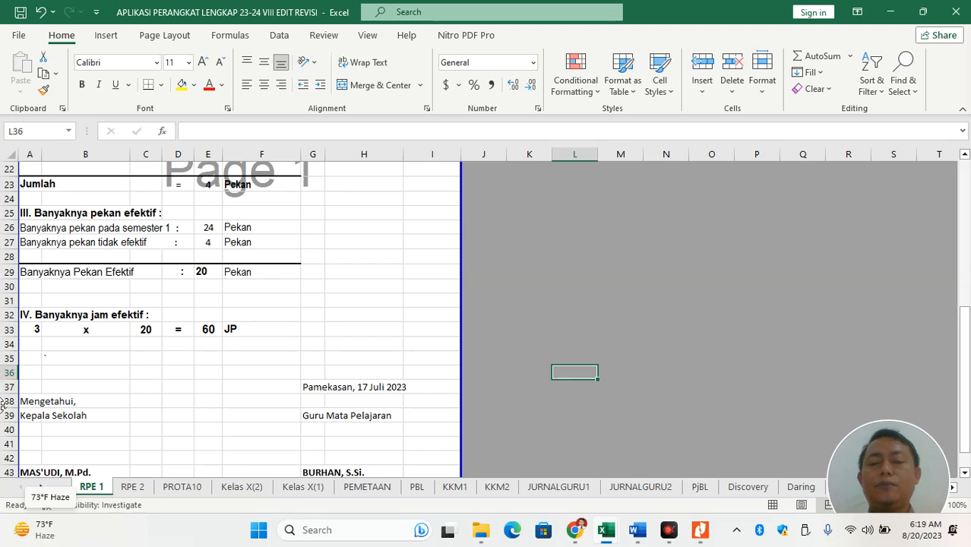
pyautogui.click(315, 342)
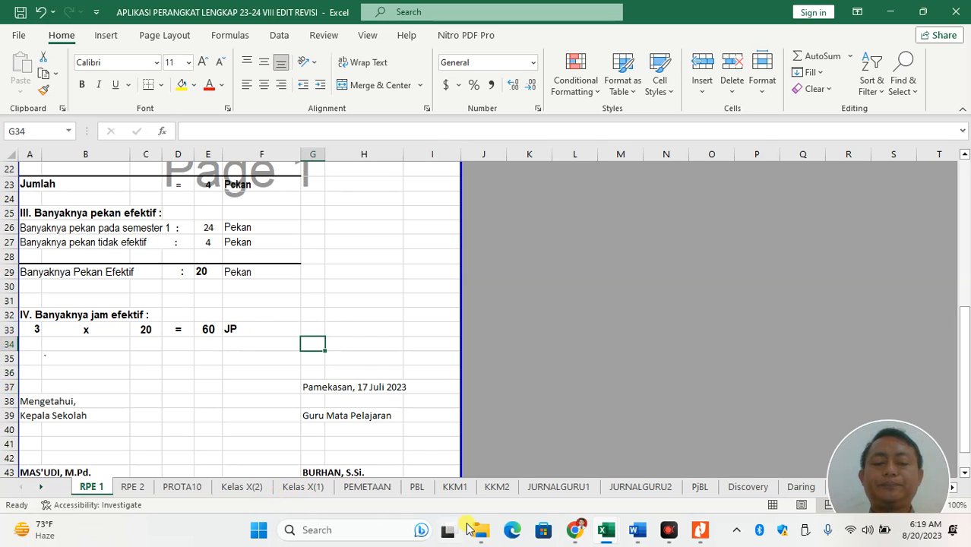
pyautogui.moveTo(605, 532)
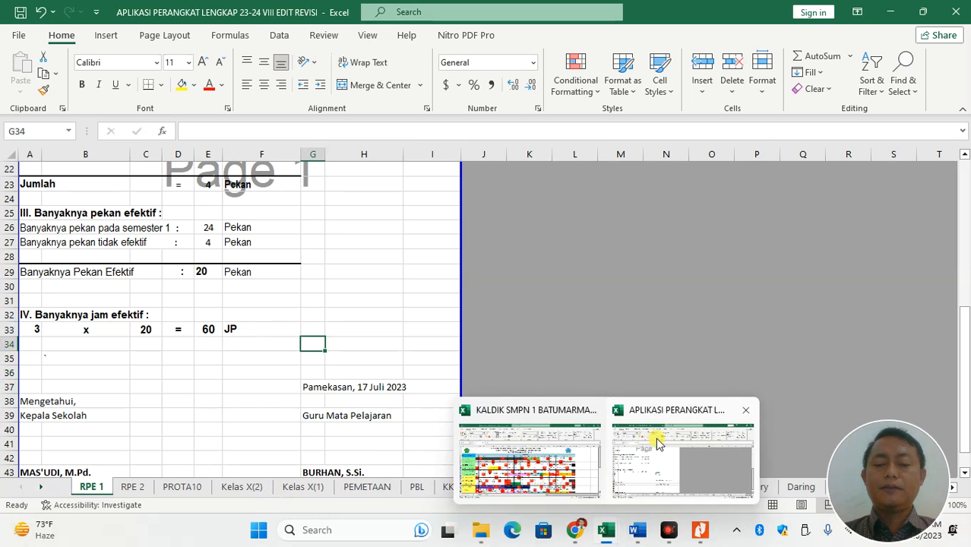
# Switch to the Word document Fix CP Kerajinan kelas 8 and copy the school principal's name from the closing signature block
pyautogui.click(636, 531)
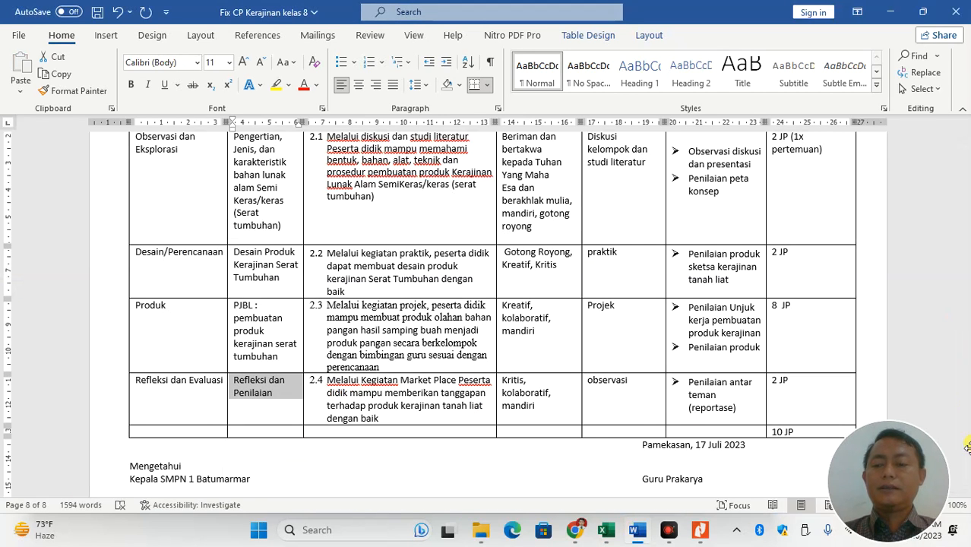
pyautogui.moveTo(967, 490); pyautogui.dragTo(966, 488)
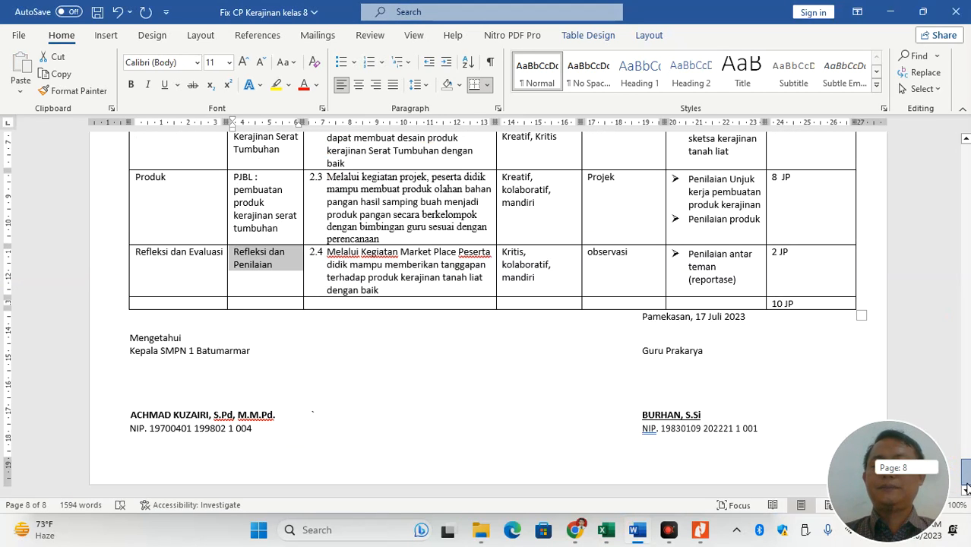
pyautogui.moveTo(313, 417); pyautogui.dragTo(89, 402)
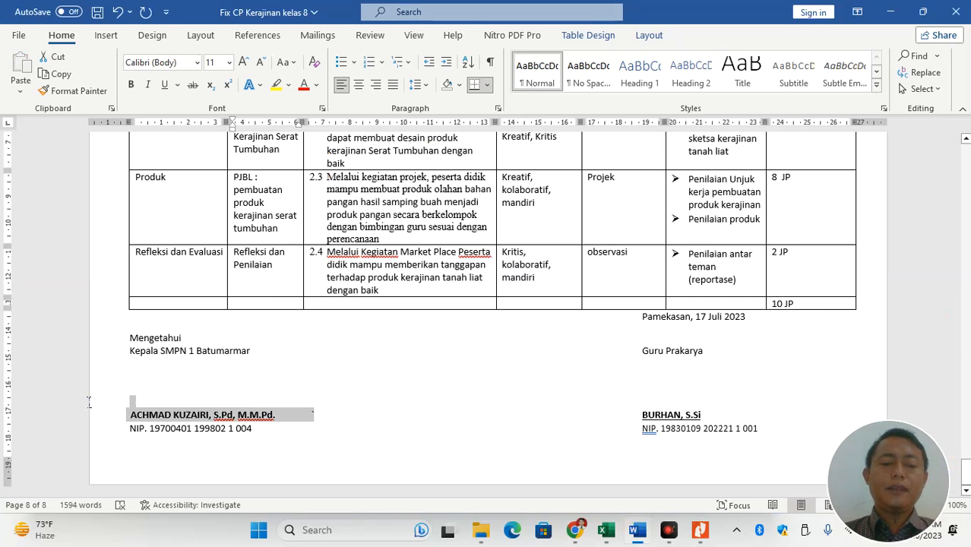
pyautogui.click(129, 423)
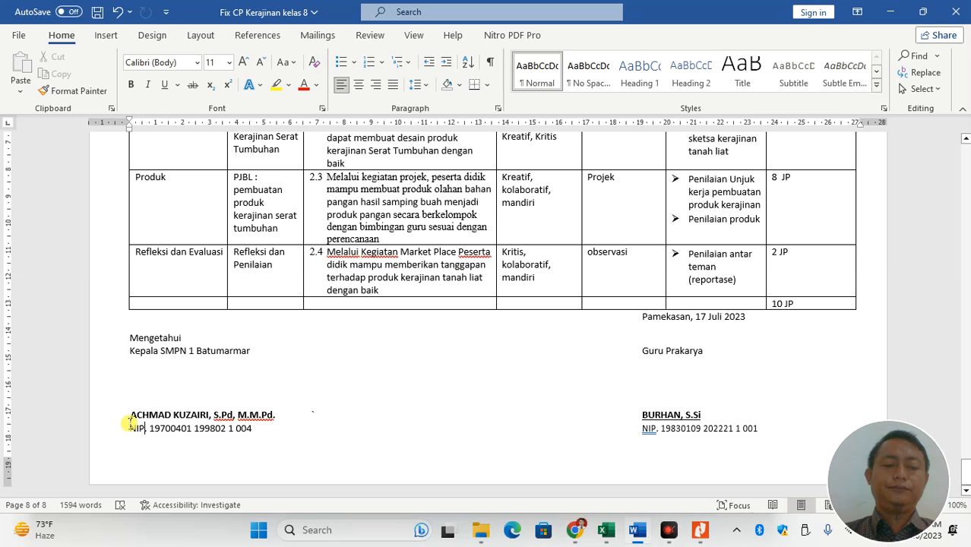
pyautogui.moveTo(130, 416)
pyautogui.mouseDown()
pyautogui.moveTo(275, 414)
pyautogui.moveTo(148, 426)
pyautogui.mouseUp()
pyautogui.hotkey('ctrl', 'c')
pyautogui.click(275, 413)
pyautogui.rightClick(148, 425)
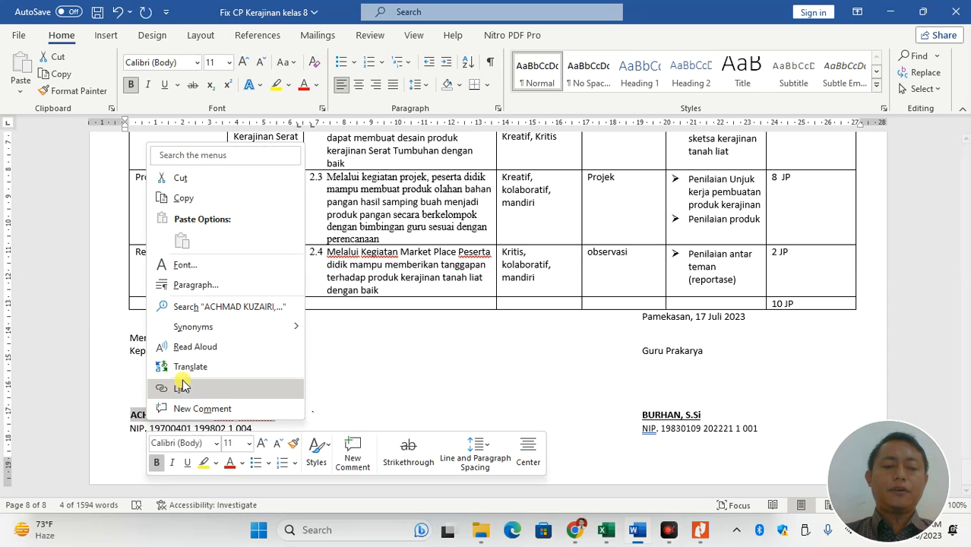
pyautogui.click(194, 204)
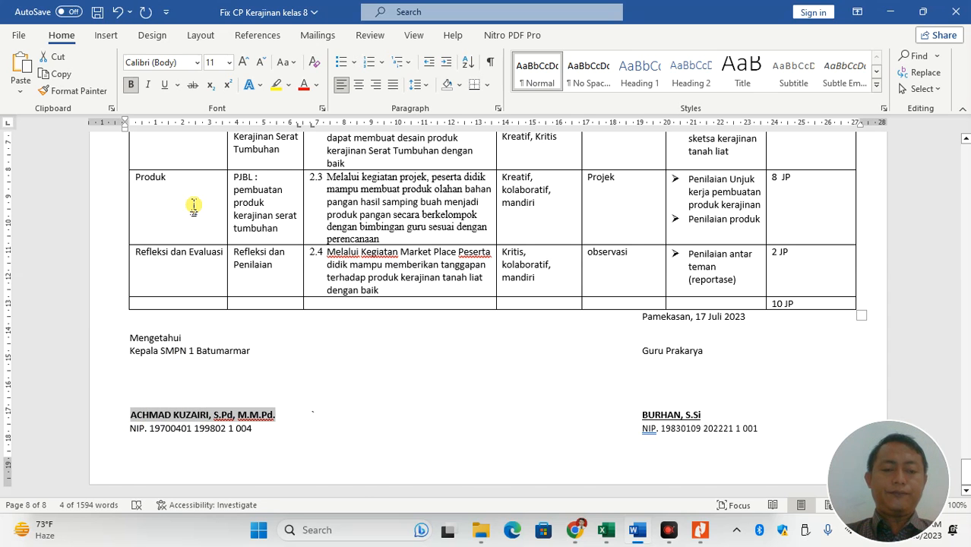
# Switch to the Excel workbook and replace the principal's name in cell A43 of the RPE 1 sheet with the copied name
pyautogui.hotkey('alt', 'Tab')
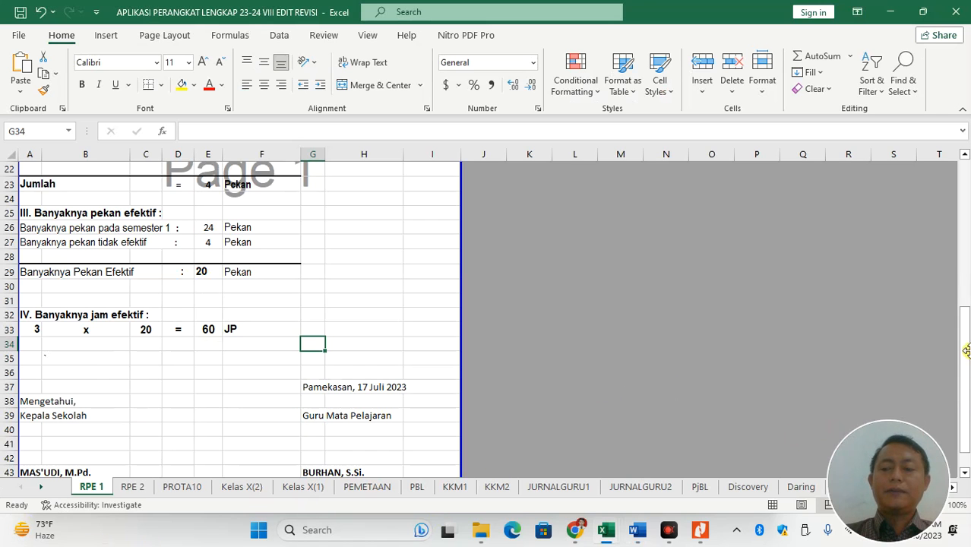
pyautogui.moveTo(964, 350); pyautogui.dragTo(965, 357)
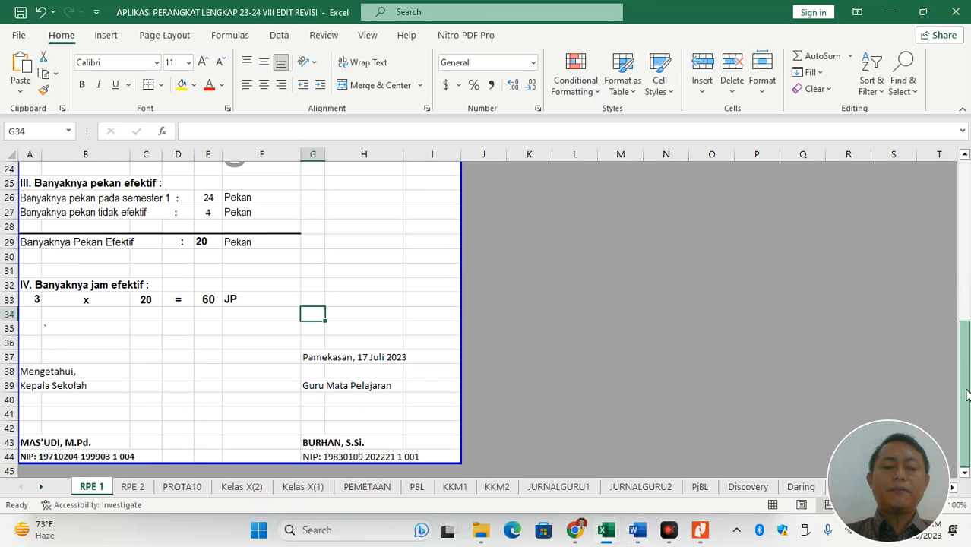
pyautogui.click(26, 442)
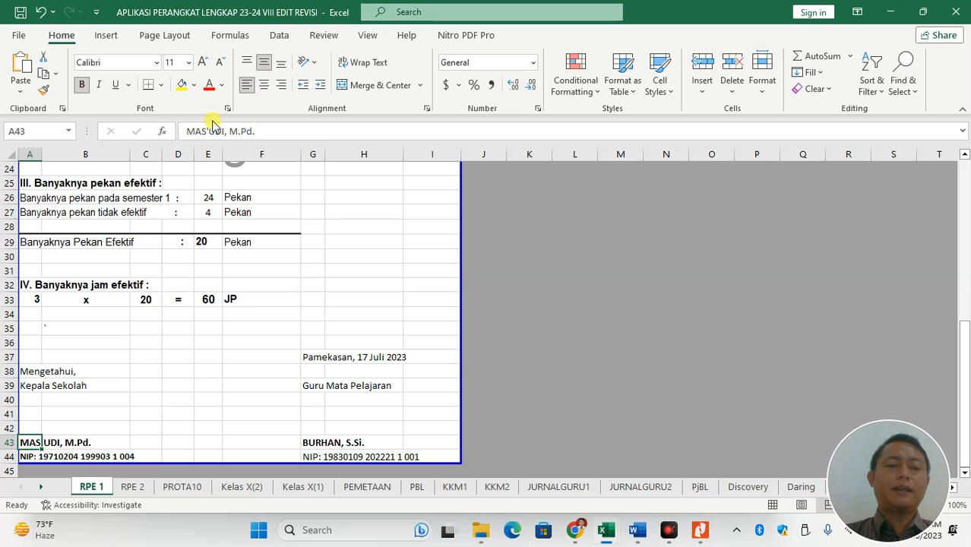
pyautogui.tripleClick(215, 130)
pyautogui.hotkey('ctrl', 'v')
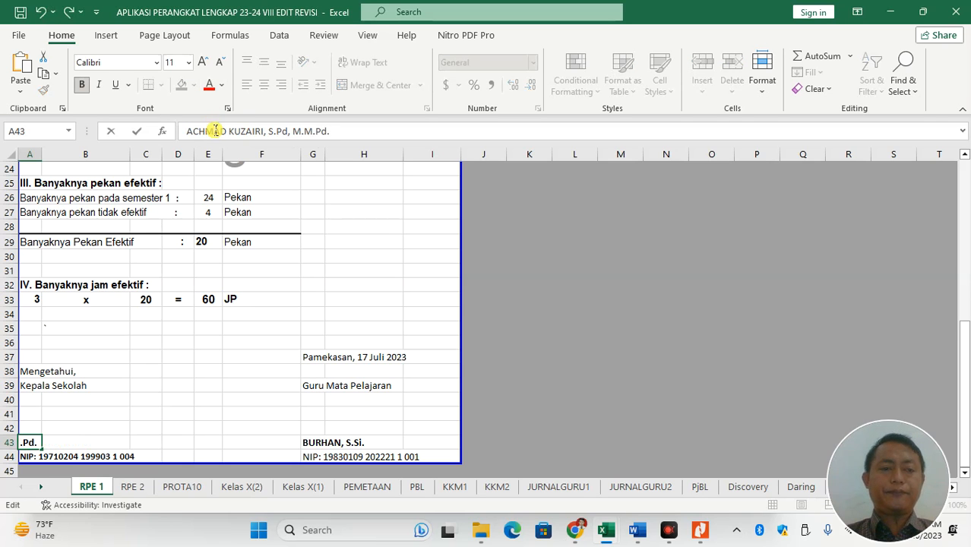
pyautogui.click(212, 311)
# Switch to the Word document and copy the principal's NIP number from the closing signature block
pyautogui.hotkey('alt', 'Tab')
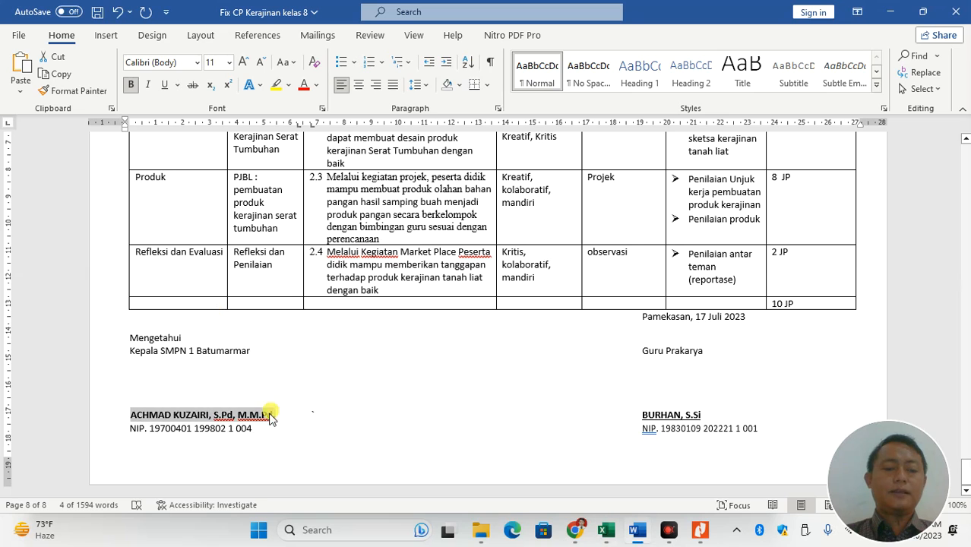
pyautogui.moveTo(257, 427); pyautogui.dragTo(165, 430)
pyautogui.hotkey('ctrl', 'c')
# Return to the Excel workbook and replace the number after "NIP:" in cell A44 of RPE 1 with the copied NIP number
pyautogui.hotkey('alt', 'Tab')
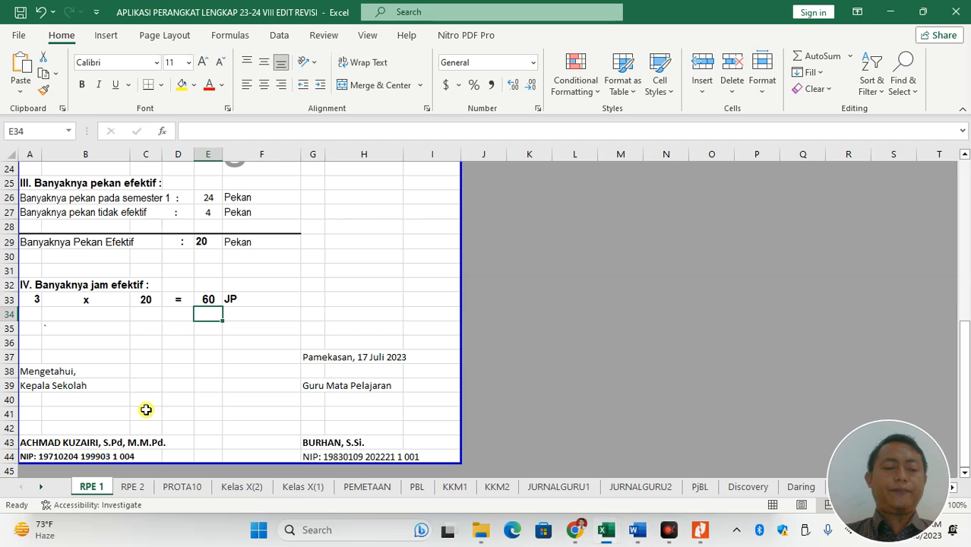
pyautogui.click(105, 456)
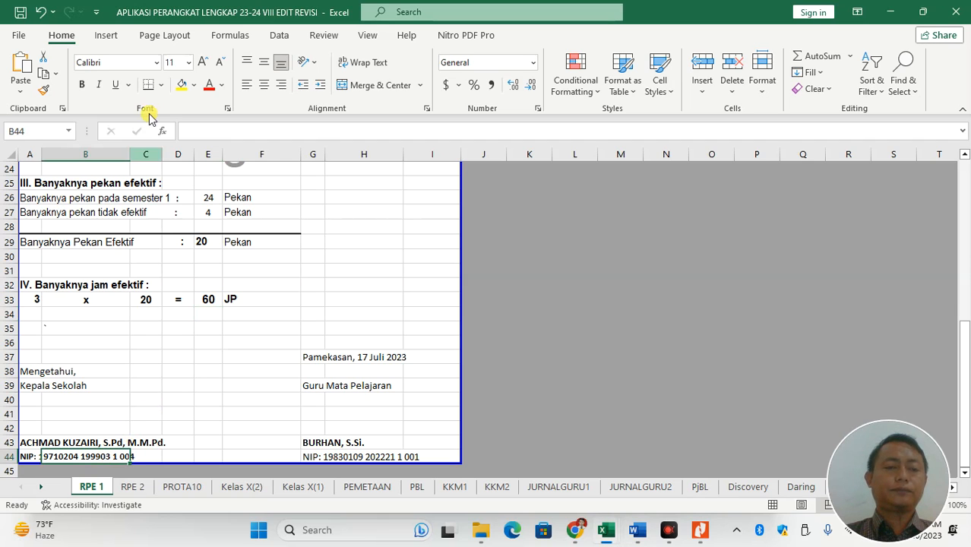
pyautogui.click(28, 456)
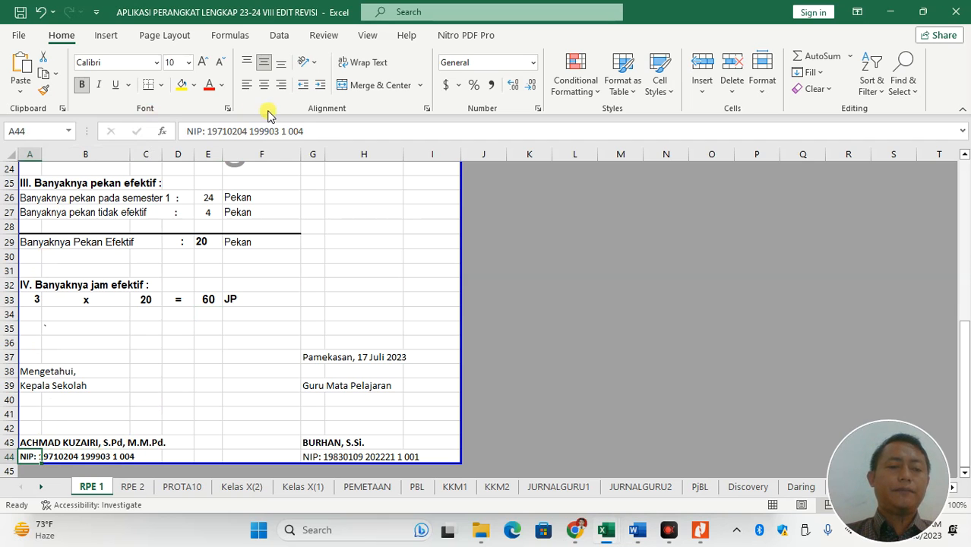
pyautogui.moveTo(207, 130); pyautogui.dragTo(320, 131)
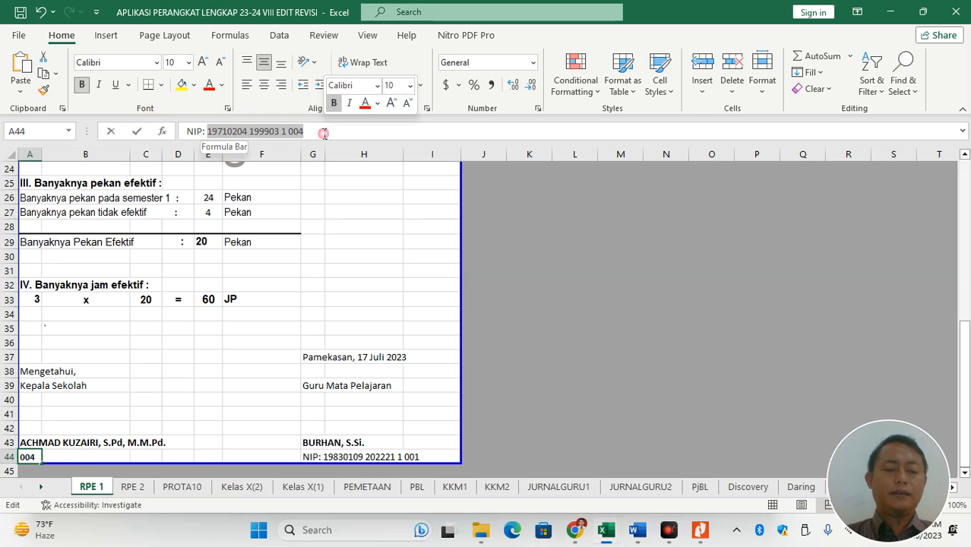
pyautogui.hotkey('ctrl', 'v')
pyautogui.click(296, 325)
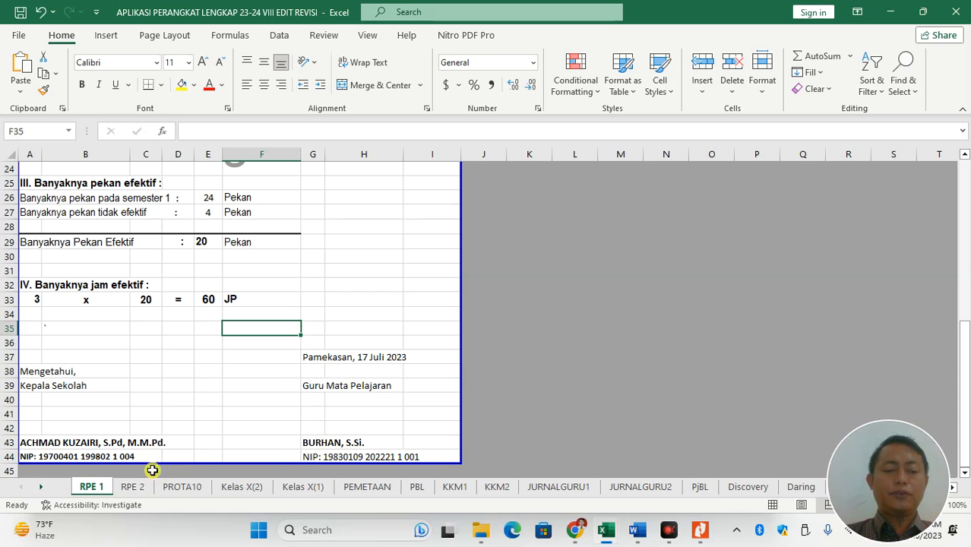
# Review the RPE 2 and PROTA10 sheets and the Banyaknya Pekan Efektif cell on the RPE 1 sheet
pyautogui.click(130, 487)
pyautogui.moveTo(964, 228)
pyautogui.mouseDown()
pyautogui.moveTo(964, 385)
pyautogui.moveTo(964, 228)
pyautogui.mouseUp()
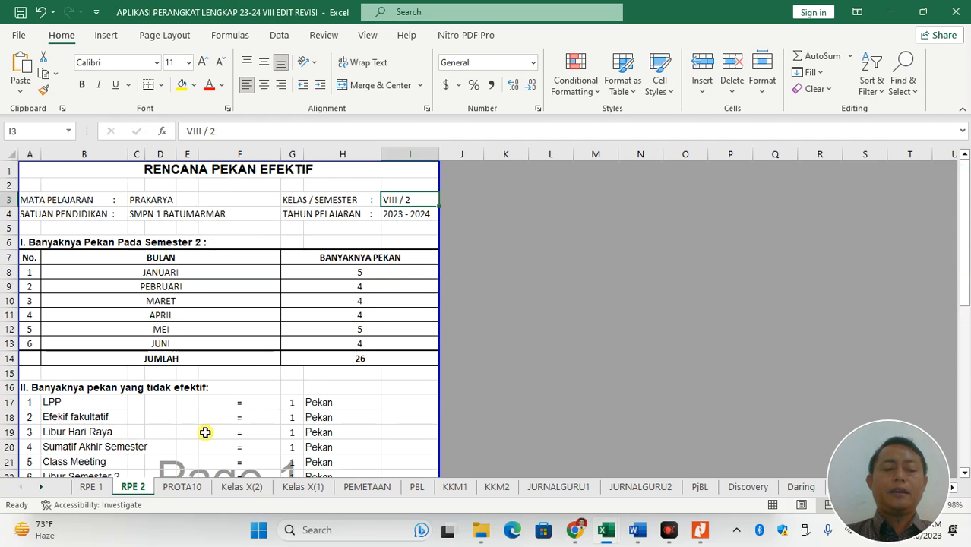
pyautogui.click(181, 486)
pyautogui.moveTo(966, 238); pyautogui.dragTo(964, 155)
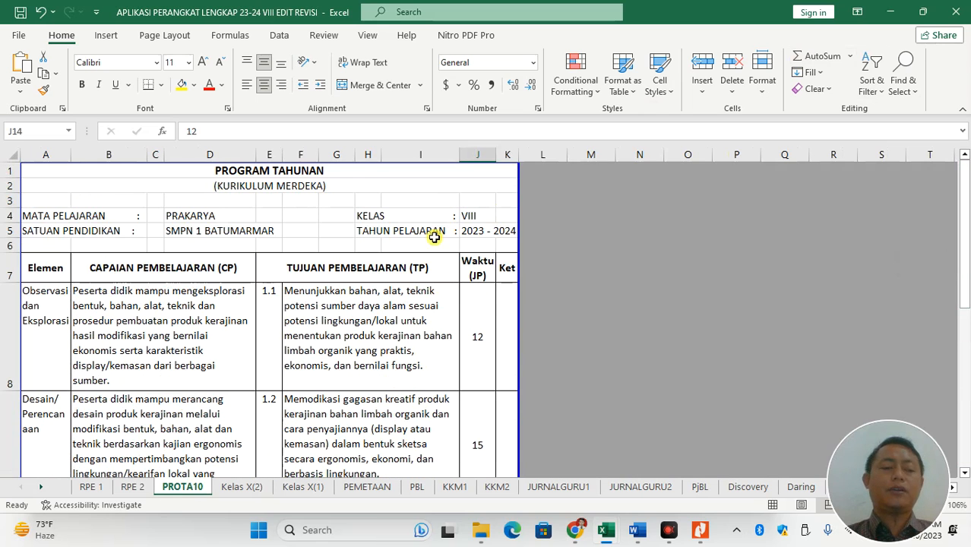
pyautogui.click(90, 487)
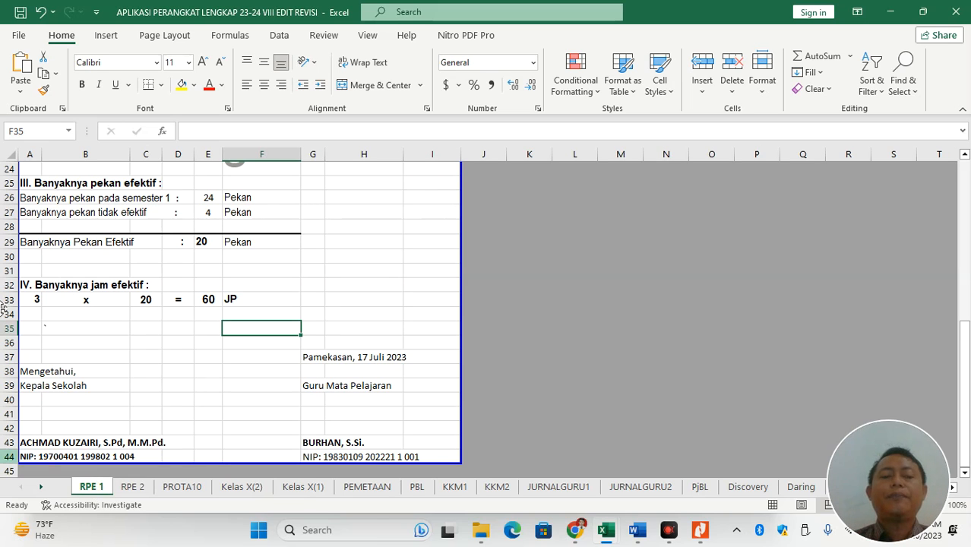
pyautogui.click(212, 241)
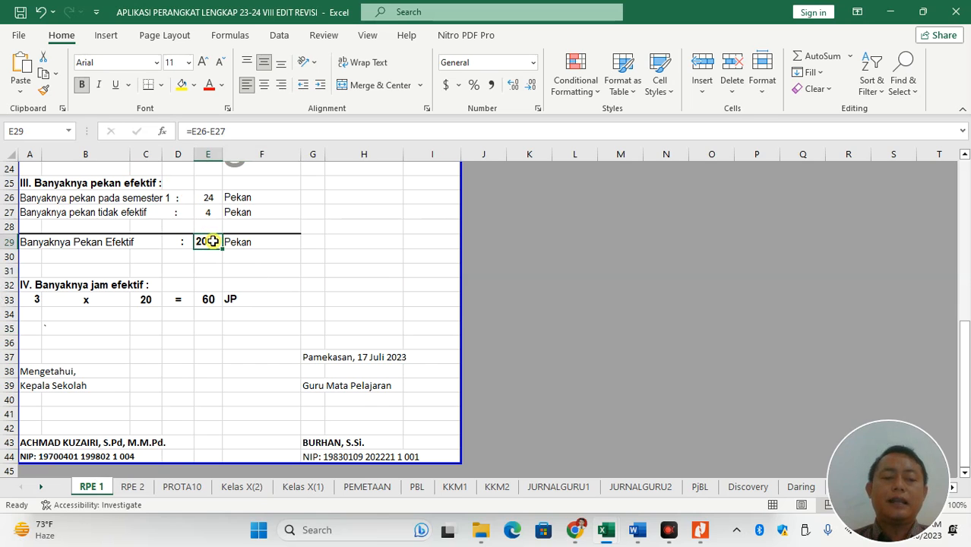